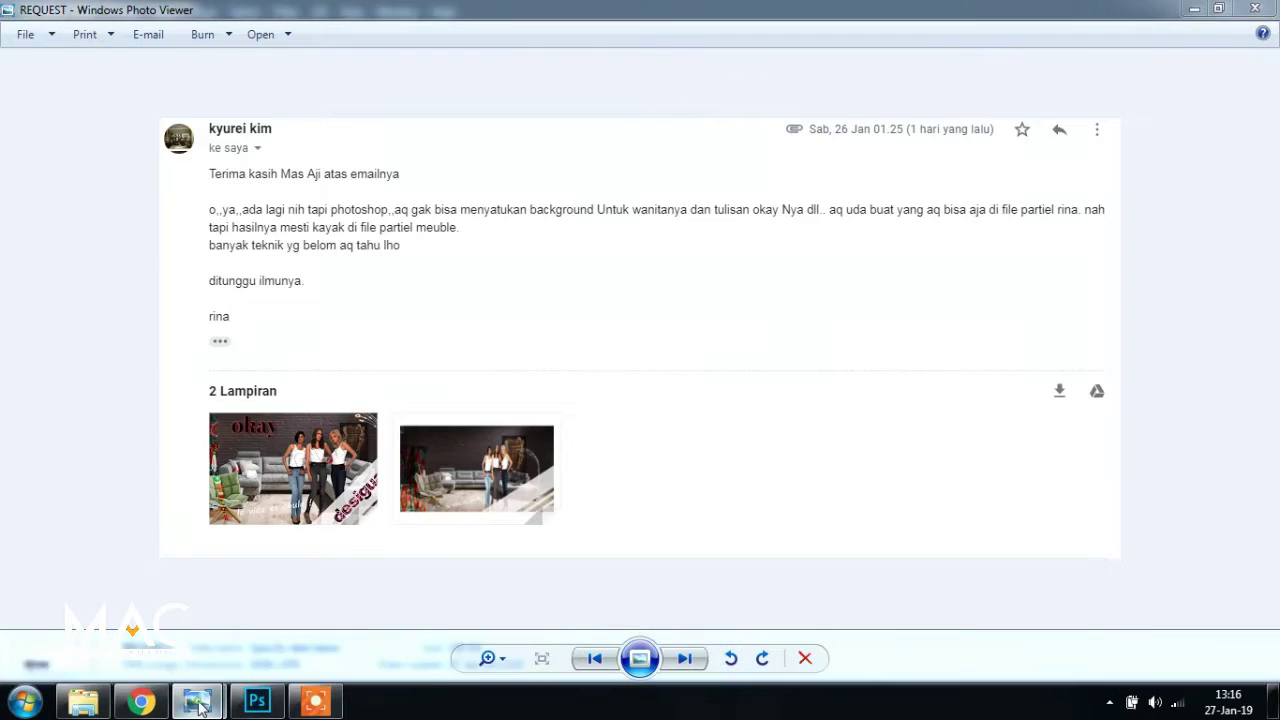
View the partiel meuble reference image and return to the REQUEST e-mail screenshot
{"action": "mouse_move", "coordinate": [196, 700]}
{"action": "left_click", "coordinate": [126, 605]}
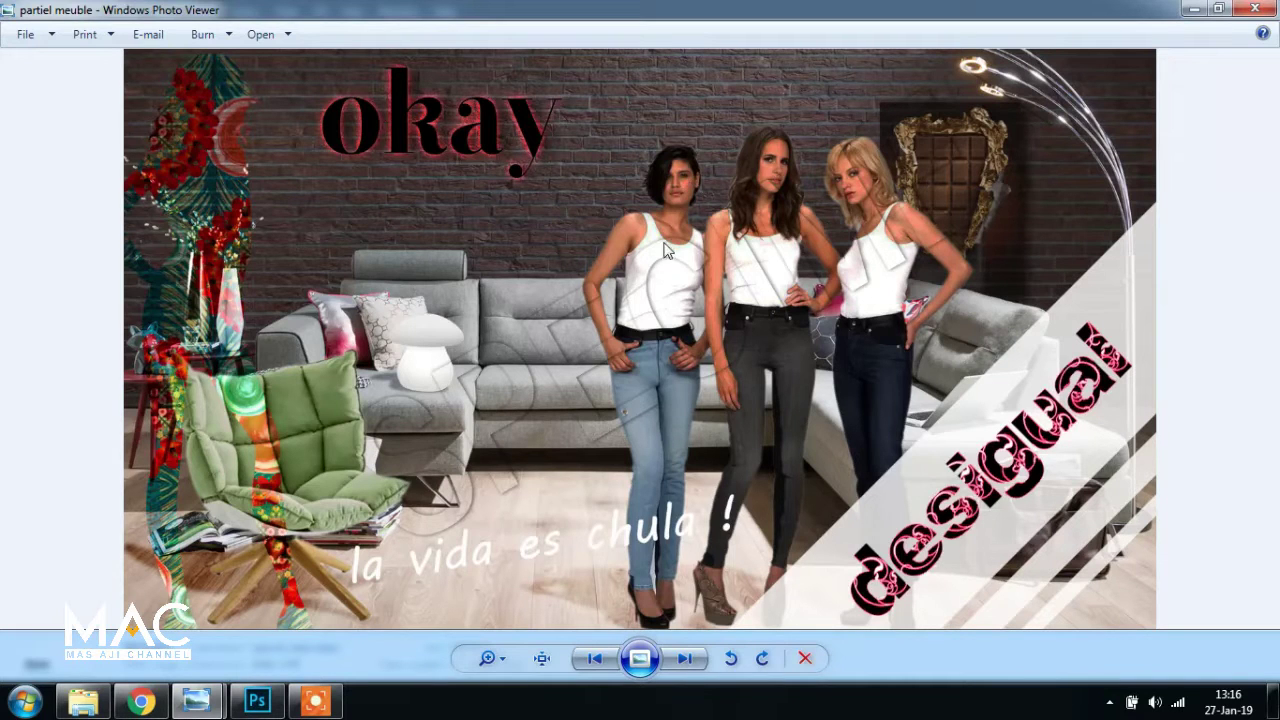
{"action": "mouse_move", "coordinate": [196, 695]}
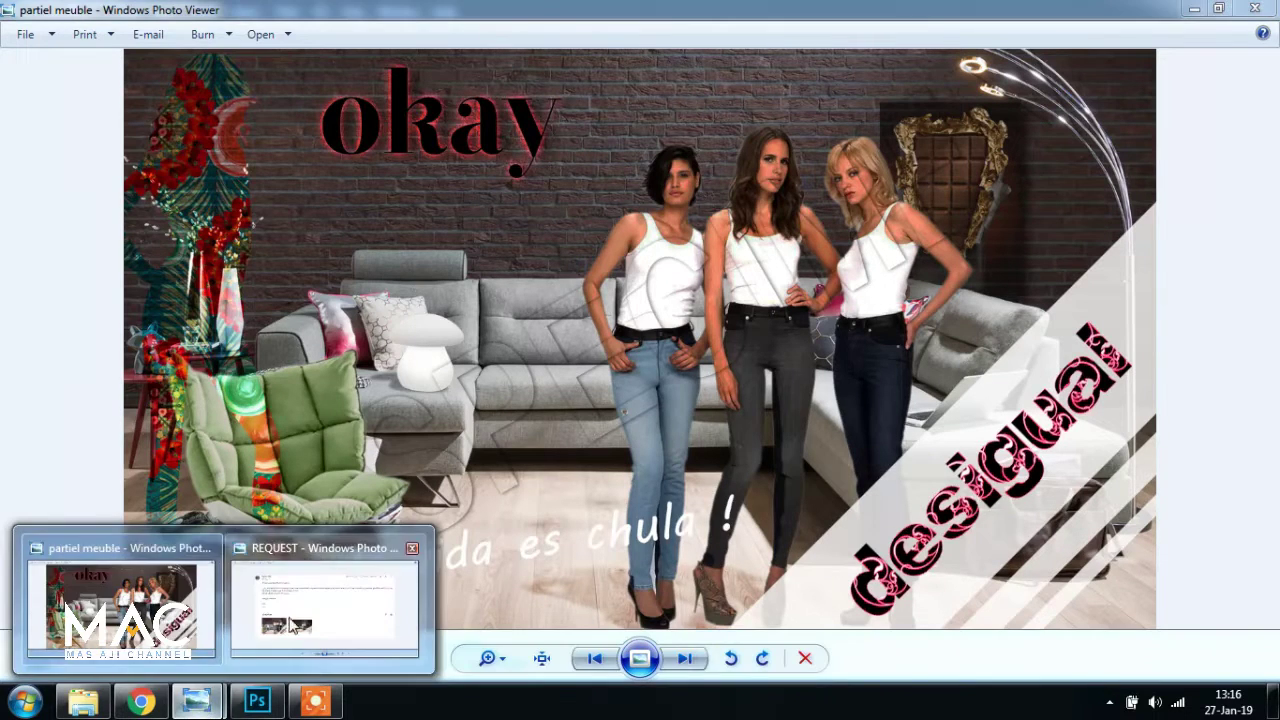
{"action": "left_click", "coordinate": [298, 615]}
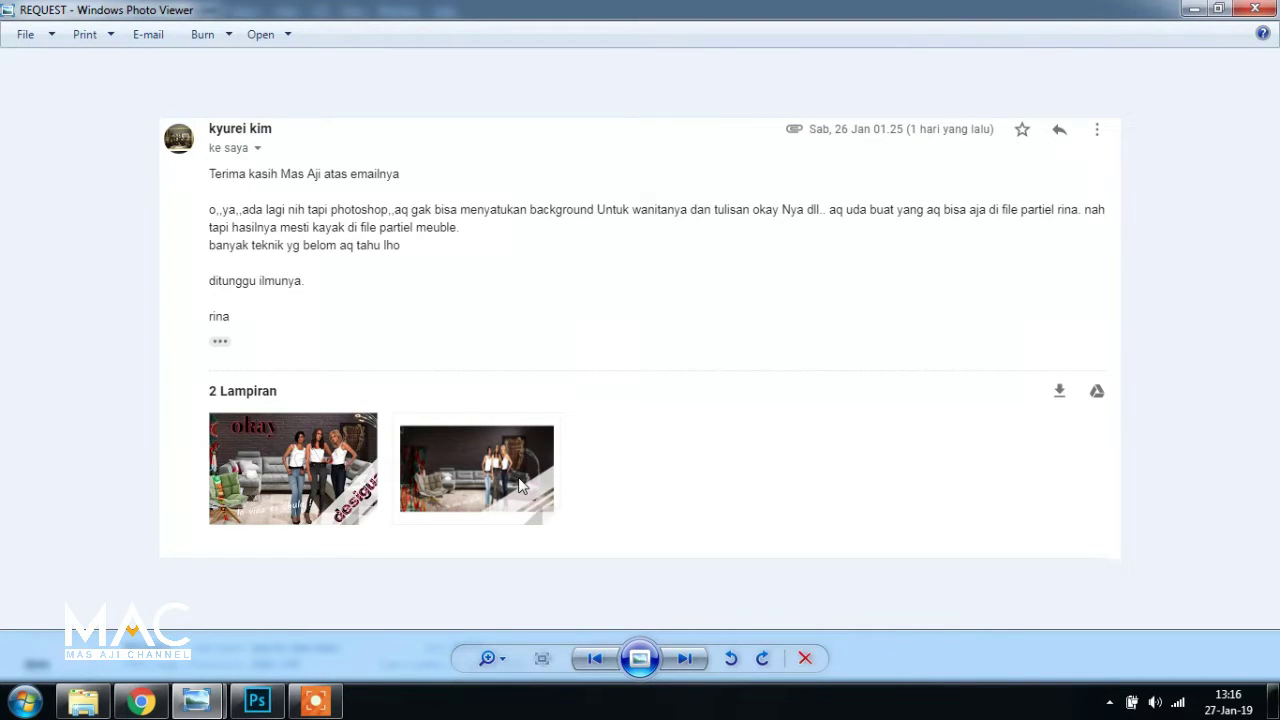
Switch to Photoshop and move the beige armchair away from the patterned panel, up onto the brick wall
{"action": "left_click", "coordinate": [257, 700]}
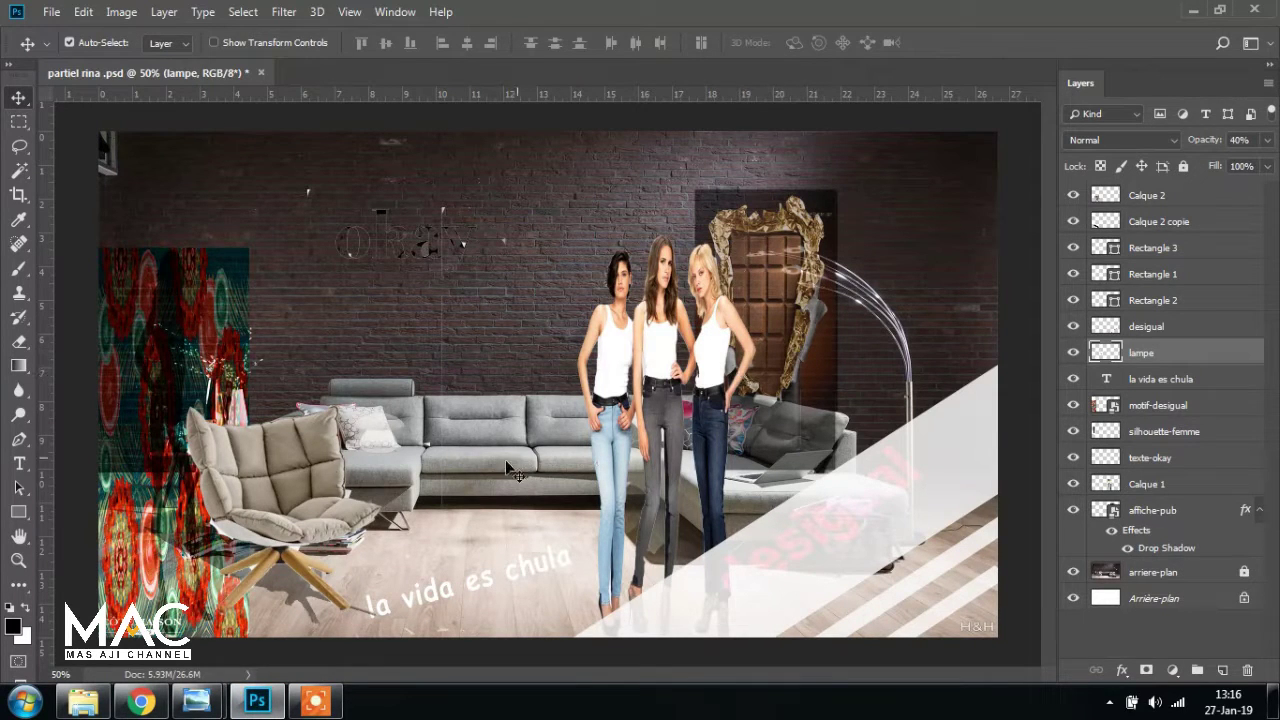
{"action": "scroll", "coordinate": [400, 502], "scroll_direction": "up", "scroll_amount": 1}
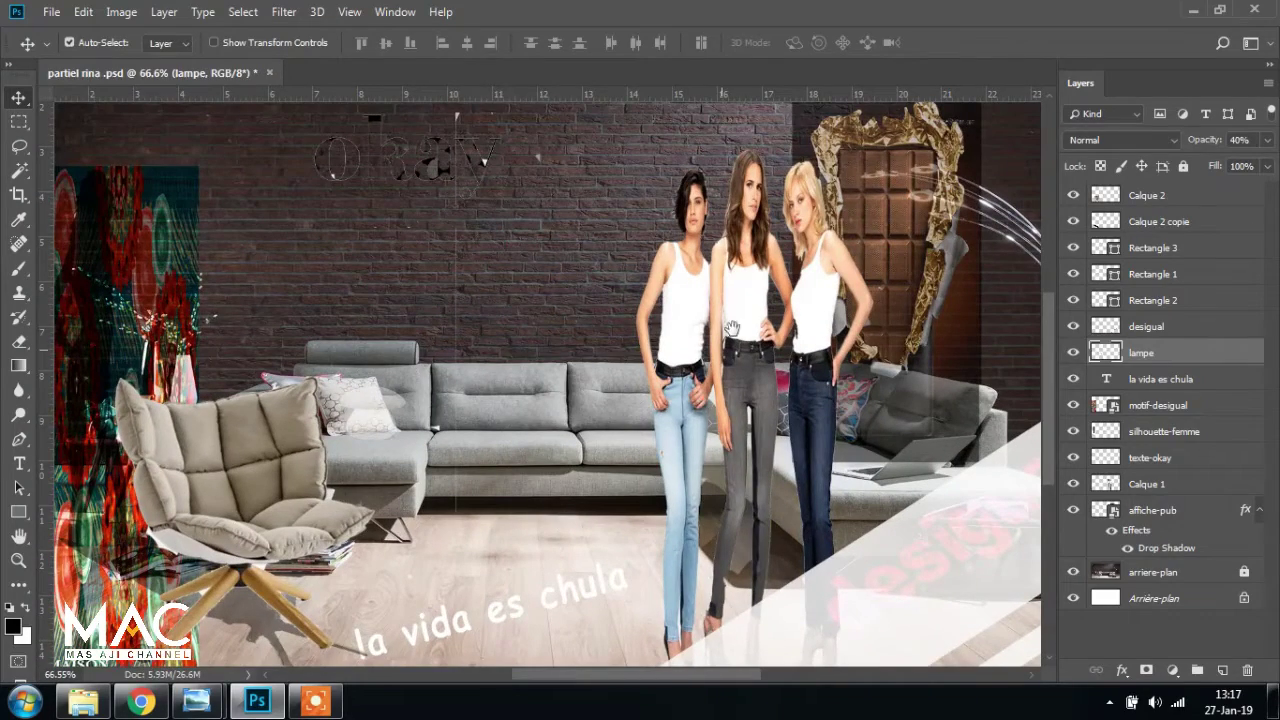
{"action": "key", "text": "ctrl+r"}
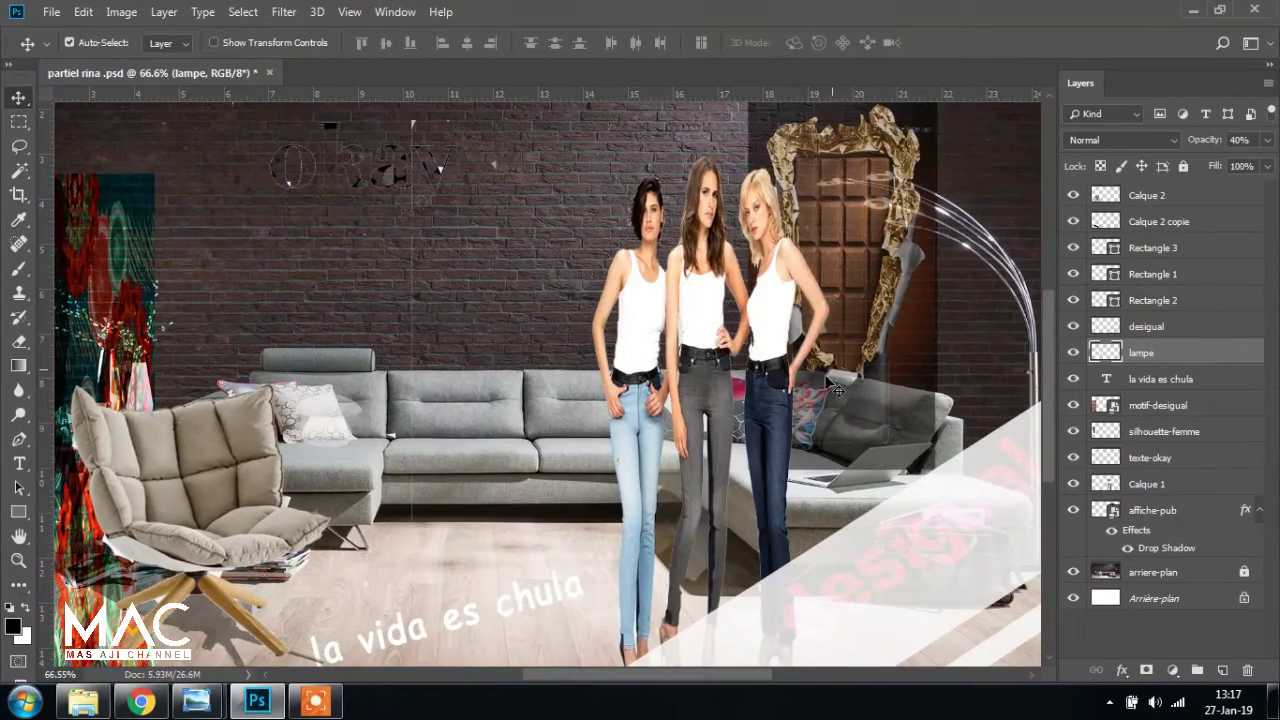
{"action": "scroll", "coordinate": [838, 390], "scroll_direction": "down", "scroll_amount": 1}
{"action": "scroll", "coordinate": [838, 390], "scroll_direction": "left", "scroll_amount": 5}
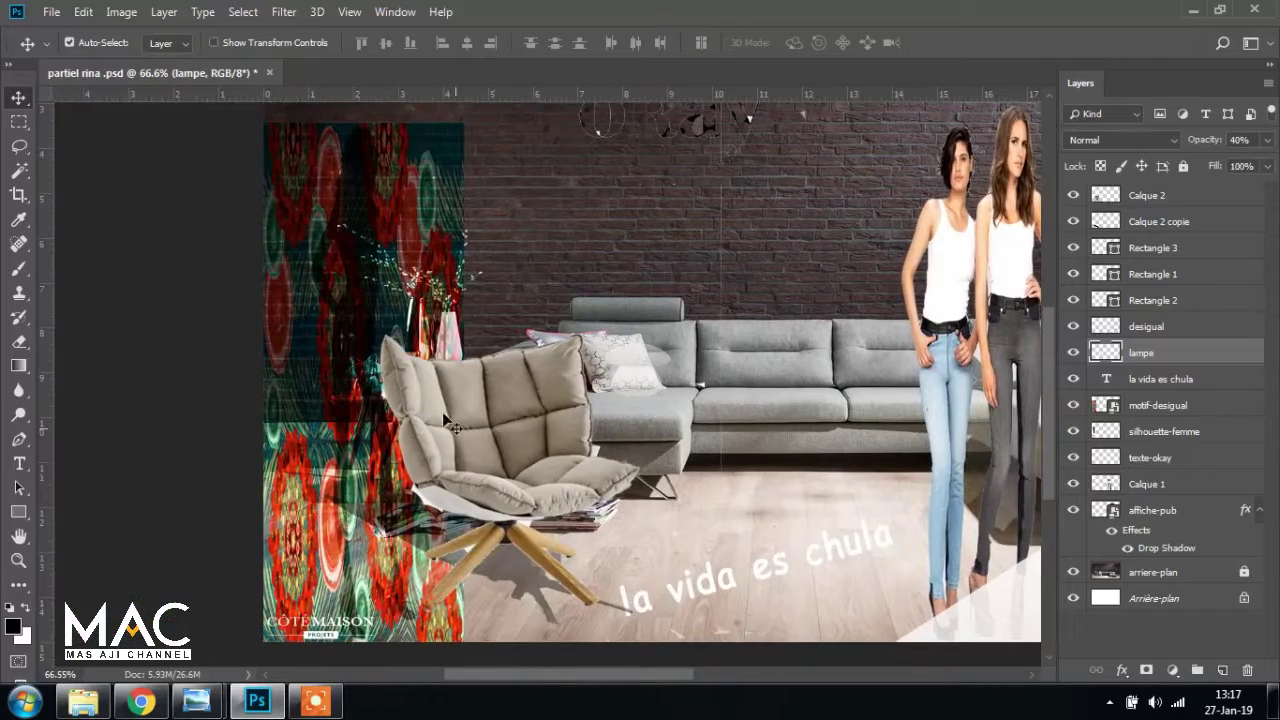
{"action": "scroll", "coordinate": [527, 557], "scroll_direction": "up", "scroll_amount": 1}
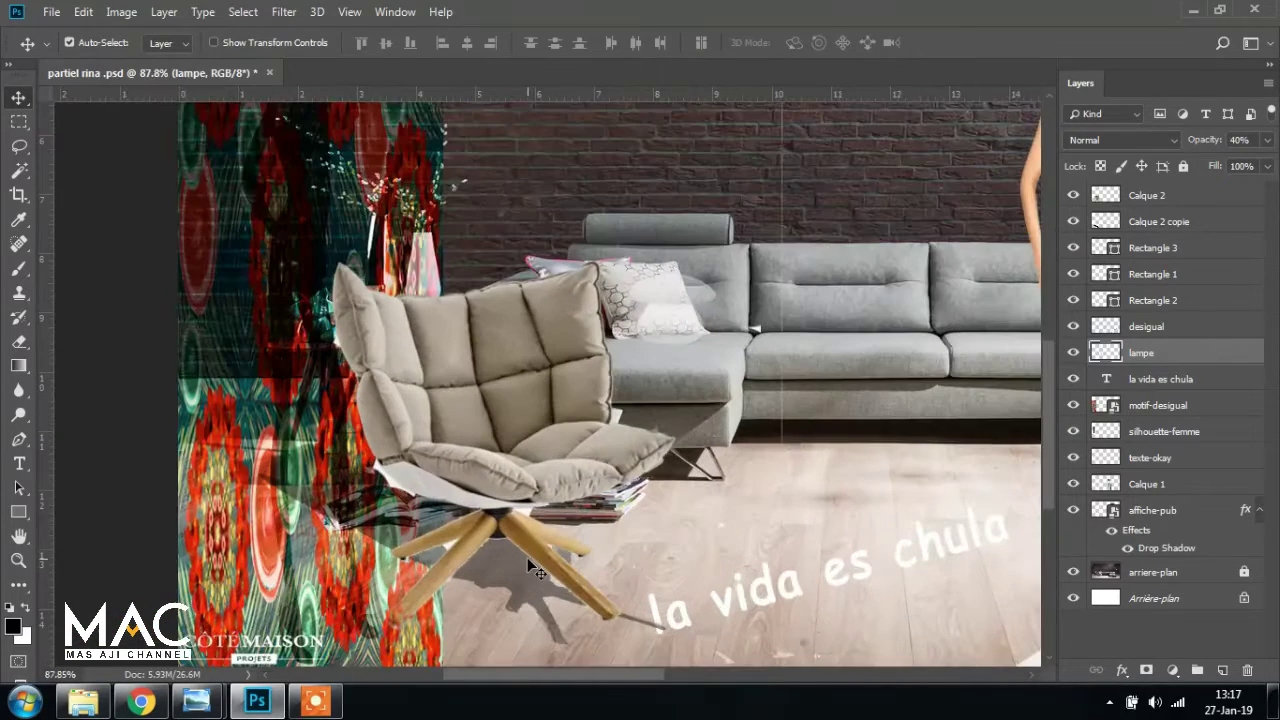
{"action": "left_click", "coordinate": [522, 470]}
{"action": "left_click_drag", "start_coordinate": [496, 457], "coordinate": [638, 316]}
{"action": "scroll", "coordinate": [598, 302], "scroll_direction": "up", "scroll_amount": 5}
{"action": "scroll", "coordinate": [598, 302], "scroll_direction": "right", "scroll_amount": 2}
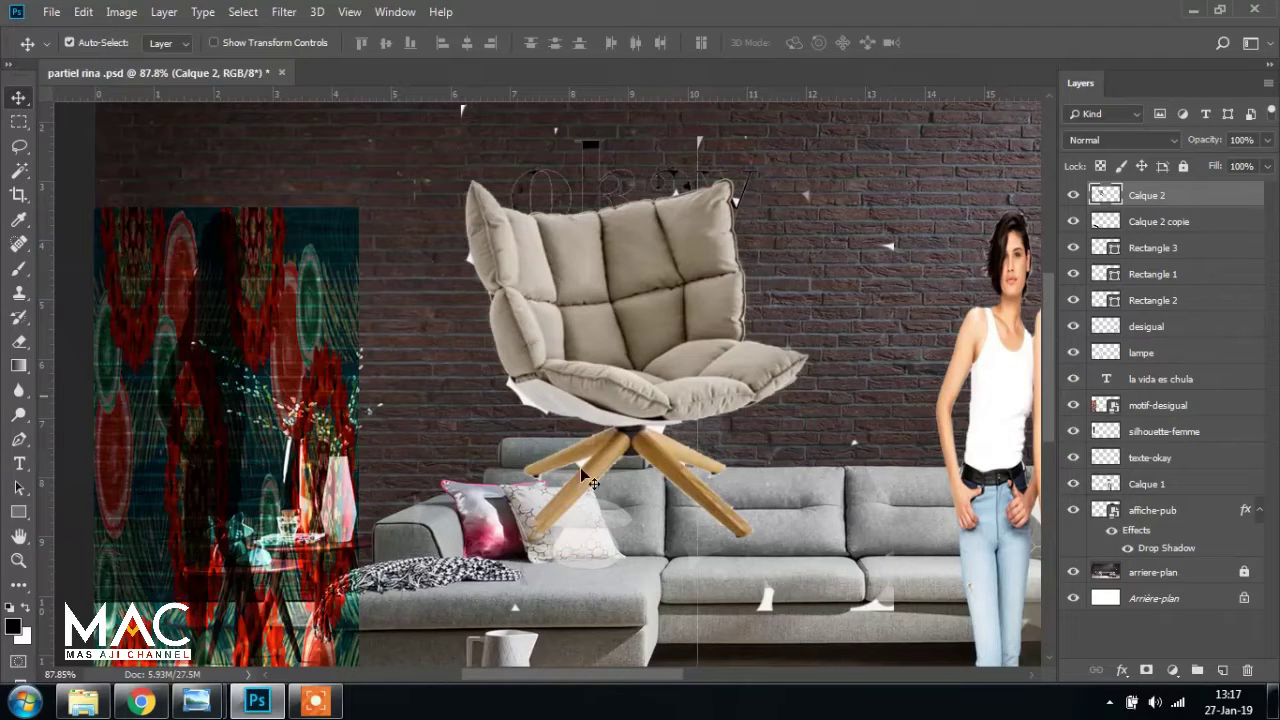
Lower the armchair in front of the chaise end of the grey sofa, over the jug and magazines
{"action": "scroll", "coordinate": [578, 500], "scroll_direction": "down", "scroll_amount": 3}
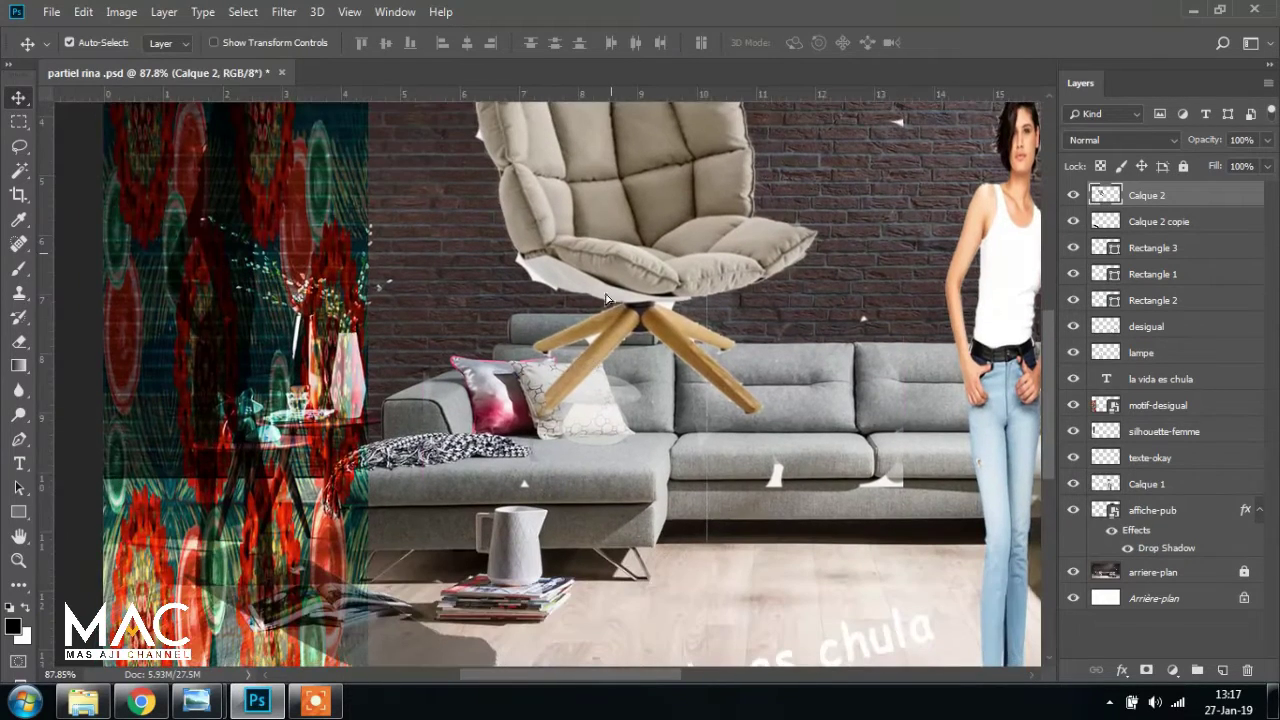
{"action": "left_click_drag", "start_coordinate": [614, 306], "coordinate": [617, 366]}
{"action": "scroll", "coordinate": [598, 330], "scroll_direction": "up", "scroll_amount": 1}
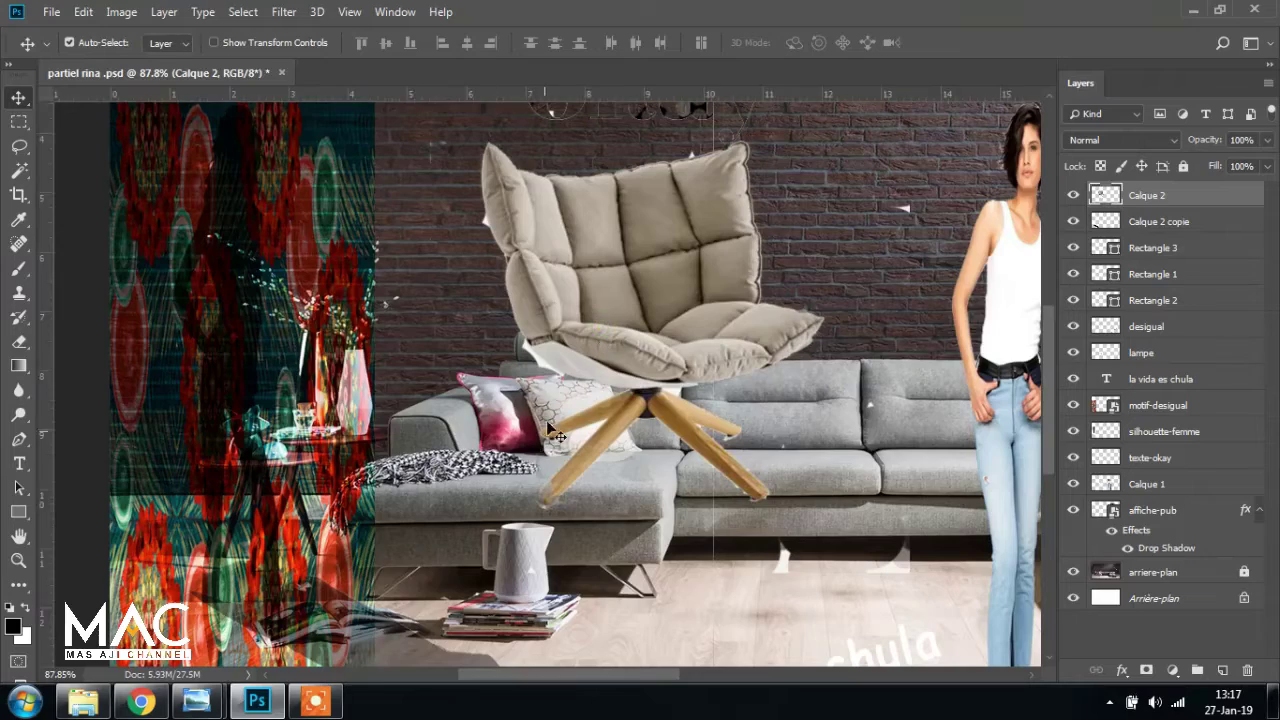
{"action": "scroll", "coordinate": [536, 455], "scroll_direction": "down", "scroll_amount": 2}
{"action": "scroll", "coordinate": [577, 435], "scroll_direction": "down", "scroll_amount": 1}
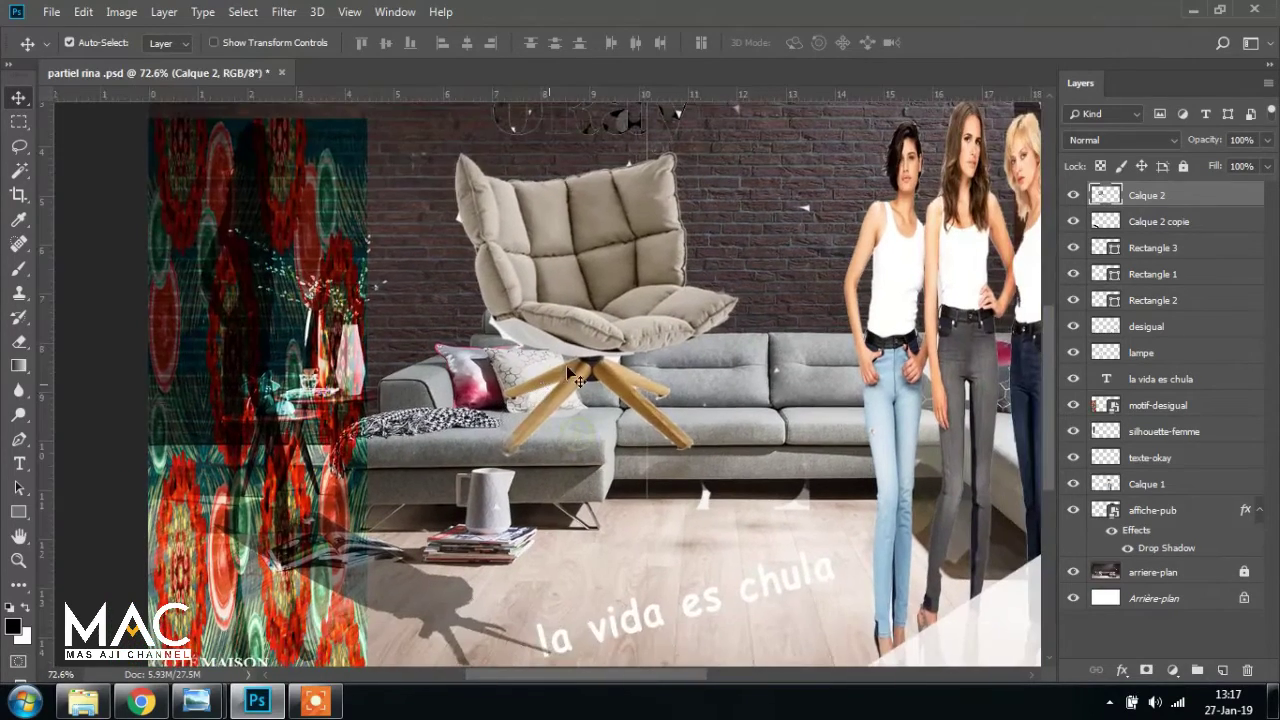
{"action": "left_click_drag", "start_coordinate": [612, 306], "coordinate": [606, 412]}
{"action": "scroll", "coordinate": [636, 369], "scroll_direction": "right", "scroll_amount": 3}
{"action": "scroll", "coordinate": [636, 369], "scroll_direction": "up", "scroll_amount": 1}
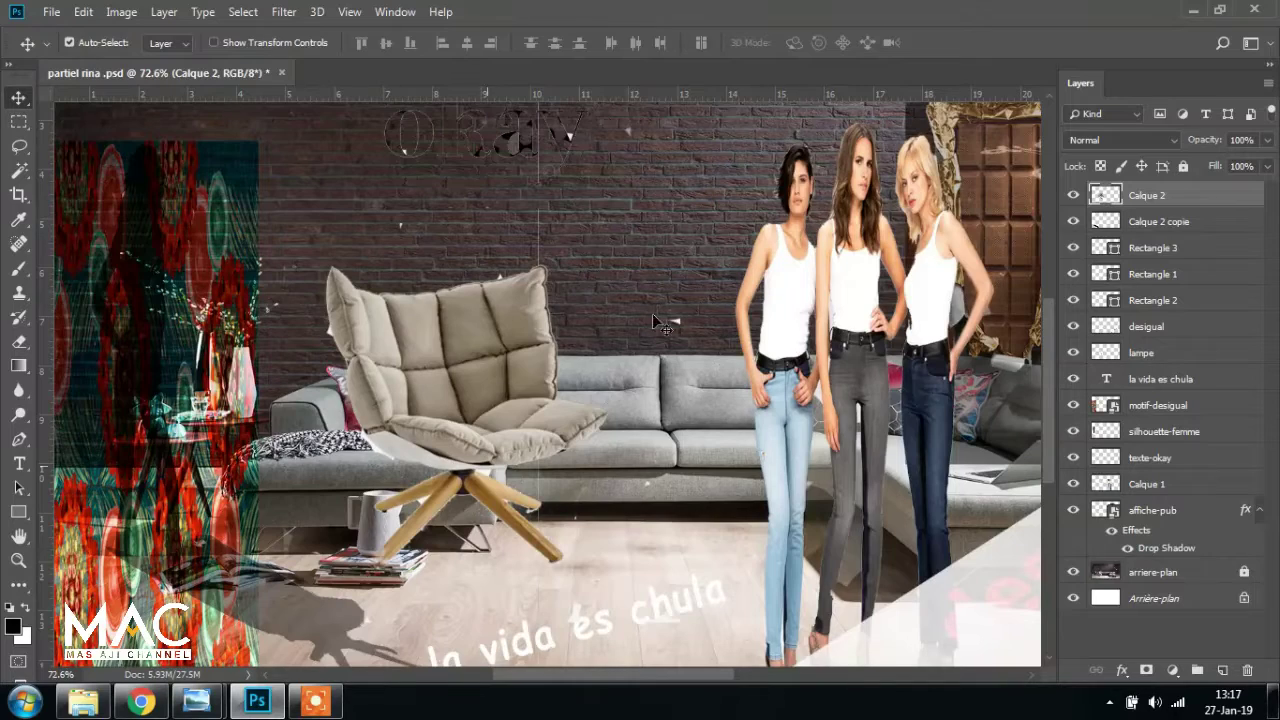
{"action": "scroll", "coordinate": [787, 322], "scroll_direction": "down", "scroll_amount": 1}
{"action": "scroll", "coordinate": [787, 322], "scroll_direction": "down", "scroll_amount": 2}
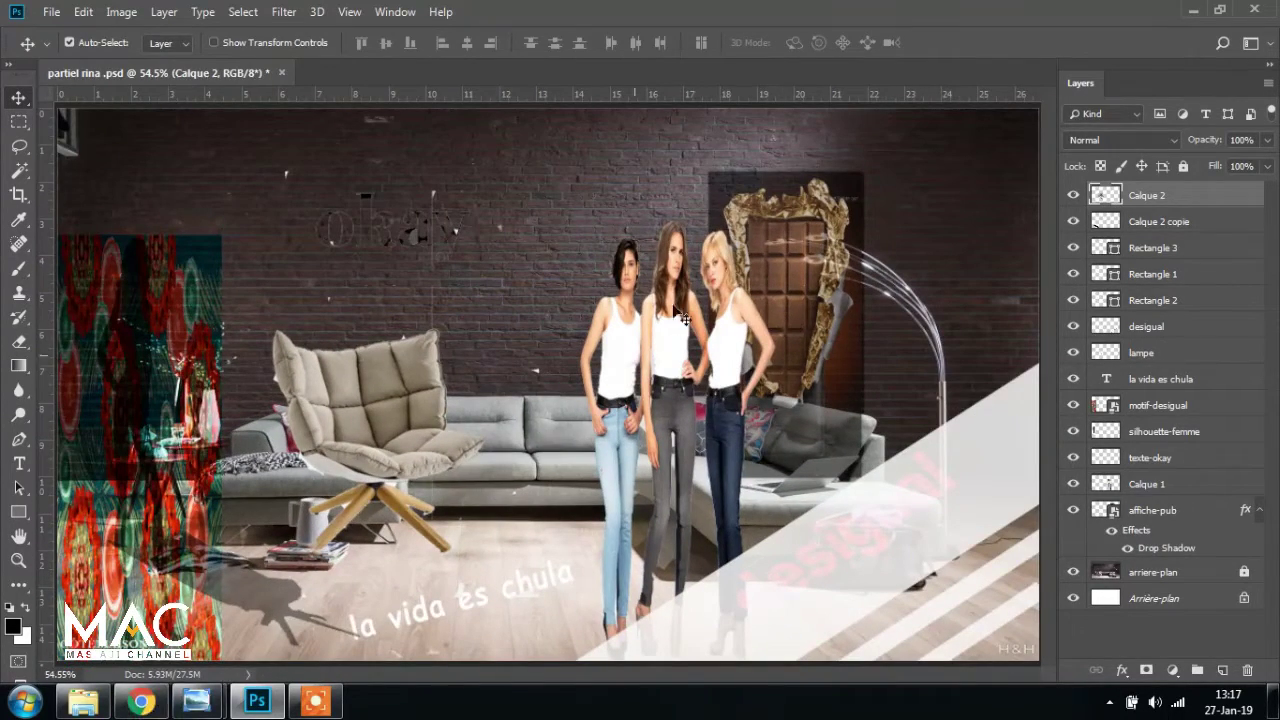
Check the source image folder, and back in Photoshop move the armchair up onto the brick wall above the sofa
{"action": "left_click", "coordinate": [83, 702]}
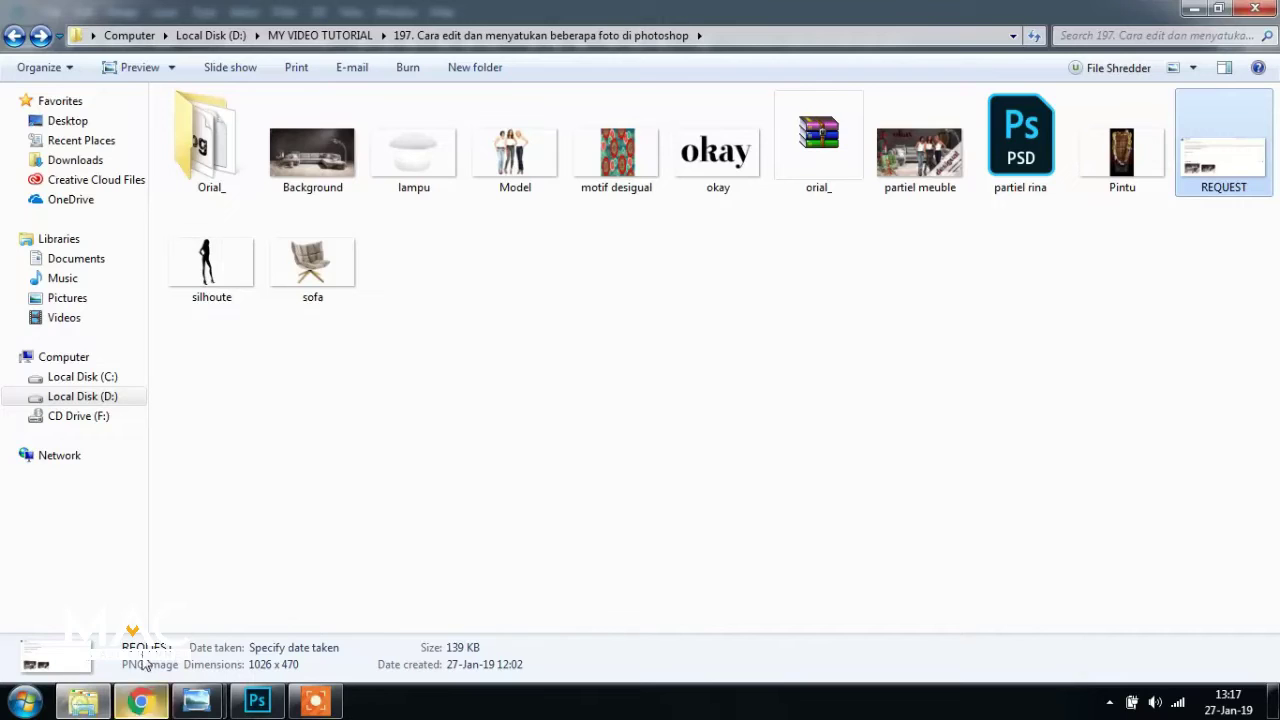
{"action": "left_click", "coordinate": [609, 322]}
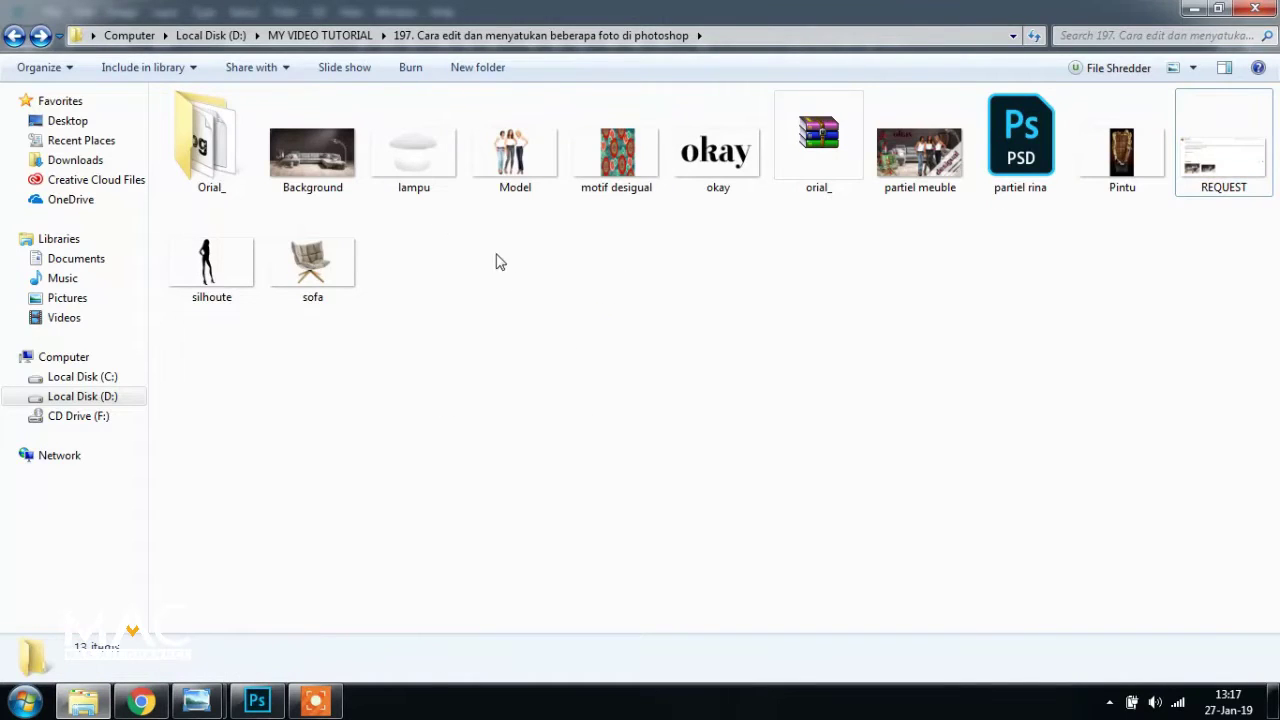
{"action": "left_click", "coordinate": [257, 702]}
{"action": "left_click_drag", "start_coordinate": [412, 292], "coordinate": [441, 242]}
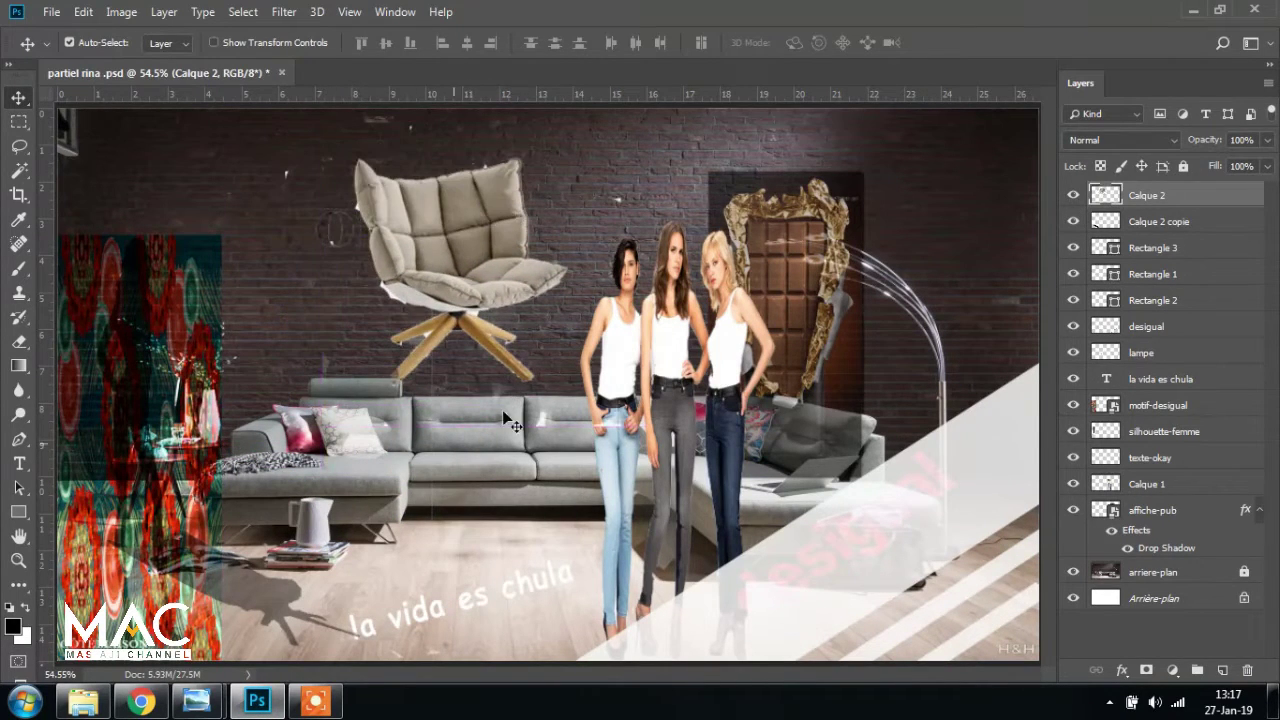
View the sofa source image from the tutorial folder and close it
{"action": "left_click", "coordinate": [100, 703]}
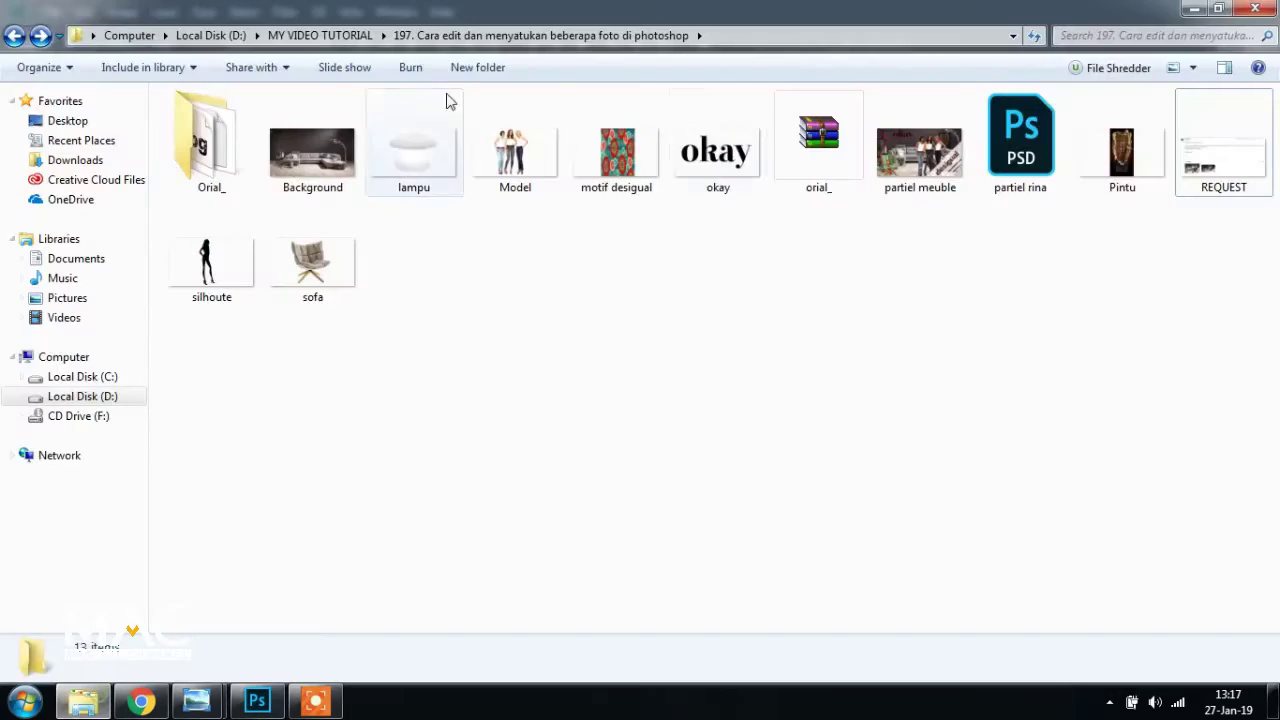
{"action": "double_click", "coordinate": [316, 290]}
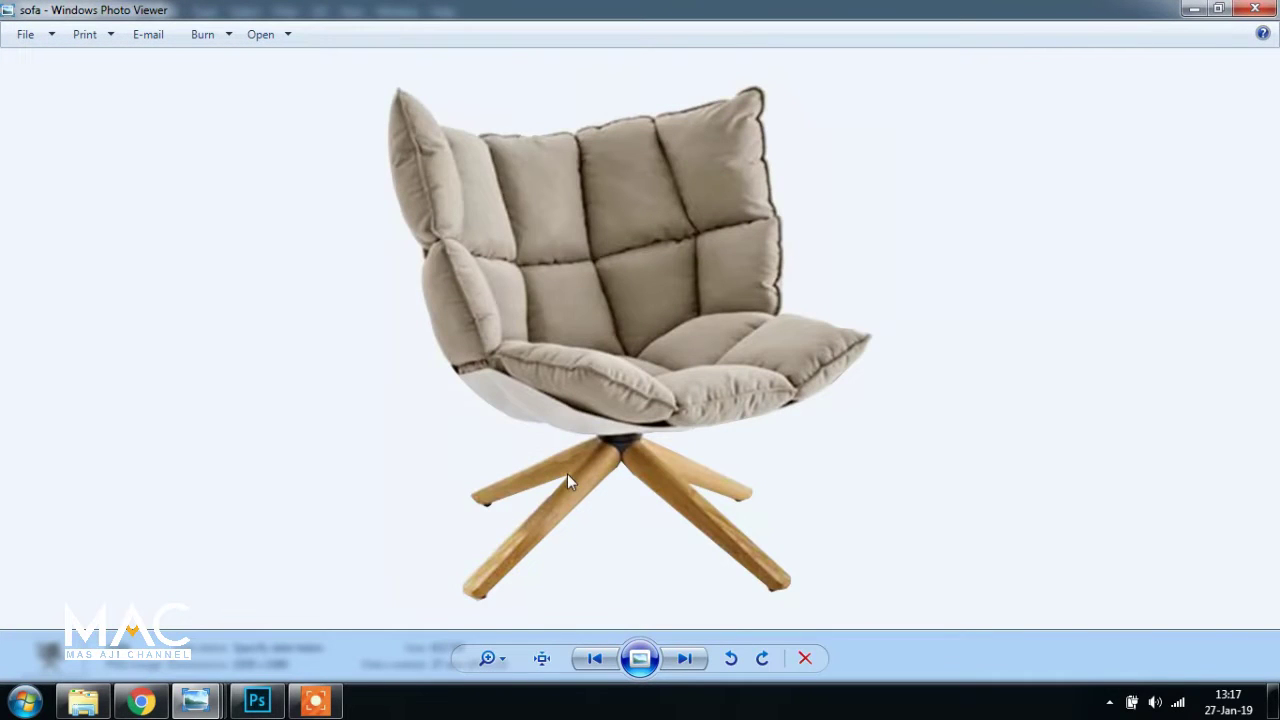
{"action": "left_click", "coordinate": [1255, 8]}
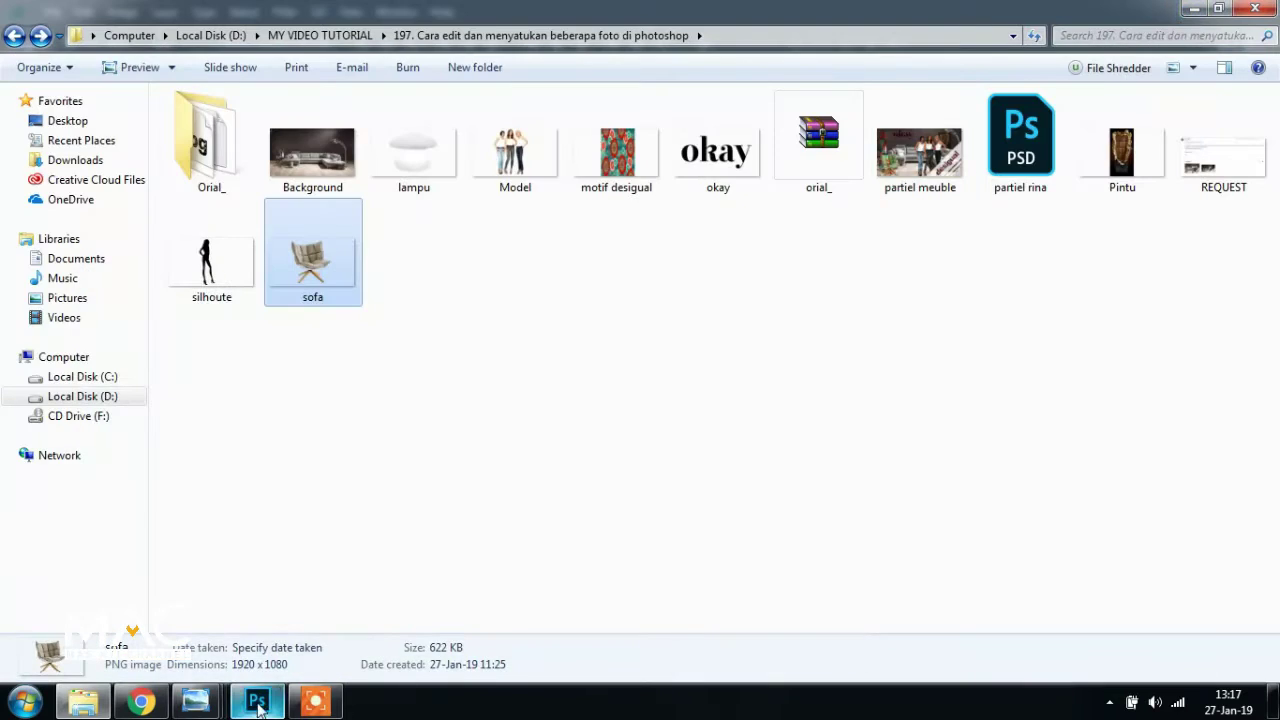
Move the mushroom lamp up onto the wall above the women in Photoshop, and view the lampu source image
{"action": "left_click", "coordinate": [277, 703]}
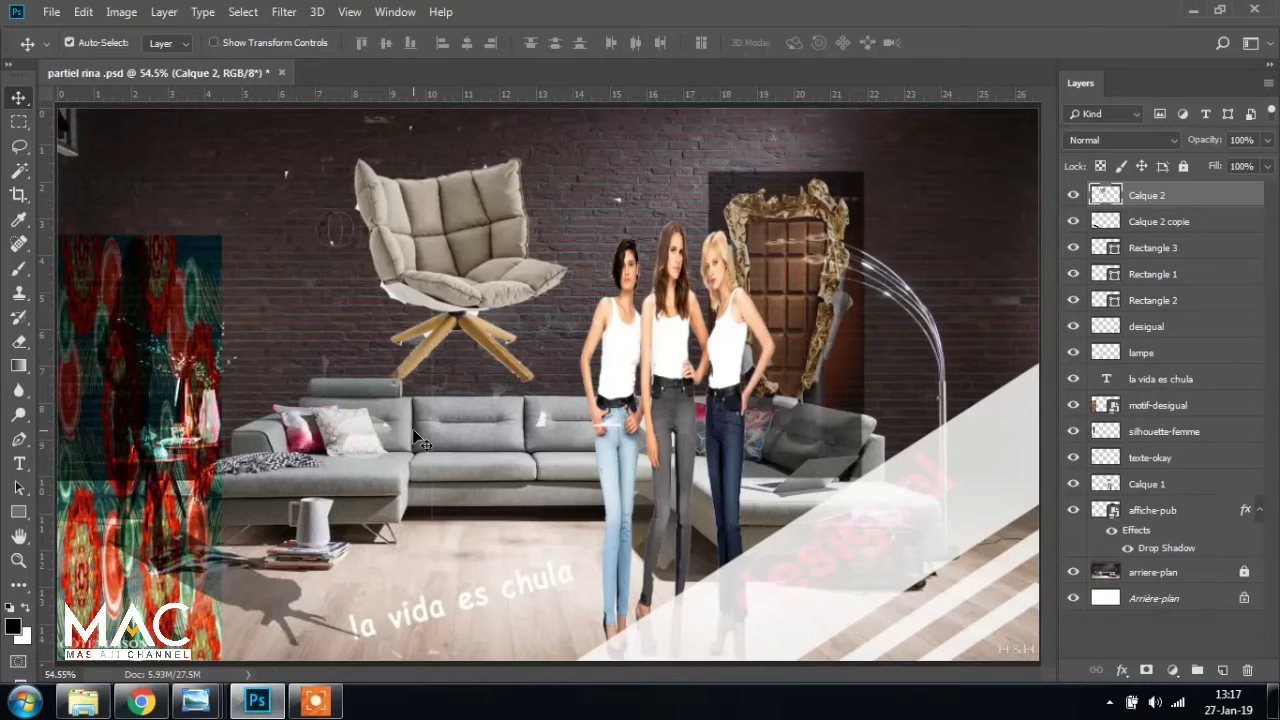
{"action": "left_click_drag", "start_coordinate": [360, 443], "coordinate": [615, 184]}
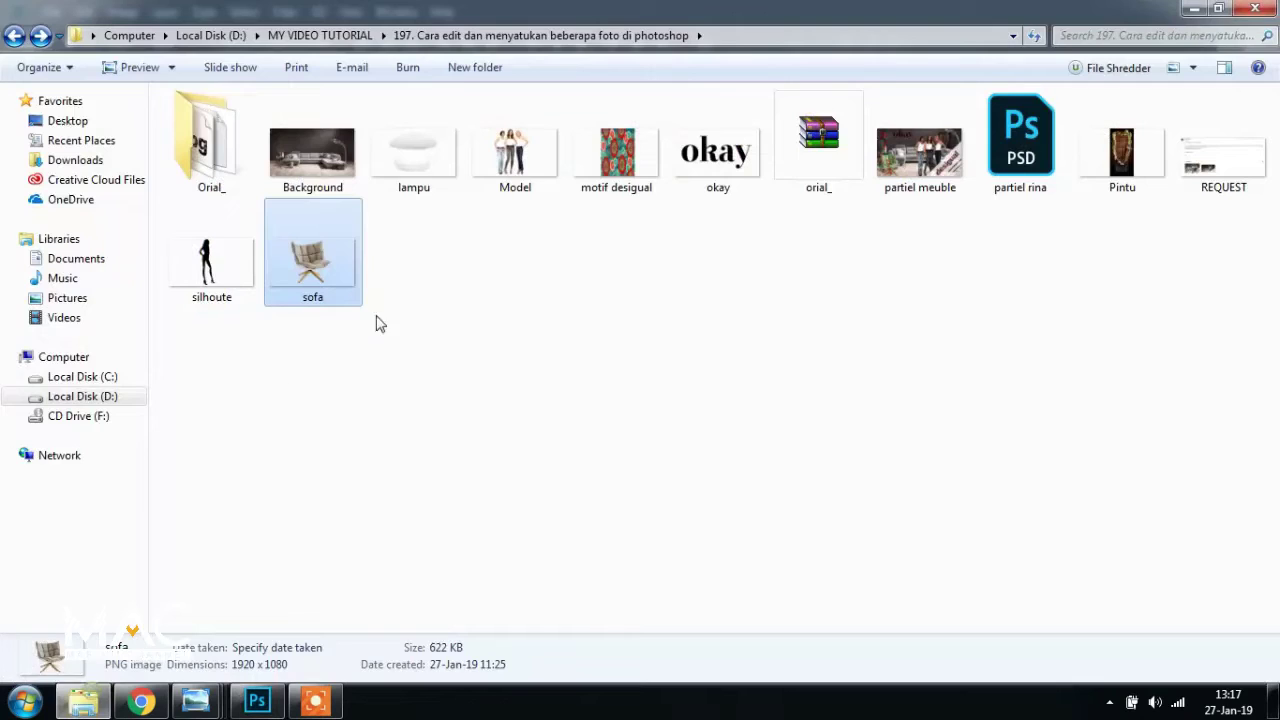
{"action": "left_click", "coordinate": [83, 703]}
{"action": "double_click", "coordinate": [399, 157]}
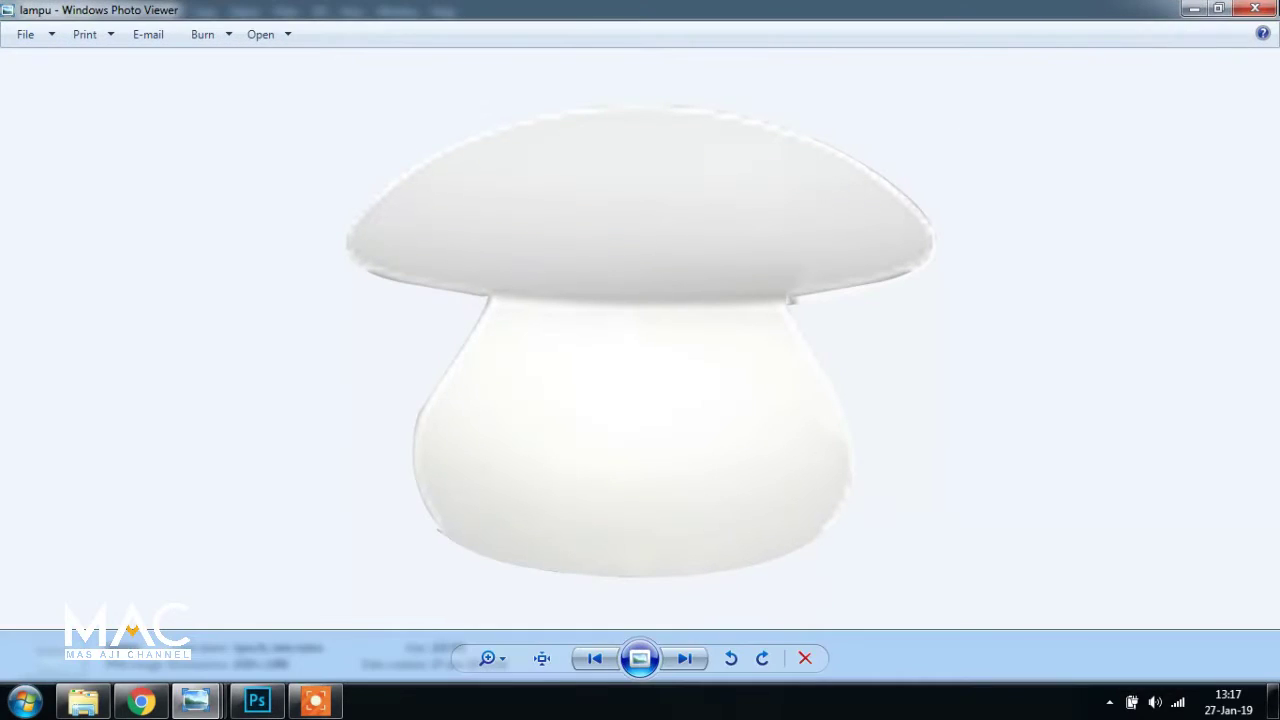
{"action": "left_click", "coordinate": [1247, 12]}
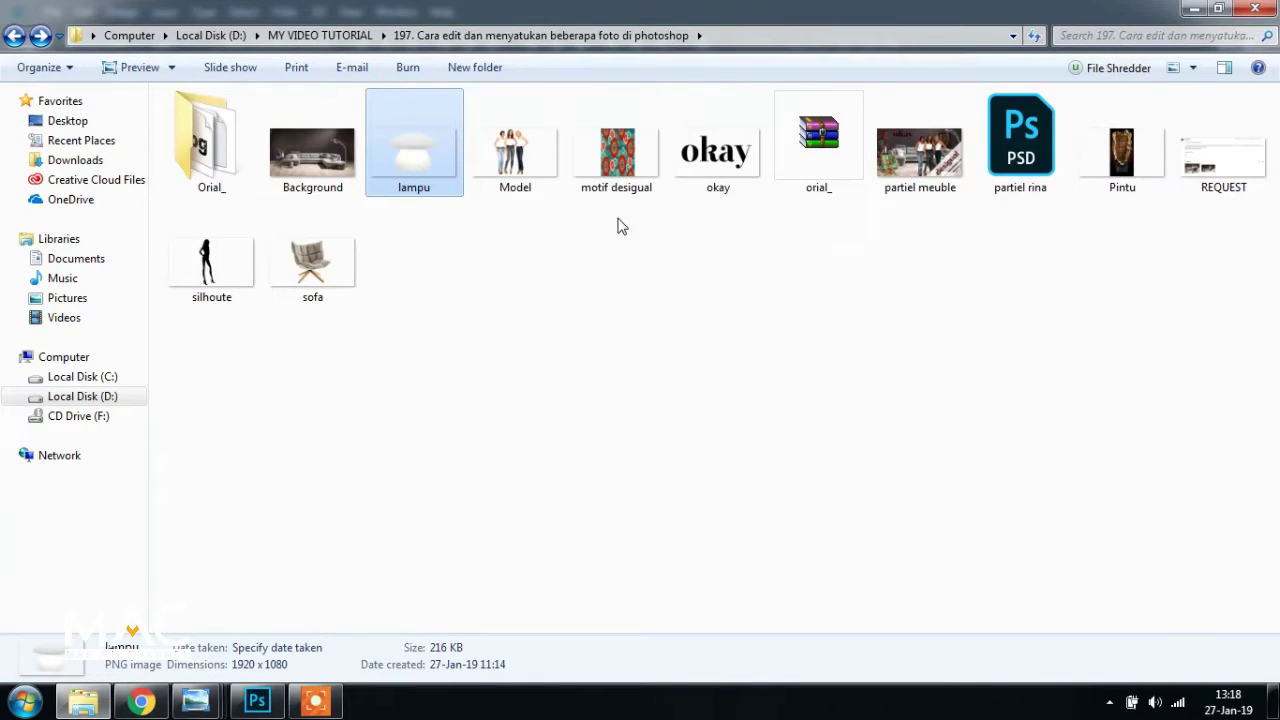
Move the armchair down over the sofa in Photoshop and try to shift the gold-framed door on the affiche-pub layer
{"action": "left_click", "coordinate": [258, 700]}
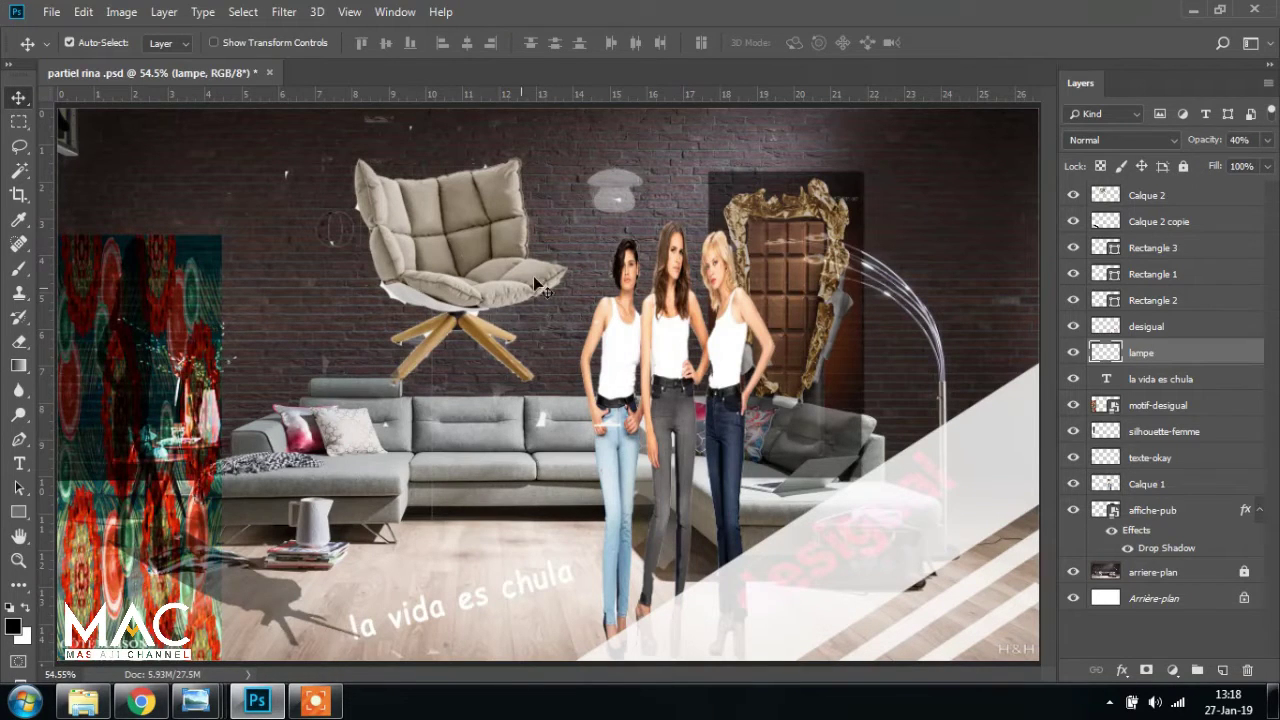
{"action": "left_click_drag", "start_coordinate": [501, 250], "coordinate": [489, 326]}
{"action": "left_click", "coordinate": [800, 214]}
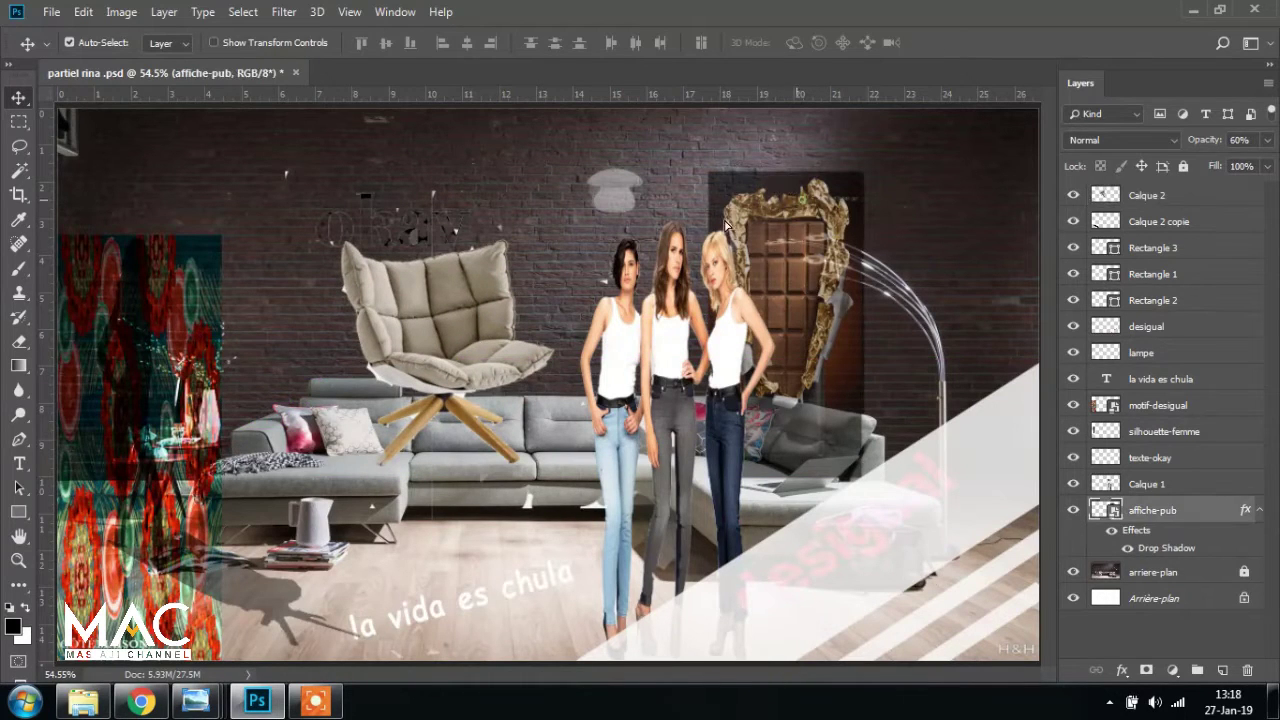
{"action": "left_click_drag", "start_coordinate": [726, 226], "coordinate": [480, 175]}
View the Pintu source image from the tutorial folder and minimize its window
{"action": "left_click", "coordinate": [83, 700]}
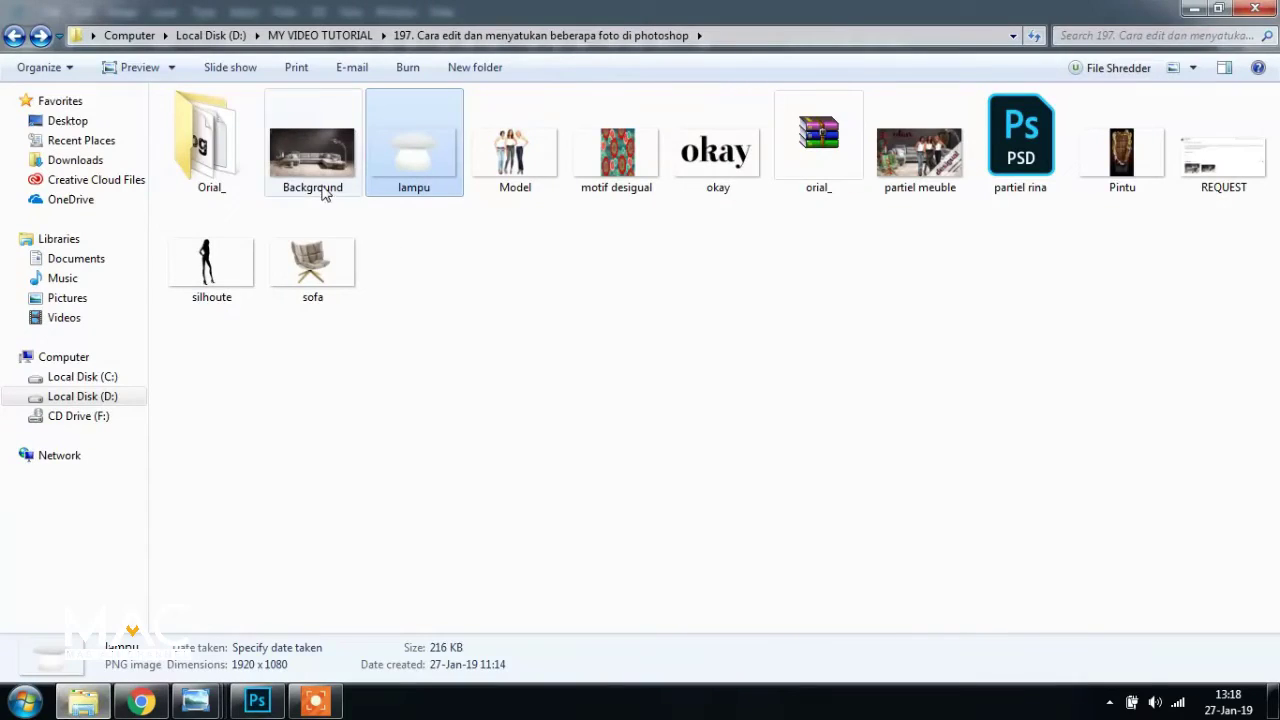
{"action": "double_click", "coordinate": [1122, 155]}
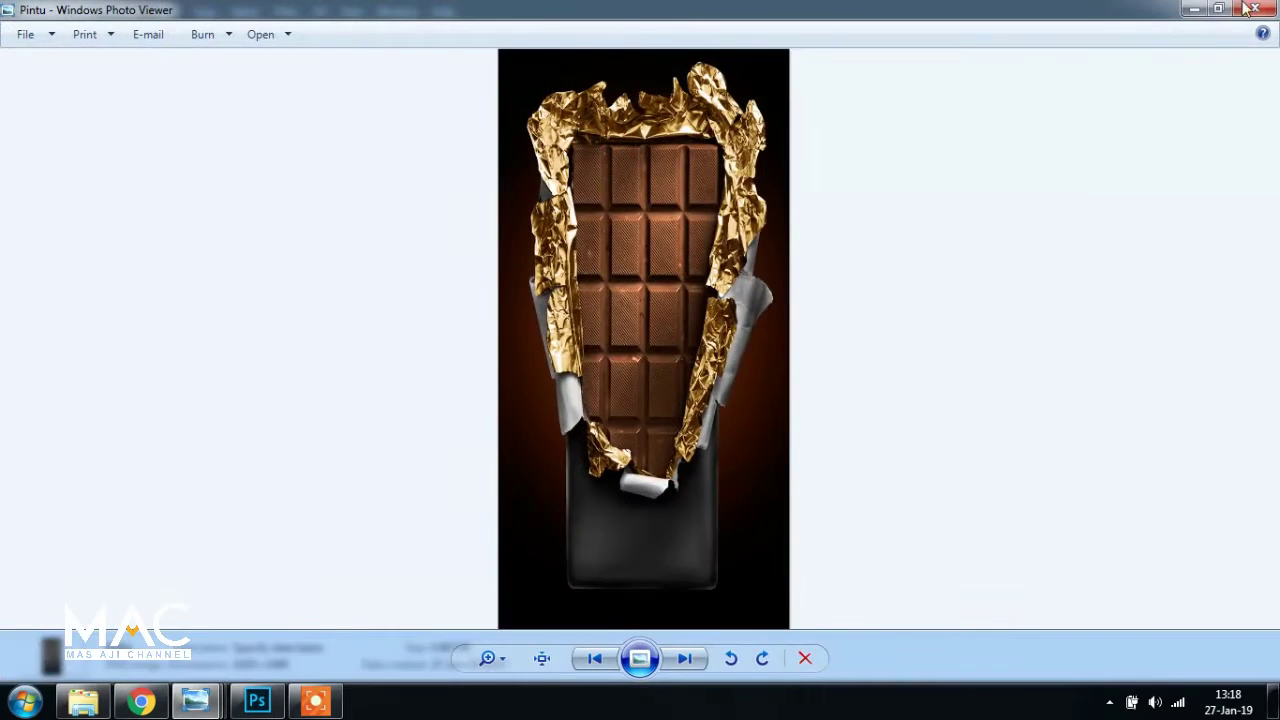
{"action": "left_click", "coordinate": [1194, 9]}
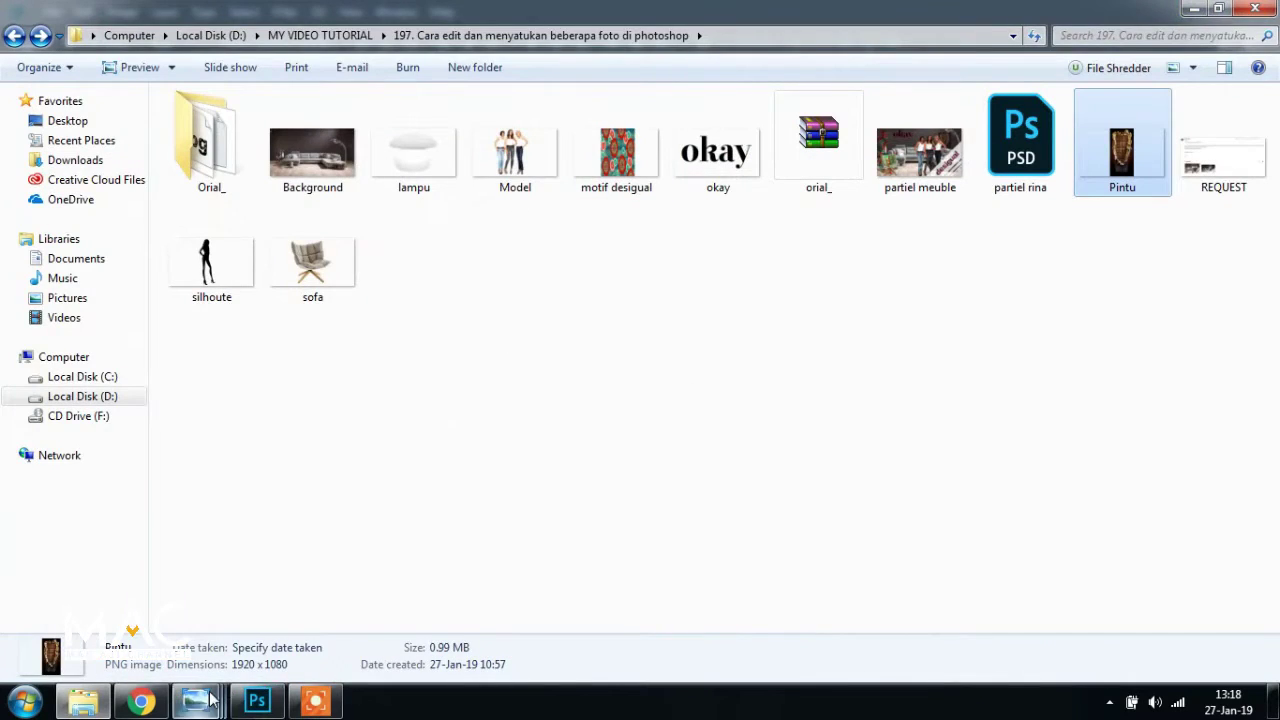
Bring up the partiel meuble reference image and reorder the taskbar so Photoshop comes last
{"action": "mouse_move", "coordinate": [205, 700]}
{"action": "left_click", "coordinate": [120, 610]}
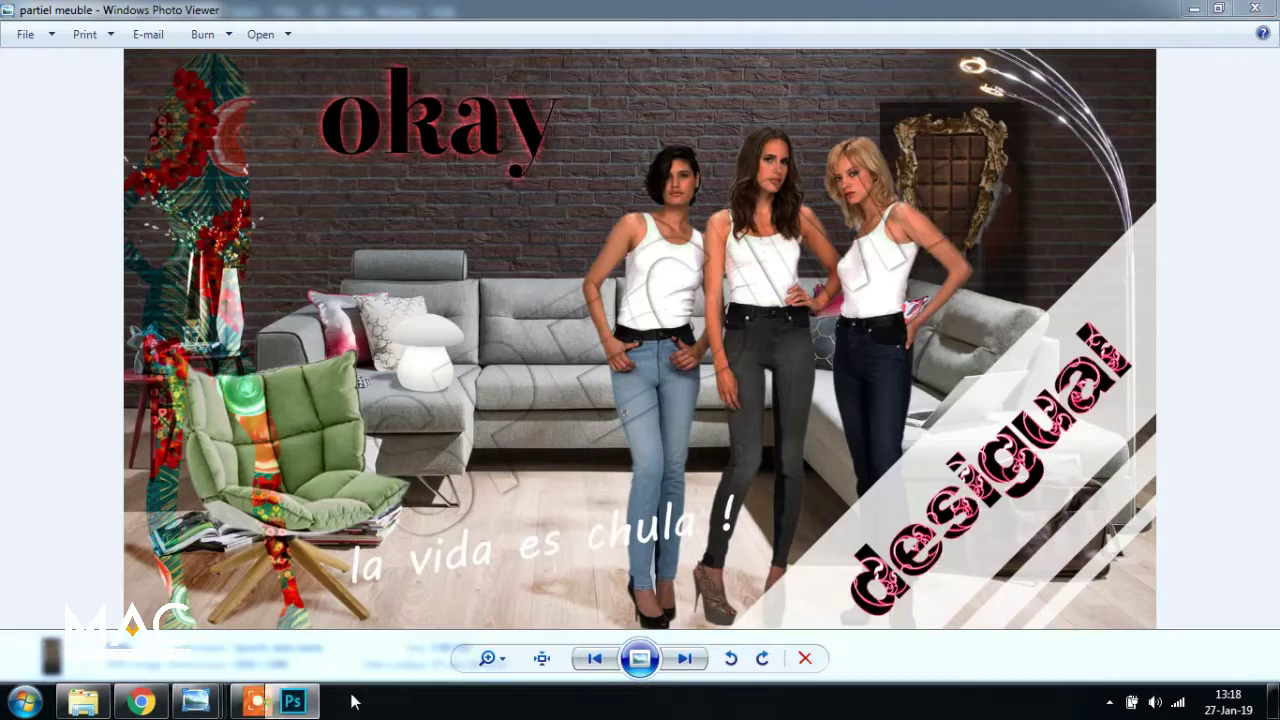
{"action": "left_click_drag", "start_coordinate": [257, 702], "coordinate": [320, 702]}
Close the REQUEST and Pintu image windows, keeping the partiel meuble reference open
{"action": "mouse_move", "coordinate": [203, 702]}
{"action": "left_click", "coordinate": [356, 583]}
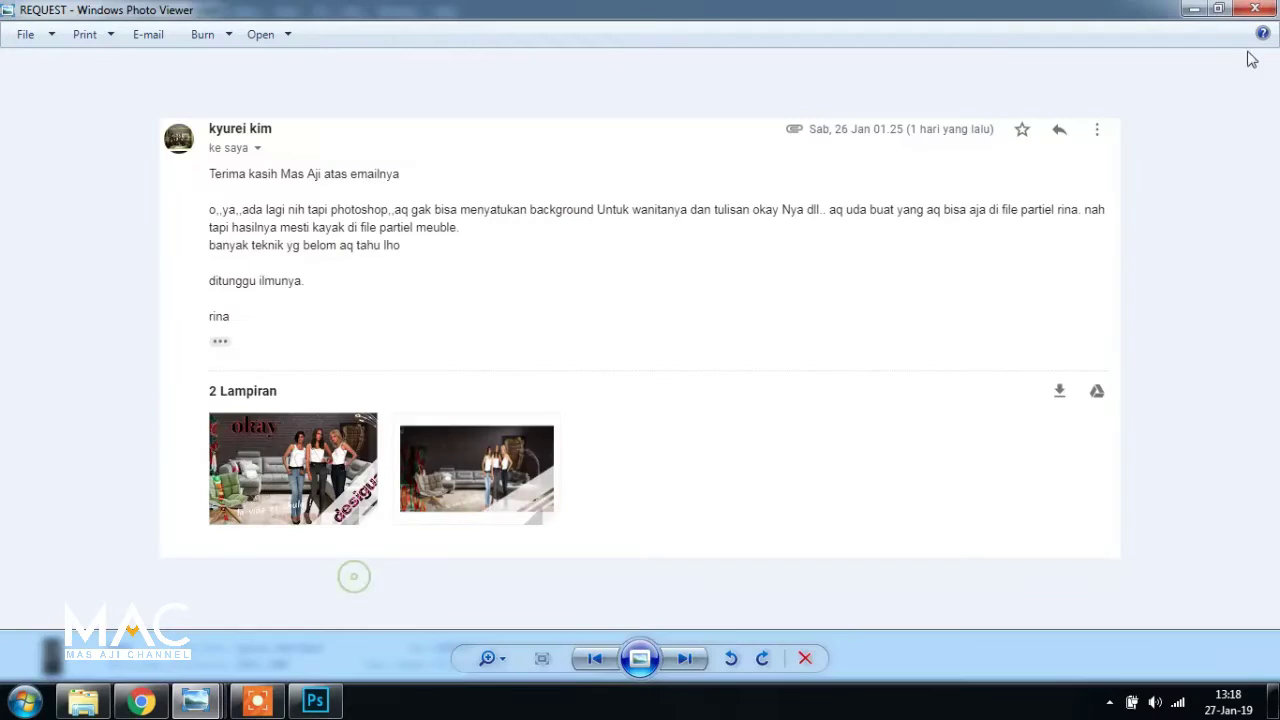
{"action": "left_click", "coordinate": [1262, 9]}
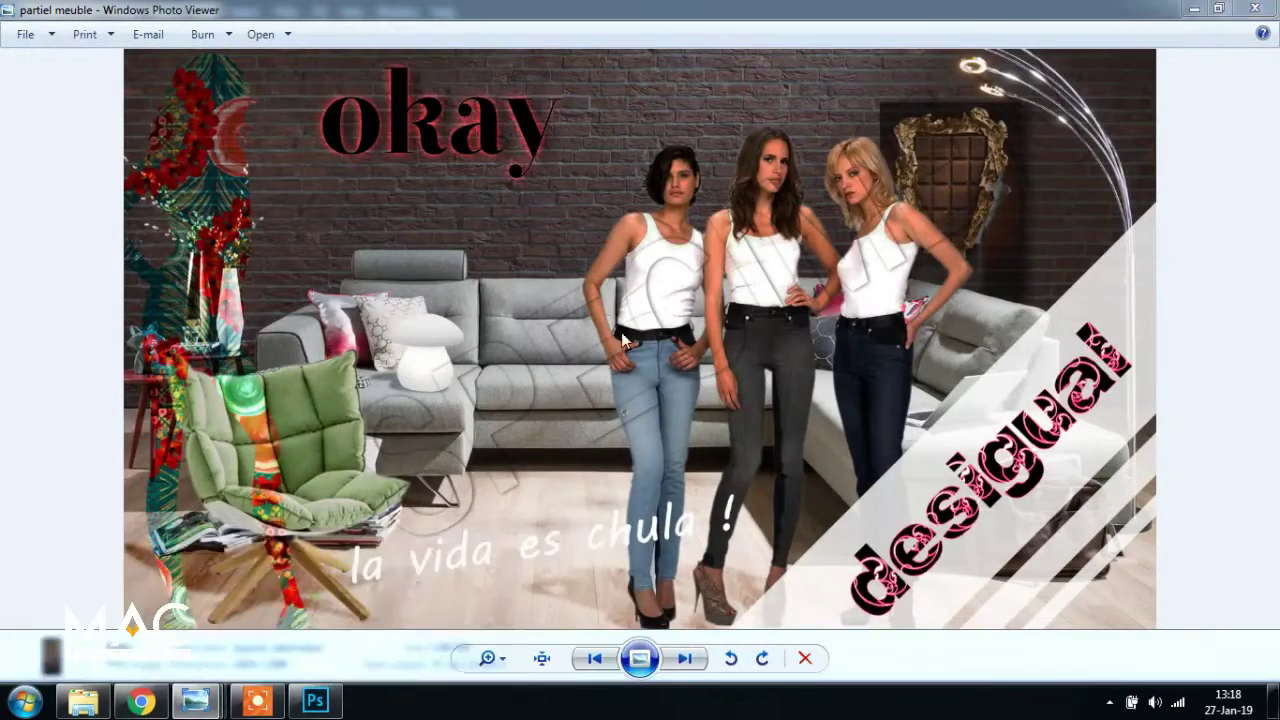
{"action": "left_click", "coordinate": [1261, 10]}
{"action": "left_click", "coordinate": [1259, 10]}
{"action": "mouse_move", "coordinate": [197, 702]}
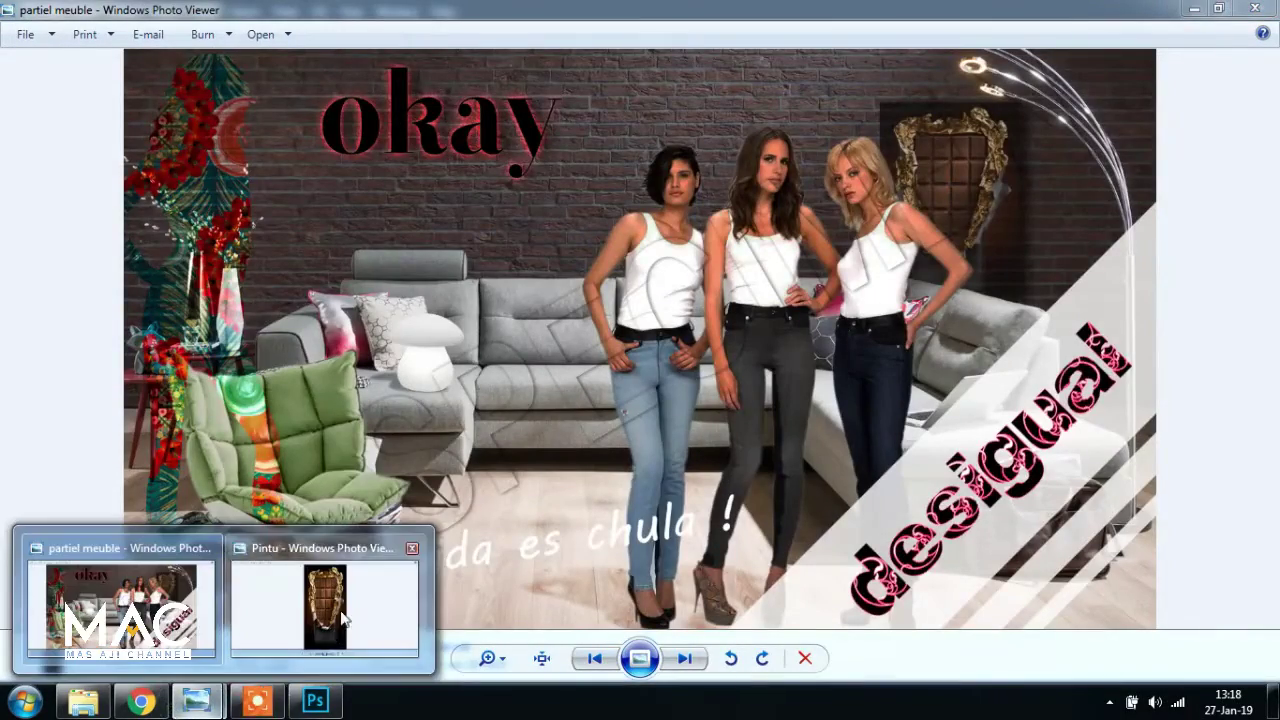
{"action": "left_click", "coordinate": [339, 607]}
{"action": "left_click", "coordinate": [1255, 9]}
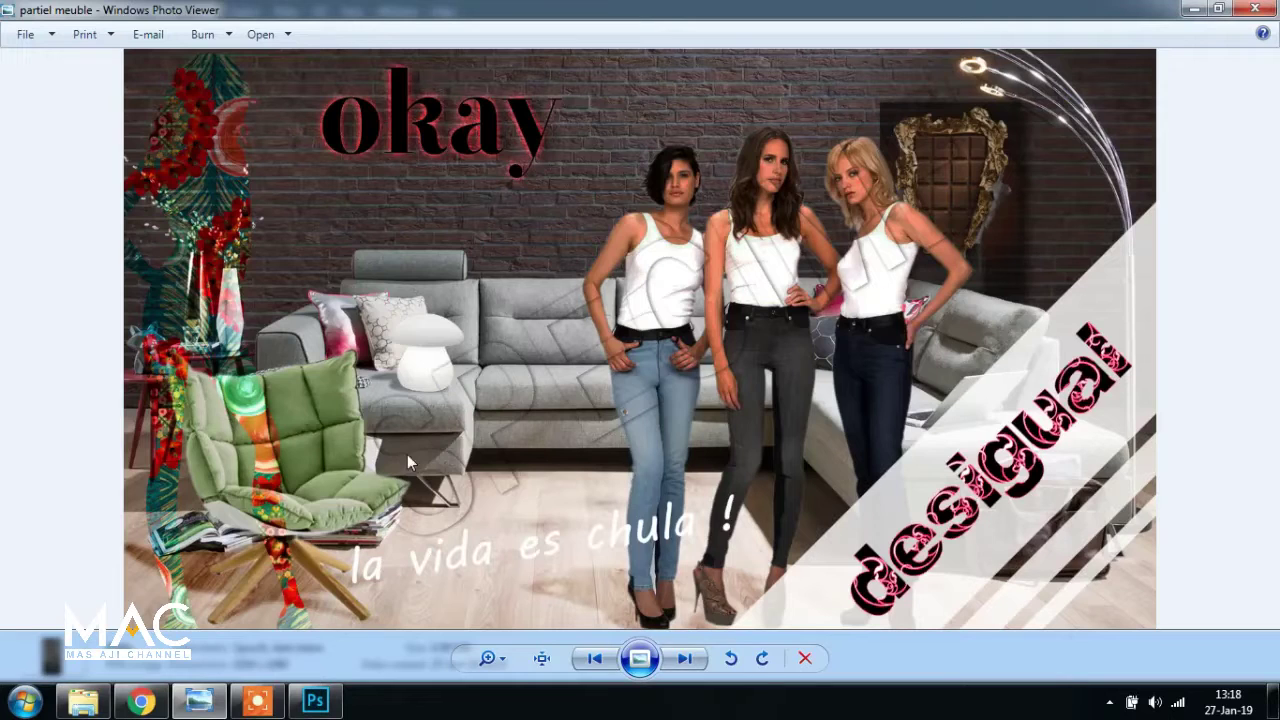
Switch to Chrome to show the tutorial's YouTube channel page
{"action": "left_click", "coordinate": [142, 702]}
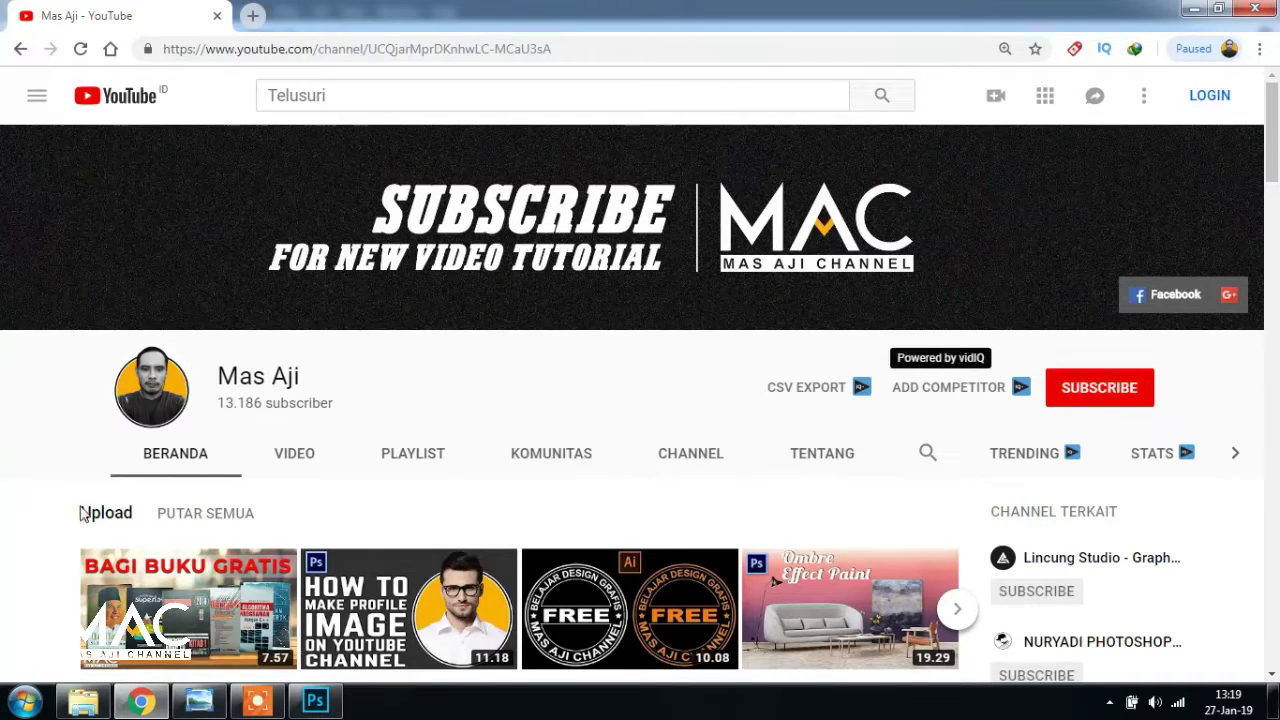
Glance through the YouTube channel page, switch to Photoshop and close the partiel rina.psd document
{"action": "scroll", "coordinate": [184, 513], "scroll_direction": "down", "scroll_amount": 2}
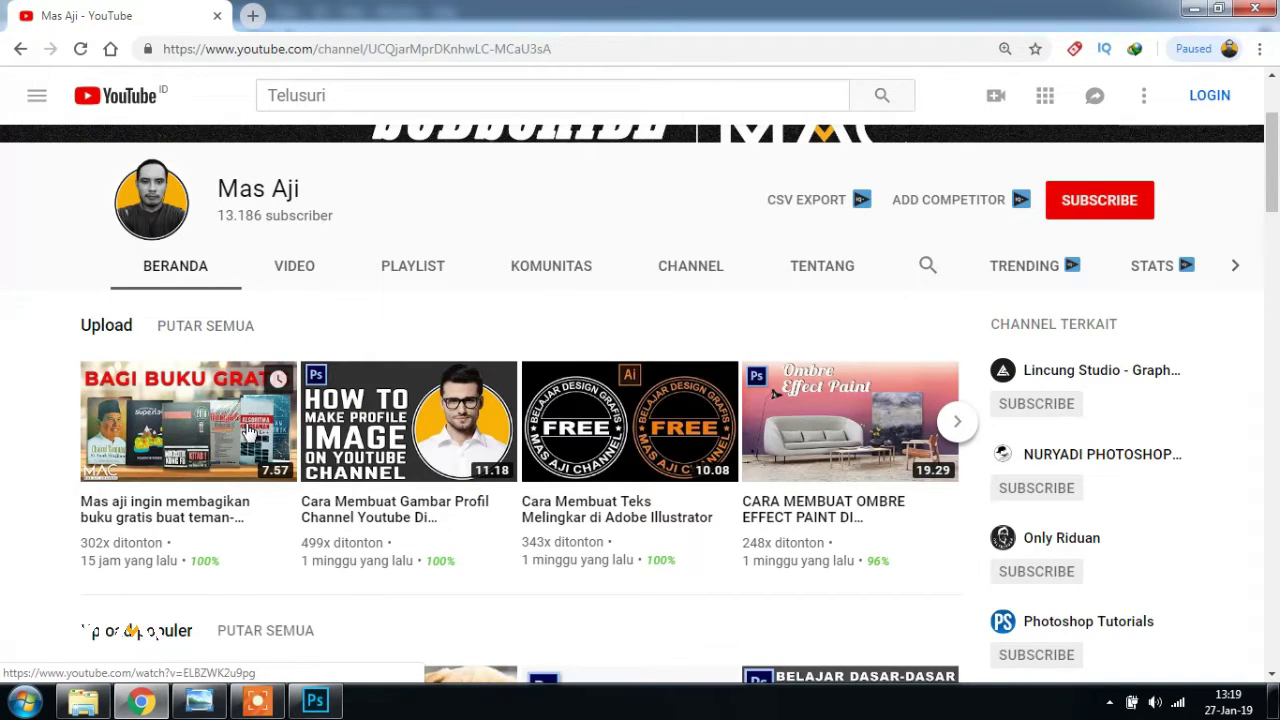
{"action": "scroll", "coordinate": [437, 294], "scroll_direction": "up", "scroll_amount": 2}
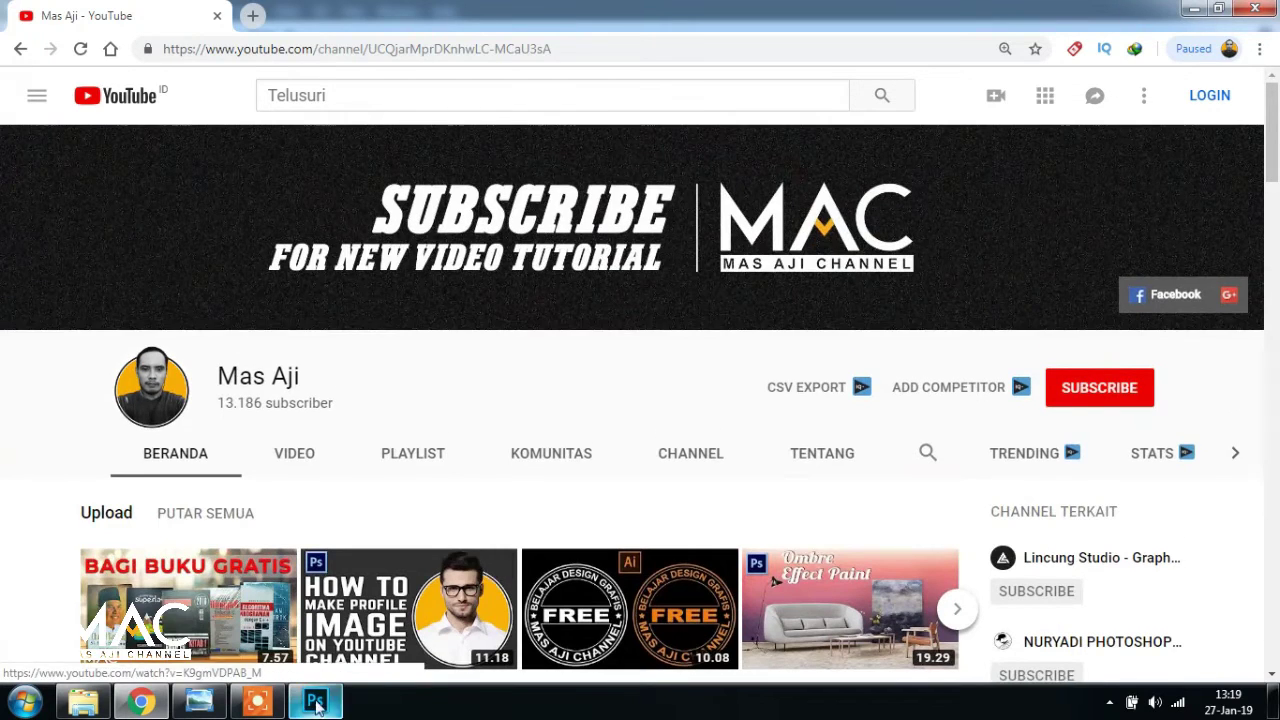
{"action": "left_click", "coordinate": [305, 699]}
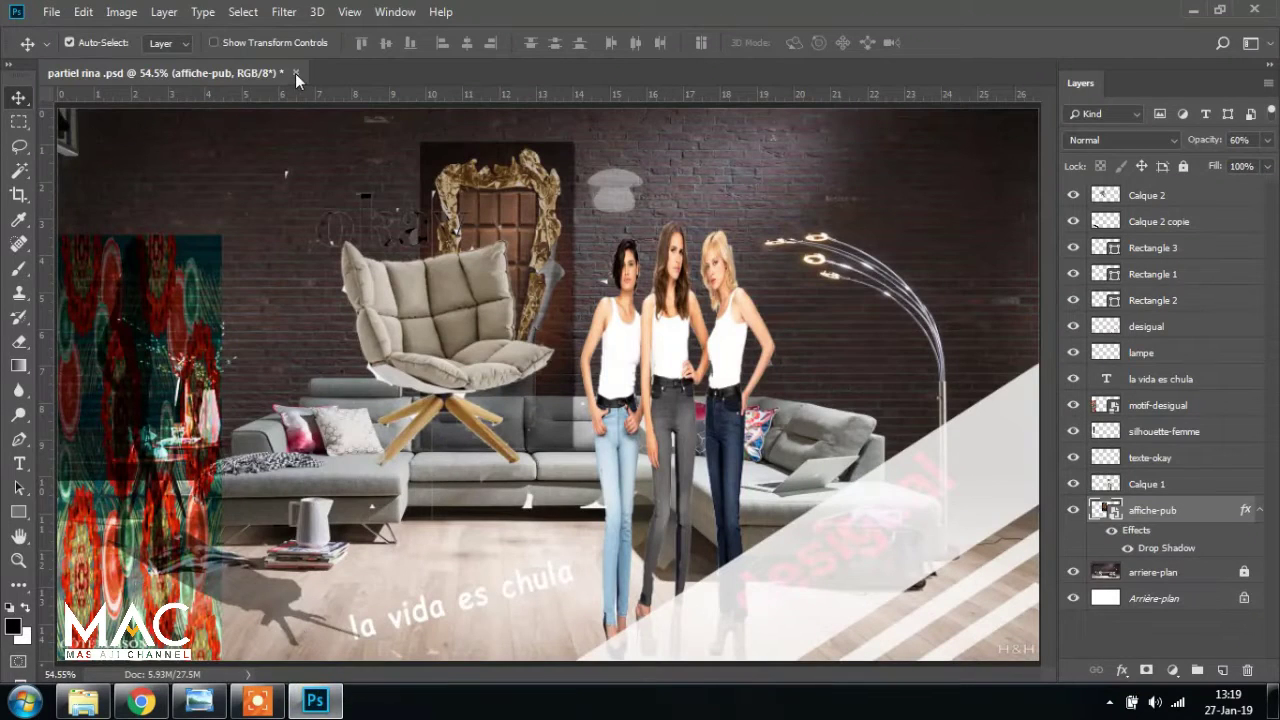
{"action": "scroll", "coordinate": [635, 516], "scroll_direction": "down", "scroll_amount": 1}
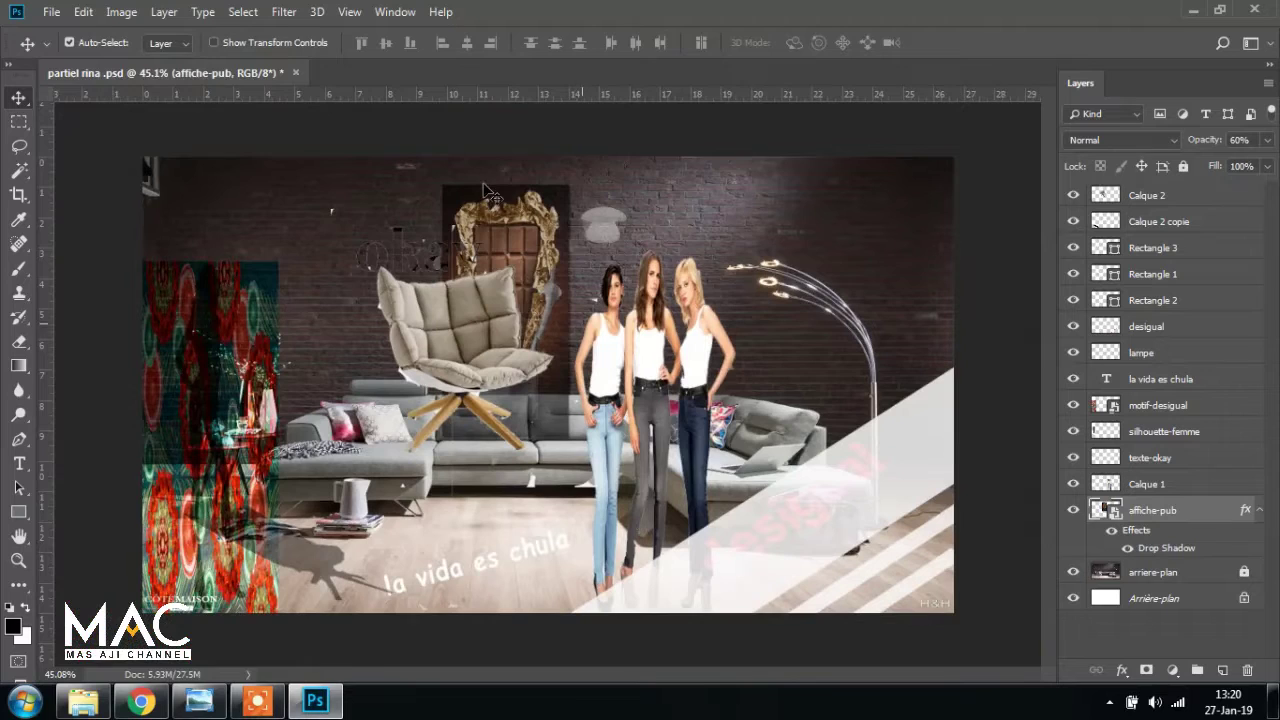
{"action": "left_click", "coordinate": [295, 74]}
{"action": "left_click", "coordinate": [647, 278]}
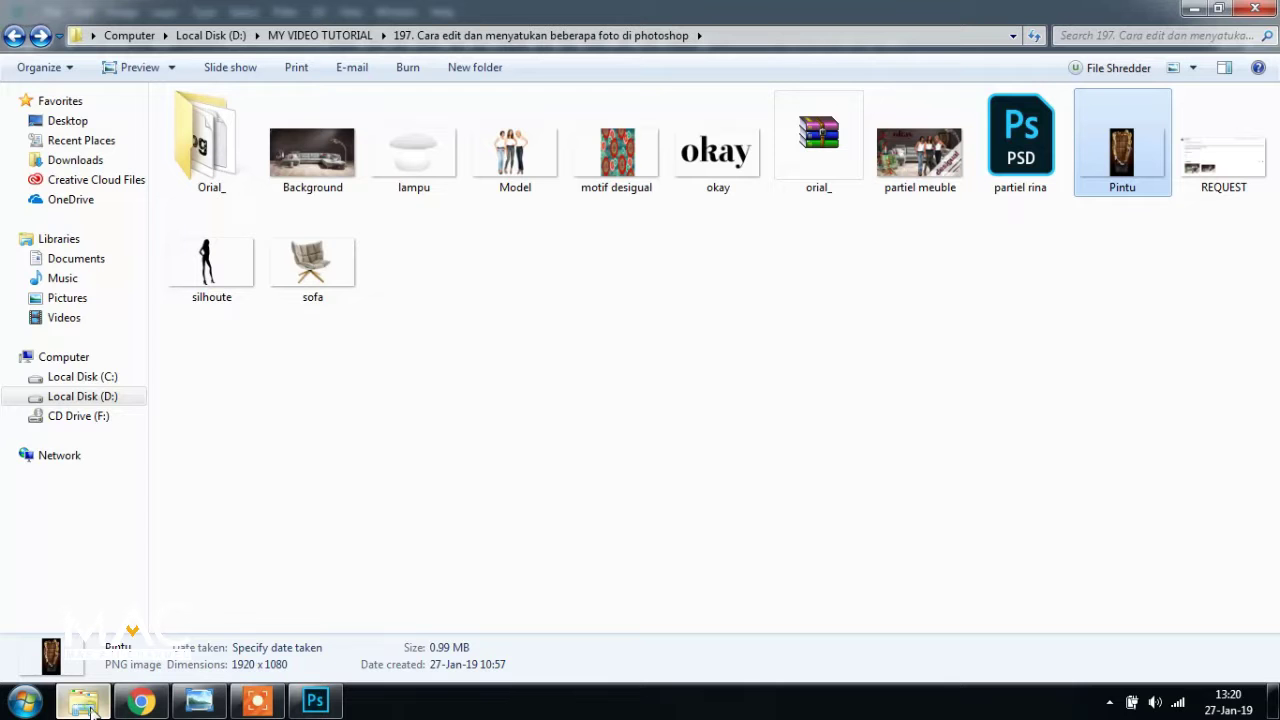
View the partiel meuble reference image from the tutorial folder and minimize its window
{"action": "left_click", "coordinate": [86, 704]}
{"action": "left_click", "coordinate": [315, 700]}
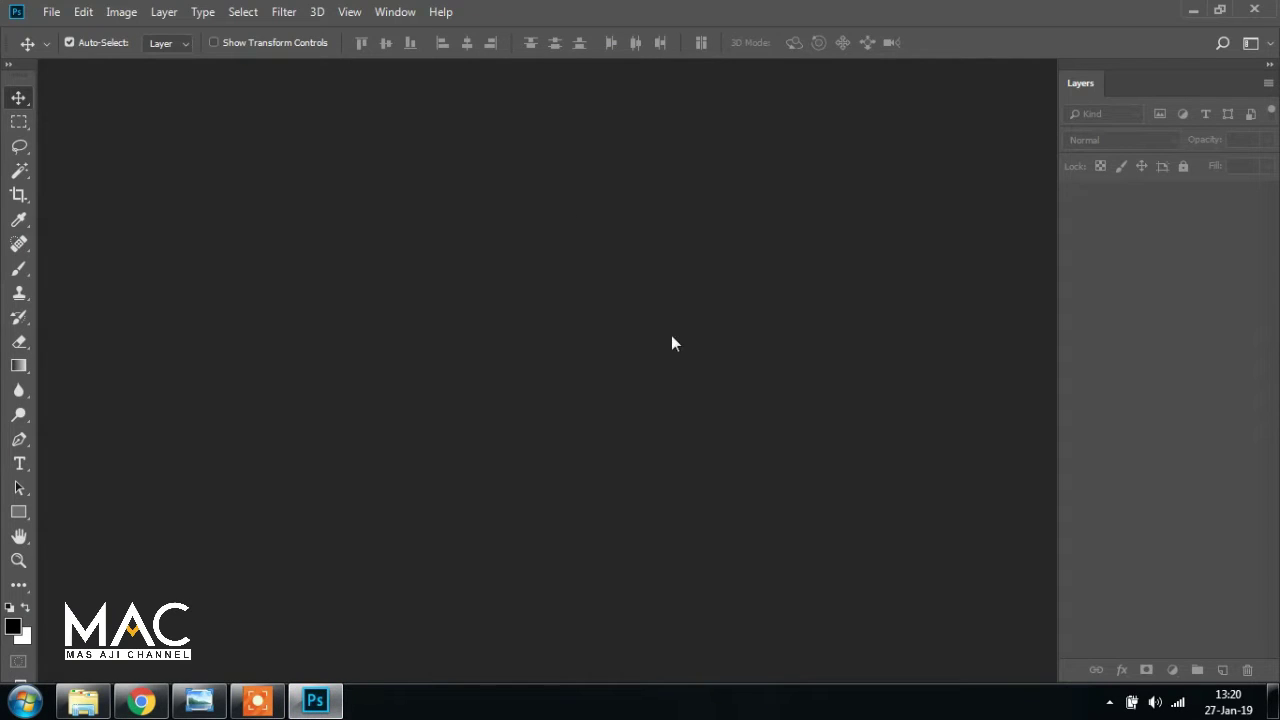
{"action": "left_click", "coordinate": [84, 700]}
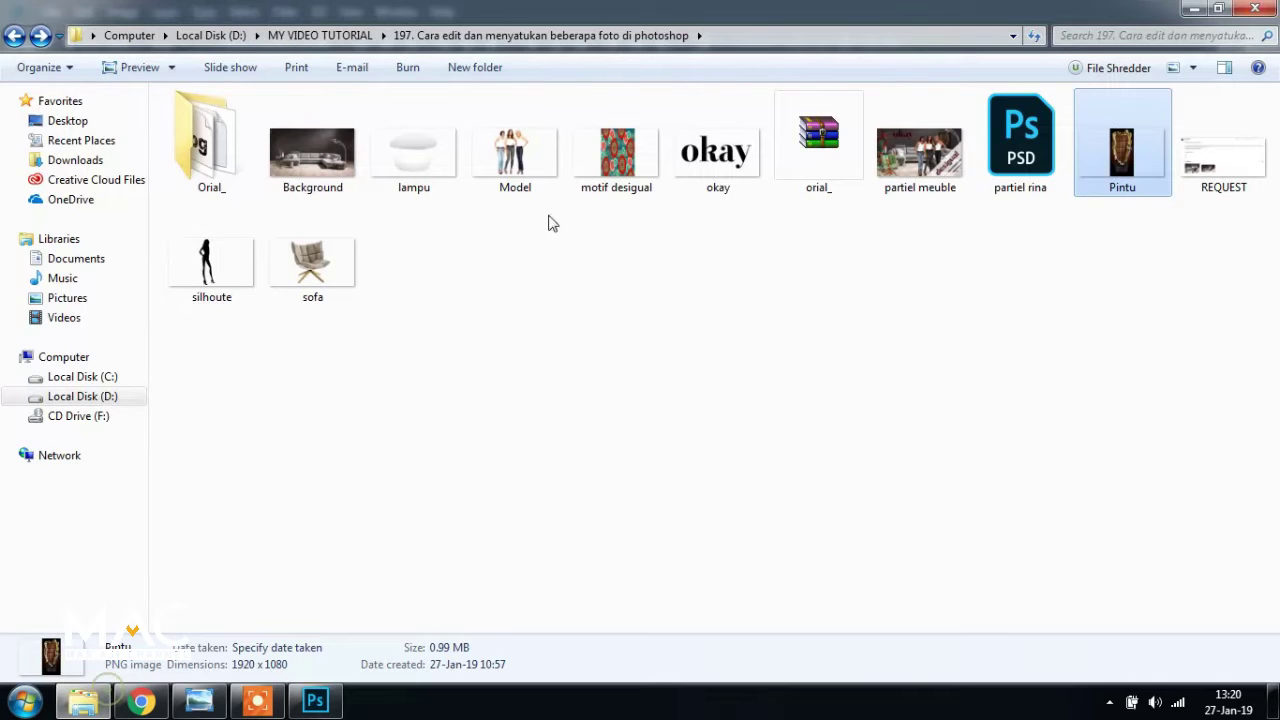
{"action": "double_click", "coordinate": [905, 155]}
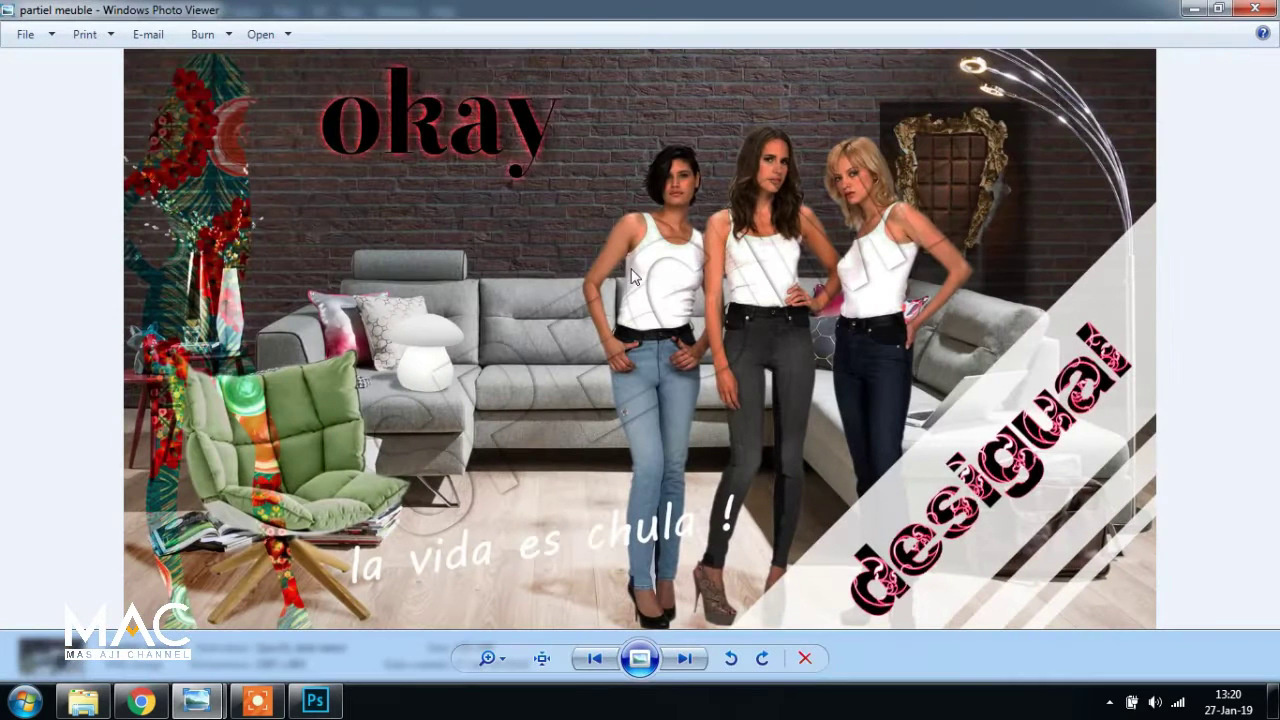
{"action": "left_click", "coordinate": [1193, 14]}
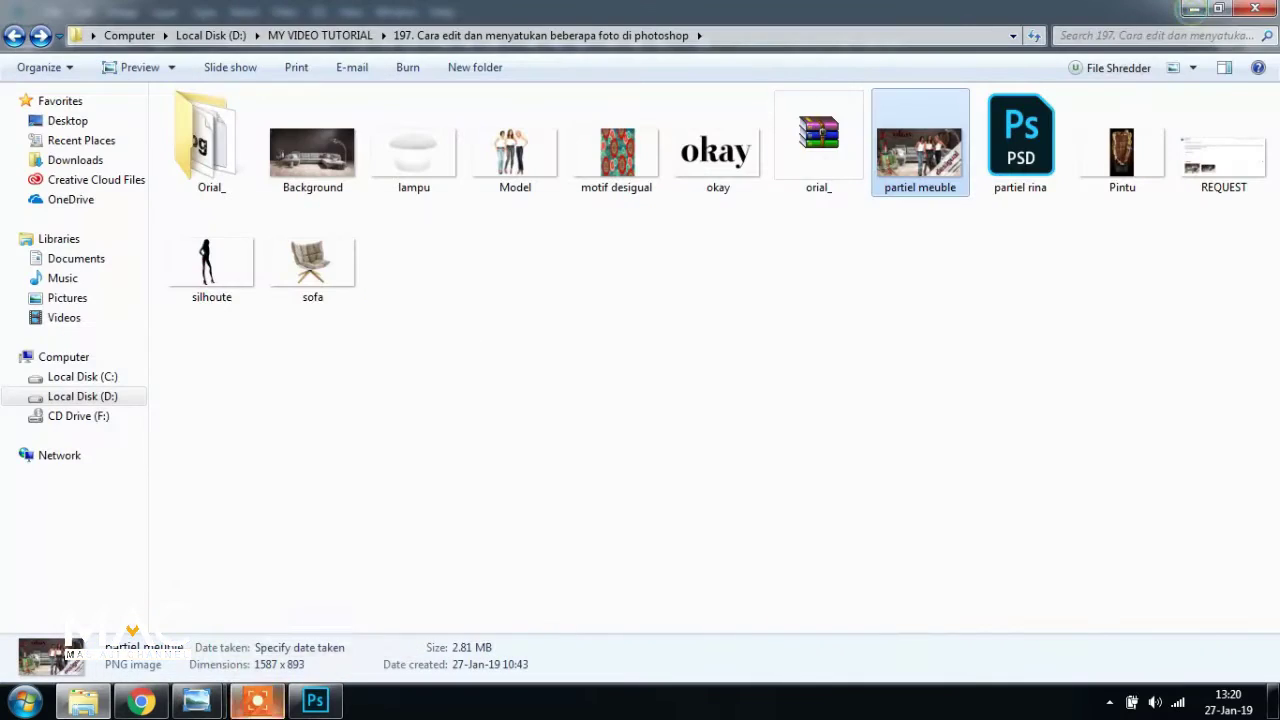
Switch to Photoshop and open Background.jpg from the tutorial folder
{"action": "left_click", "coordinate": [315, 700]}
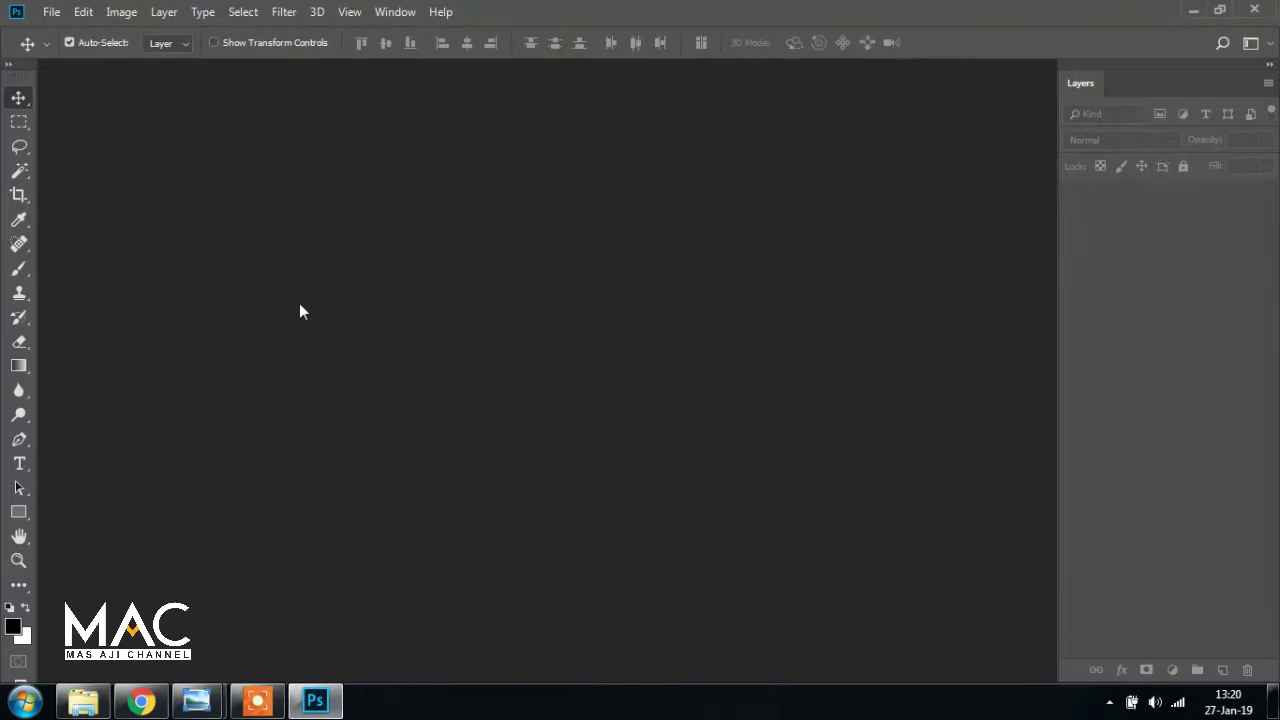
{"action": "left_click", "coordinate": [51, 12]}
{"action": "left_click", "coordinate": [58, 48]}
{"action": "left_click", "coordinate": [527, 265]}
{"action": "left_click", "coordinate": [695, 527]}
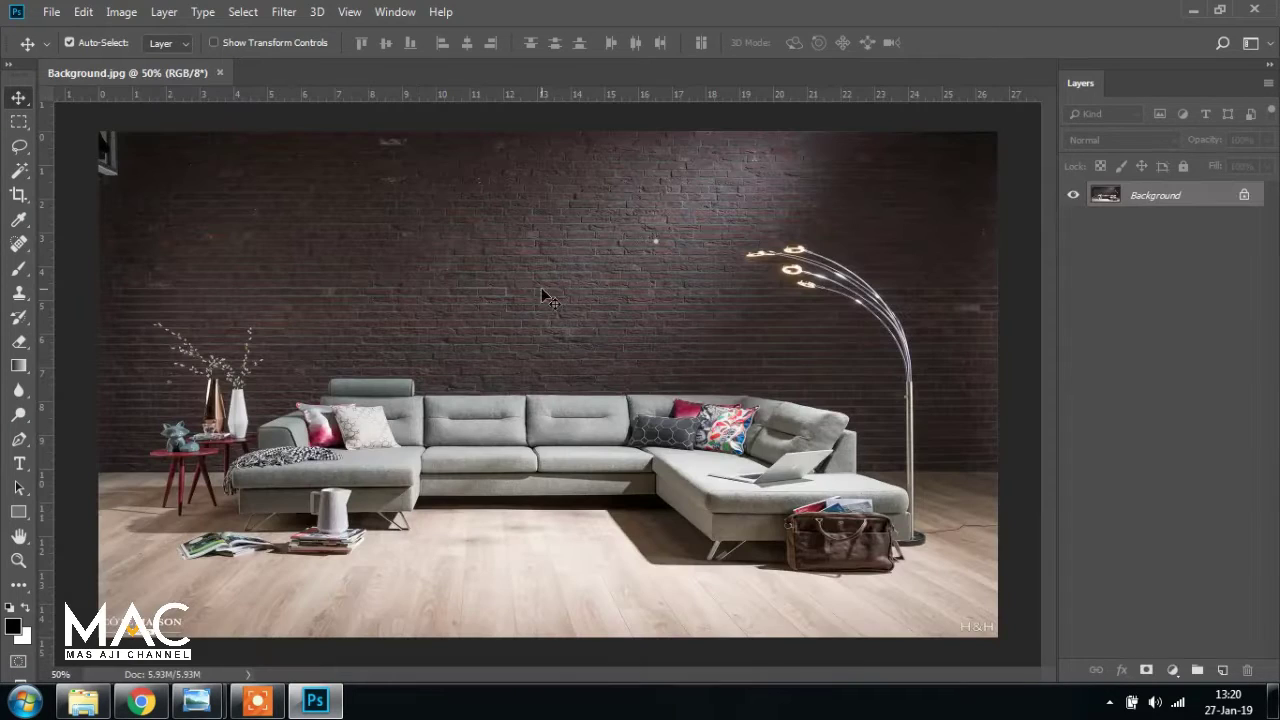
Close the duplicate partiel meuble reference window, keeping the other one open, and switch back to Photoshop
{"action": "mouse_move", "coordinate": [196, 700]}
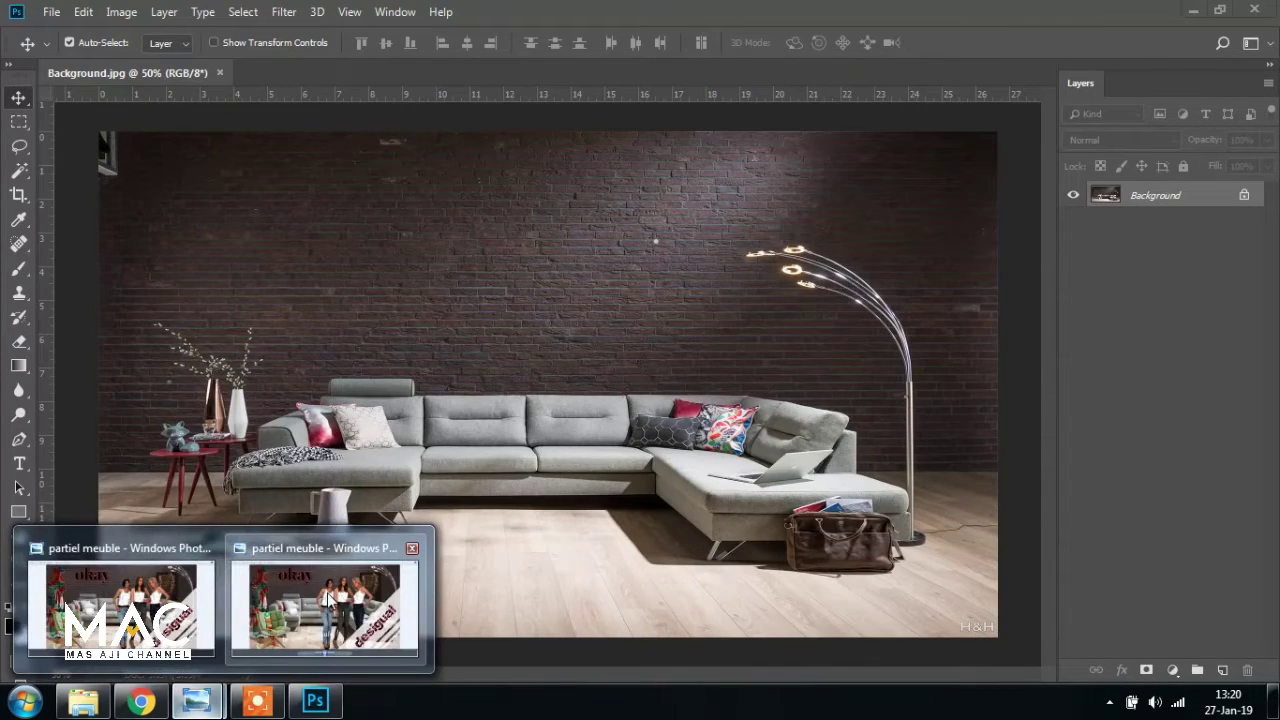
{"action": "left_click", "coordinate": [333, 600]}
{"action": "left_click", "coordinate": [1247, 18]}
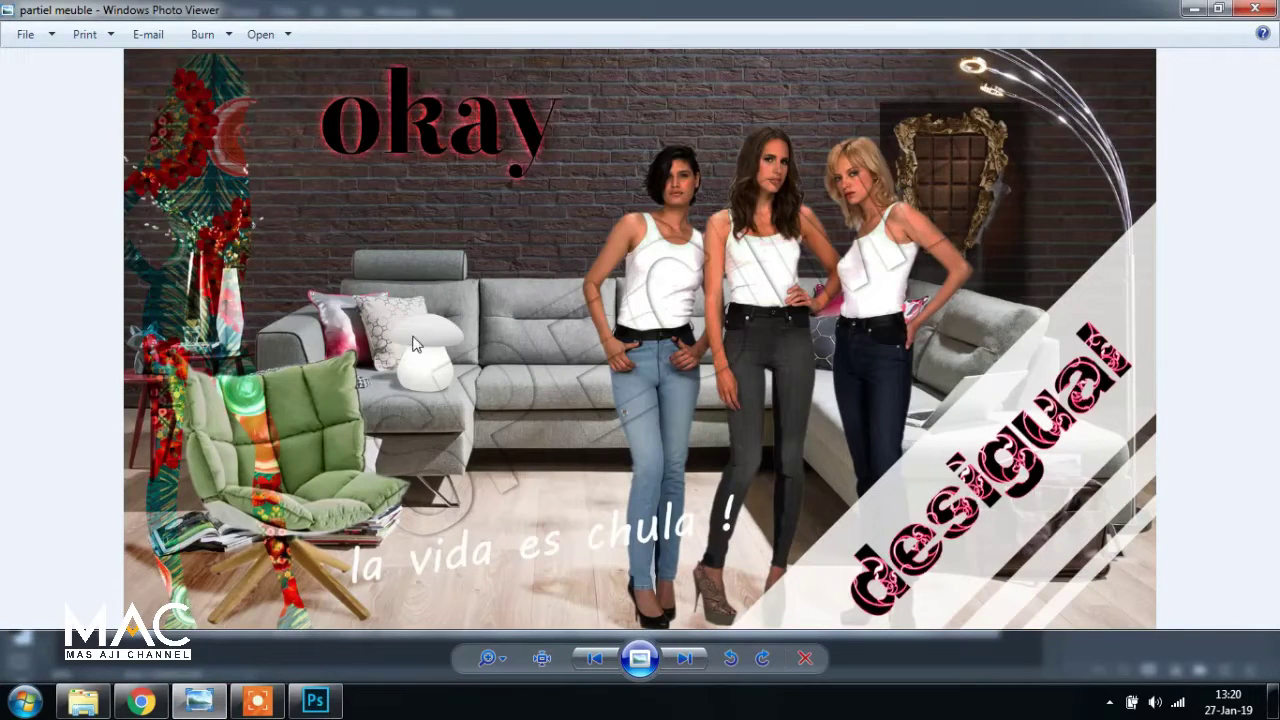
{"action": "left_click", "coordinate": [315, 702]}
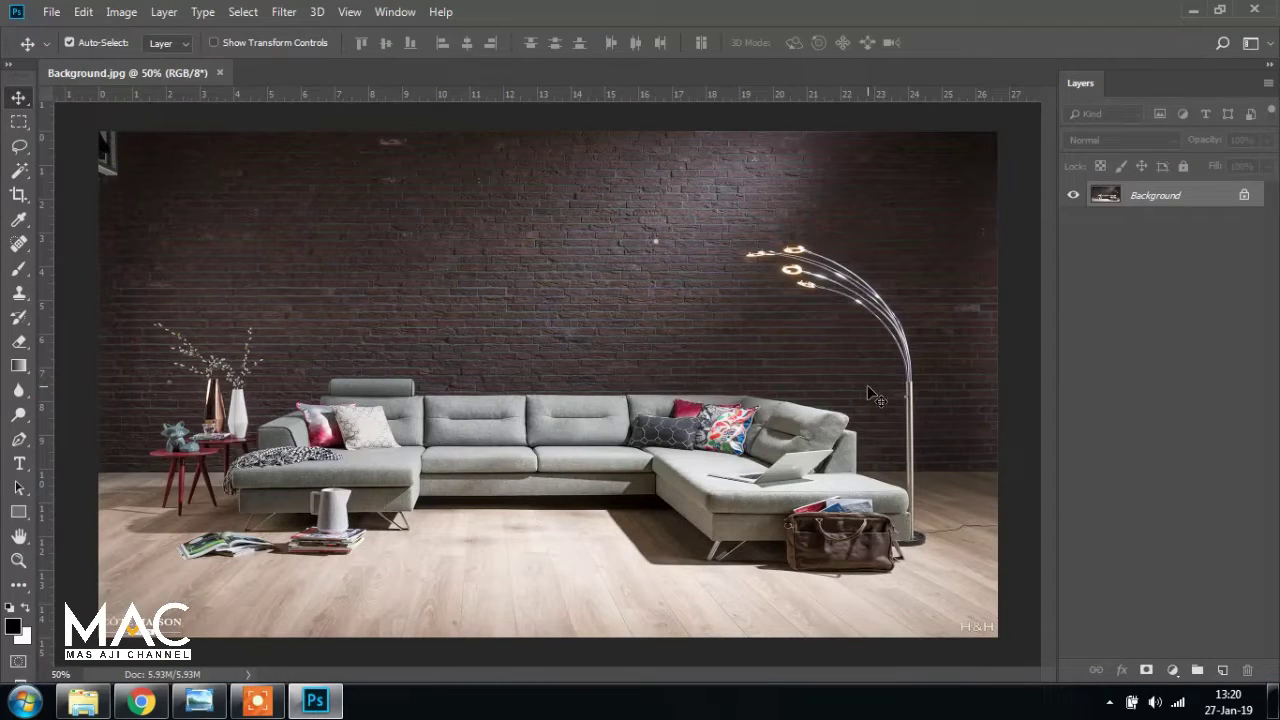
Duplicate the Background layer of the living room photo
{"action": "key", "text": "ctrl+j"}
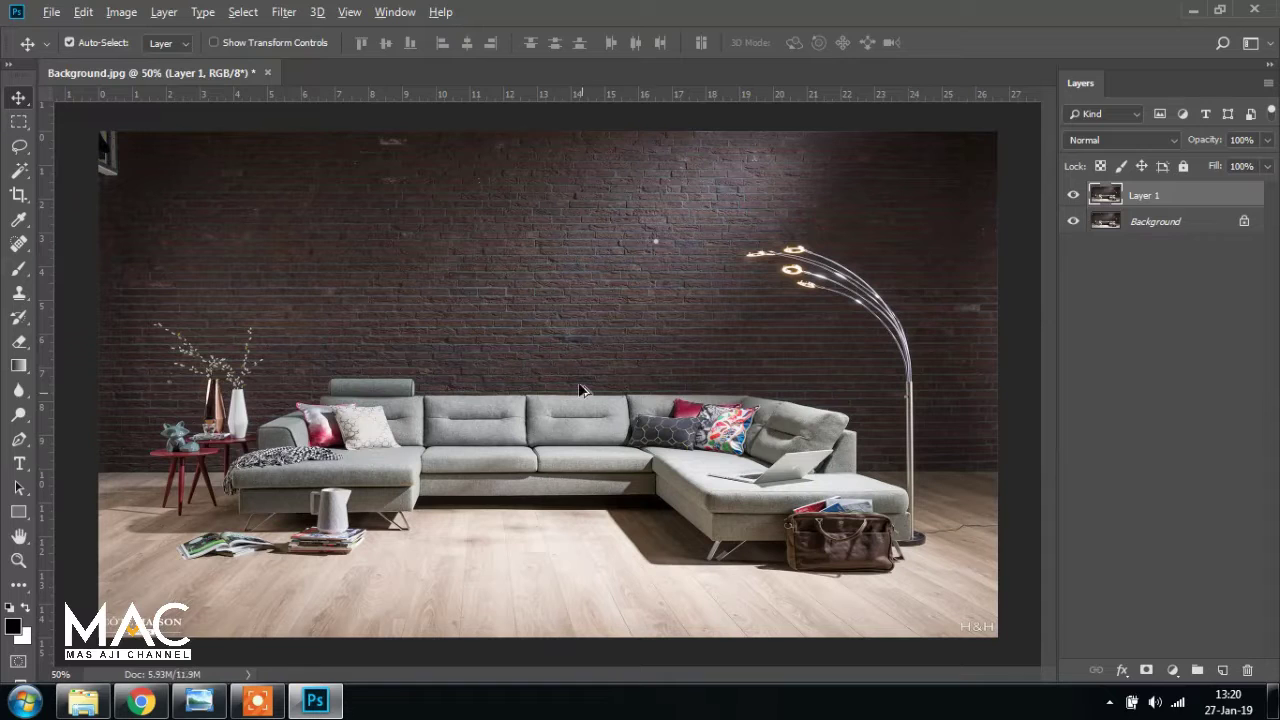
{"action": "scroll", "coordinate": [577, 387], "scroll_direction": "down", "scroll_amount": 3, "text": "alt"}
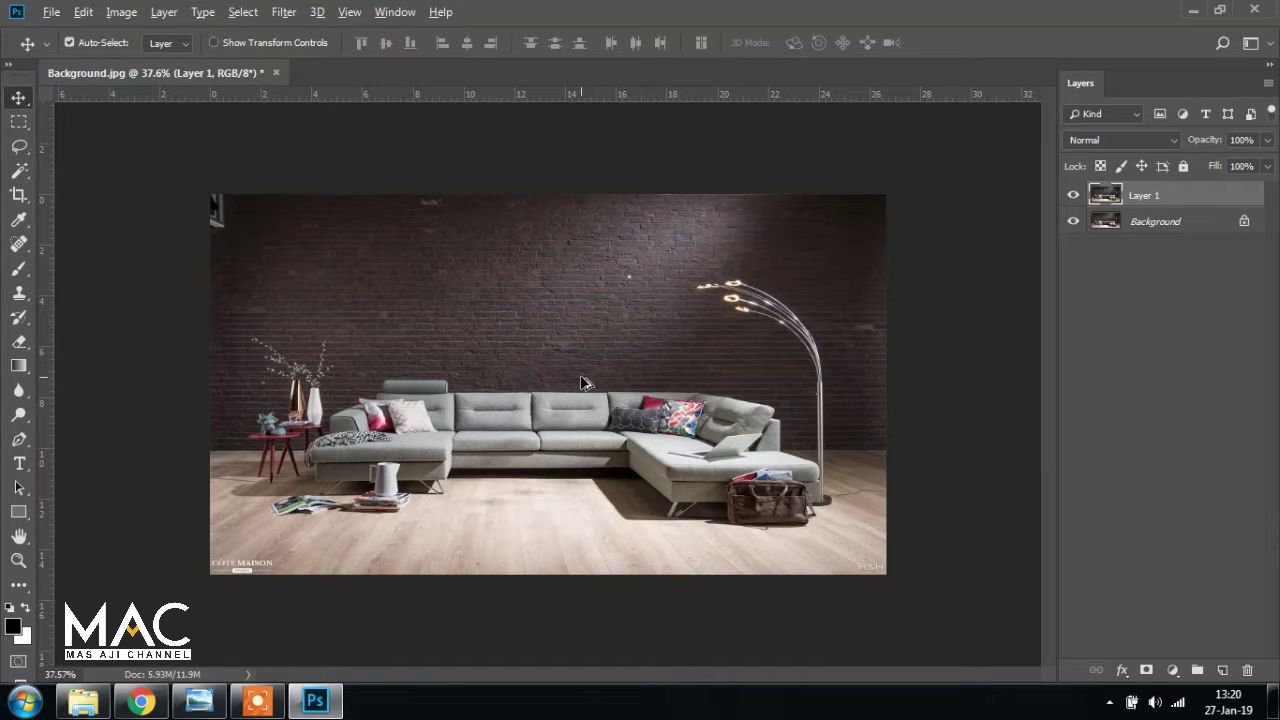
{"action": "scroll", "coordinate": [580, 383], "scroll_direction": "up", "scroll_amount": 3, "text": "alt"}
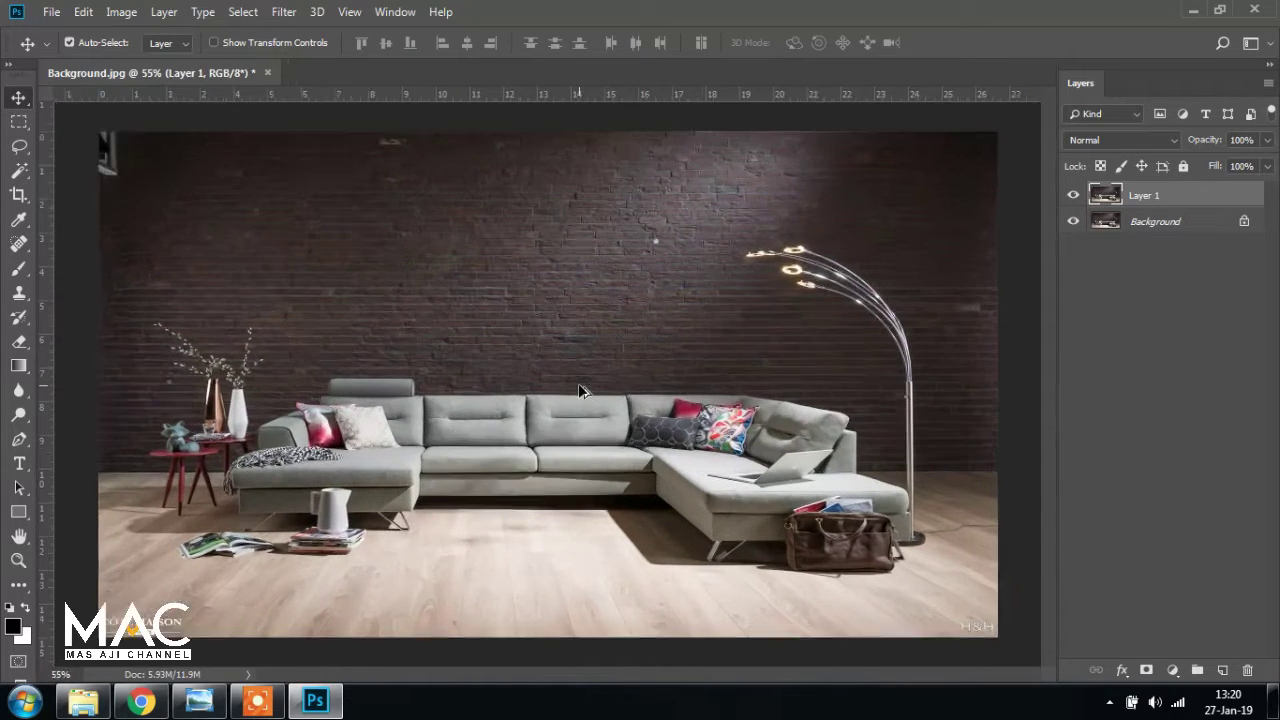
{"action": "scroll", "coordinate": [580, 390], "scroll_direction": "down", "scroll_amount": 1, "text": "alt"}
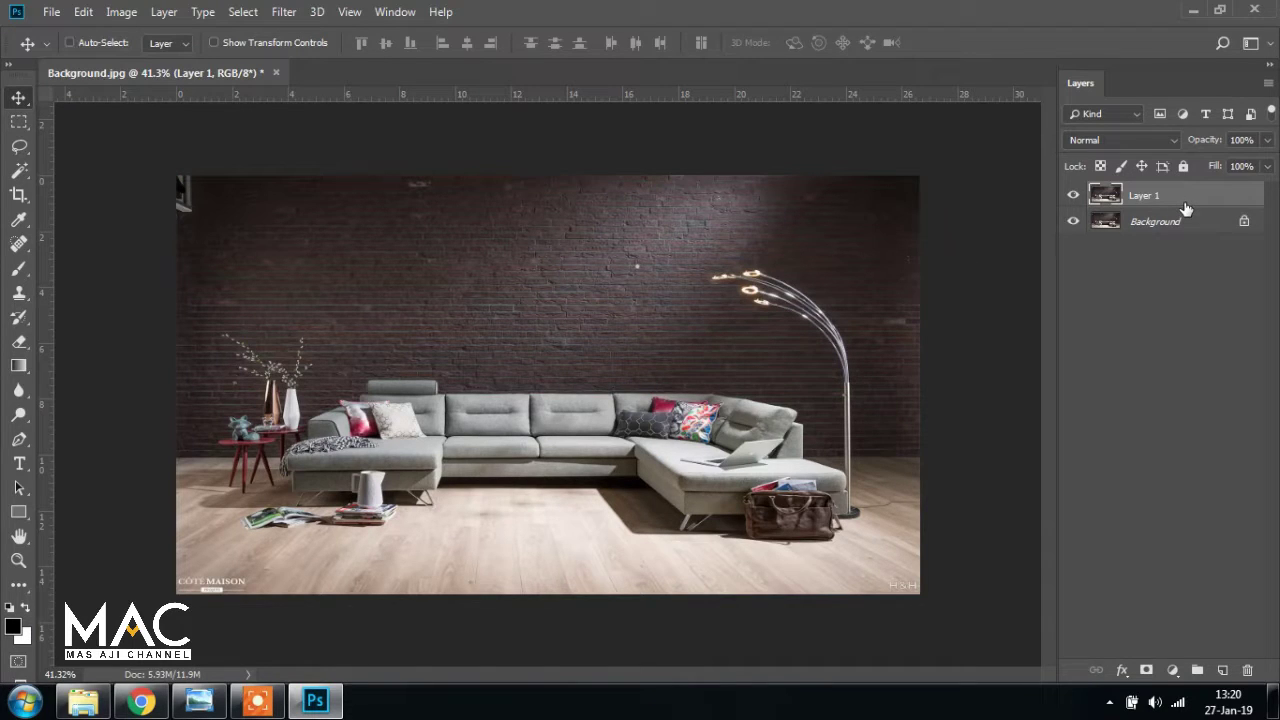
Free-transform the duplicated layer to about 117% in width and height, extending it past the canvas sides and top to match the reference
{"action": "key", "text": "ctrl+t"}
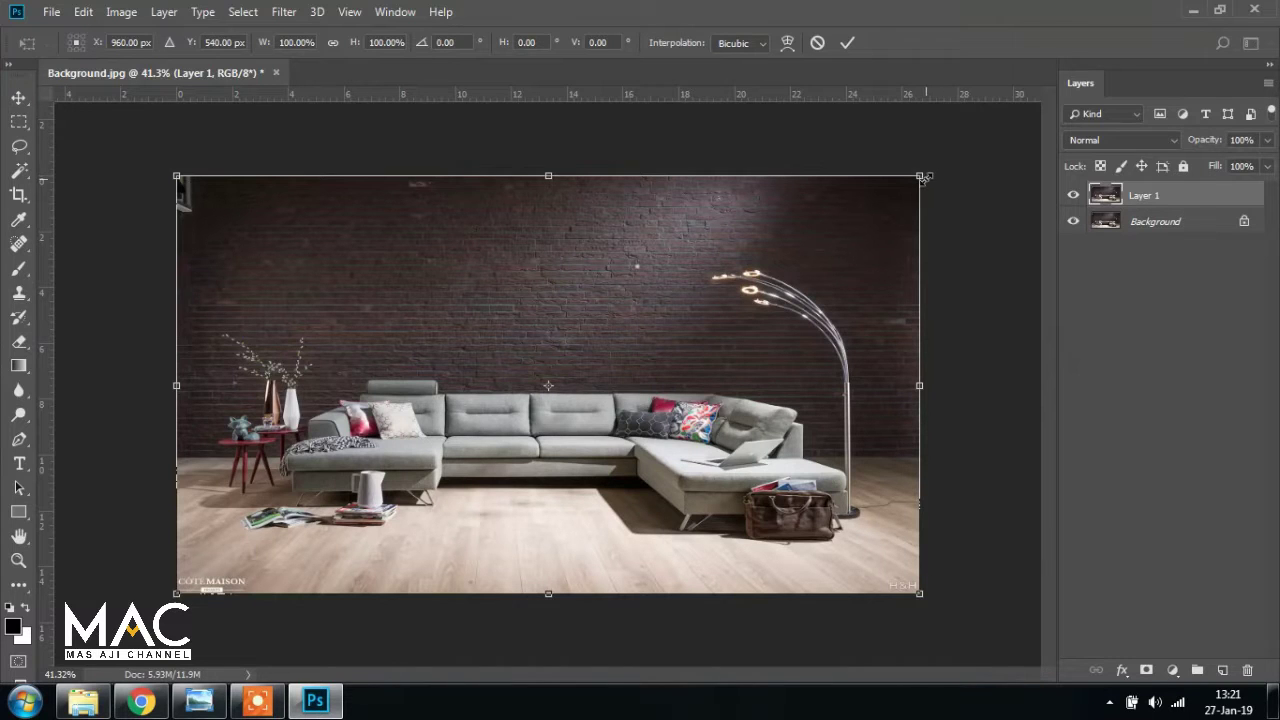
{"action": "left_click_drag", "start_coordinate": [924, 175], "coordinate": [991, 138]}
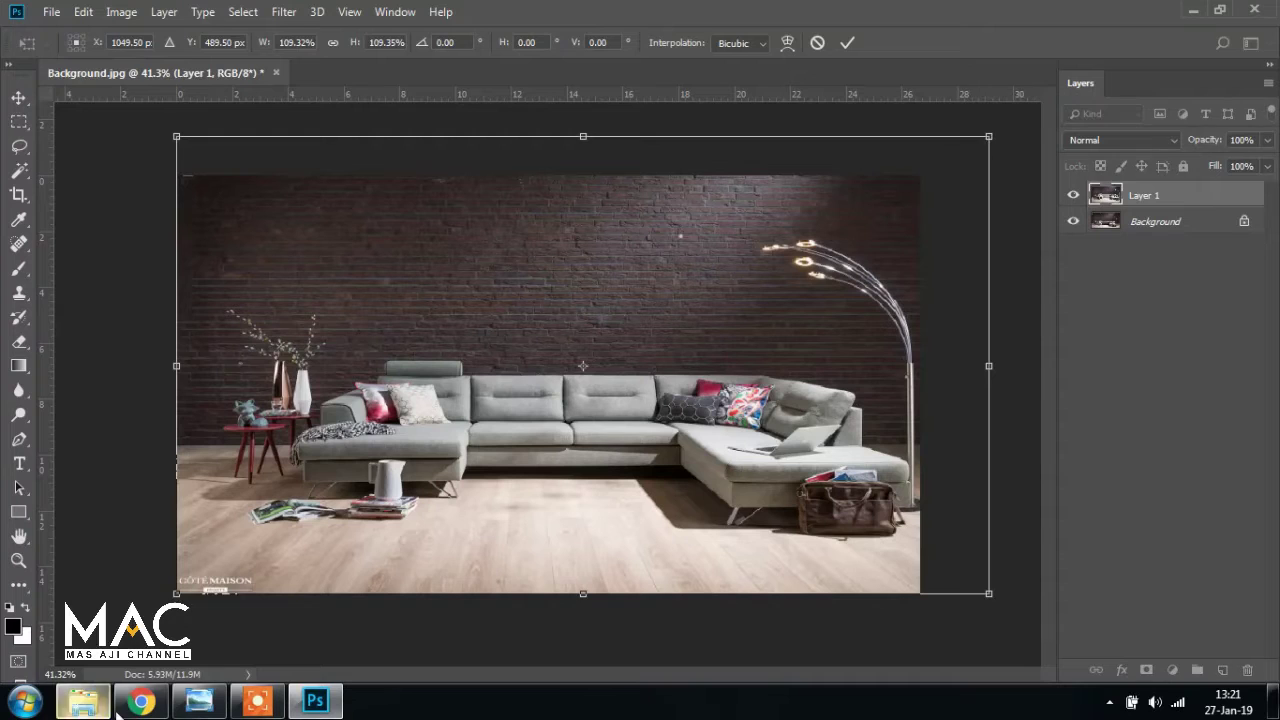
{"action": "left_click", "coordinate": [199, 701]}
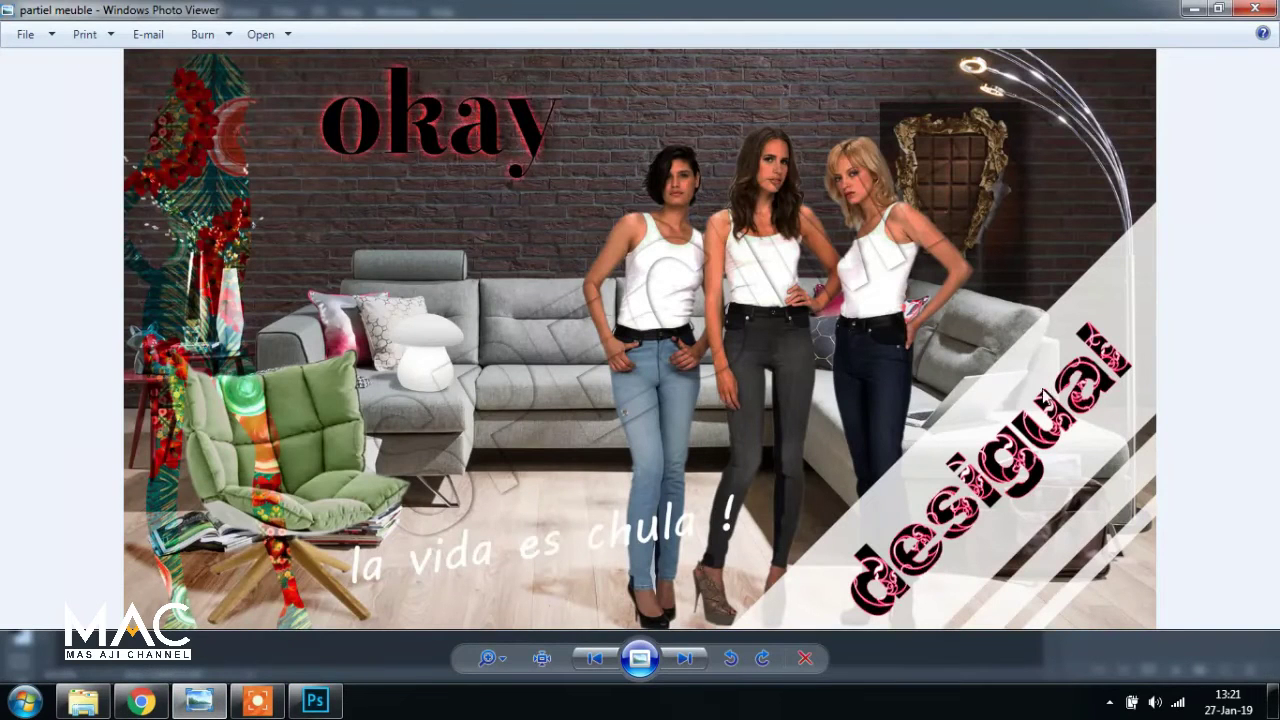
{"action": "left_click", "coordinate": [315, 701]}
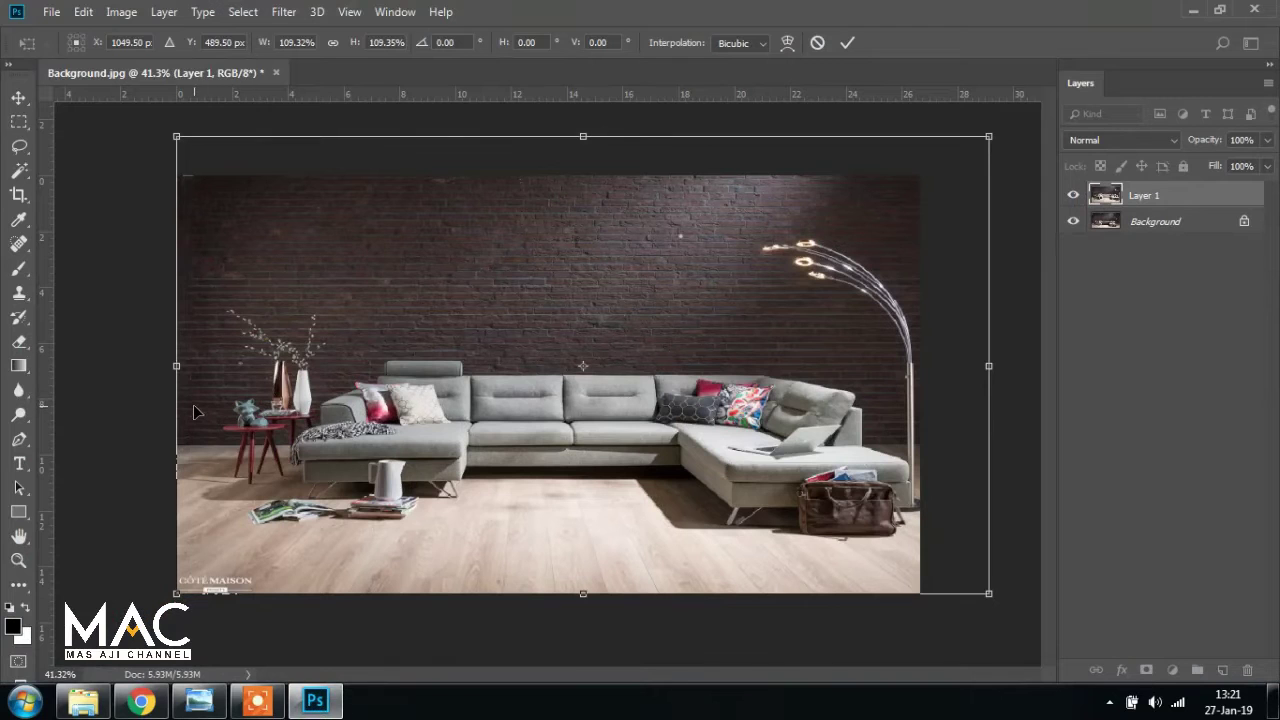
{"action": "left_click_drag", "start_coordinate": [178, 141], "coordinate": [118, 104]}
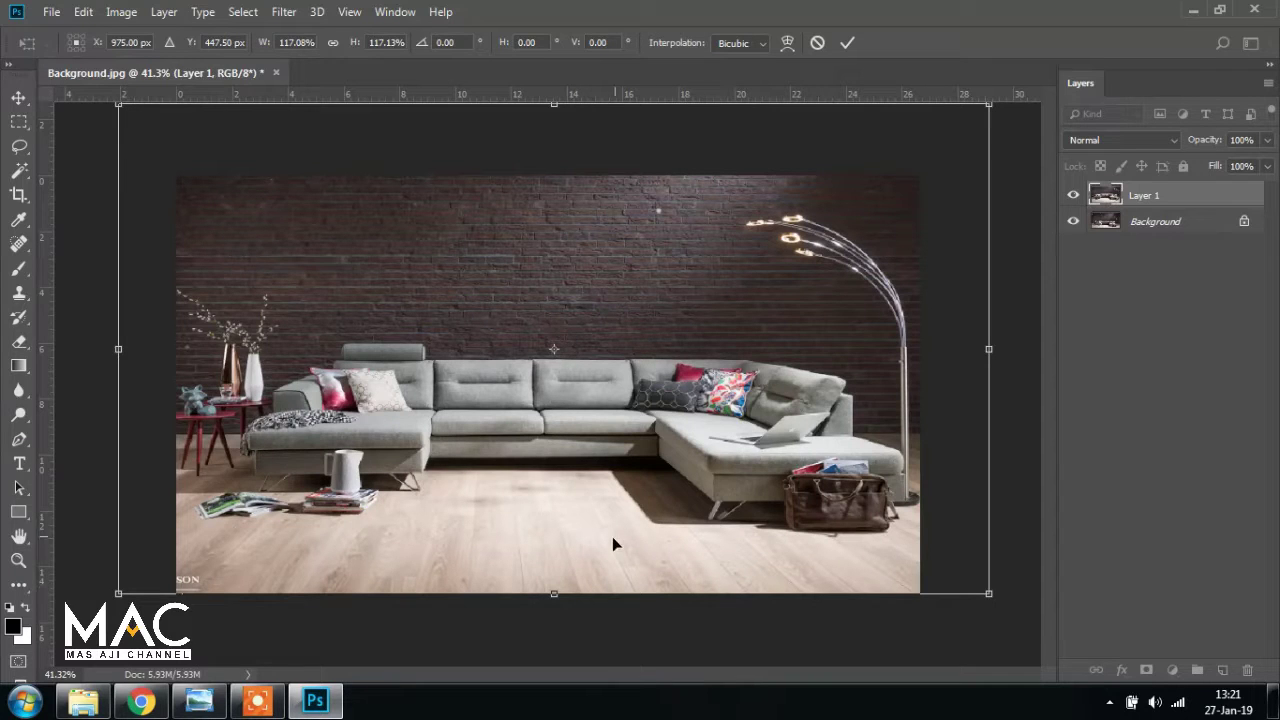
Stretch the layer's height to about 142% beyond the canvas top and bottom, following the reference, and apply the transform
{"action": "scroll", "coordinate": [656, 476], "scroll_direction": "down", "scroll_amount": 3}
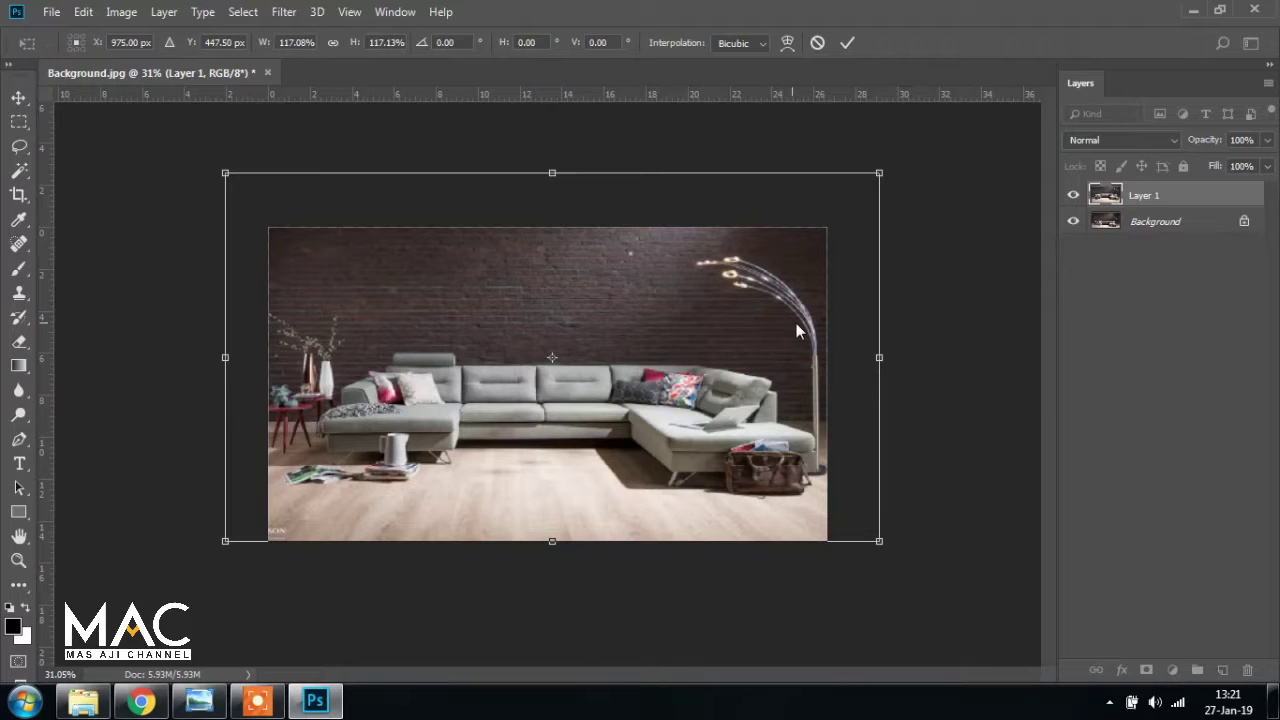
{"action": "left_click", "coordinate": [199, 700]}
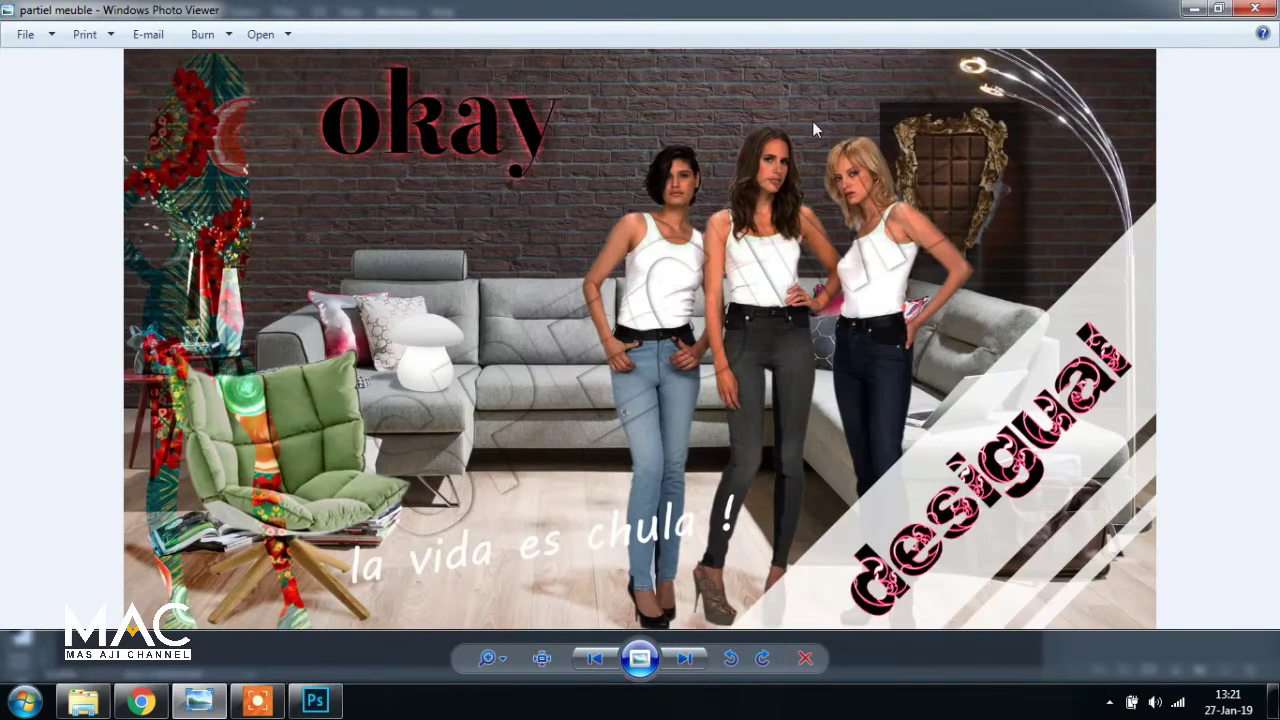
{"action": "left_click", "coordinate": [315, 700]}
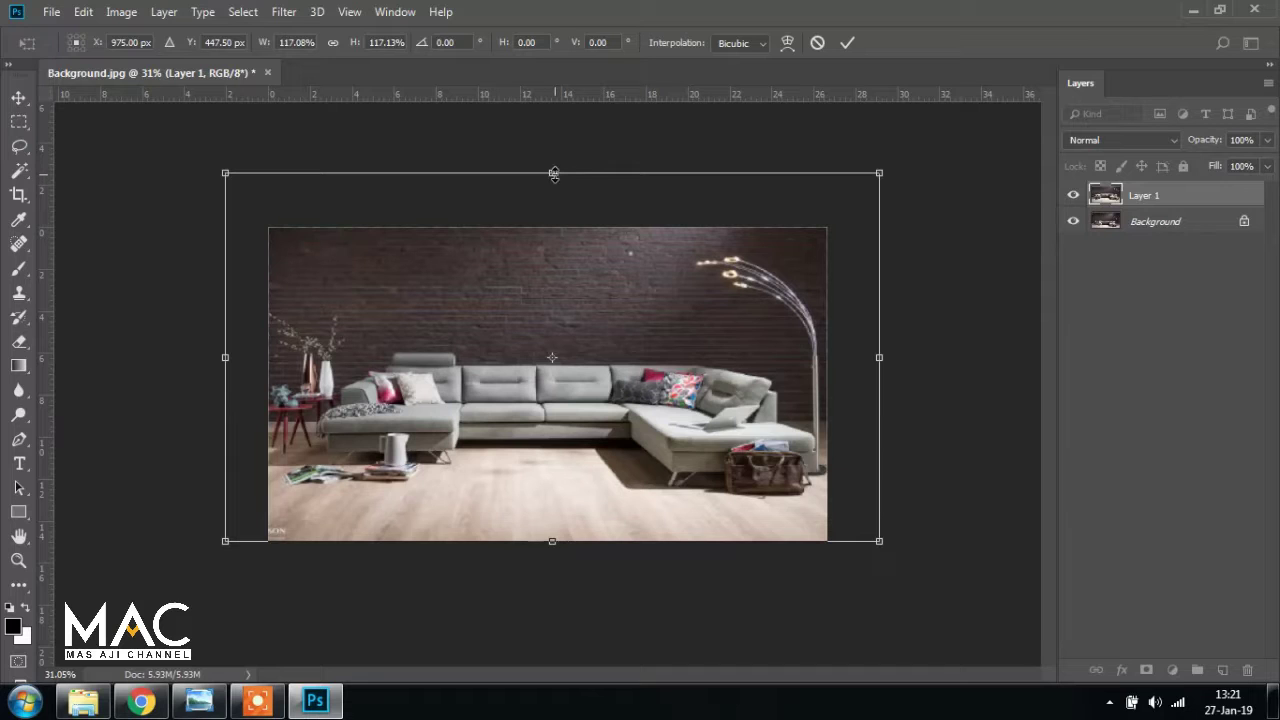
{"action": "left_click_drag", "start_coordinate": [554, 174], "coordinate": [553, 116]}
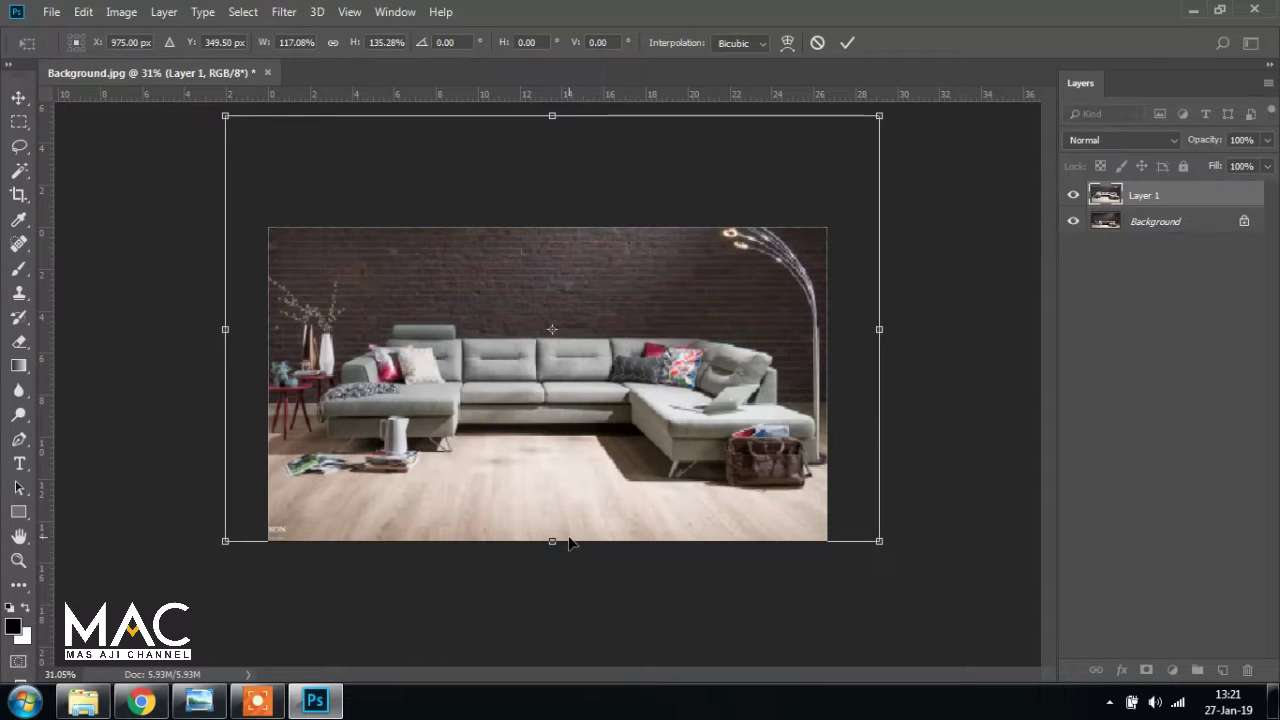
{"action": "left_click_drag", "start_coordinate": [551, 541], "coordinate": [548, 562]}
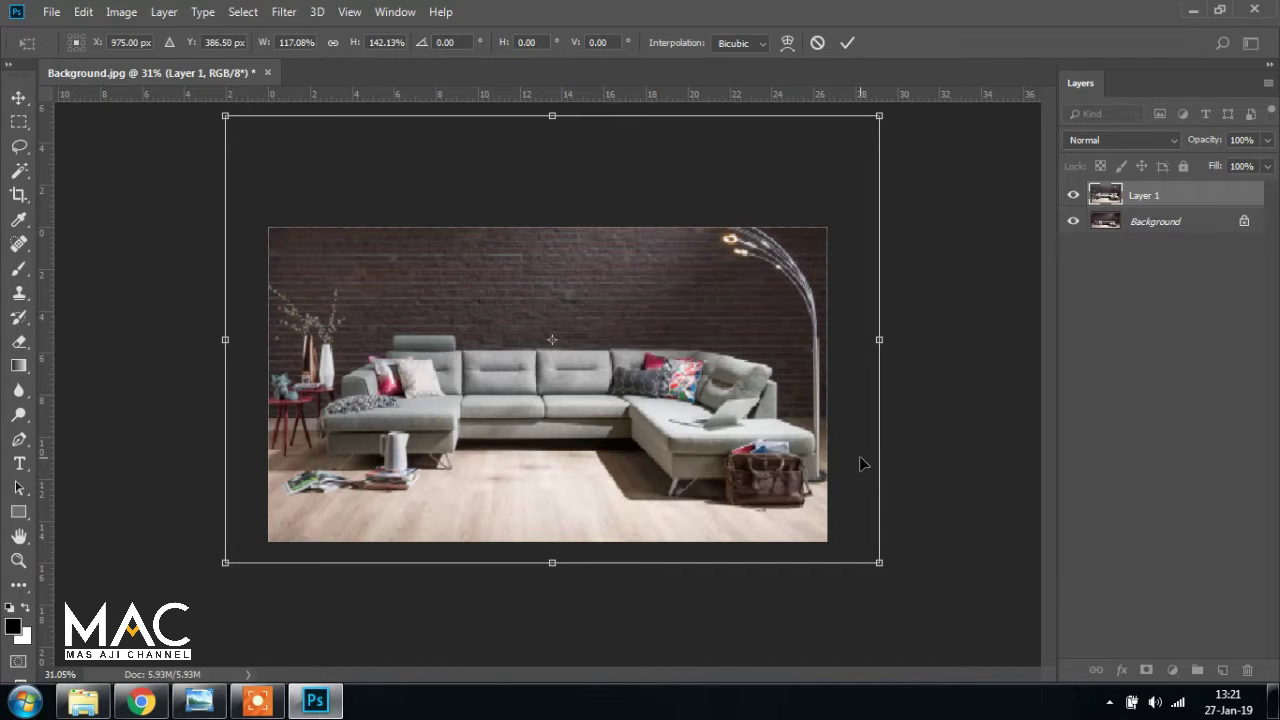
{"action": "key", "text": "Return"}
{"action": "scroll", "coordinate": [655, 328], "scroll_direction": "up", "scroll_amount": 1}
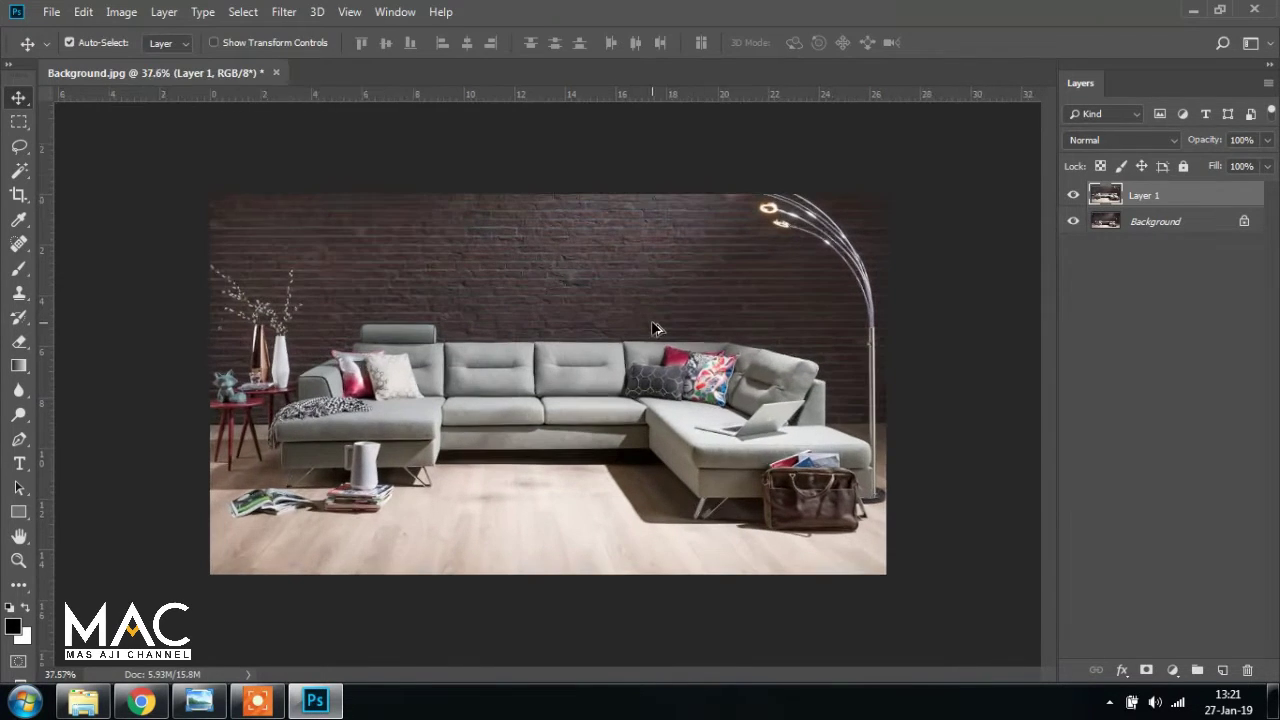
{"action": "scroll", "coordinate": [655, 328], "scroll_direction": "up", "scroll_amount": 1}
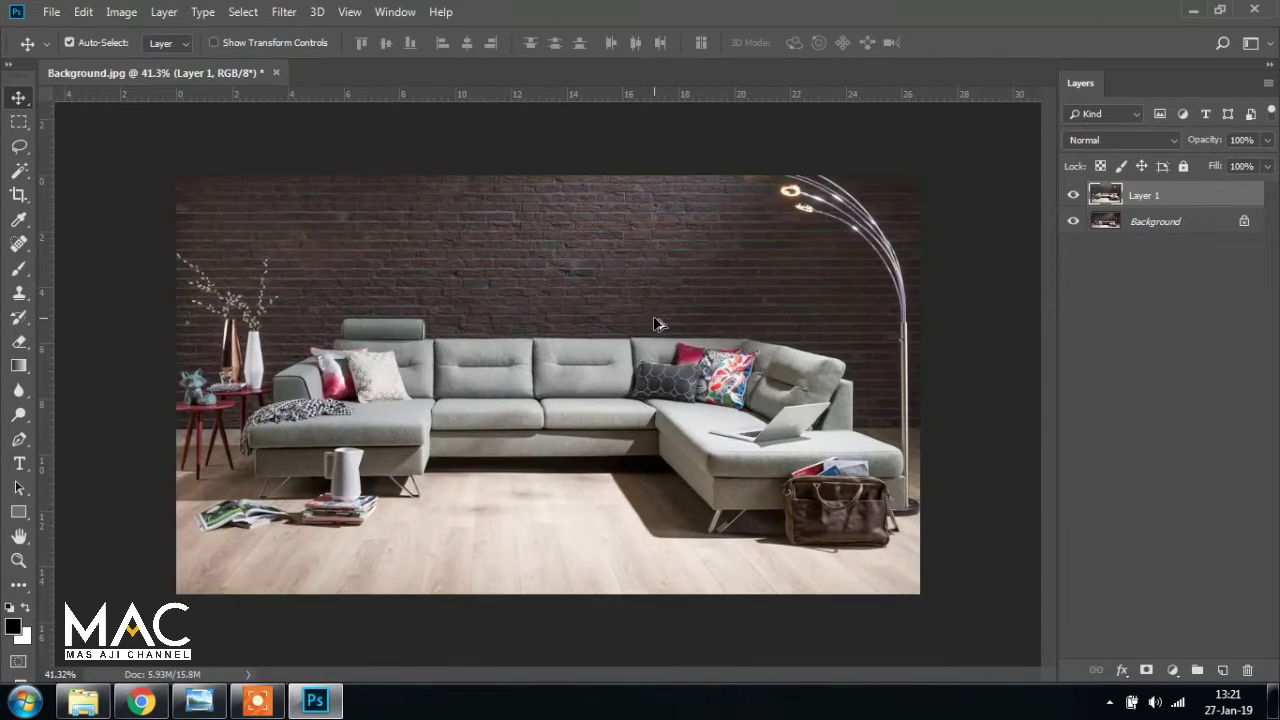
Merge Layer 1 with the Background layer and compare the result with the partiel meuble reference image
{"action": "left_click", "coordinate": [1170, 224], "text": "shift"}
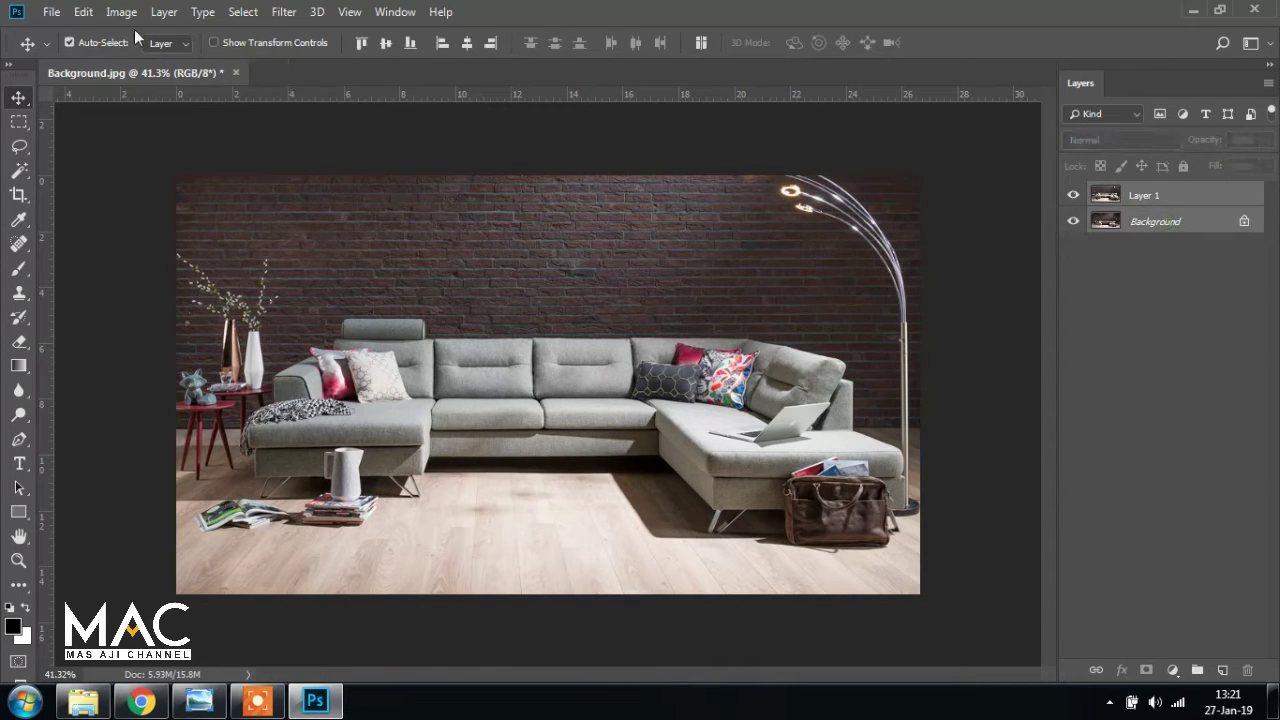
{"action": "left_click", "coordinate": [164, 11]}
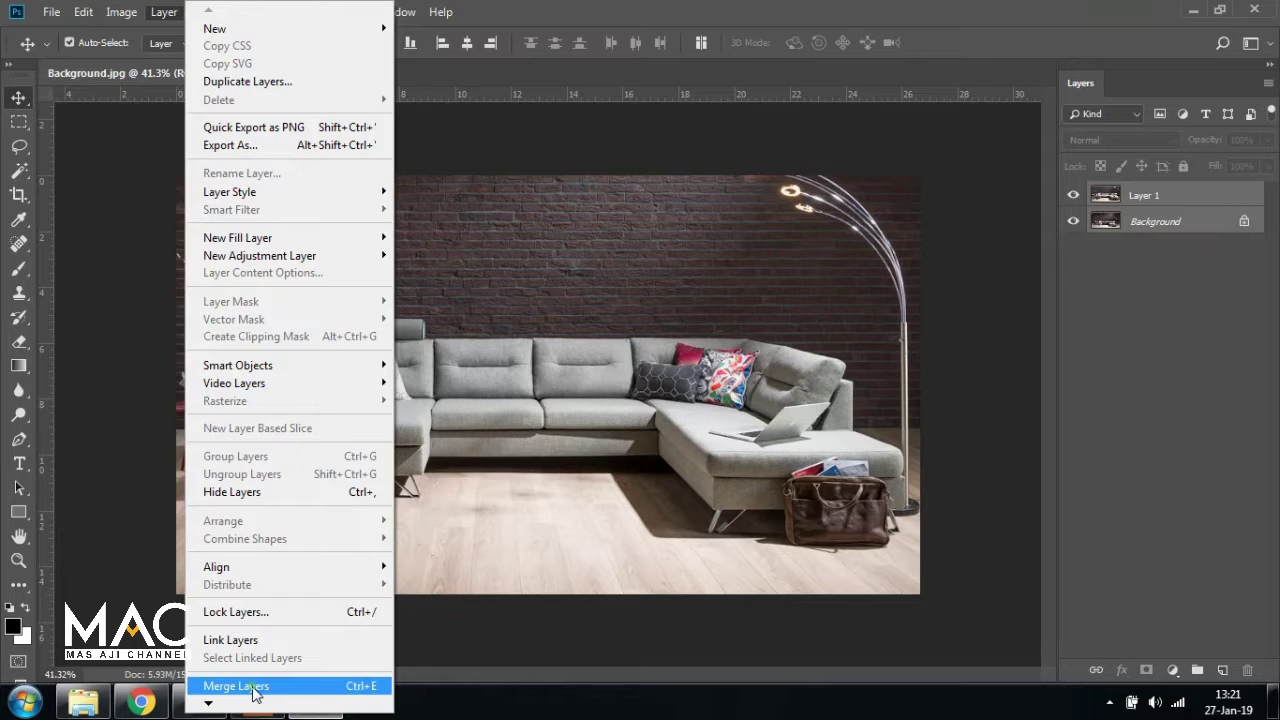
{"action": "left_click", "coordinate": [236, 686]}
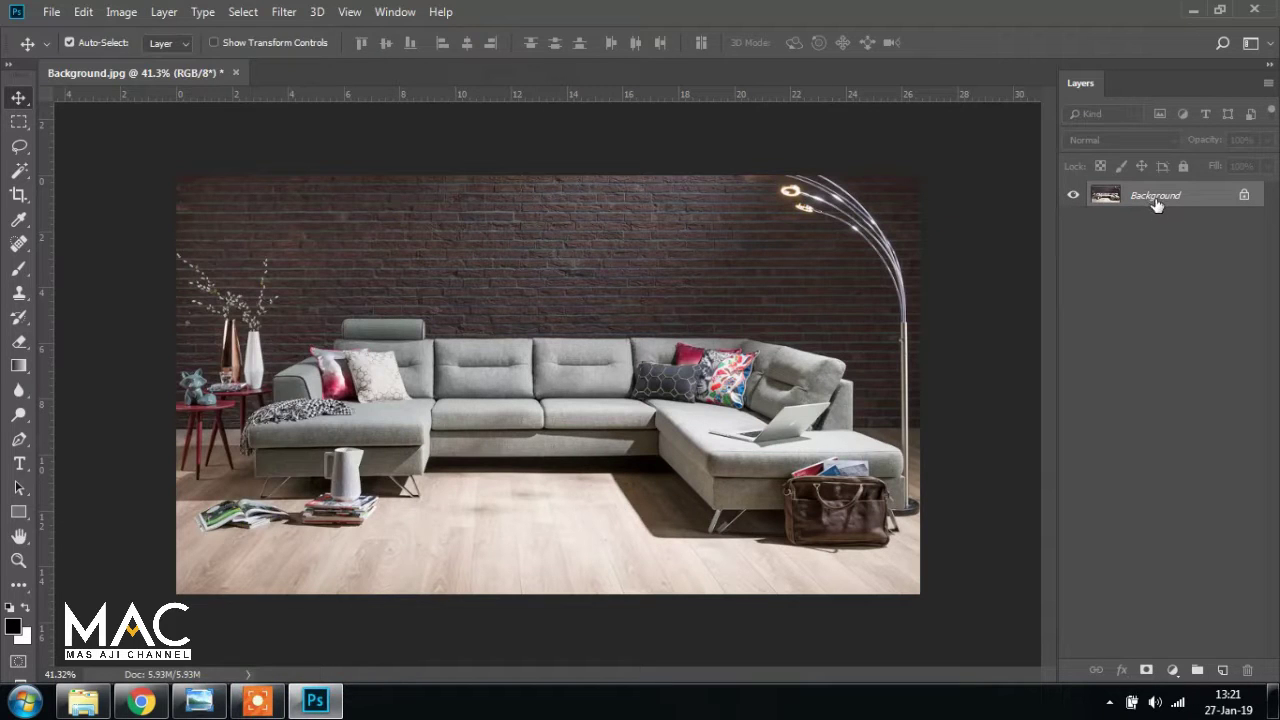
{"action": "left_click", "coordinate": [199, 702]}
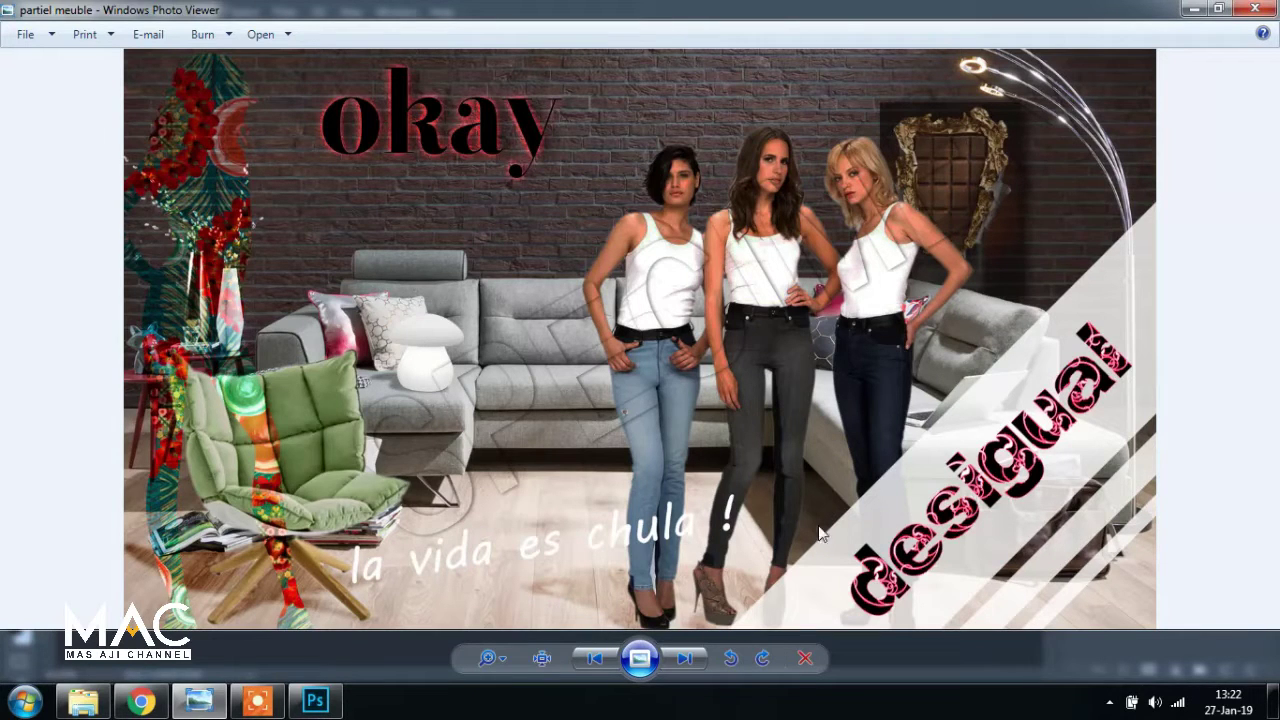
{"action": "left_click", "coordinate": [315, 702]}
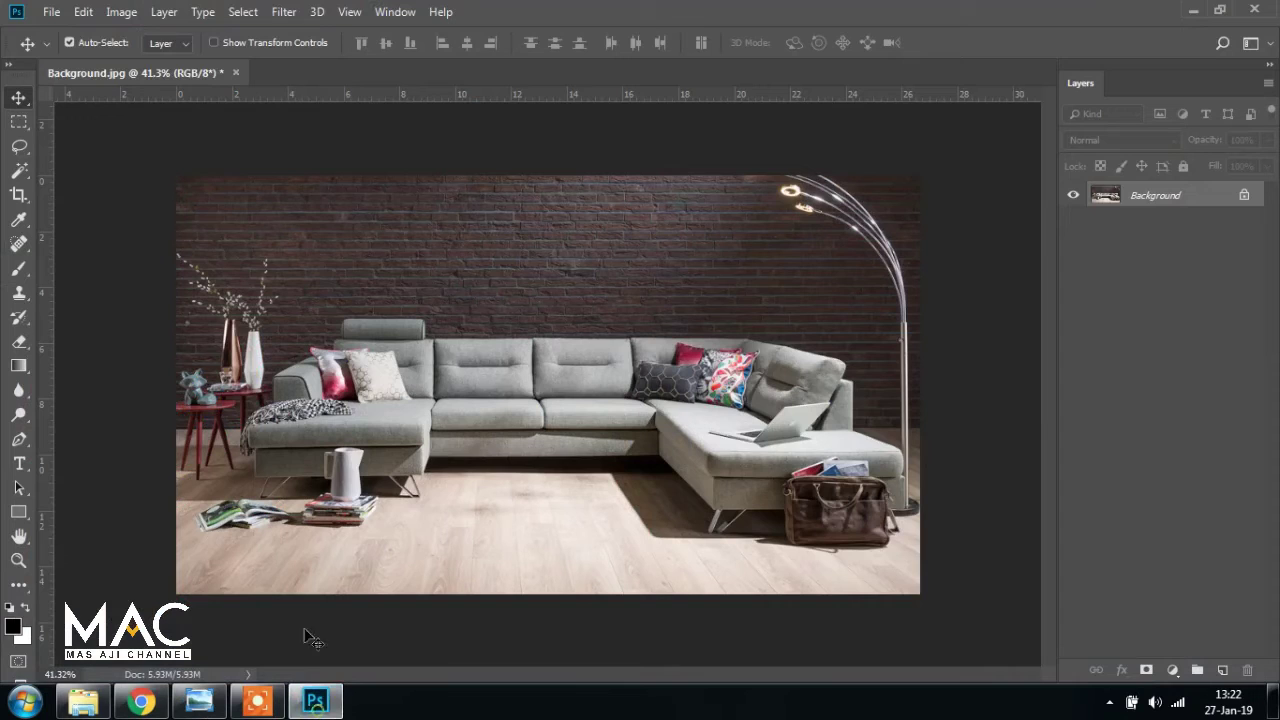
Place the Pintu image as an embedded layer above the living room background at its original size
{"action": "left_click", "coordinate": [51, 12]}
{"action": "left_click", "coordinate": [157, 351]}
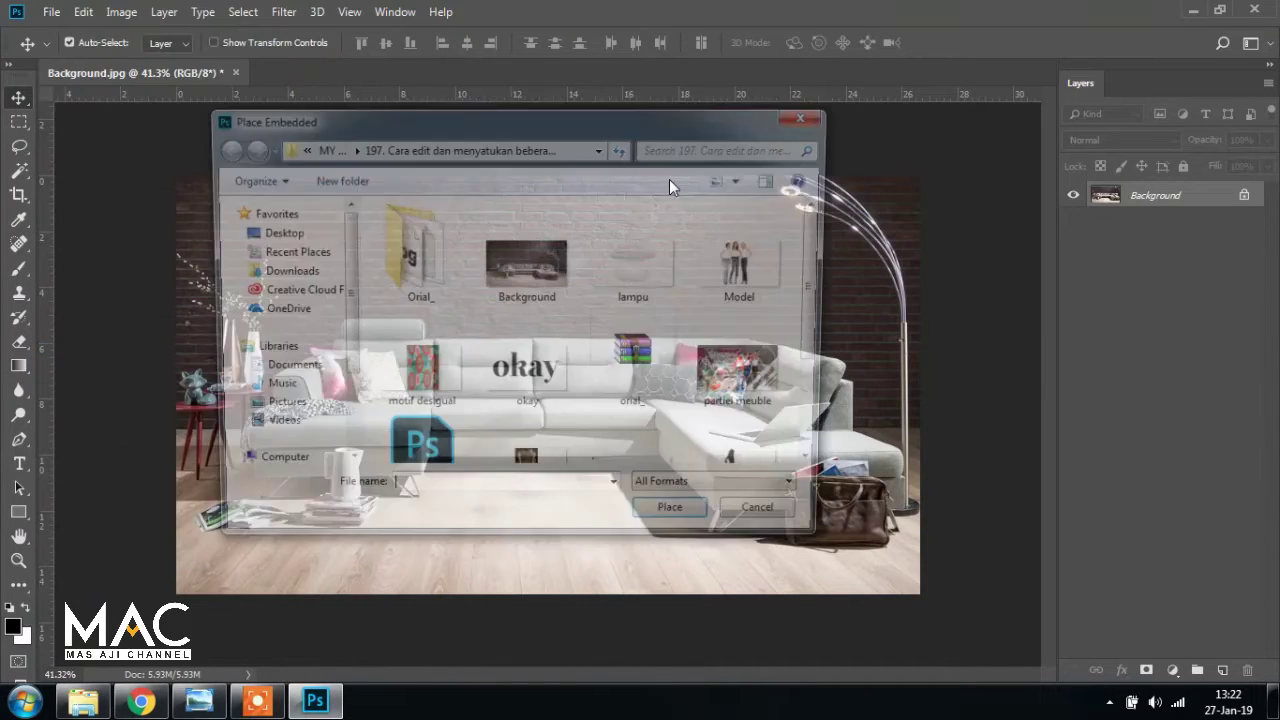
{"action": "scroll", "coordinate": [560, 400], "scroll_direction": "down", "scroll_amount": 2}
{"action": "left_click", "coordinate": [550, 390]}
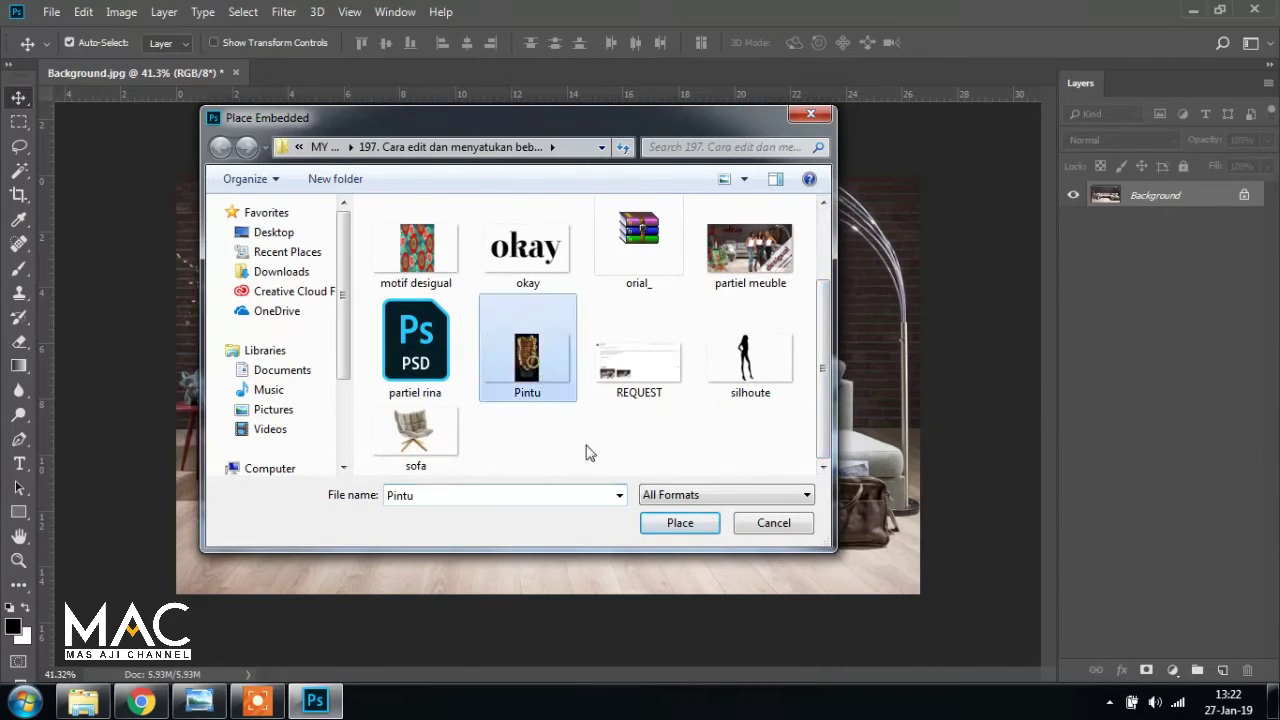
{"action": "left_click", "coordinate": [680, 528]}
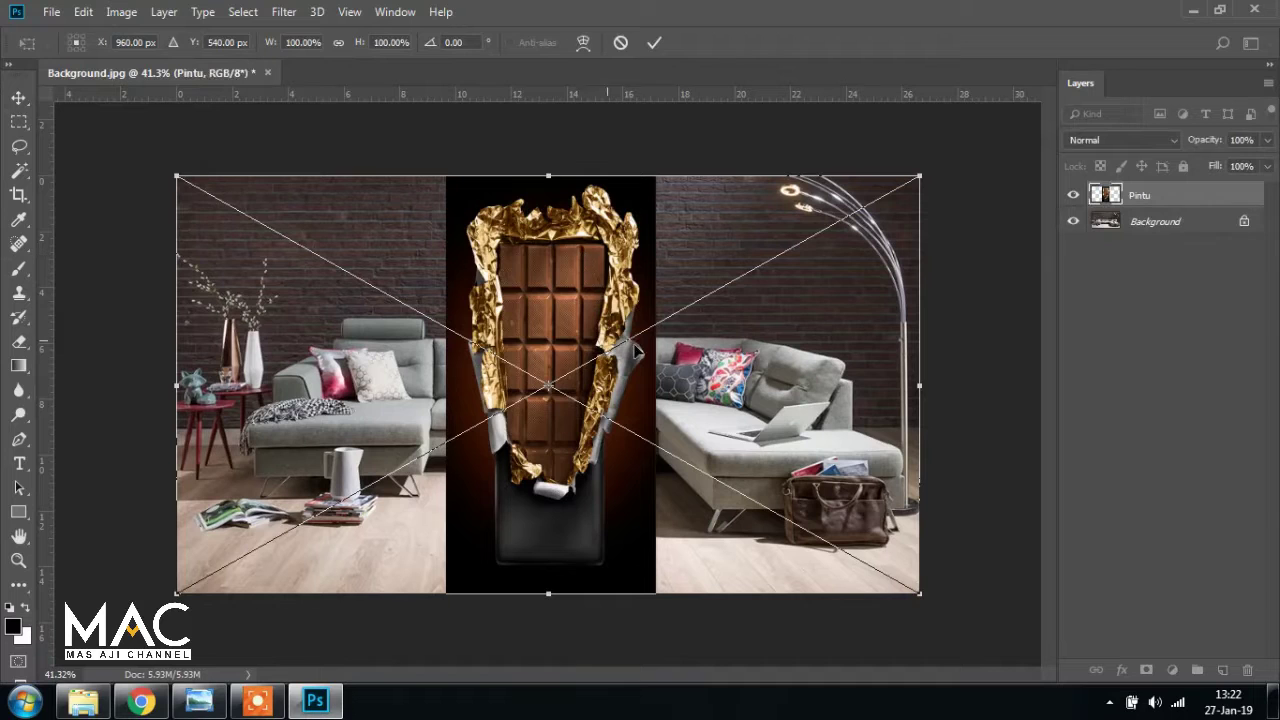
{"action": "mouse_move", "coordinate": [678, 388]}
{"action": "left_mouse_down"}
{"action": "mouse_move", "coordinate": [720, 360]}
{"action": "mouse_move", "coordinate": [679, 386]}
{"action": "left_mouse_up"}
{"action": "key", "text": "Return"}
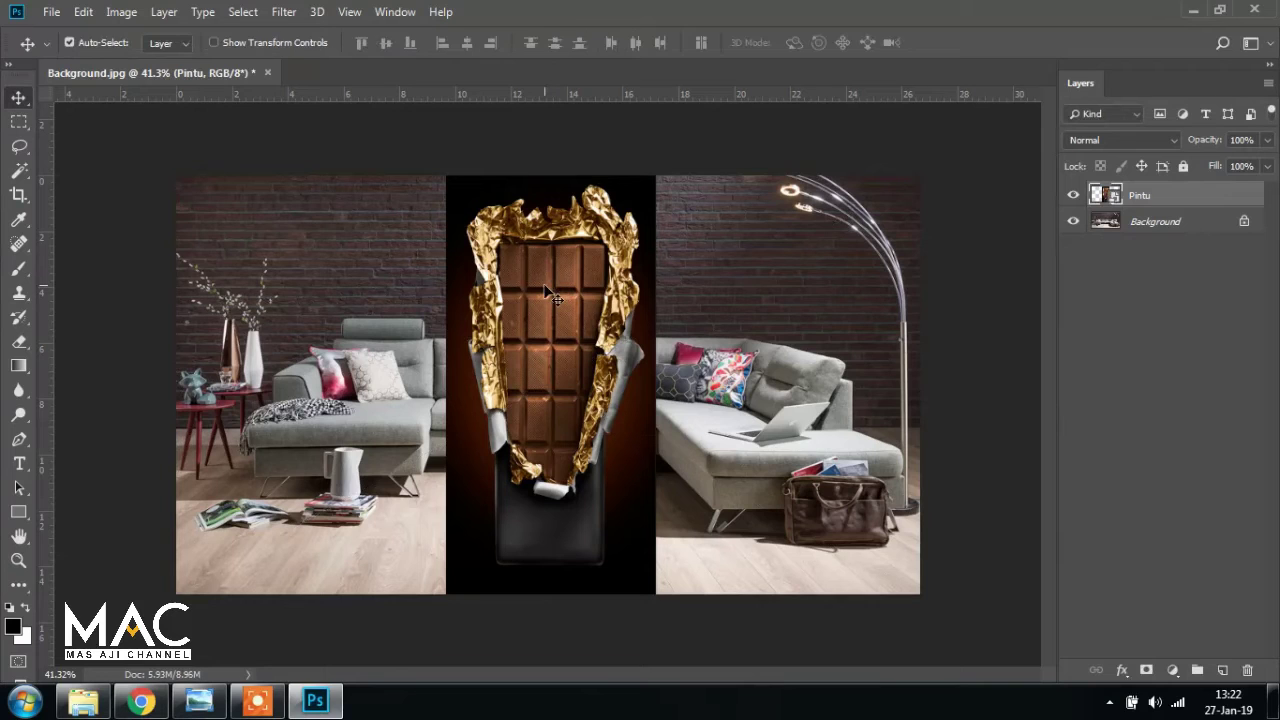
{"action": "key", "text": "ctrl+t"}
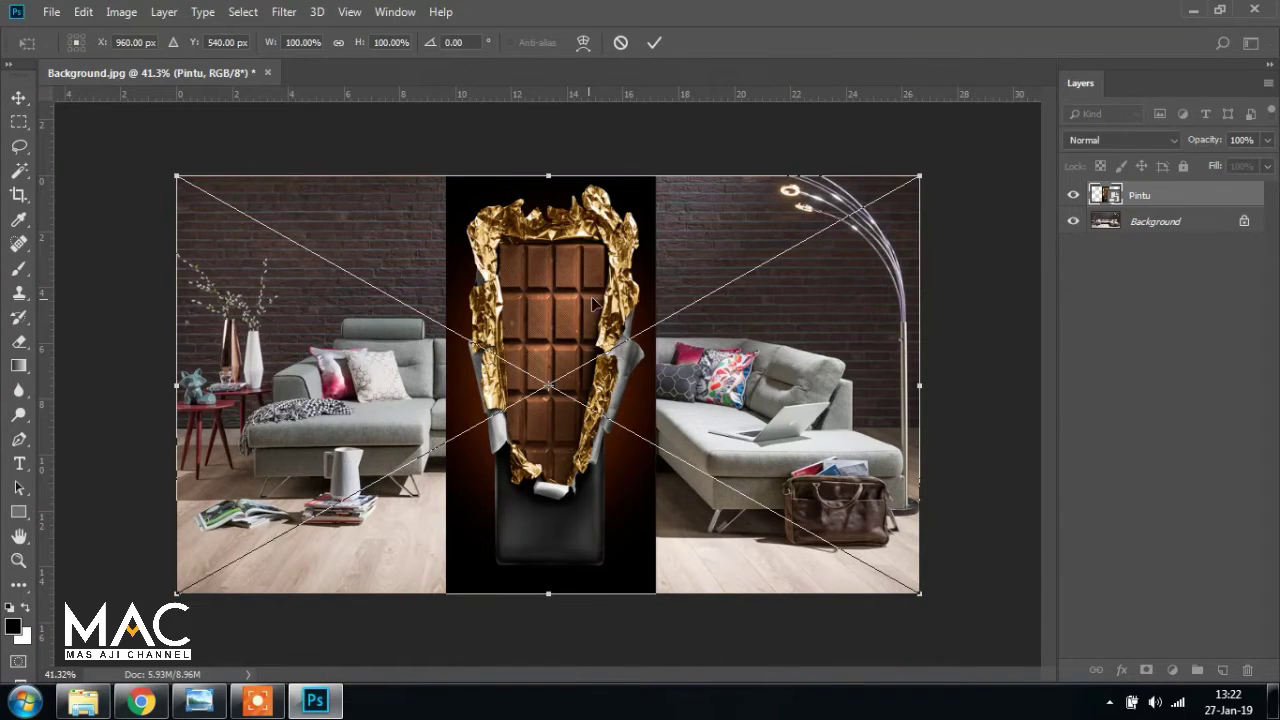
{"action": "left_click_drag", "start_coordinate": [540, 329], "coordinate": [594, 277]}
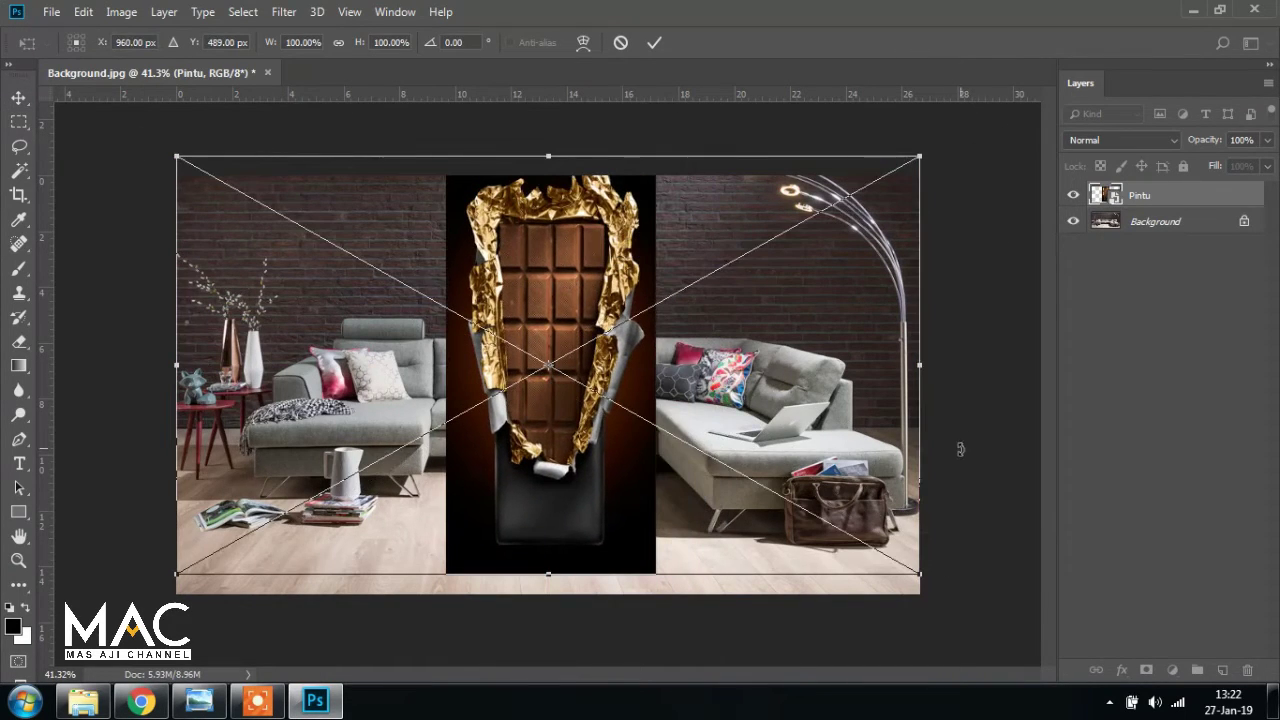
{"action": "mouse_move", "coordinate": [761, 363]}
{"action": "left_mouse_down"}
{"action": "mouse_move", "coordinate": [762, 318]}
{"action": "mouse_move", "coordinate": [767, 360]}
{"action": "left_mouse_up"}
{"action": "key", "text": "Return"}
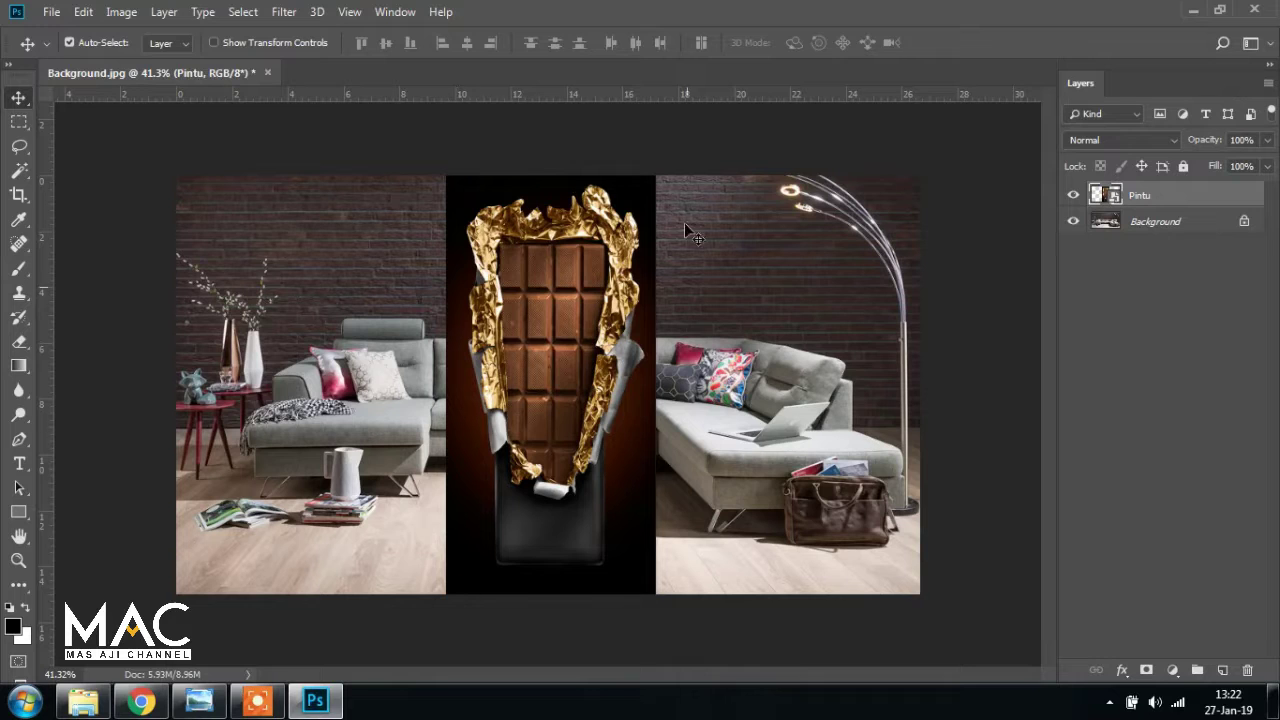
Rasterize the Pintu layer and convert it back to a smart object to tighten its bounds to the visible image
{"action": "right_click", "coordinate": [1168, 196]}
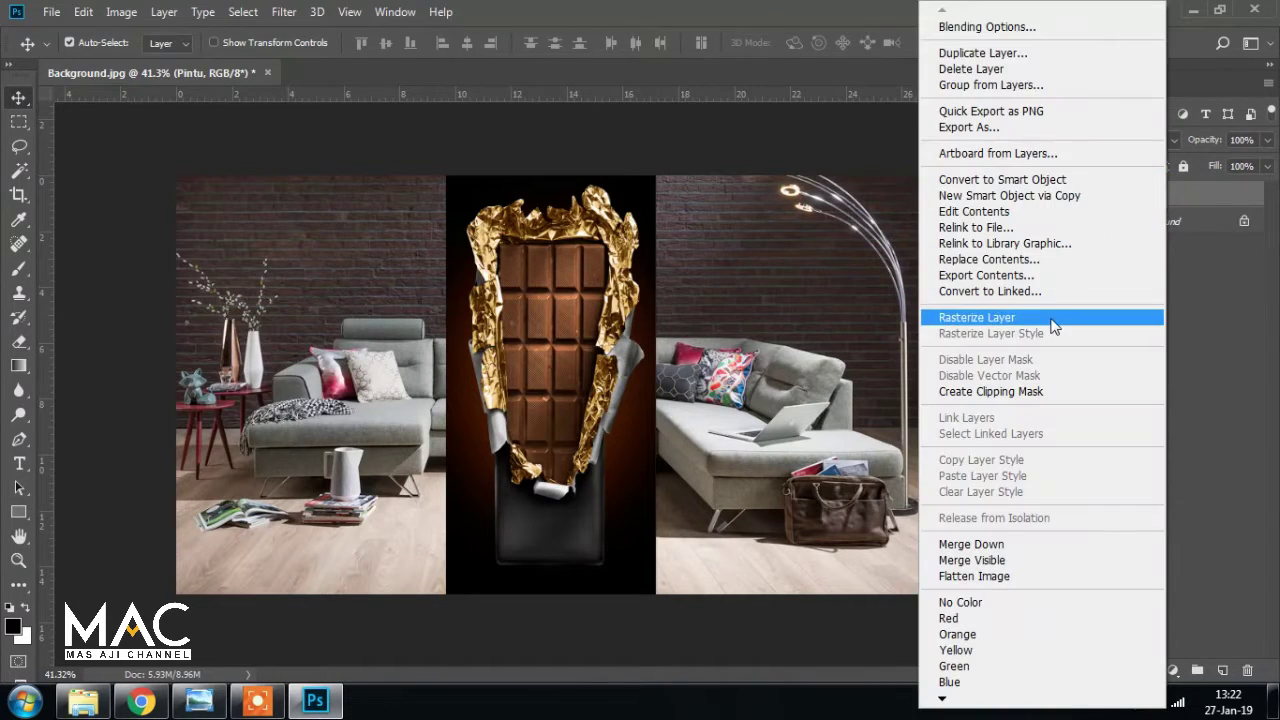
{"action": "left_click", "coordinate": [1052, 318]}
{"action": "right_click", "coordinate": [1162, 196]}
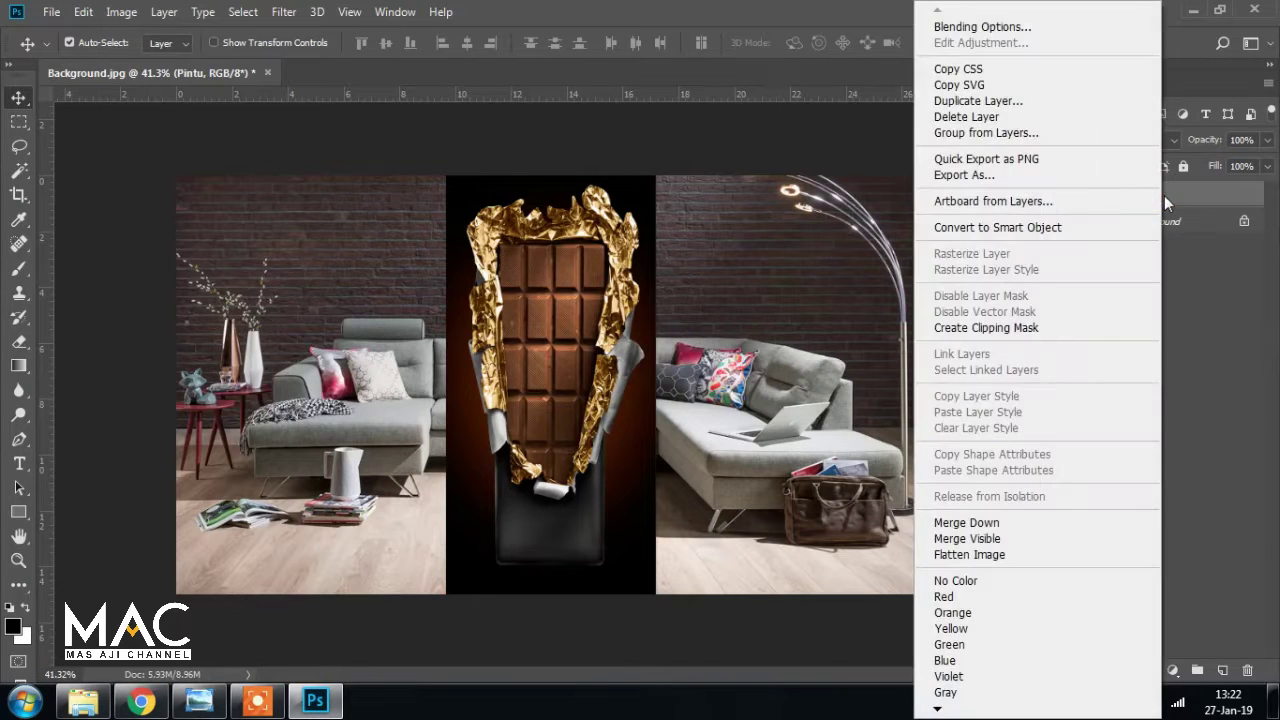
{"action": "left_click", "coordinate": [1038, 229]}
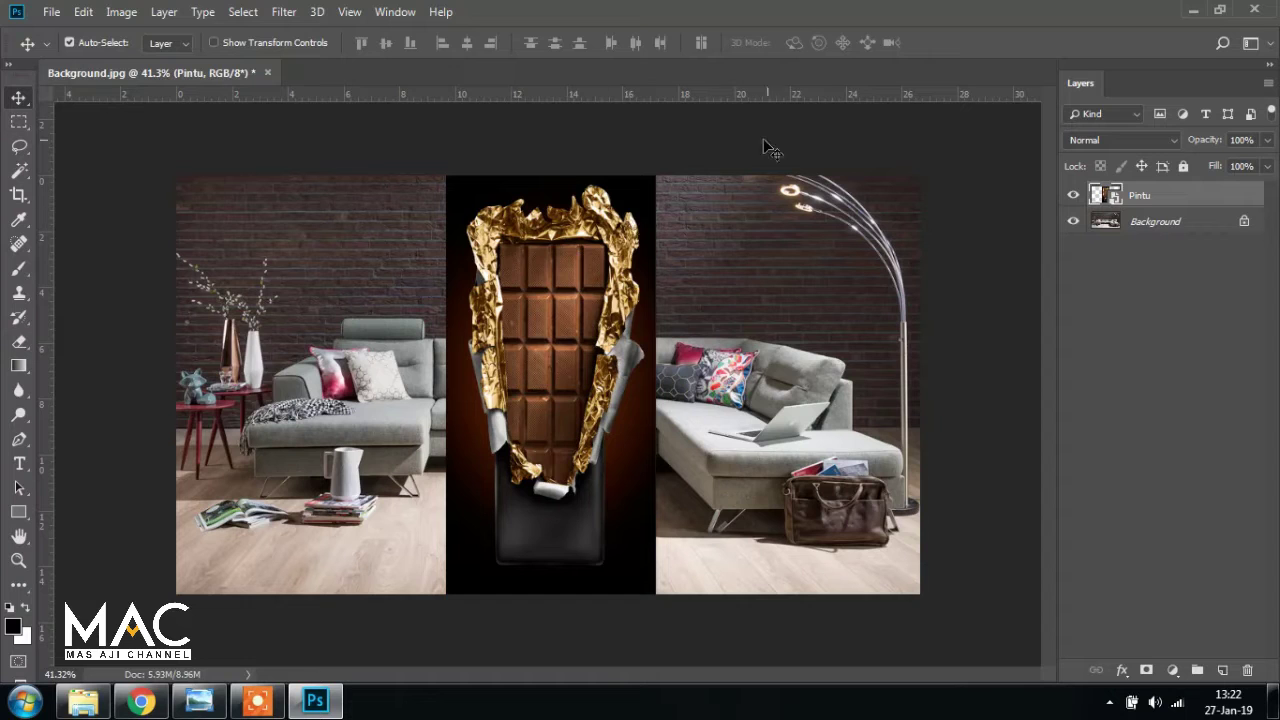
Free-transform the Pintu layer to about 81% and move it over the sofa's corner section, centred at about X 1507 px
{"action": "key", "text": "ctrl+t"}
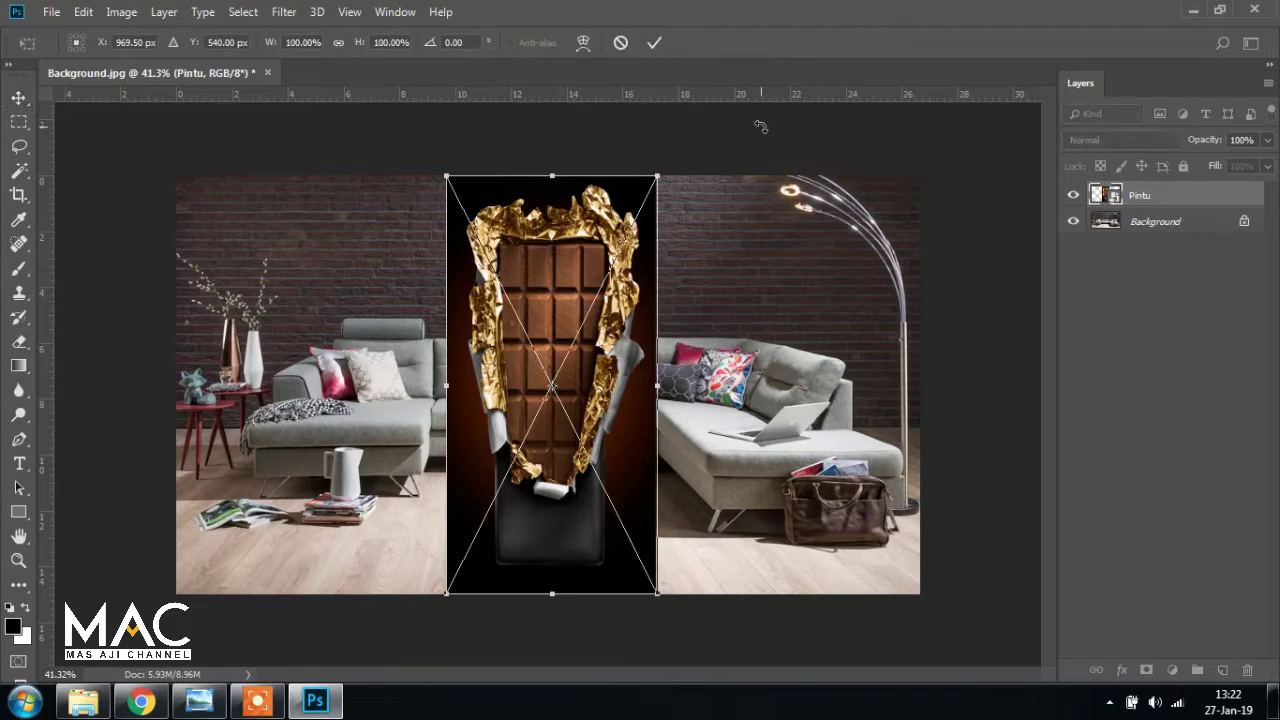
{"action": "left_click_drag", "start_coordinate": [544, 262], "coordinate": [760, 257]}
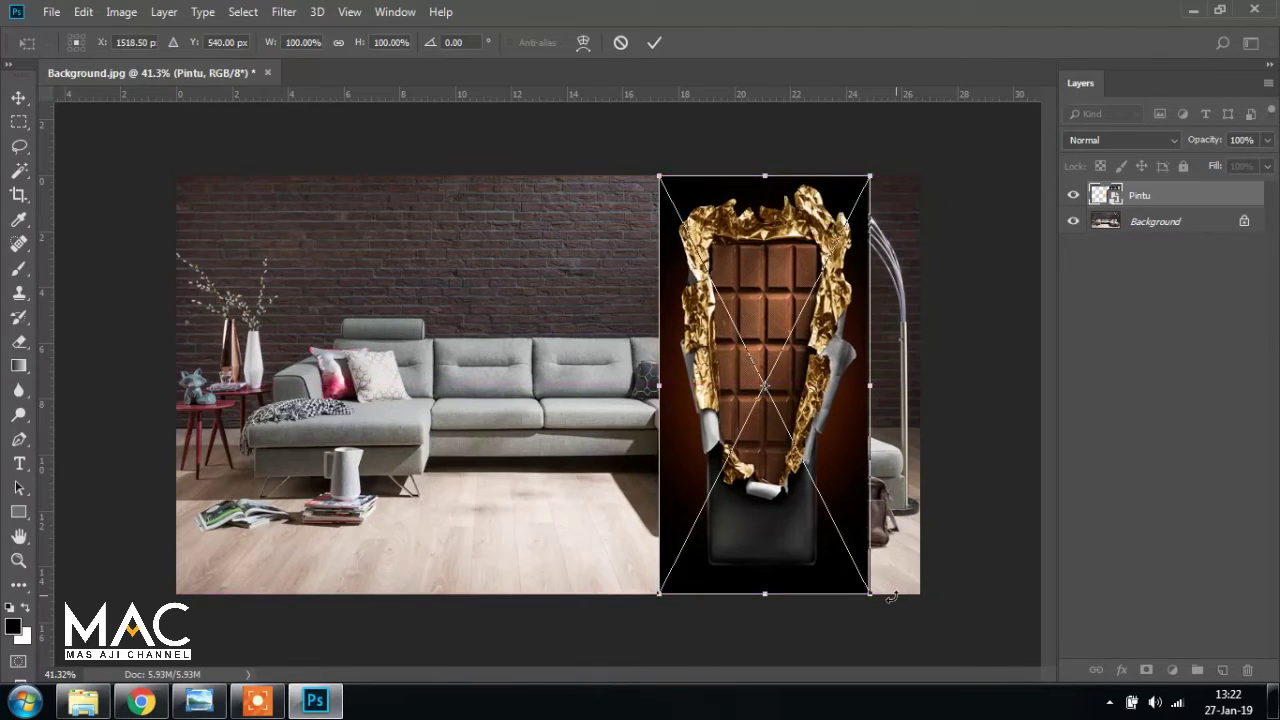
{"action": "left_click_drag", "start_coordinate": [869, 594], "coordinate": [830, 514]}
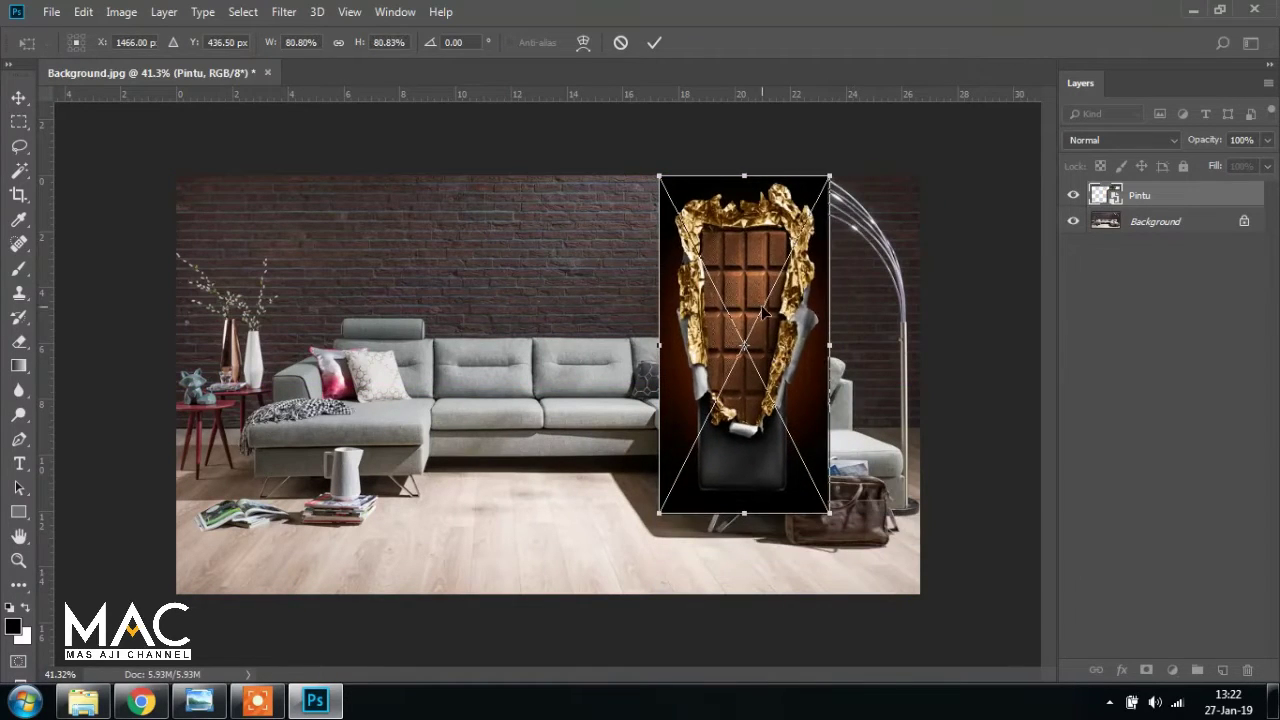
{"action": "mouse_move", "coordinate": [760, 297]}
{"action": "left_mouse_down"}
{"action": "mouse_move", "coordinate": [790, 347]}
{"action": "mouse_move", "coordinate": [779, 295]}
{"action": "left_mouse_up"}
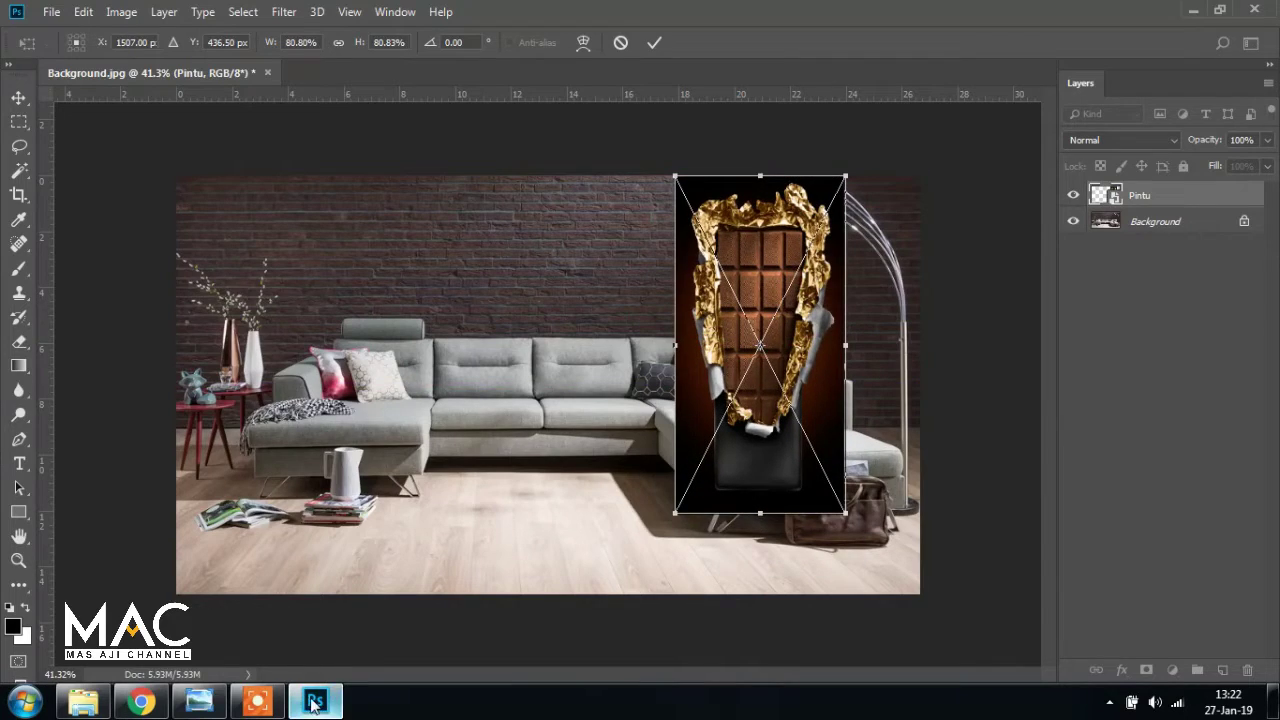
Check the door in the partiel meuble reference, then shrink the Pintu layer further and shift it slightly away from the floor lamp
{"action": "left_click", "coordinate": [199, 700]}
{"action": "scroll", "coordinate": [1000, 155], "scroll_direction": "up", "scroll_amount": 1}
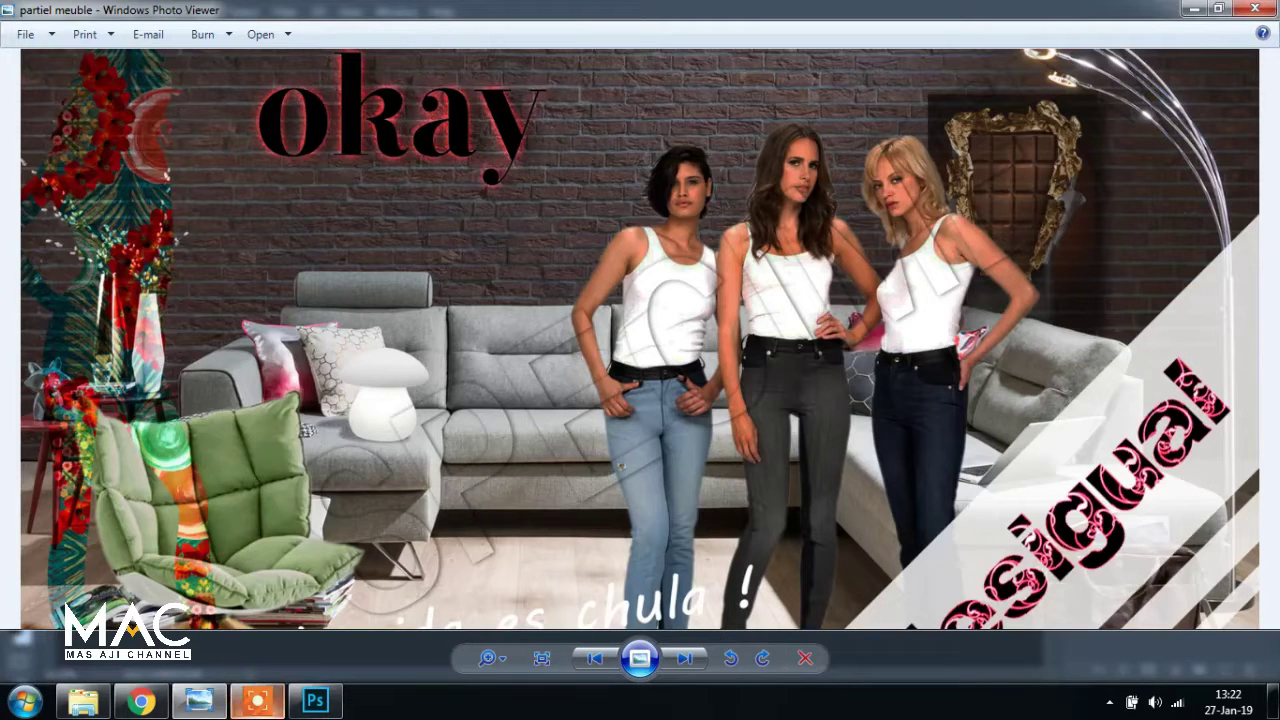
{"action": "left_click", "coordinate": [316, 700]}
{"action": "key", "text": "ctrl+plus"}
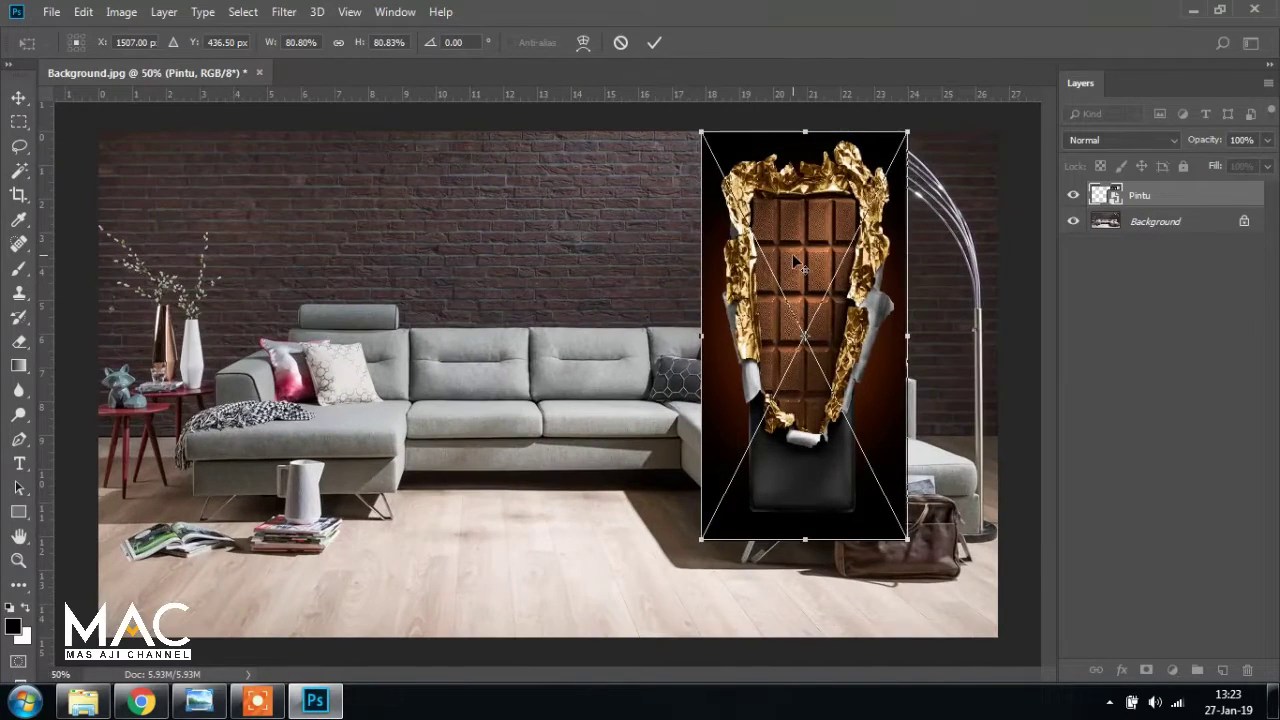
{"action": "key", "text": "shift+Down"}
{"action": "key", "text": "shift+Down"}
{"action": "left_click_drag", "start_coordinate": [828, 258], "coordinate": [809, 207]}
{"action": "left_click_drag", "start_coordinate": [888, 544], "coordinate": [878, 520]}
{"action": "left_click_drag", "start_coordinate": [852, 279], "coordinate": [851, 280]}
Recheck the reference, reduce the Pintu layer to about 71% at X 1469.5 px, Y 449 px, and apply the transform
{"action": "left_click", "coordinate": [203, 699]}
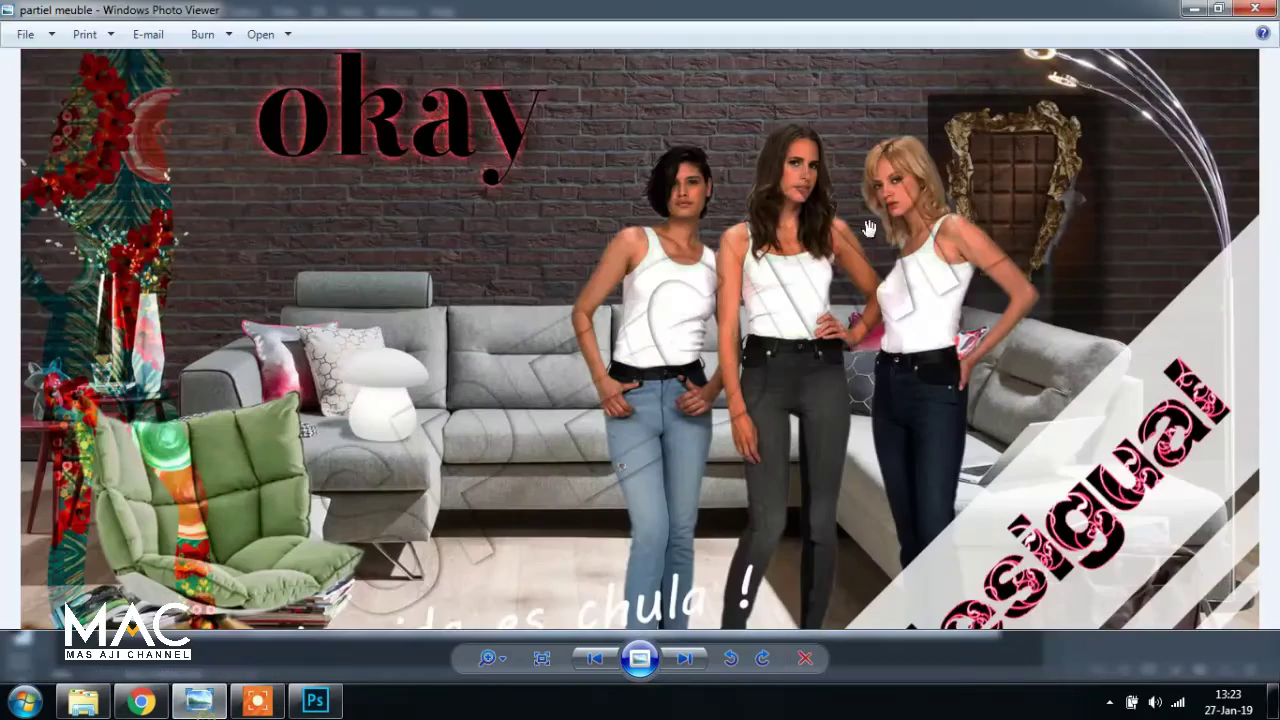
{"action": "left_click", "coordinate": [305, 700]}
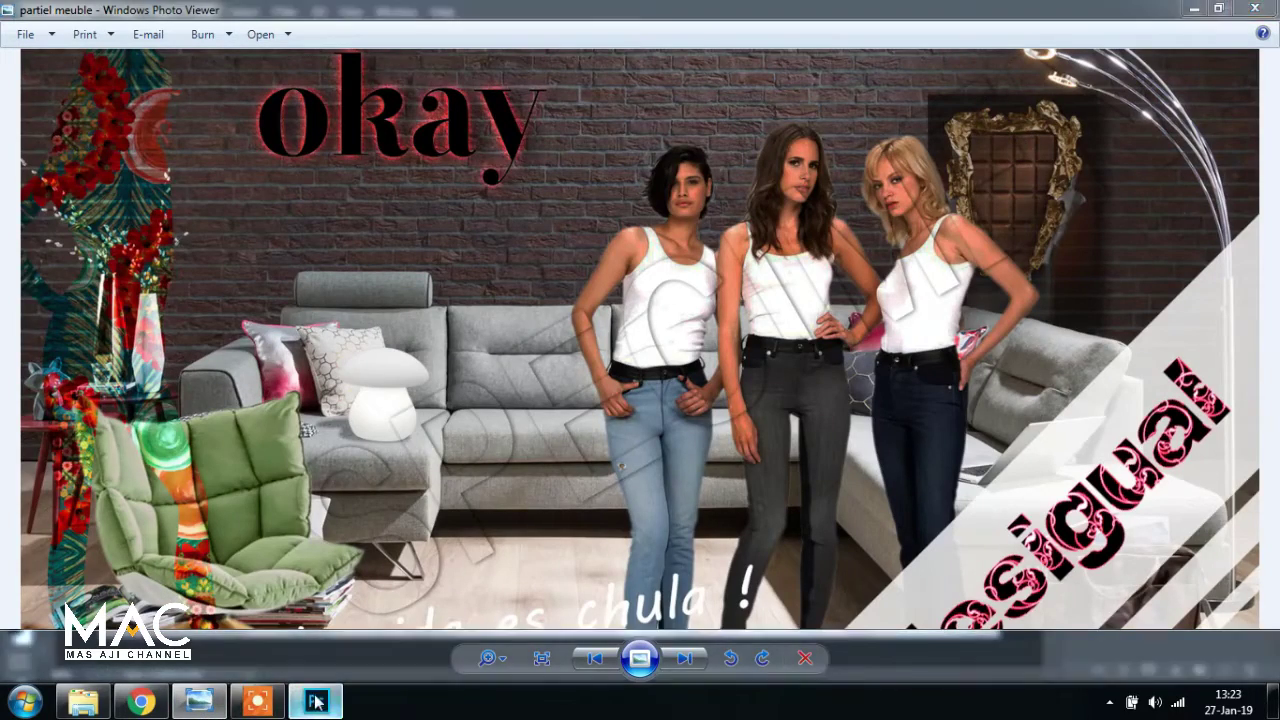
{"action": "mouse_move", "coordinate": [692, 148]}
{"action": "left_mouse_down"}
{"action": "mouse_move", "coordinate": [714, 167]}
{"action": "mouse_move", "coordinate": [696, 162]}
{"action": "left_mouse_up"}
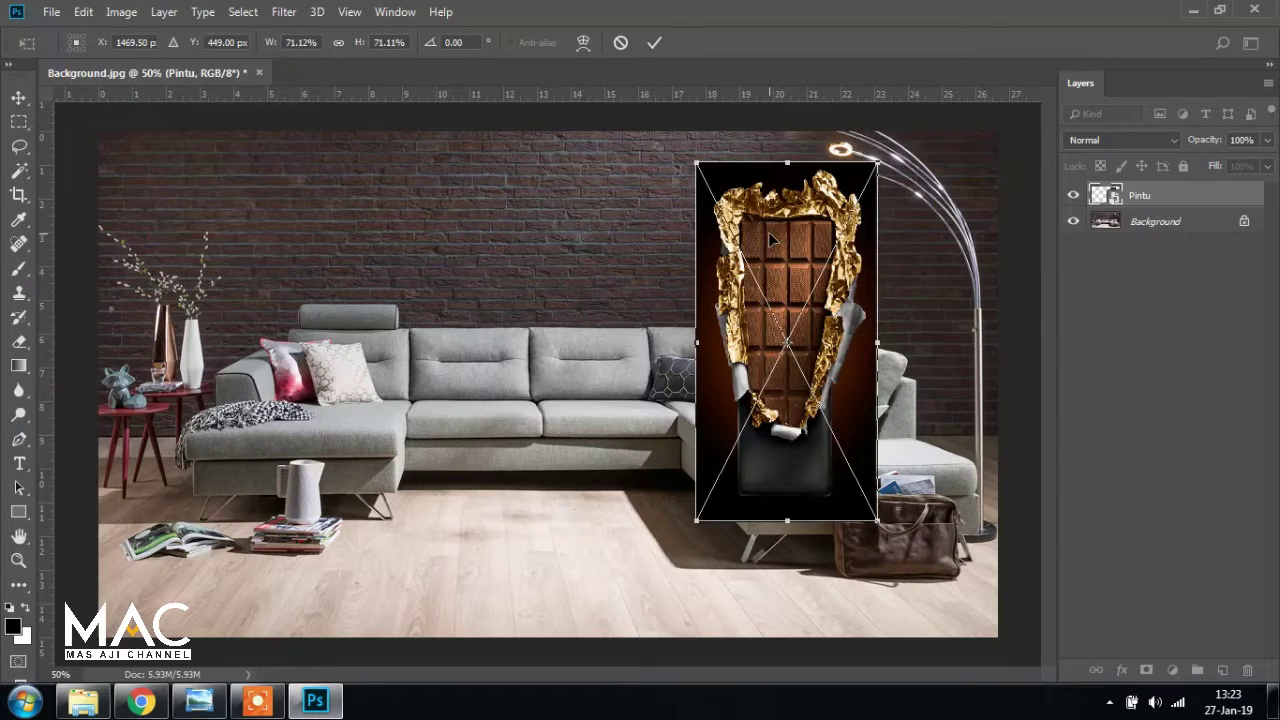
{"action": "key", "text": "Return"}
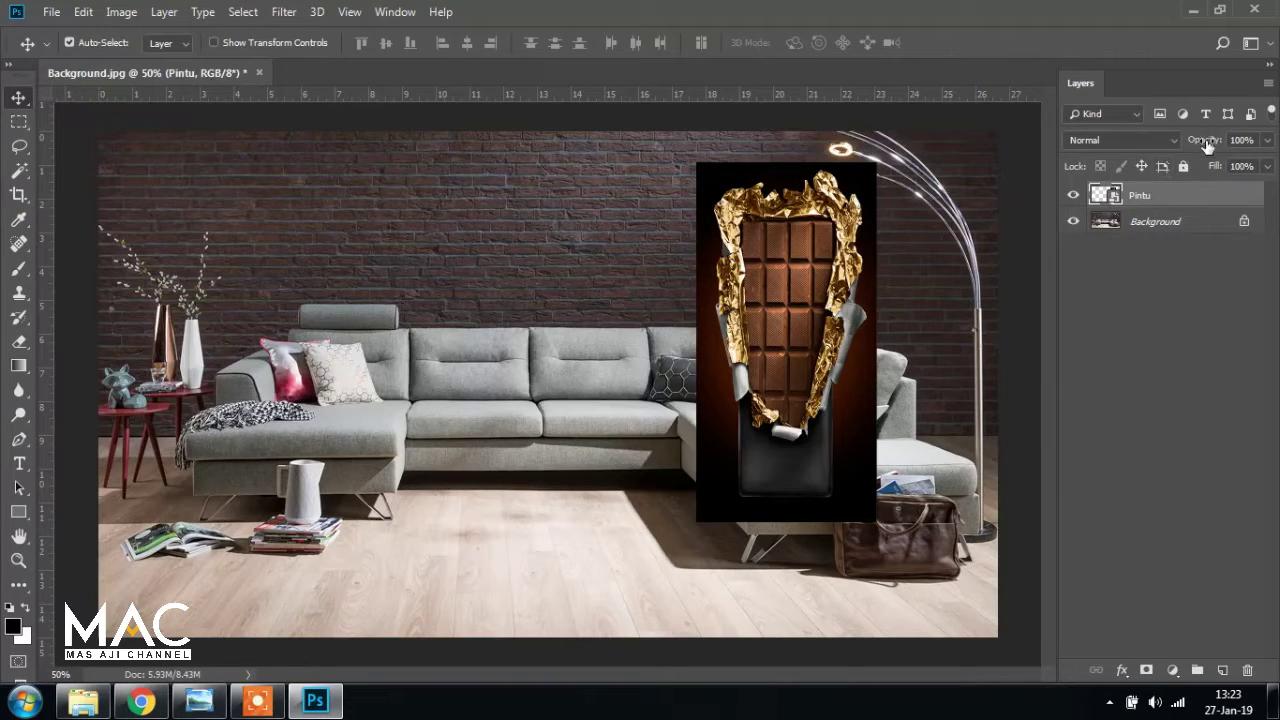
Compare the composition with the partiel meuble reference and lower the Pintu layer's opacity to 51%
{"action": "left_click", "coordinate": [199, 701]}
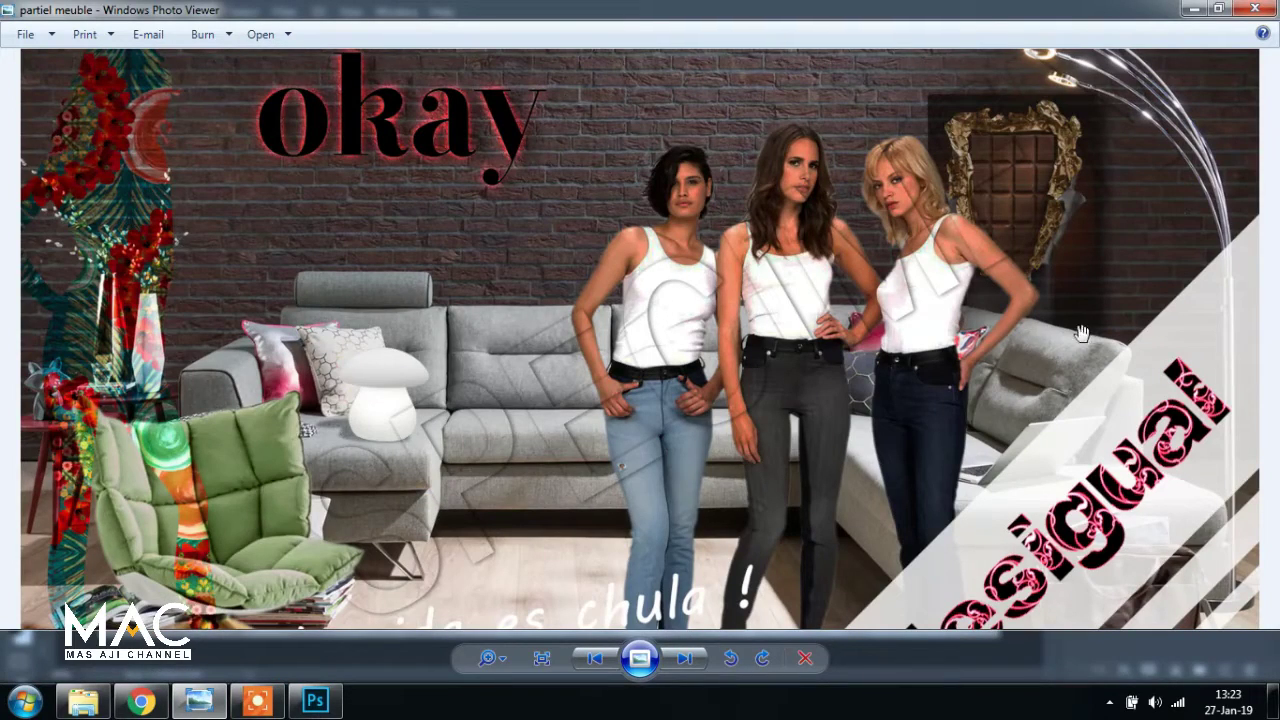
{"action": "left_click", "coordinate": [316, 700]}
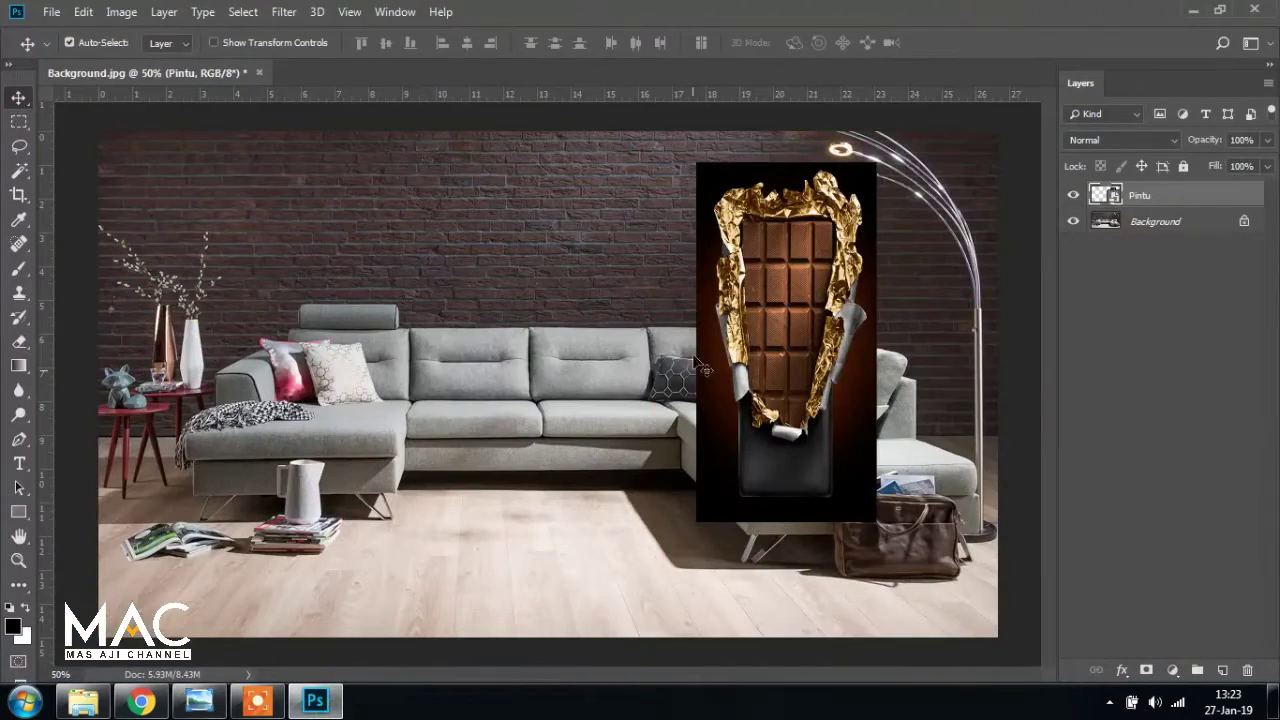
{"action": "left_click", "coordinate": [200, 702]}
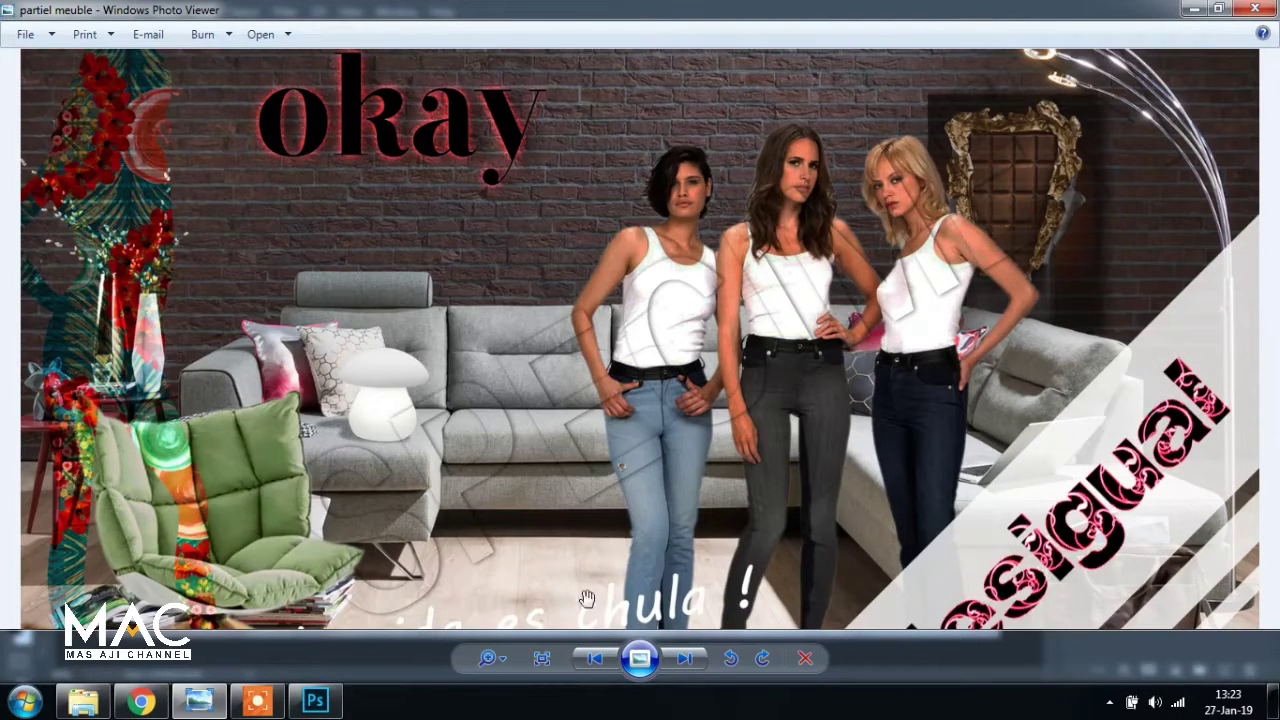
{"action": "left_click", "coordinate": [338, 694]}
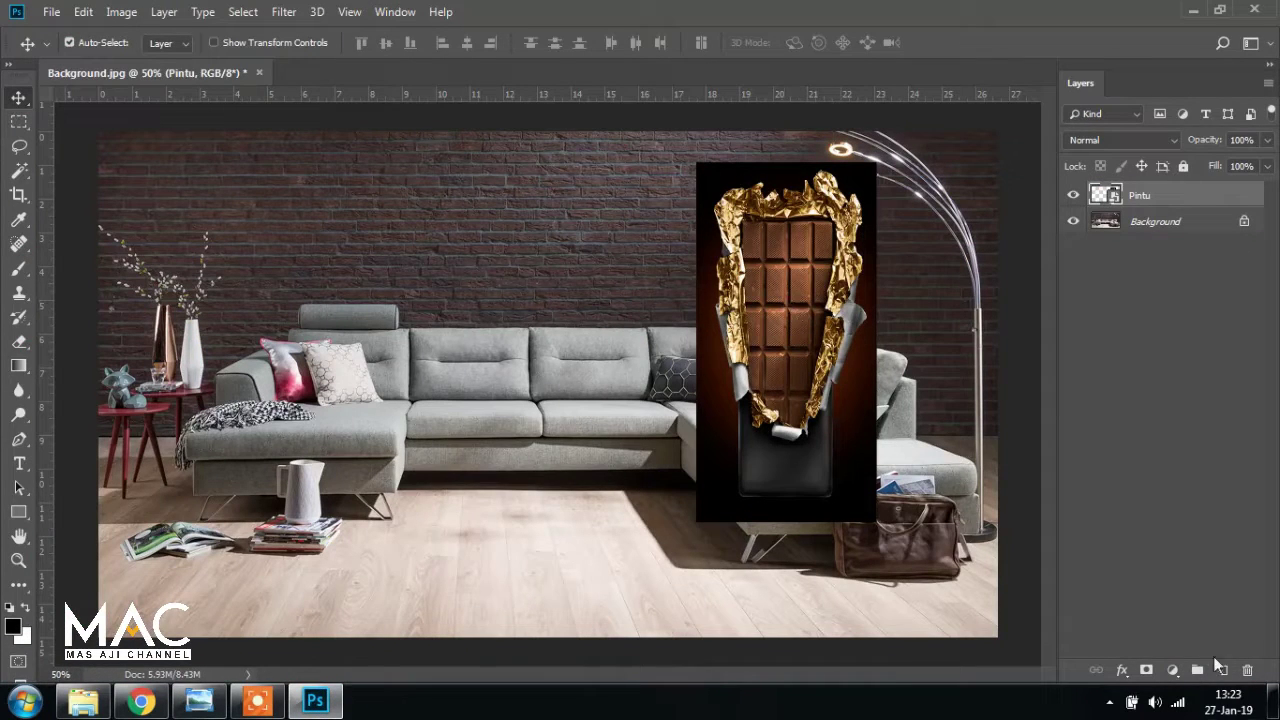
{"action": "right_click", "coordinate": [21, 443]}
{"action": "mouse_move", "coordinate": [1213, 143]}
{"action": "left_mouse_down"}
{"action": "mouse_move", "coordinate": [1180, 136]}
{"action": "mouse_move", "coordinate": [1188, 143]}
{"action": "left_mouse_up"}
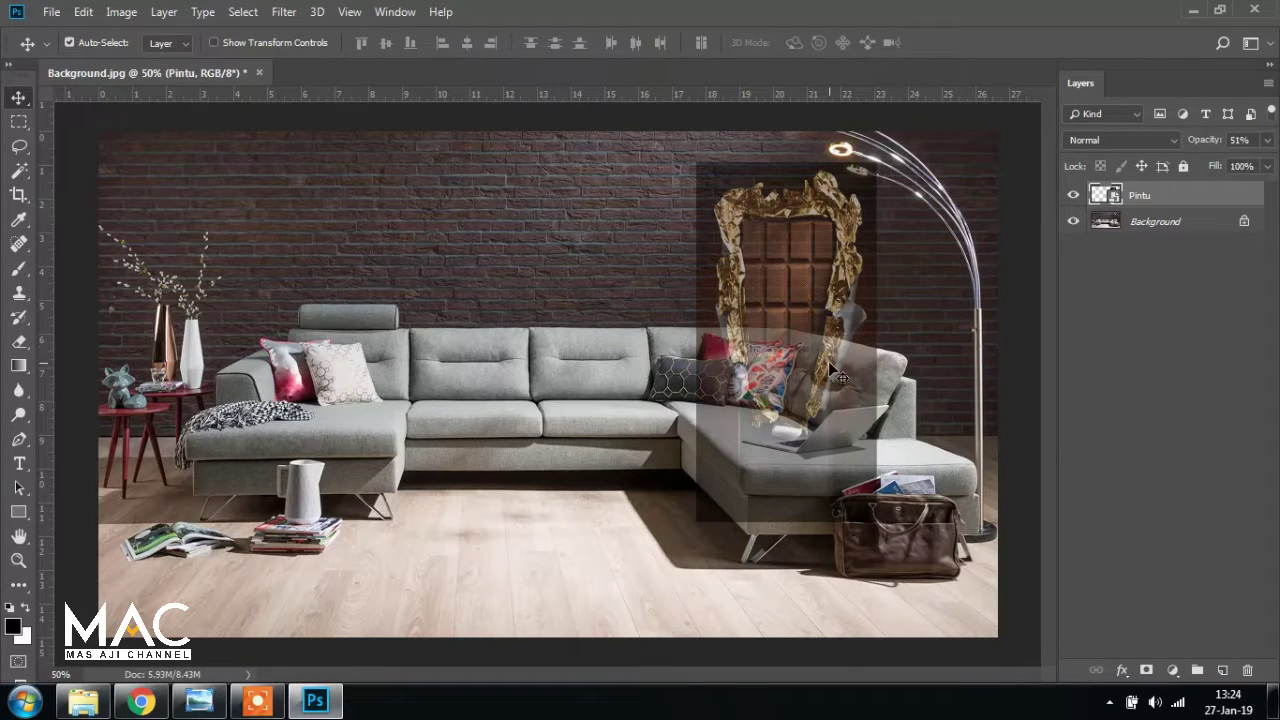
Trace the upper edge of the sofa's backrest with a Pen tool path across the full width of the Pintu image
{"action": "scroll", "coordinate": [840, 377], "scroll_direction": "up", "scroll_amount": 5}
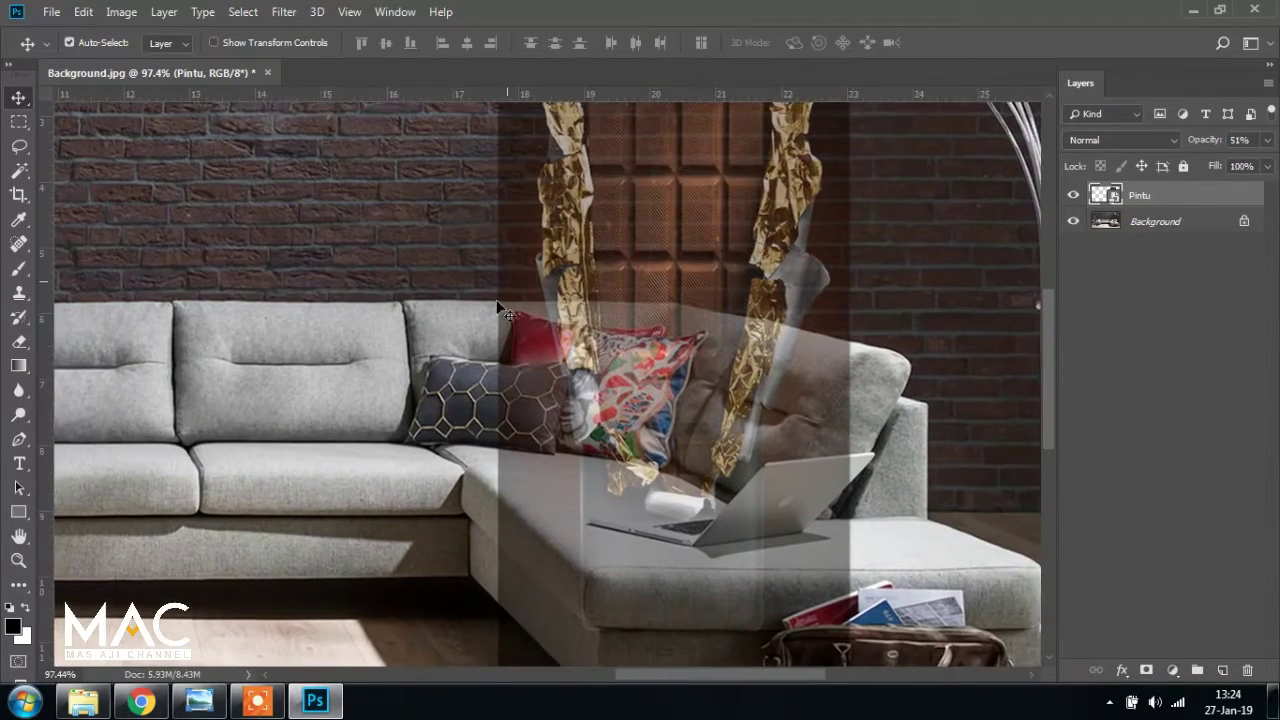
{"action": "scroll", "coordinate": [510, 320], "scroll_direction": "up", "scroll_amount": 2}
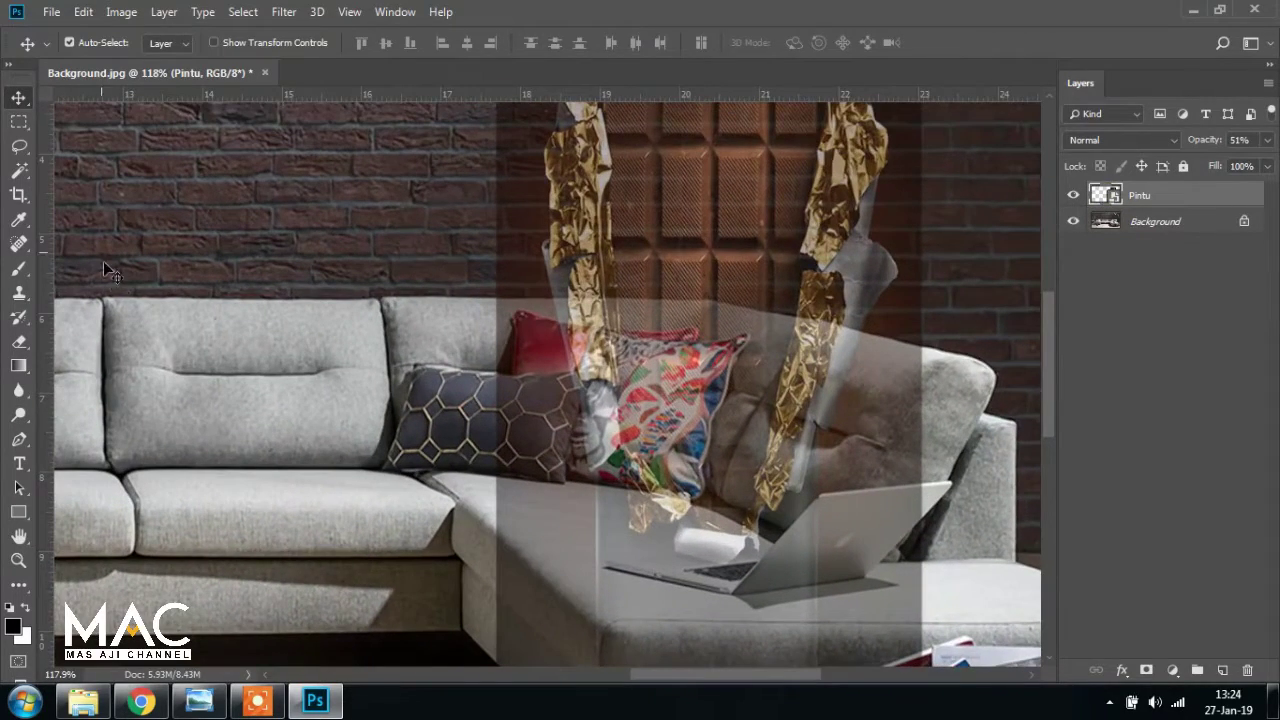
{"action": "left_click", "coordinate": [19, 439]}
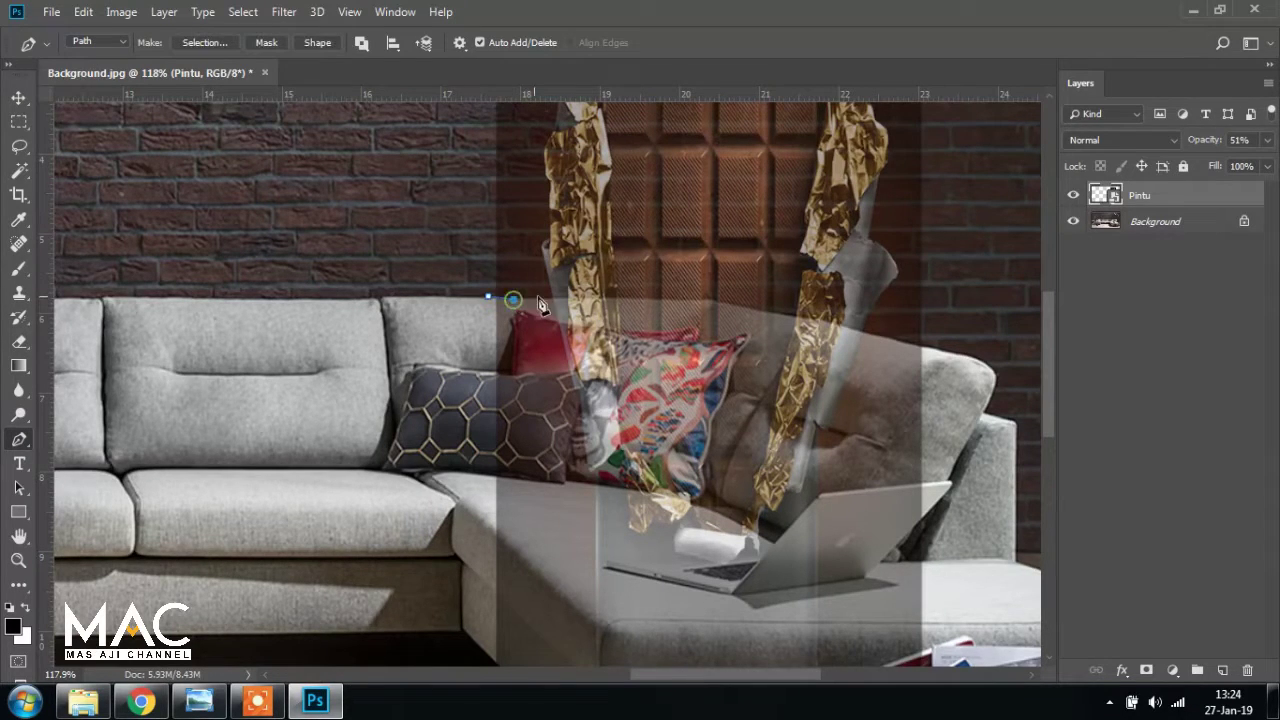
{"action": "left_click_drag", "start_coordinate": [513, 298], "coordinate": [543, 296]}
{"action": "left_click", "coordinate": [573, 298]}
{"action": "left_click_drag", "start_coordinate": [651, 298], "coordinate": [854, 328]}
{"action": "left_click_drag", "start_coordinate": [903, 342], "coordinate": [920, 357]}
{"action": "left_click", "coordinate": [922, 346]}
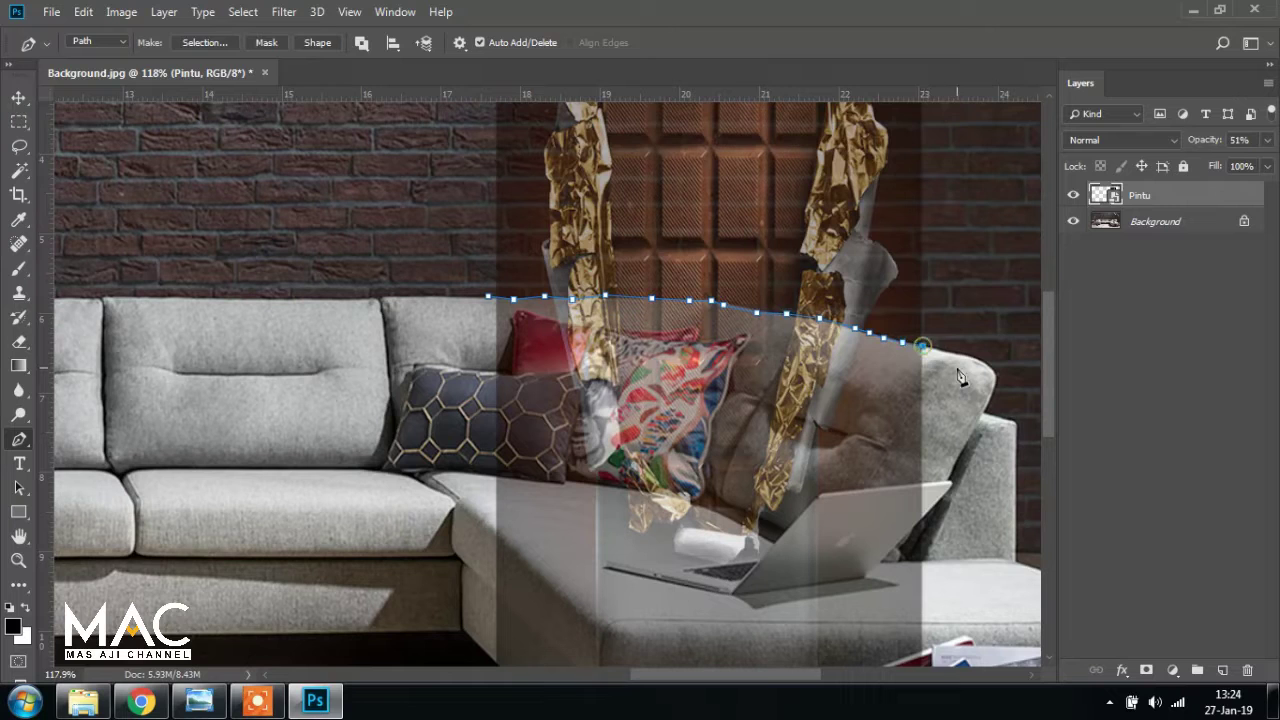
Continue the path loosely around the sofa's corner section, enclosing the lower part of the Pintu image, and close it at its starting point
{"action": "scroll", "coordinate": [950, 375], "scroll_direction": "down", "scroll_amount": 2}
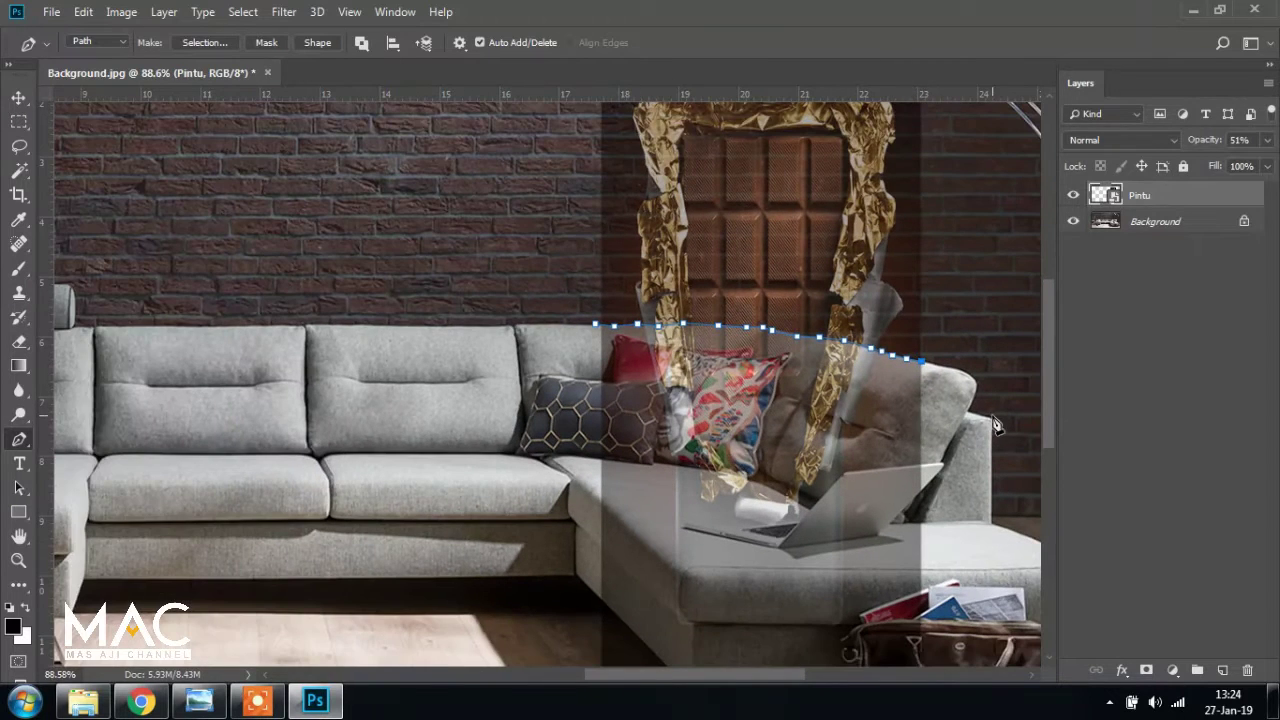
{"action": "left_click", "coordinate": [991, 413]}
{"action": "left_click_drag", "start_coordinate": [982, 513], "coordinate": [901, 383]}
{"action": "left_click", "coordinate": [944, 487]}
{"action": "left_click", "coordinate": [856, 576]}
{"action": "left_click", "coordinate": [536, 613]}
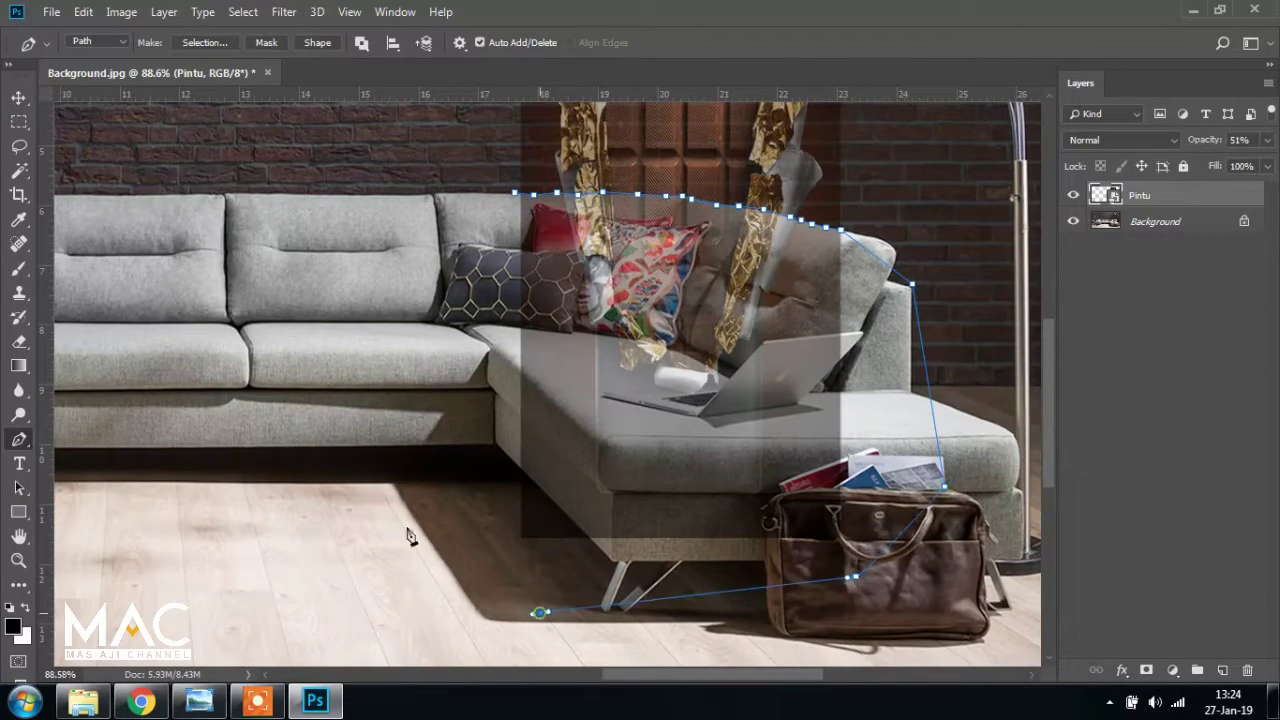
{"action": "left_click", "coordinate": [382, 485]}
{"action": "left_click", "coordinate": [388, 355]}
{"action": "left_click", "coordinate": [427, 252]}
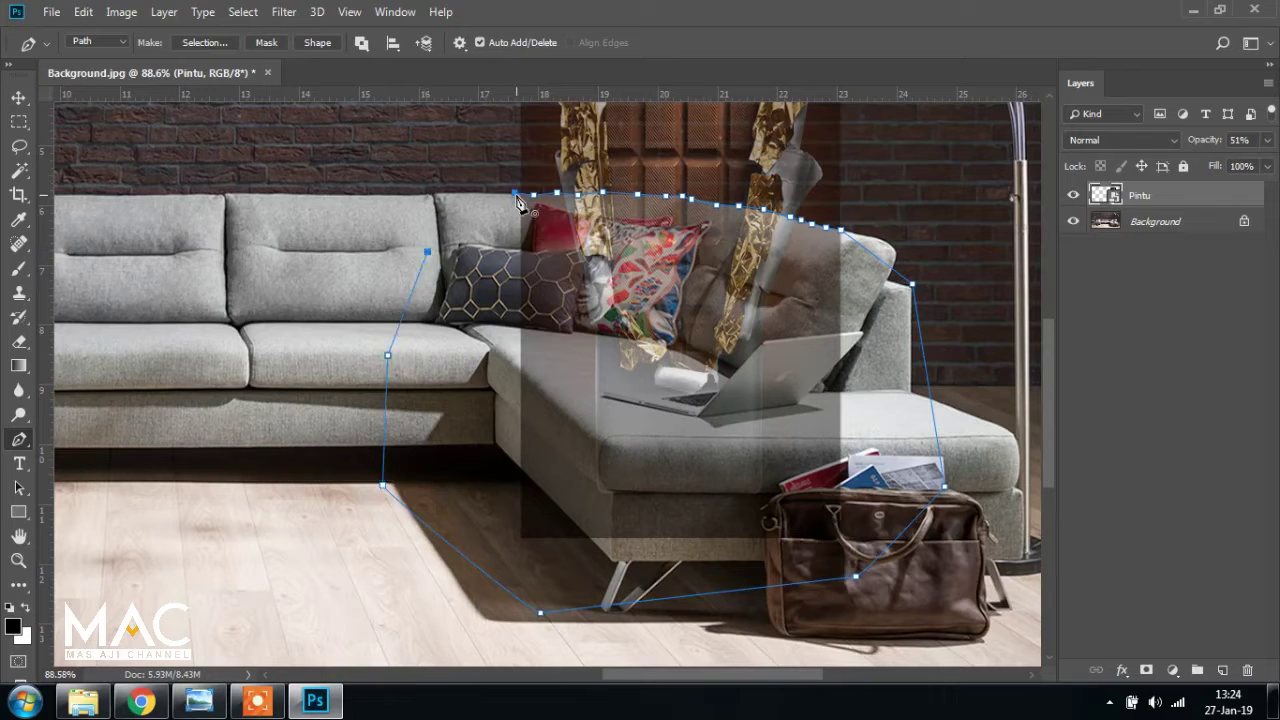
{"action": "left_click", "coordinate": [515, 195]}
Make a new anti-aliased selection from the closed sofa path with a feather radius of 0 pixels
{"action": "right_click", "coordinate": [640, 266]}
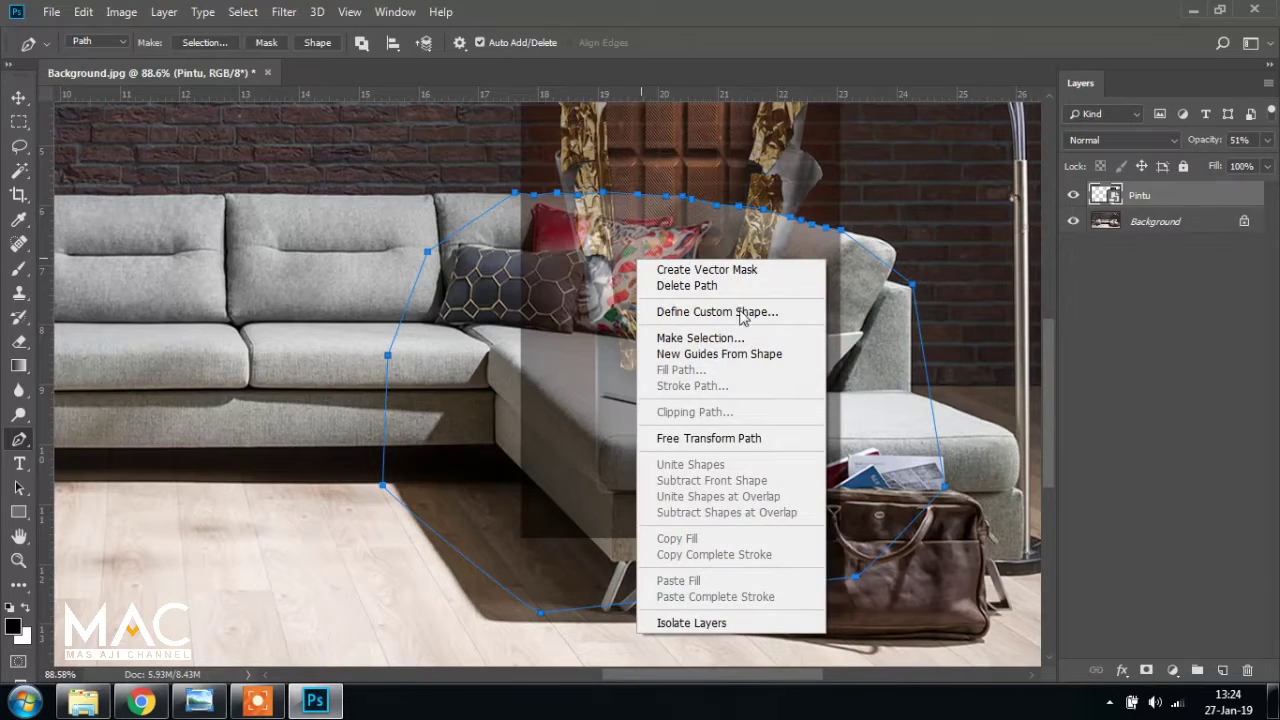
{"action": "left_click", "coordinate": [735, 340]}
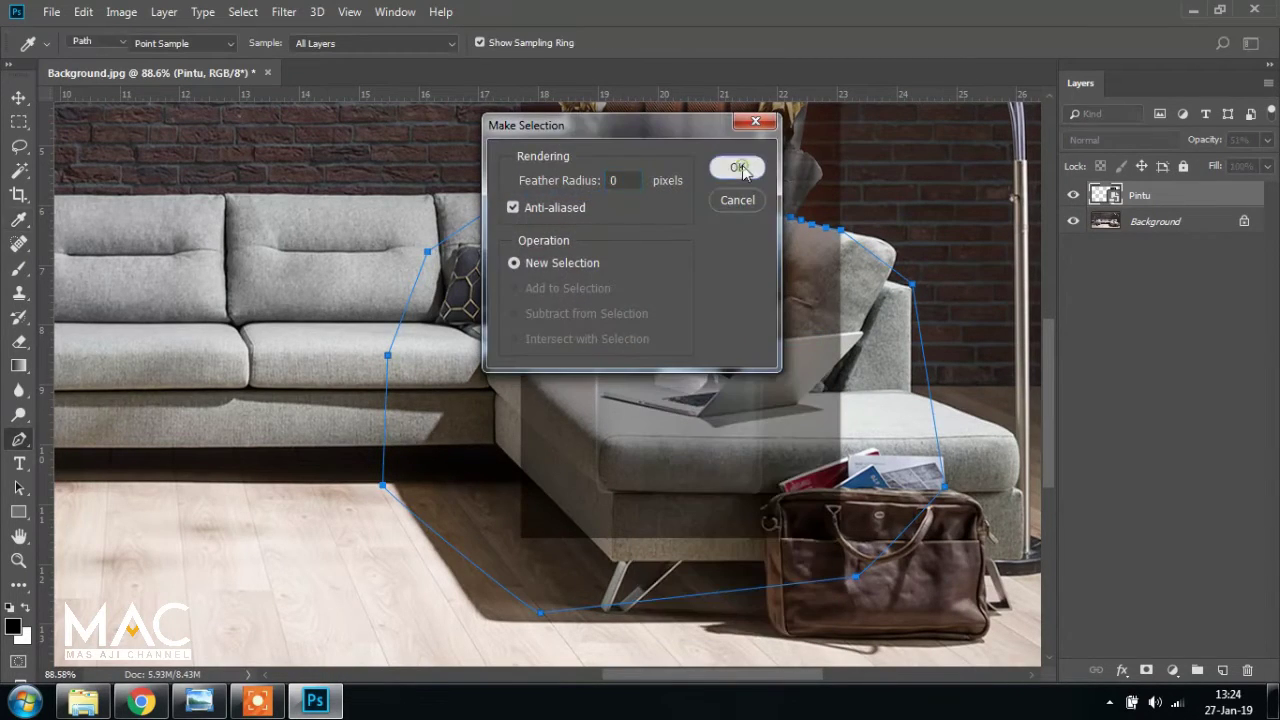
{"action": "left_click", "coordinate": [738, 168]}
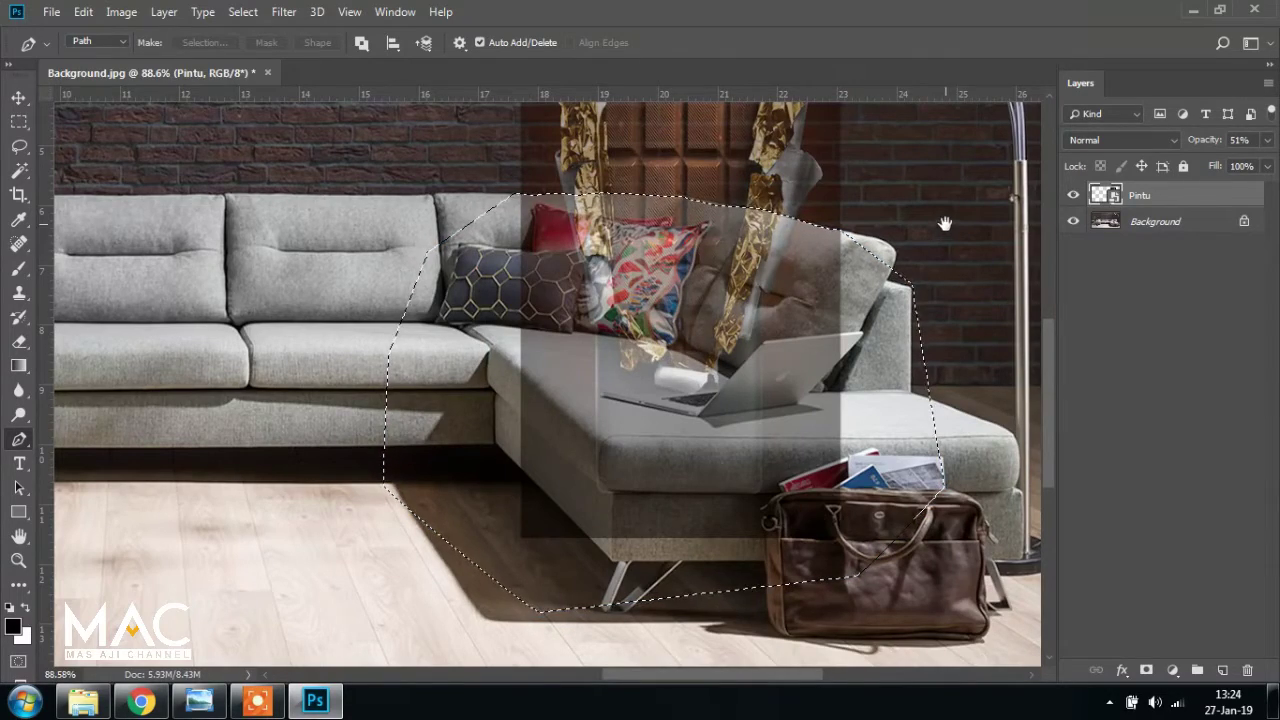
Trace a closed Pen tool path around the lower lamp head and the piece of its arm that overlap the Pintu image's upper corner
{"action": "scroll", "coordinate": [945, 223], "scroll_direction": "up", "scroll_amount": 5}
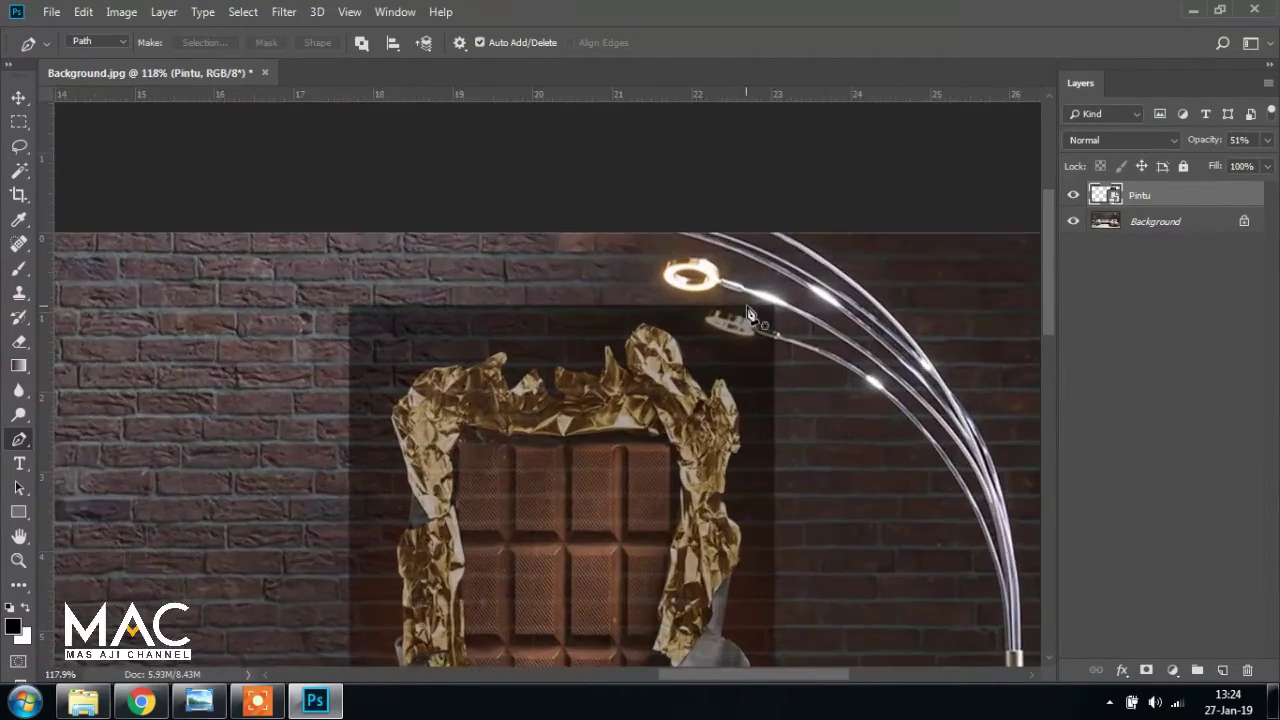
{"action": "scroll", "coordinate": [750, 315], "scroll_direction": "up", "scroll_amount": 5}
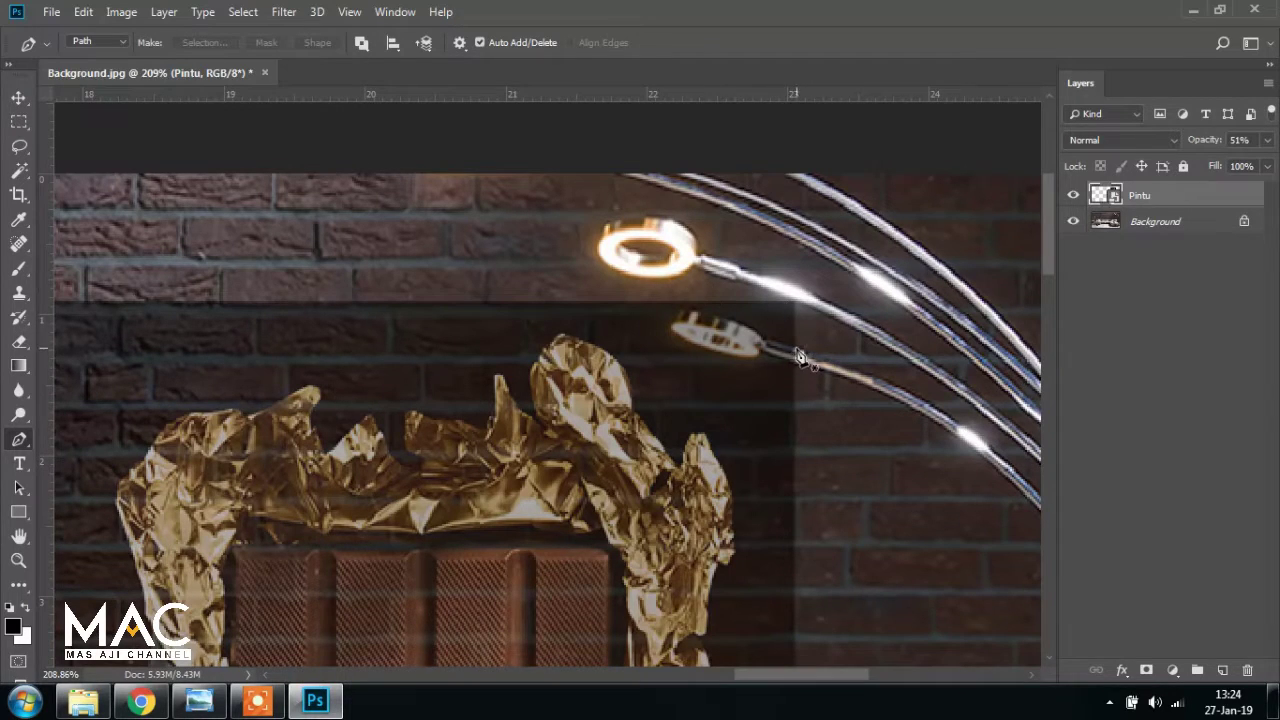
{"action": "left_click", "coordinate": [800, 352]}
{"action": "left_click", "coordinate": [760, 341]}
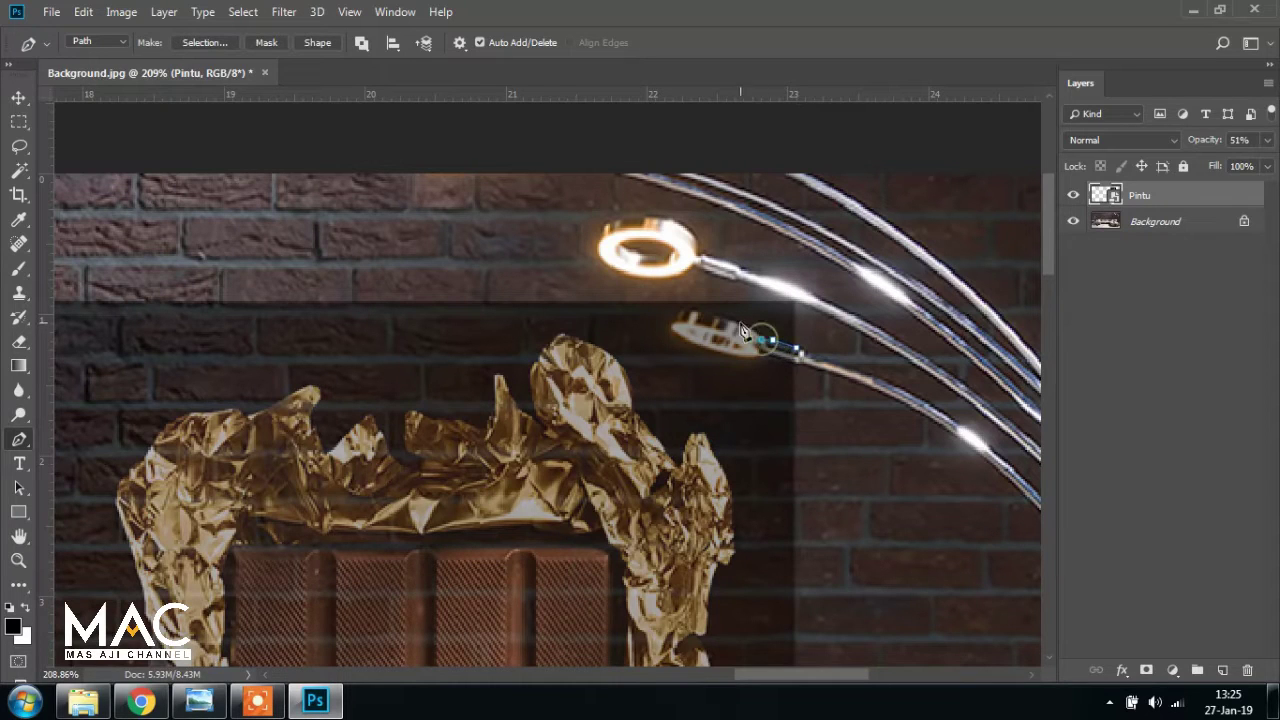
{"action": "left_click", "coordinate": [705, 314]}
{"action": "left_click", "coordinate": [678, 309]}
{"action": "left_click", "coordinate": [671, 327]}
{"action": "left_click", "coordinate": [684, 344]}
{"action": "left_click", "coordinate": [709, 350]}
{"action": "left_click", "coordinate": [732, 354]}
{"action": "left_click", "coordinate": [755, 359]}
{"action": "left_click", "coordinate": [778, 357]}
{"action": "left_click", "coordinate": [795, 368]}
Add the lamp path to the existing sofa selection, anti-aliased with a feather radius of 0 pixels, and invert the combined selection
{"action": "right_click", "coordinate": [735, 340]}
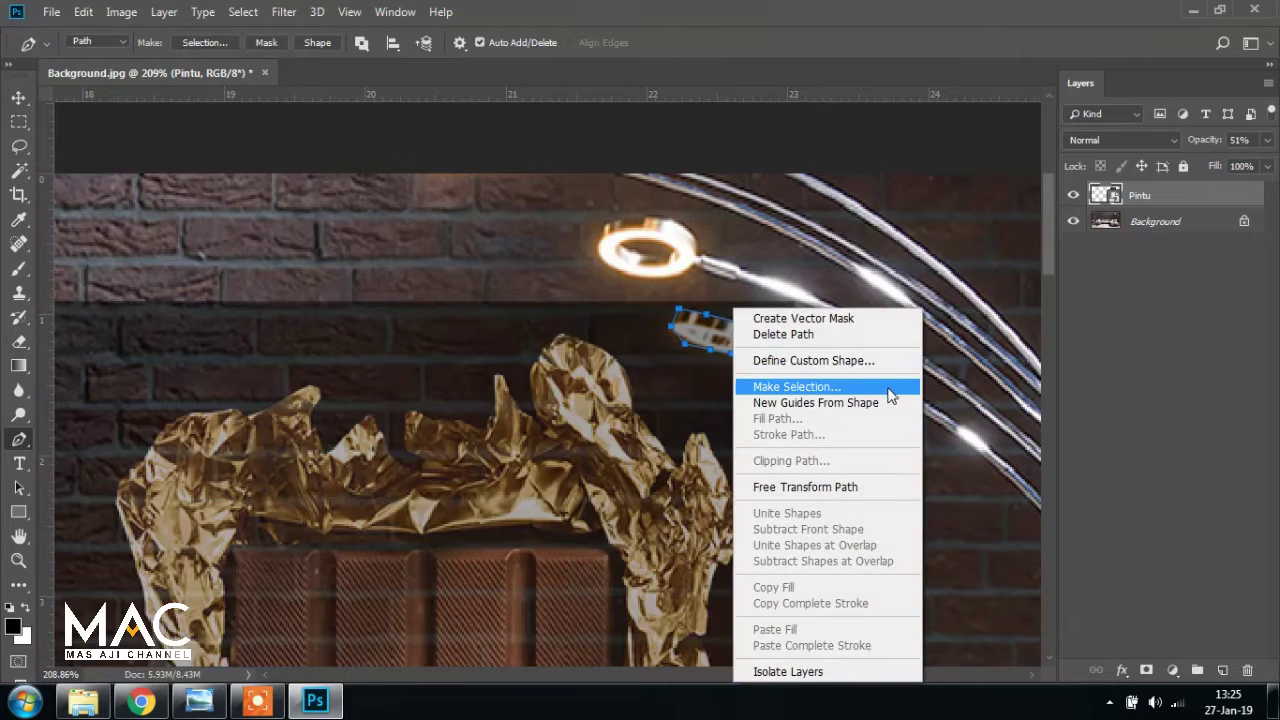
{"action": "left_click", "coordinate": [847, 387]}
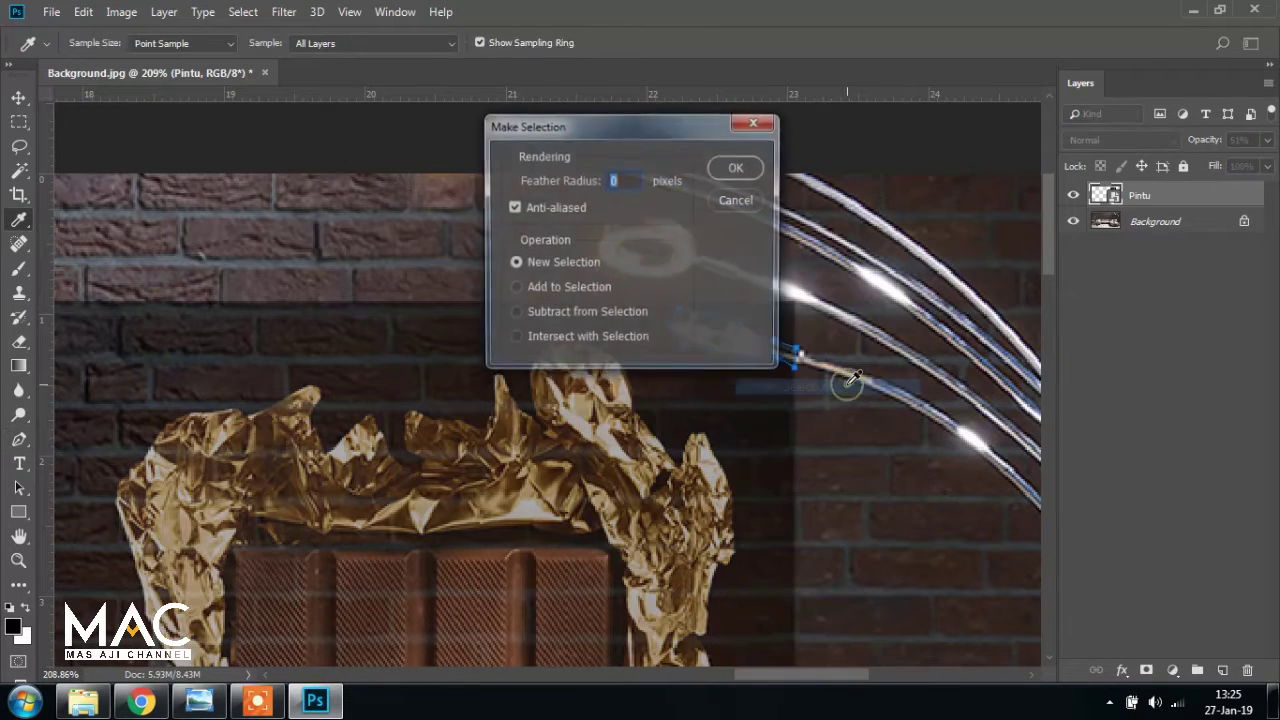
{"action": "left_click", "coordinate": [576, 288]}
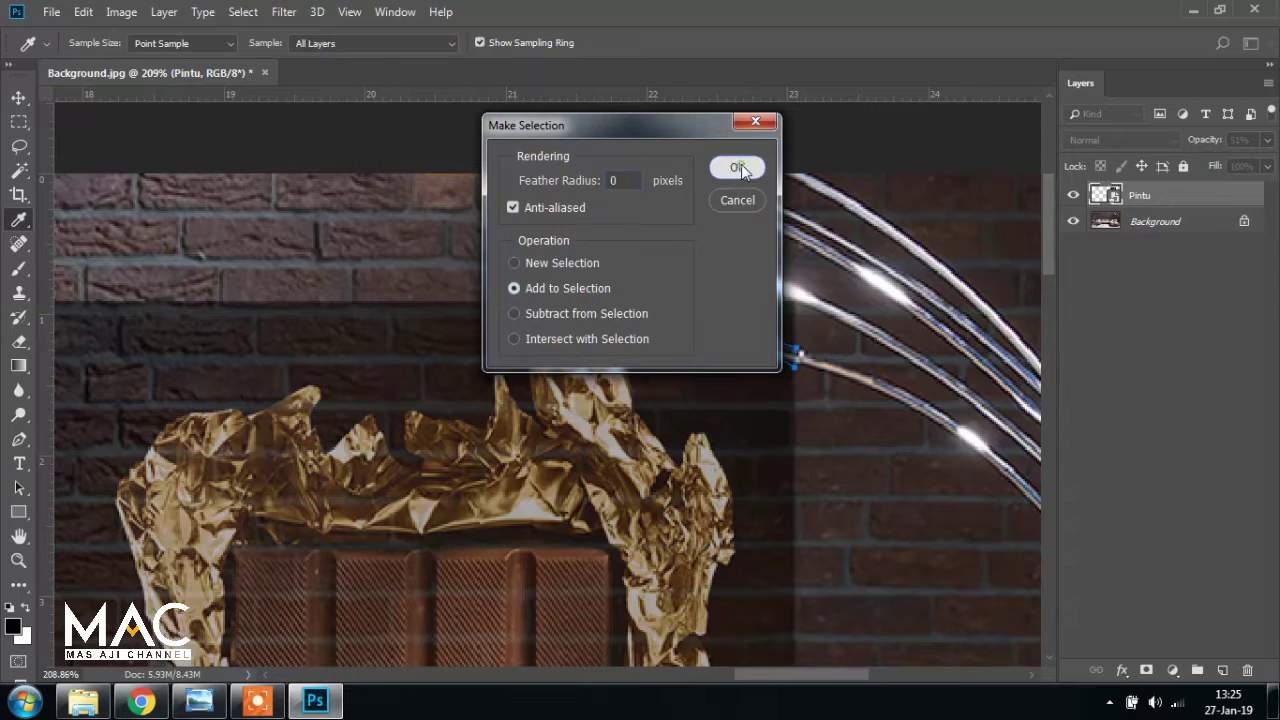
{"action": "left_click", "coordinate": [737, 168]}
{"action": "scroll", "coordinate": [752, 462], "scroll_direction": "down", "scroll_amount": 10}
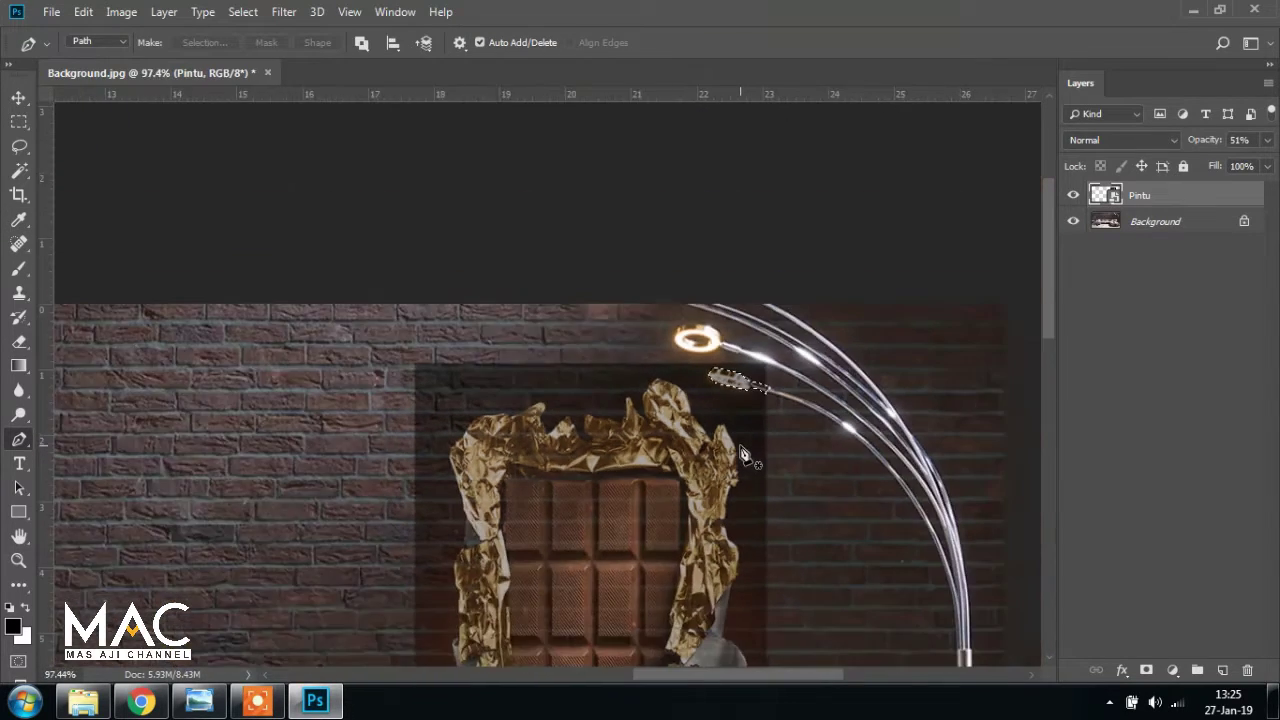
{"action": "scroll", "coordinate": [678, 617], "scroll_direction": "down", "scroll_amount": 5}
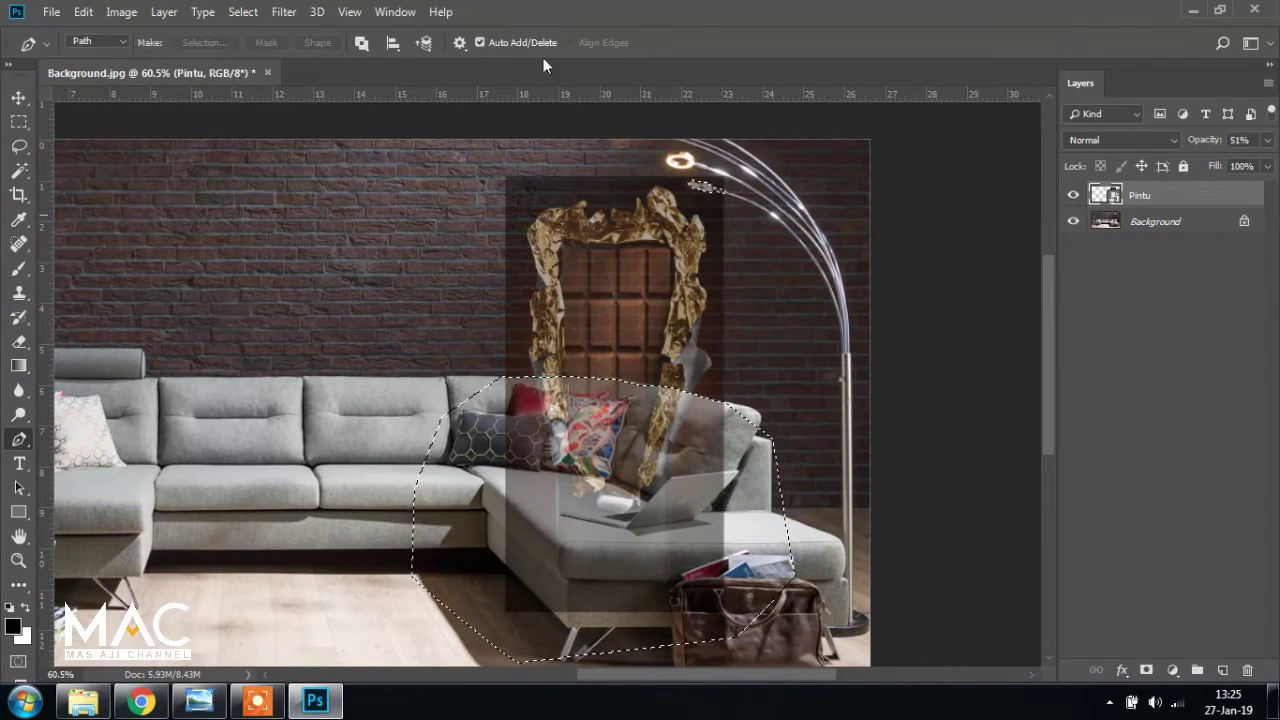
{"action": "left_click", "coordinate": [242, 12]}
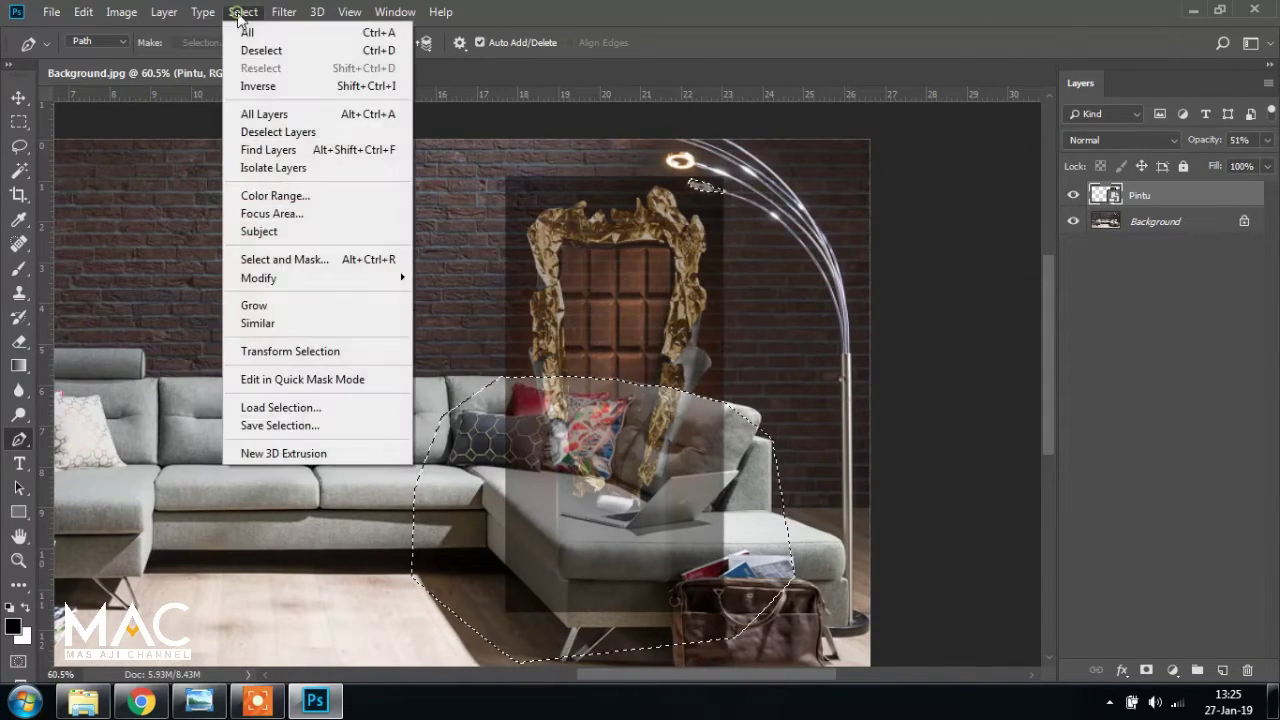
{"action": "left_click", "coordinate": [277, 88]}
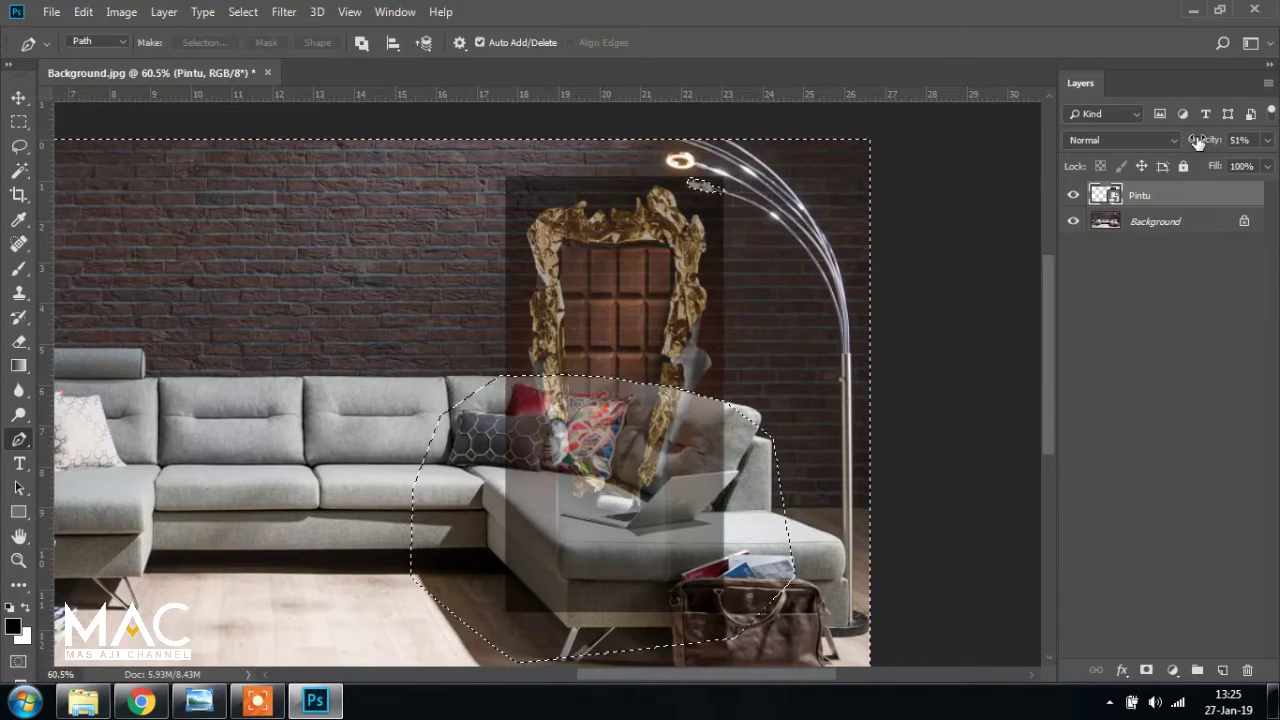
Restore the Pintu layer's opacity to 100% and give it a layer mask made from the inverted selection
{"action": "left_click_drag", "start_coordinate": [1197, 142], "coordinate": [1273, 143]}
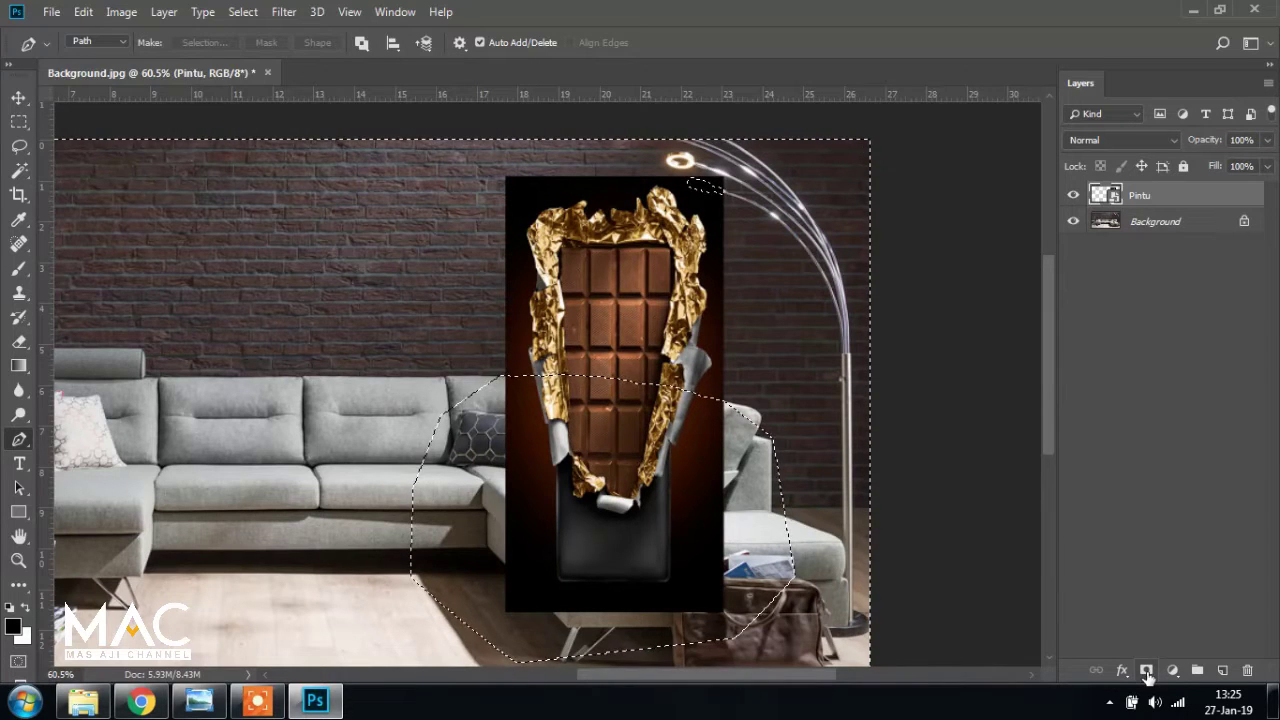
{"action": "left_click", "coordinate": [1147, 672]}
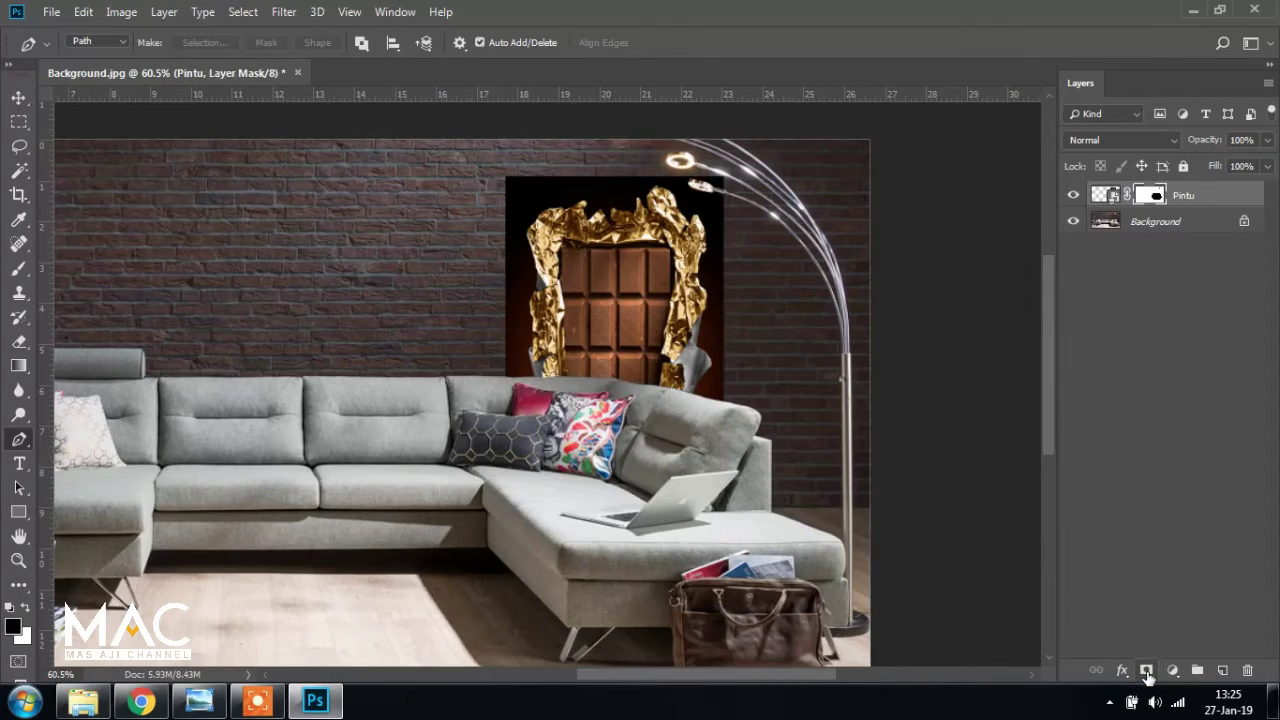
{"action": "left_click", "coordinate": [18, 97]}
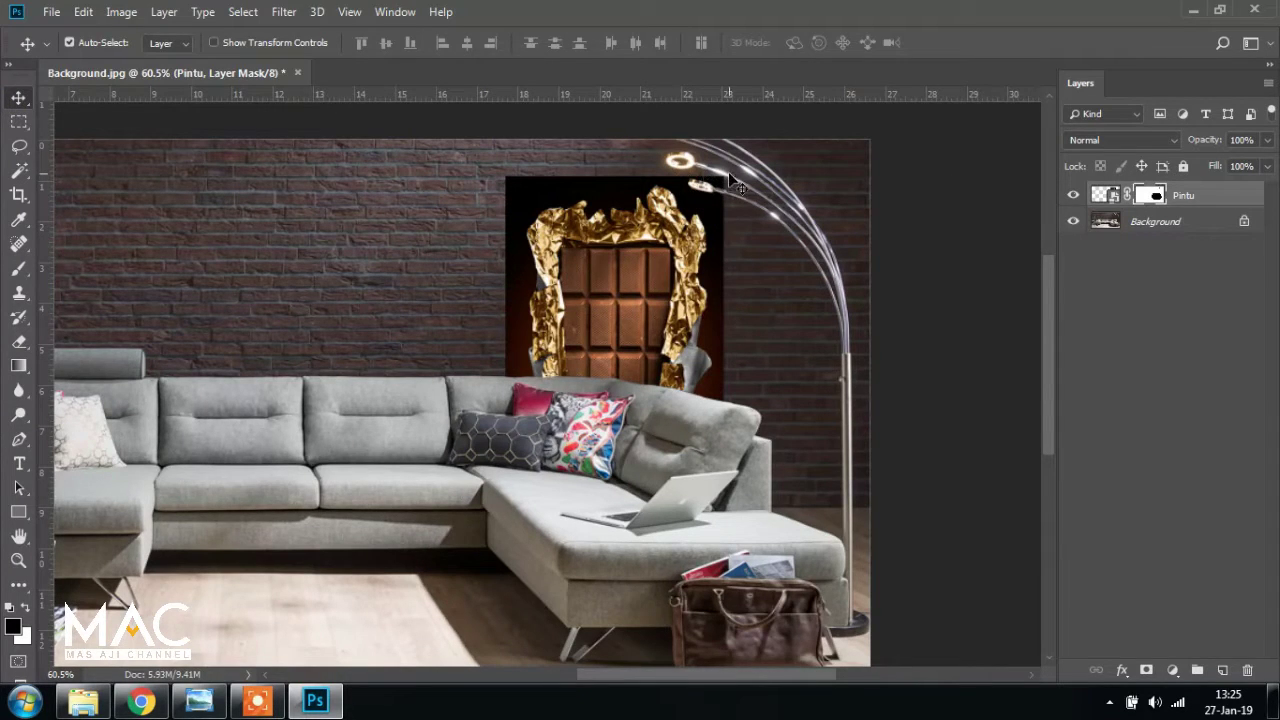
Check the door in the partiel meuble reference in Windows Photo Viewer and add a Drop Shadow with 100% opacity to the Pintu layer in Photoshop
{"action": "left_click", "coordinate": [200, 700]}
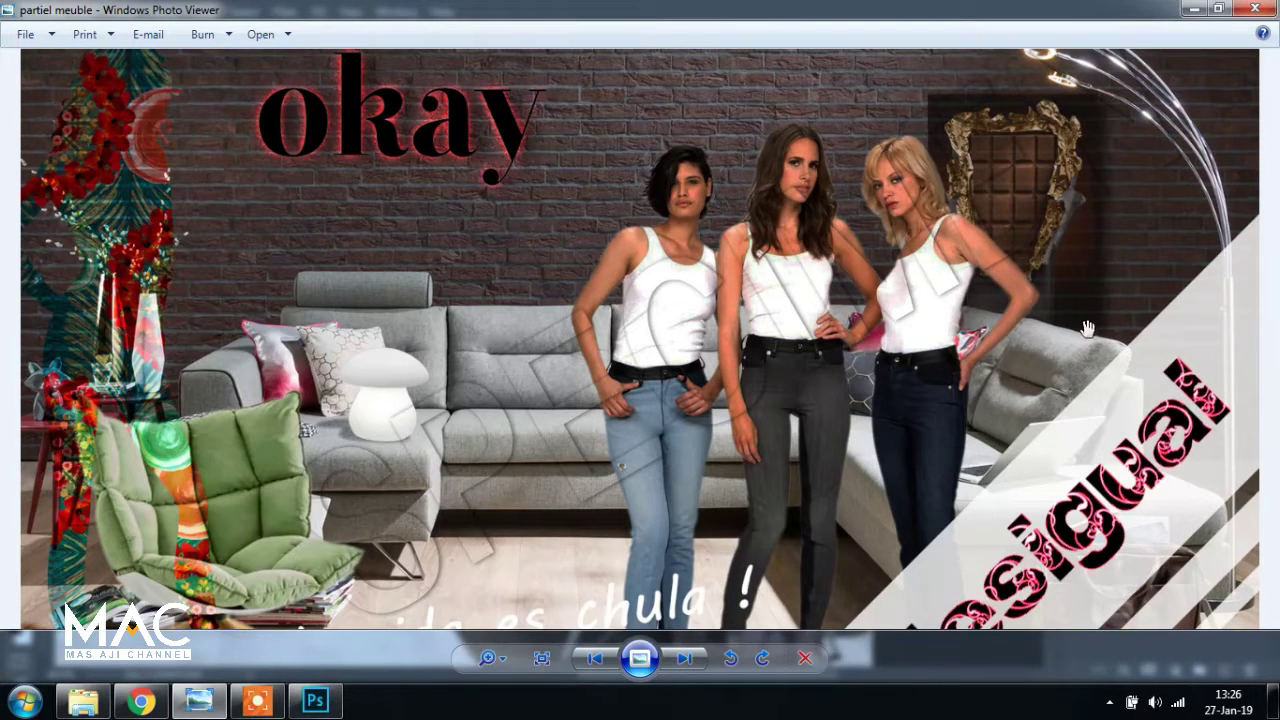
{"action": "left_click", "coordinate": [315, 700]}
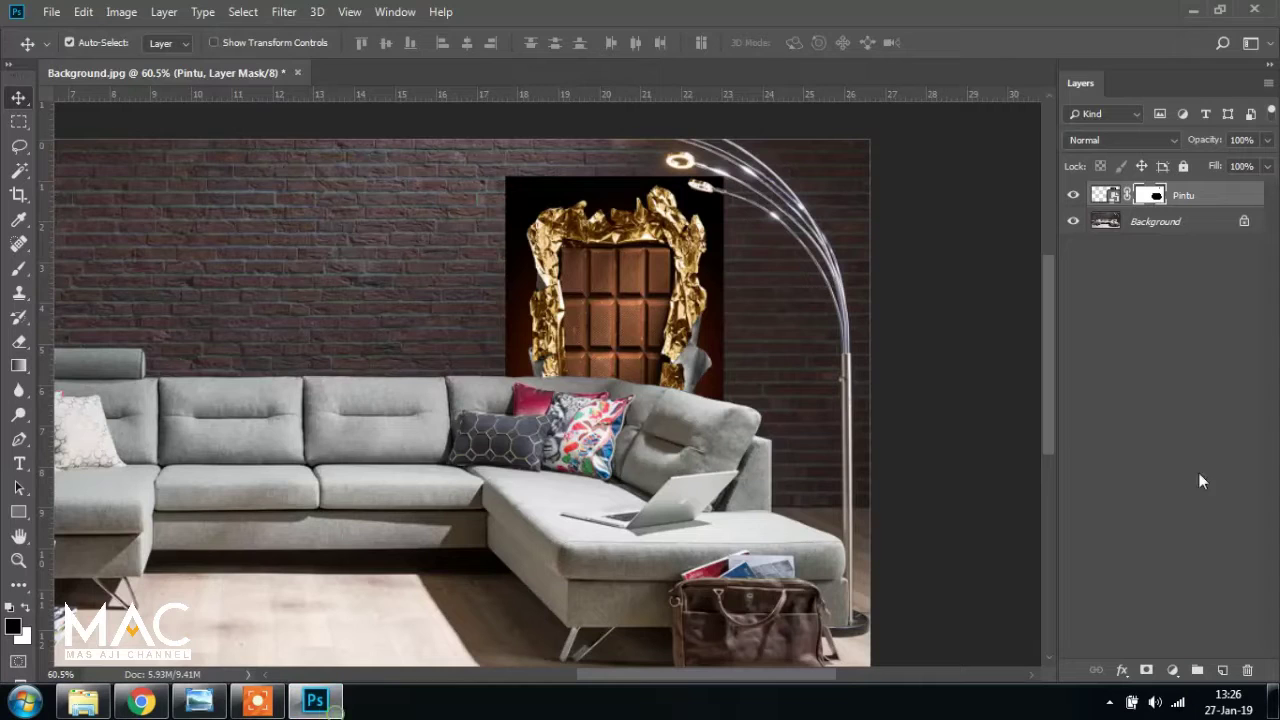
{"action": "left_click", "coordinate": [1122, 670]}
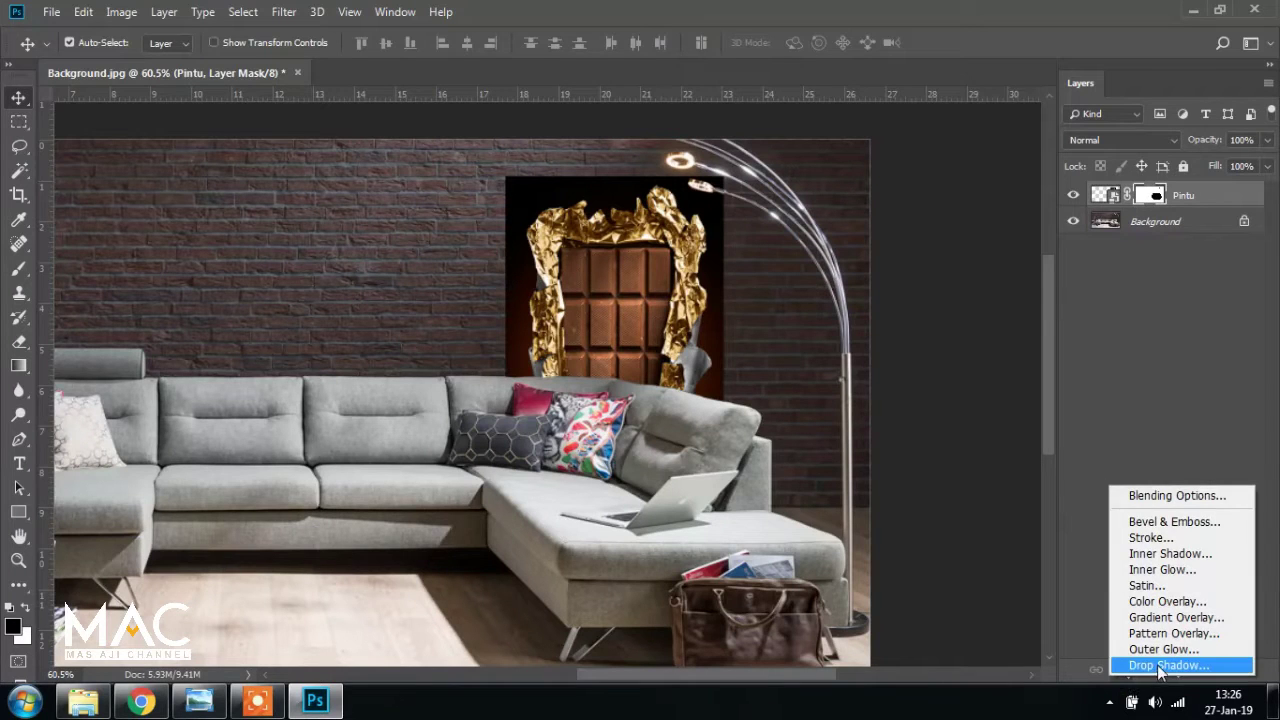
{"action": "left_click", "coordinate": [1160, 666]}
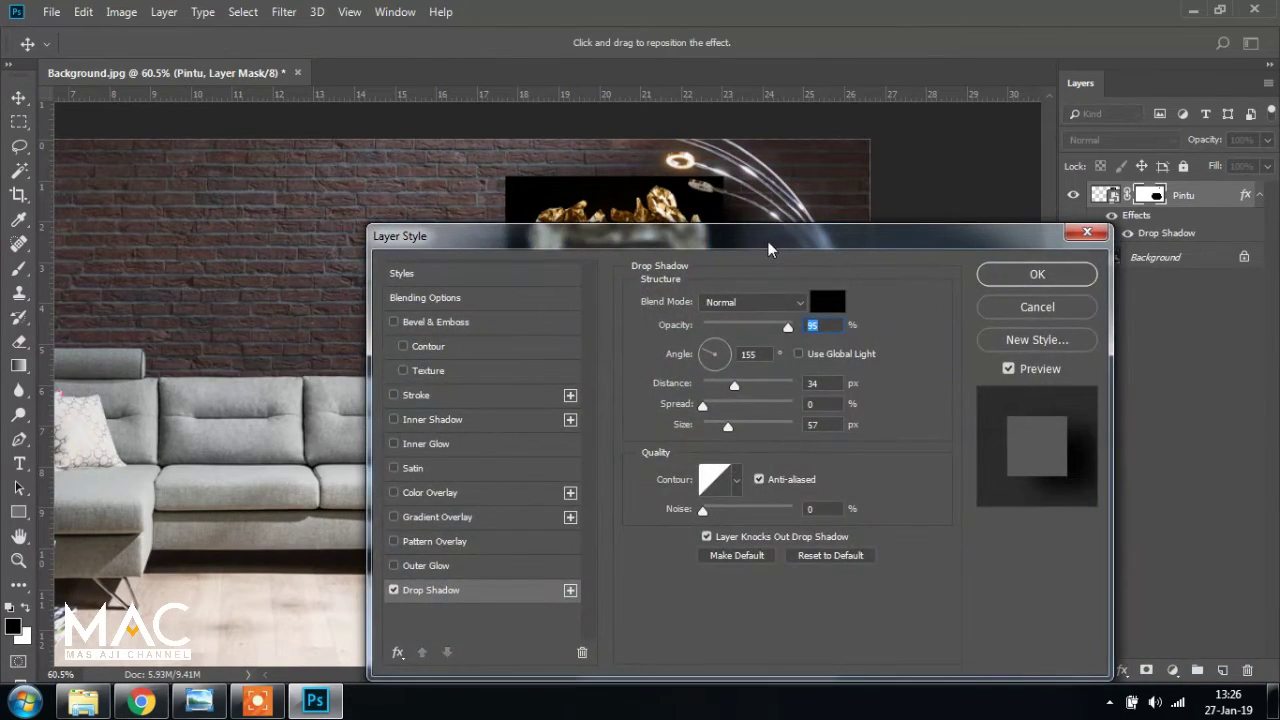
{"action": "left_click_drag", "start_coordinate": [768, 241], "coordinate": [1167, 236]}
{"action": "left_click_drag", "start_coordinate": [1233, 328], "coordinate": [1236, 328]}
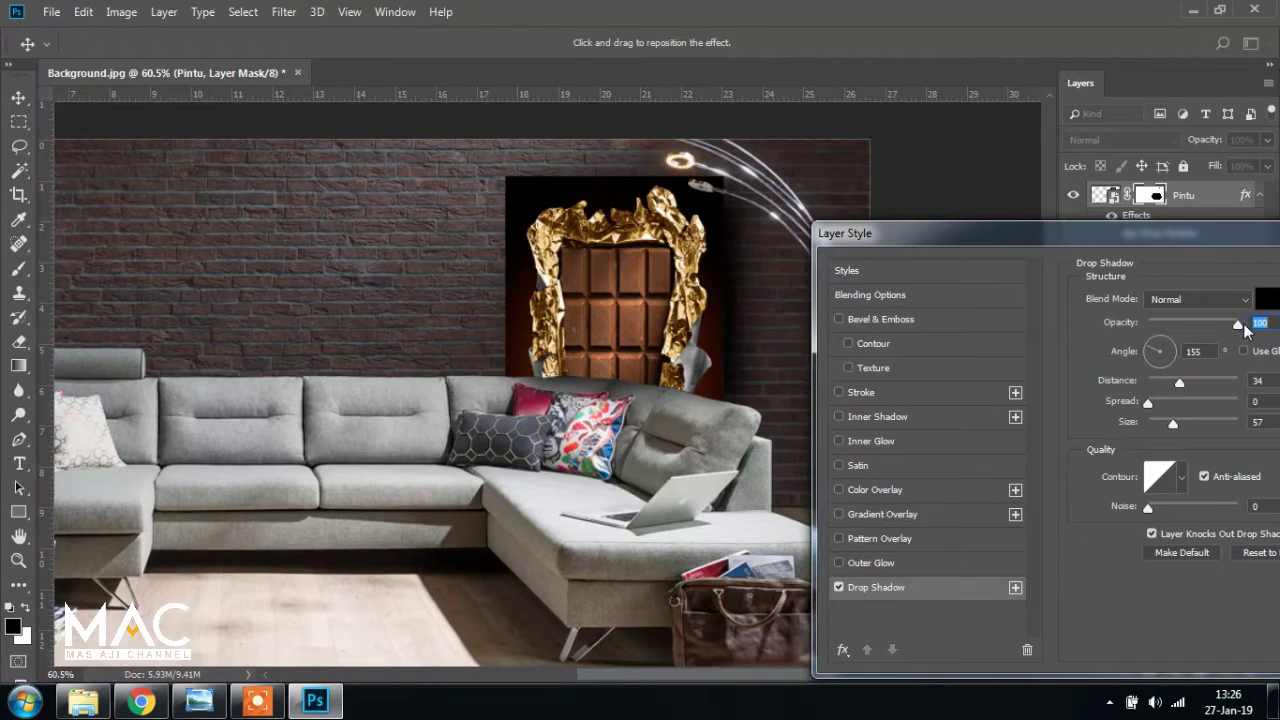
Adjust the Pintu drop shadow to an angle of -171°, a distance of 32 px and a size of 35 px, and apply it
{"action": "left_click_drag", "start_coordinate": [678, 275], "coordinate": [674, 263]}
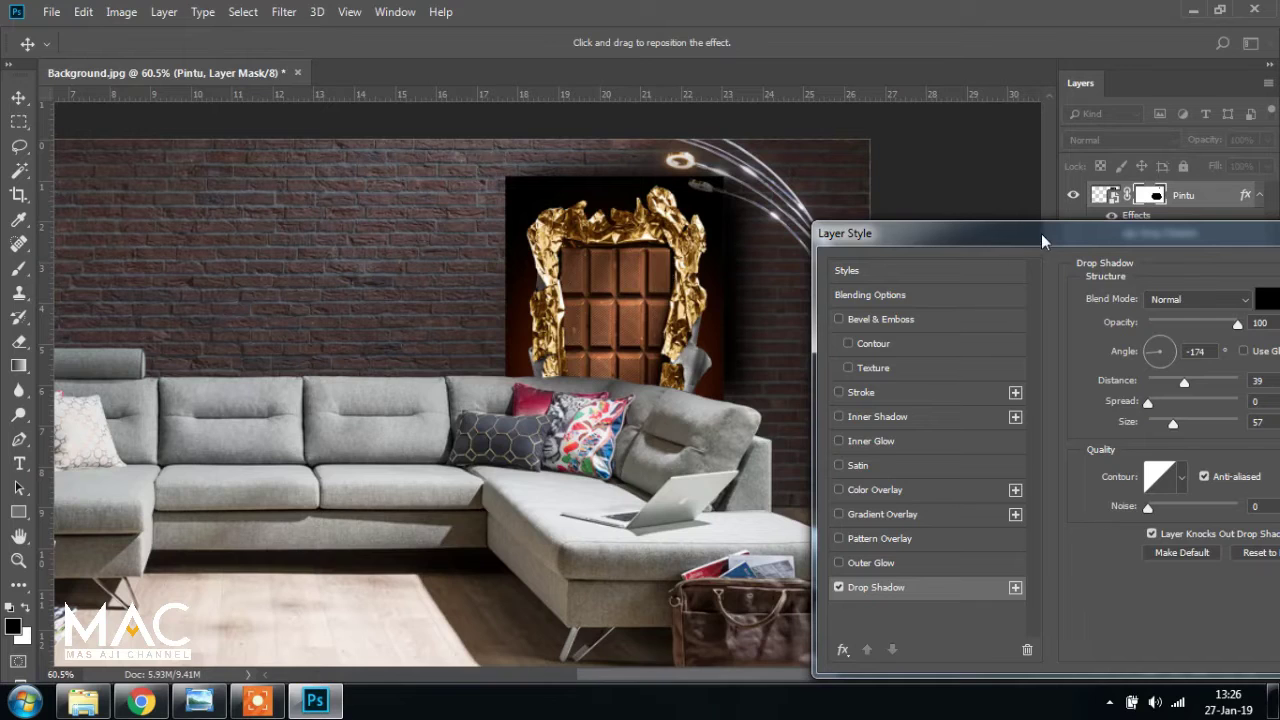
{"action": "left_click_drag", "start_coordinate": [1041, 233], "coordinate": [454, 284]}
{"action": "left_click_drag", "start_coordinate": [633, 279], "coordinate": [934, 308]}
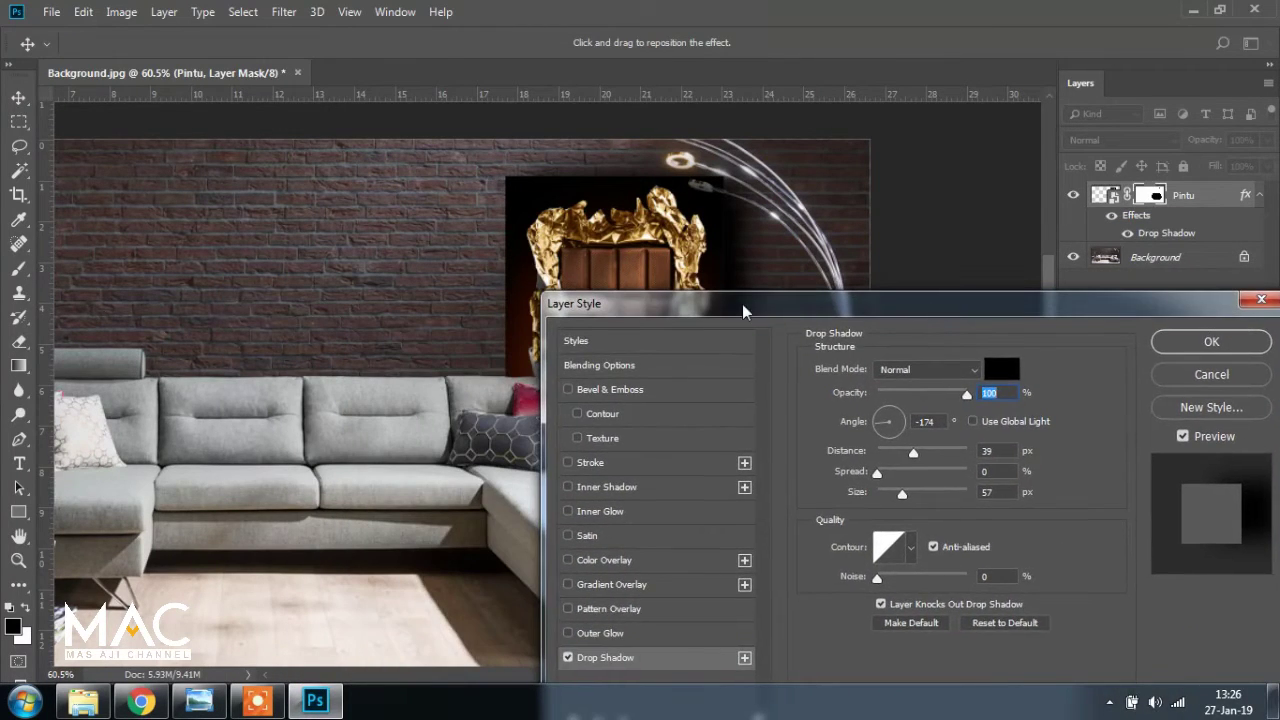
{"action": "left_click_drag", "start_coordinate": [742, 304], "coordinate": [994, 247]}
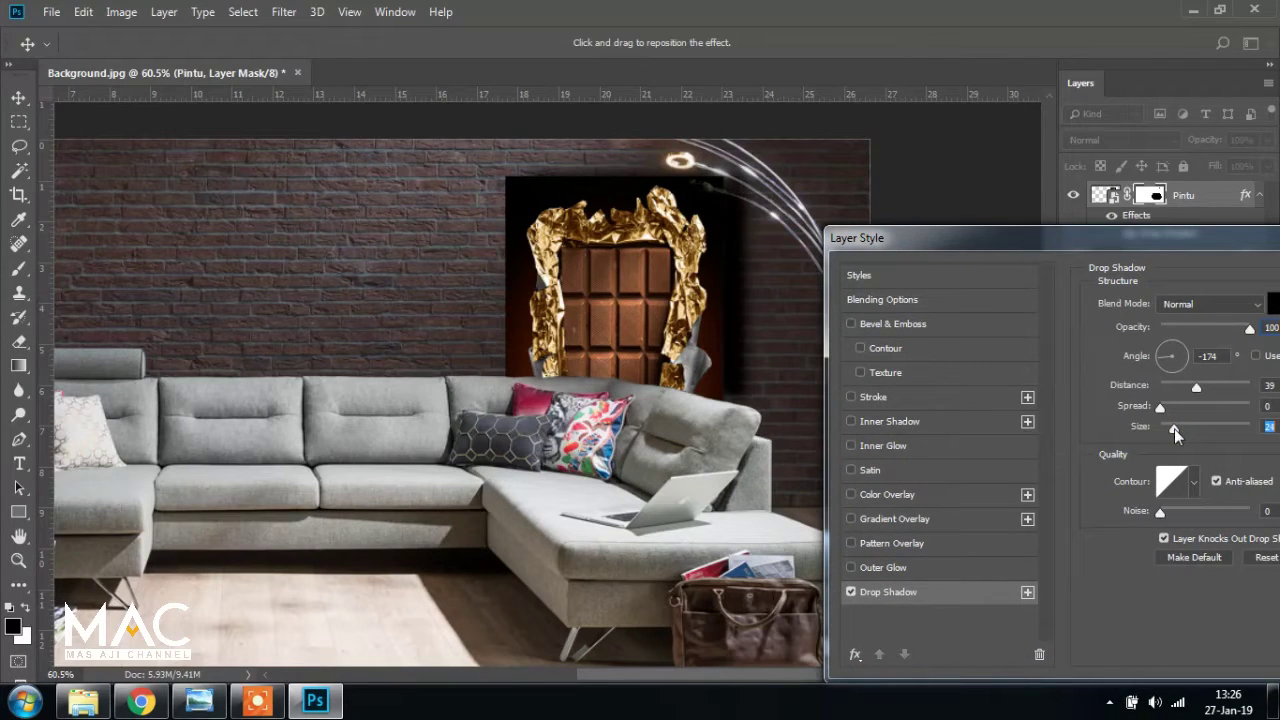
{"action": "left_click_drag", "start_coordinate": [1174, 428], "coordinate": [1184, 388]}
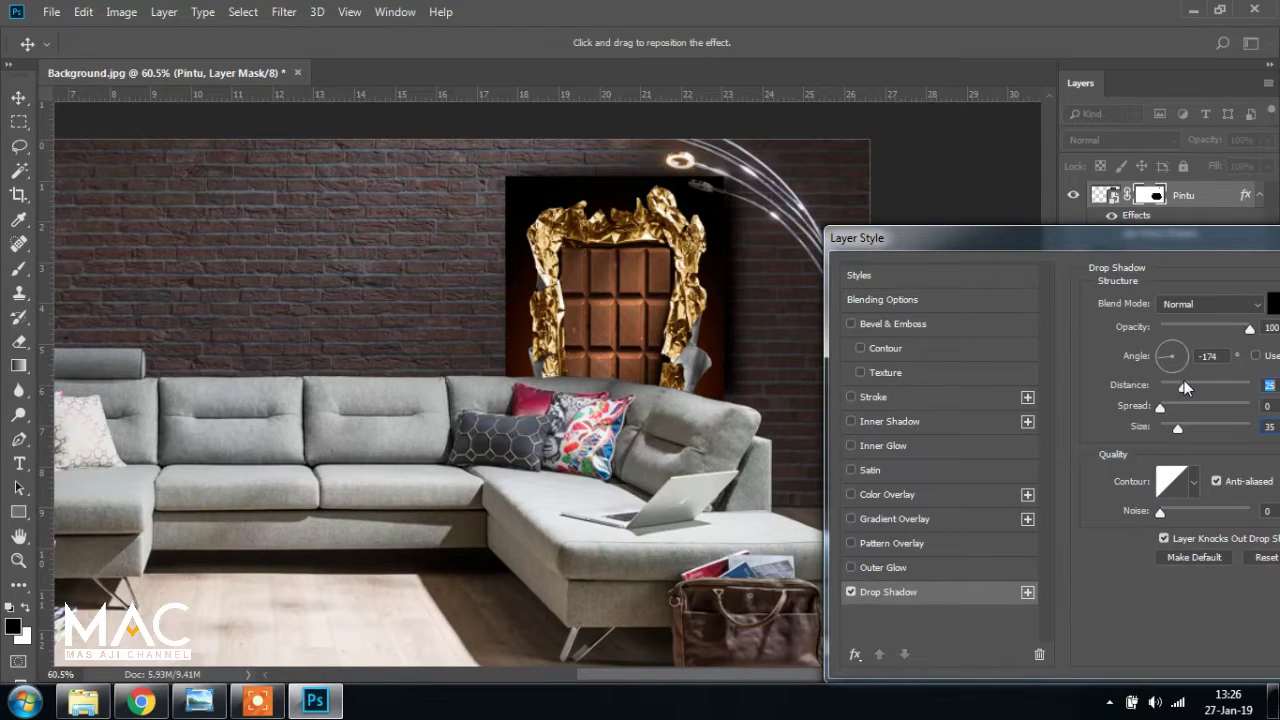
{"action": "left_click_drag", "start_coordinate": [610, 296], "coordinate": [648, 283]}
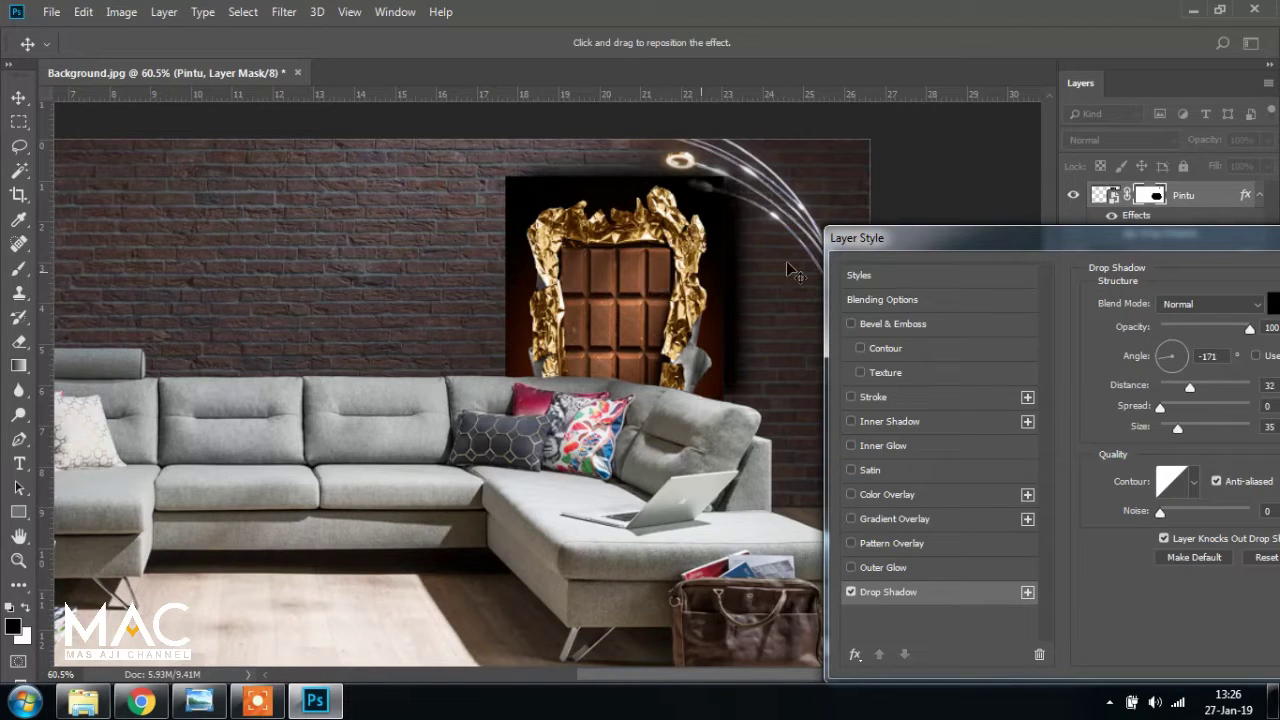
{"action": "left_click_drag", "start_coordinate": [872, 251], "coordinate": [453, 264]}
{"action": "left_click", "coordinate": [1075, 299]}
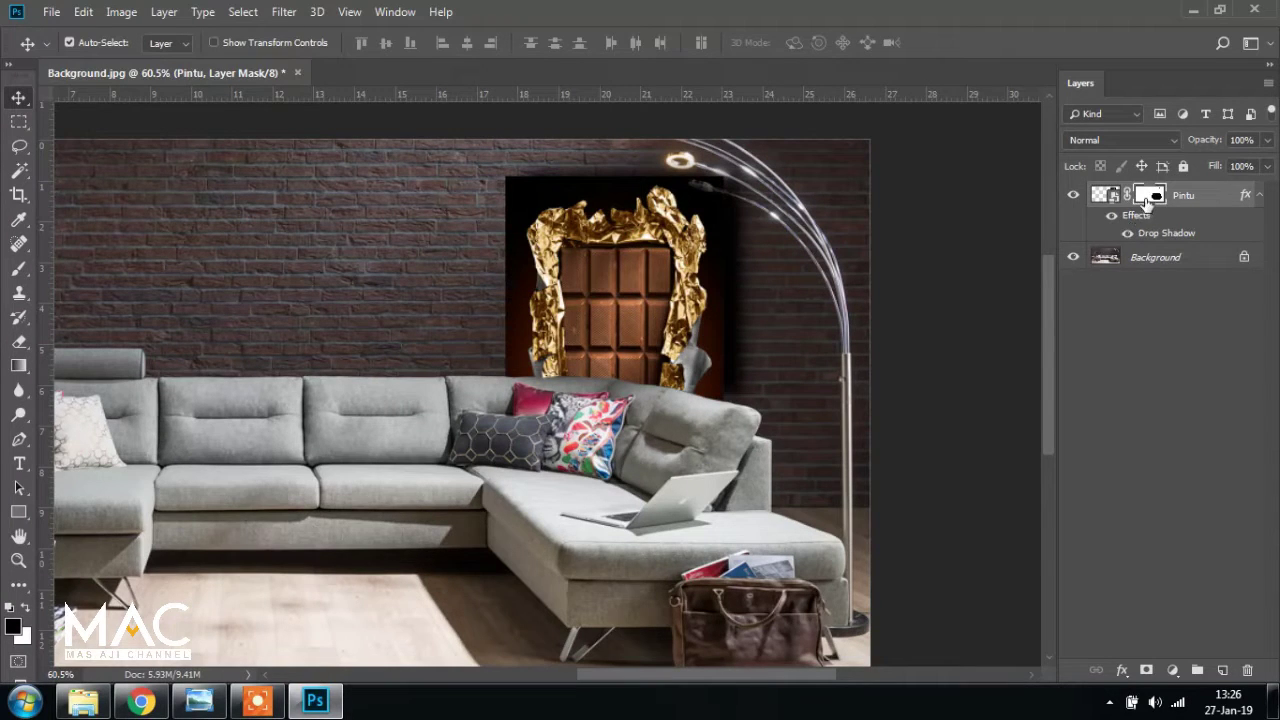
Reopen the Pintu layer's Drop Shadow settings and lower the shadow's opacity to 50%
{"action": "double_click", "coordinate": [1158, 236]}
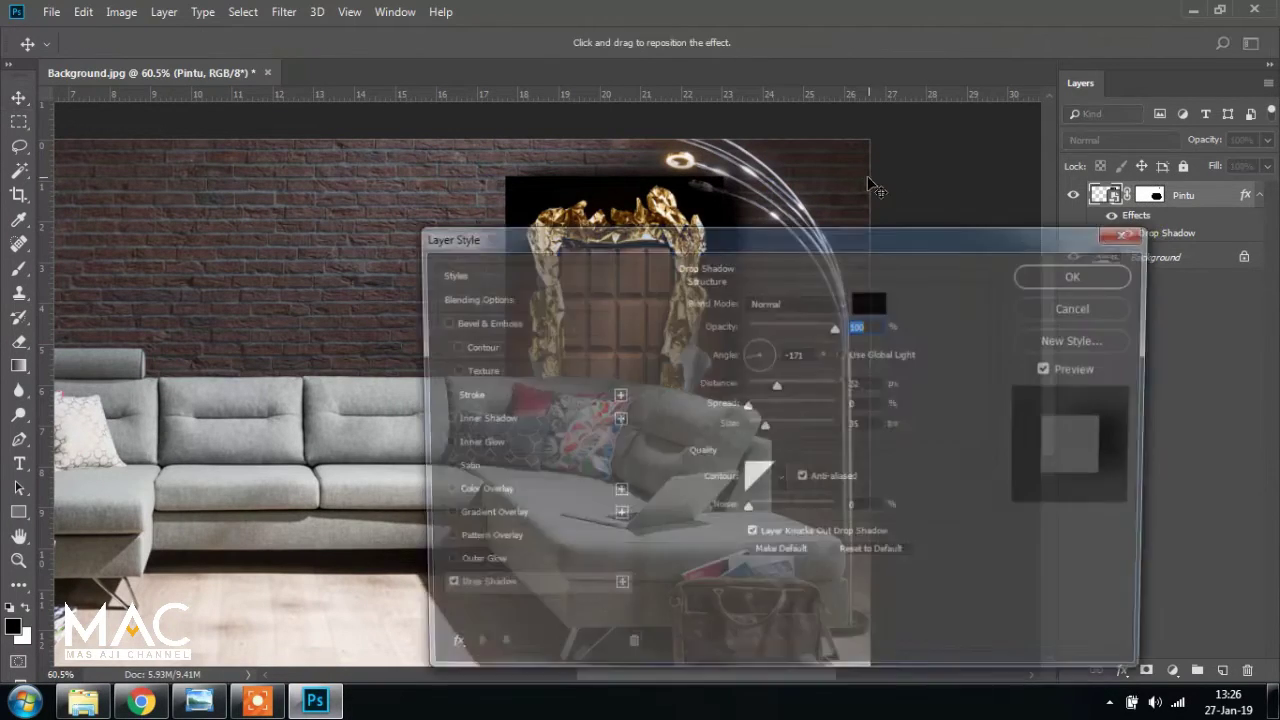
{"action": "left_click_drag", "start_coordinate": [841, 237], "coordinate": [1126, 234]}
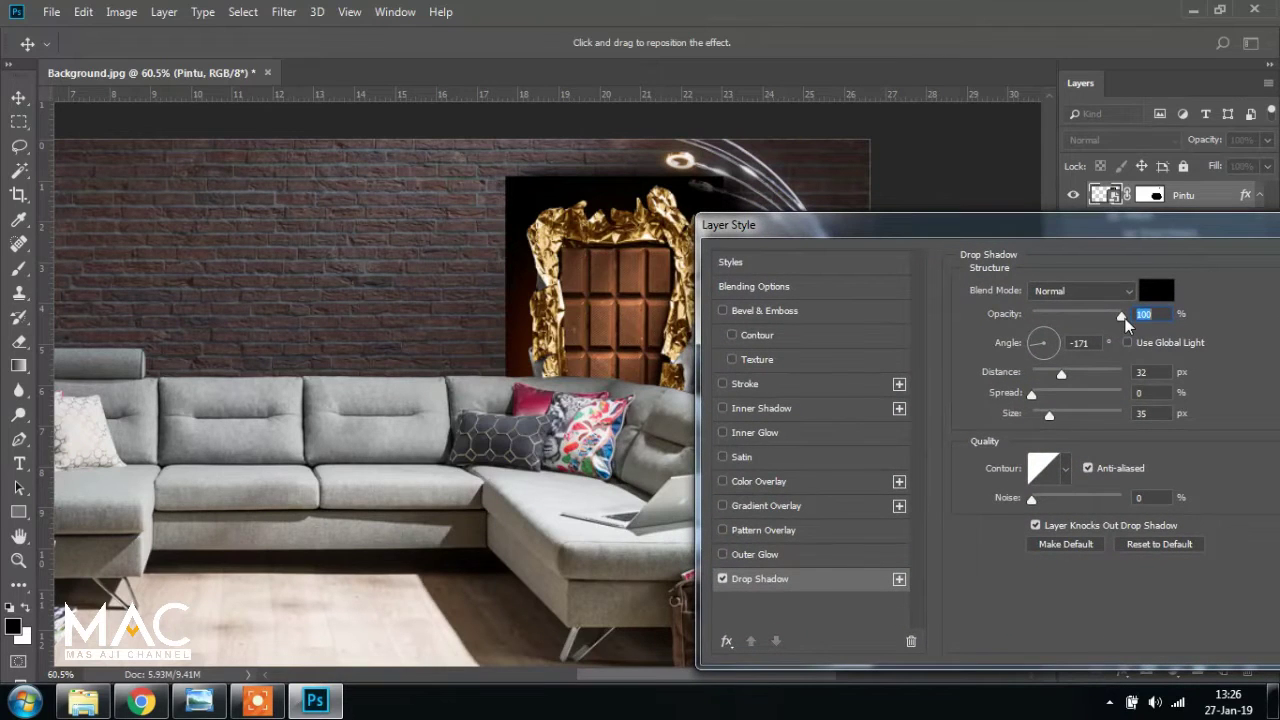
{"action": "left_click_drag", "start_coordinate": [1122, 316], "coordinate": [1077, 316]}
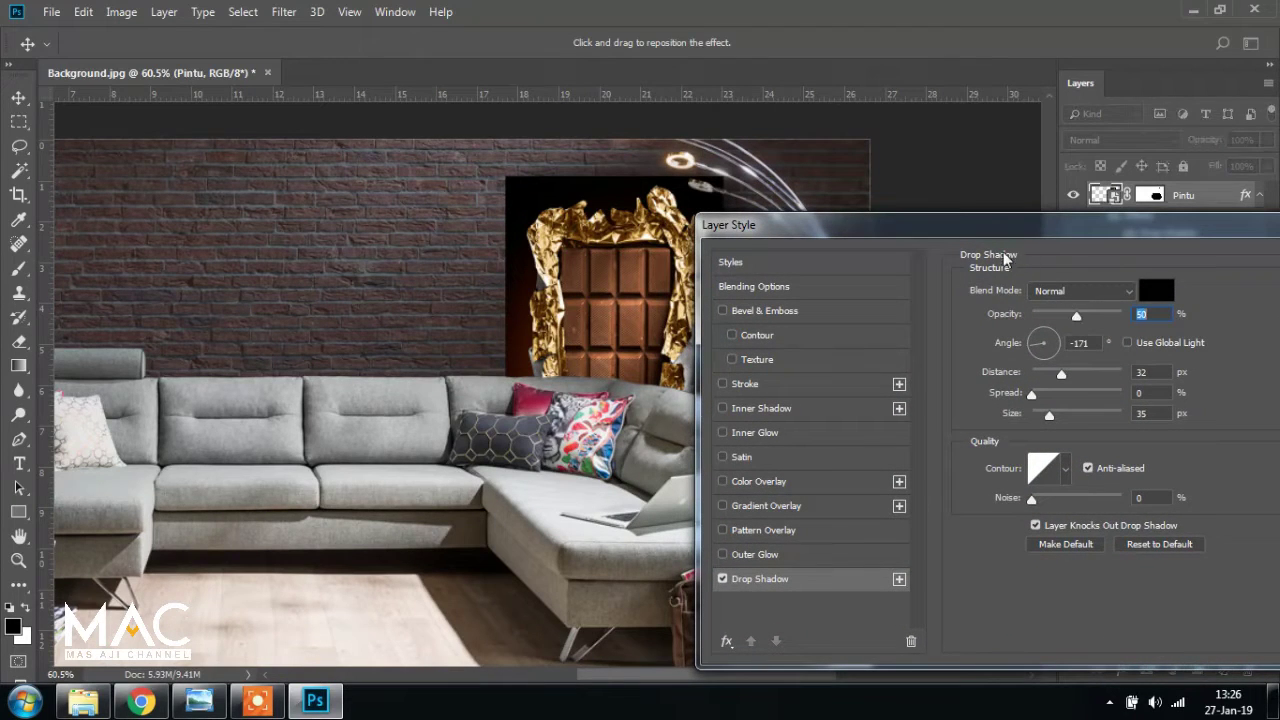
{"action": "left_click_drag", "start_coordinate": [993, 222], "coordinate": [1208, 241]}
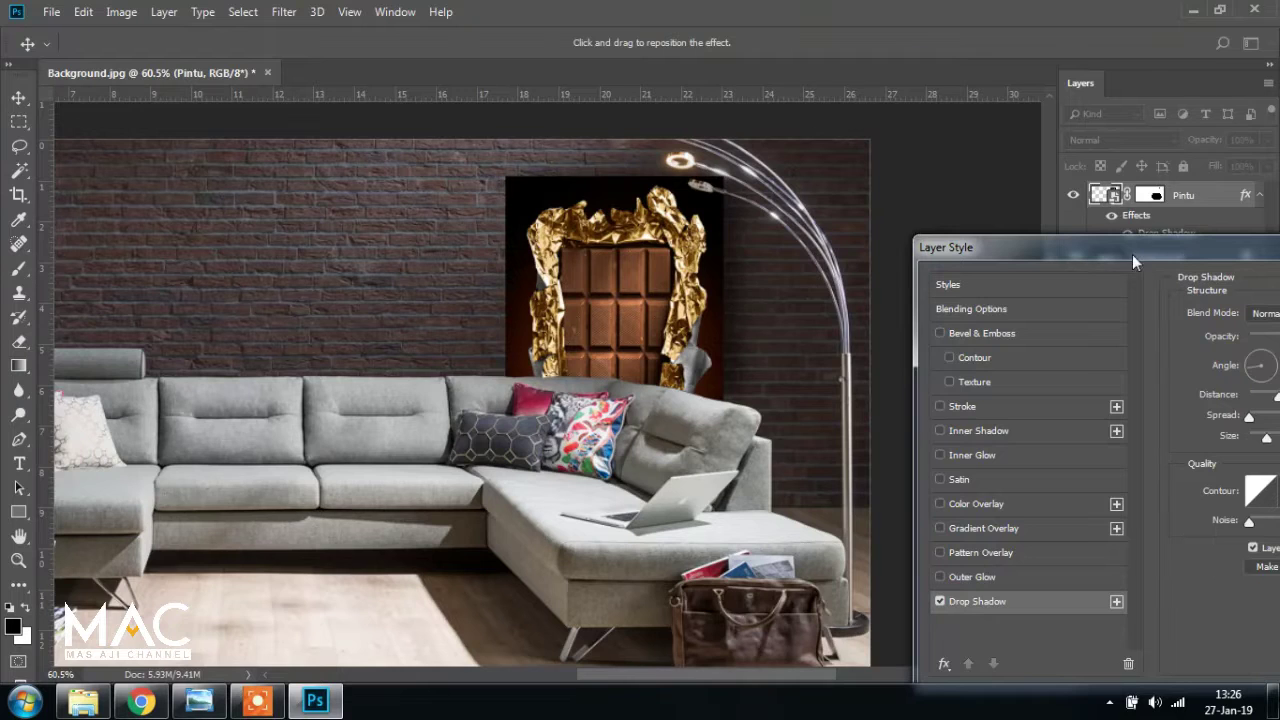
{"action": "left_click_drag", "start_coordinate": [1132, 251], "coordinate": [1048, 229]}
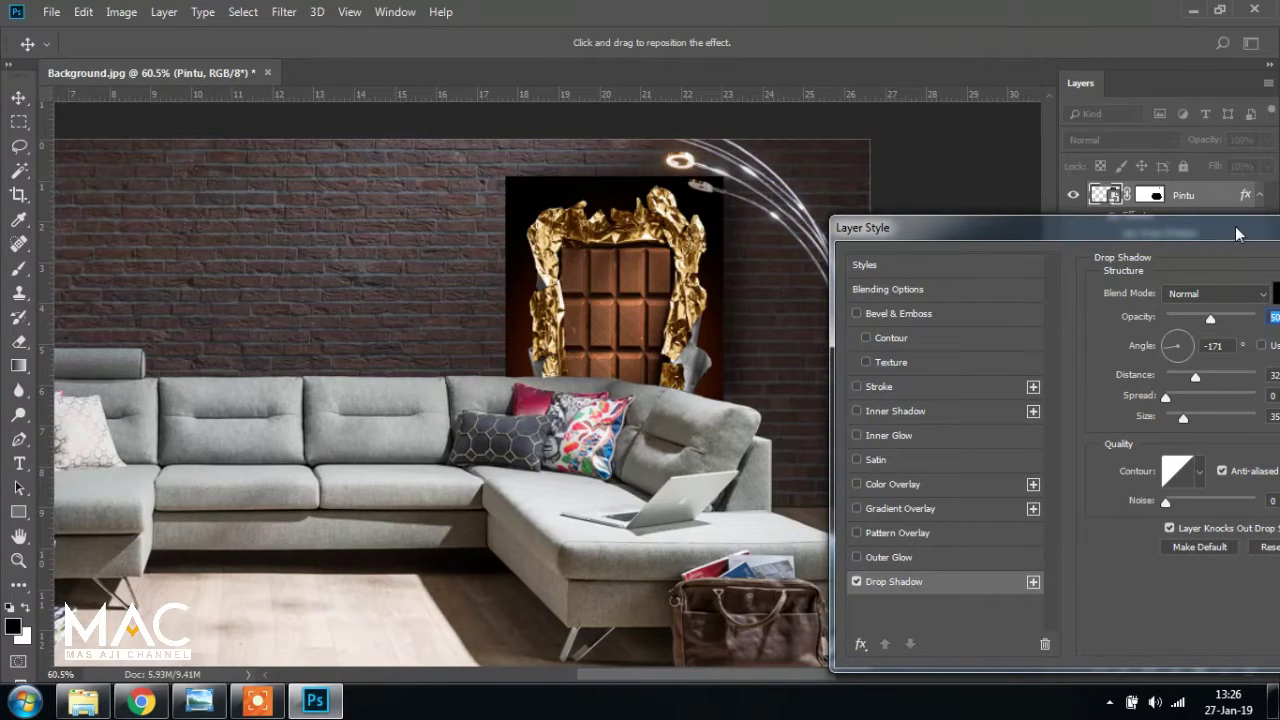
{"action": "left_click_drag", "start_coordinate": [1237, 234], "coordinate": [956, 221]}
{"action": "left_click", "coordinate": [1147, 266]}
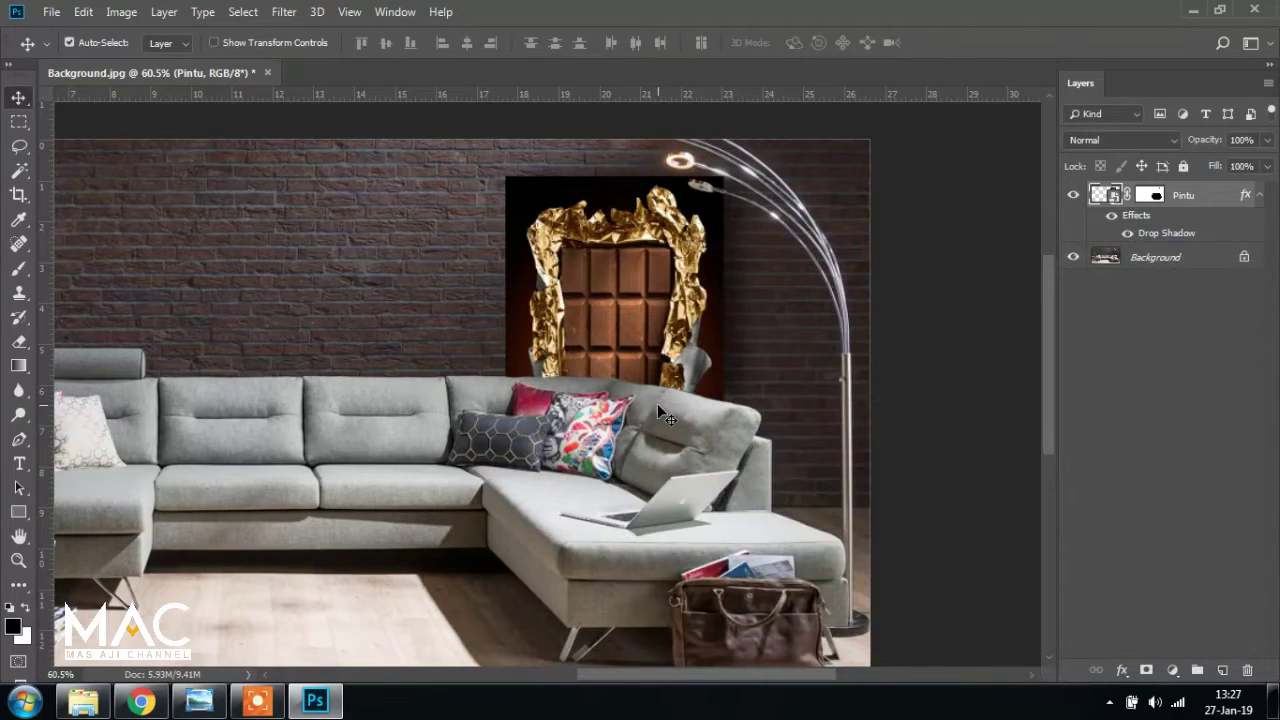
Compare the door with the partiel meuble reference in Windows Photo Viewer and set the Pintu layer's opacity to 75% in Photoshop
{"action": "scroll", "coordinate": [657, 403], "scroll_direction": "down", "scroll_amount": 3}
{"action": "scroll", "coordinate": [657, 403], "scroll_direction": "up", "scroll_amount": 1}
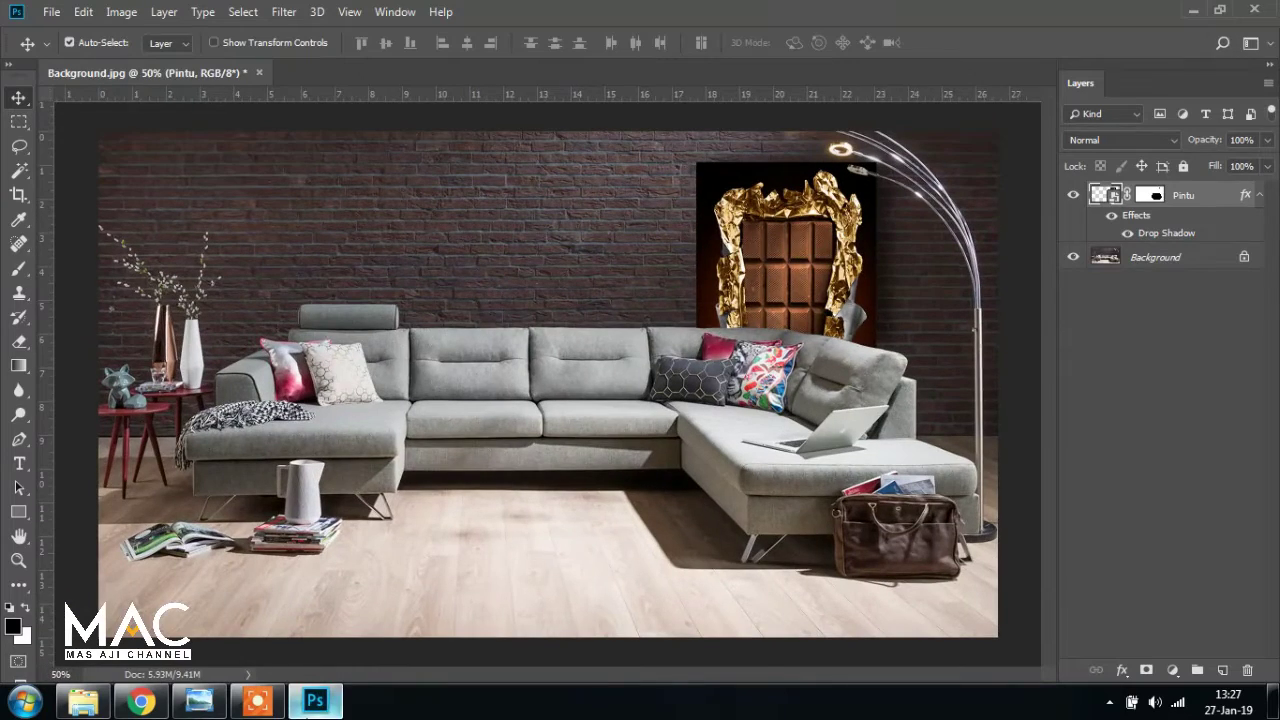
{"action": "left_click", "coordinate": [199, 701]}
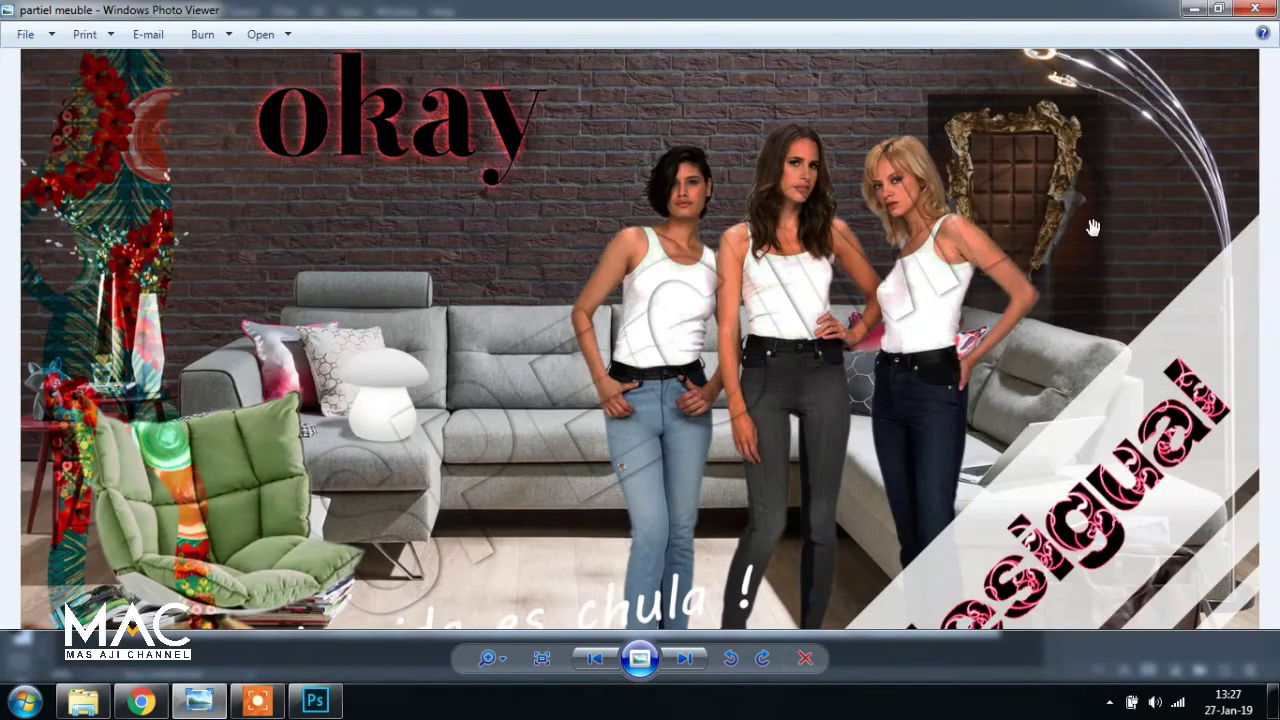
{"action": "scroll", "coordinate": [1093, 228], "scroll_direction": "up", "scroll_amount": 1}
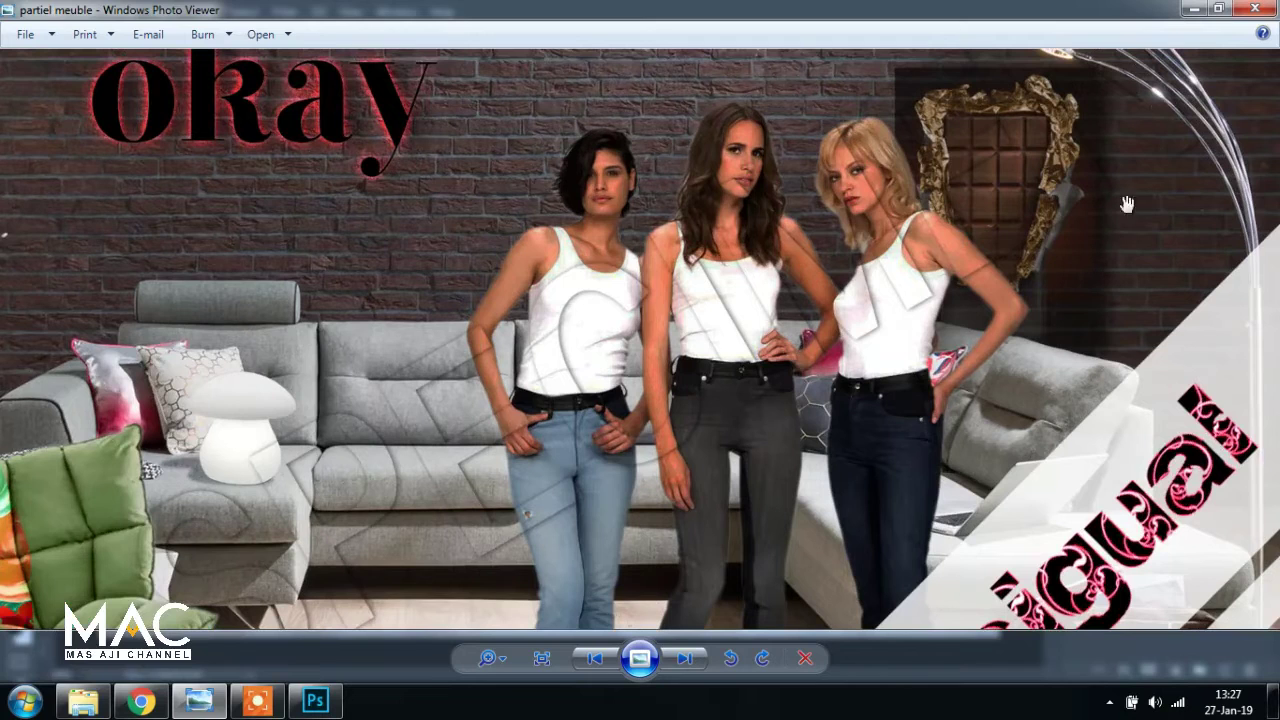
{"action": "left_click", "coordinate": [334, 705]}
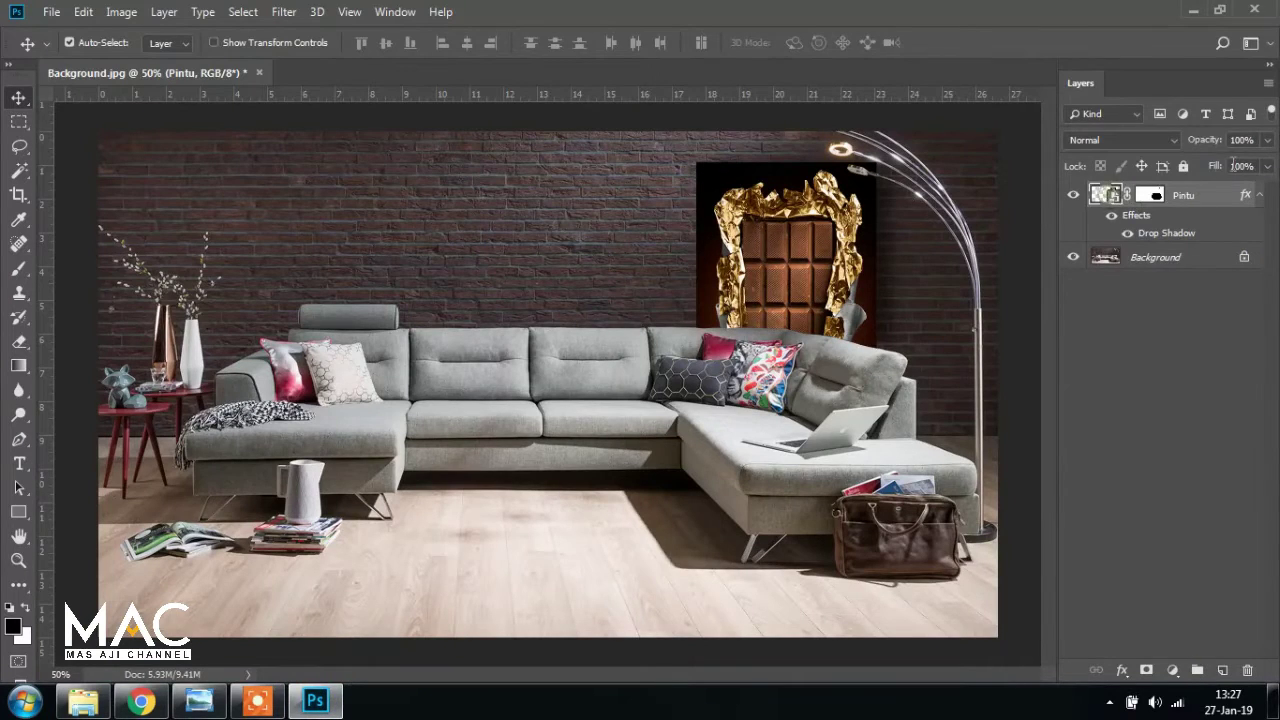
{"action": "type", "text": "75"}
{"action": "key", "text": "Return"}
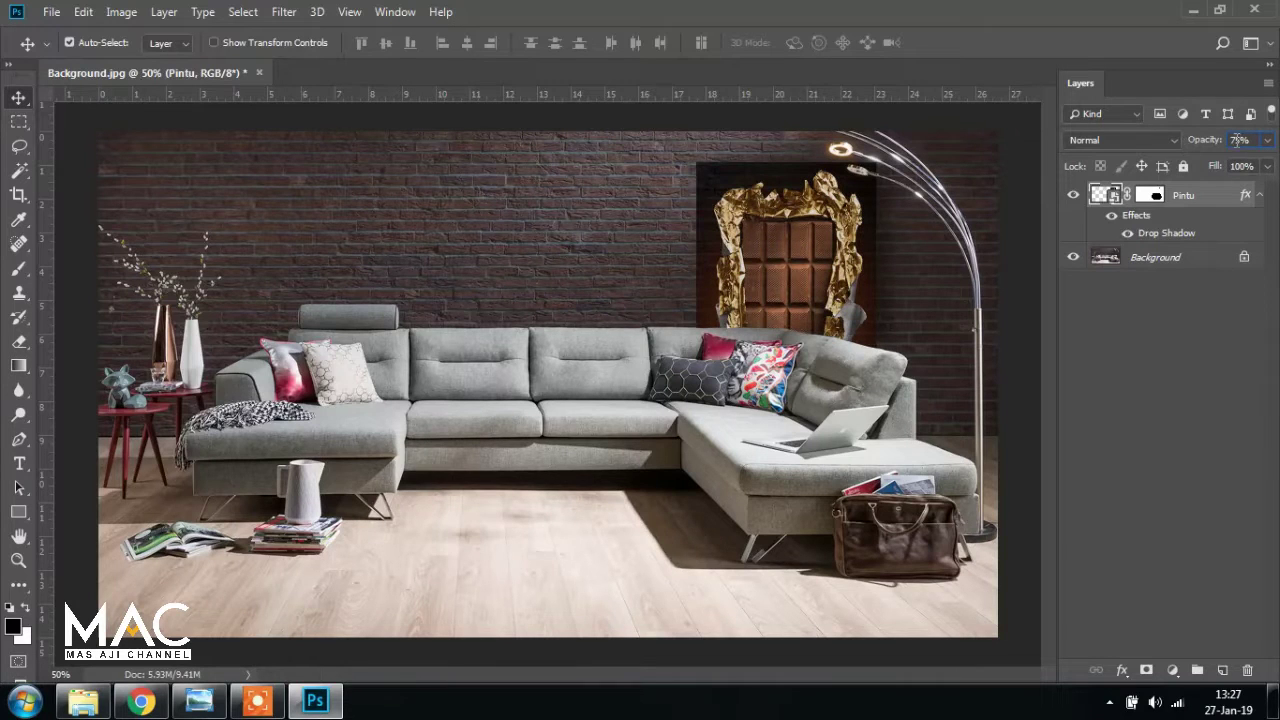
Set the Pintu layer's opacity to 35% and compare the door with the partiel meuble reference in Windows Photo Viewer, returning to Photoshop
{"action": "key", "text": "BackSpace"}
{"action": "type", "text": "35"}
{"action": "key", "text": "Return"}
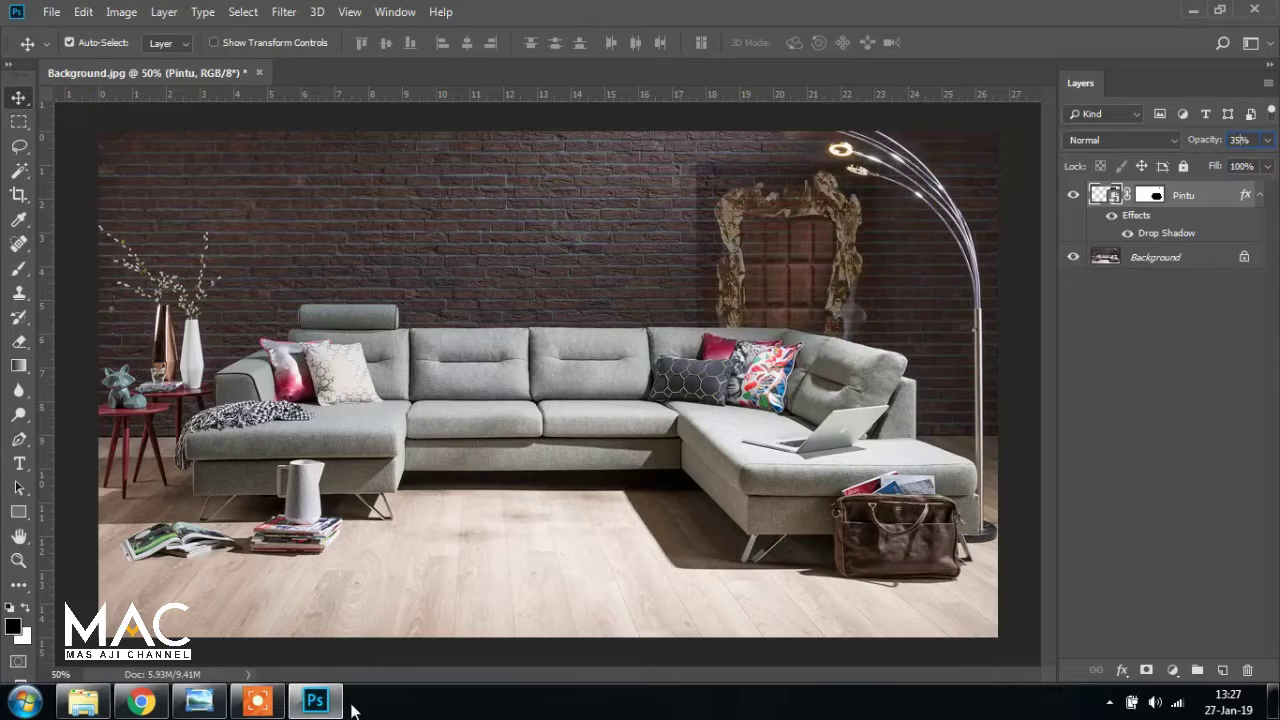
{"action": "left_click", "coordinate": [199, 701]}
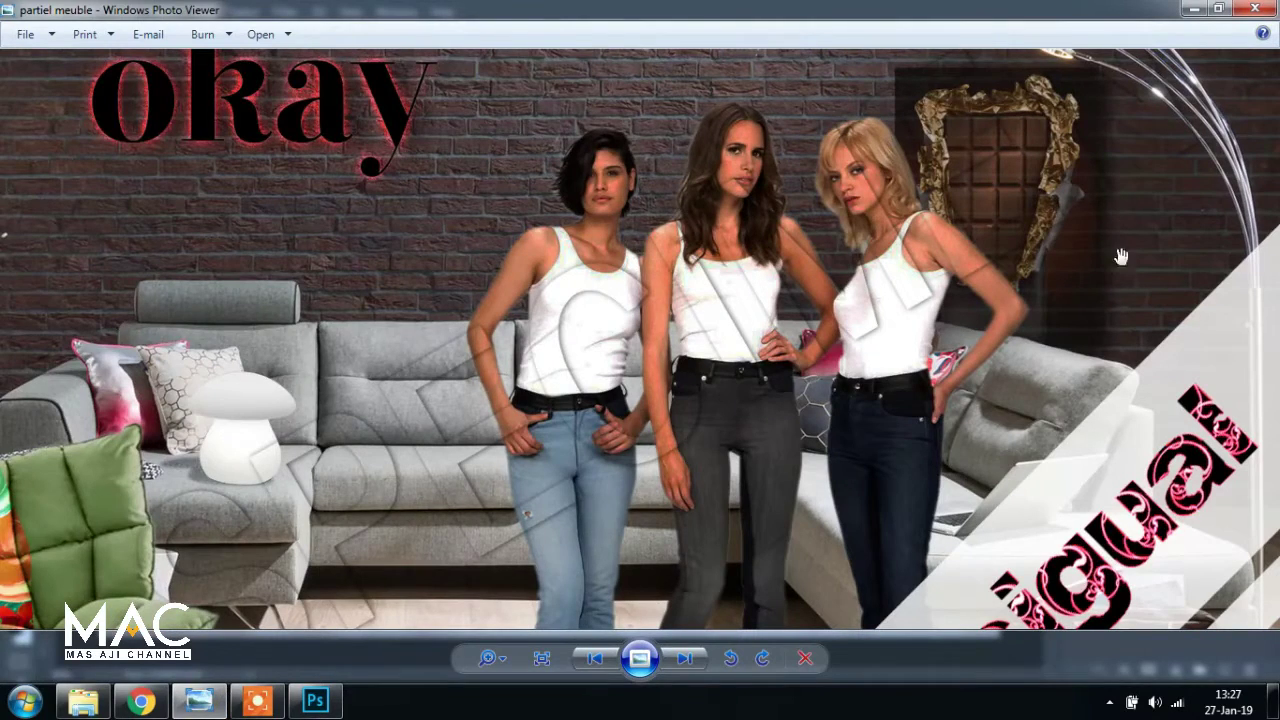
{"action": "left_click", "coordinate": [315, 705]}
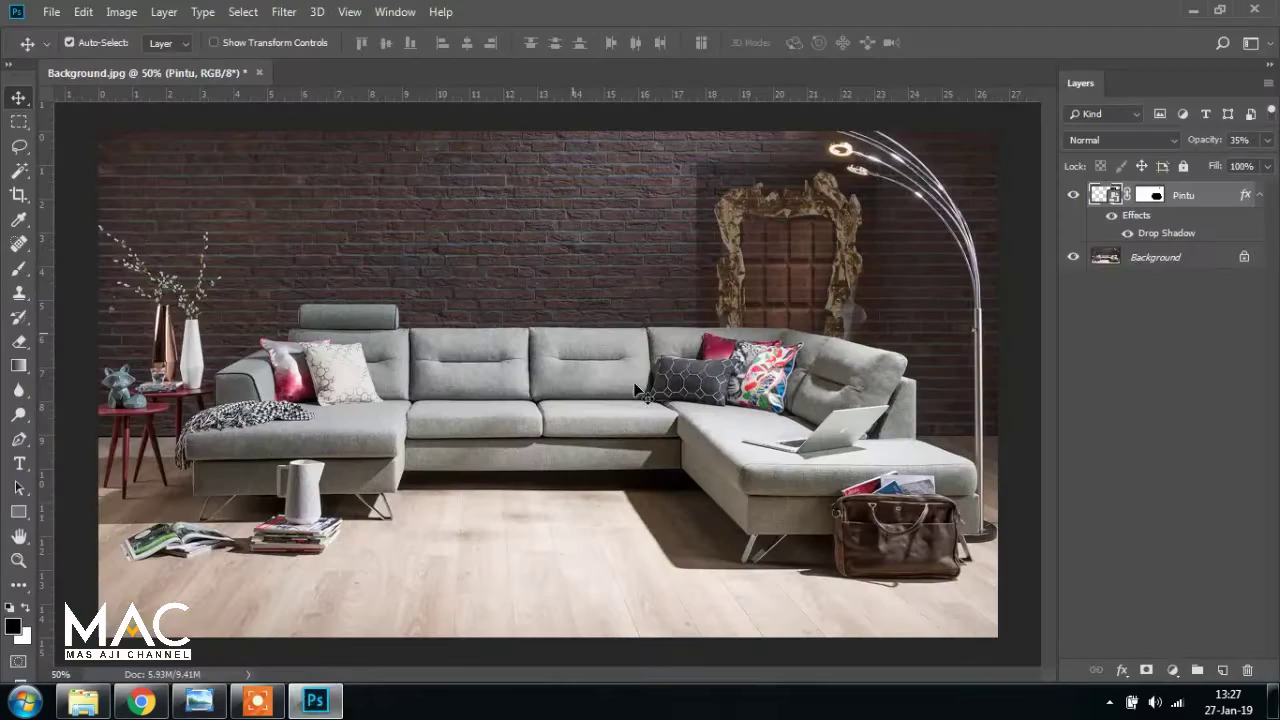
{"action": "left_click", "coordinate": [199, 701]}
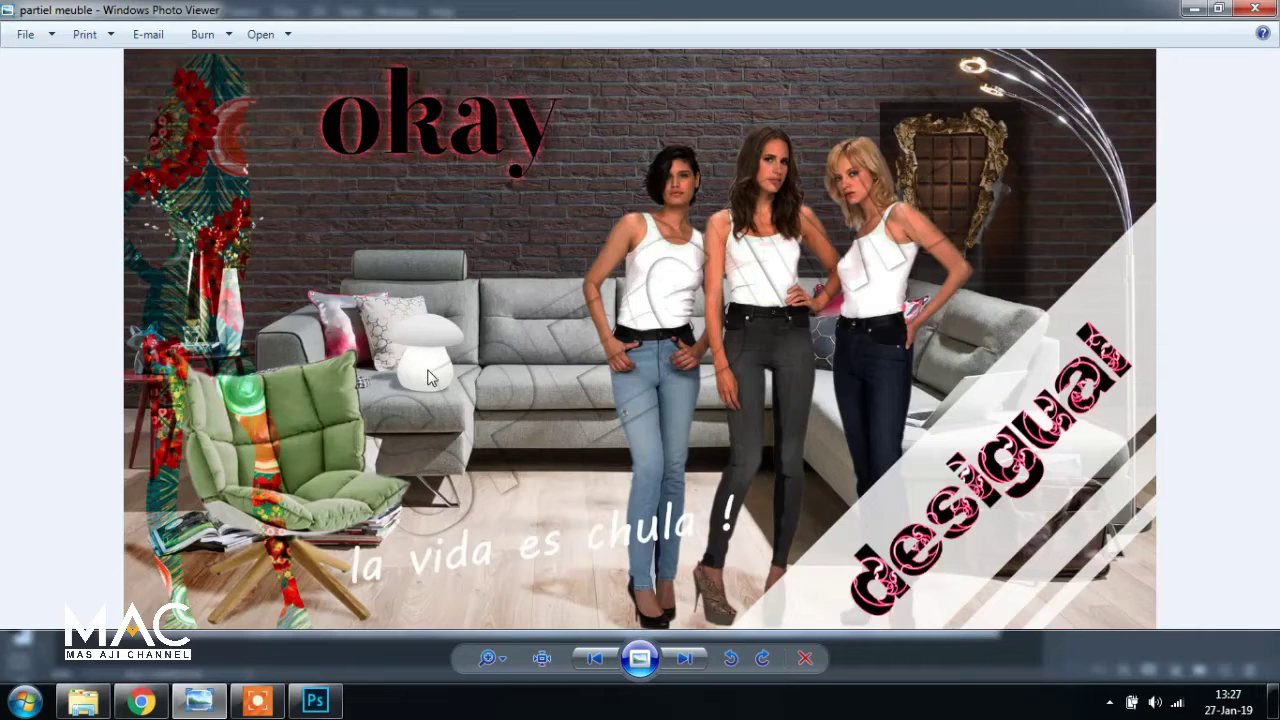
{"action": "left_click", "coordinate": [318, 703]}
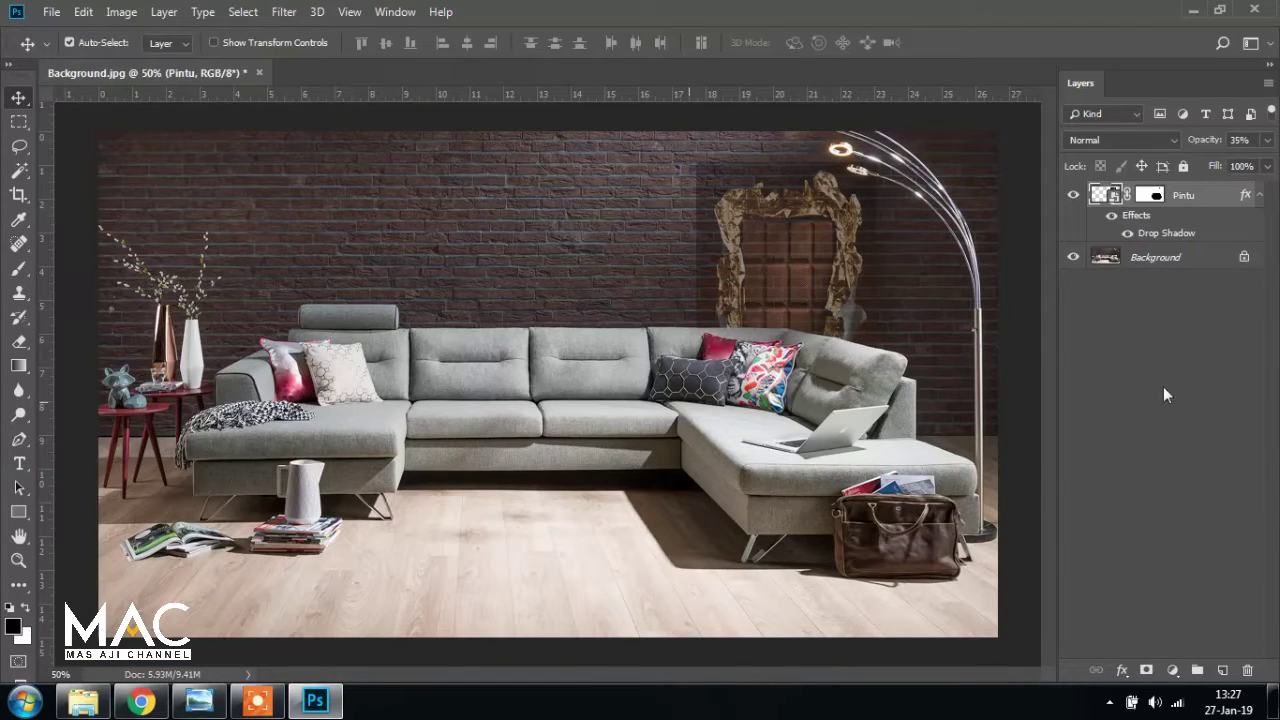
Place the lampu image as an embedded layer above Pintu at its original size
{"action": "left_click", "coordinate": [50, 12]}
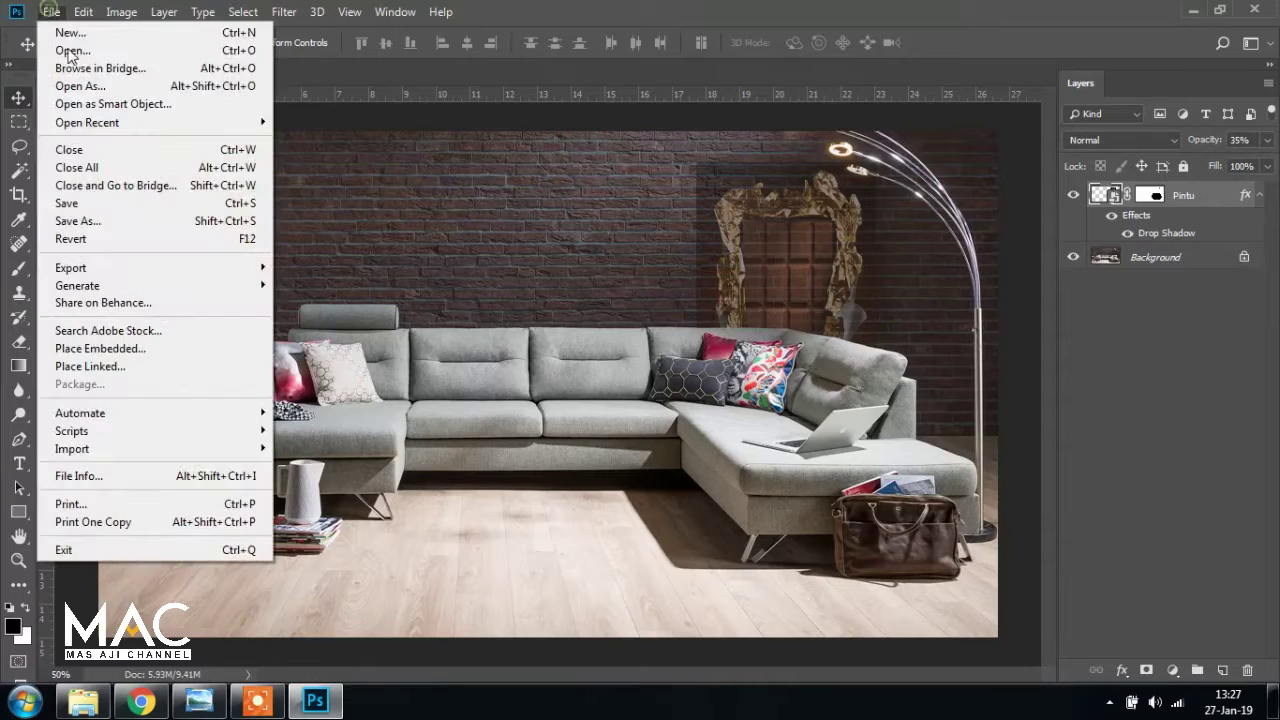
{"action": "left_click", "coordinate": [149, 355]}
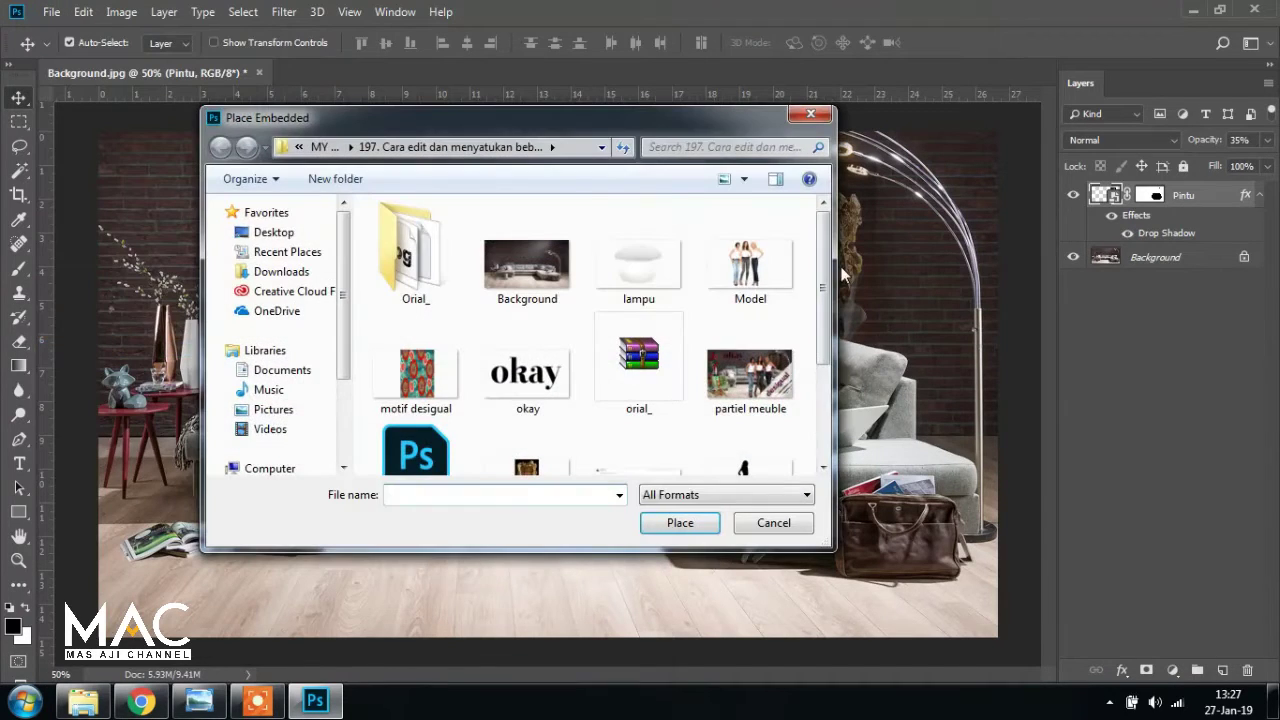
{"action": "left_click", "coordinate": [636, 265]}
{"action": "left_click", "coordinate": [675, 515]}
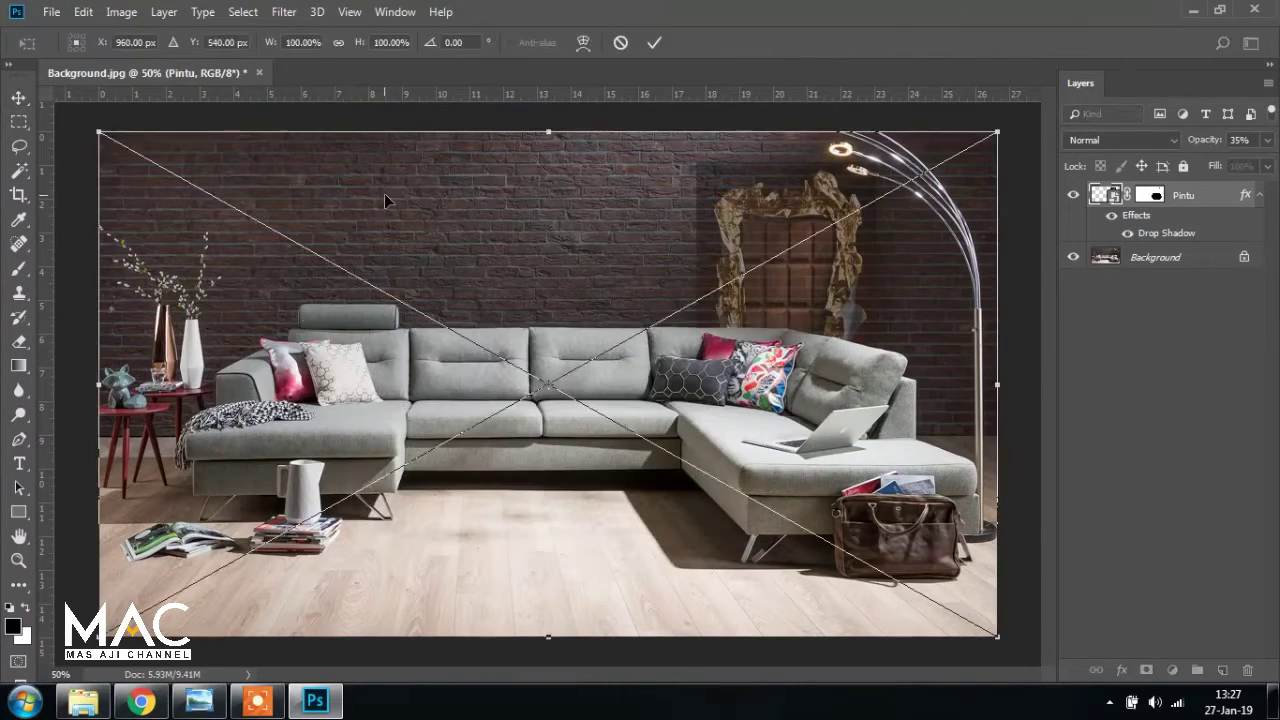
{"action": "key", "text": "Return"}
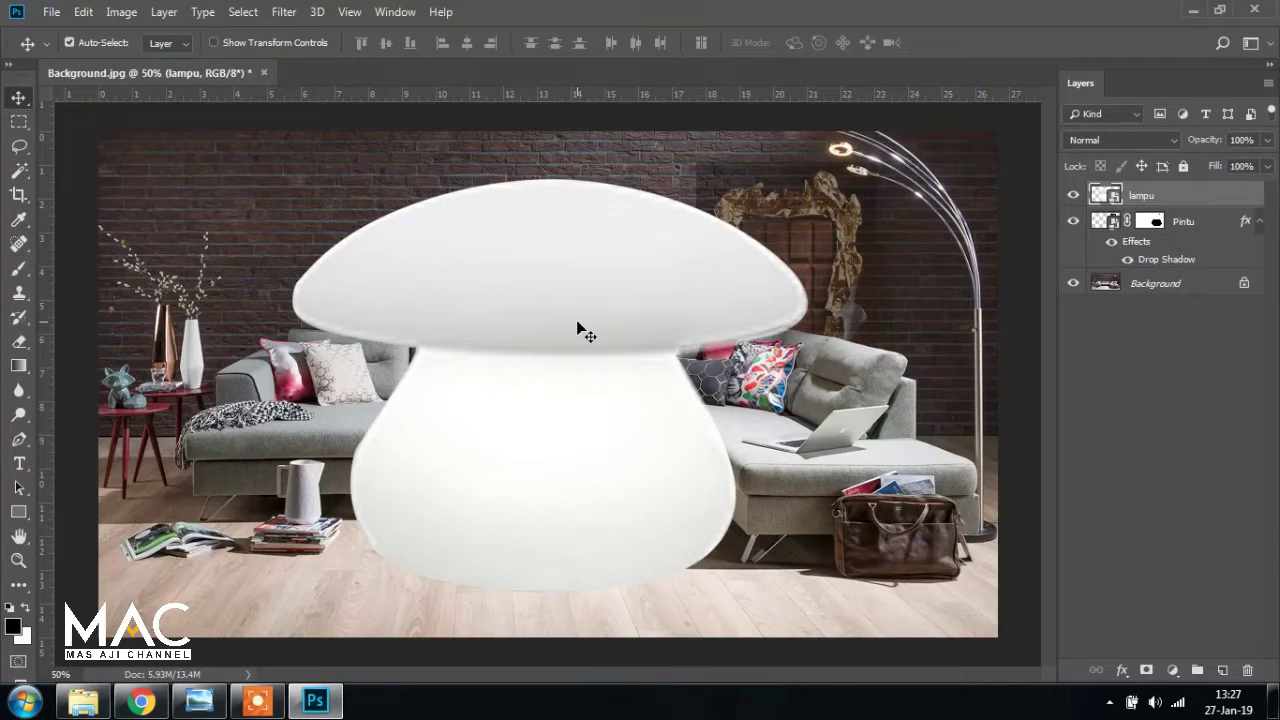
{"action": "key", "text": "ctrl+t"}
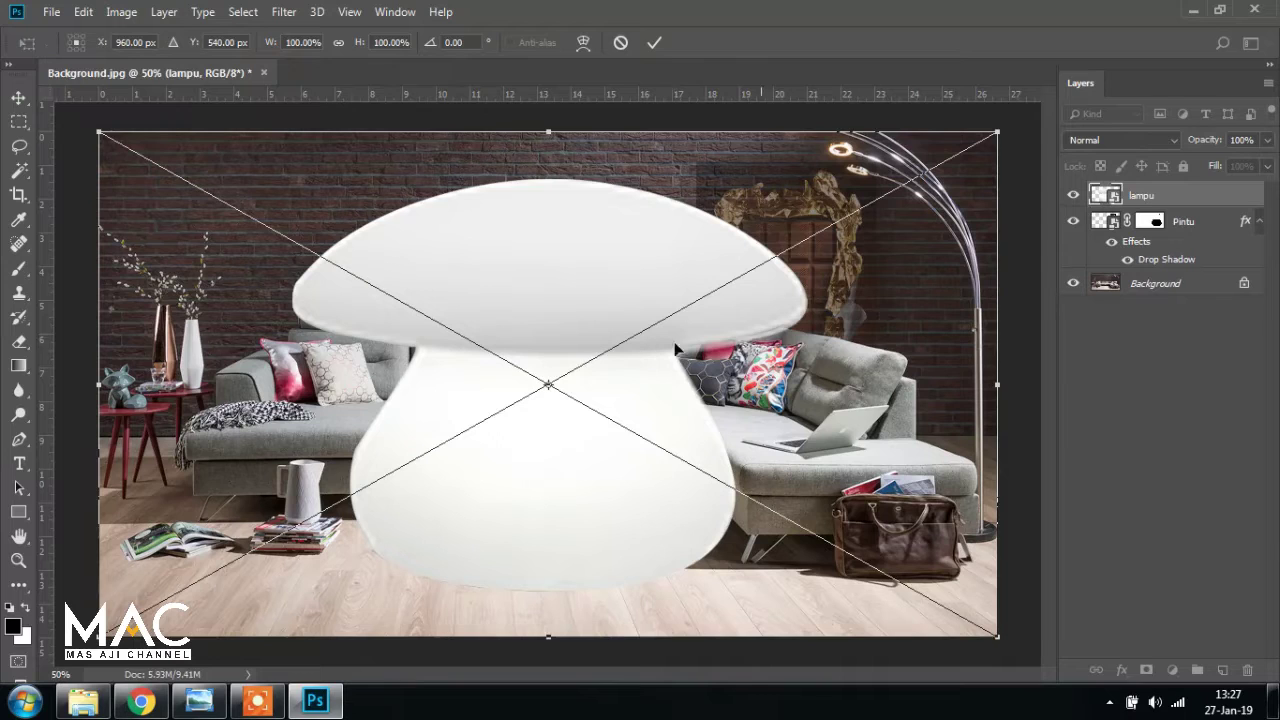
{"action": "key", "text": "Return"}
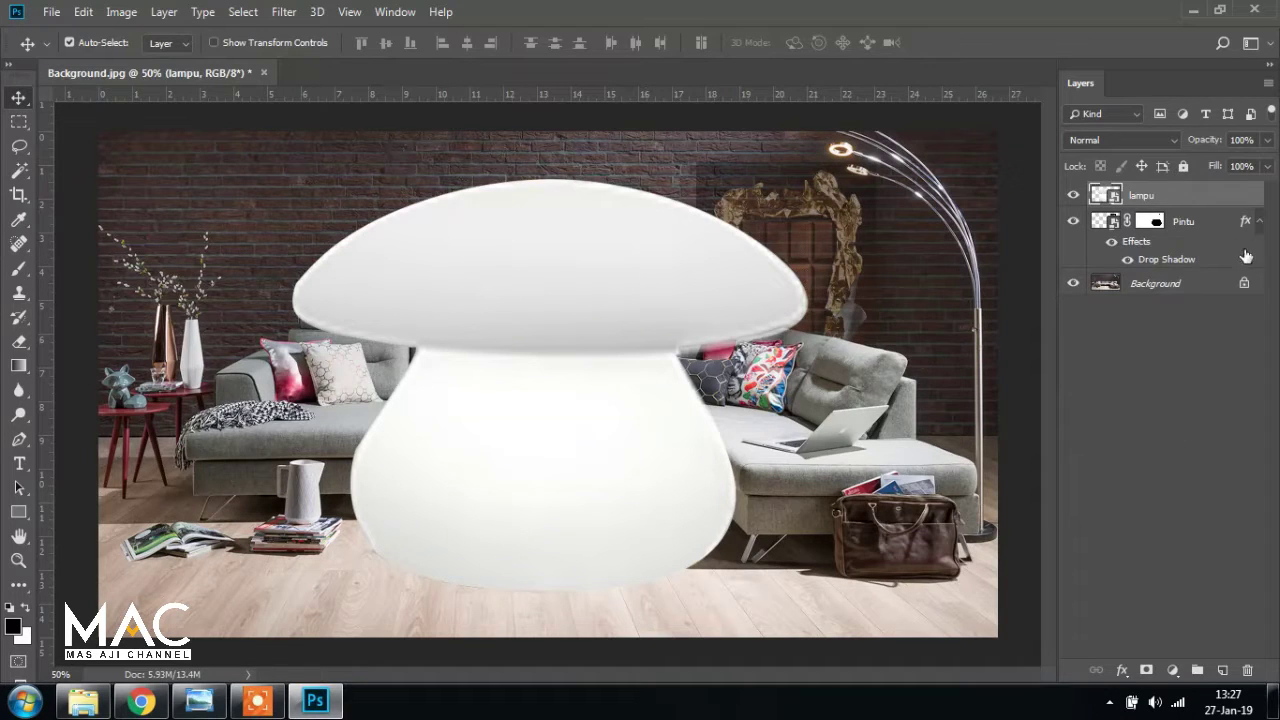
Rasterize the lampu layer and convert it back into a smart object
{"action": "right_click", "coordinate": [1163, 204]}
{"action": "left_click", "coordinate": [1020, 316]}
{"action": "right_click", "coordinate": [1176, 196]}
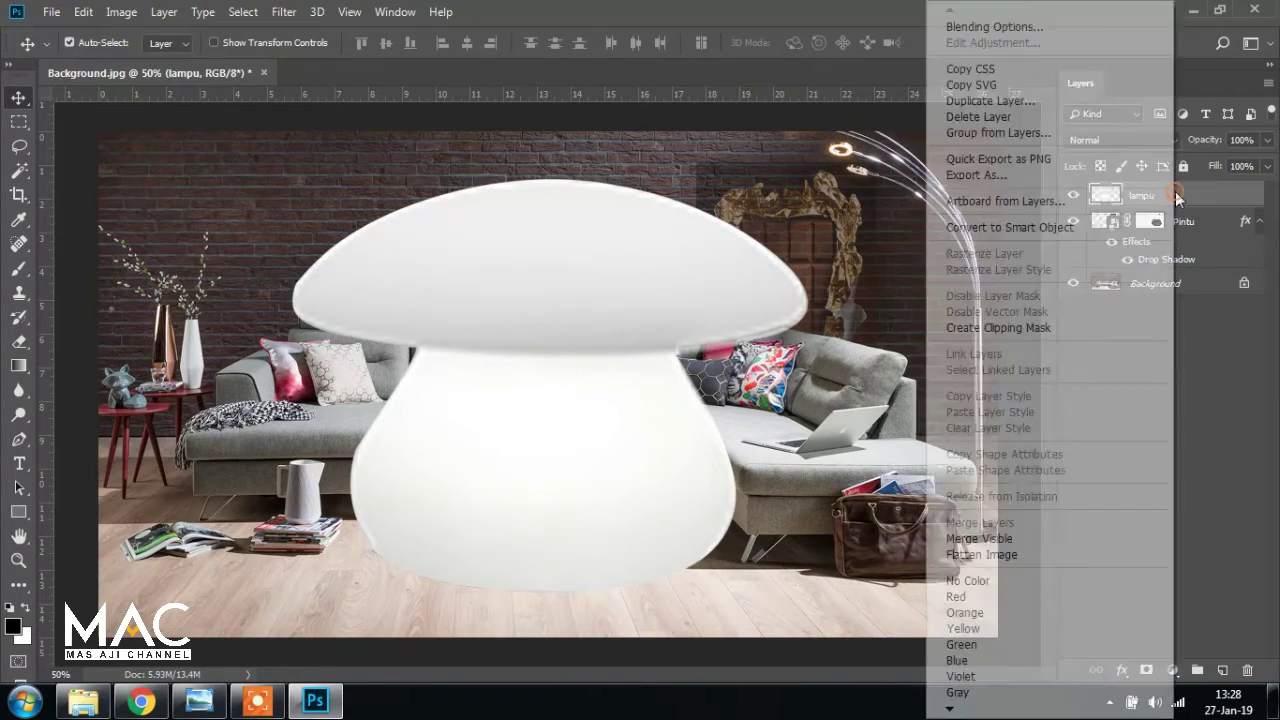
{"action": "left_click", "coordinate": [1054, 229]}
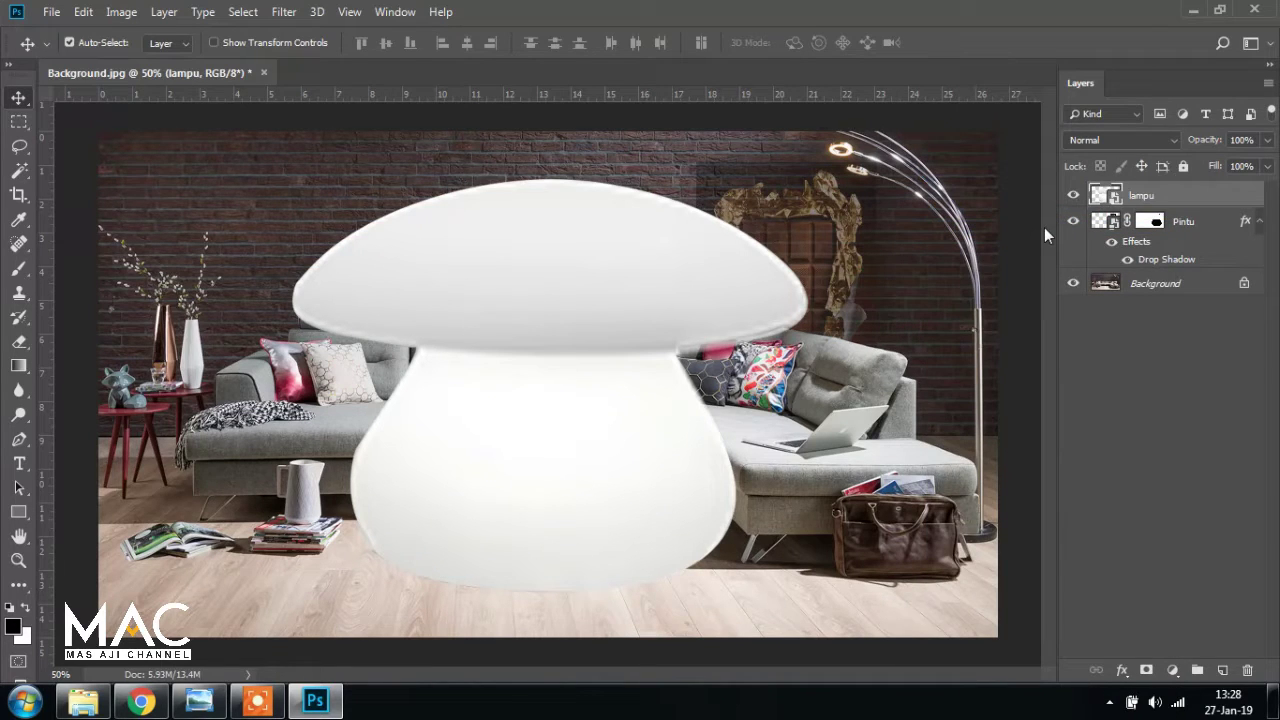
Scale the lampu layer down to table-lamp size and place it on the sofa's left seat beside the patterned cushion, checking the reference
{"action": "key", "text": "ctrl+t"}
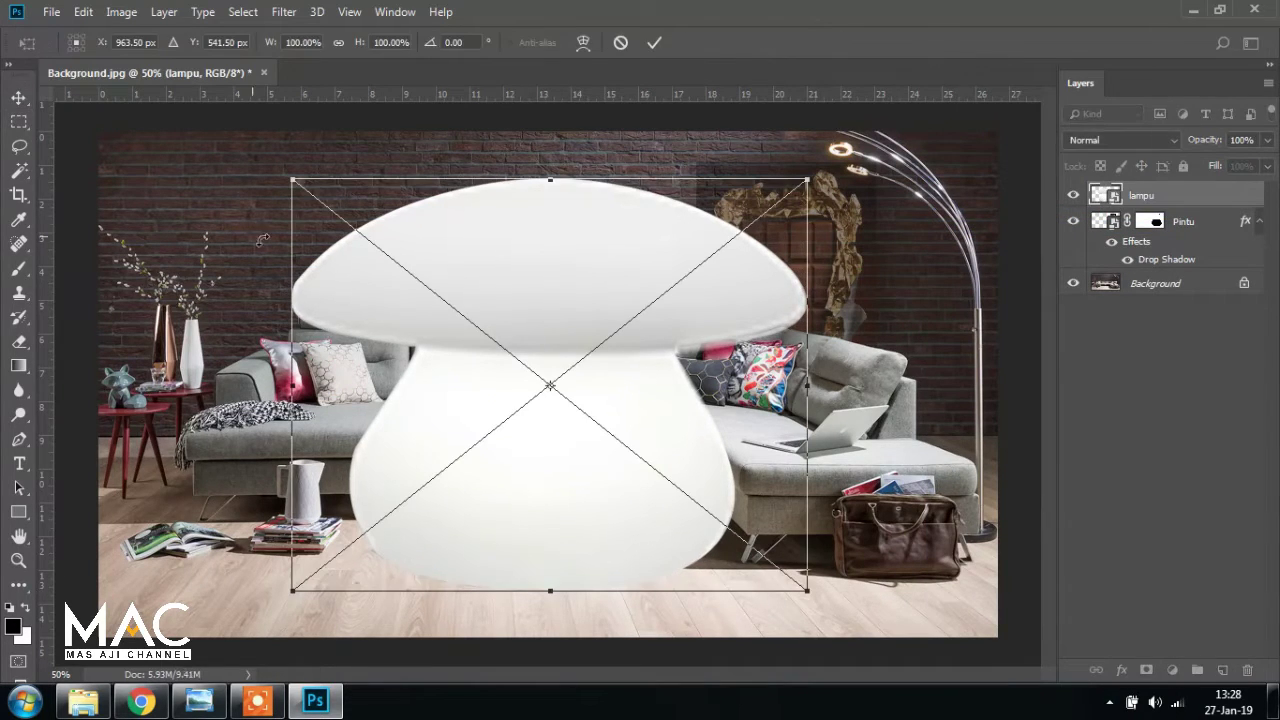
{"action": "left_click_drag", "start_coordinate": [287, 178], "coordinate": [690, 503]}
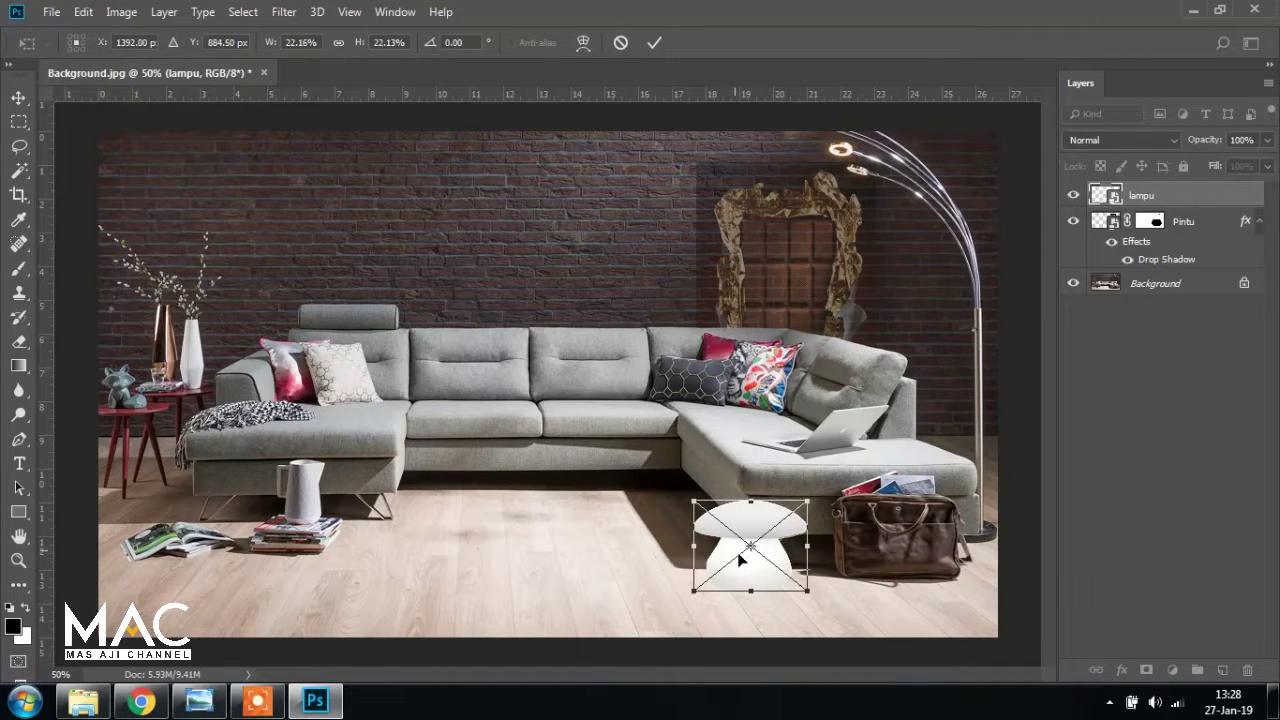
{"action": "left_click_drag", "start_coordinate": [742, 558], "coordinate": [356, 390]}
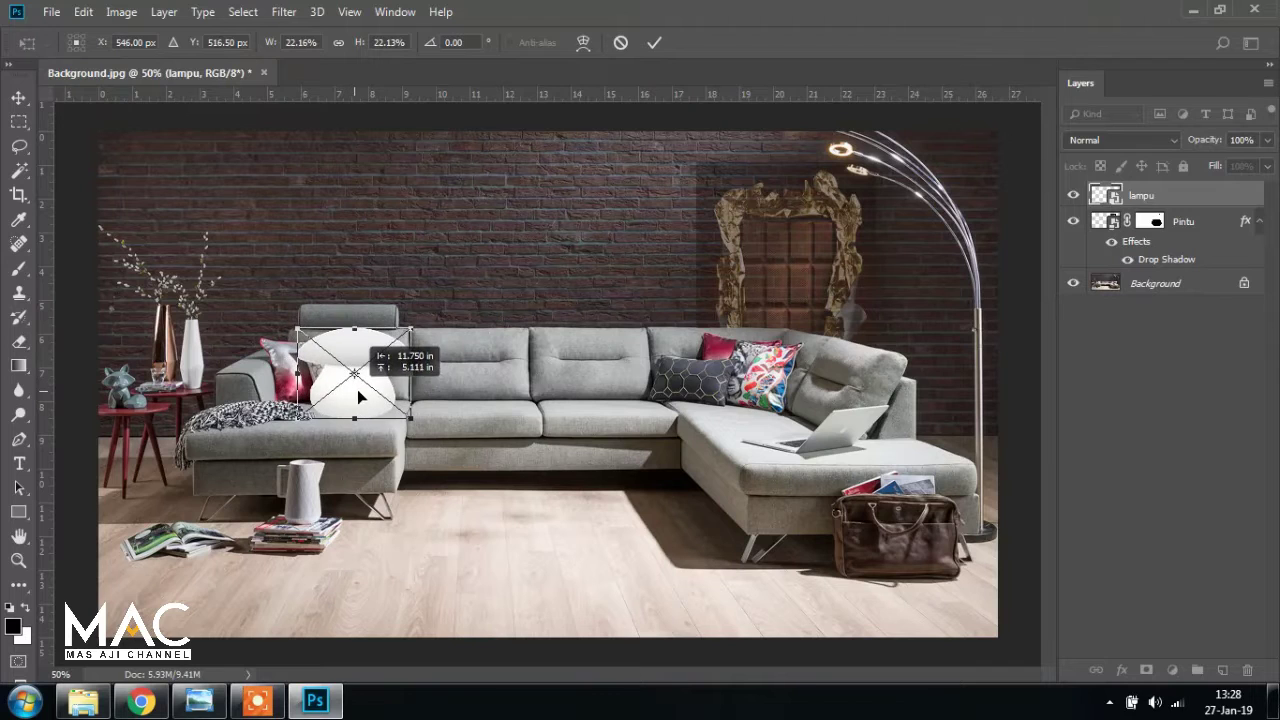
{"action": "left_click_drag", "start_coordinate": [417, 328], "coordinate": [370, 368]}
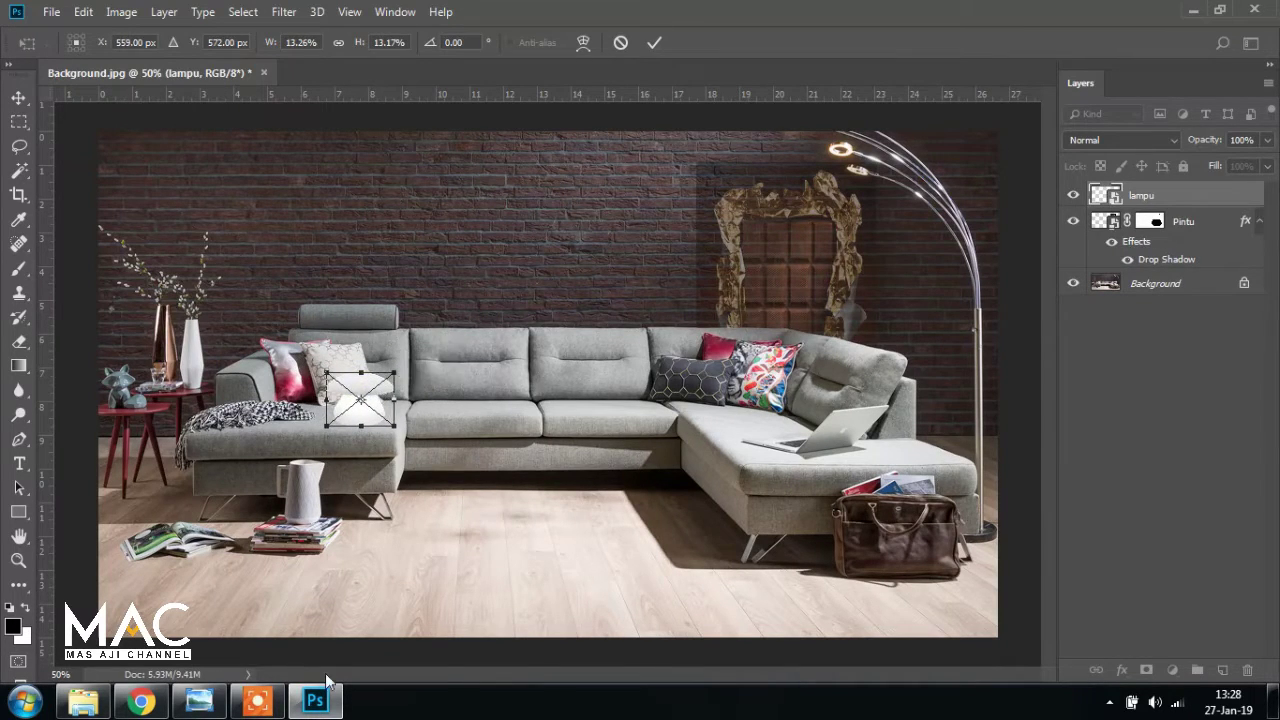
{"action": "left_click", "coordinate": [199, 700]}
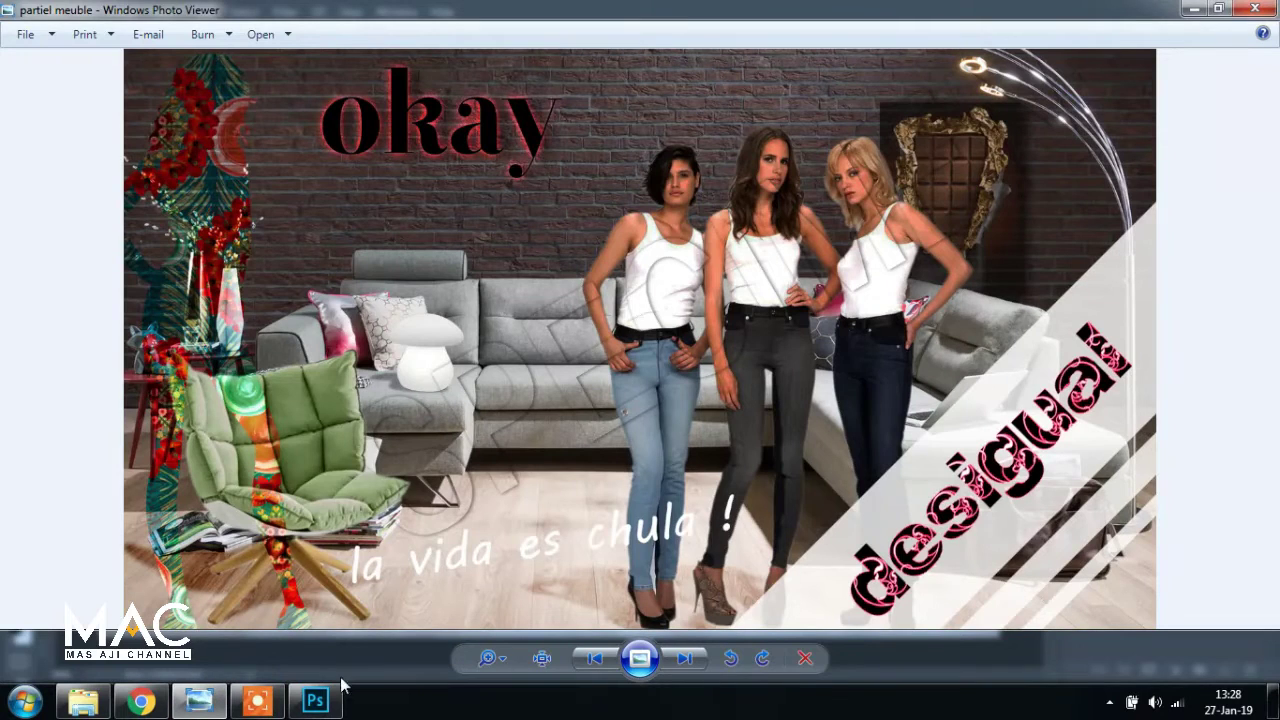
{"action": "left_click", "coordinate": [316, 703]}
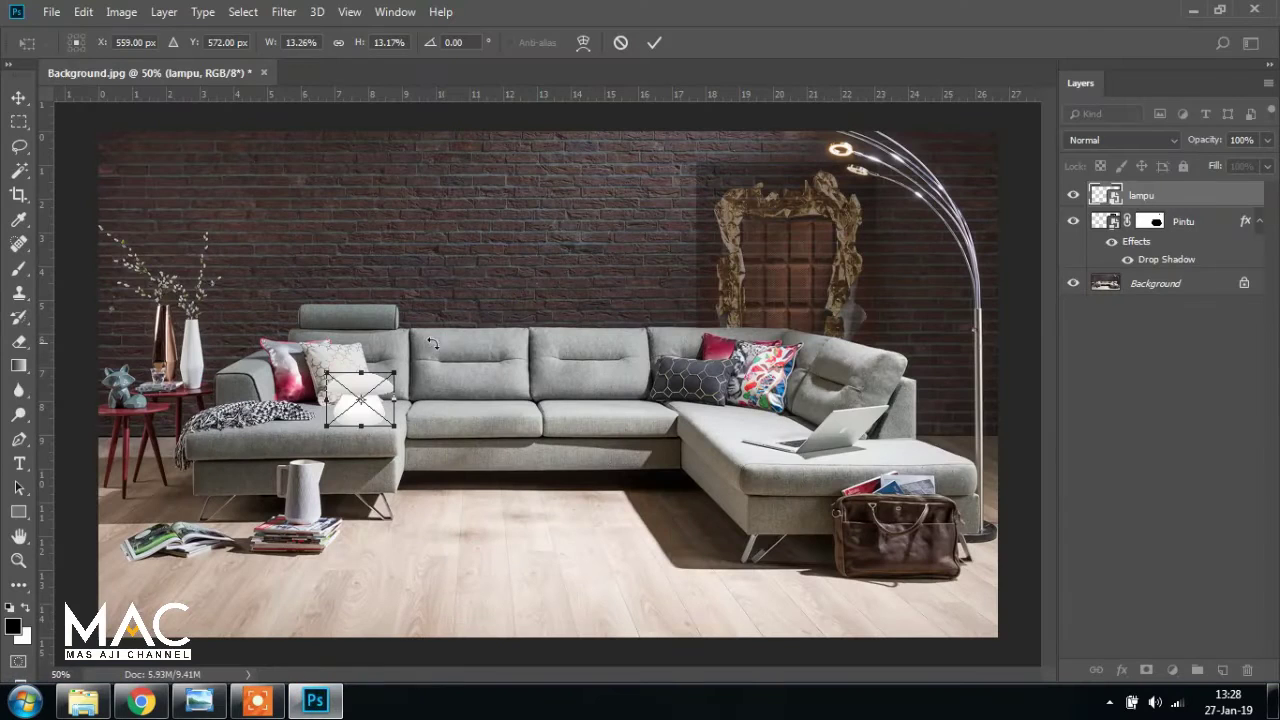
{"action": "left_click_drag", "start_coordinate": [361, 372], "coordinate": [371, 414]}
{"action": "key", "text": "Return"}
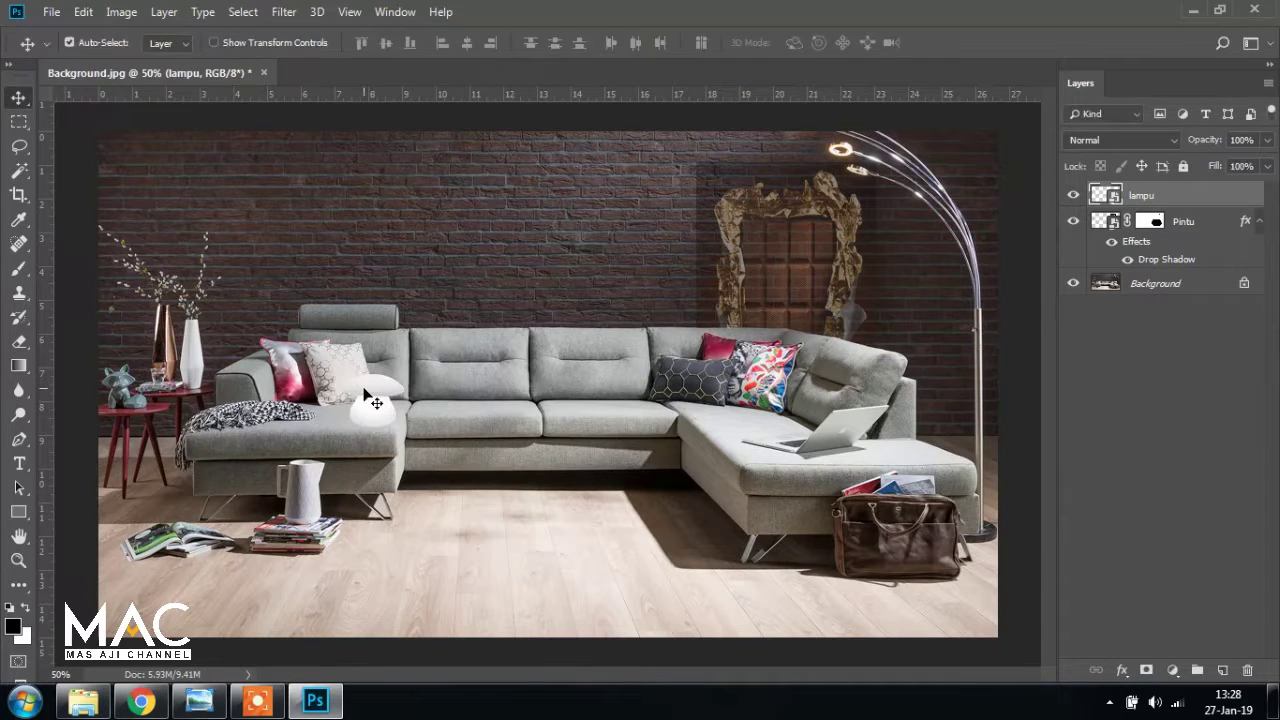
Nudge the lamp slightly on the sofa seat and check it against the partiel meuble reference in Windows Photo Viewer, returning to Photoshop
{"action": "scroll", "coordinate": [390, 410], "scroll_direction": "up", "scroll_amount": 5}
{"action": "scroll", "coordinate": [390, 453], "scroll_direction": "up", "scroll_amount": 3}
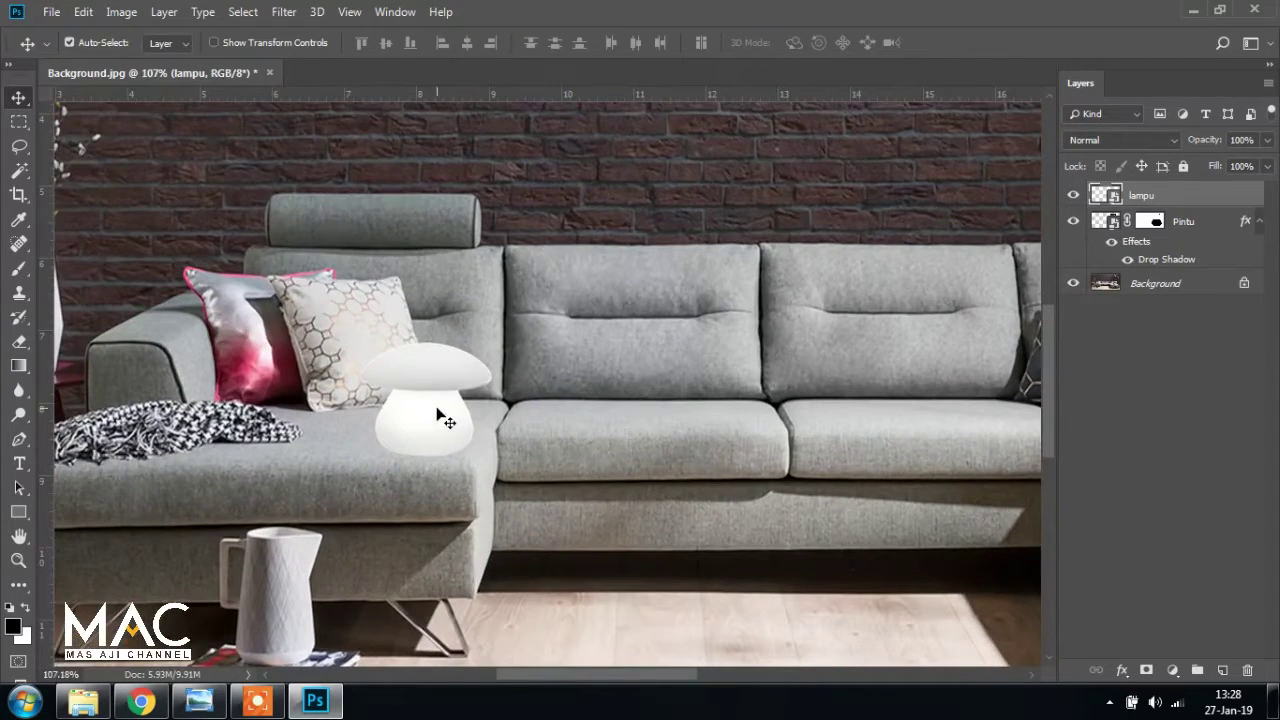
{"action": "left_click_drag", "start_coordinate": [443, 417], "coordinate": [437, 415]}
{"action": "left_click", "coordinate": [199, 701]}
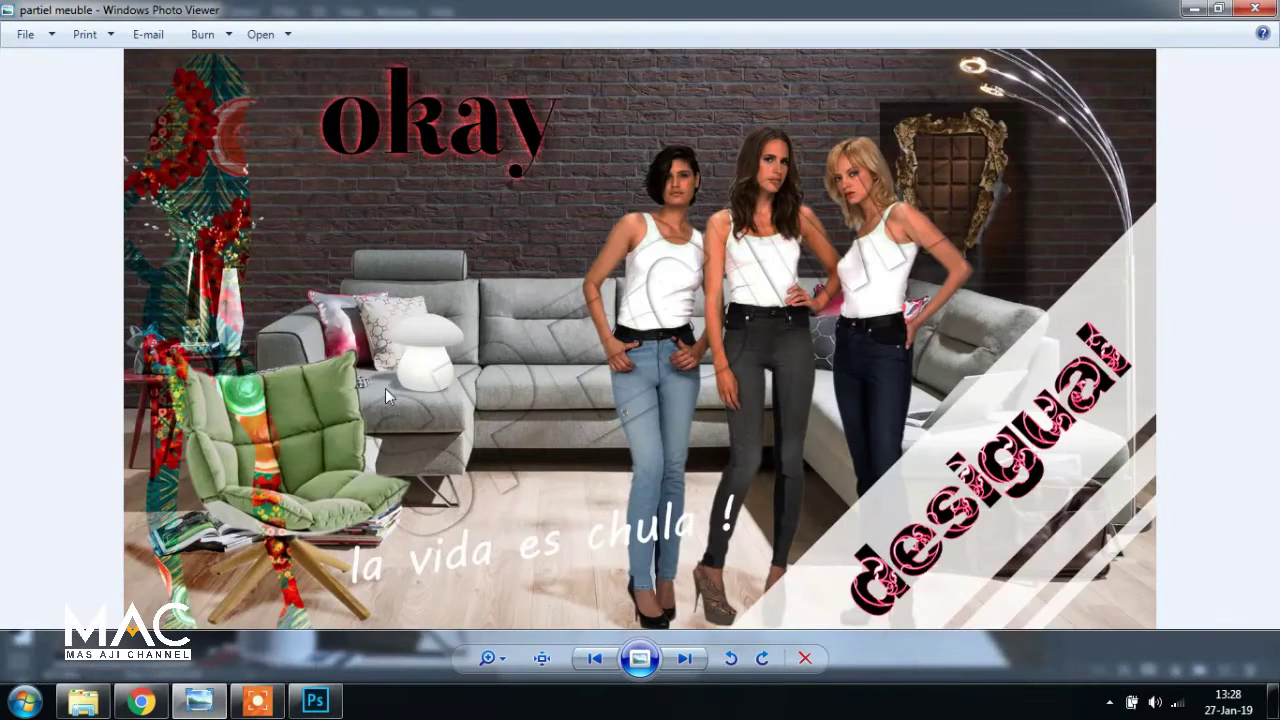
{"action": "key", "text": "alt+Tab"}
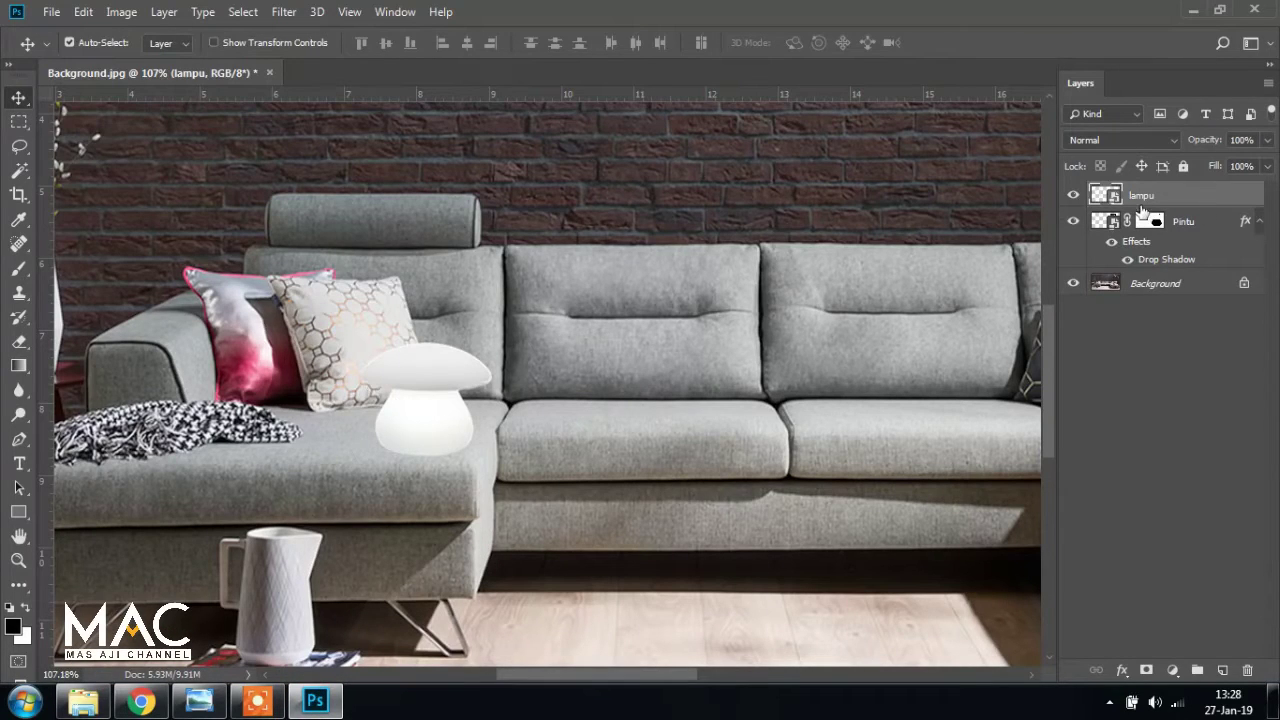
Duplicate the lampu layer, rename the copy "bayangan lampu" and move it below the lampu layer
{"action": "key", "text": "ctrl+j"}
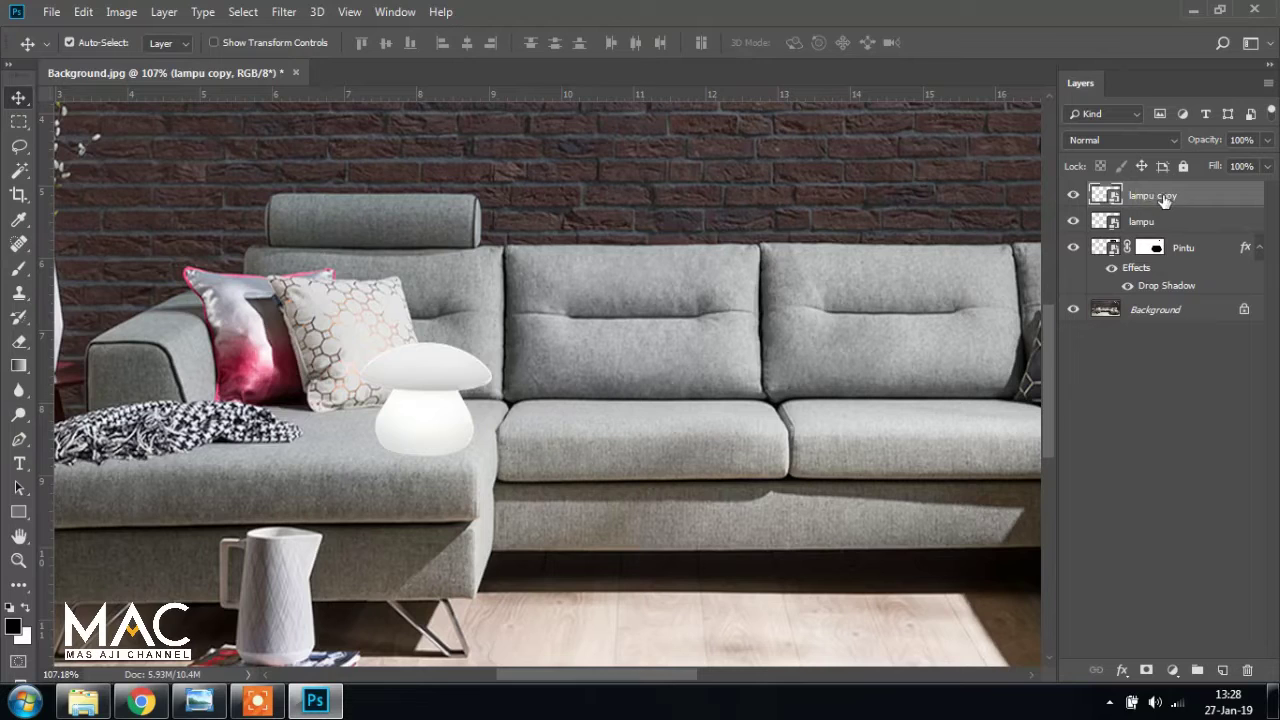
{"action": "double_click", "coordinate": [1160, 196]}
{"action": "key", "text": "Return"}
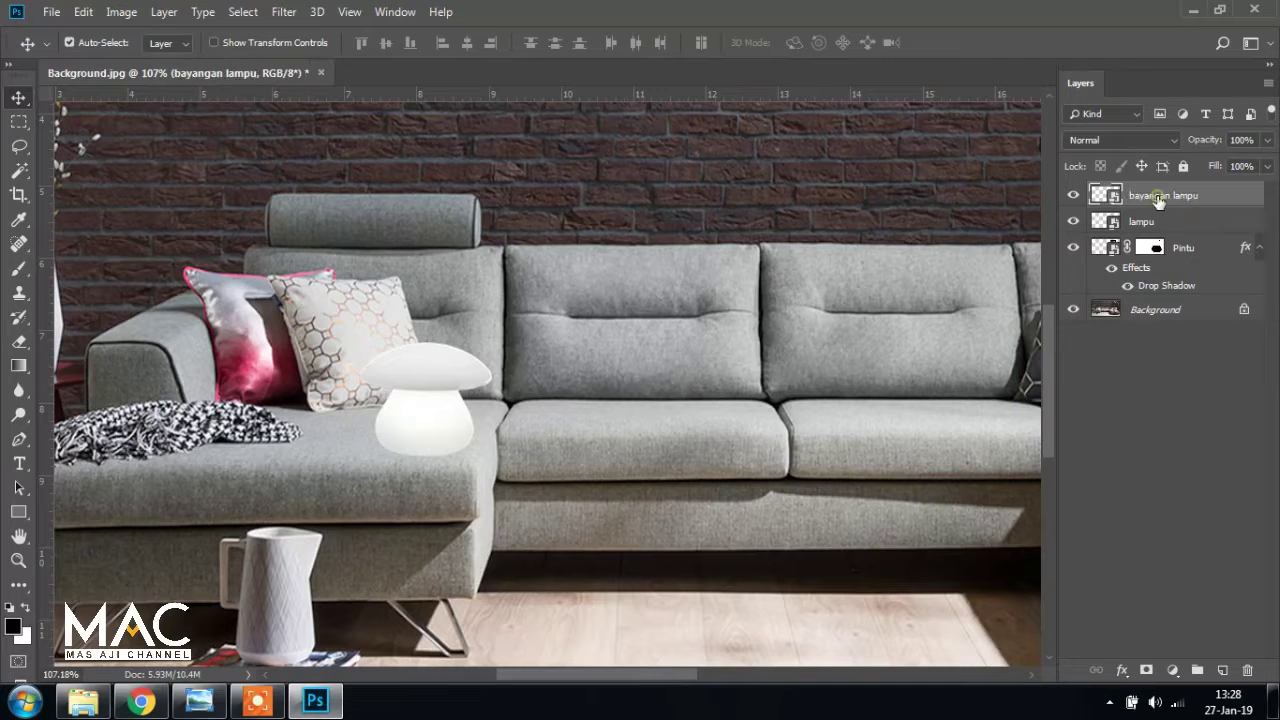
{"action": "left_click_drag", "start_coordinate": [1160, 200], "coordinate": [1155, 222]}
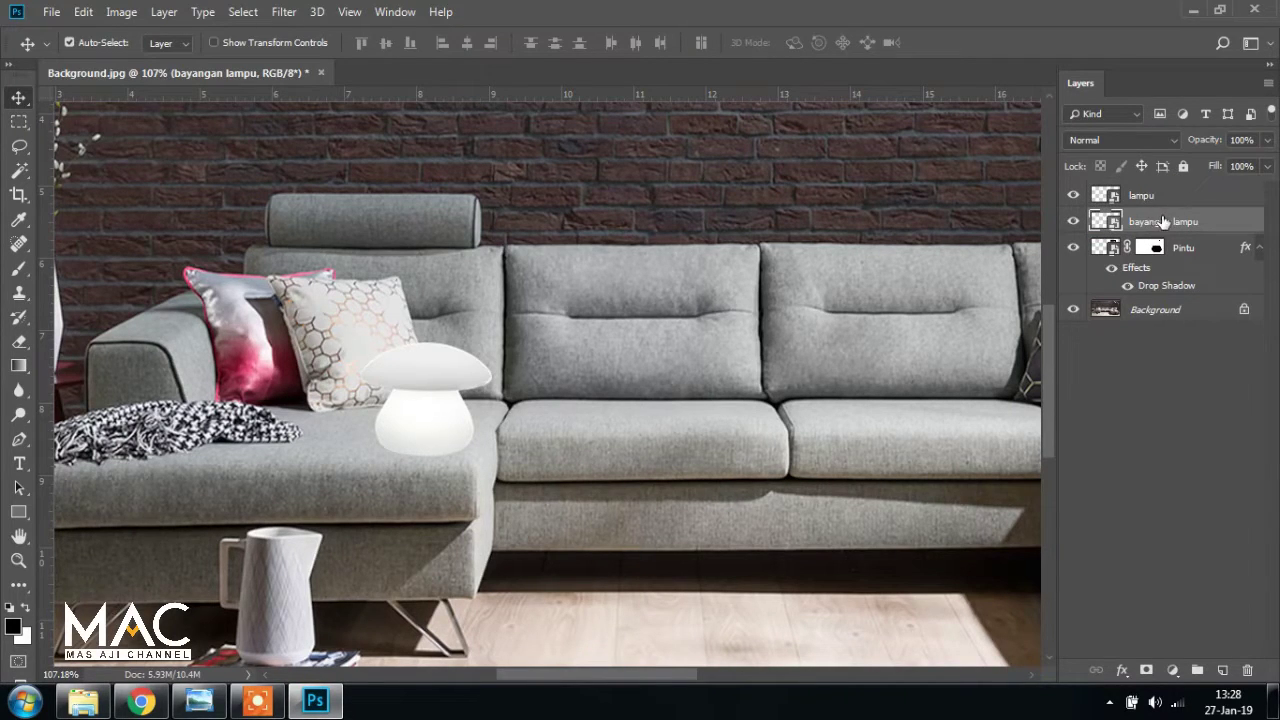
Apply a black Color Overlay with Normal blend mode and 100% opacity to the bayangan lampu layer
{"action": "left_click", "coordinate": [1122, 670]}
{"action": "left_click", "coordinate": [1094, 610]}
{"action": "left_click", "coordinate": [1122, 672]}
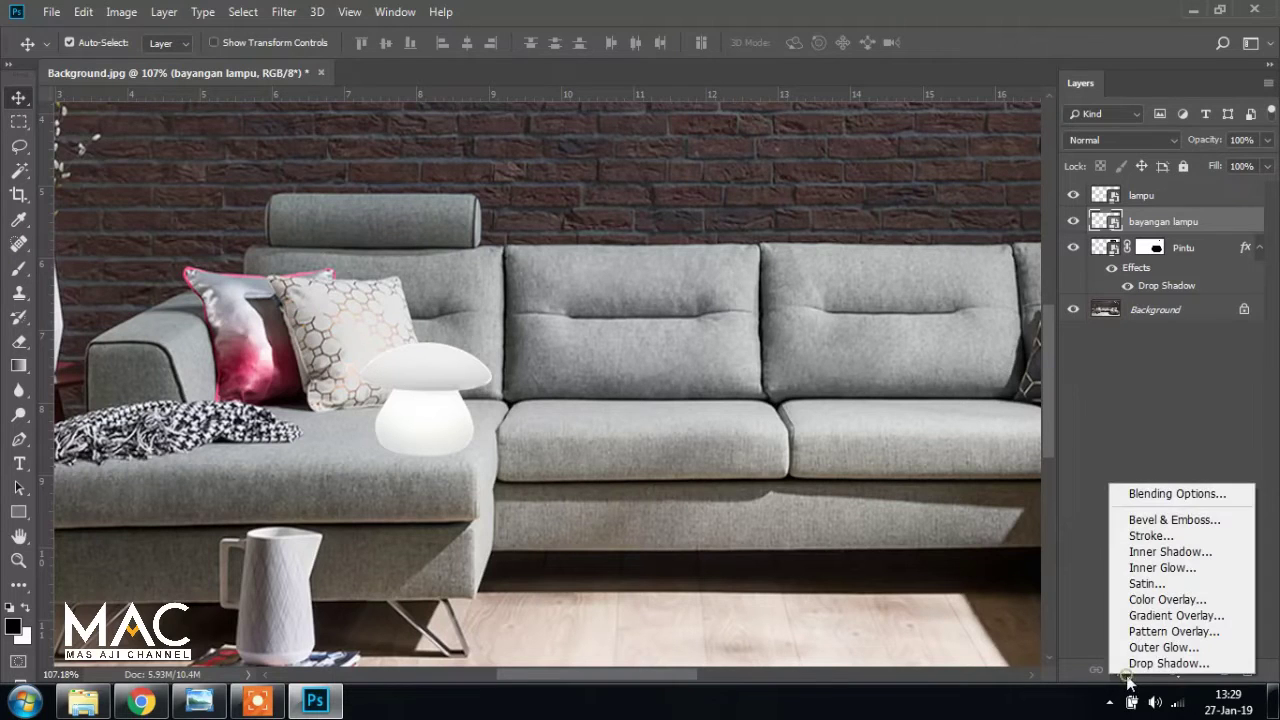
{"action": "left_click", "coordinate": [1167, 599]}
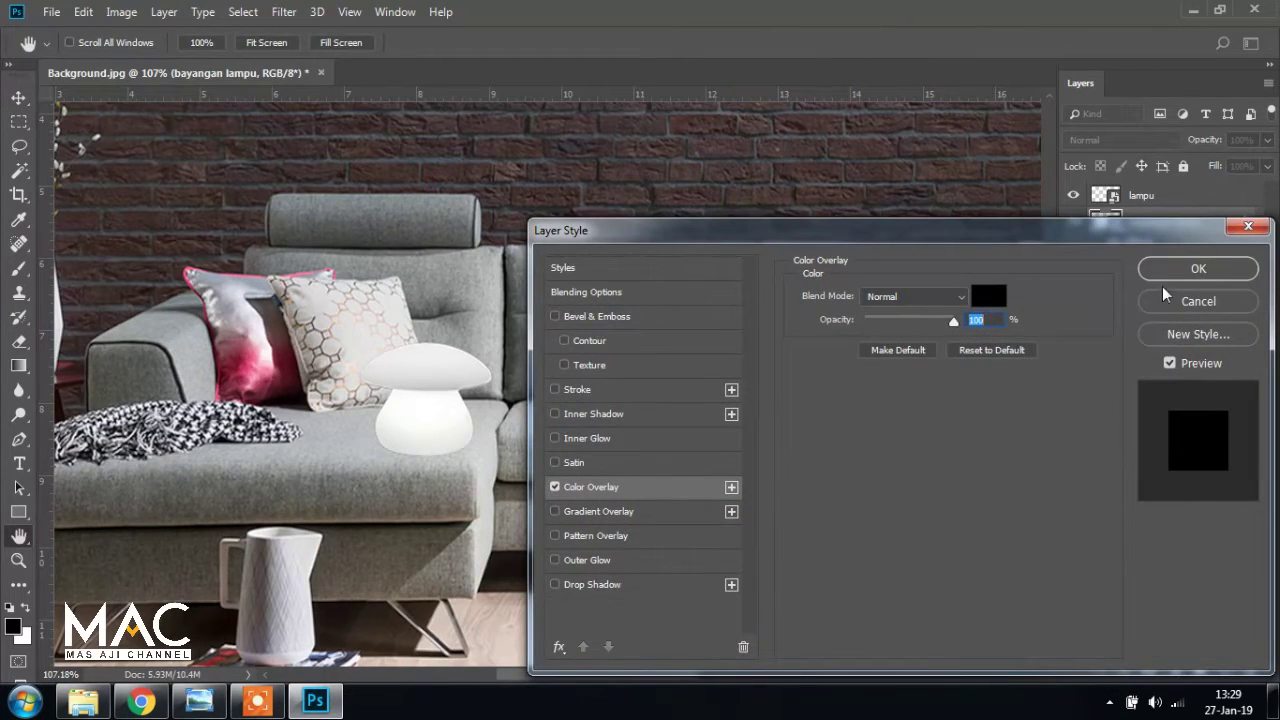
{"action": "left_click", "coordinate": [1196, 268]}
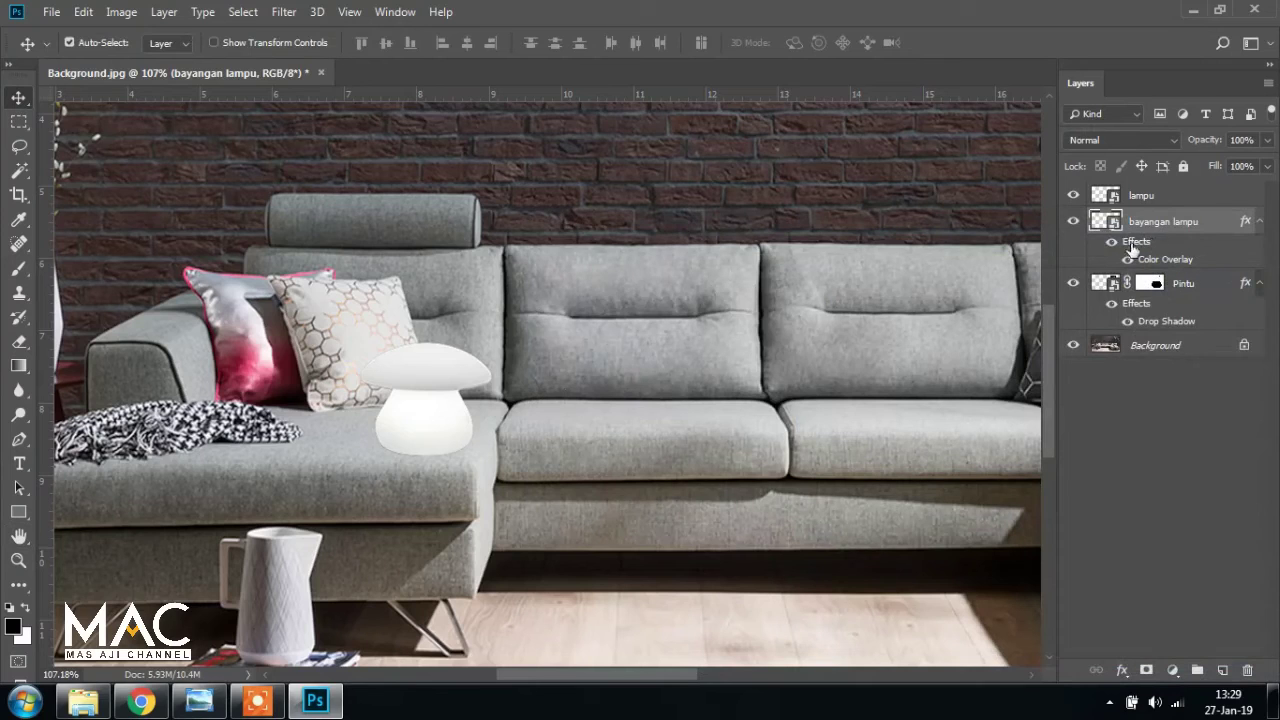
Distort the bayangan lampu layer into a low, flattened shadow slanting left from the lamp's base on the seat, checking the partiel meuble reference
{"action": "left_click", "coordinate": [83, 11]}
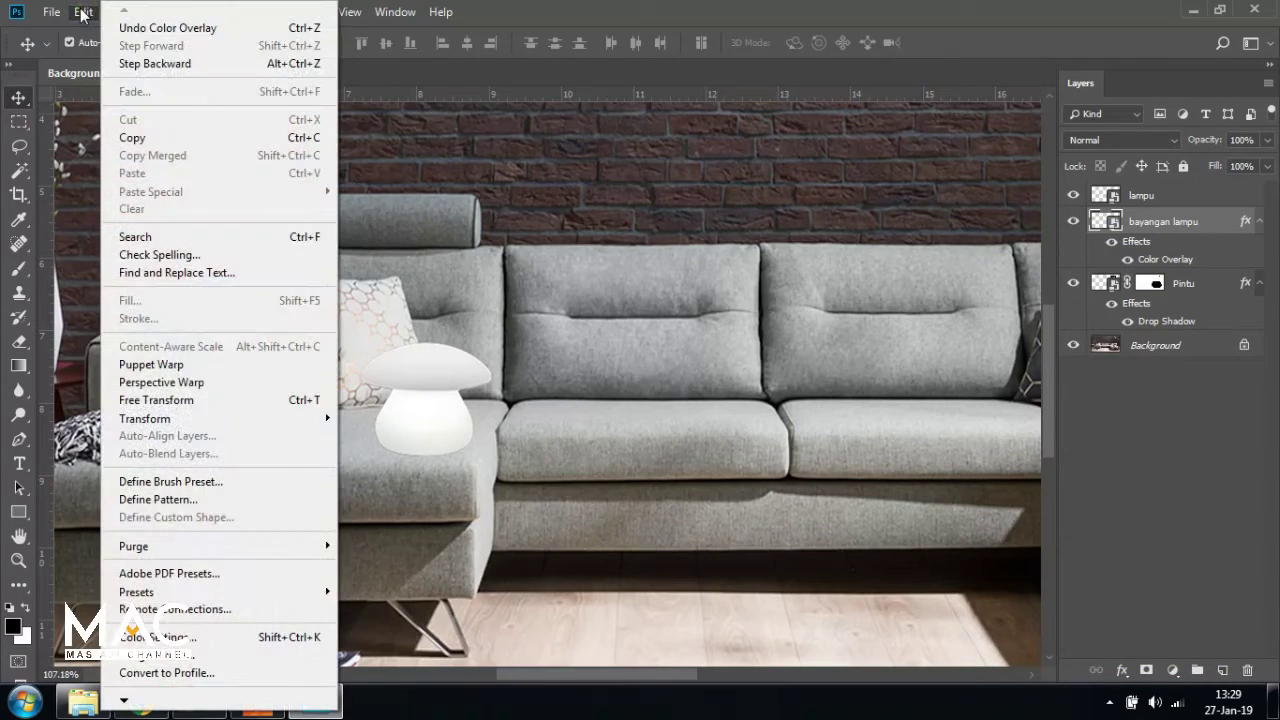
{"action": "mouse_move", "coordinate": [222, 419]}
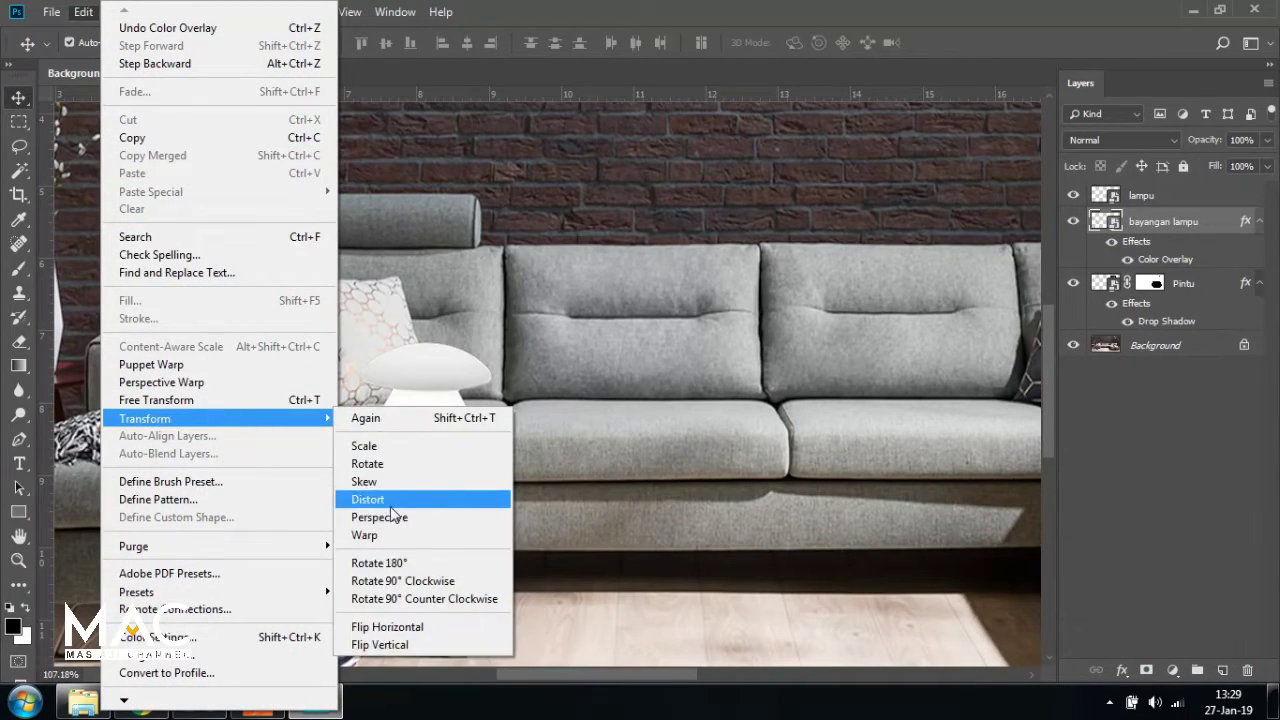
{"action": "left_click", "coordinate": [370, 499]}
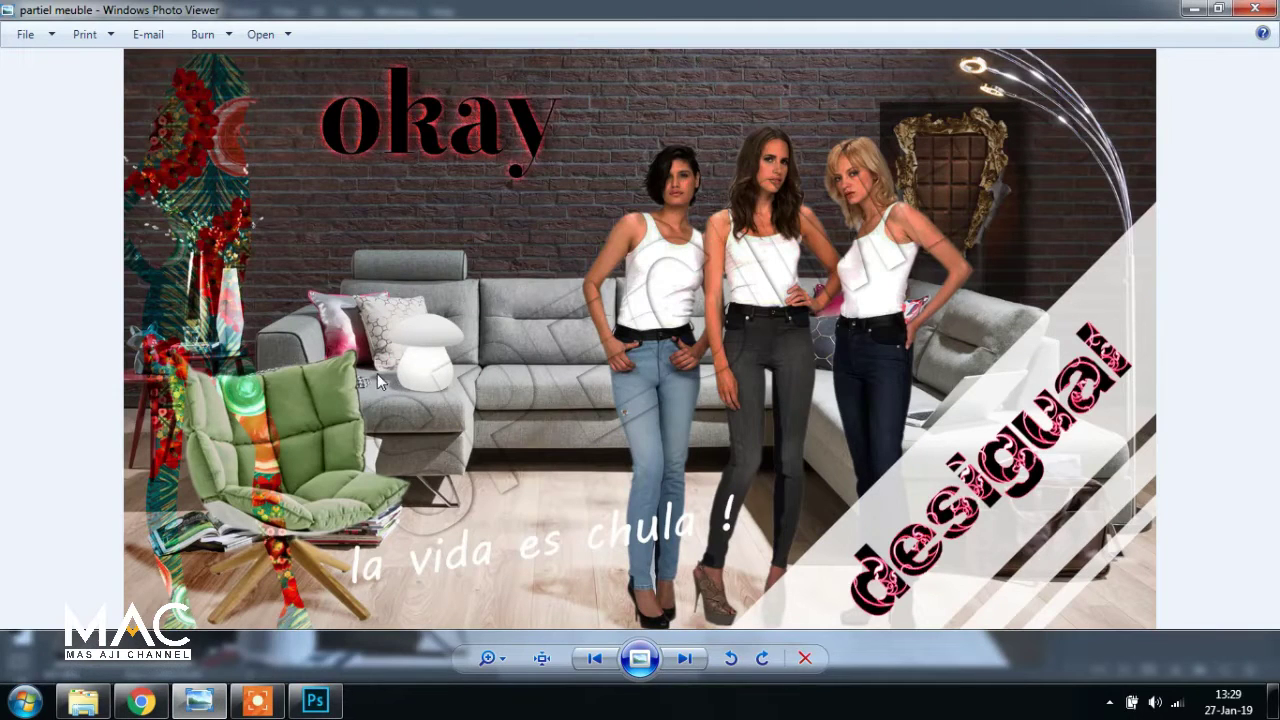
{"action": "left_click", "coordinate": [314, 704]}
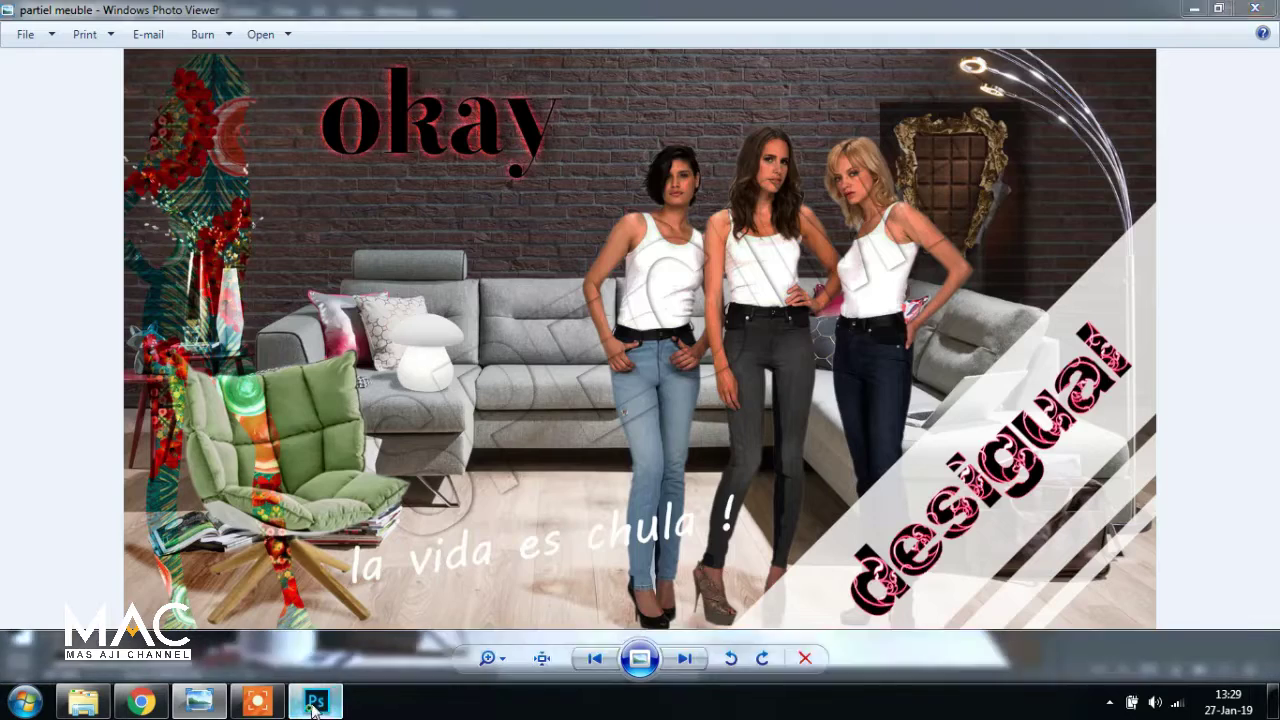
{"action": "left_click_drag", "start_coordinate": [361, 345], "coordinate": [312, 381]}
{"action": "left_click_drag", "start_coordinate": [492, 348], "coordinate": [425, 381]}
{"action": "left_click_drag", "start_coordinate": [313, 387], "coordinate": [315, 397]}
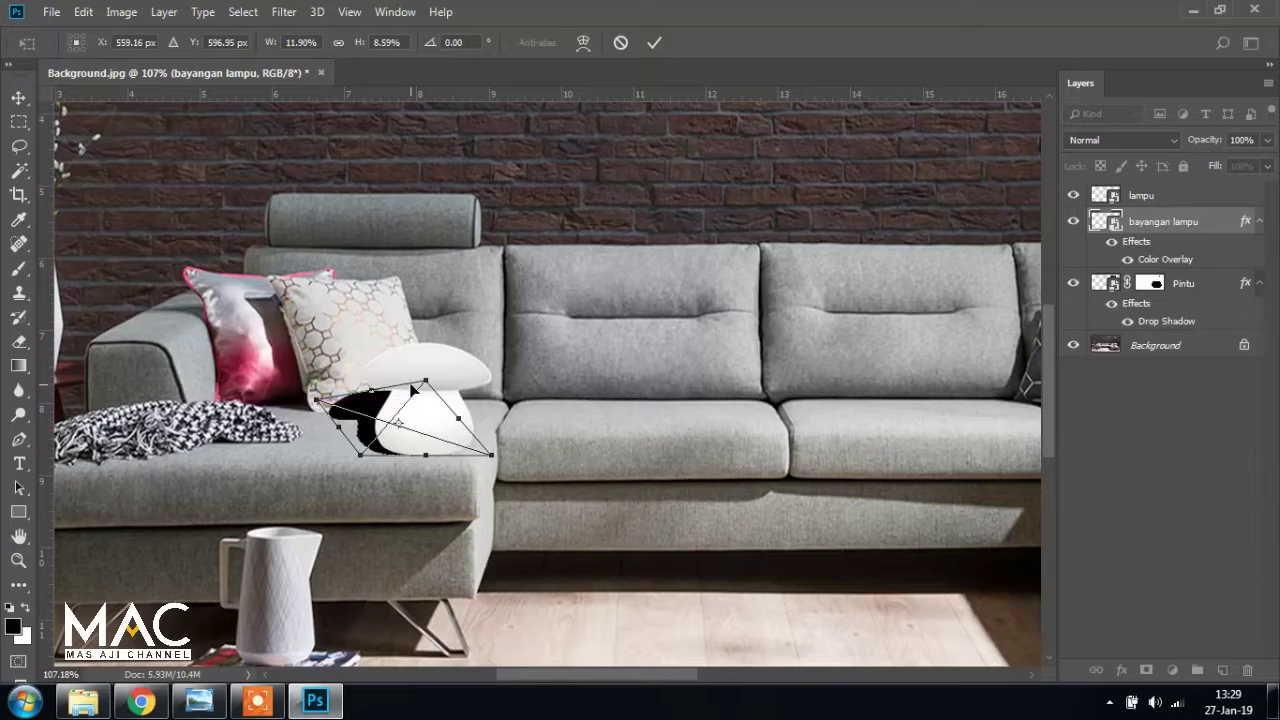
{"action": "left_click_drag", "start_coordinate": [425, 383], "coordinate": [425, 400]}
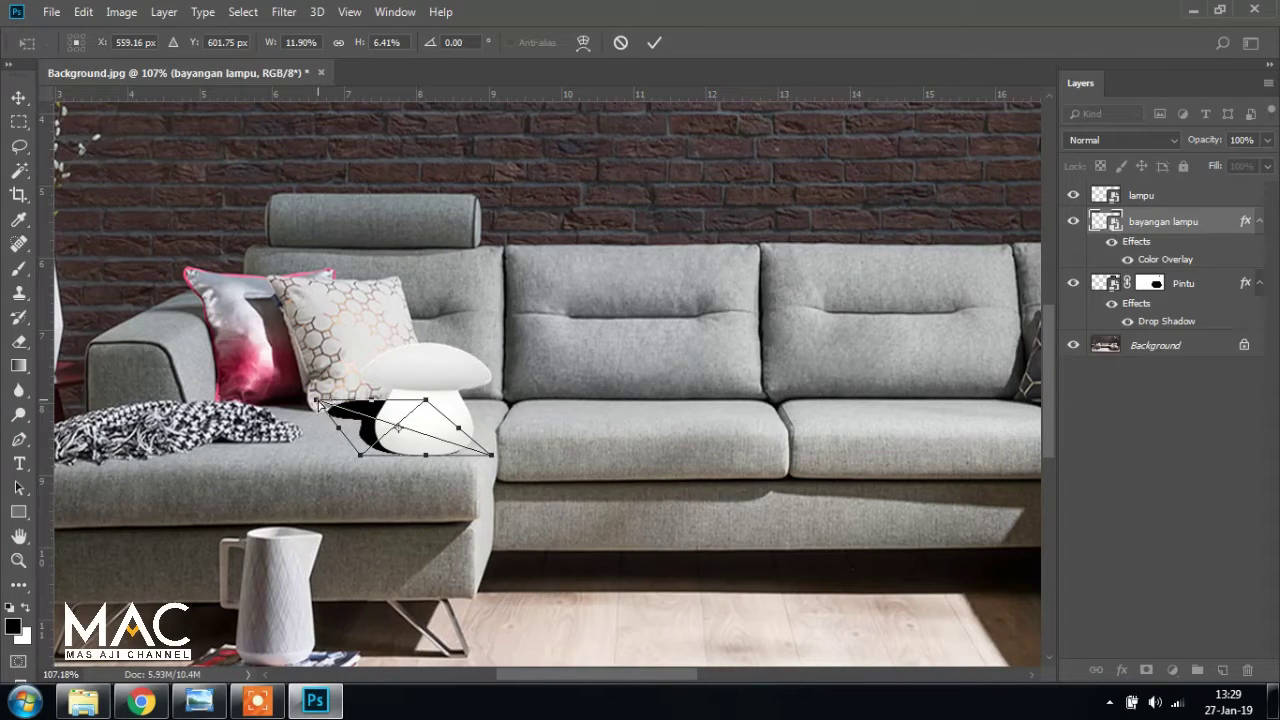
{"action": "left_click_drag", "start_coordinate": [318, 403], "coordinate": [317, 408]}
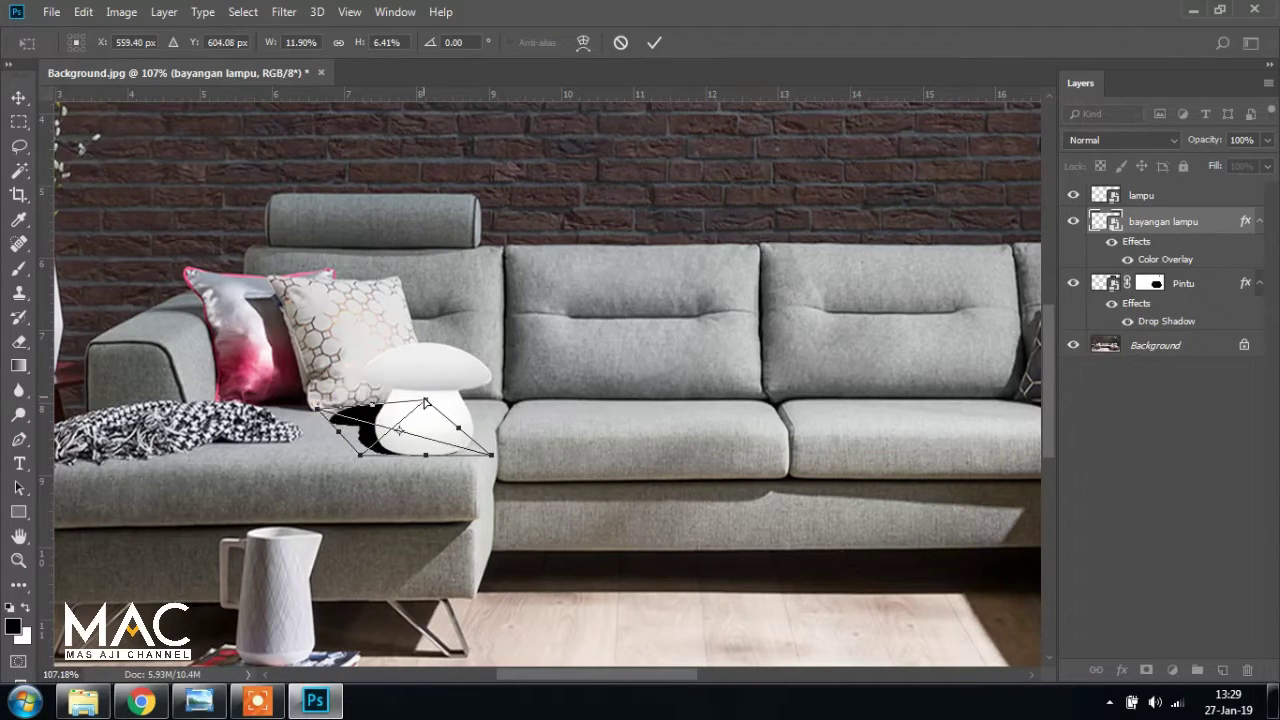
{"action": "left_click_drag", "start_coordinate": [425, 402], "coordinate": [425, 409]}
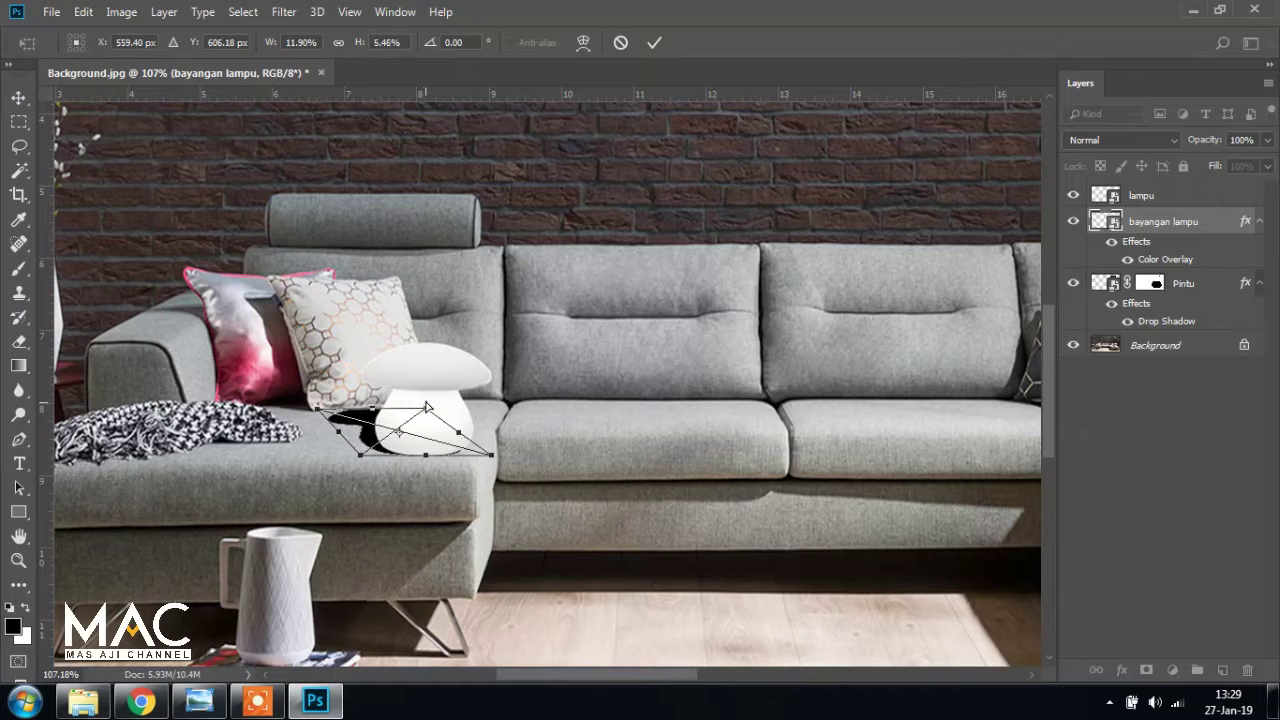
{"action": "left_click", "coordinate": [19, 100]}
{"action": "left_click", "coordinate": [583, 275]}
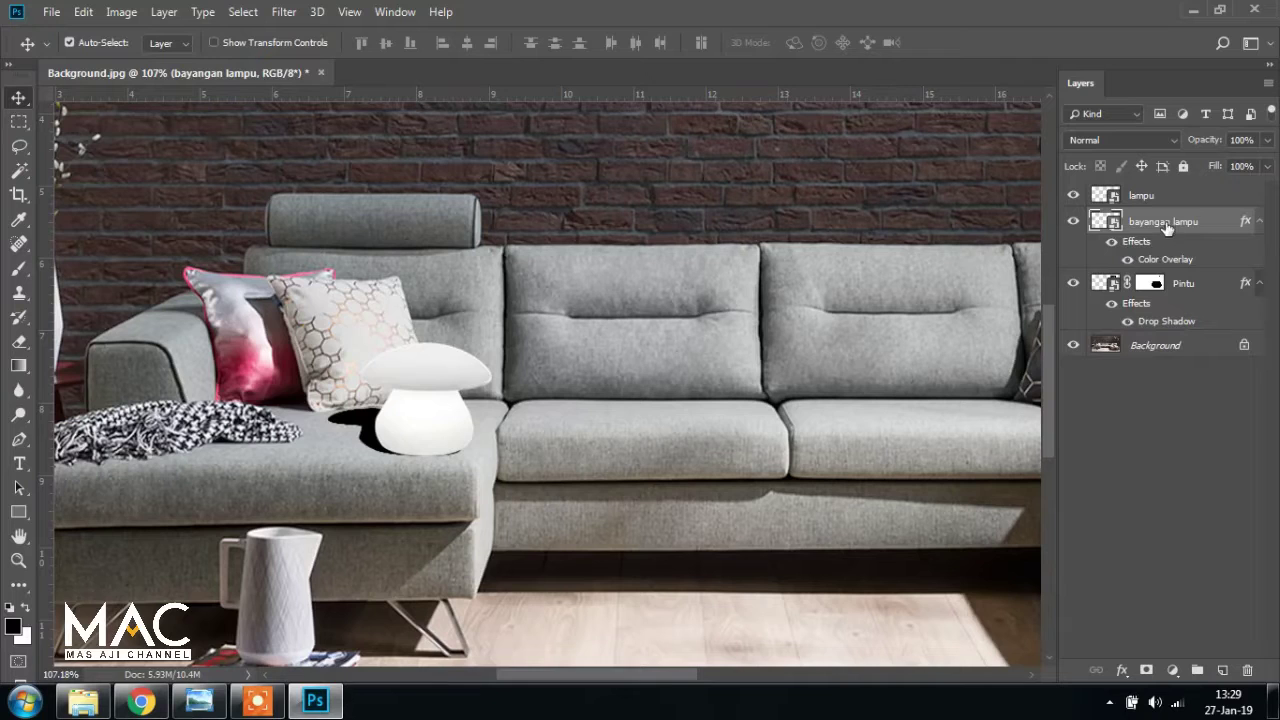
Apply a Gaussian Blur with a 5.0 pixel radius to the bayangan lampu layer
{"action": "left_click", "coordinate": [284, 12]}
{"action": "mouse_move", "coordinate": [426, 226]}
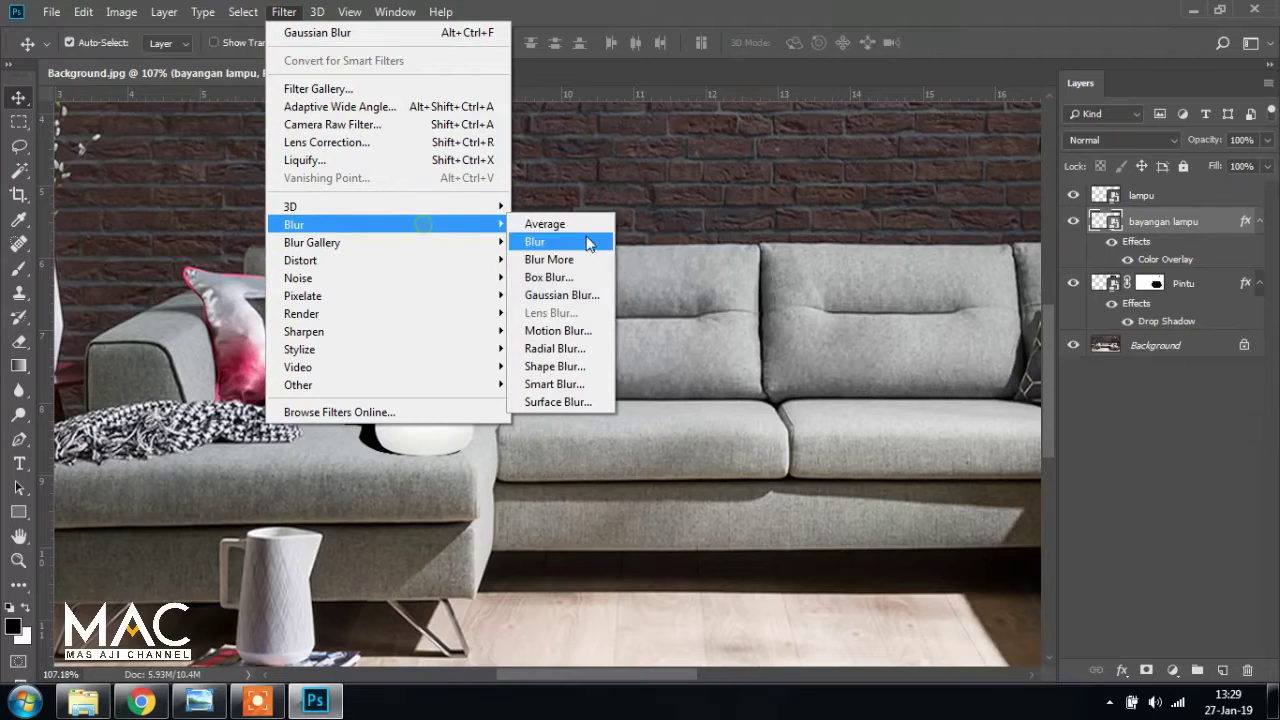
{"action": "left_click", "coordinate": [562, 295]}
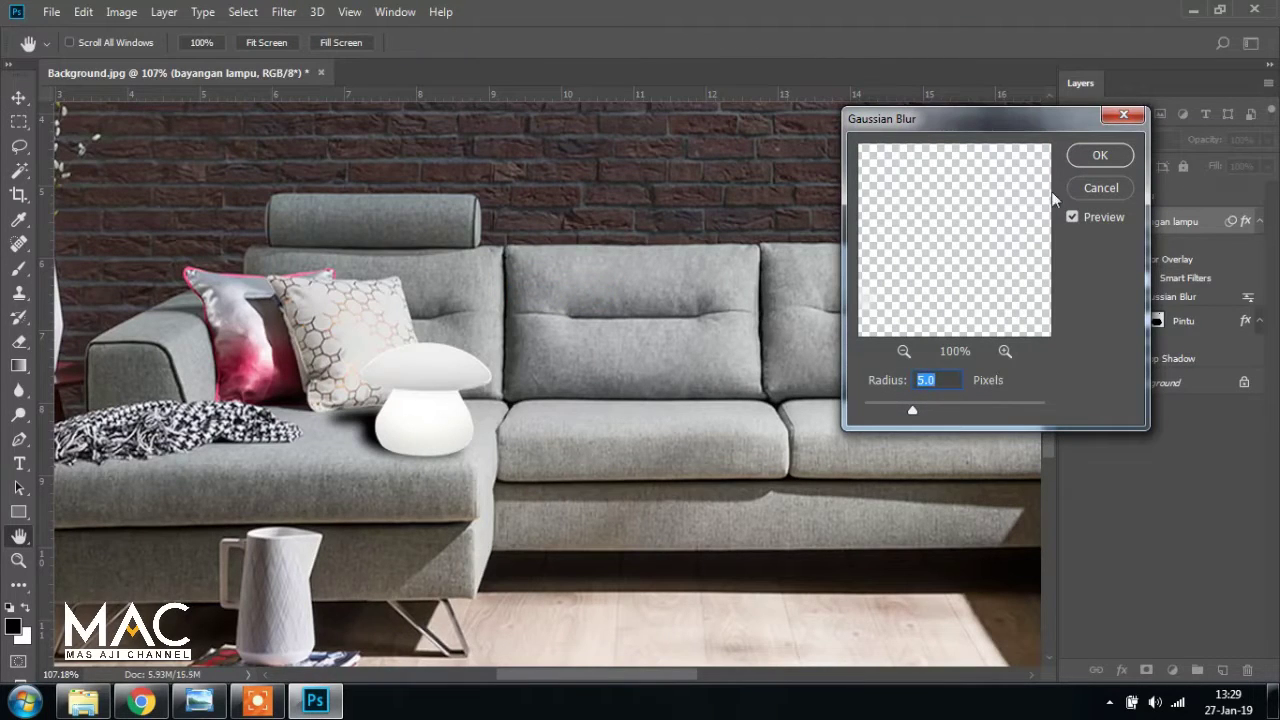
{"action": "left_click", "coordinate": [1081, 159]}
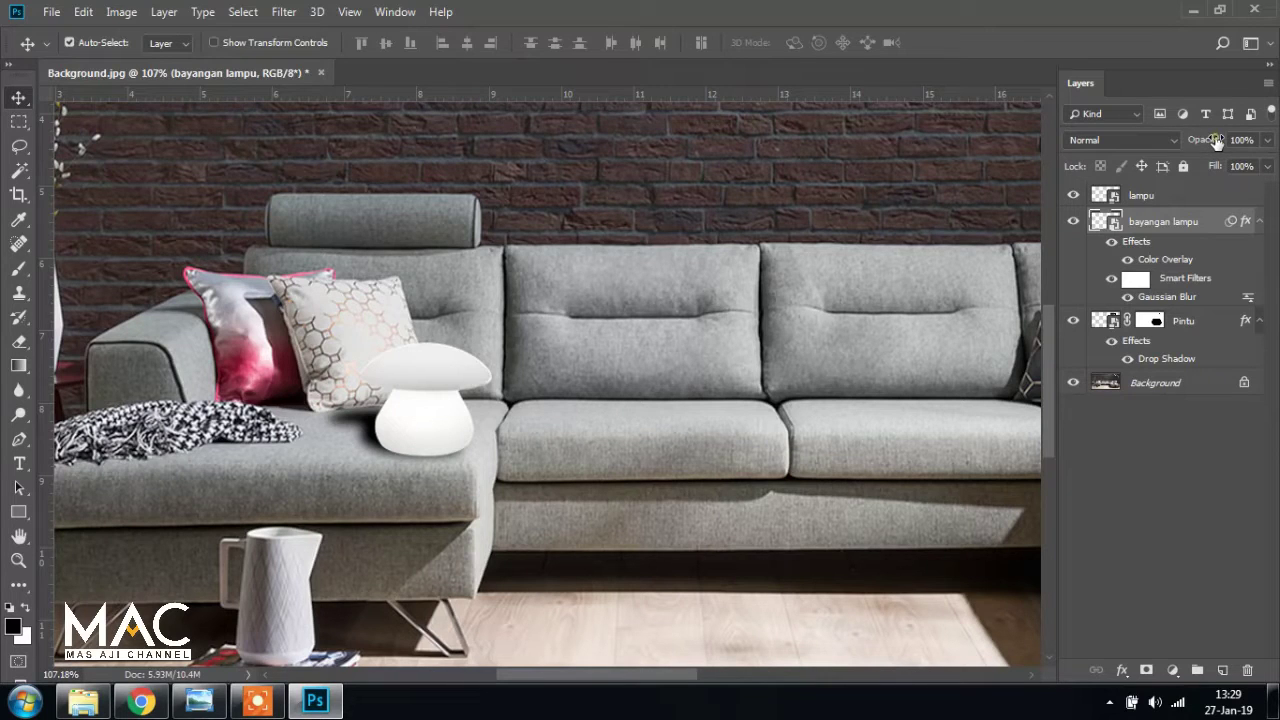
Lower the bayangan lampu layer's opacity to 42%, comparing the shadow with the partiel meuble reference in Windows Photo Viewer
{"action": "left_click_drag", "start_coordinate": [1216, 141], "coordinate": [1177, 140]}
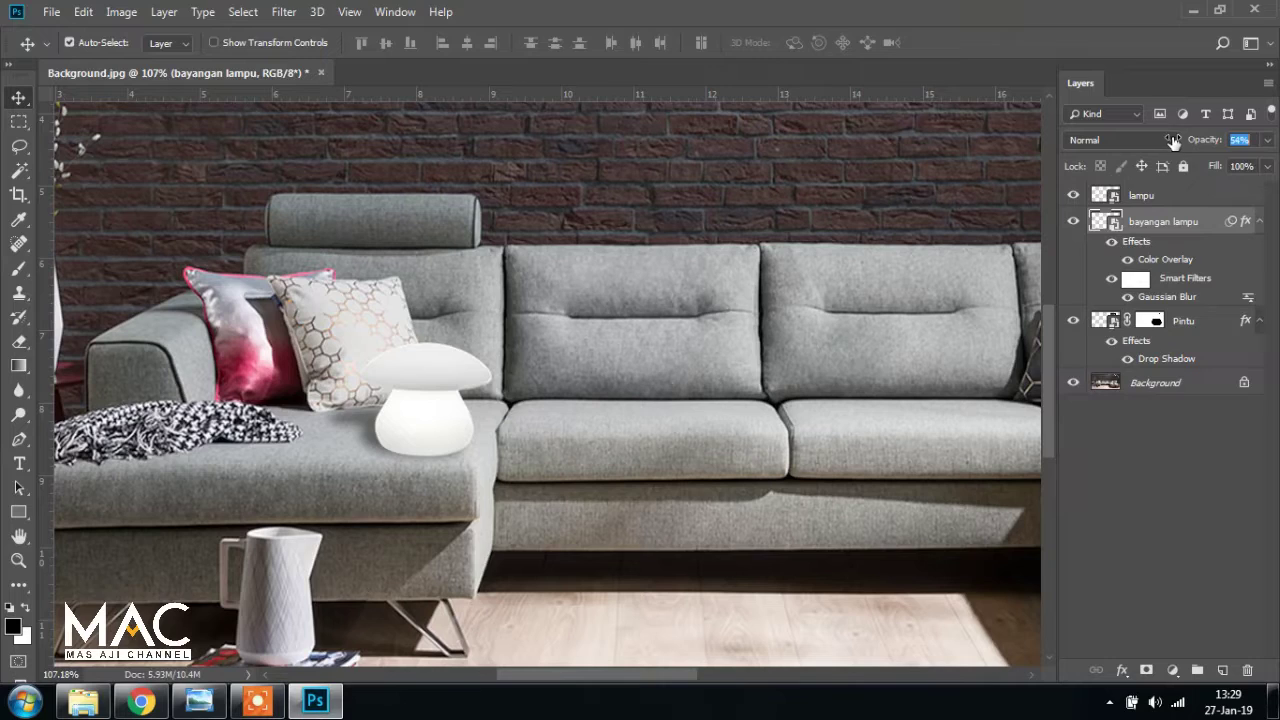
{"action": "left_click", "coordinate": [199, 701]}
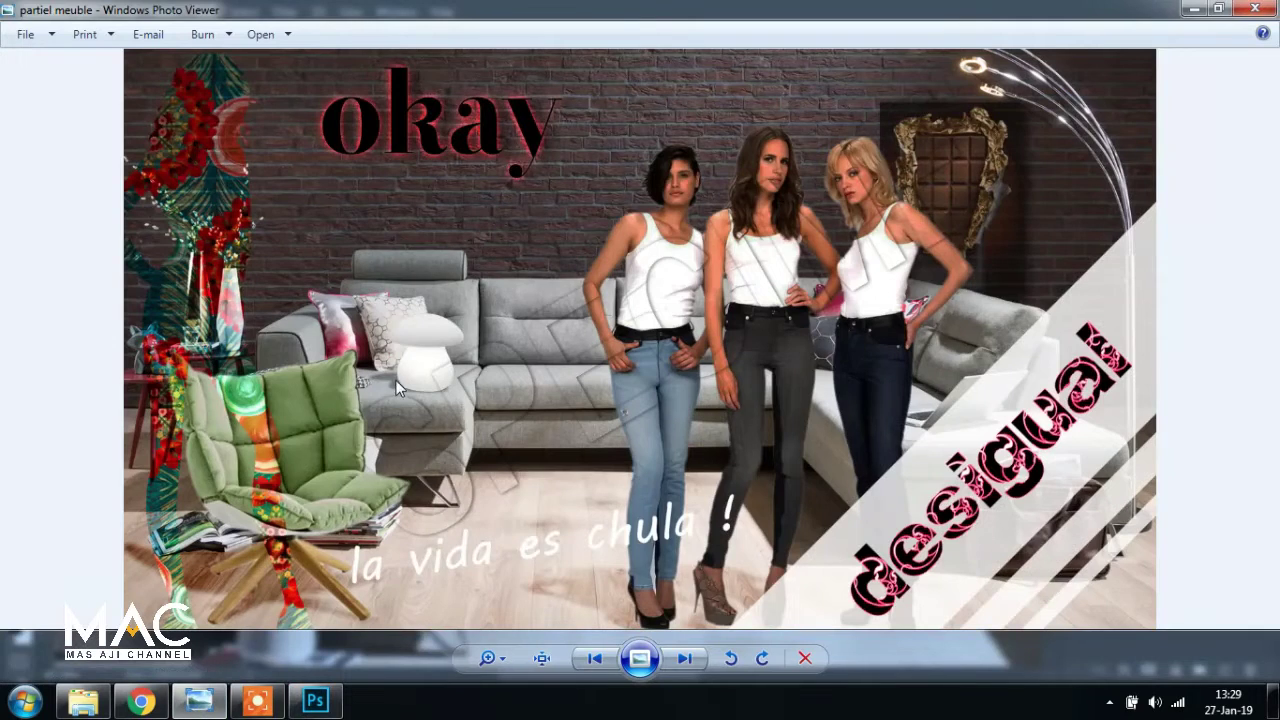
{"action": "key", "text": "alt+Tab"}
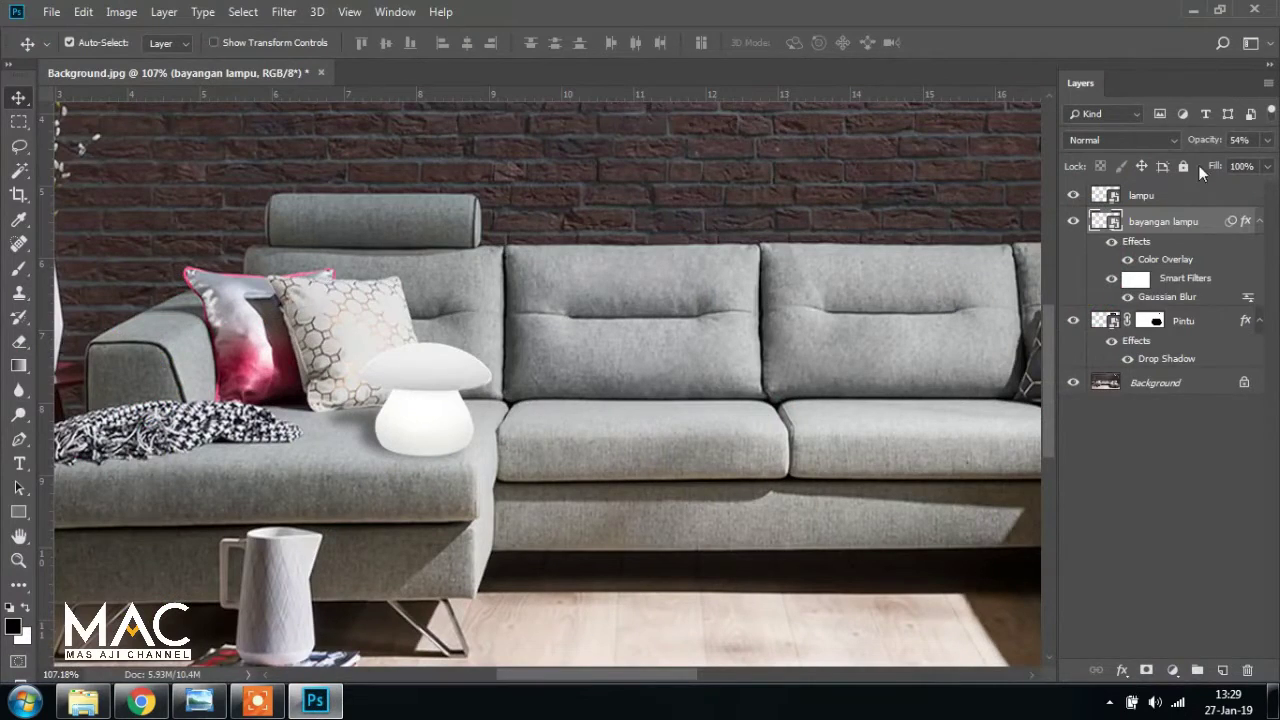
{"action": "type", "text": "45"}
{"action": "key", "text": "Return"}
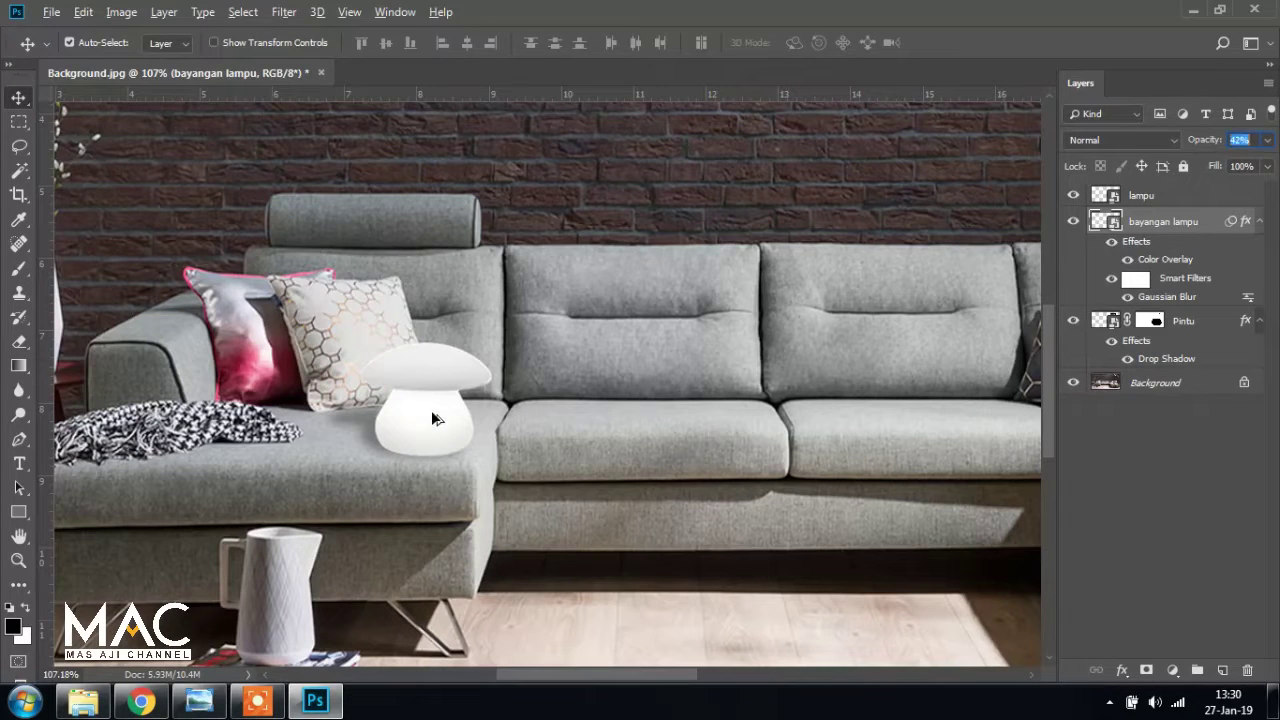
{"action": "left_click", "coordinate": [598, 424]}
Group the lampu and bayangan lampu layers and name the group LAMPU
{"action": "scroll", "coordinate": [599, 426], "scroll_direction": "down", "scroll_amount": 3}
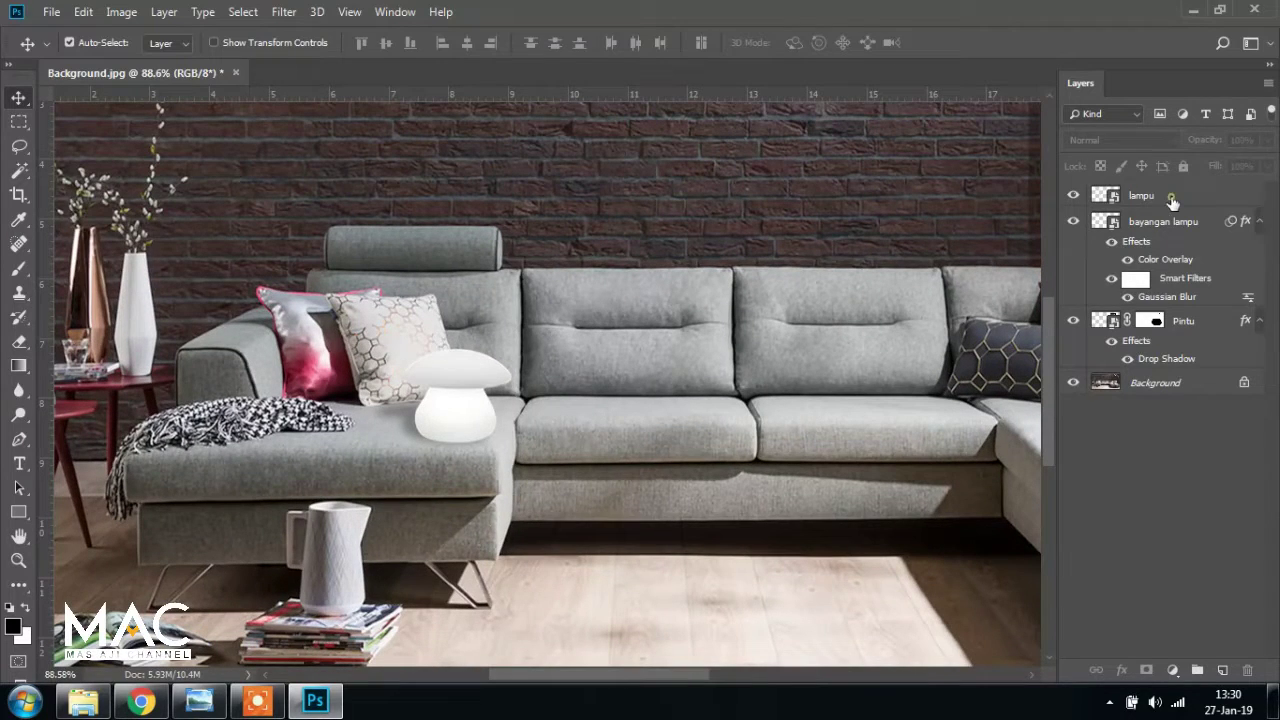
{"action": "left_click", "coordinate": [1172, 200]}
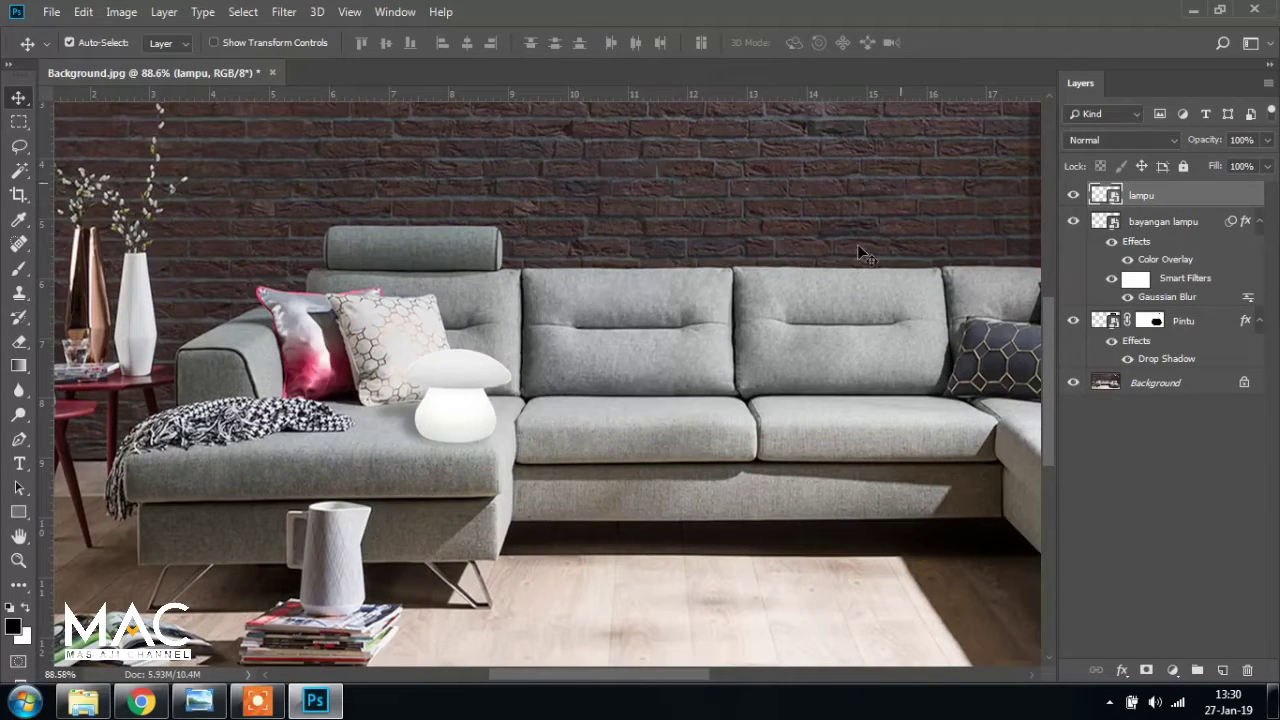
{"action": "left_click", "coordinate": [1152, 223], "text": "shift"}
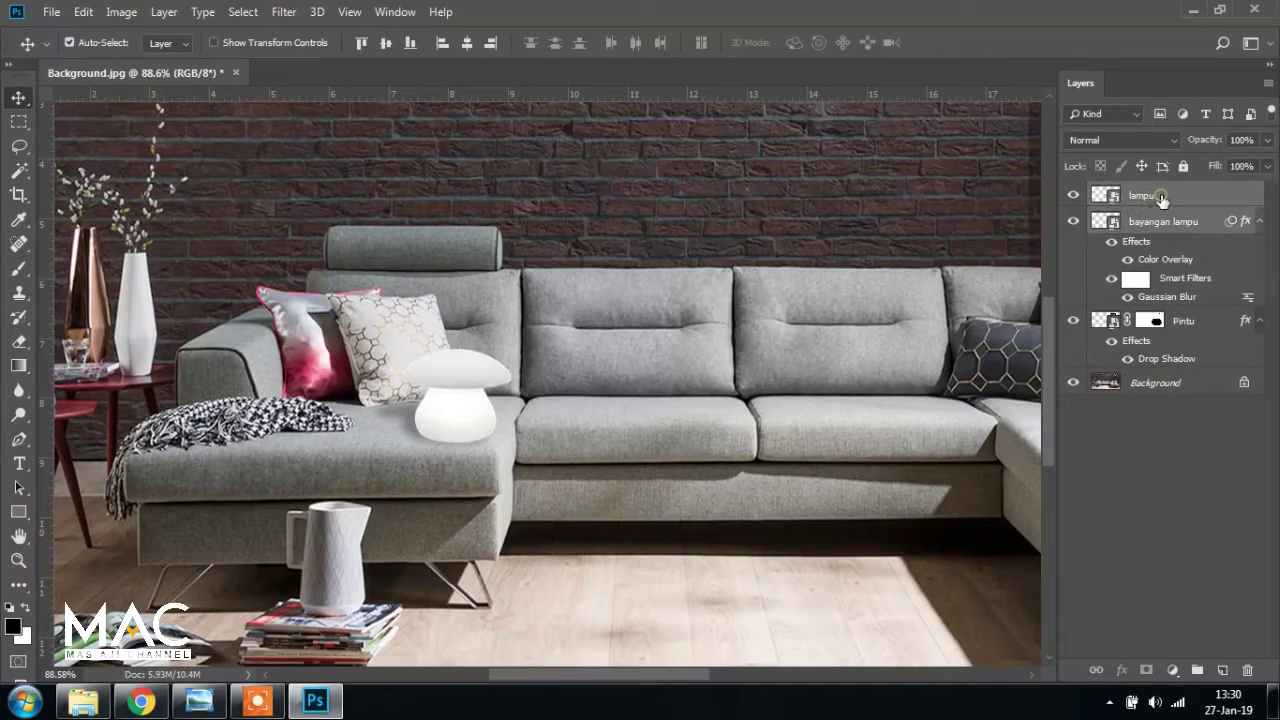
{"action": "left_click", "coordinate": [1161, 195]}
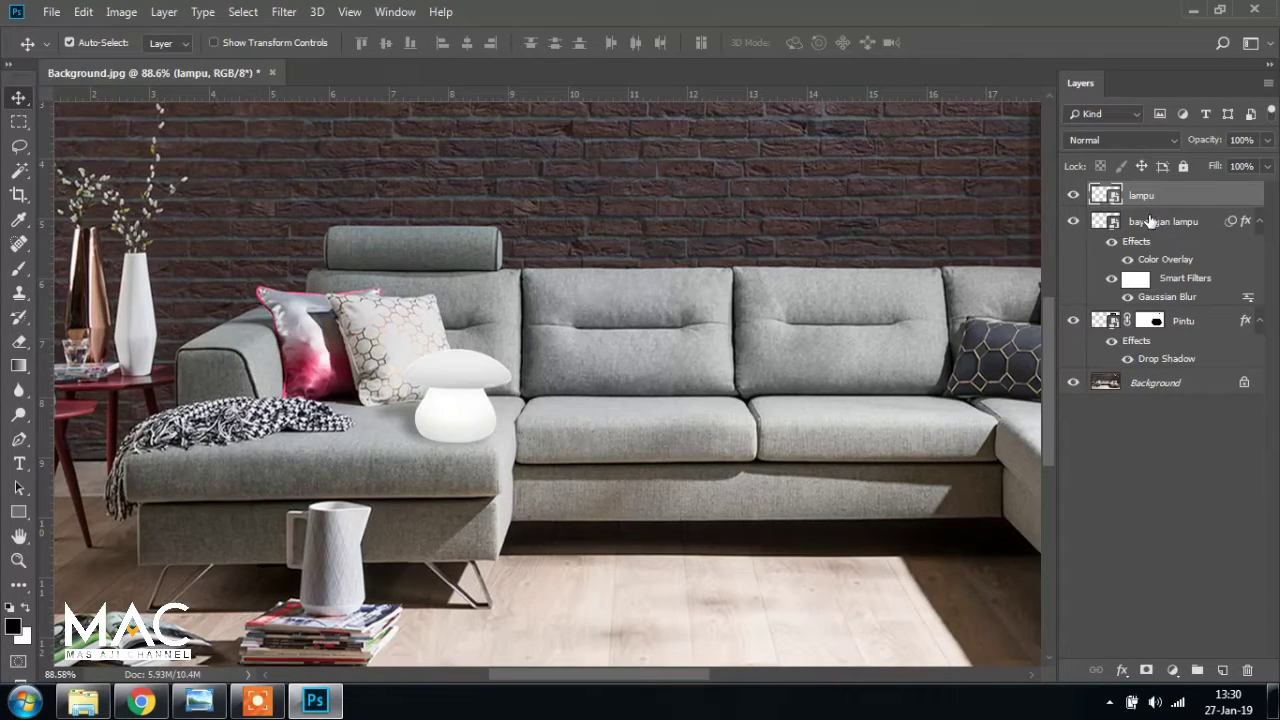
{"action": "left_click", "coordinate": [1145, 225], "text": "shift"}
{"action": "left_click_drag", "start_coordinate": [1160, 228], "coordinate": [1198, 670]}
{"action": "double_click", "coordinate": [1143, 193]}
{"action": "key", "text": "BackSpace"}
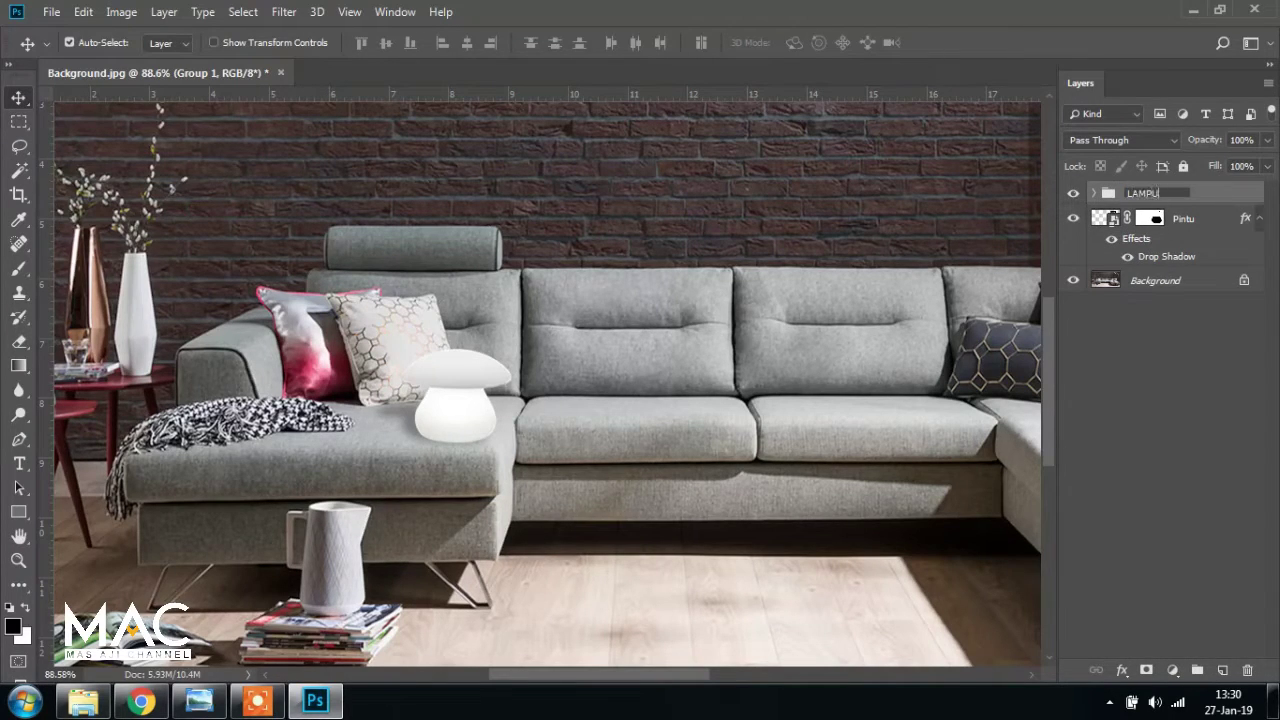
{"action": "key", "text": "Return"}
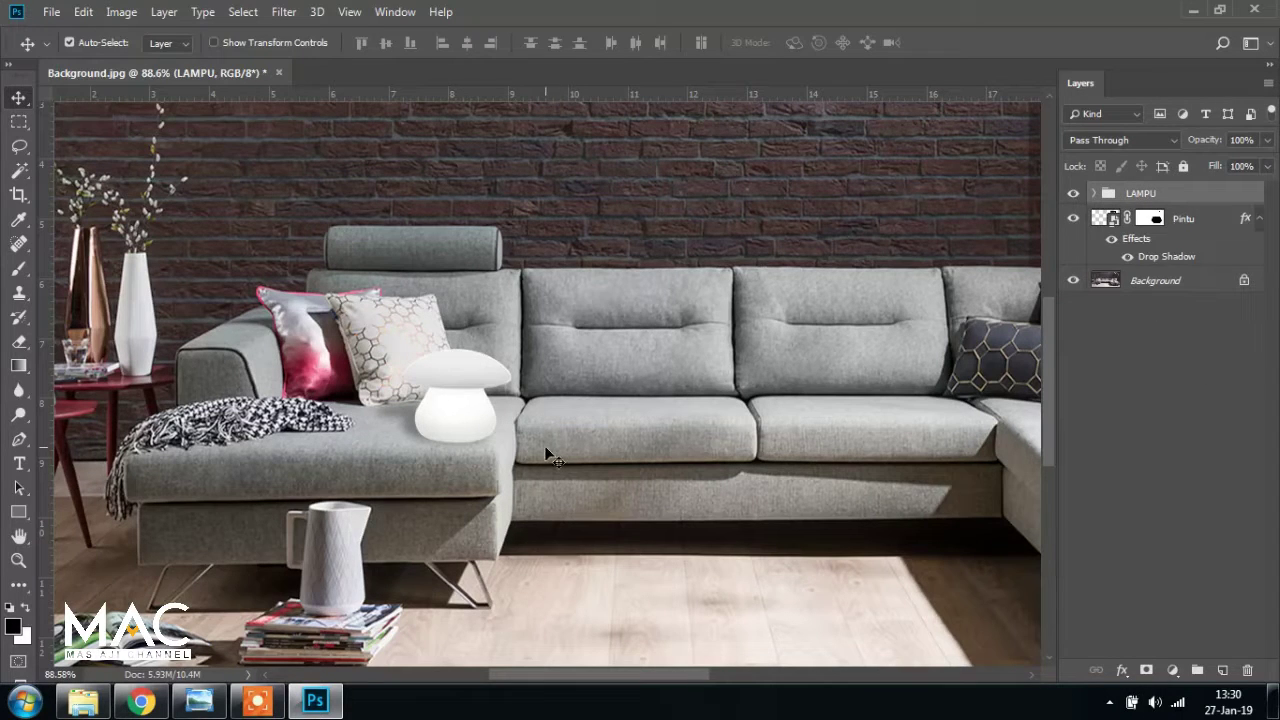
Check the armchair in the partiel meuble reference and preview the sofa image from the project folder, returning to Photoshop
{"action": "scroll", "coordinate": [549, 449], "scroll_direction": "down", "scroll_amount": 3}
{"action": "scroll", "coordinate": [550, 441], "scroll_direction": "down", "scroll_amount": 1}
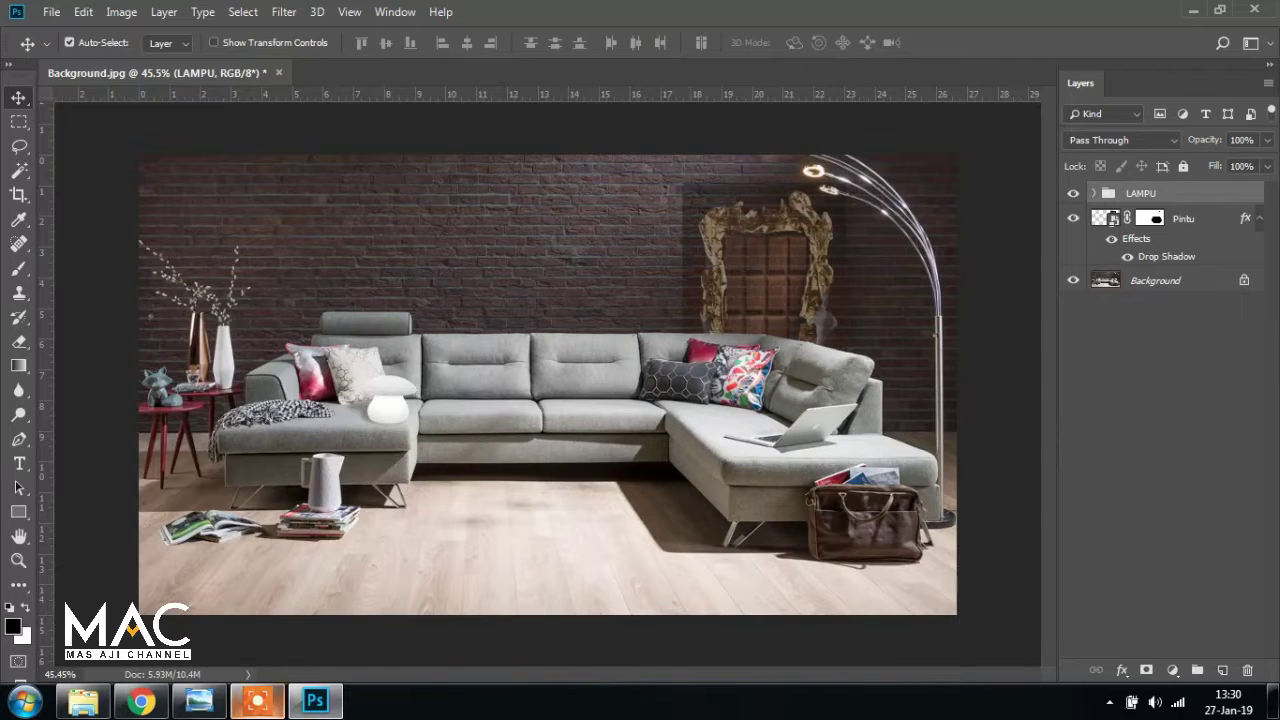
{"action": "left_click", "coordinate": [83, 700]}
{"action": "left_click", "coordinate": [210, 708]}
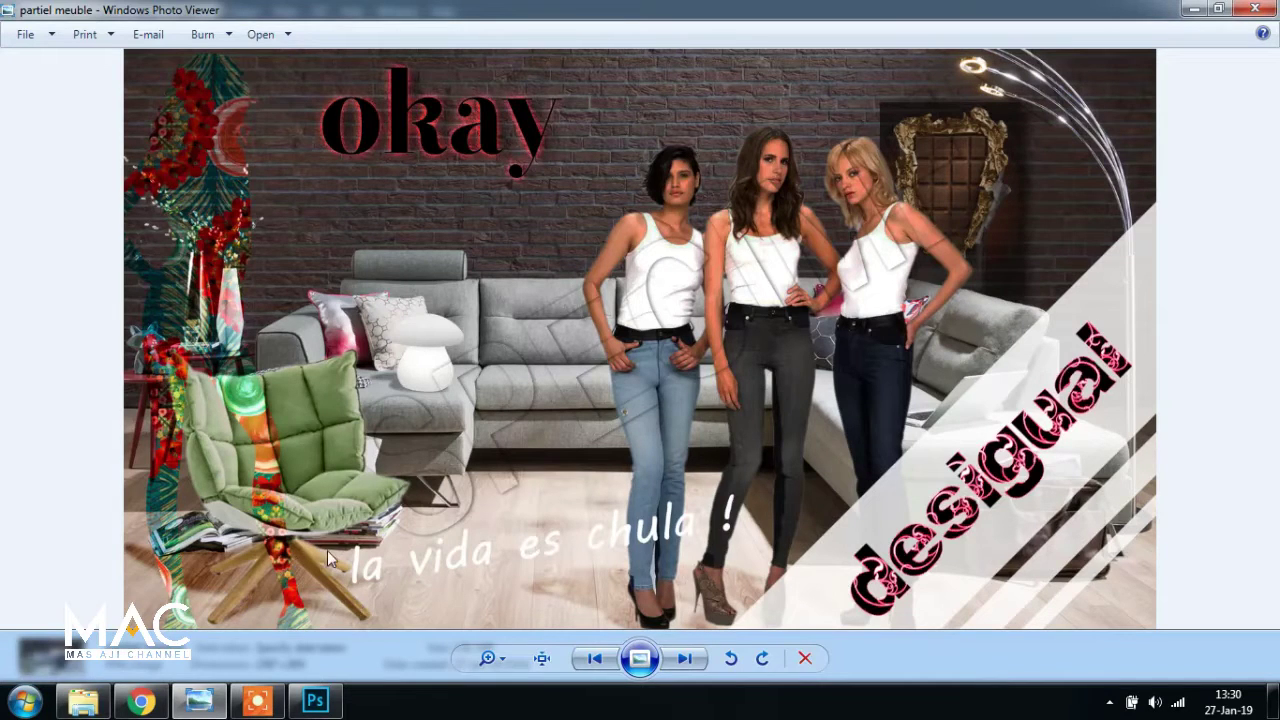
{"action": "left_click", "coordinate": [83, 700]}
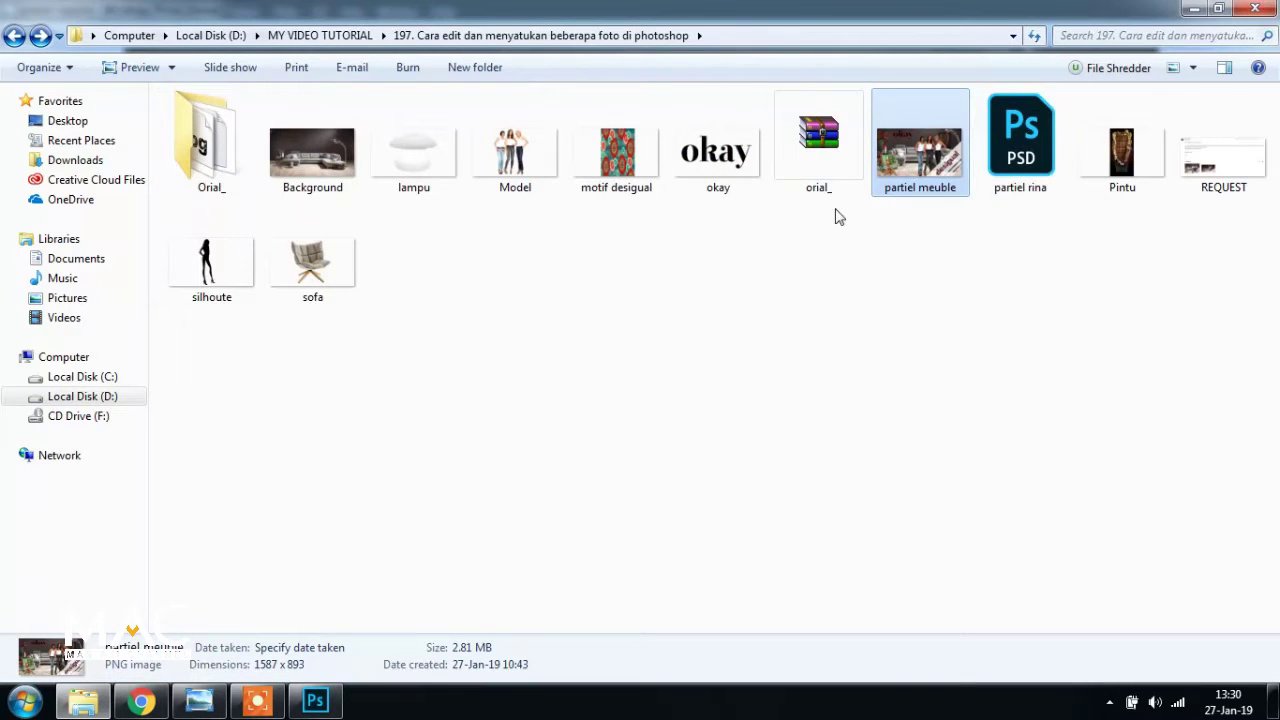
{"action": "double_click", "coordinate": [293, 263]}
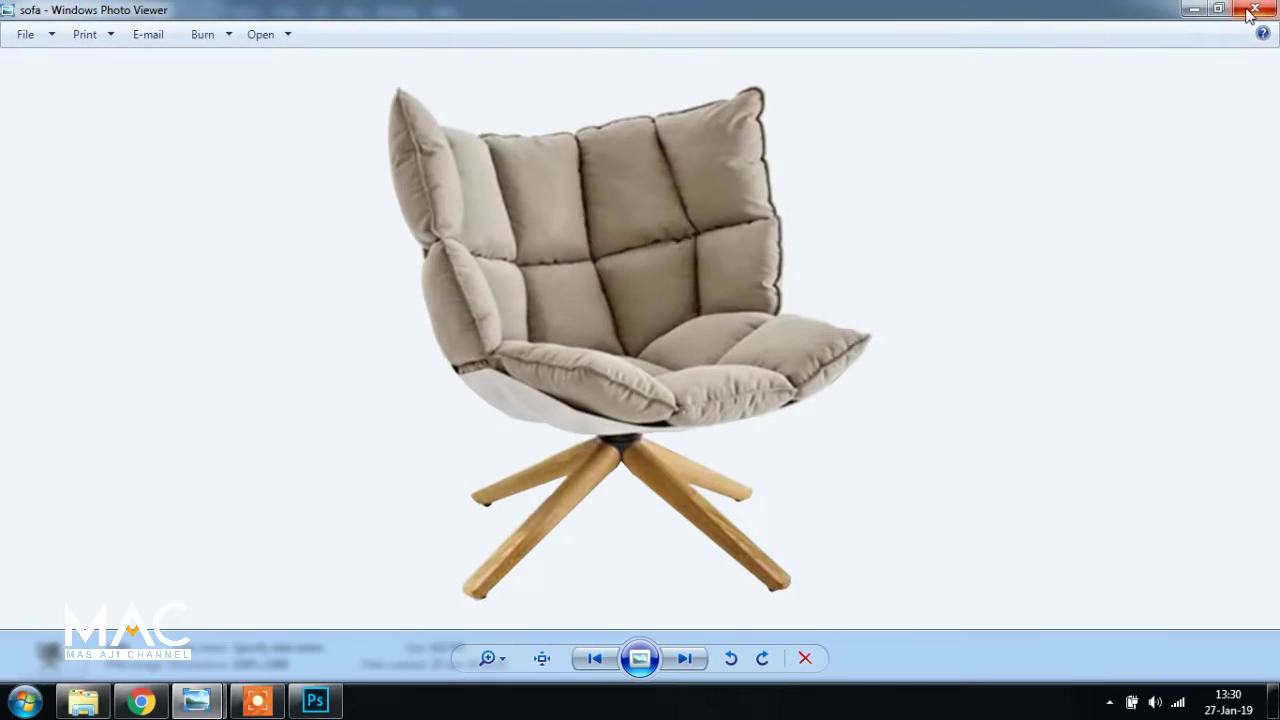
{"action": "key", "text": "alt+F4"}
{"action": "left_click", "coordinate": [315, 700]}
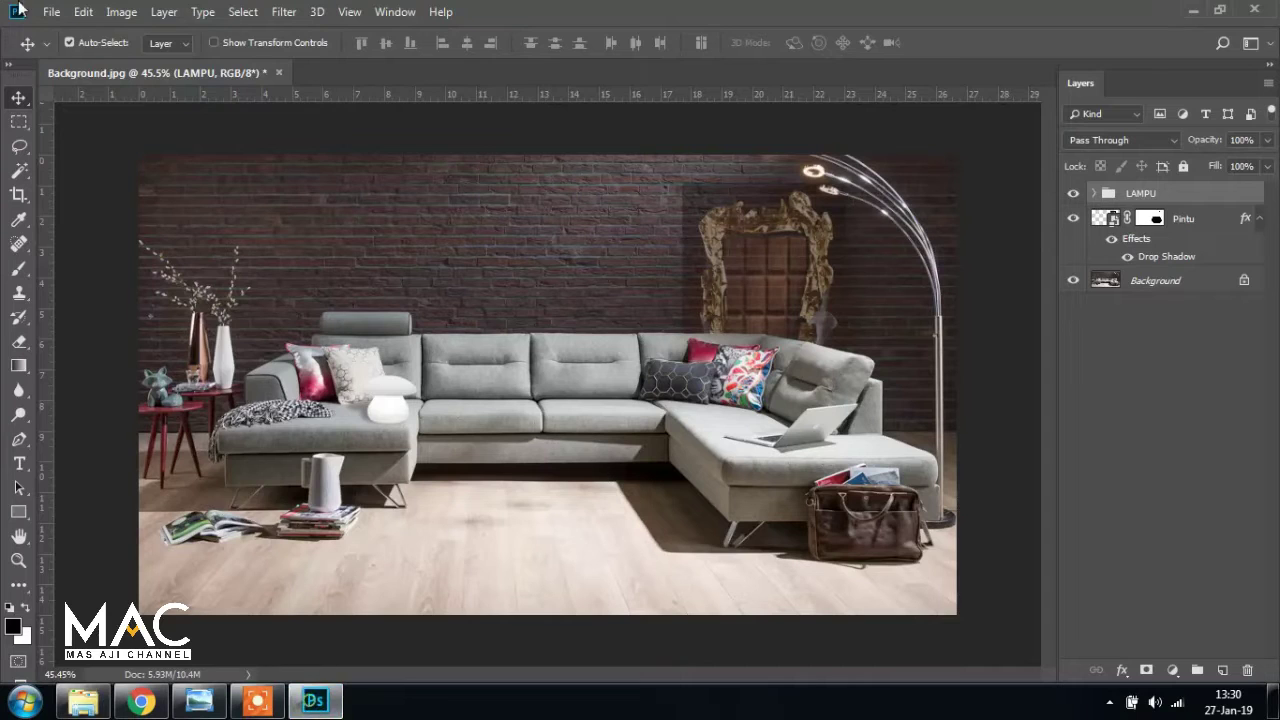
Place the sofa image as an embedded layer above the LAMPU group at its original size
{"action": "left_click", "coordinate": [51, 12]}
{"action": "left_click", "coordinate": [157, 348]}
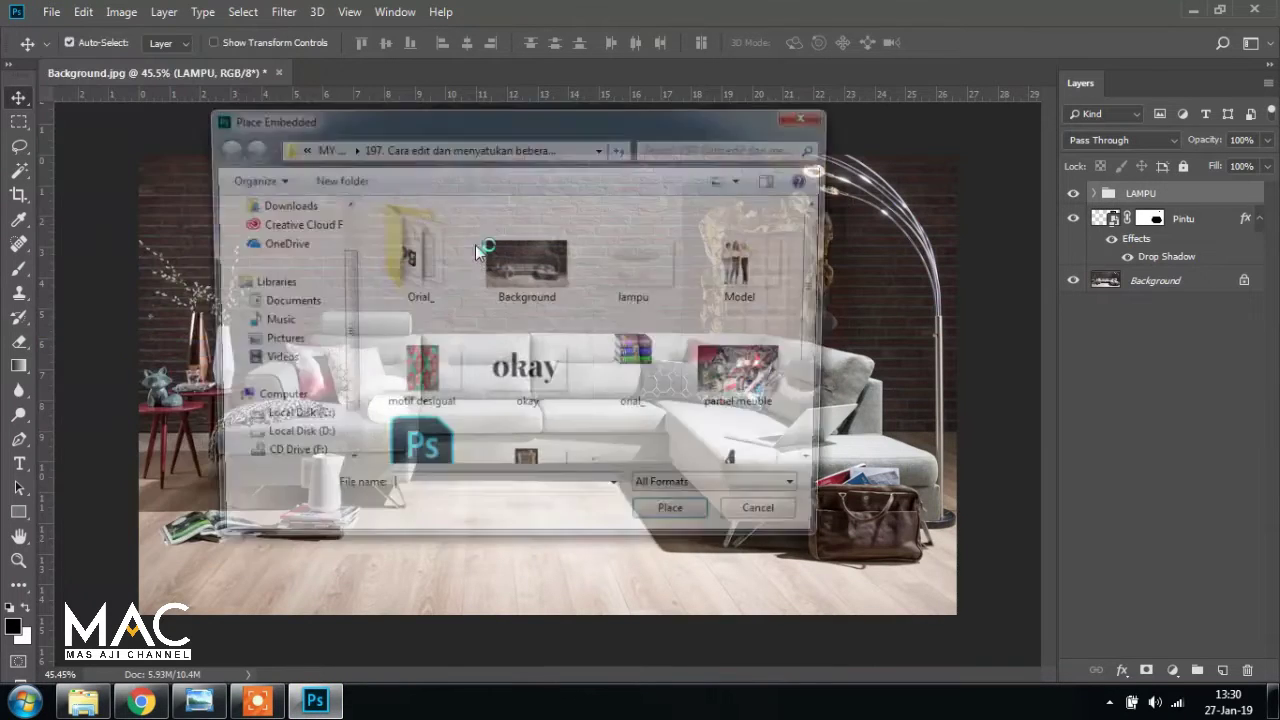
{"action": "scroll", "coordinate": [826, 245], "scroll_direction": "down", "scroll_amount": 2}
{"action": "left_click", "coordinate": [417, 432]}
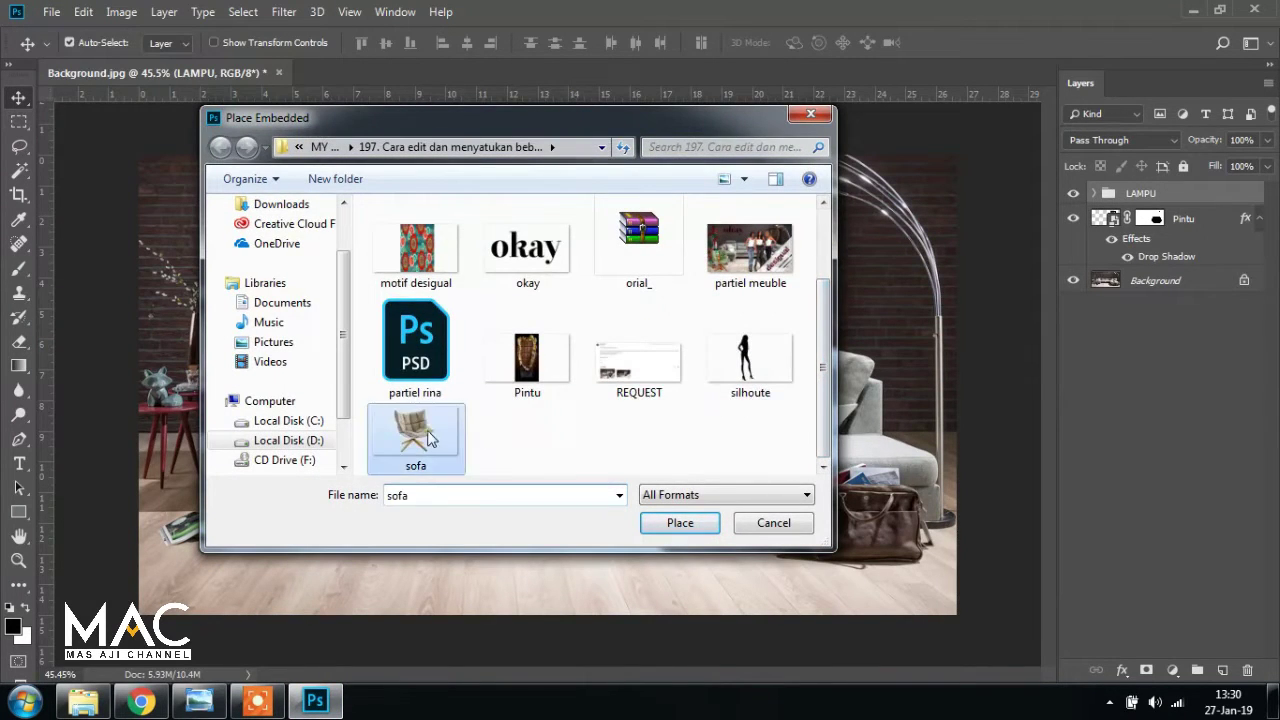
{"action": "left_click", "coordinate": [680, 523]}
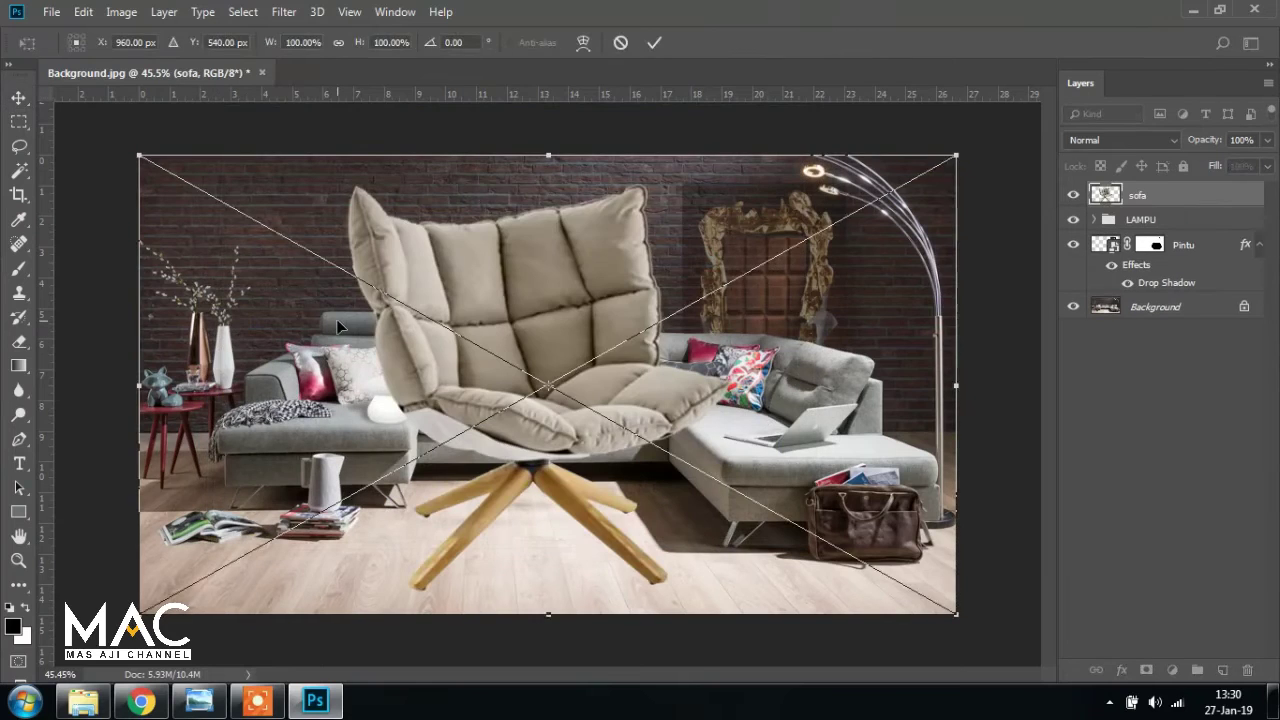
{"action": "key", "text": "Return"}
Rasterize the sofa layer and convert it back to a Smart Object
{"action": "right_click", "coordinate": [1181, 204]}
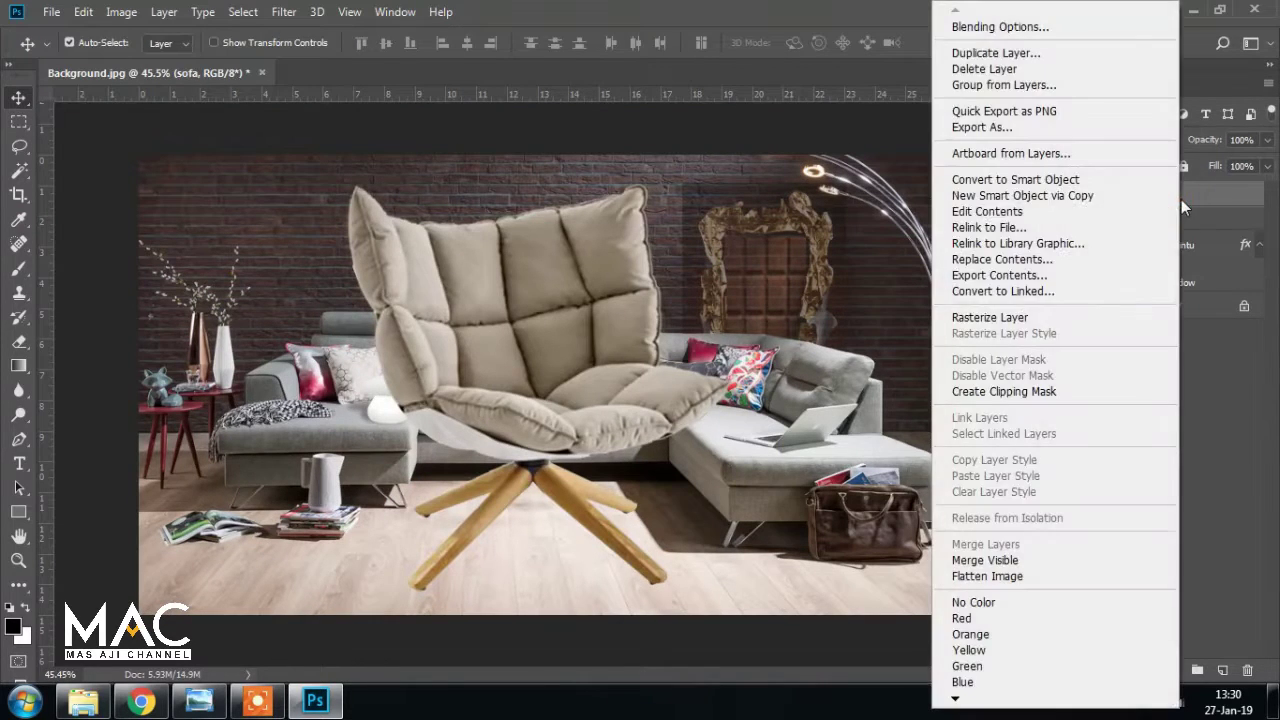
{"action": "left_click", "coordinate": [1032, 315]}
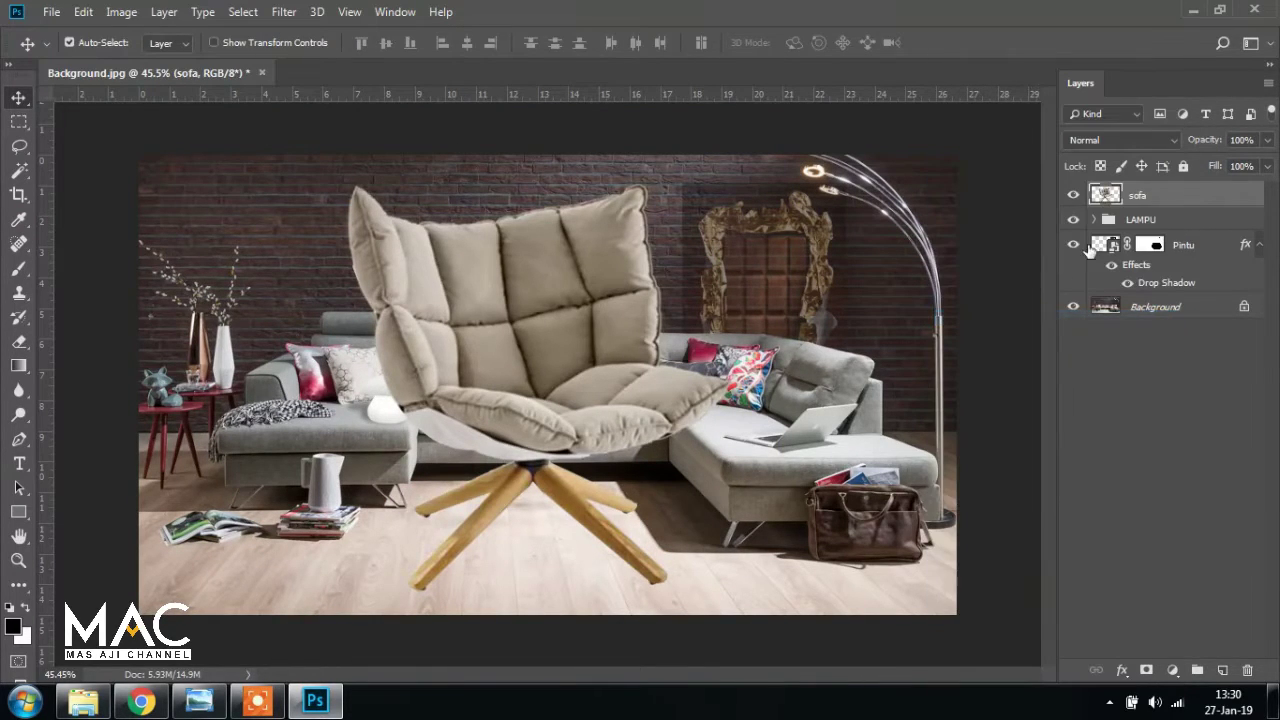
{"action": "right_click", "coordinate": [1147, 200]}
{"action": "left_click", "coordinate": [1040, 229]}
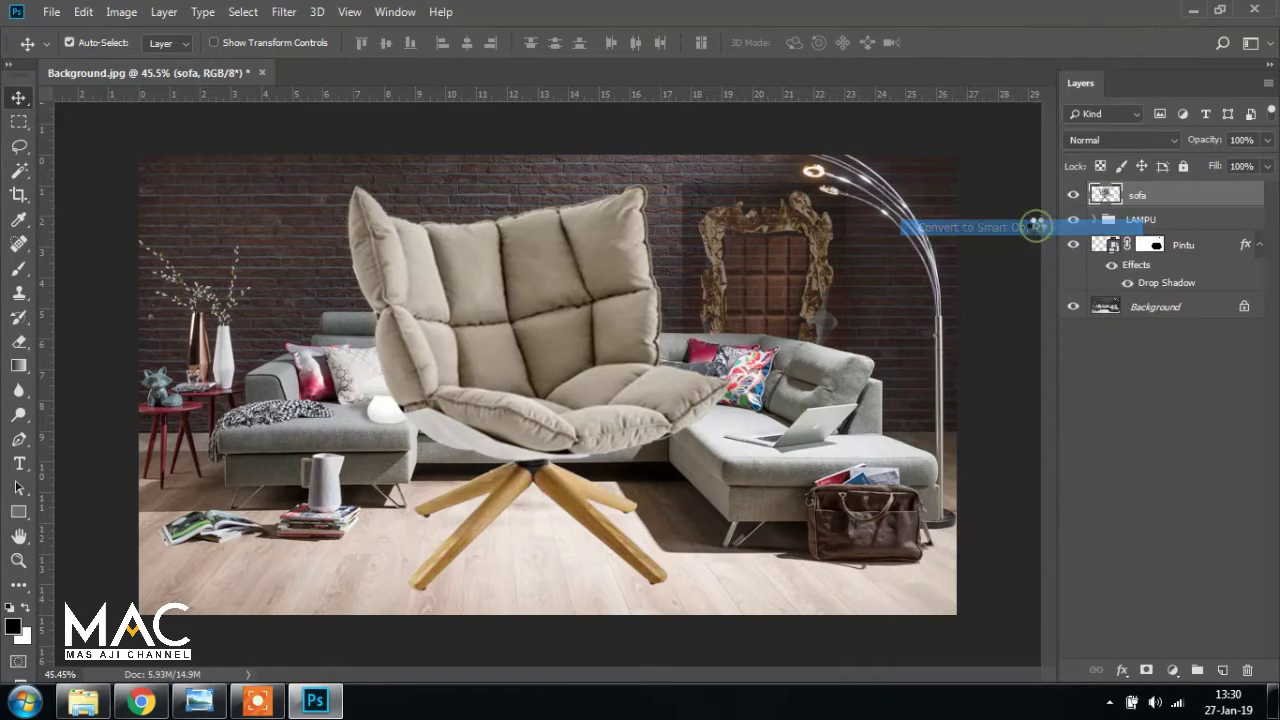
Scale the sofa layer to about 51% and place it over the magazines in the left foreground, matching the partiel meuble reference
{"action": "key", "text": "ctrl+t"}
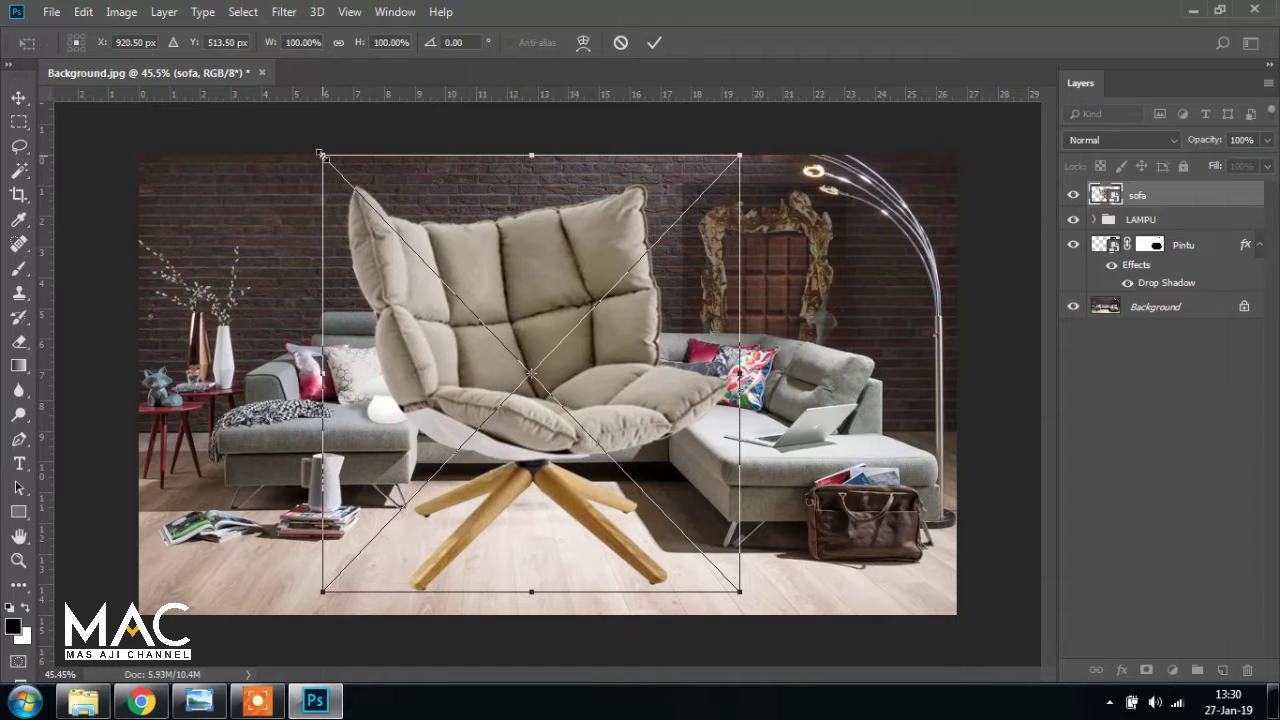
{"action": "left_click_drag", "start_coordinate": [322, 156], "coordinate": [558, 400]}
{"action": "left_click_drag", "start_coordinate": [632, 431], "coordinate": [291, 442]}
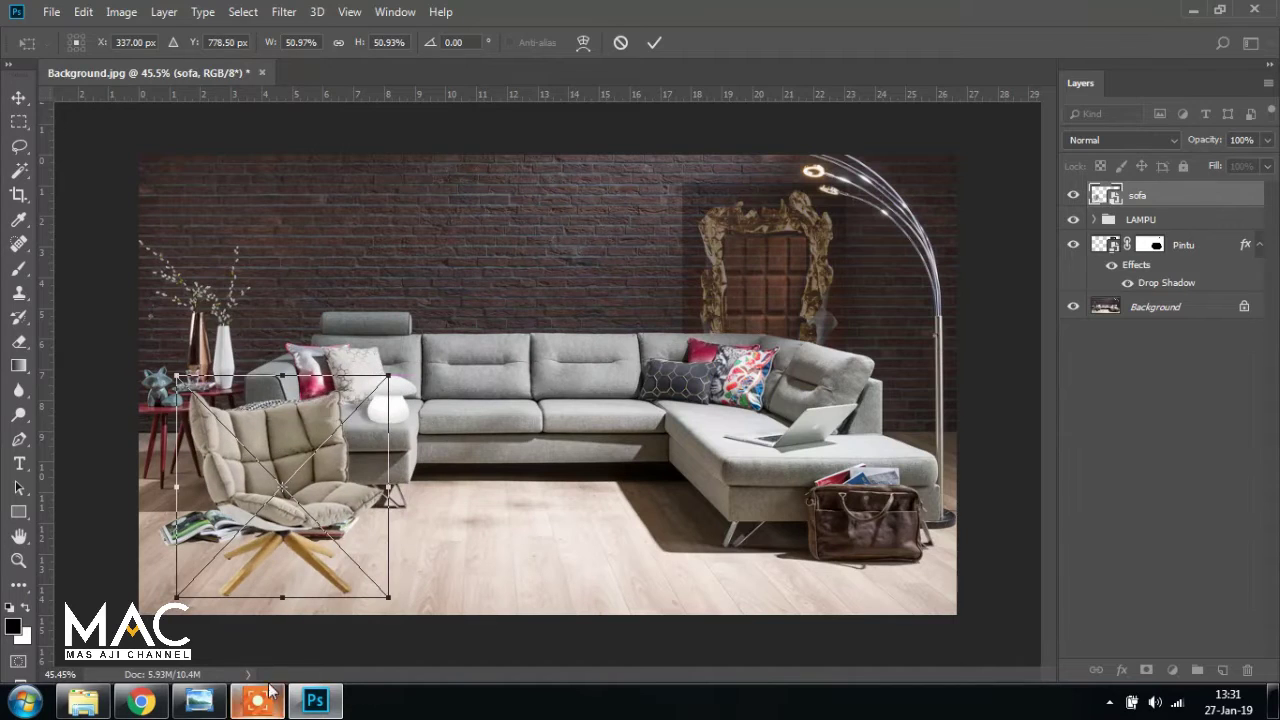
{"action": "left_click", "coordinate": [199, 700]}
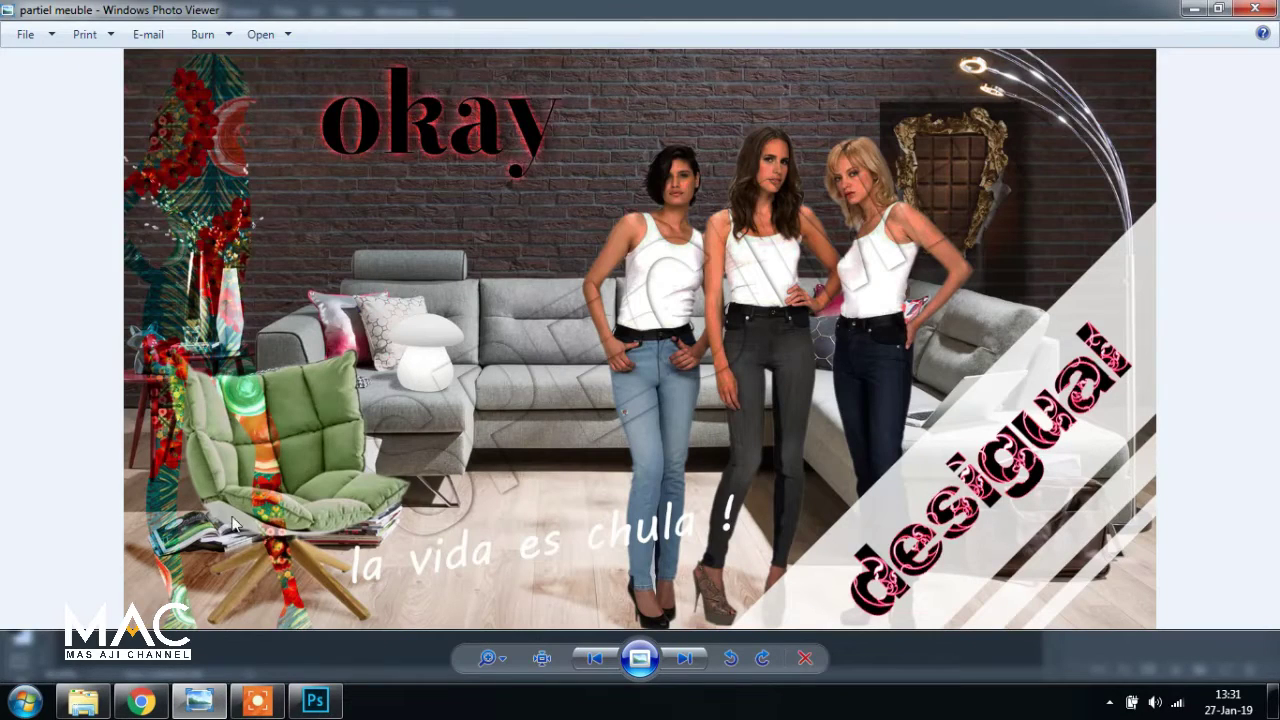
{"action": "left_click", "coordinate": [315, 700]}
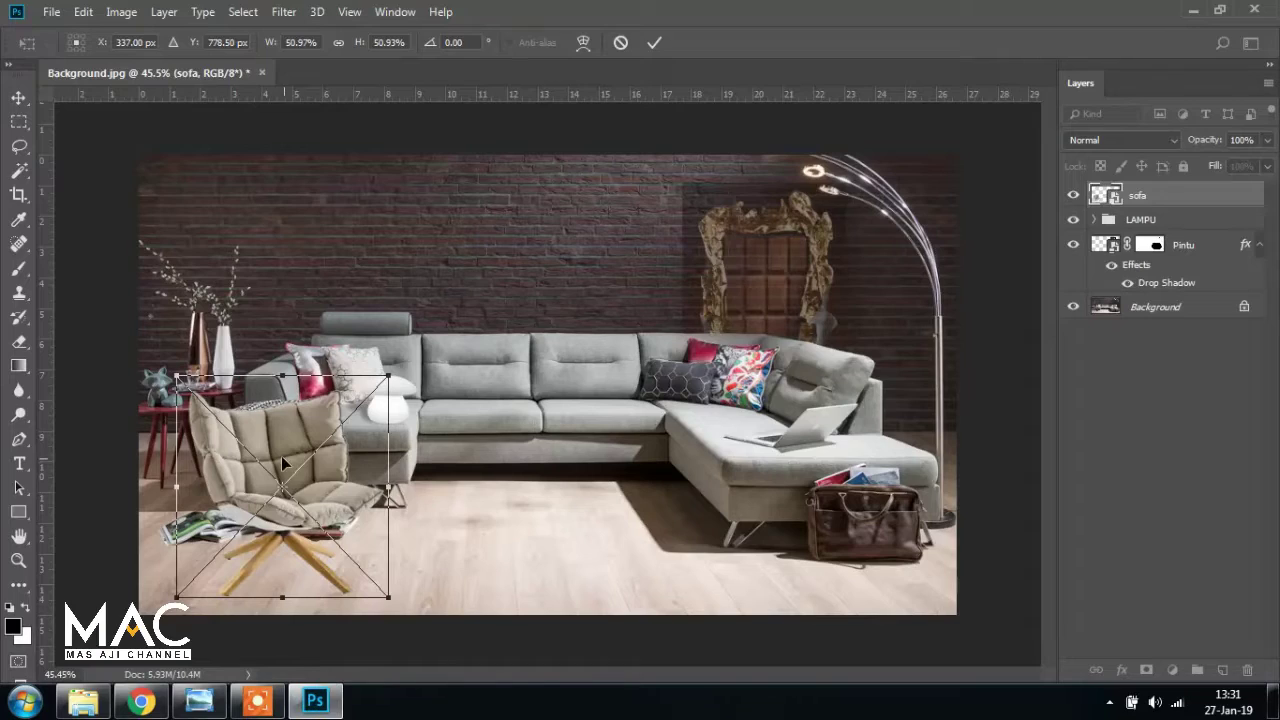
{"action": "left_click_drag", "start_coordinate": [283, 466], "coordinate": [283, 451]}
{"action": "key", "text": "Return"}
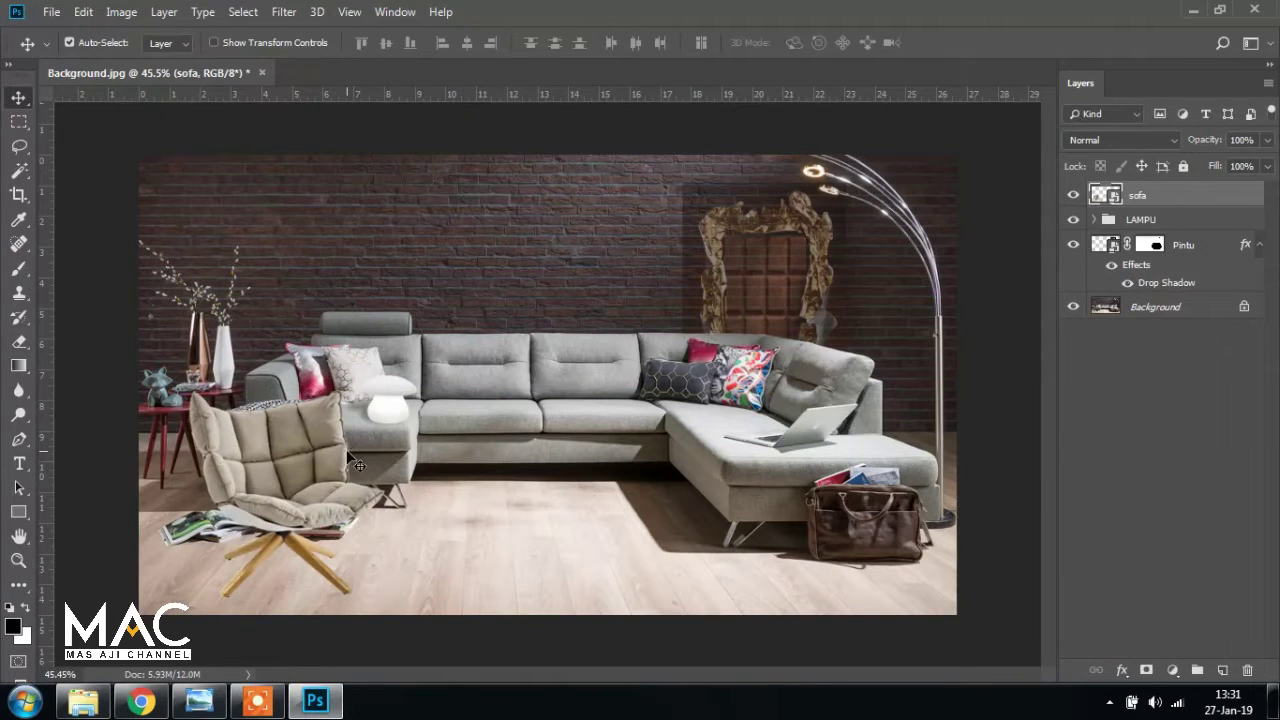
Enlarge the armchair slightly to about 54%, comparing its size with the partiel meuble reference before and after
{"action": "left_click", "coordinate": [199, 700]}
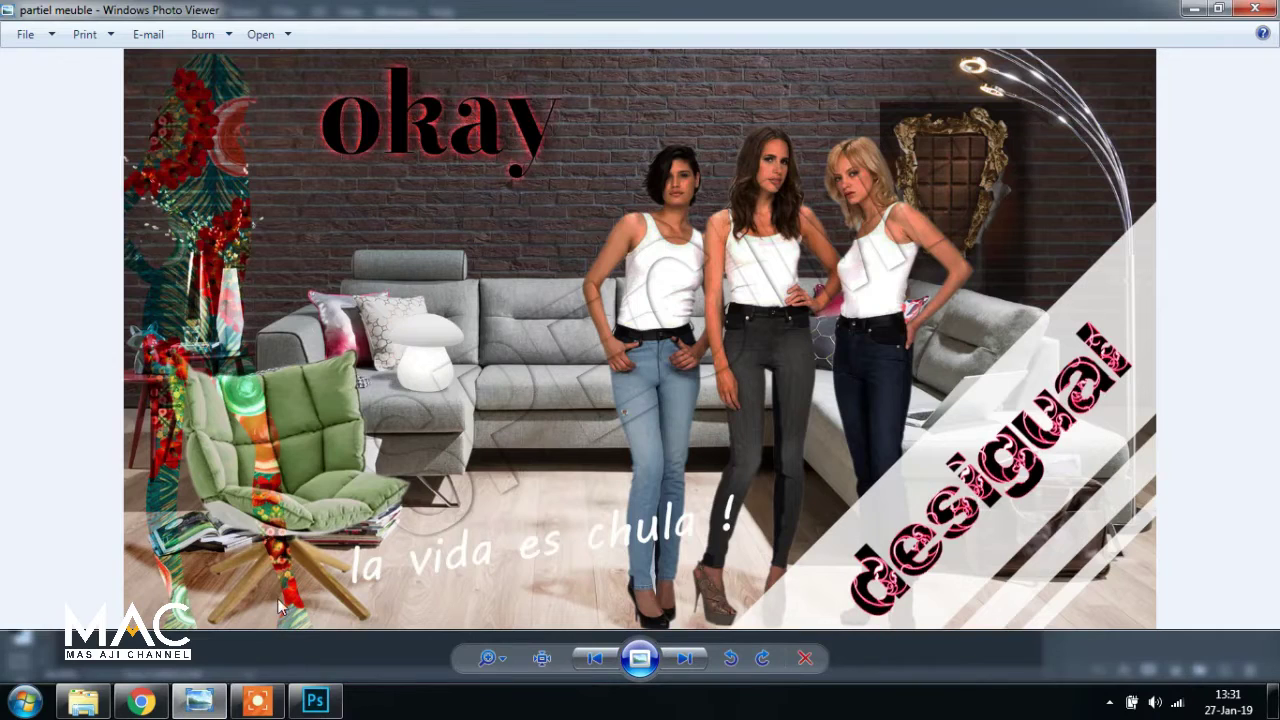
{"action": "left_click", "coordinate": [315, 700]}
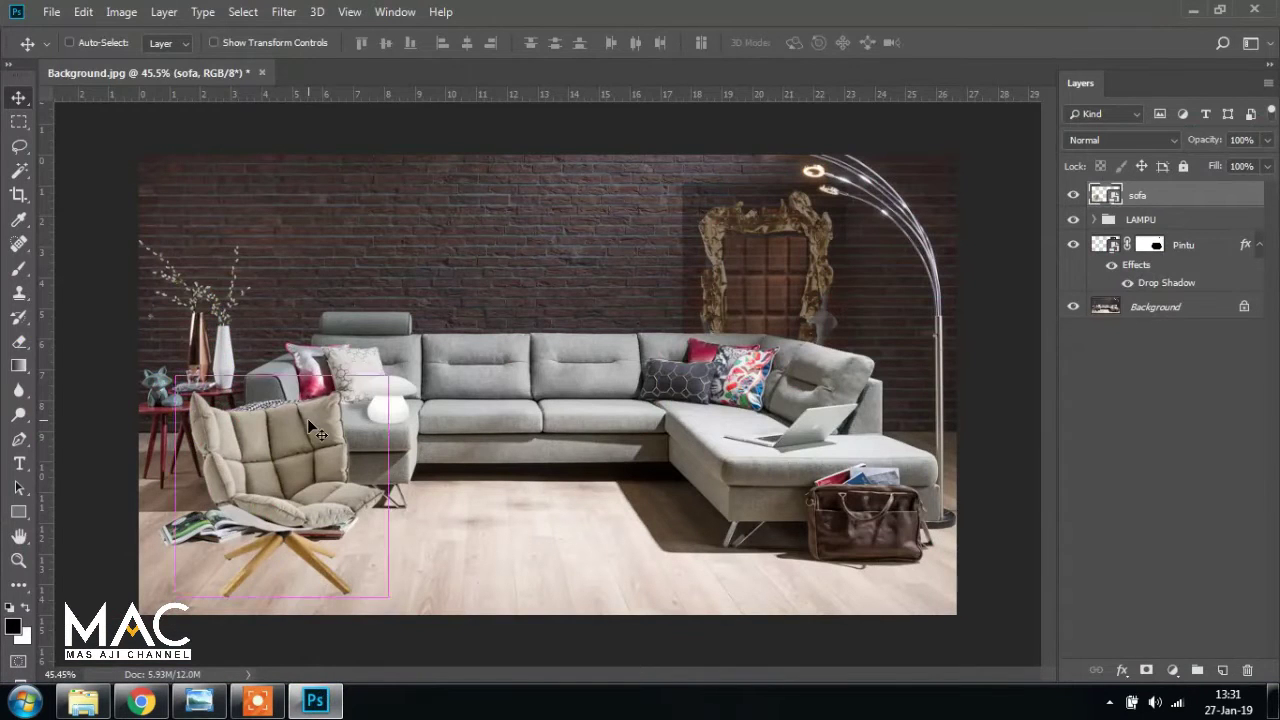
{"action": "key", "text": "ctrl+t"}
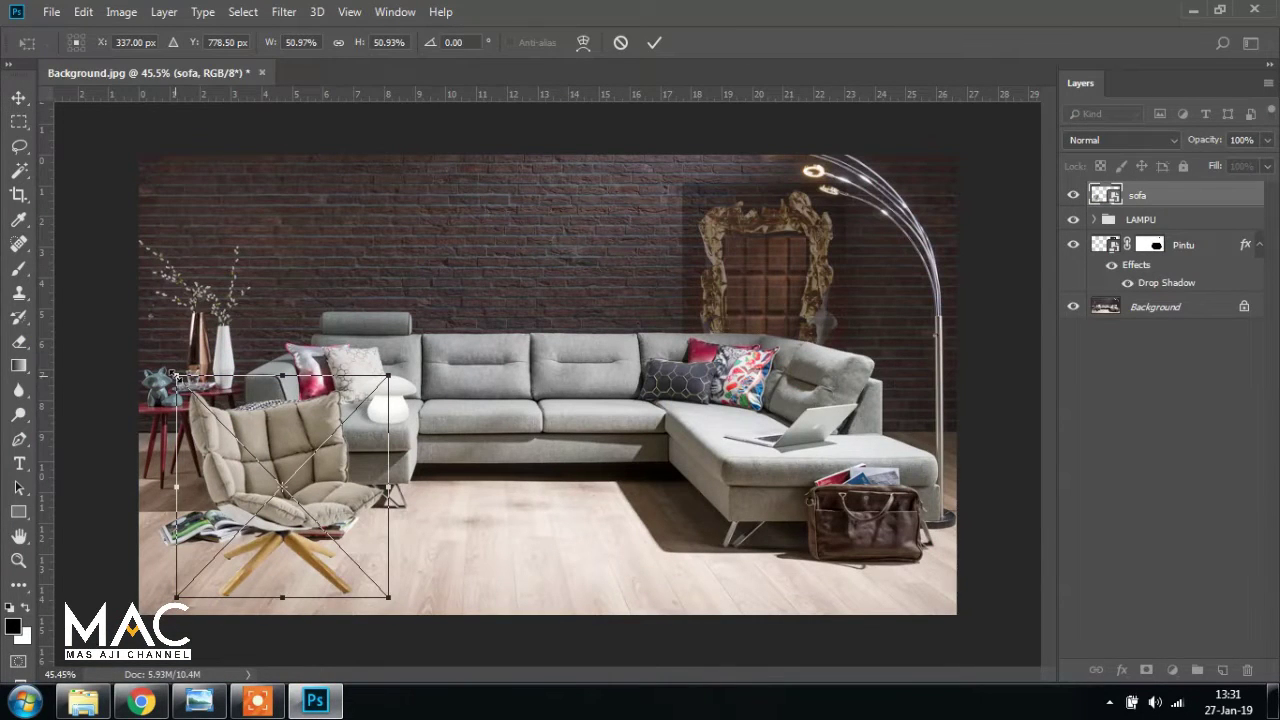
{"action": "left_click_drag", "start_coordinate": [175, 375], "coordinate": [165, 365]}
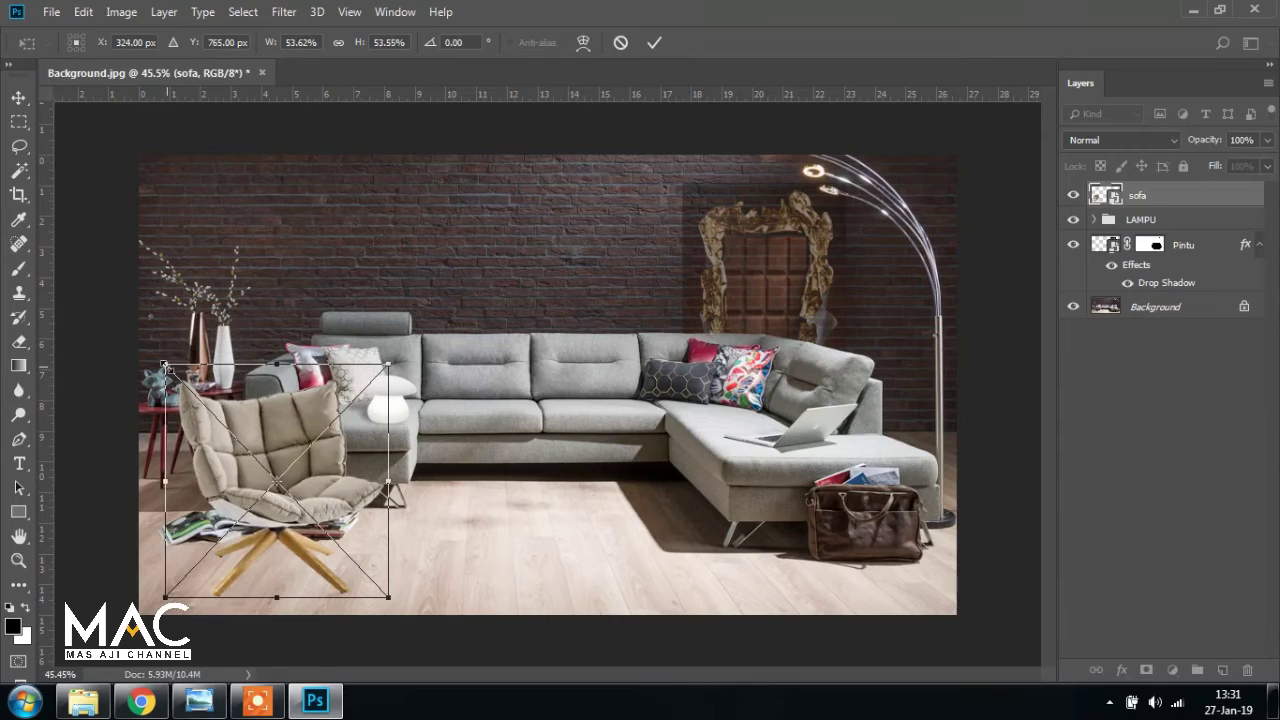
{"action": "key", "text": "Return"}
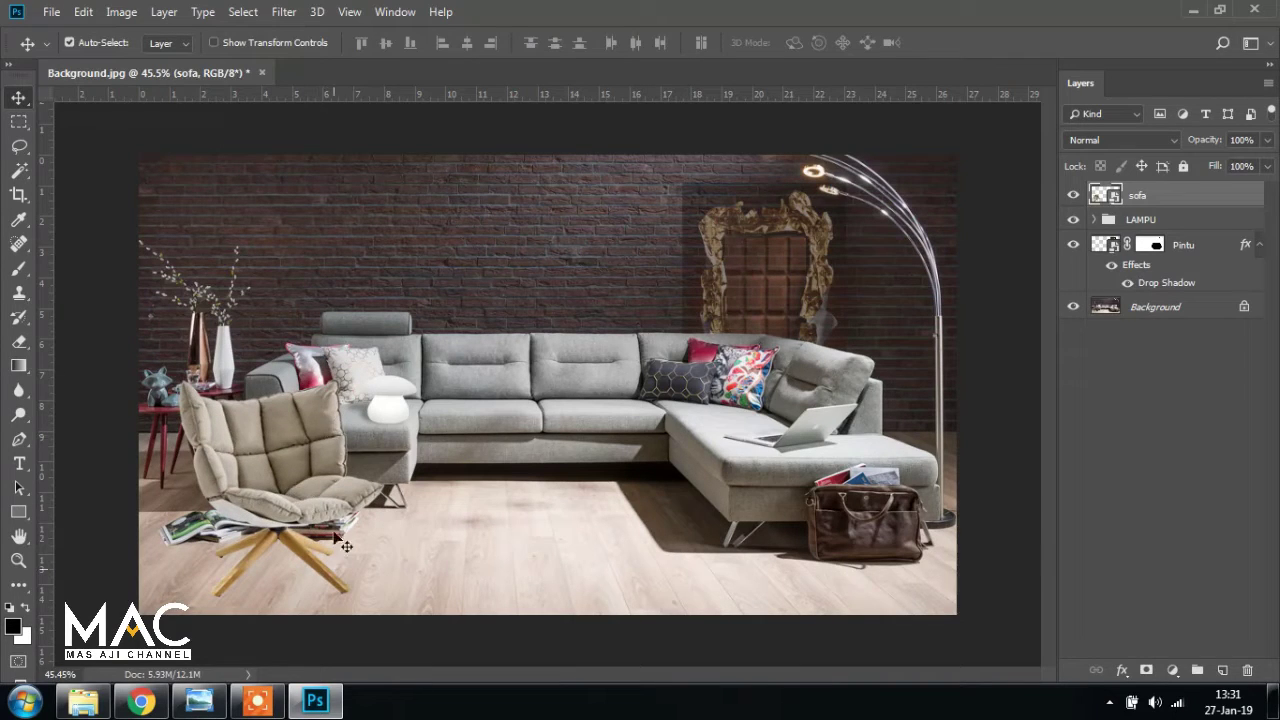
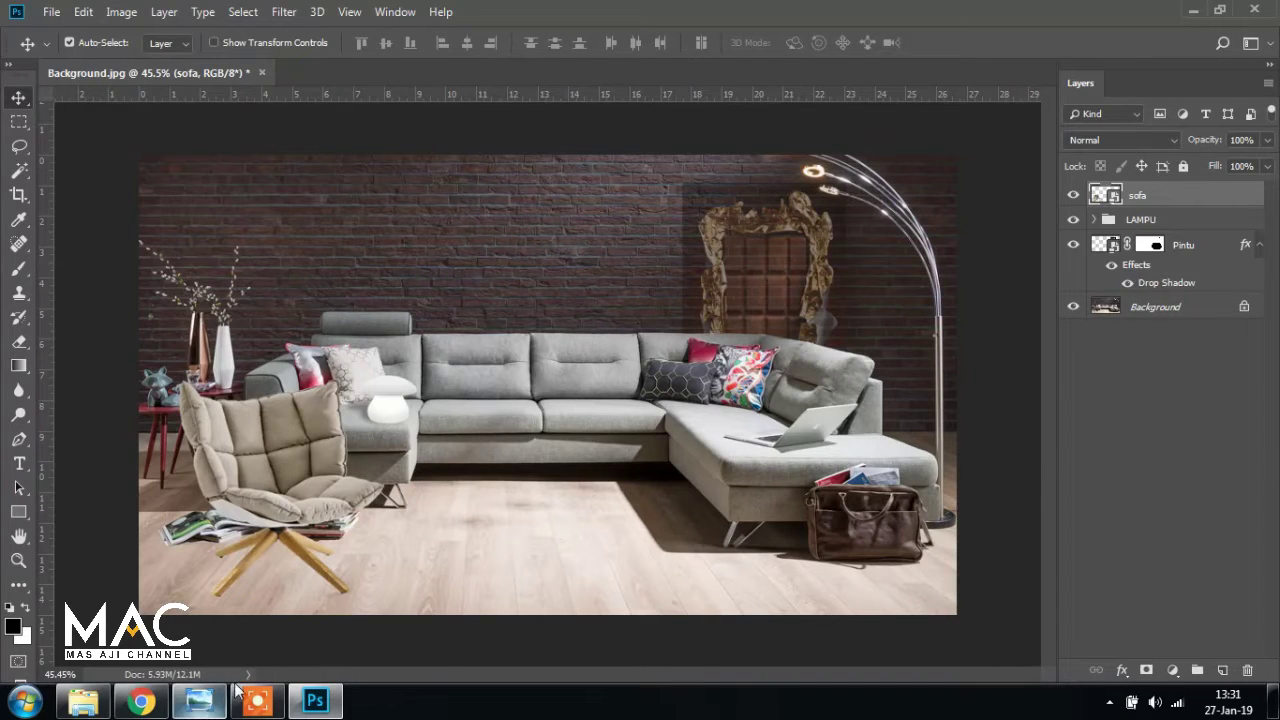
{"action": "left_click", "coordinate": [199, 700]}
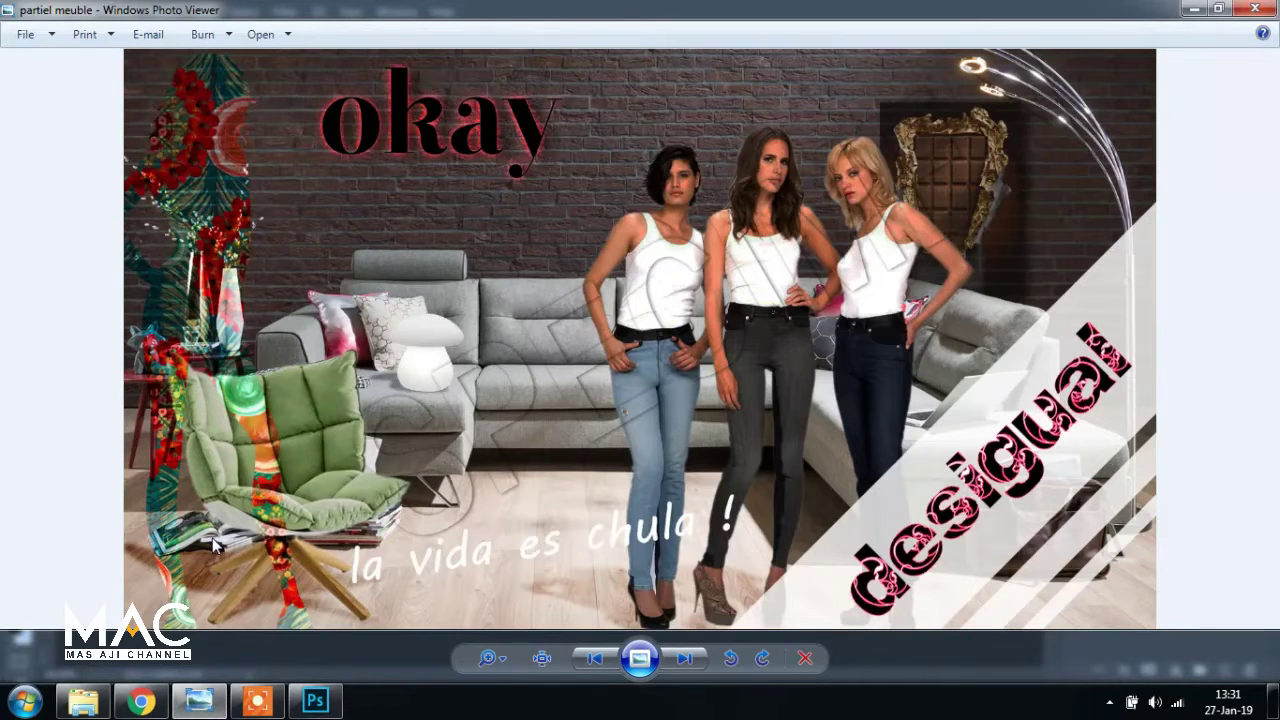
{"action": "left_click", "coordinate": [315, 700]}
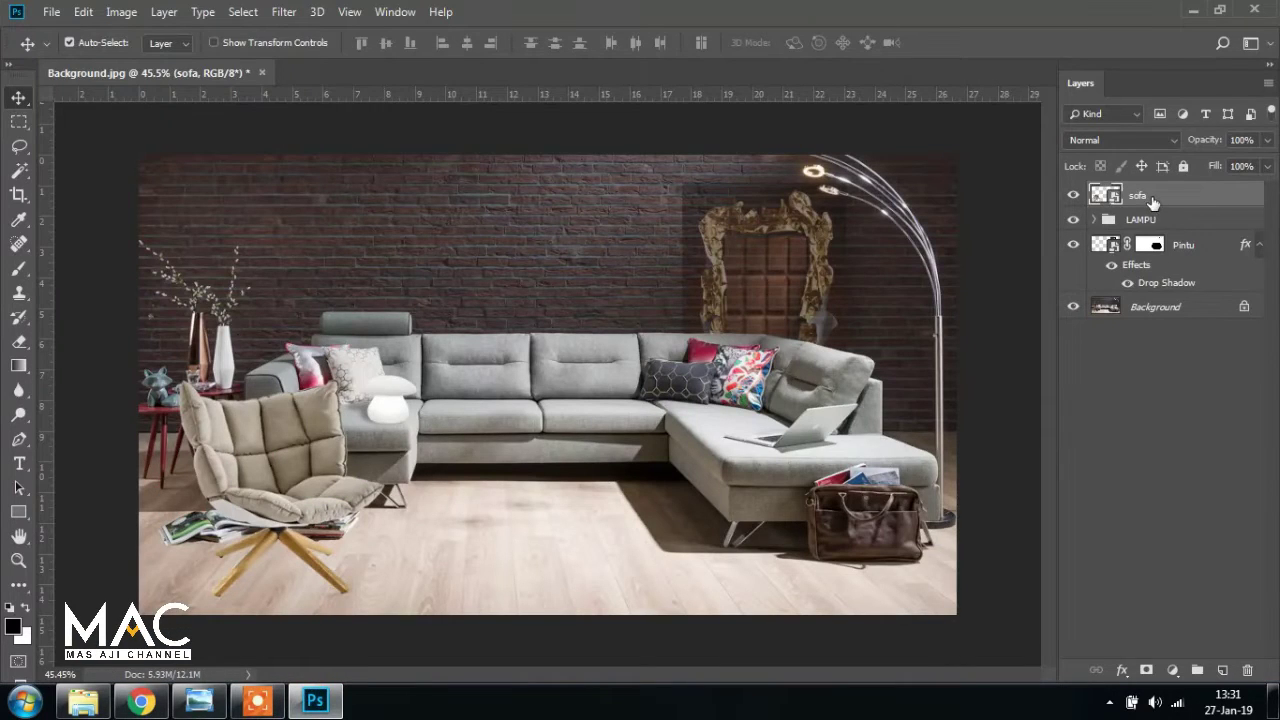
Duplicate the sofa layer and rename the copy "bayngan sofa"
{"action": "key", "text": "ctrl+j"}
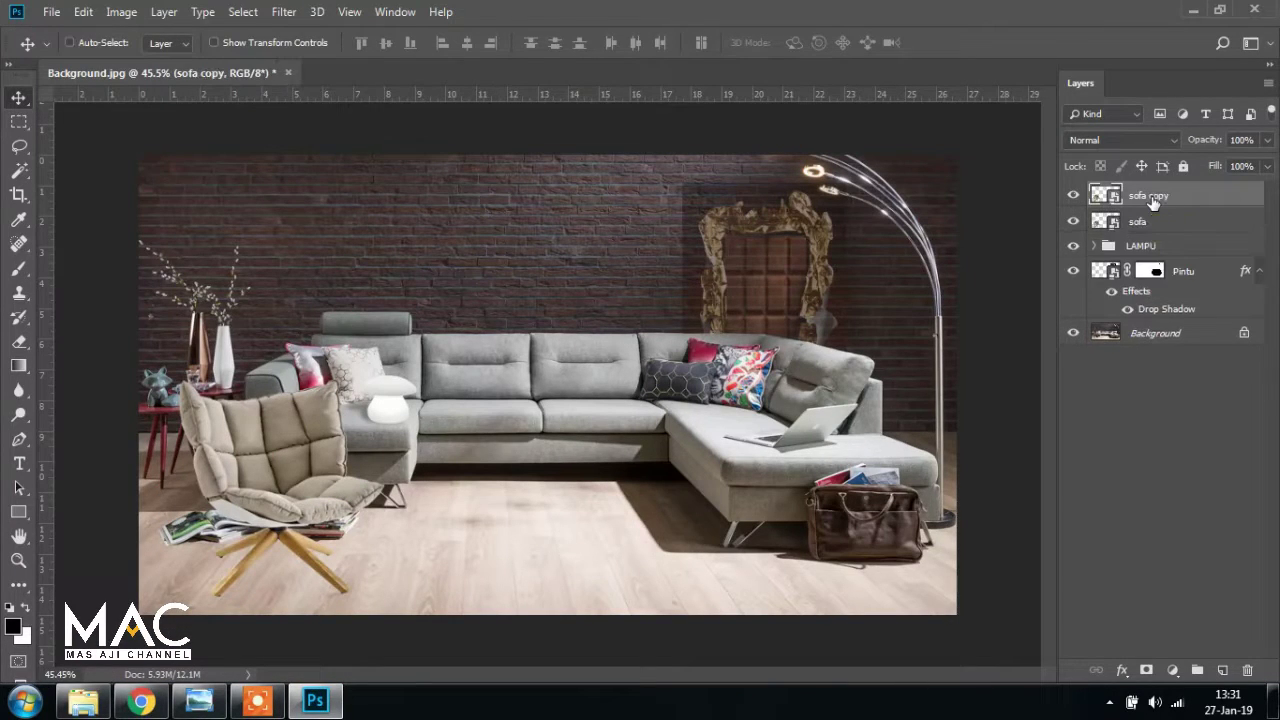
{"action": "double_click", "coordinate": [1148, 197]}
{"action": "type", "text": "bayngan sofa"}
{"action": "key", "text": "Return"}
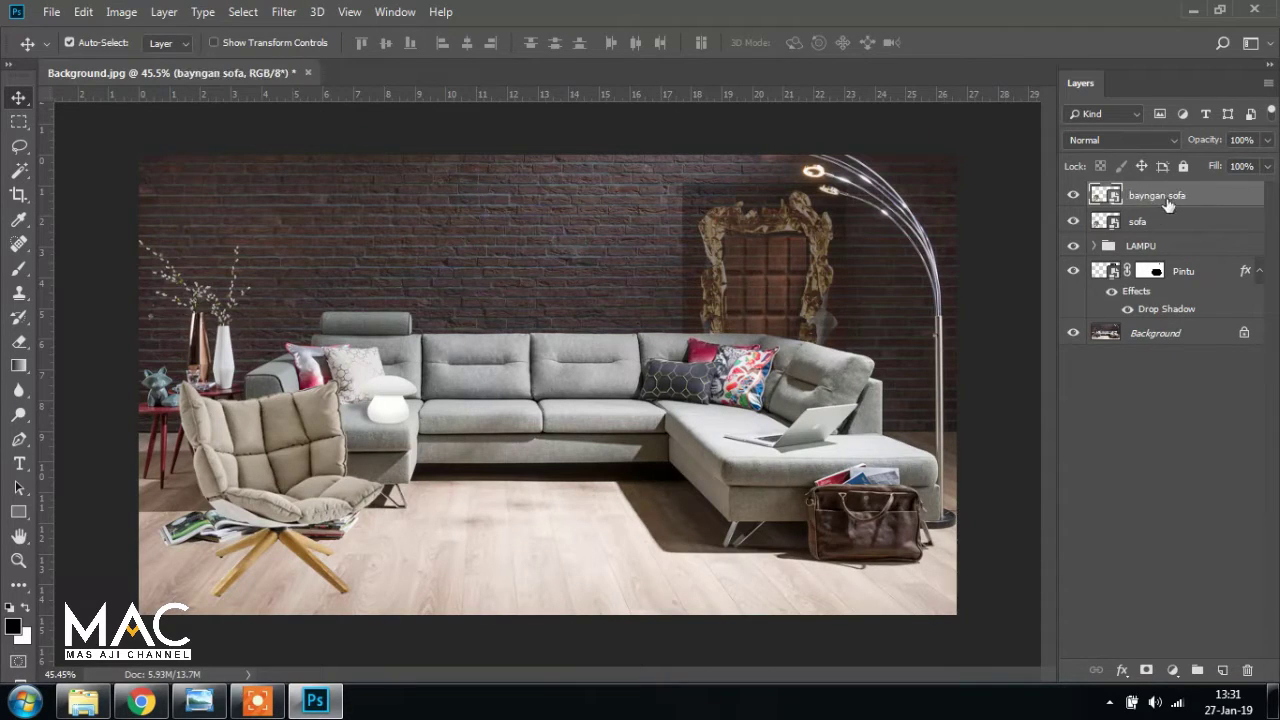
Give the bayngan sofa layer a black Color Overlay at 100% opacity and move it beneath the sofa layer
{"action": "left_click", "coordinate": [1122, 670]}
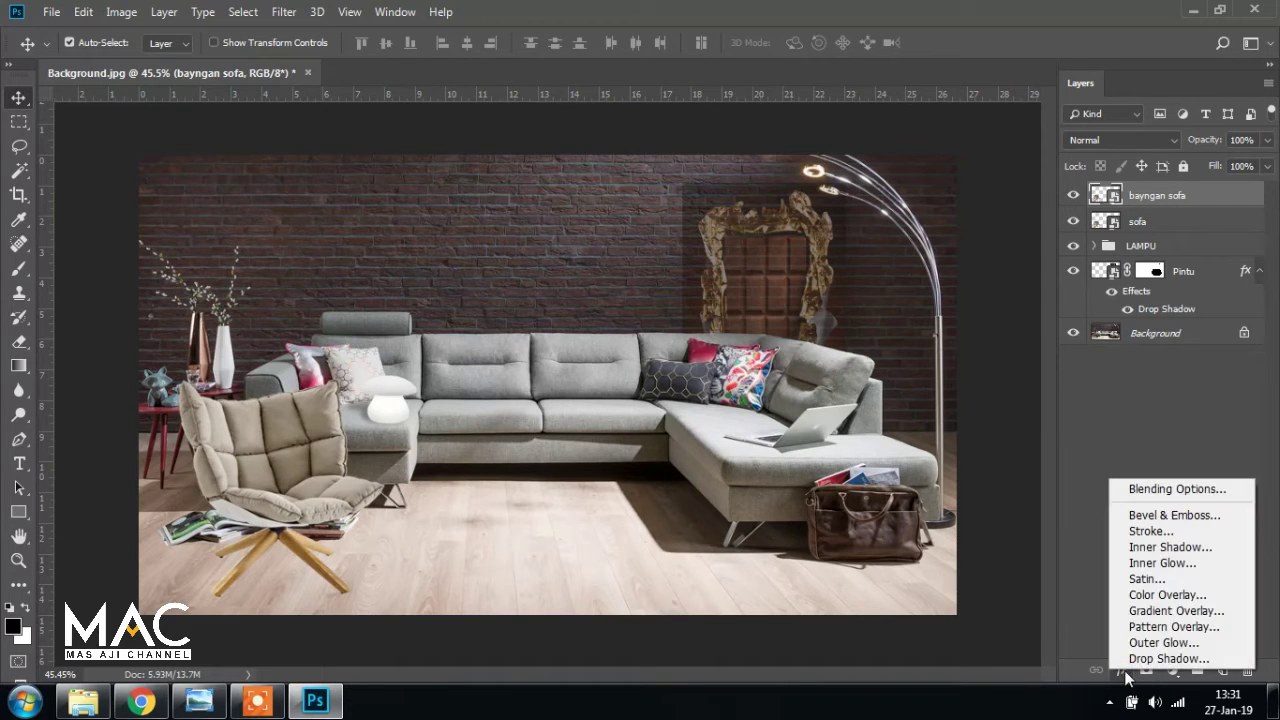
{"action": "left_click", "coordinate": [1165, 595]}
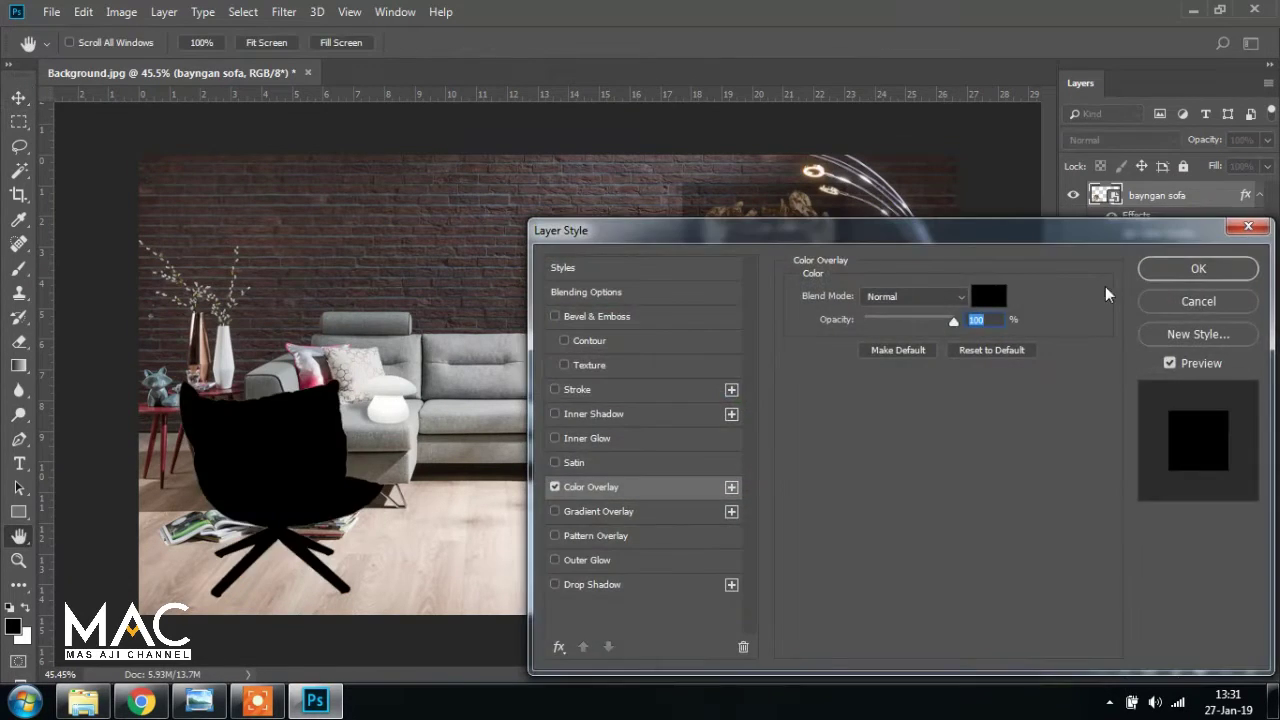
{"action": "left_click", "coordinate": [1185, 270]}
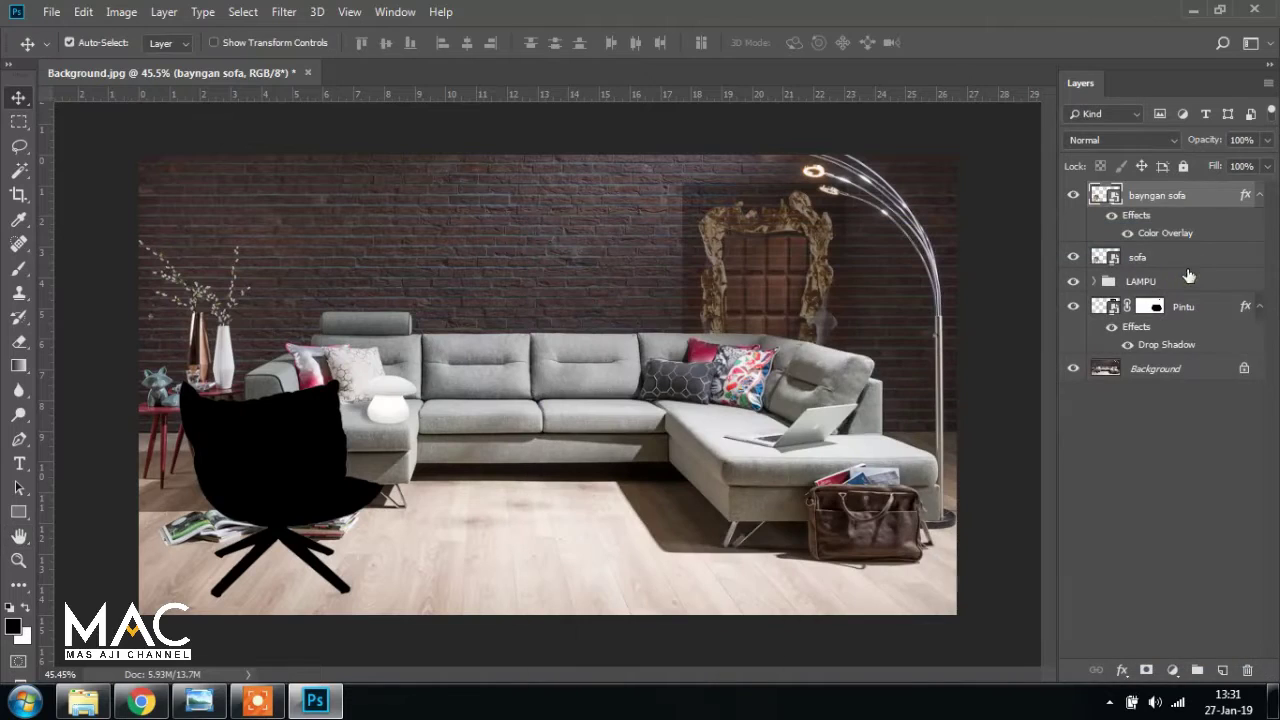
{"action": "left_click_drag", "start_coordinate": [1165, 203], "coordinate": [1170, 268]}
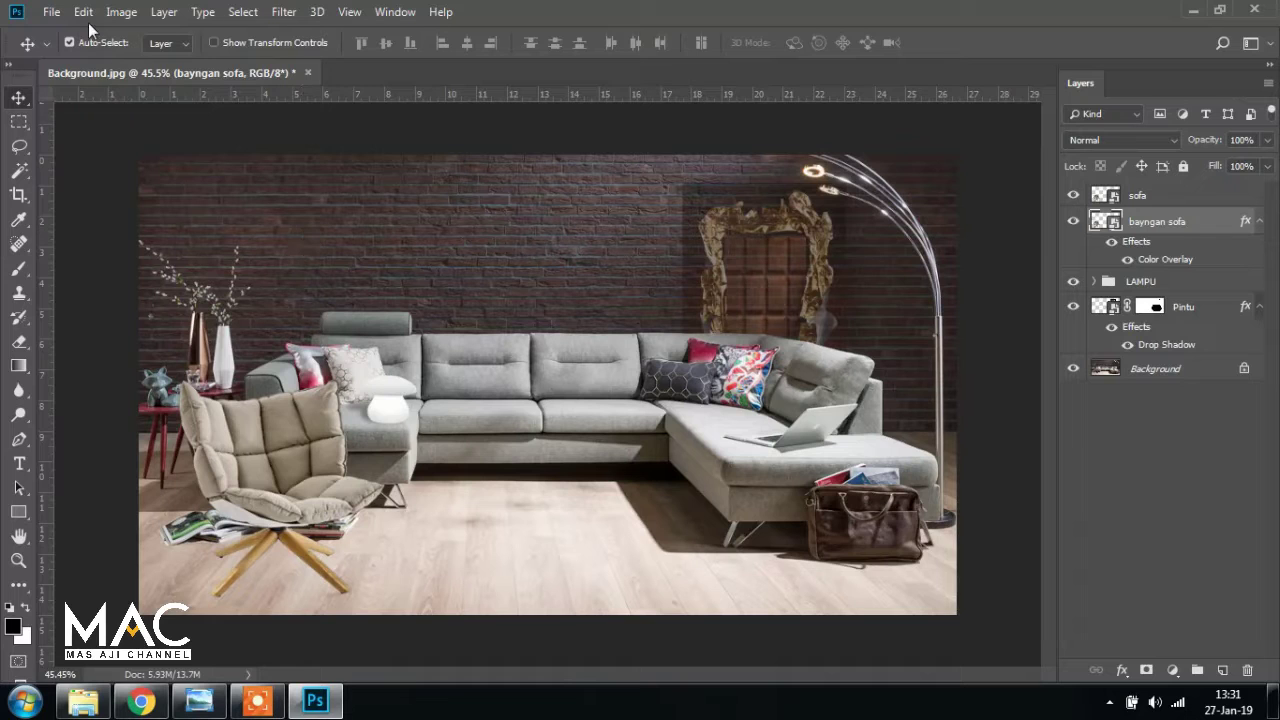
Distort the bayngan sofa layer into a flat cast shadow on the floor, slanting left behind the armchair's legs
{"action": "left_click", "coordinate": [83, 11]}
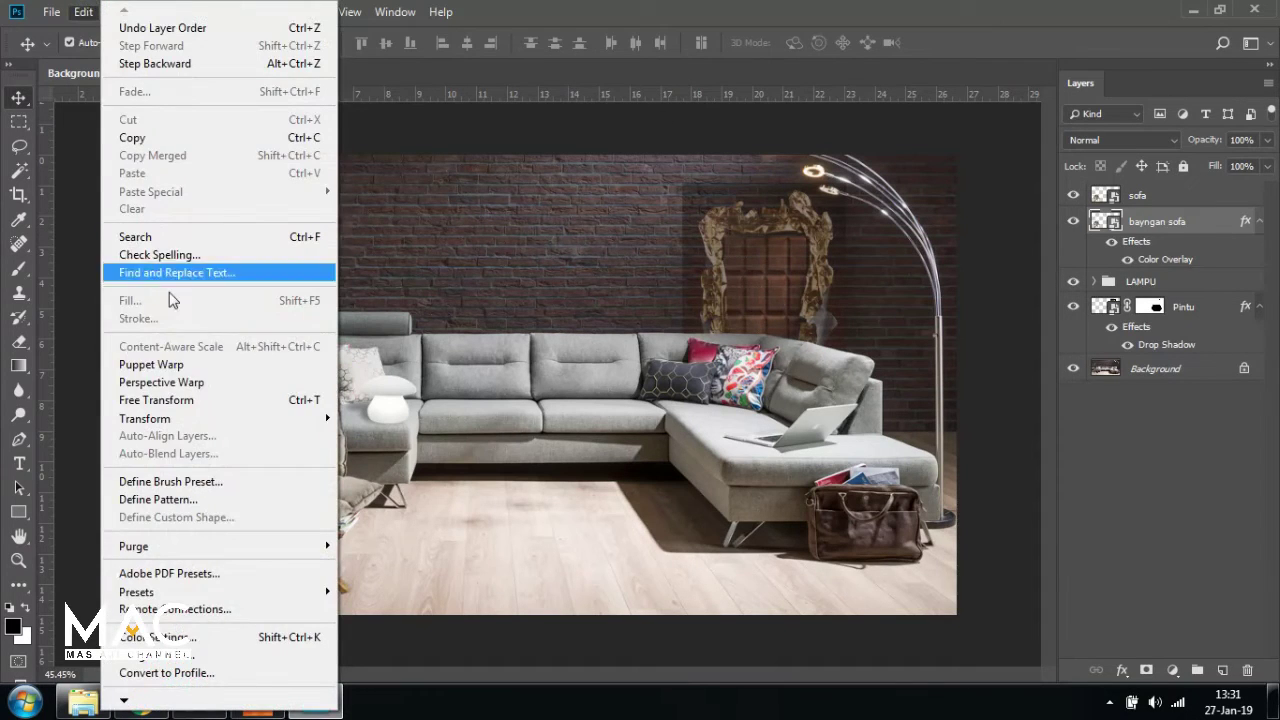
{"action": "mouse_move", "coordinate": [164, 420]}
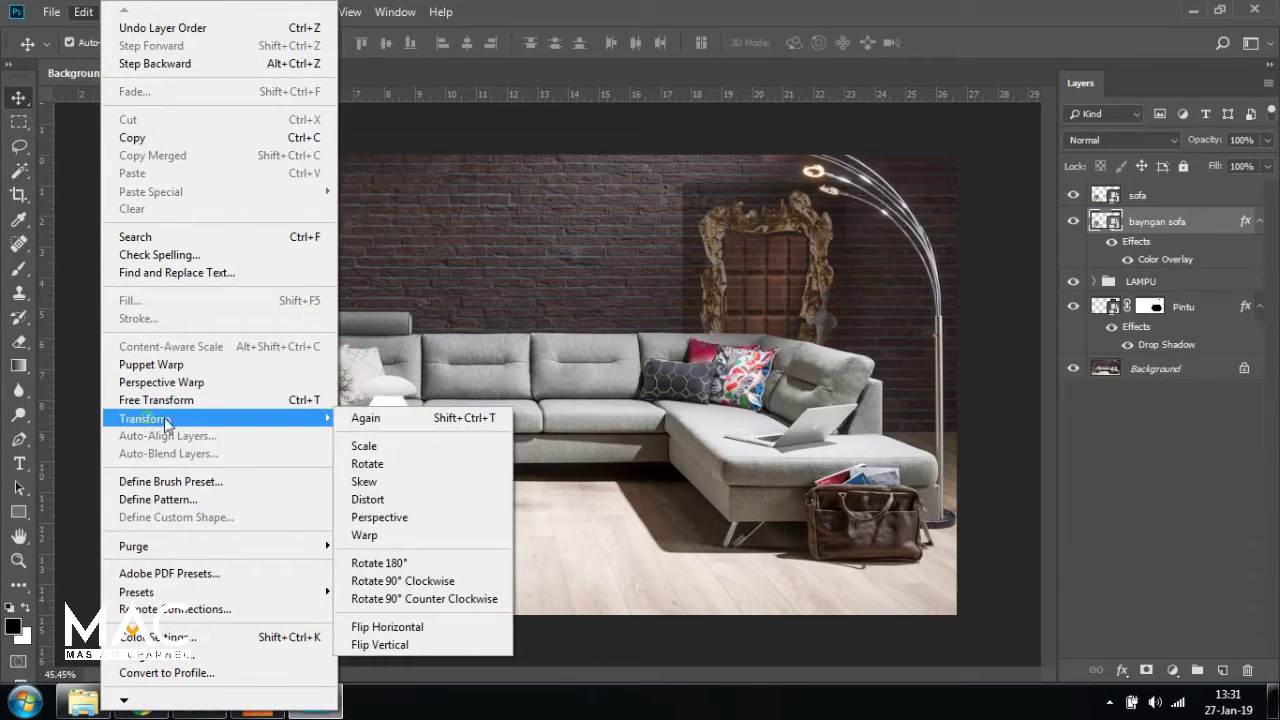
{"action": "left_click", "coordinate": [404, 499]}
{"action": "left_click_drag", "start_coordinate": [166, 366], "coordinate": [138, 481]}
{"action": "left_click_drag", "start_coordinate": [391, 371], "coordinate": [275, 495]}
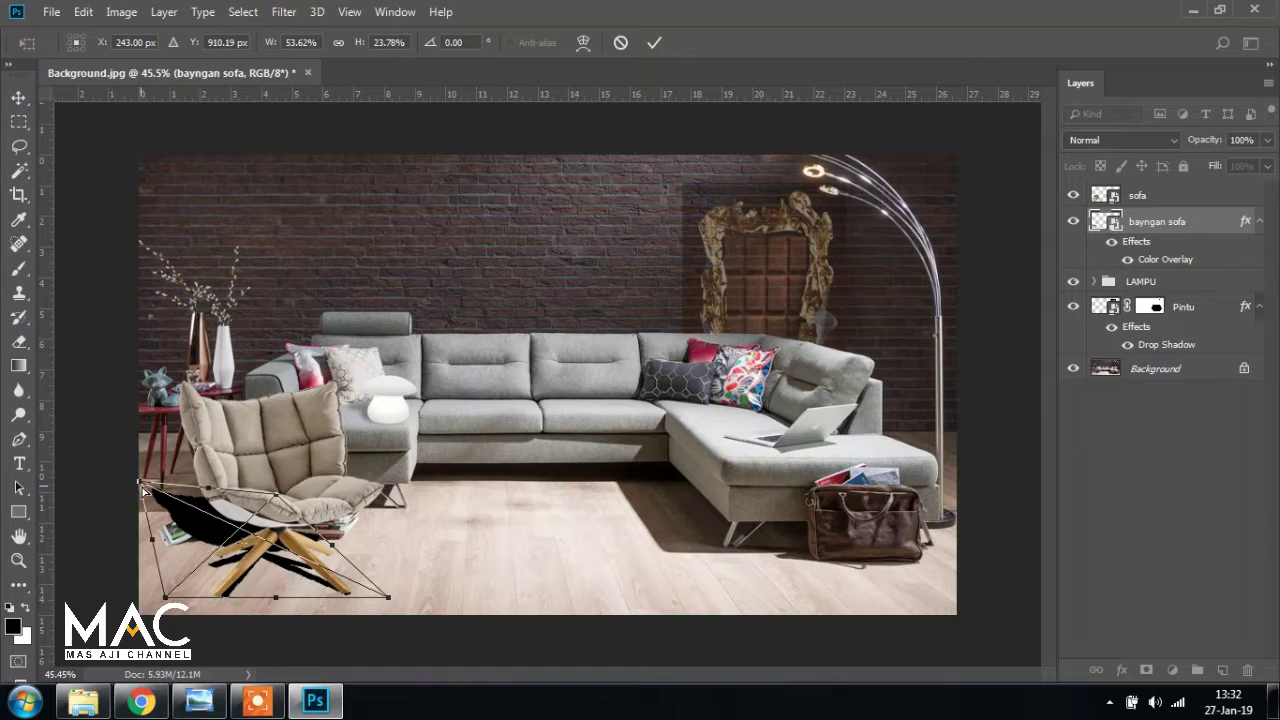
{"action": "left_click_drag", "start_coordinate": [142, 485], "coordinate": [139, 523]}
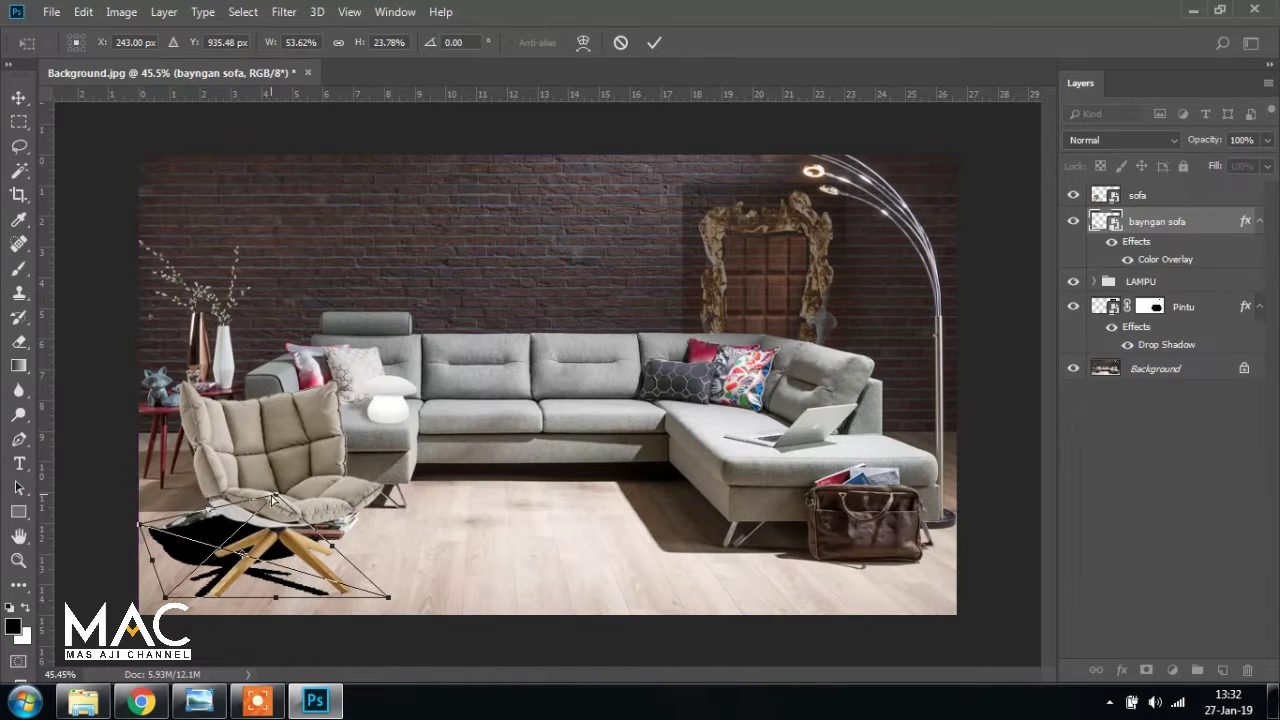
{"action": "left_click_drag", "start_coordinate": [272, 498], "coordinate": [303, 481]}
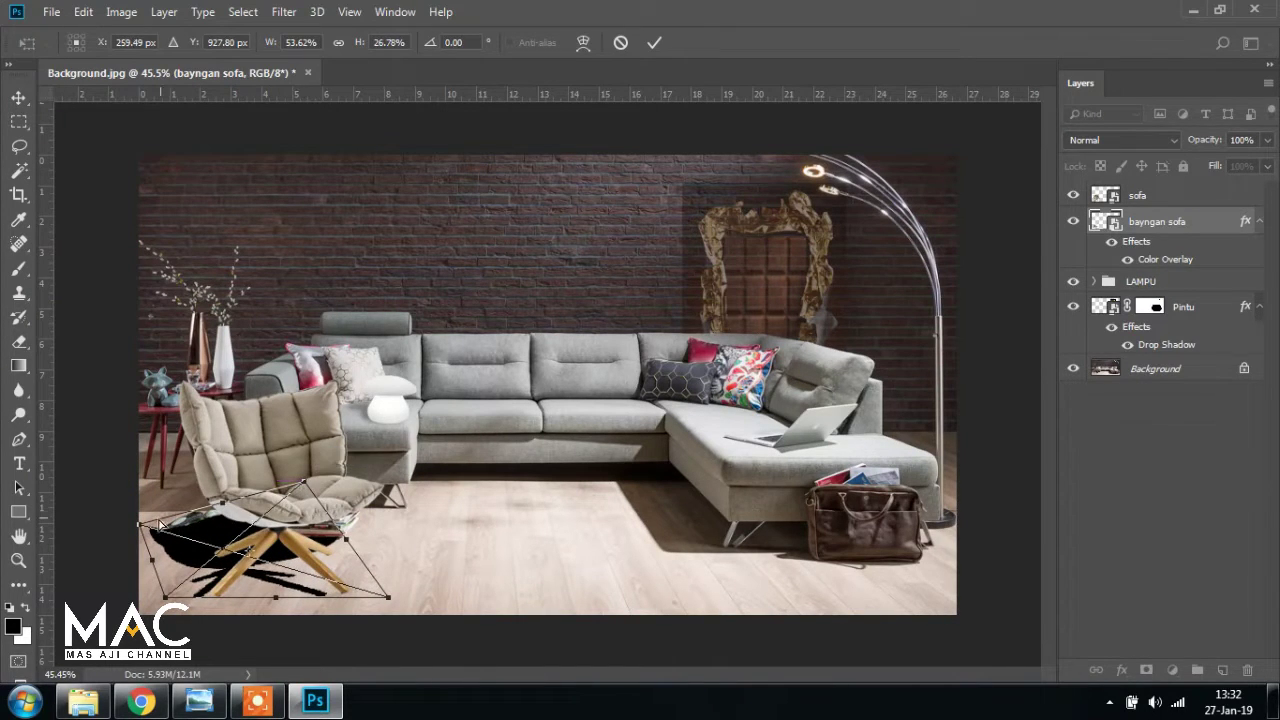
{"action": "left_click_drag", "start_coordinate": [139, 522], "coordinate": [140, 512]}
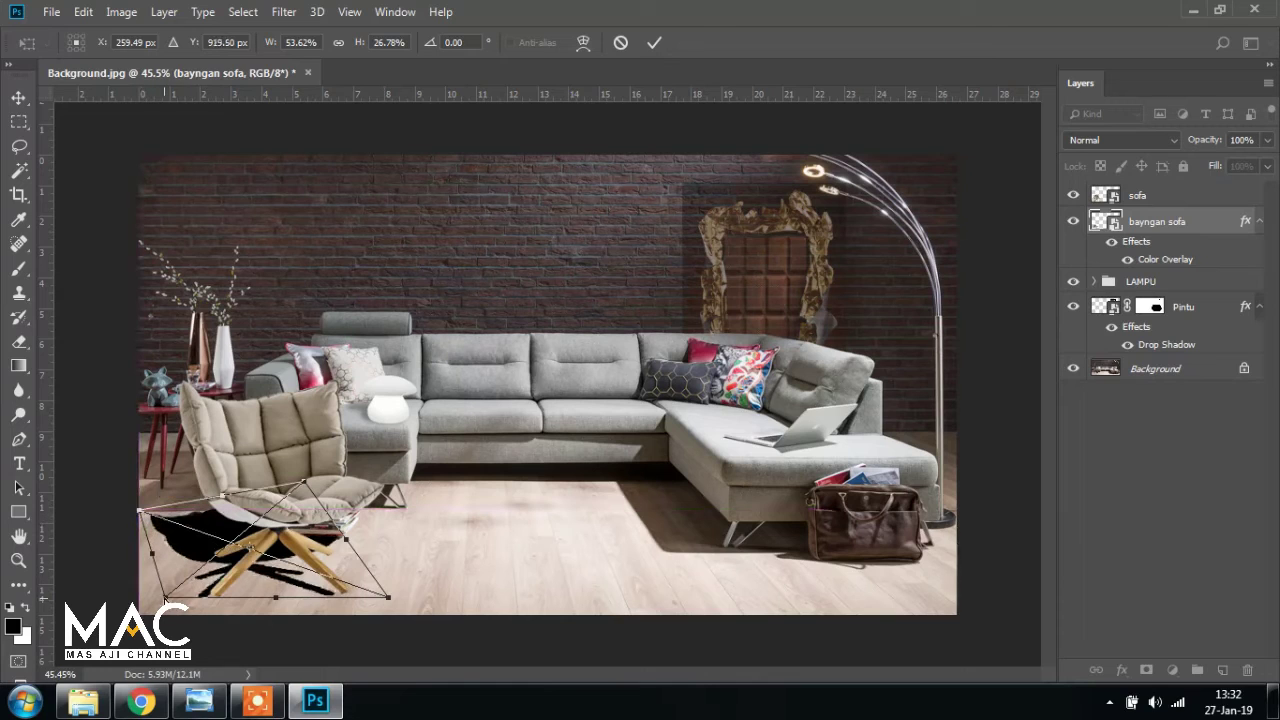
{"action": "left_click_drag", "start_coordinate": [165, 598], "coordinate": [183, 597]}
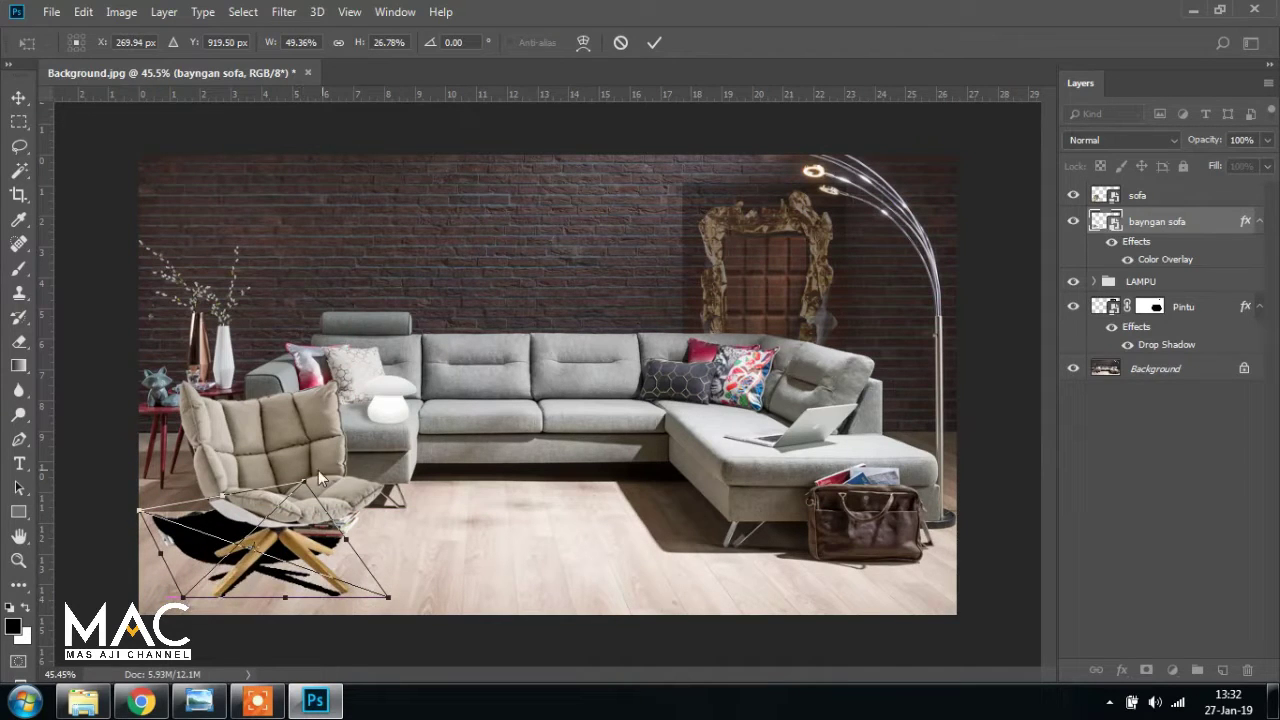
{"action": "left_click_drag", "start_coordinate": [306, 482], "coordinate": [307, 492]}
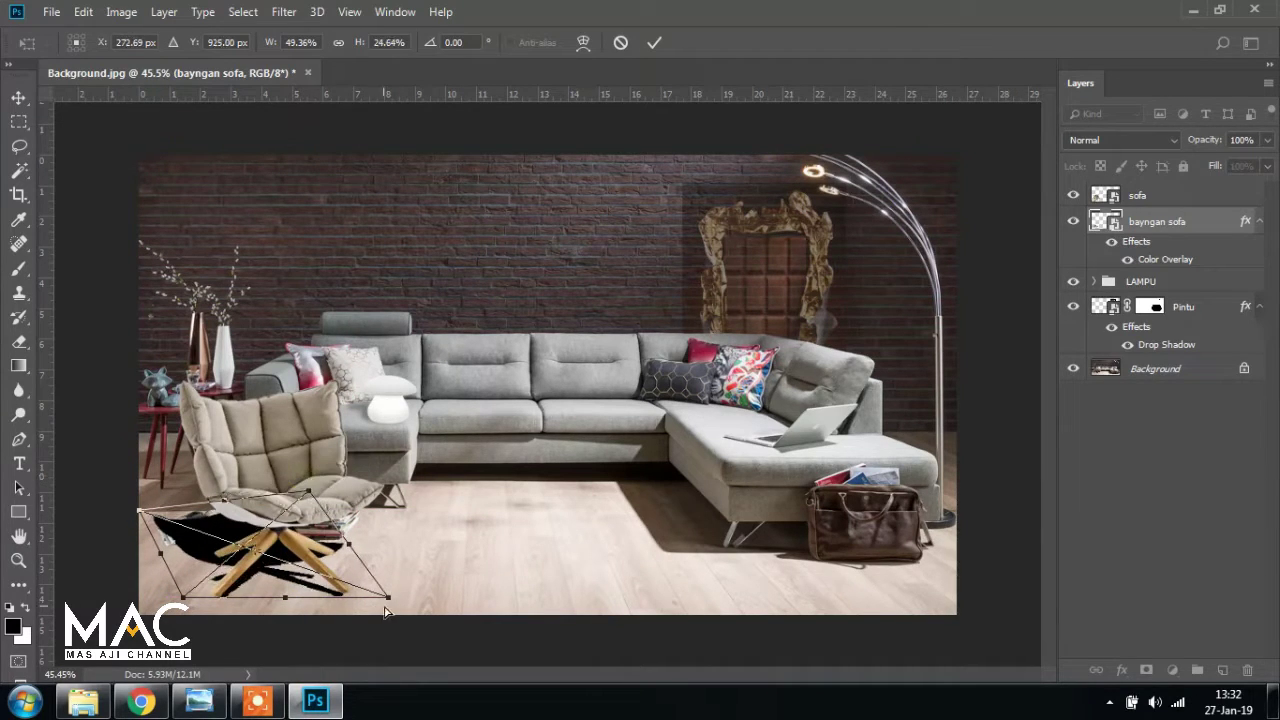
{"action": "left_click_drag", "start_coordinate": [390, 601], "coordinate": [388, 589]}
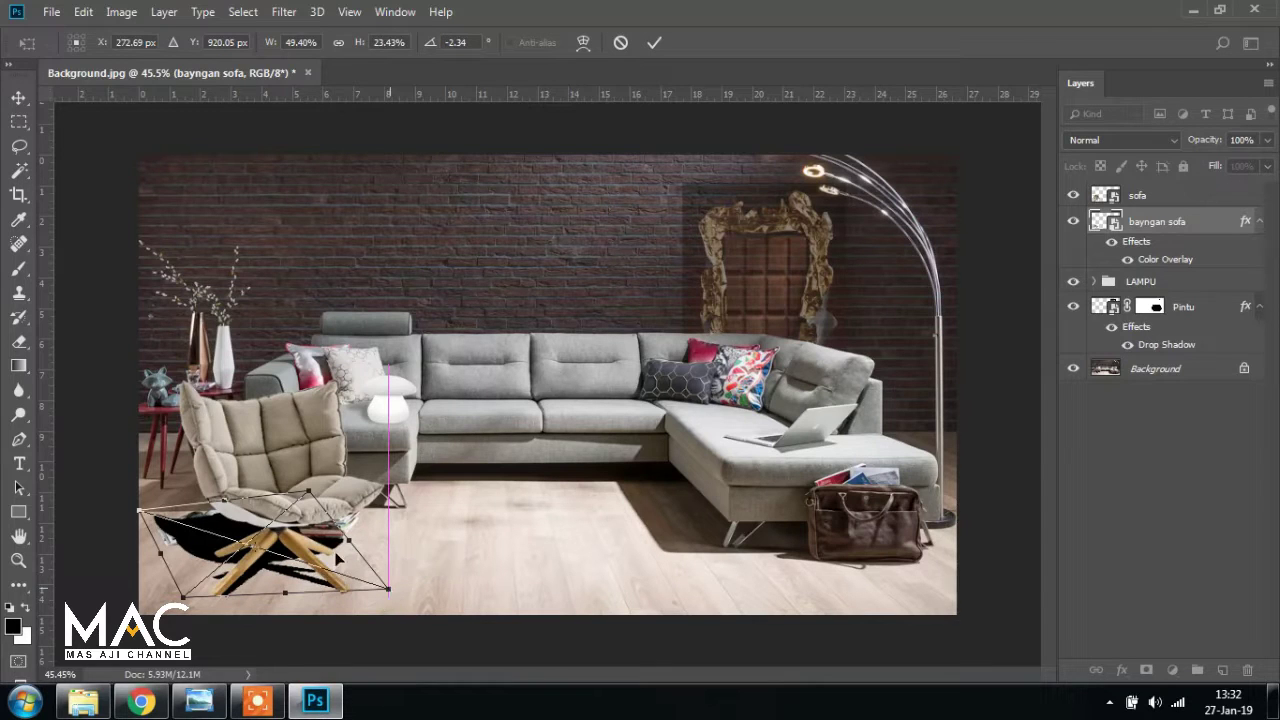
{"action": "left_click_drag", "start_coordinate": [141, 514], "coordinate": [142, 517]}
{"action": "key", "text": "Return"}
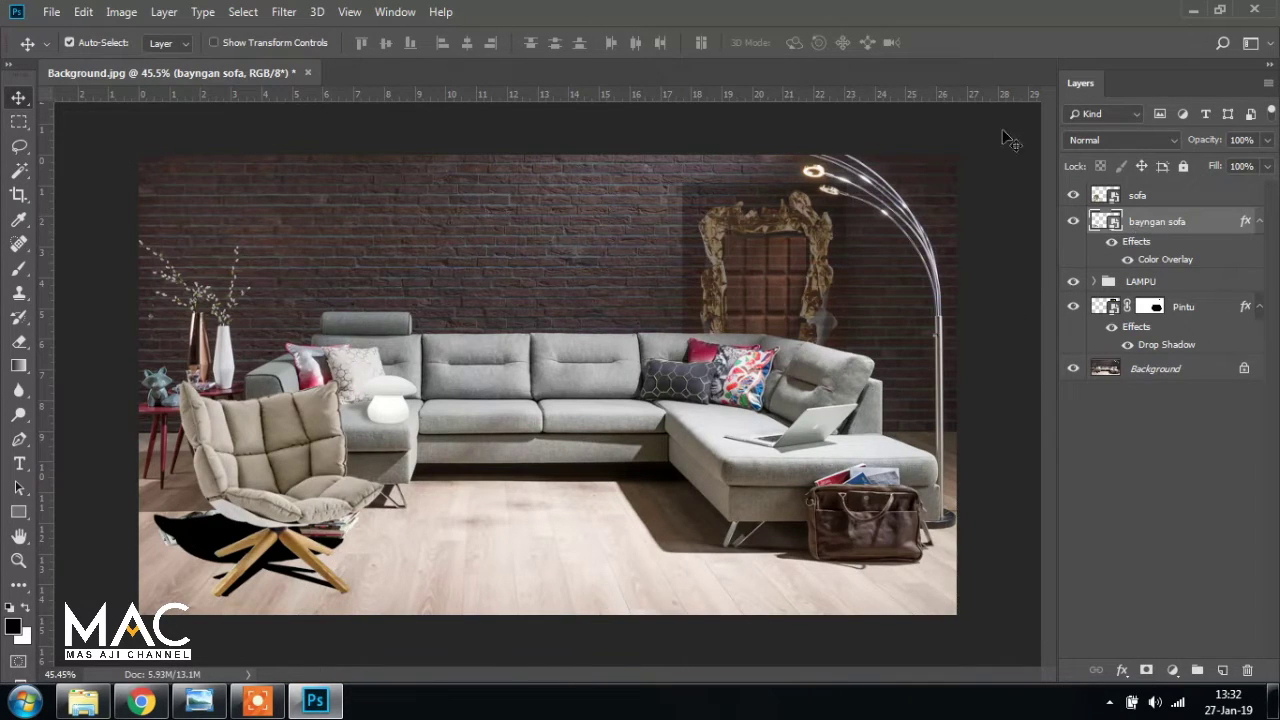
Soften the armchair shadow with a 5.0-pixel Gaussian Blur and 63% layer opacity, comparing with the partiel meuble reference
{"action": "left_click", "coordinate": [285, 12]}
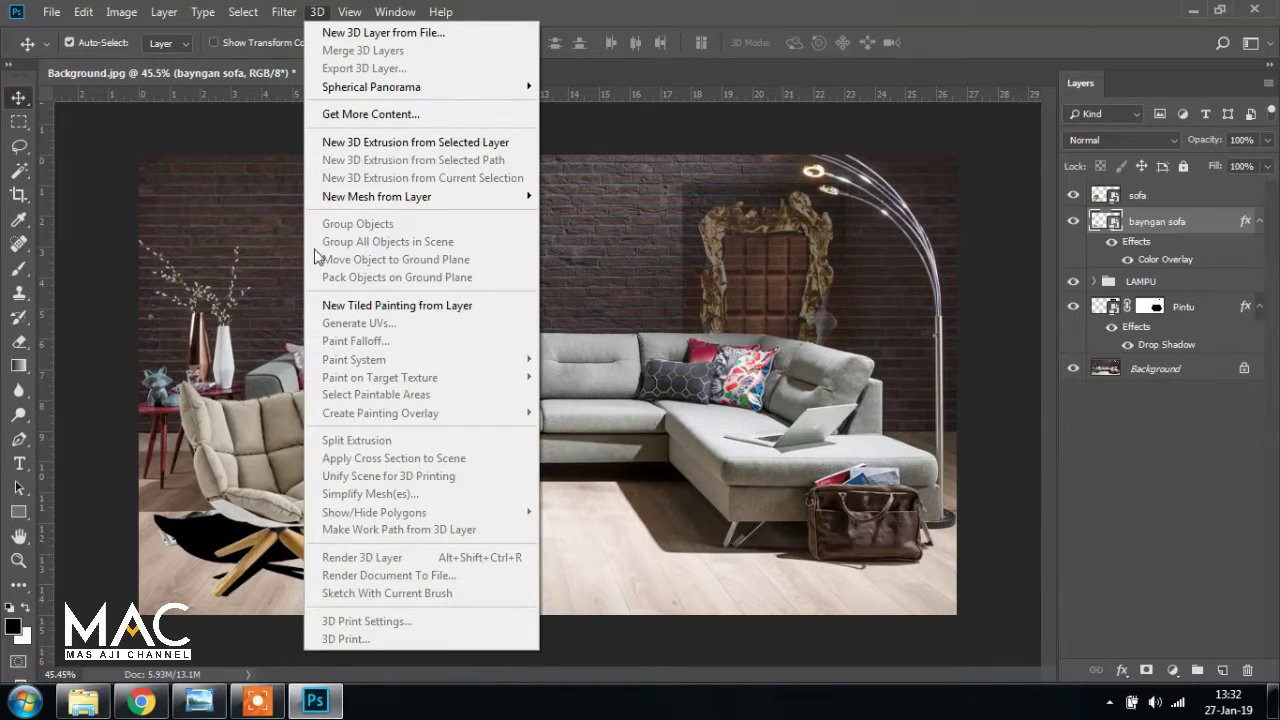
{"action": "mouse_move", "coordinate": [345, 230]}
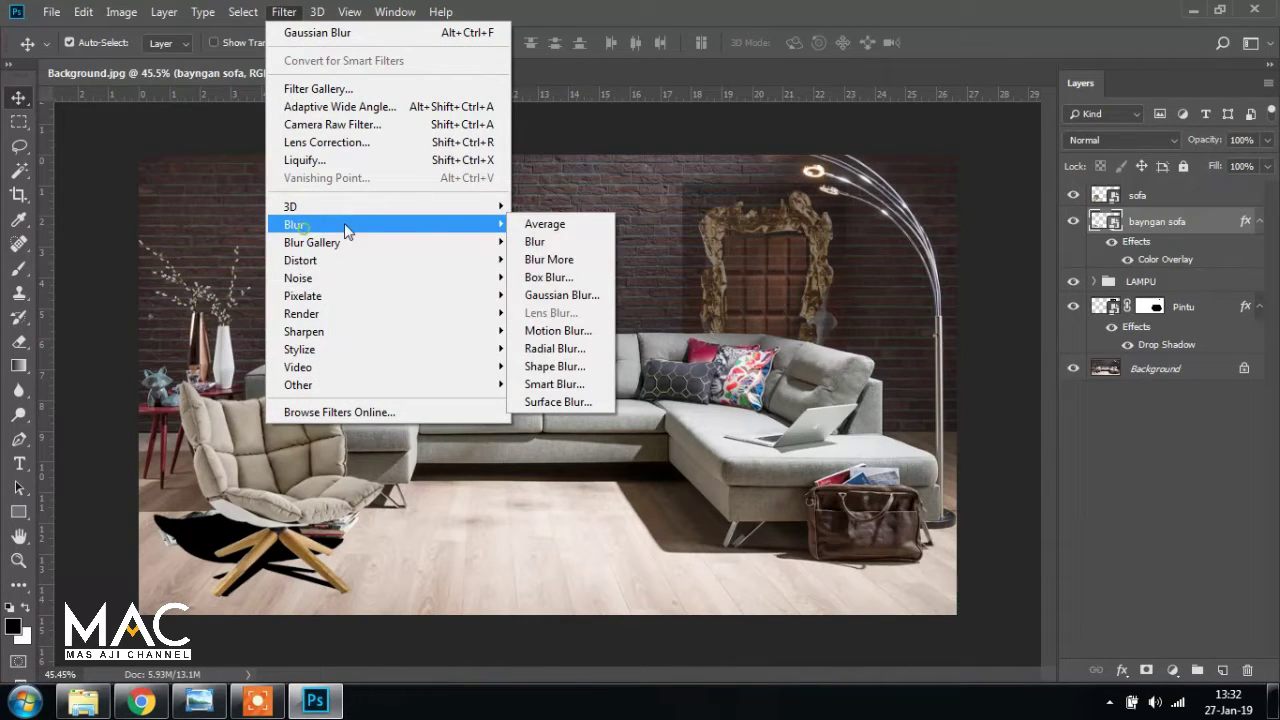
{"action": "left_click", "coordinate": [561, 294]}
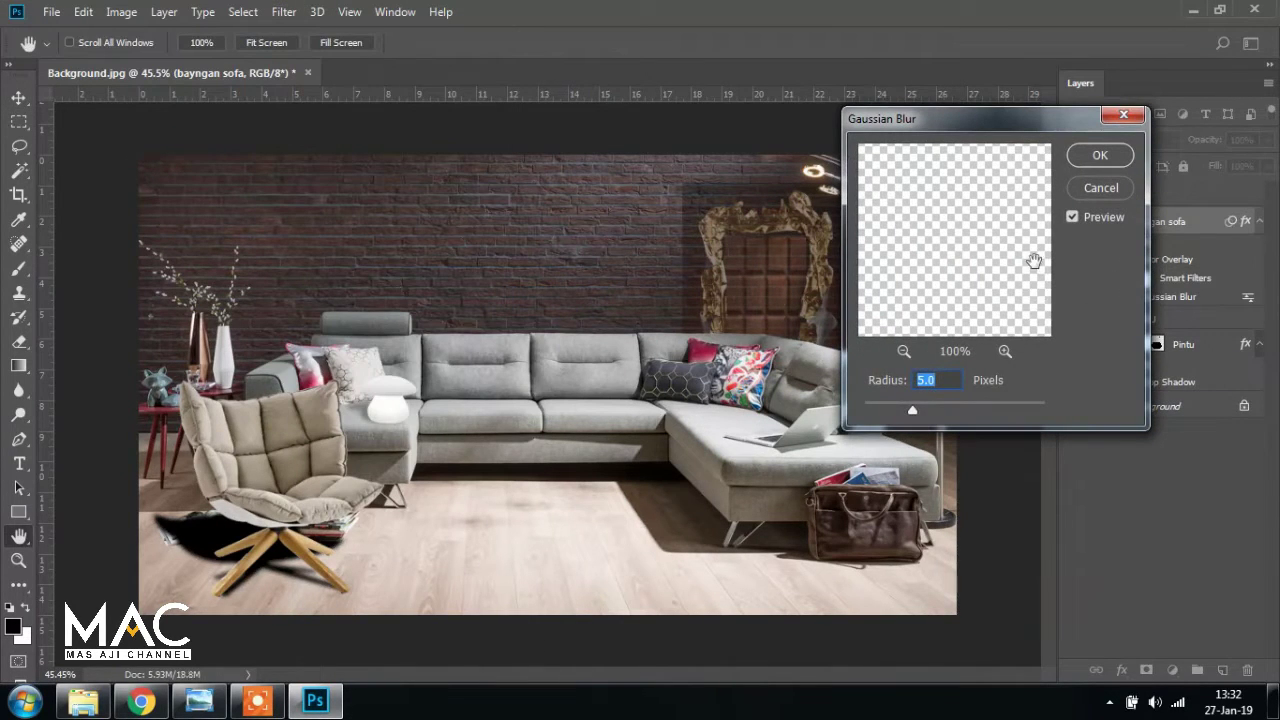
{"action": "left_click", "coordinate": [1097, 157]}
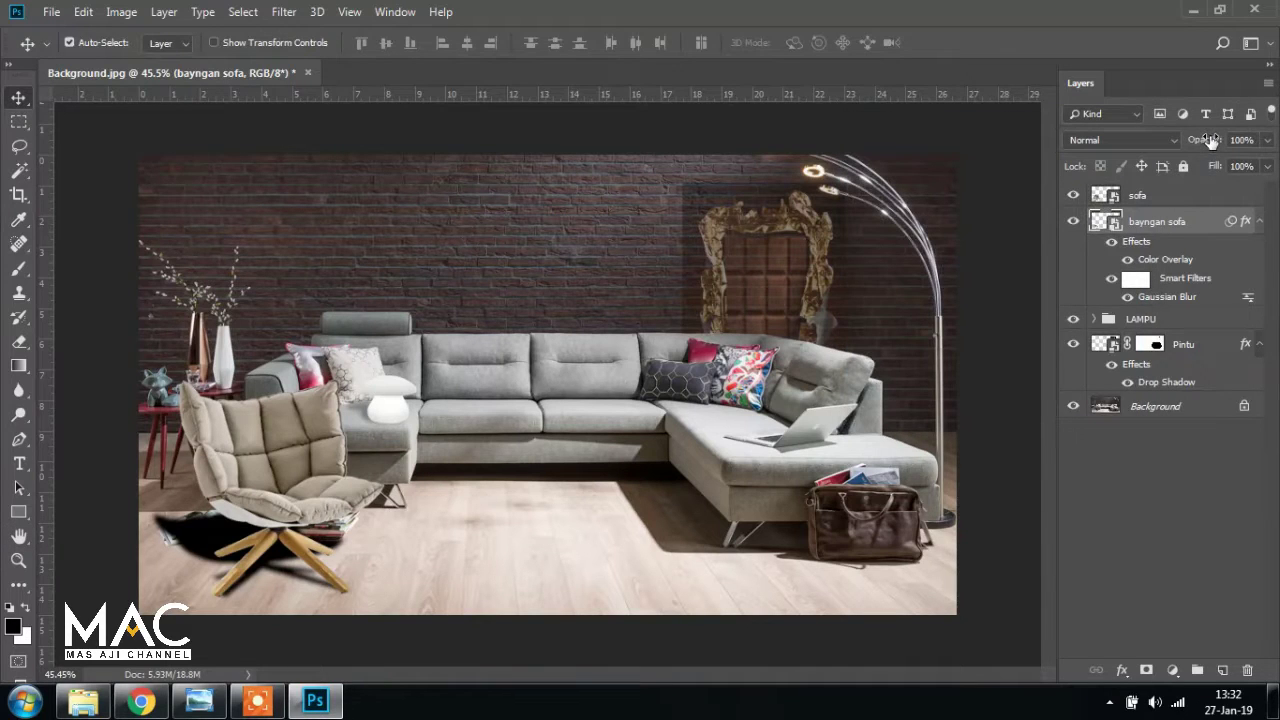
{"action": "left_click_drag", "start_coordinate": [1210, 140], "coordinate": [1178, 140]}
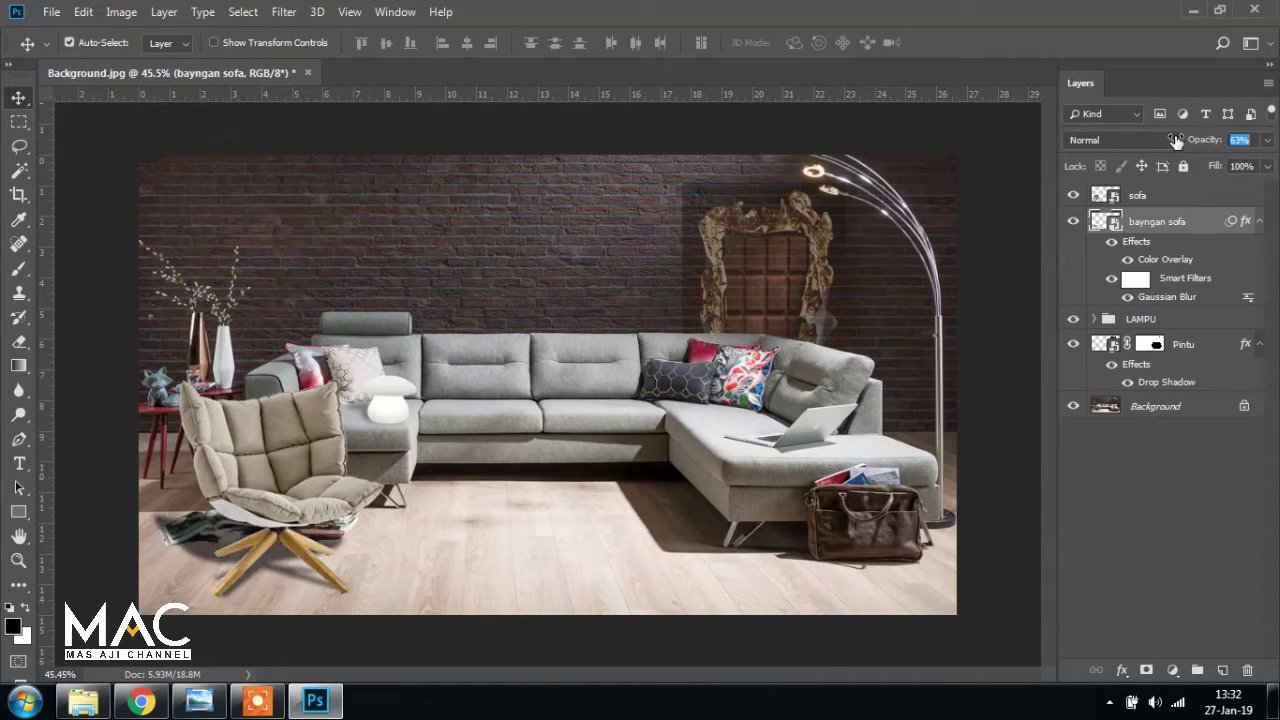
{"action": "left_click", "coordinate": [199, 702]}
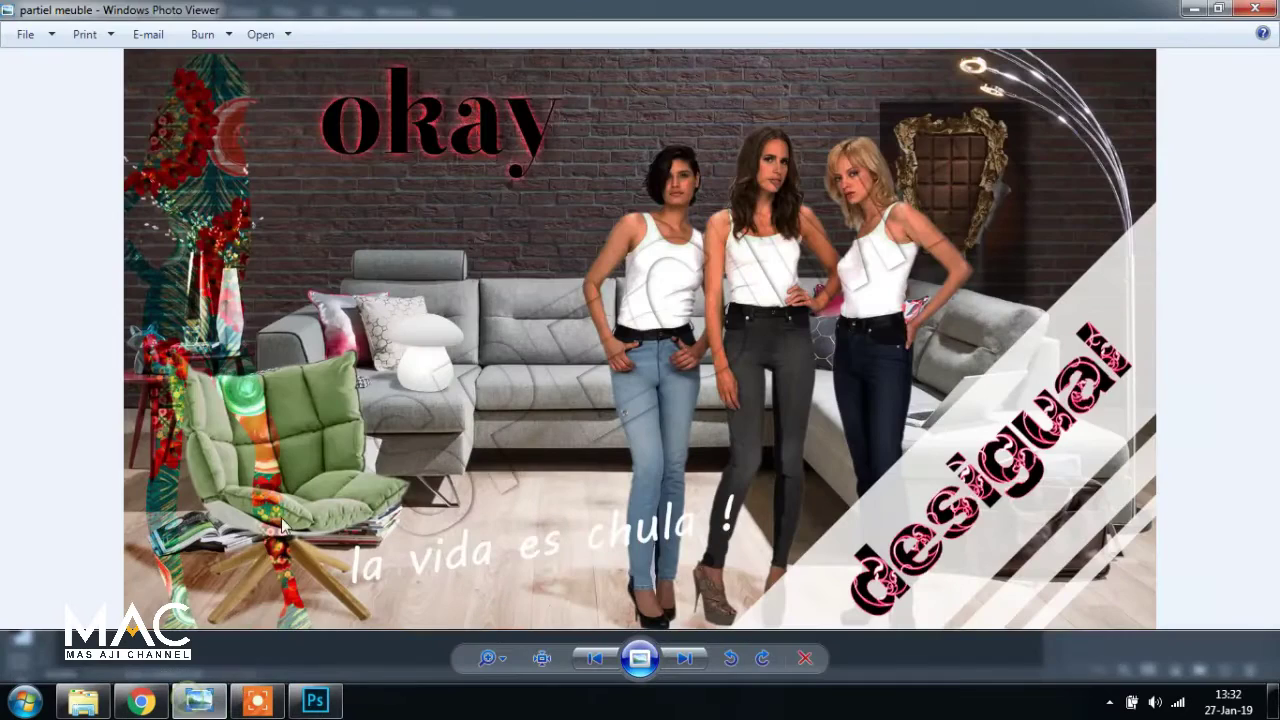
Lower the bayngan sofa layer's opacity to 55% and brush black on its smart filter mask beside the armchair's lower edge
{"action": "left_click", "coordinate": [315, 702]}
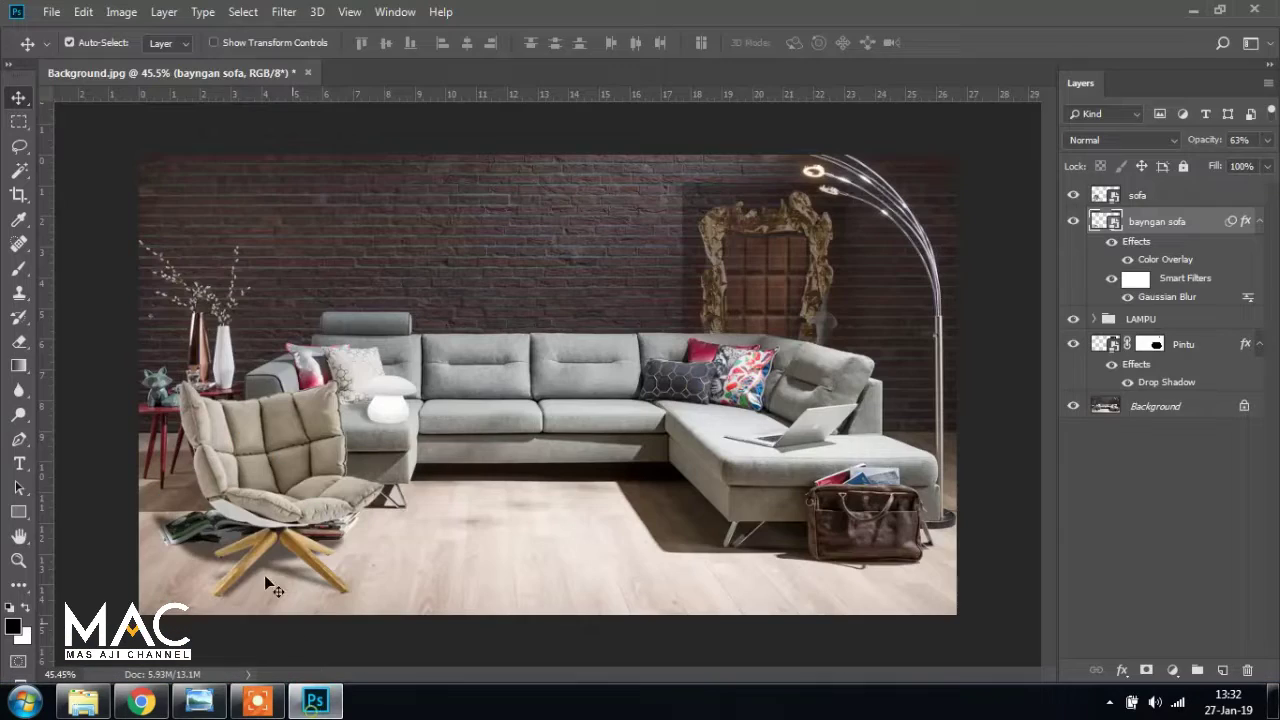
{"action": "left_click_drag", "start_coordinate": [1214, 144], "coordinate": [1210, 144]}
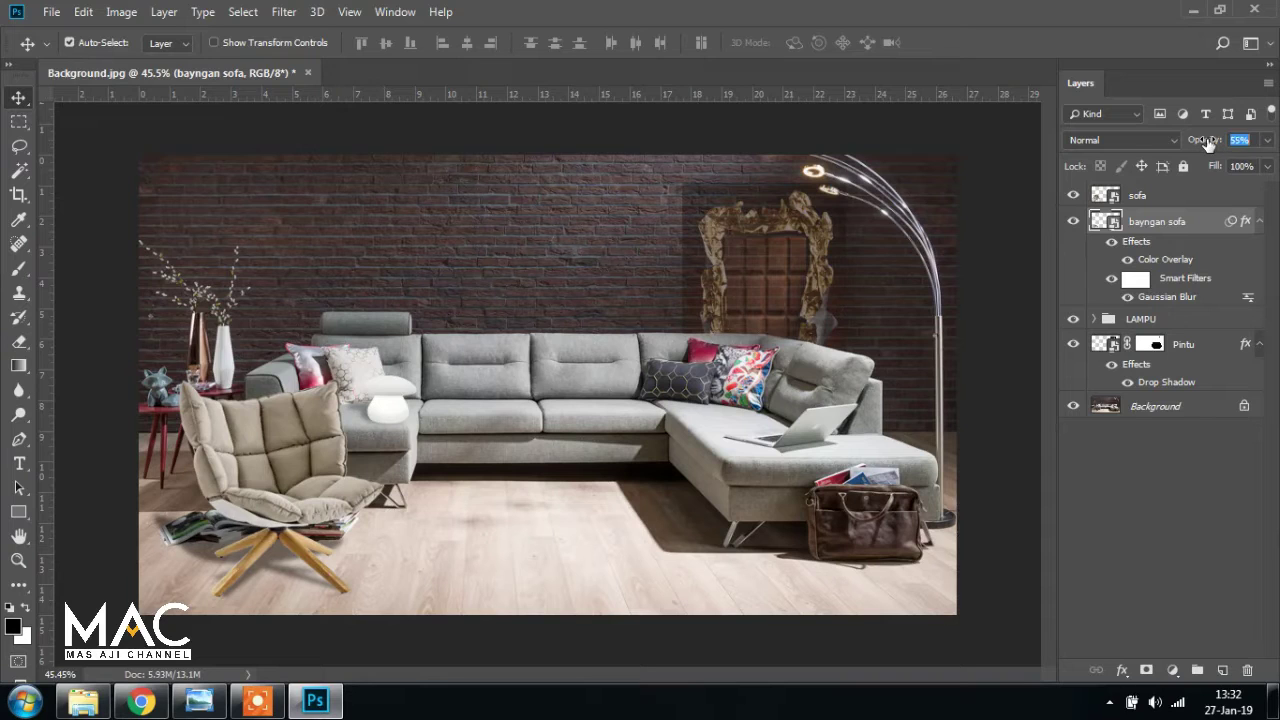
{"action": "left_click", "coordinate": [1145, 281]}
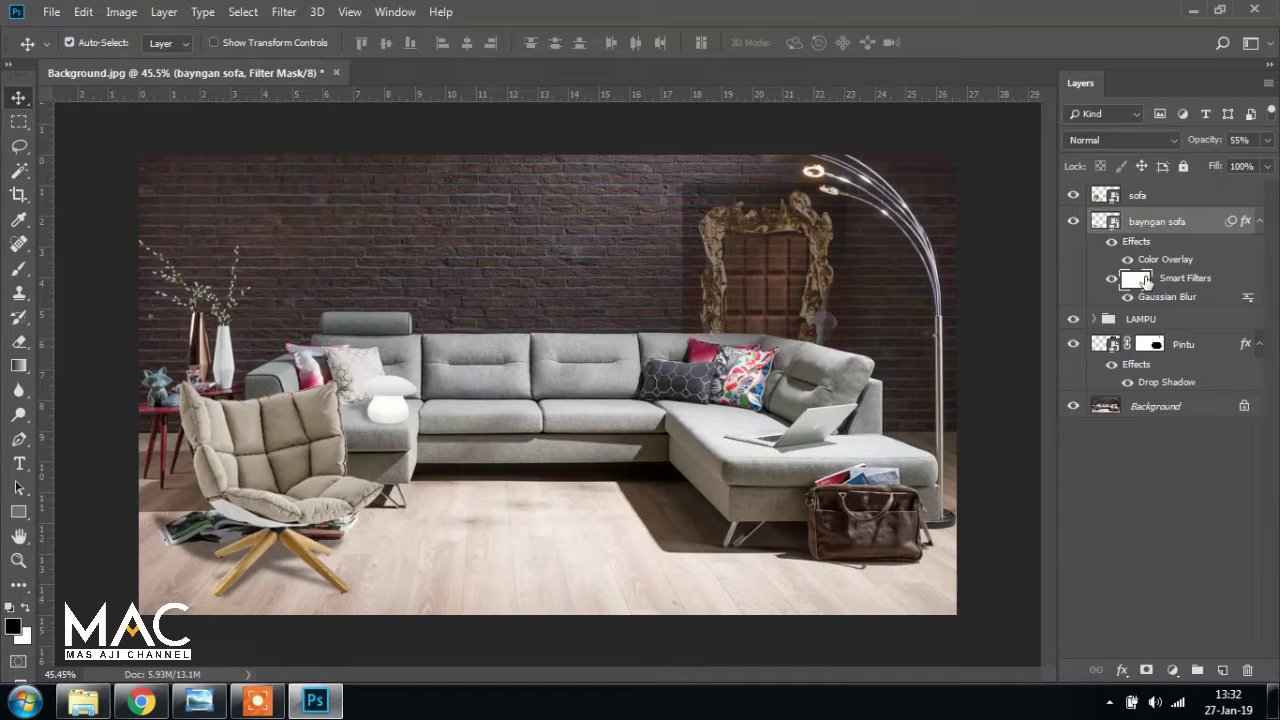
{"action": "left_click", "coordinate": [19, 272]}
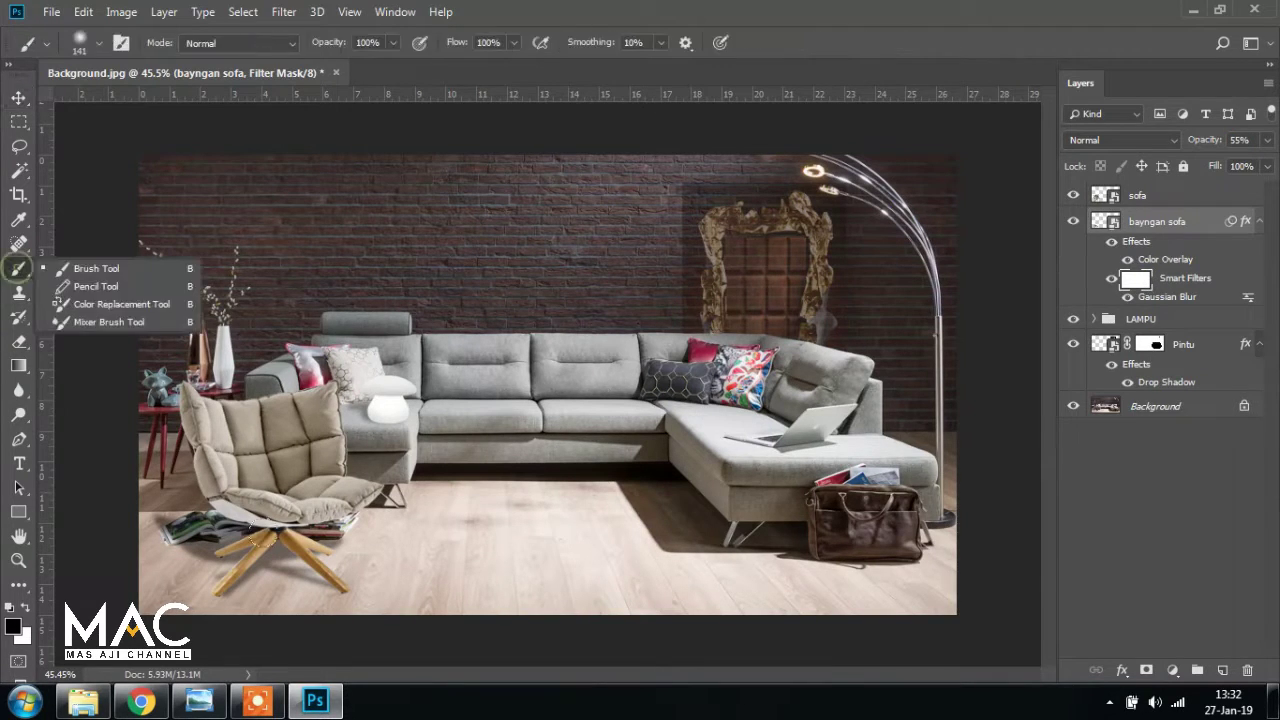
{"action": "left_click", "coordinate": [203, 512]}
{"action": "left_click_drag", "start_coordinate": [203, 512], "coordinate": [201, 522]}
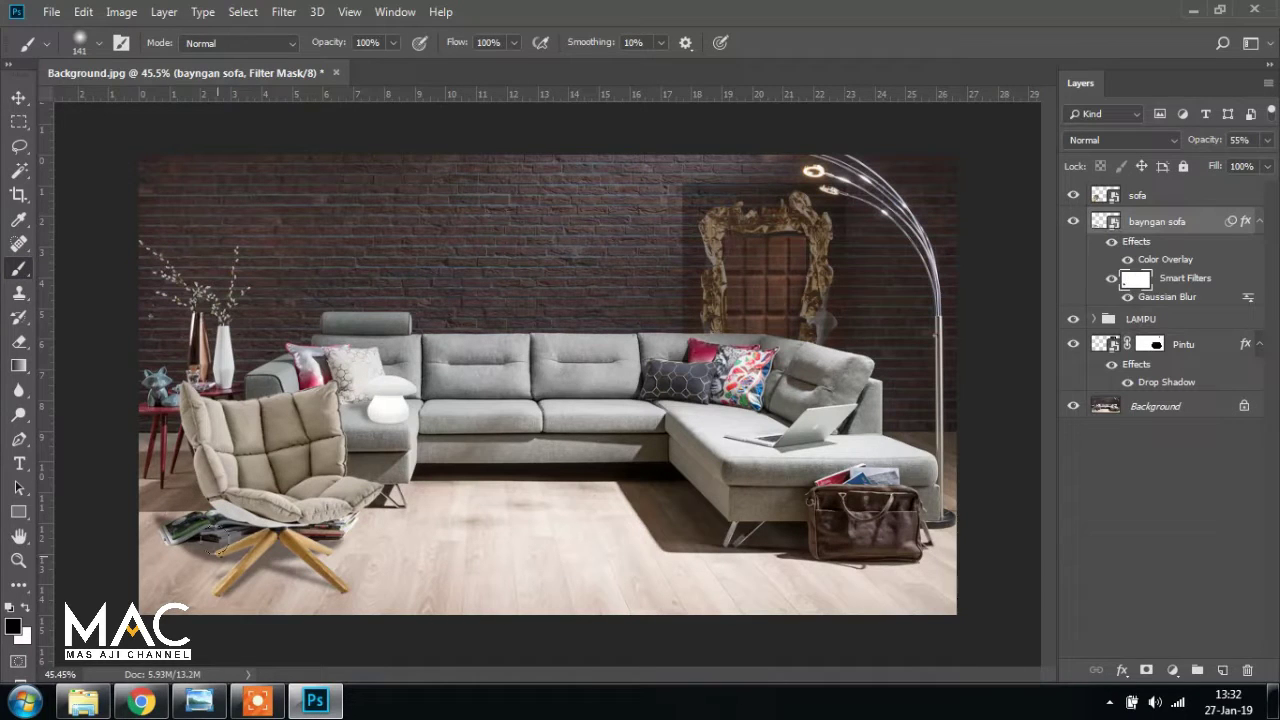
{"action": "scroll", "coordinate": [289, 495], "scroll_direction": "up", "scroll_amount": 3}
{"action": "mouse_move", "coordinate": [123, 508]}
{"action": "left_mouse_down"}
{"action": "mouse_move", "coordinate": [160, 522]}
{"action": "mouse_move", "coordinate": [150, 515]}
{"action": "left_mouse_up"}
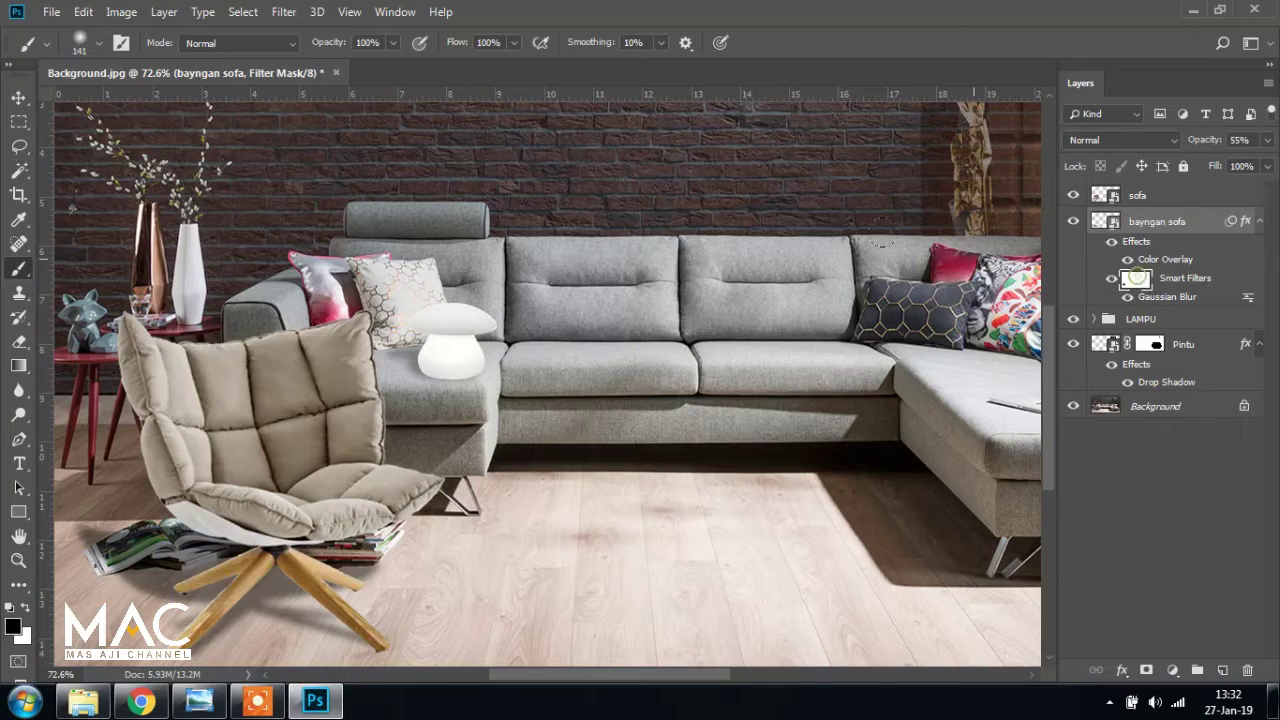
{"action": "left_click_drag", "start_coordinate": [265, 507], "coordinate": [443, 407]}
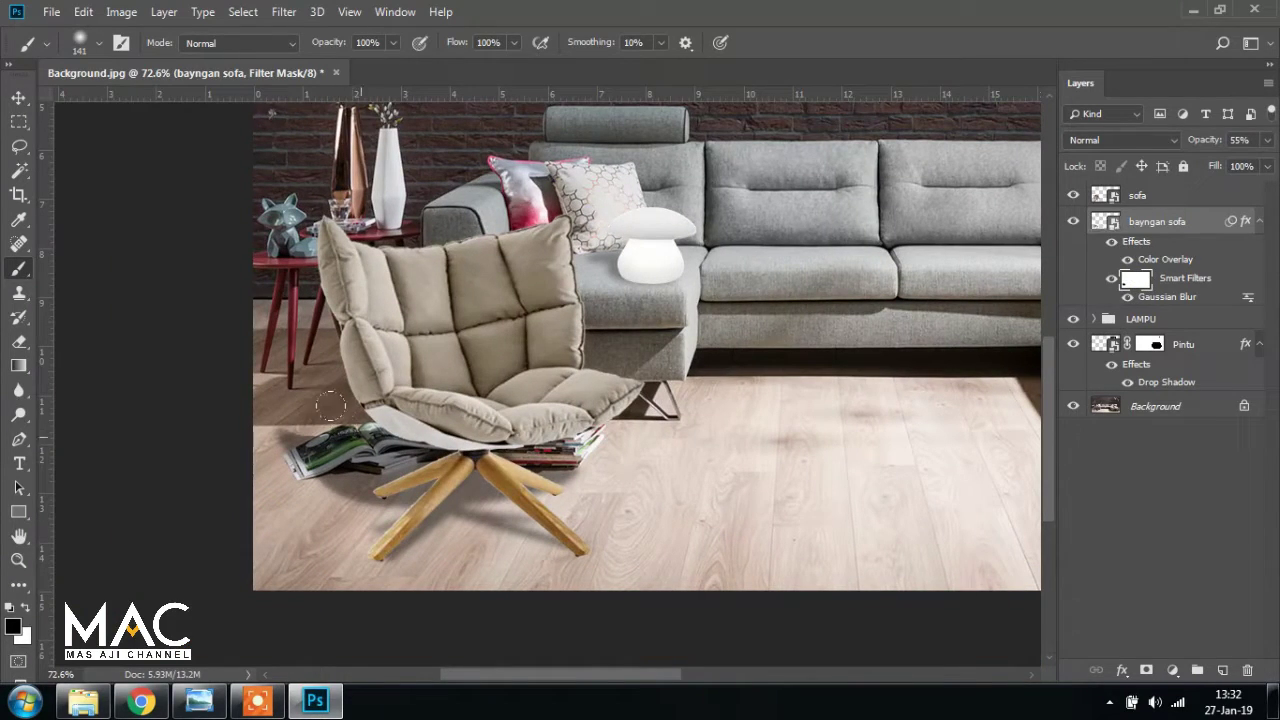
{"action": "key", "text": "ctrl+0"}
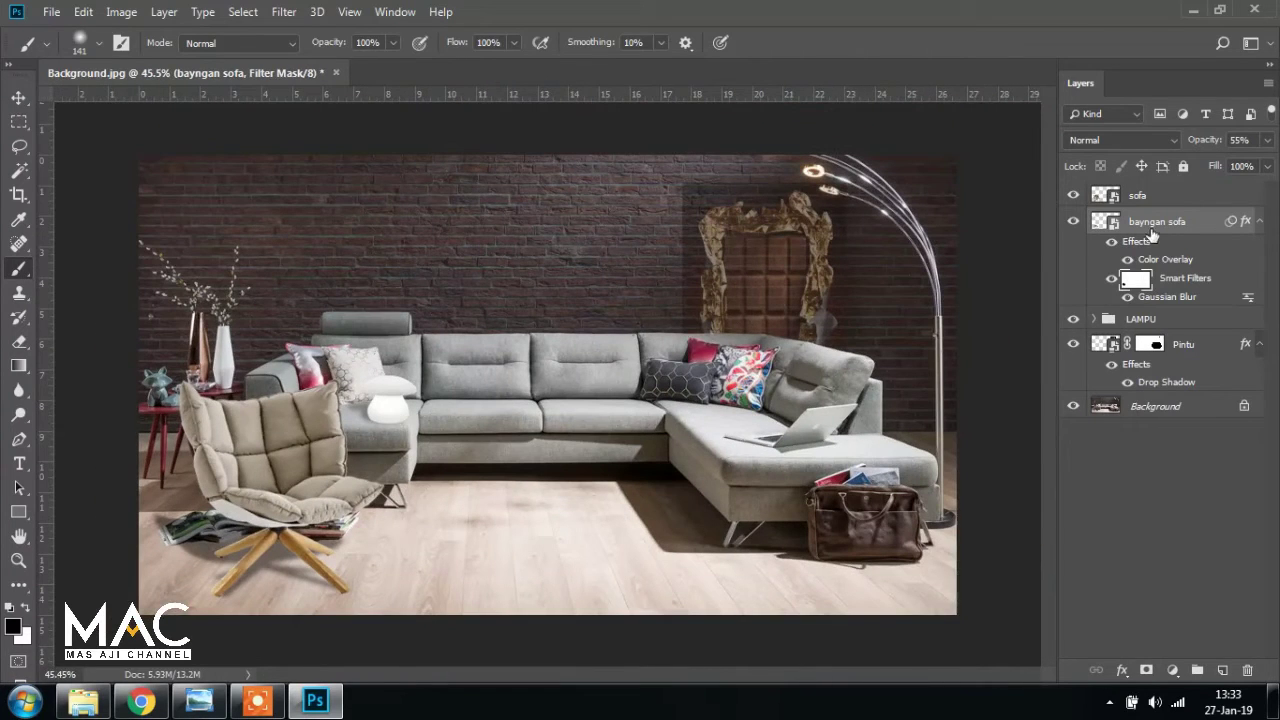
Add a layer mask to the bayngan sofa layer and fade the shadow beside the armchair, reducing the brush opacity to 25%
{"action": "left_click", "coordinate": [1147, 671]}
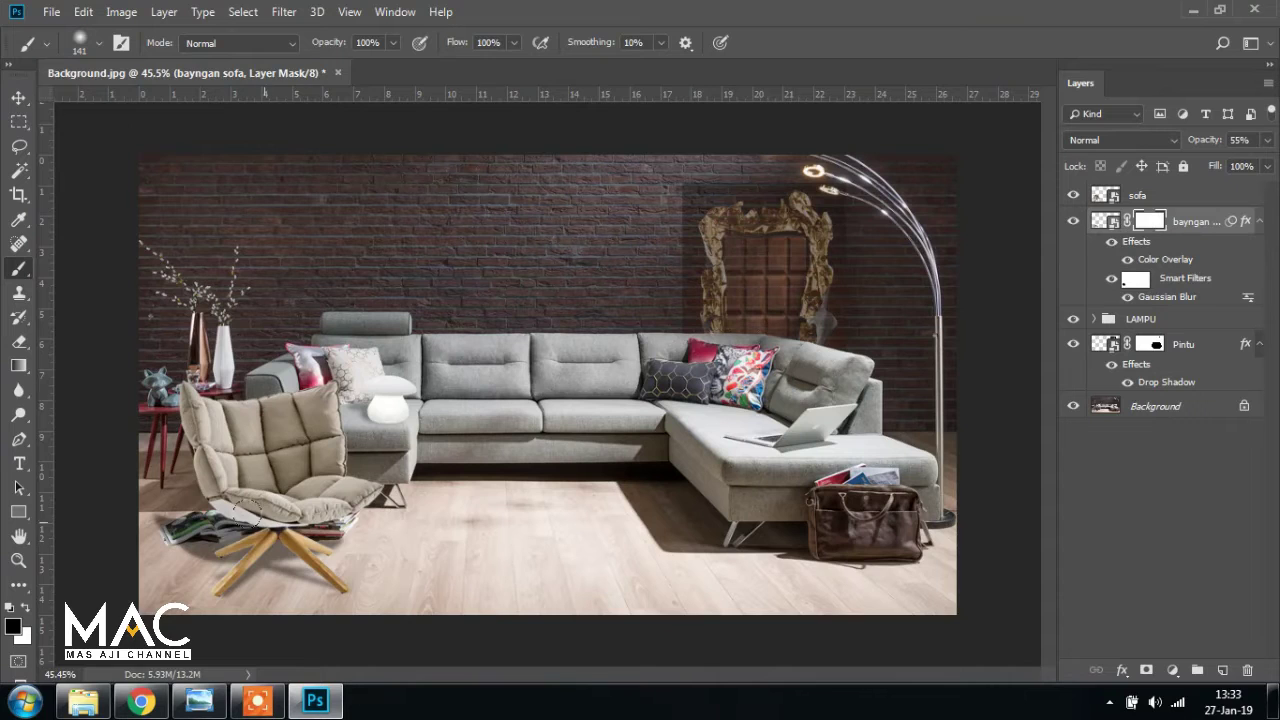
{"action": "scroll", "coordinate": [192, 516], "scroll_direction": "up", "scroll_amount": 2}
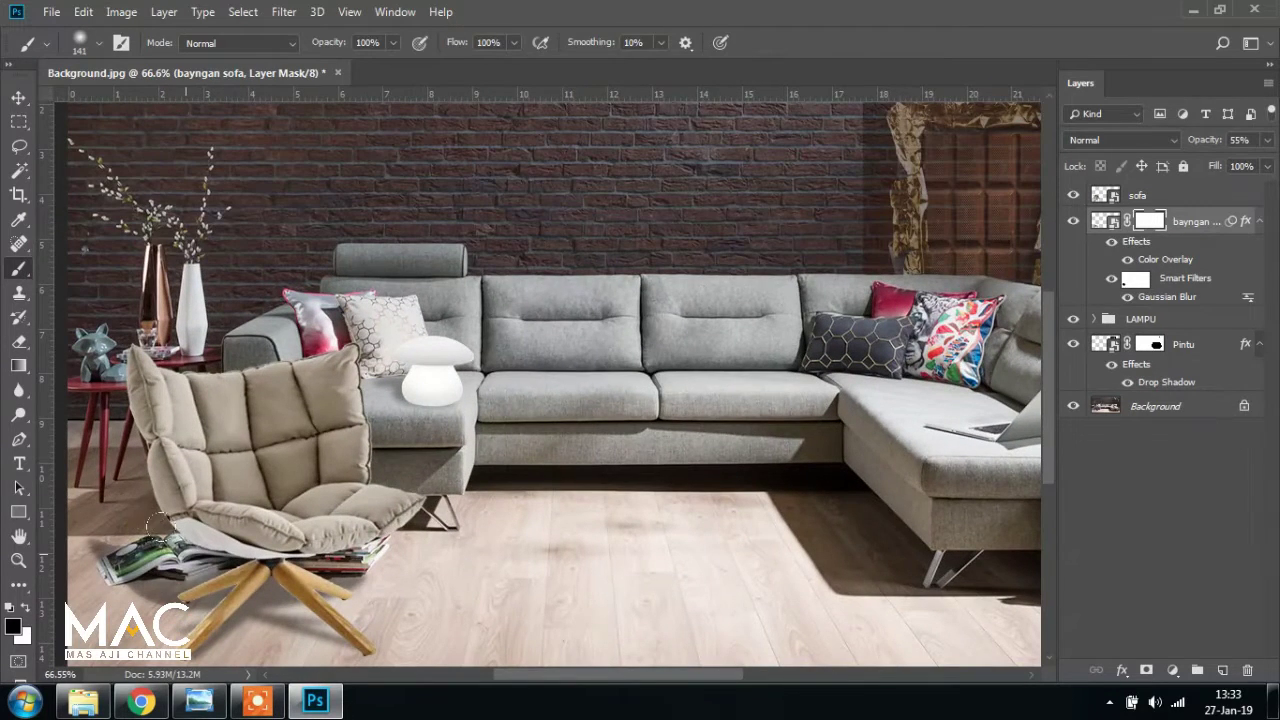
{"action": "left_click_drag", "start_coordinate": [158, 526], "coordinate": [199, 528]}
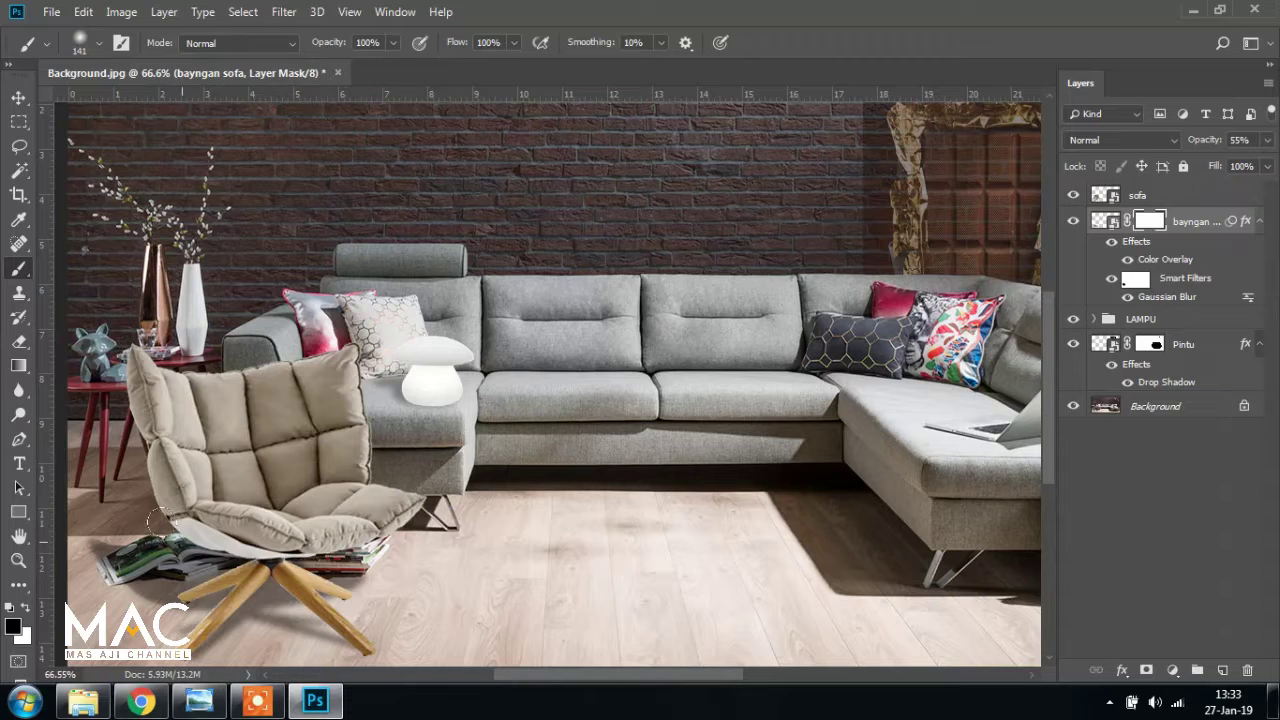
{"action": "left_click", "coordinate": [370, 43]}
{"action": "type", "text": "25"}
{"action": "mouse_move", "coordinate": [127, 523]}
{"action": "left_mouse_down"}
{"action": "mouse_move", "coordinate": [140, 538]}
{"action": "mouse_move", "coordinate": [116, 524]}
{"action": "mouse_move", "coordinate": [165, 497]}
{"action": "mouse_move", "coordinate": [188, 506]}
{"action": "mouse_move", "coordinate": [112, 506]}
{"action": "mouse_move", "coordinate": [200, 506]}
{"action": "mouse_move", "coordinate": [206, 484]}
{"action": "left_mouse_up"}
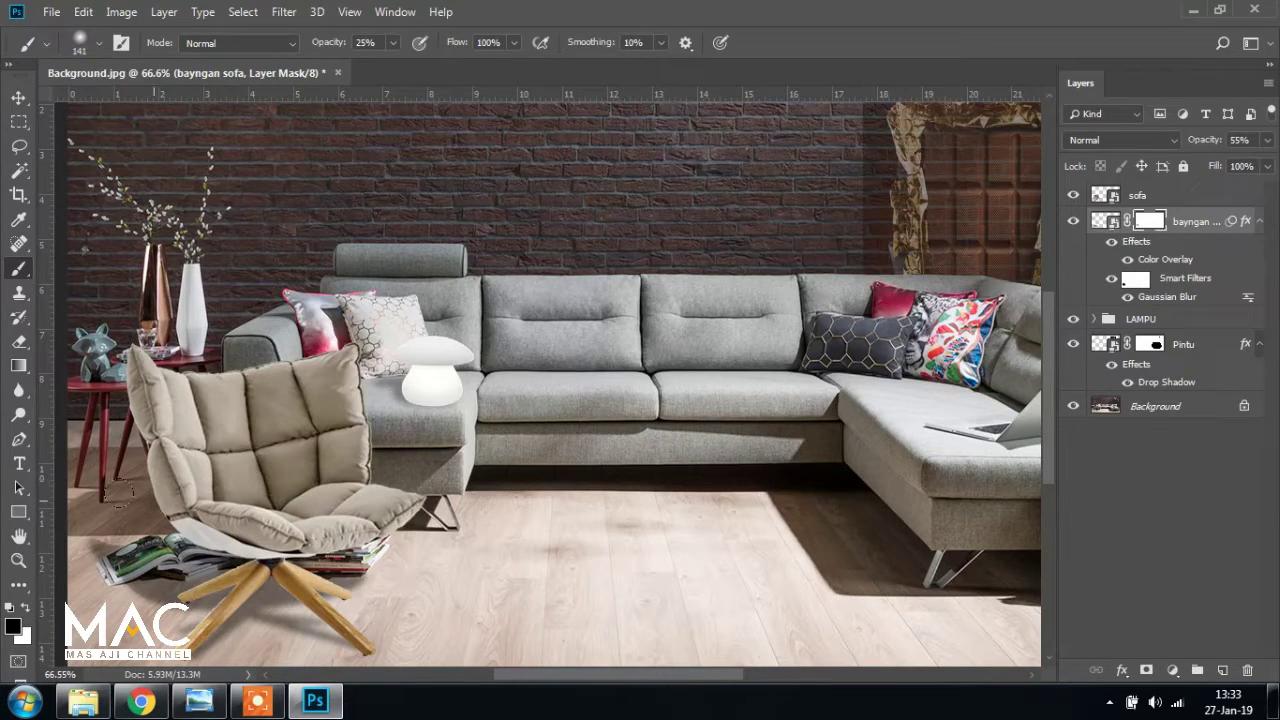
Compare with the partiel meuble reference and touch up the shadow mask around the magazines under the seat with a size 47 brush
{"action": "left_click", "coordinate": [199, 700]}
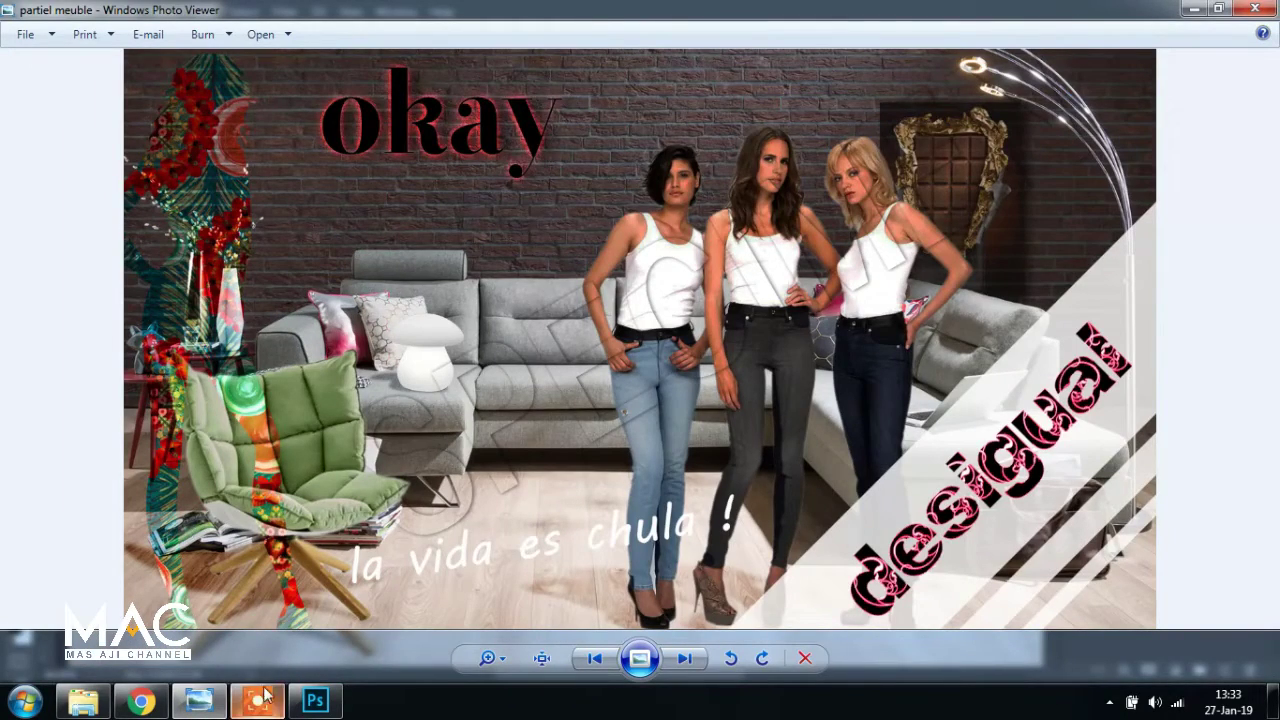
{"action": "left_click", "coordinate": [315, 700]}
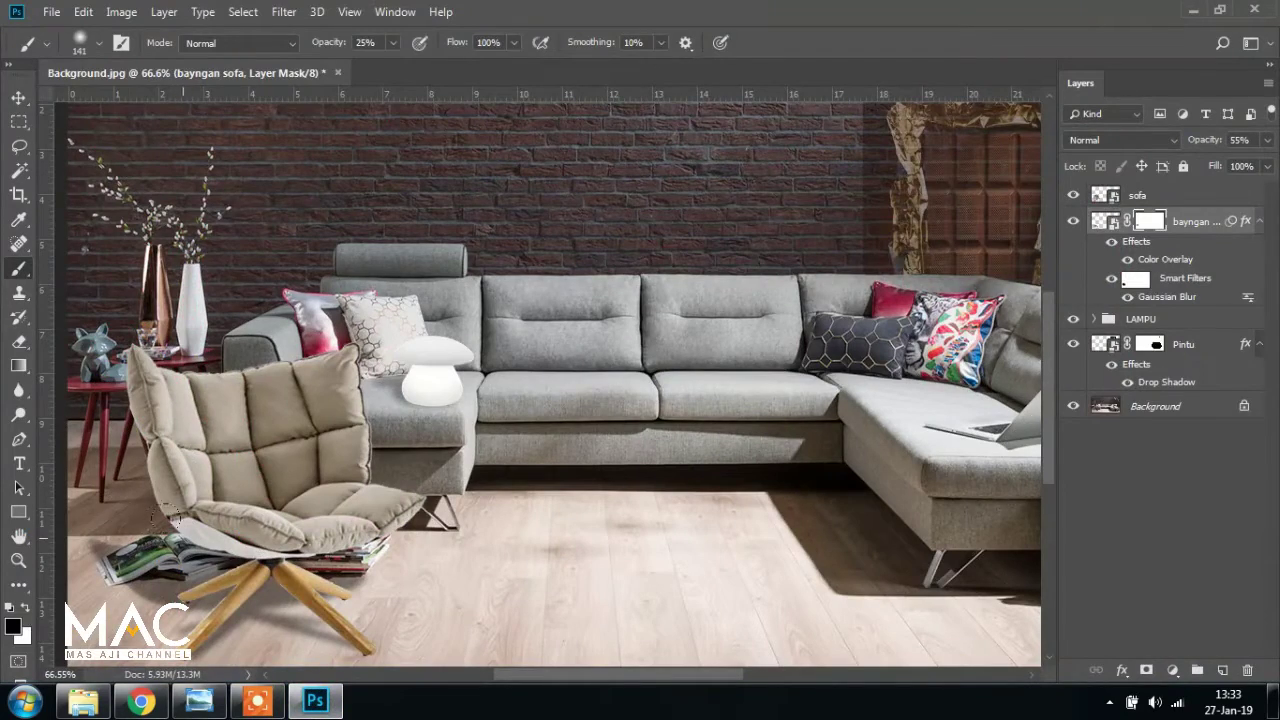
{"action": "scroll", "coordinate": [208, 532], "scroll_direction": "down", "scroll_amount": 4}
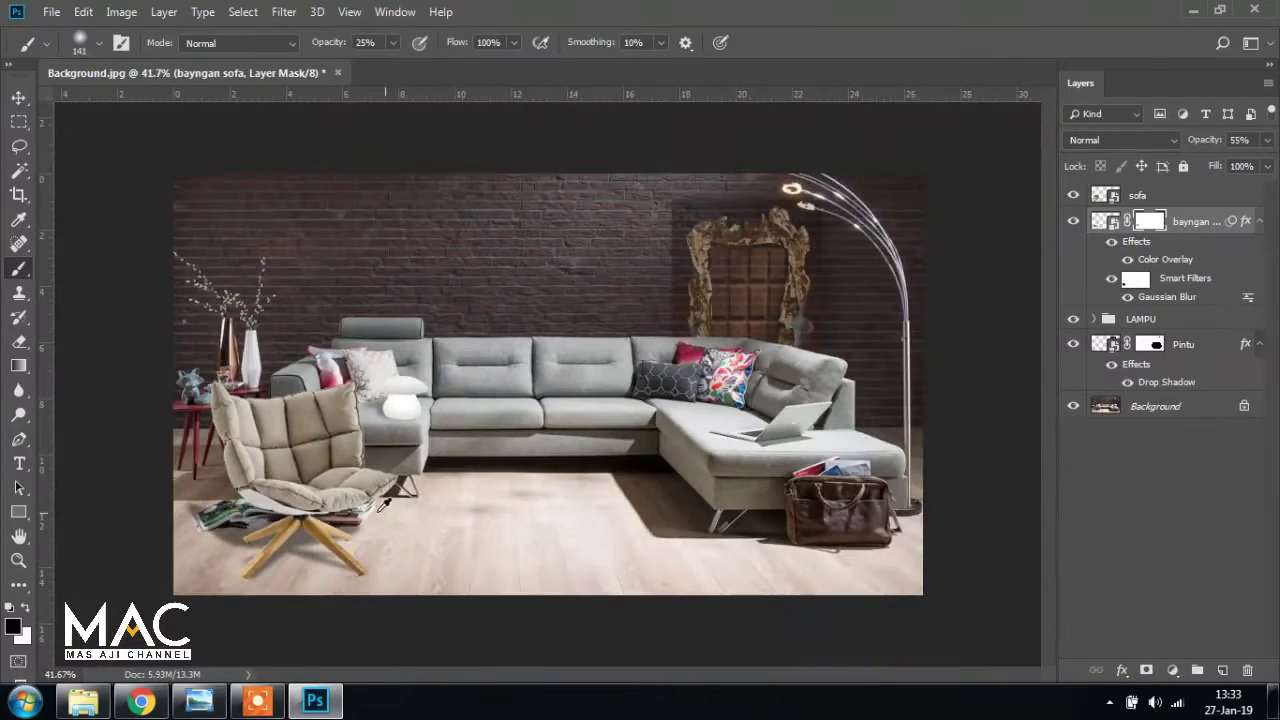
{"action": "scroll", "coordinate": [161, 553], "scroll_direction": "up", "scroll_amount": 5}
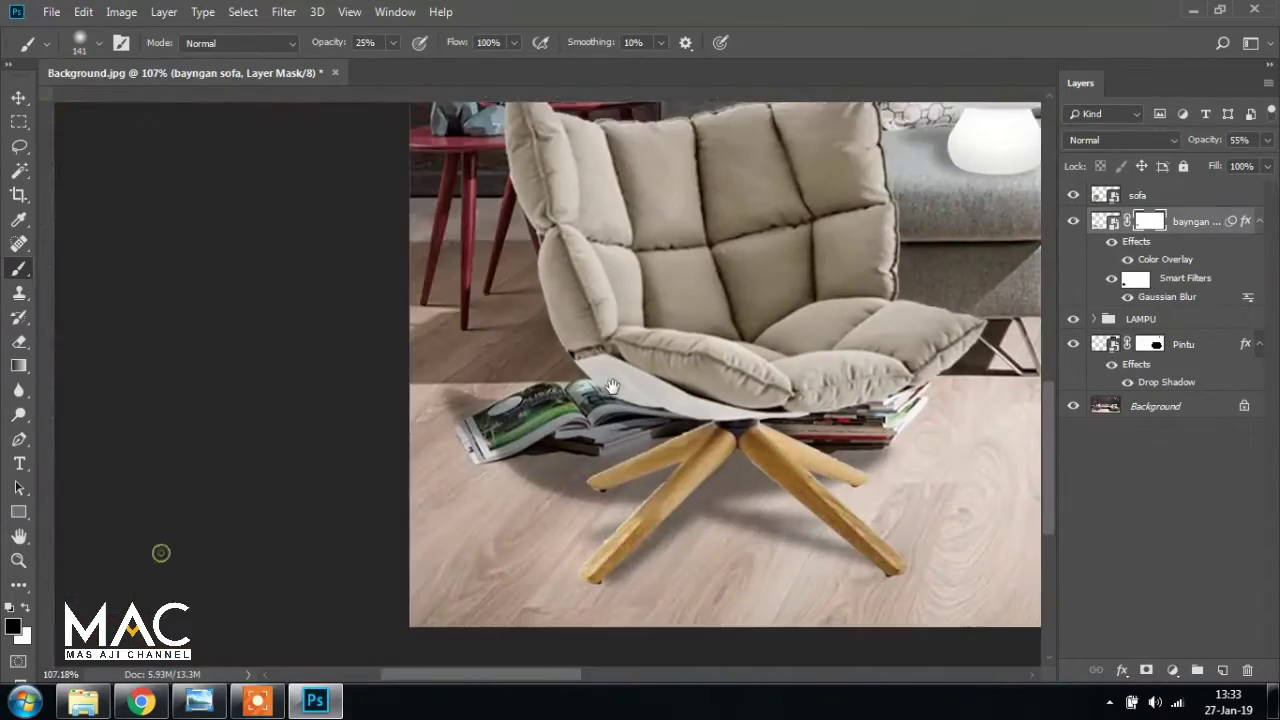
{"action": "key", "text": "ctrl+r"}
{"action": "mouse_move", "coordinate": [576, 376]}
{"action": "left_mouse_down"}
{"action": "mouse_move", "coordinate": [490, 435]}
{"action": "mouse_move", "coordinate": [708, 390]}
{"action": "left_mouse_up"}
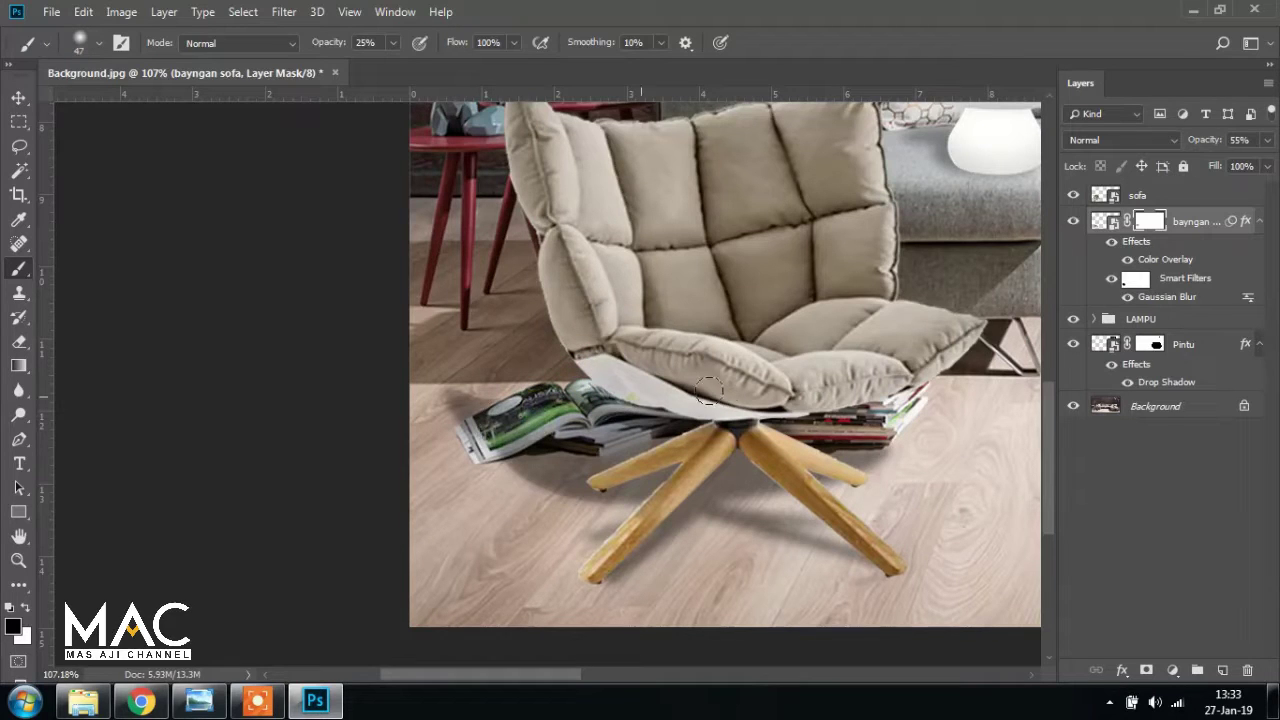
{"action": "left_click", "coordinate": [1152, 218]}
{"action": "left_click", "coordinate": [26, 607]}
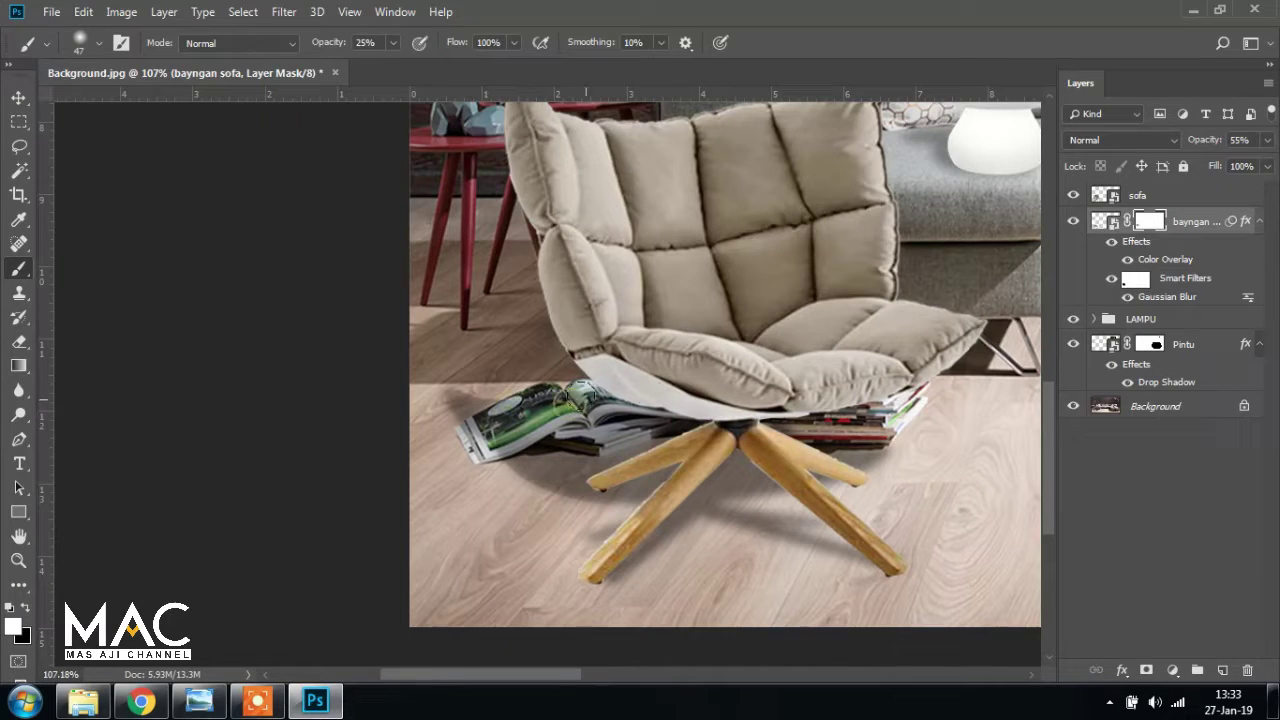
{"action": "left_click", "coordinate": [1134, 280]}
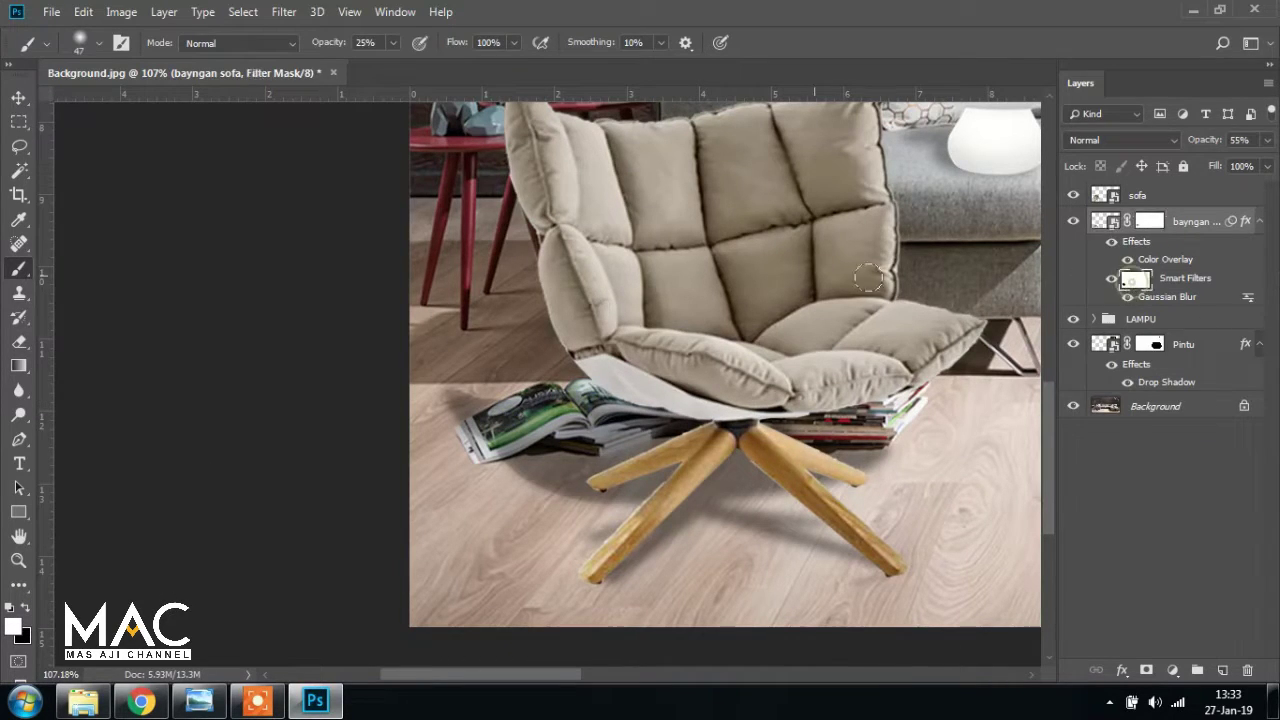
{"action": "left_click", "coordinate": [25, 608]}
Set the bayngan sofa layer's opacity to 45%
{"action": "key", "text": "v"}
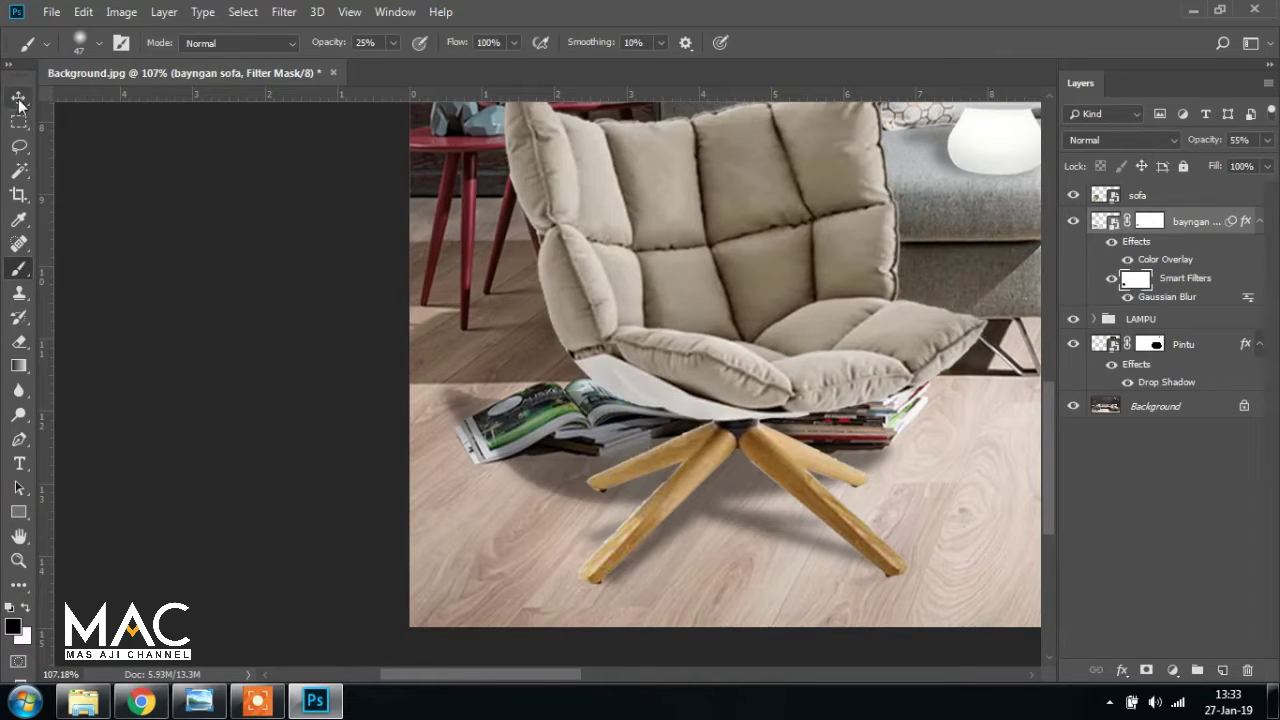
{"action": "scroll", "coordinate": [725, 400], "scroll_direction": "down", "scroll_amount": 4}
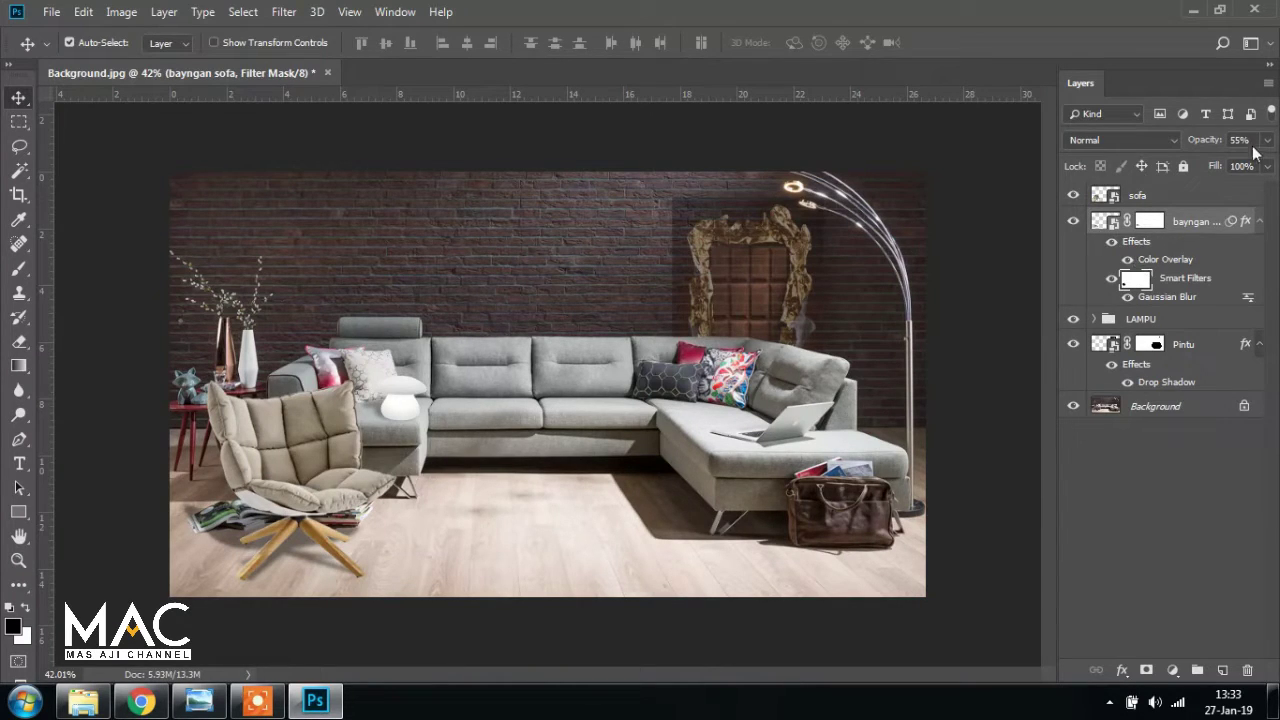
{"action": "type", "text": "45"}
{"action": "key", "text": "Return"}
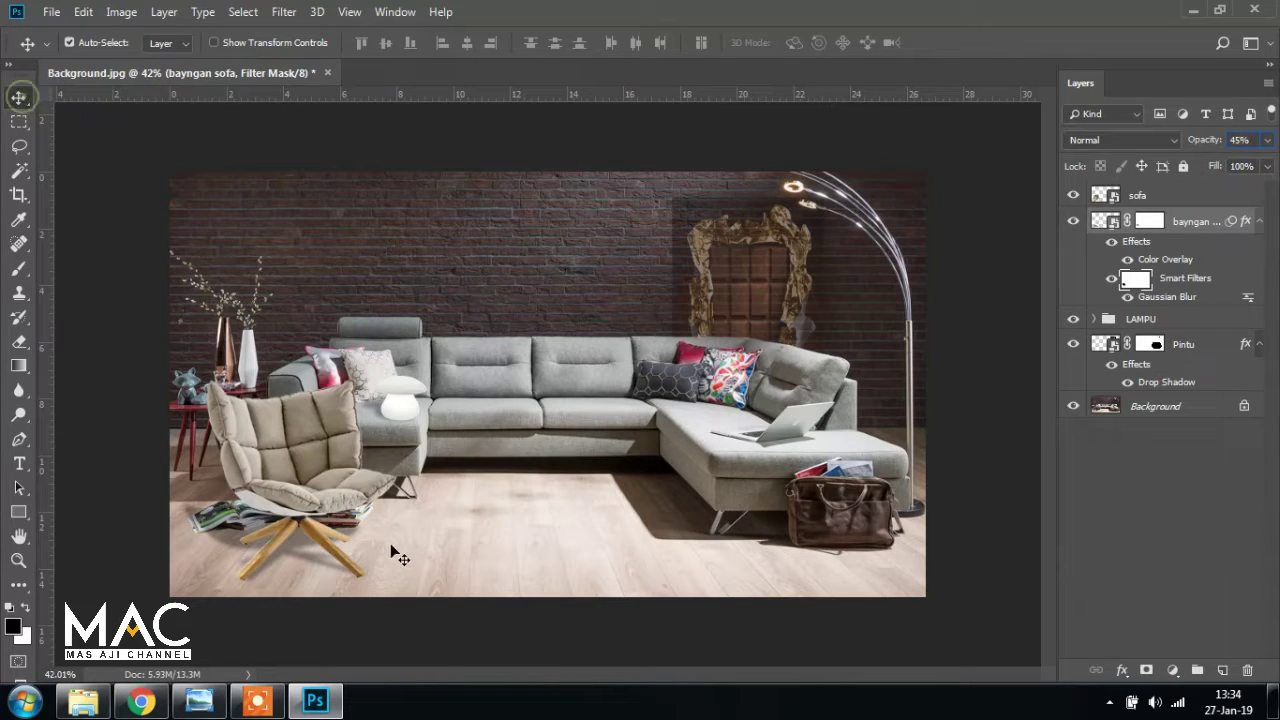
Review the partiel meuble reference and preview the silhoute image from the project folder, returning to Photoshop
{"action": "left_click", "coordinate": [192, 706]}
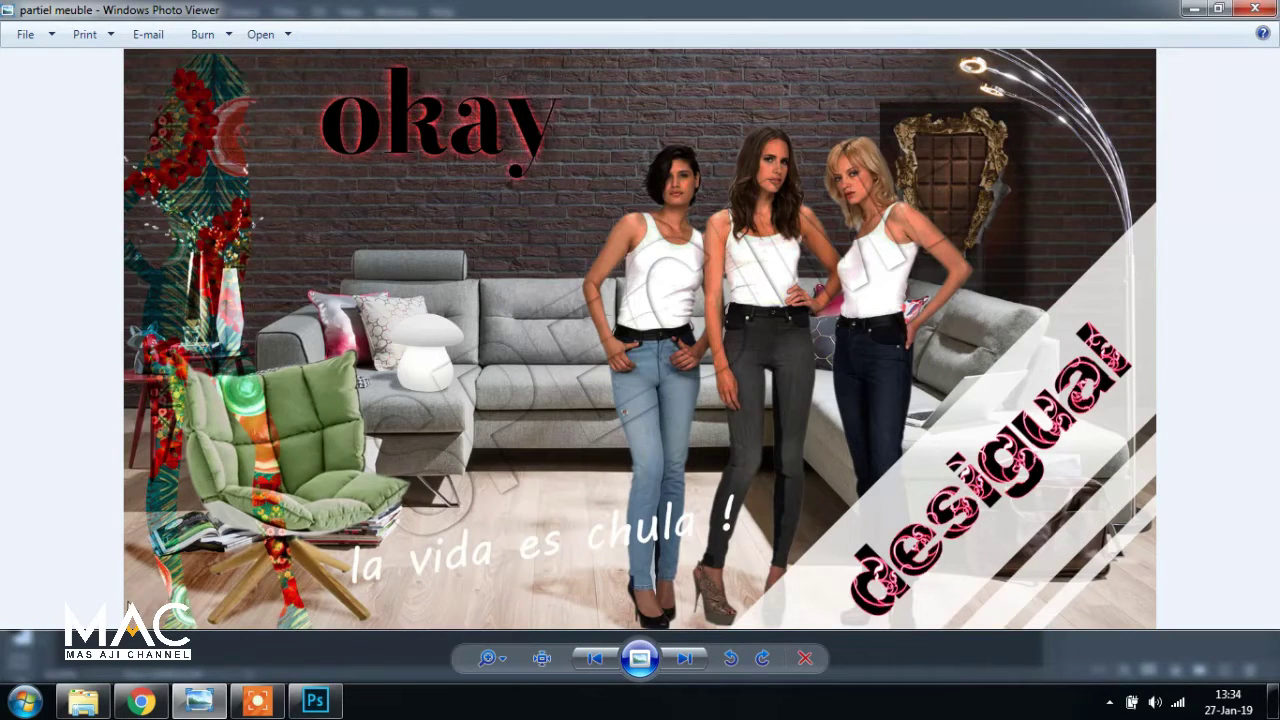
{"action": "left_click", "coordinate": [83, 702]}
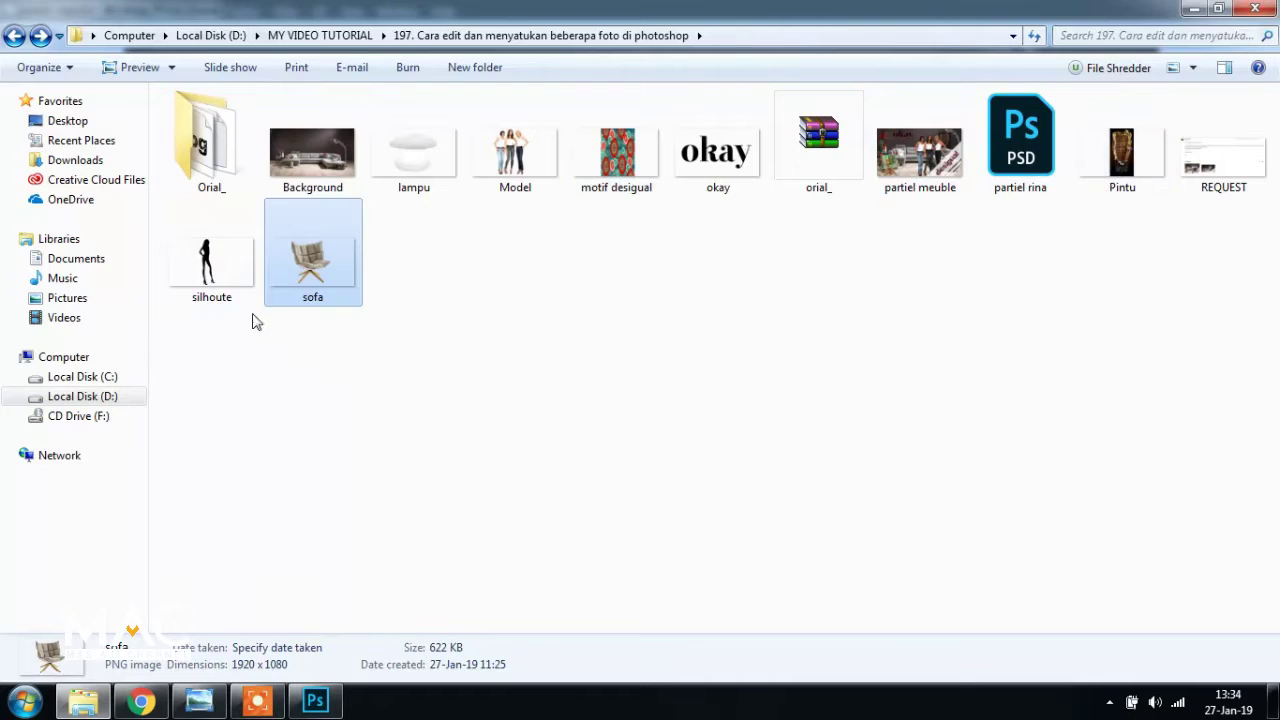
{"action": "double_click", "coordinate": [207, 268]}
{"action": "left_click", "coordinate": [1196, 9]}
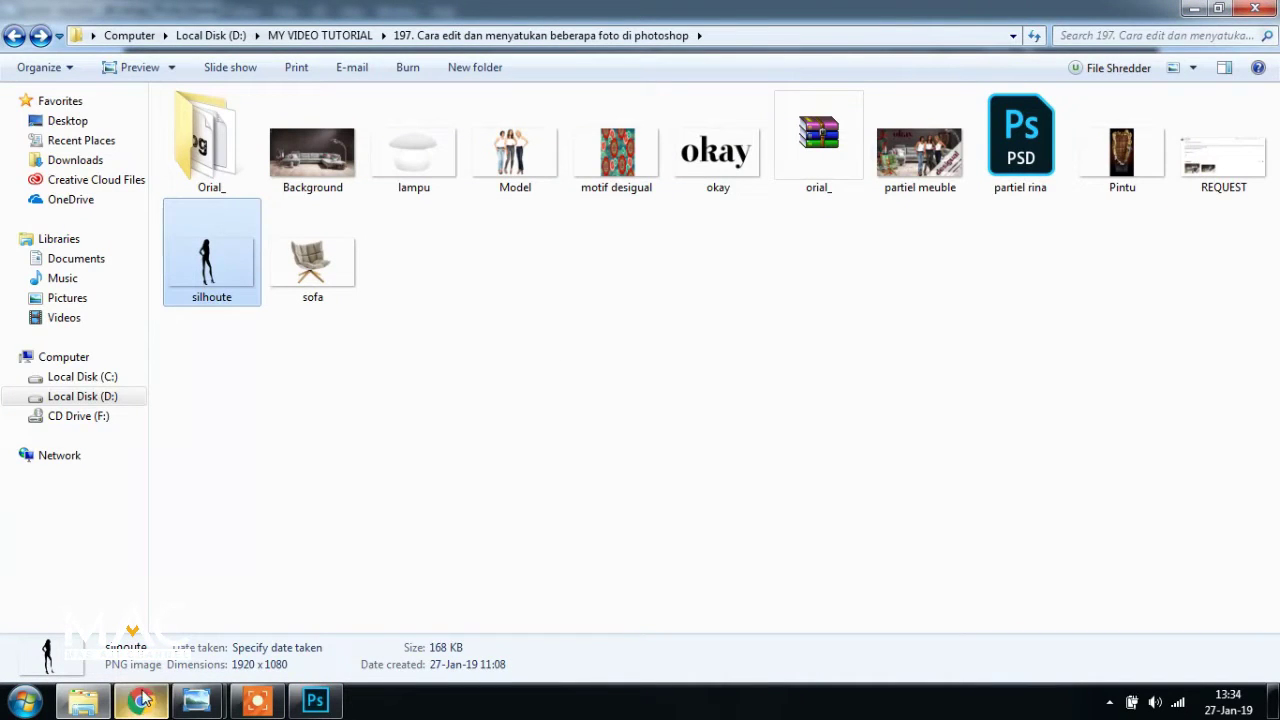
{"action": "left_click", "coordinate": [120, 600]}
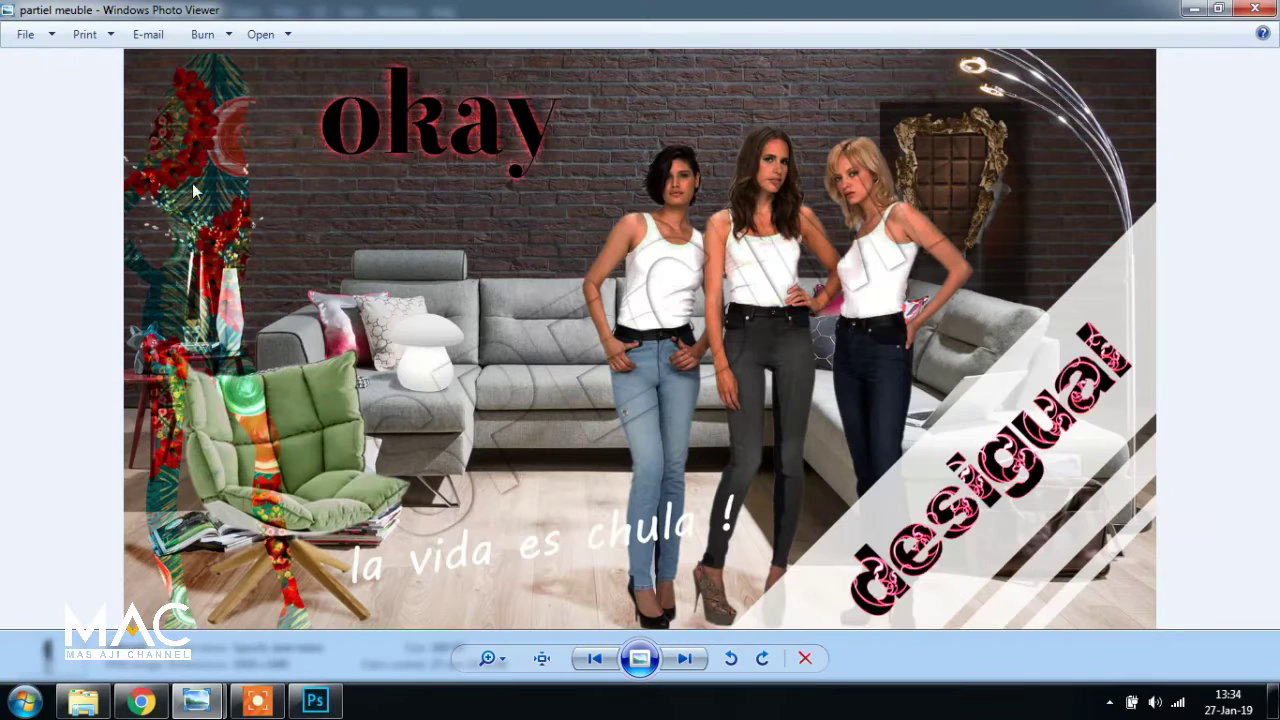
{"action": "left_click", "coordinate": [1194, 9]}
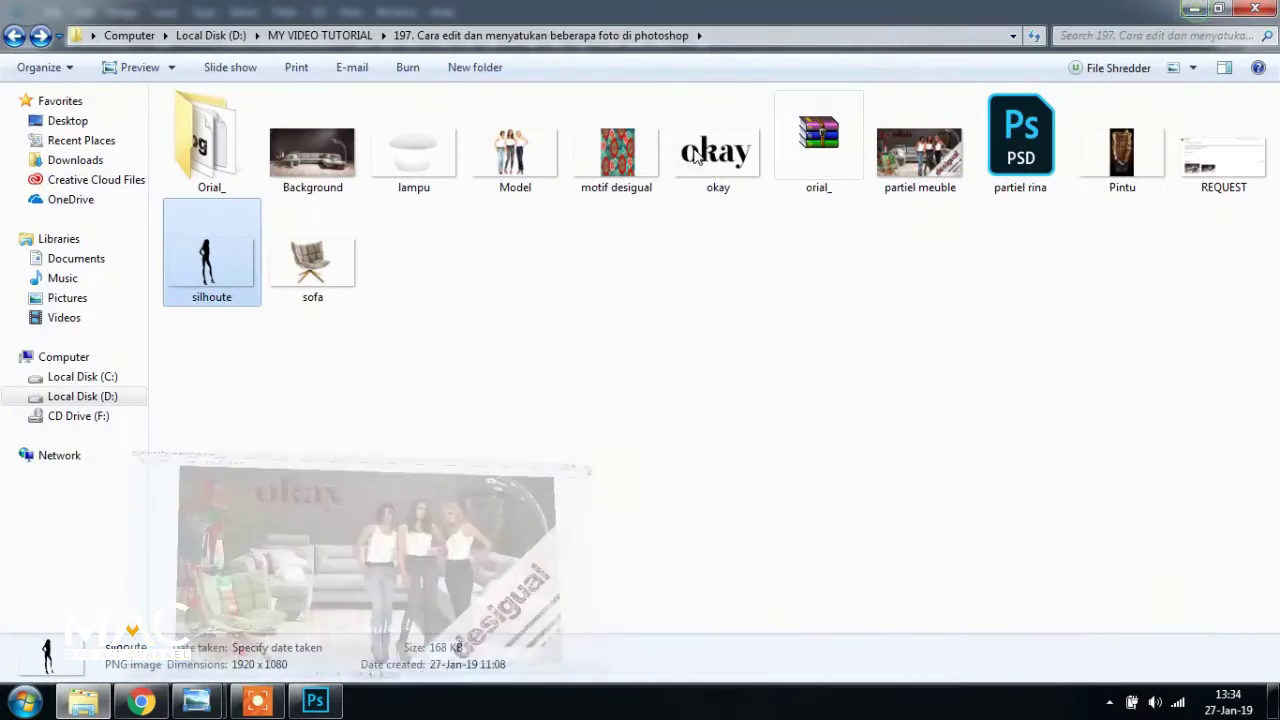
{"action": "left_click", "coordinate": [315, 700]}
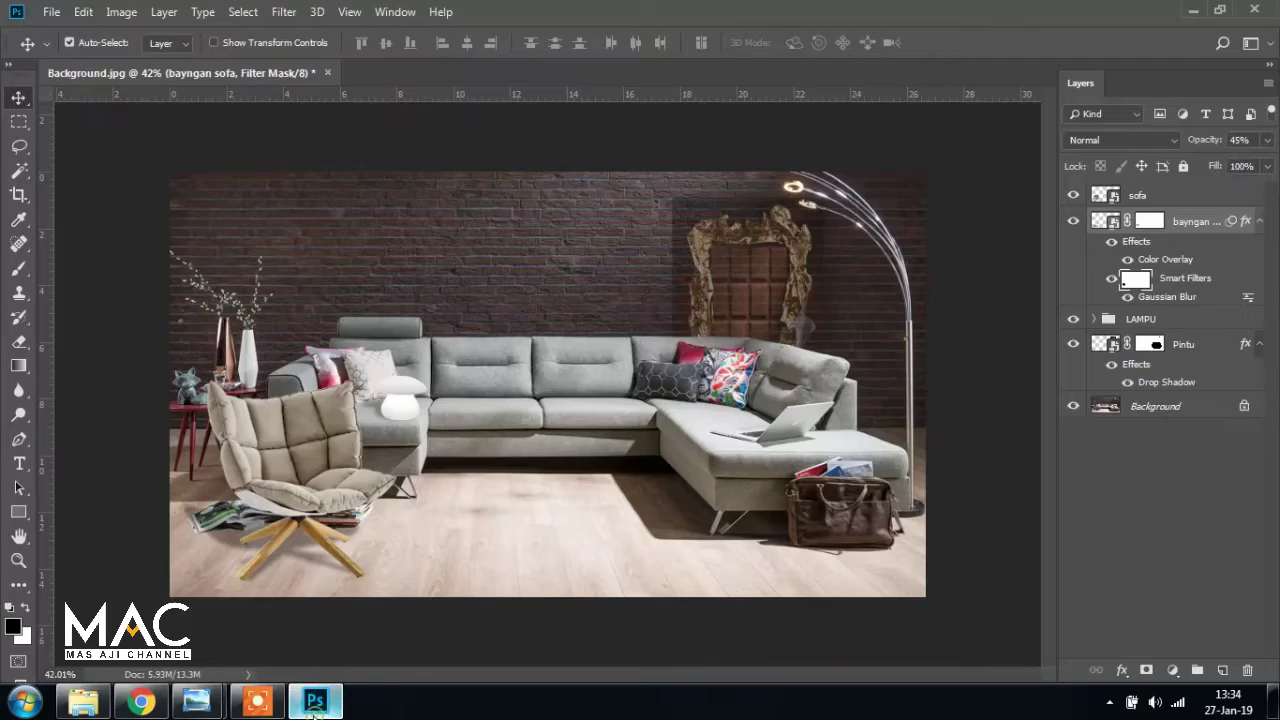
Group the sofa and bayngan sofa layers and name the group SOFA
{"action": "left_click", "coordinate": [1156, 197]}
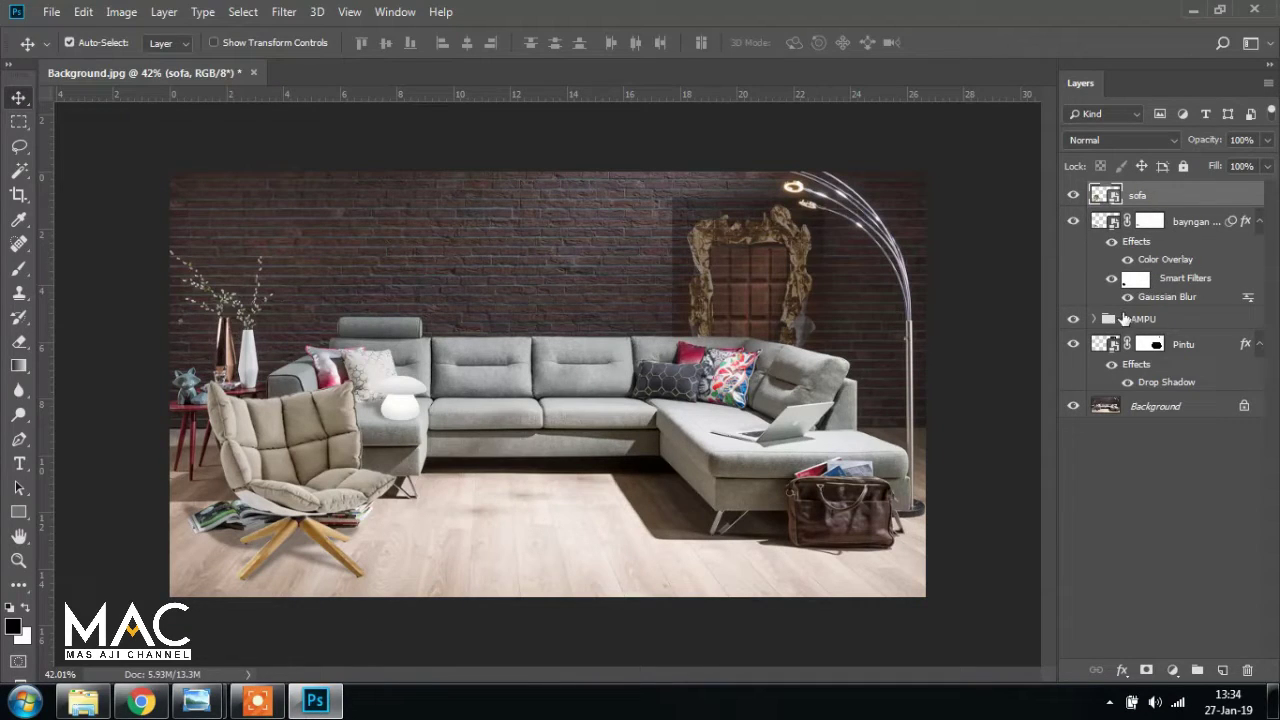
{"action": "left_click", "coordinate": [1183, 222], "text": "shift"}
{"action": "left_click_drag", "start_coordinate": [1183, 222], "coordinate": [1197, 670]}
{"action": "double_click", "coordinate": [1156, 196]}
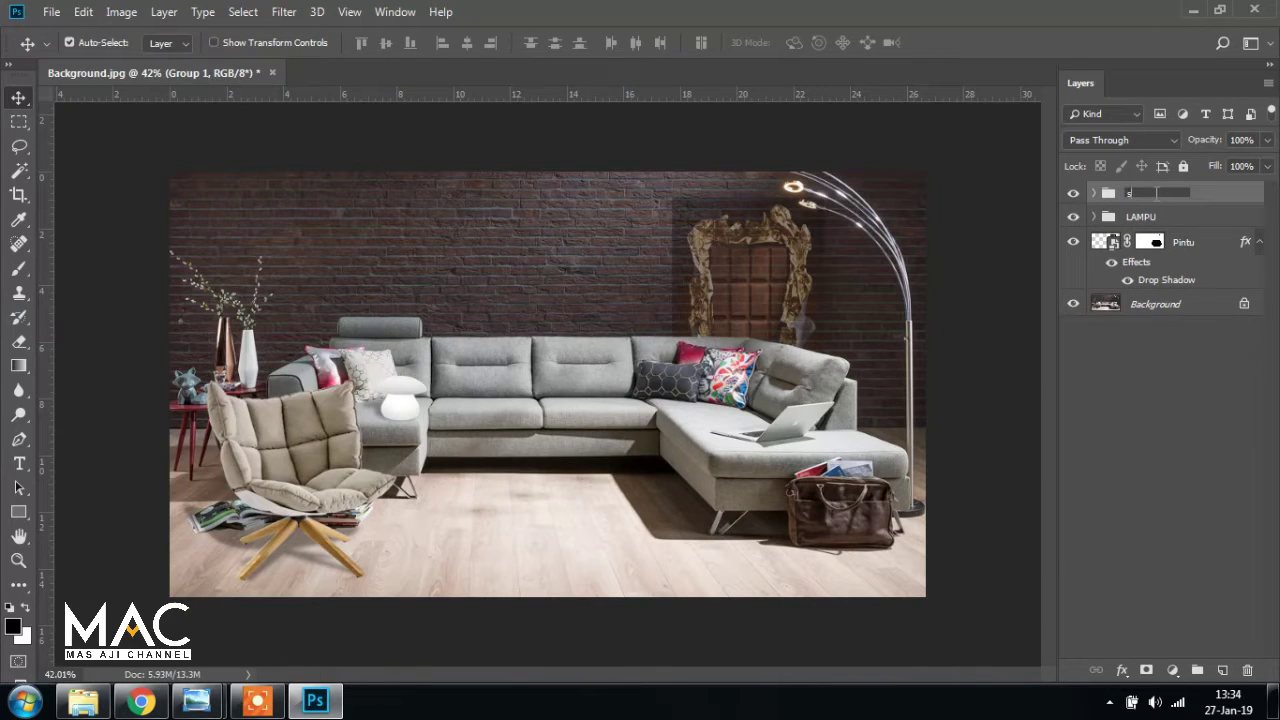
{"action": "type", "text": "SOFA"}
{"action": "key", "text": "Return"}
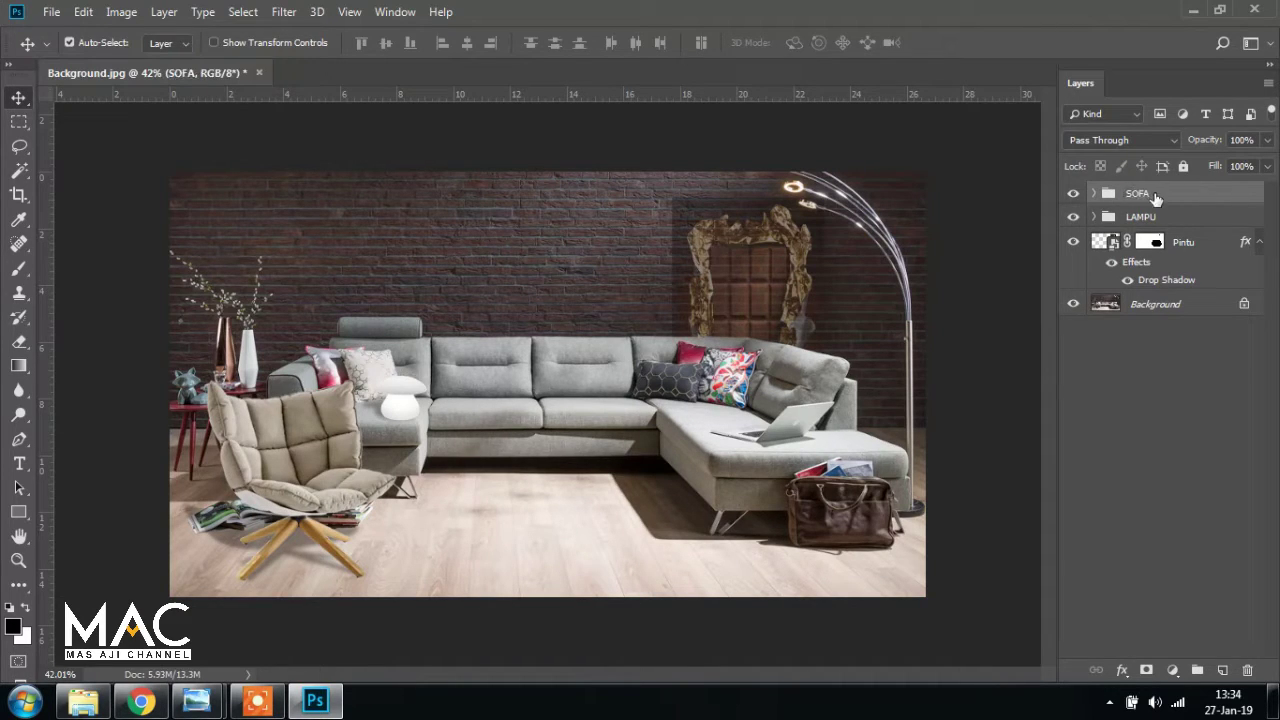
Place the silhoute image as an embedded layer above the SOFA group at its original 100% size
{"action": "left_click", "coordinate": [50, 11]}
{"action": "left_click", "coordinate": [156, 348]}
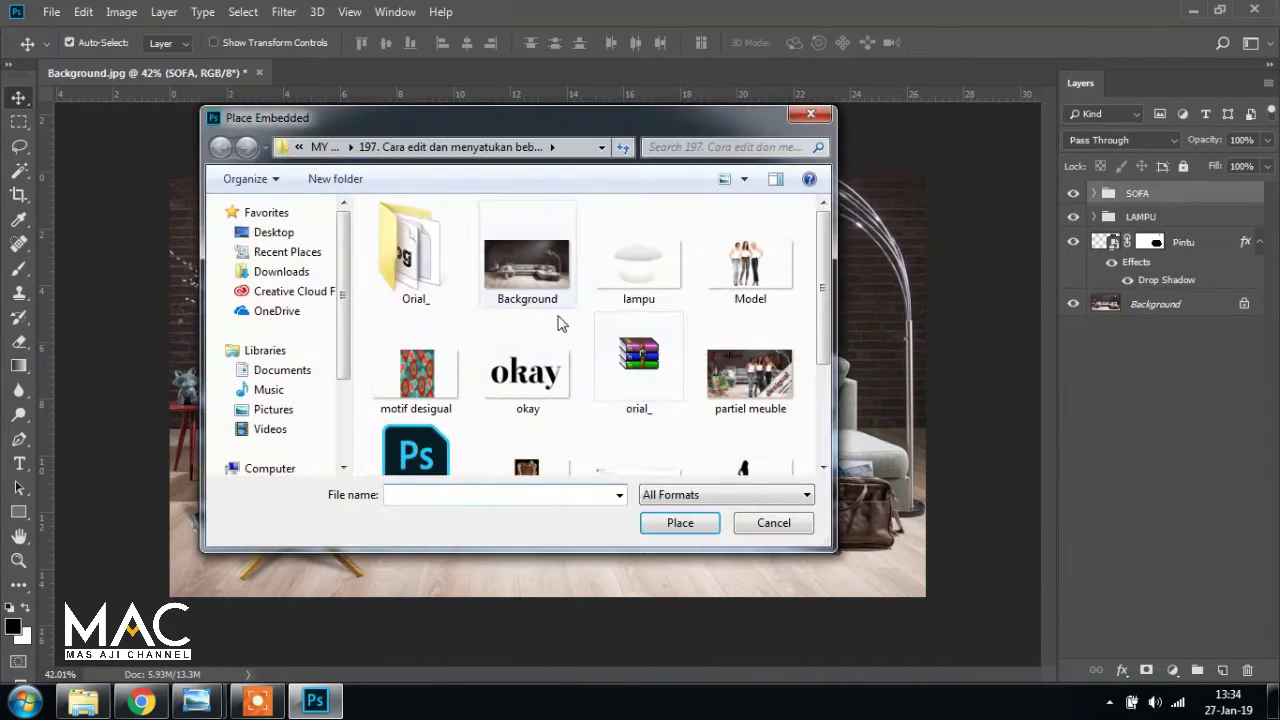
{"action": "scroll", "coordinate": [700, 340], "scroll_direction": "down", "scroll_amount": 2}
{"action": "left_click", "coordinate": [750, 355]}
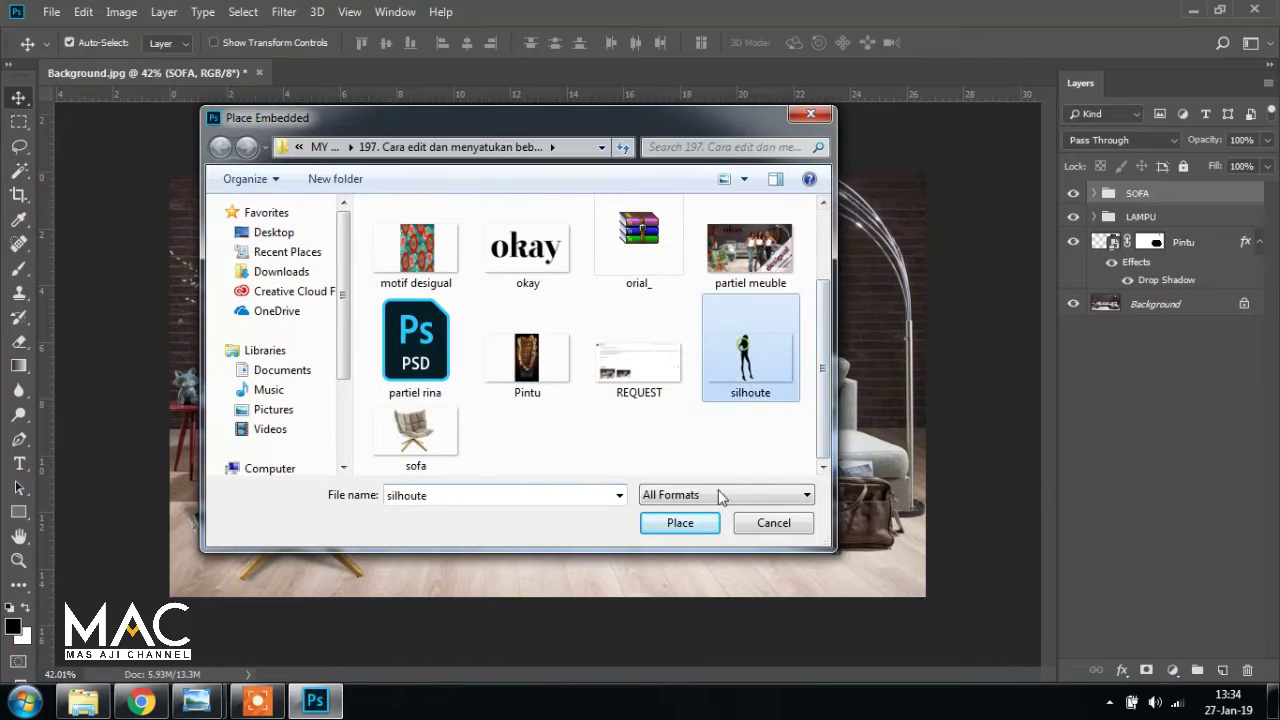
{"action": "left_click", "coordinate": [680, 522]}
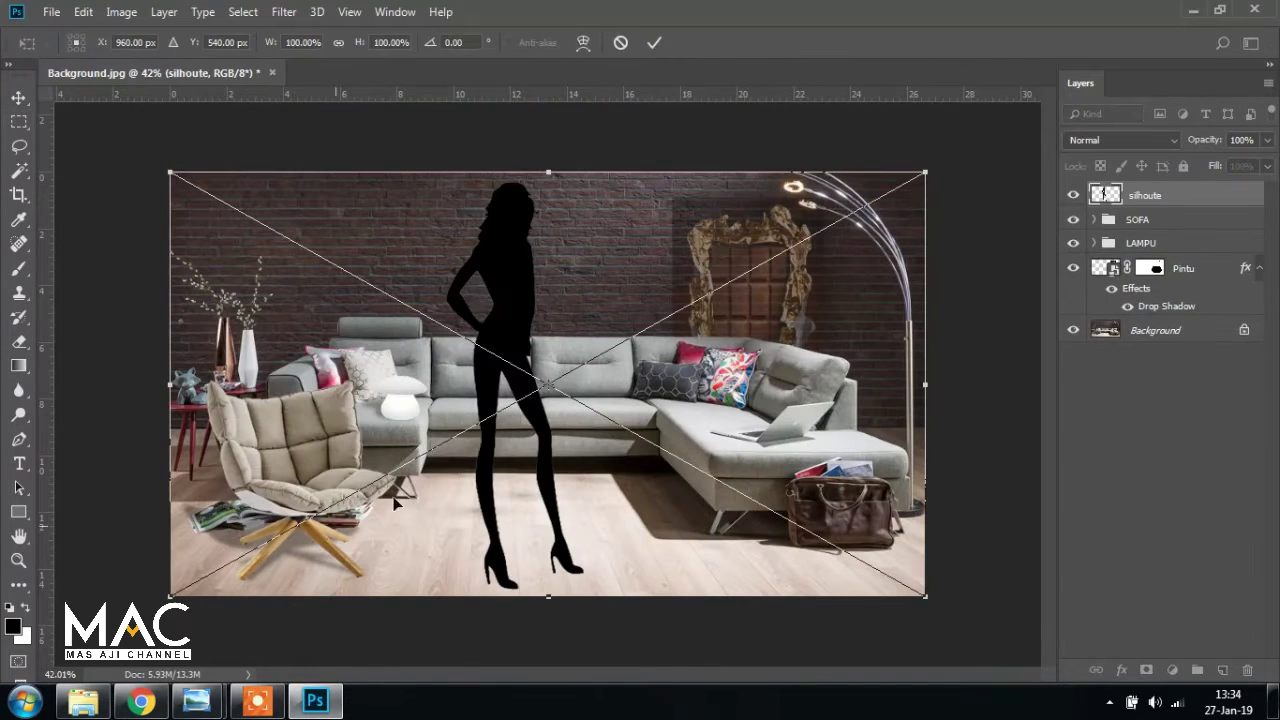
{"action": "key", "text": "Return"}
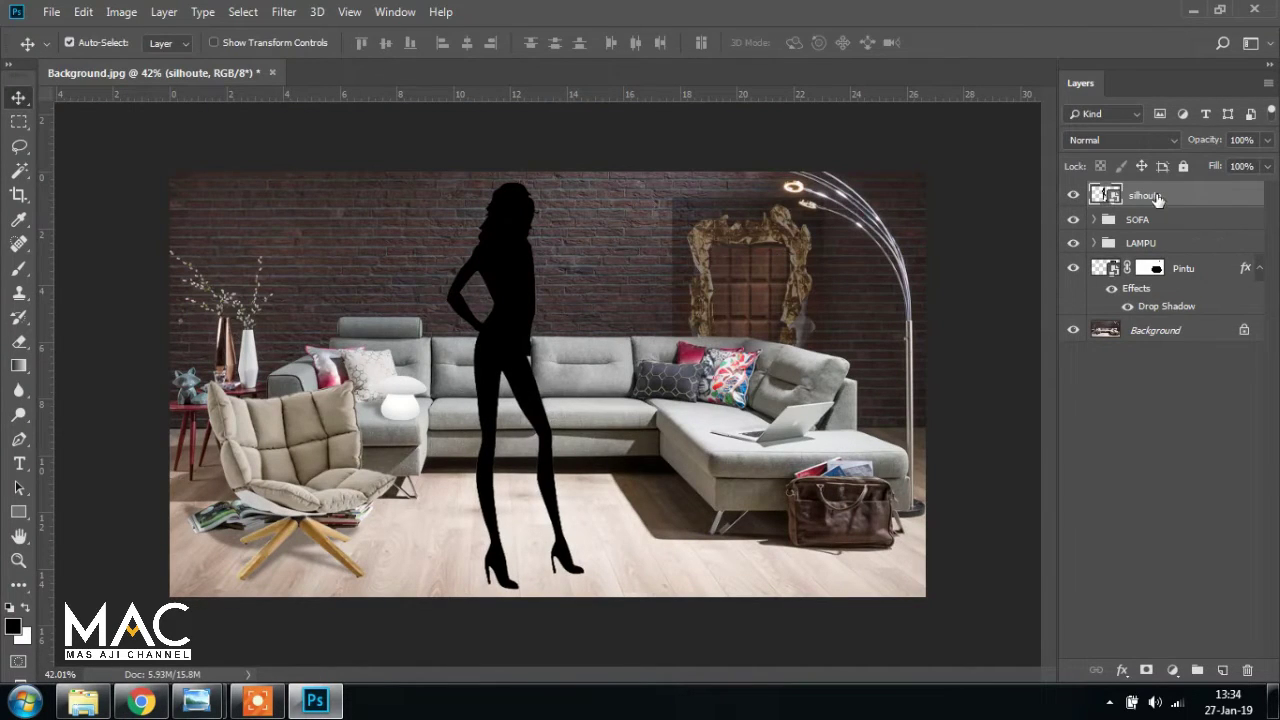
Rasterize the silhoute layer and move the figure to the left side of the image, over the armchair
{"action": "right_click", "coordinate": [1157, 199]}
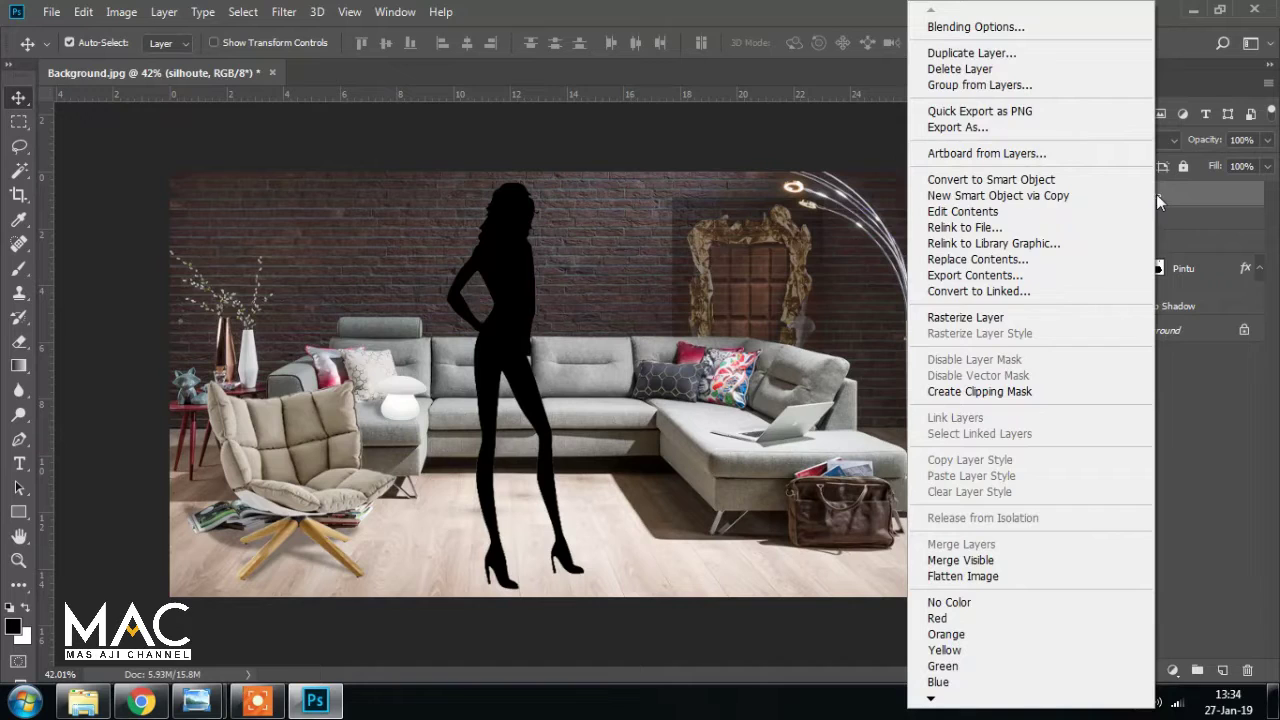
{"action": "left_click", "coordinate": [1008, 319]}
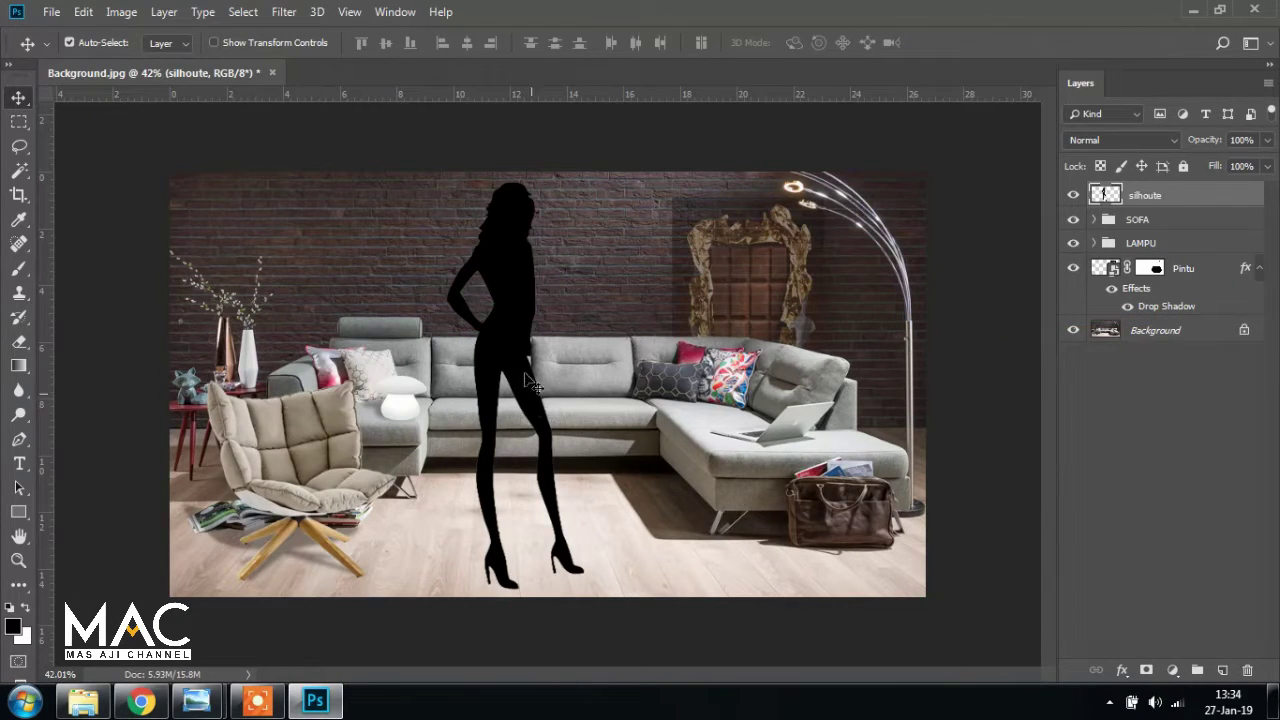
{"action": "left_click_drag", "start_coordinate": [505, 338], "coordinate": [248, 335]}
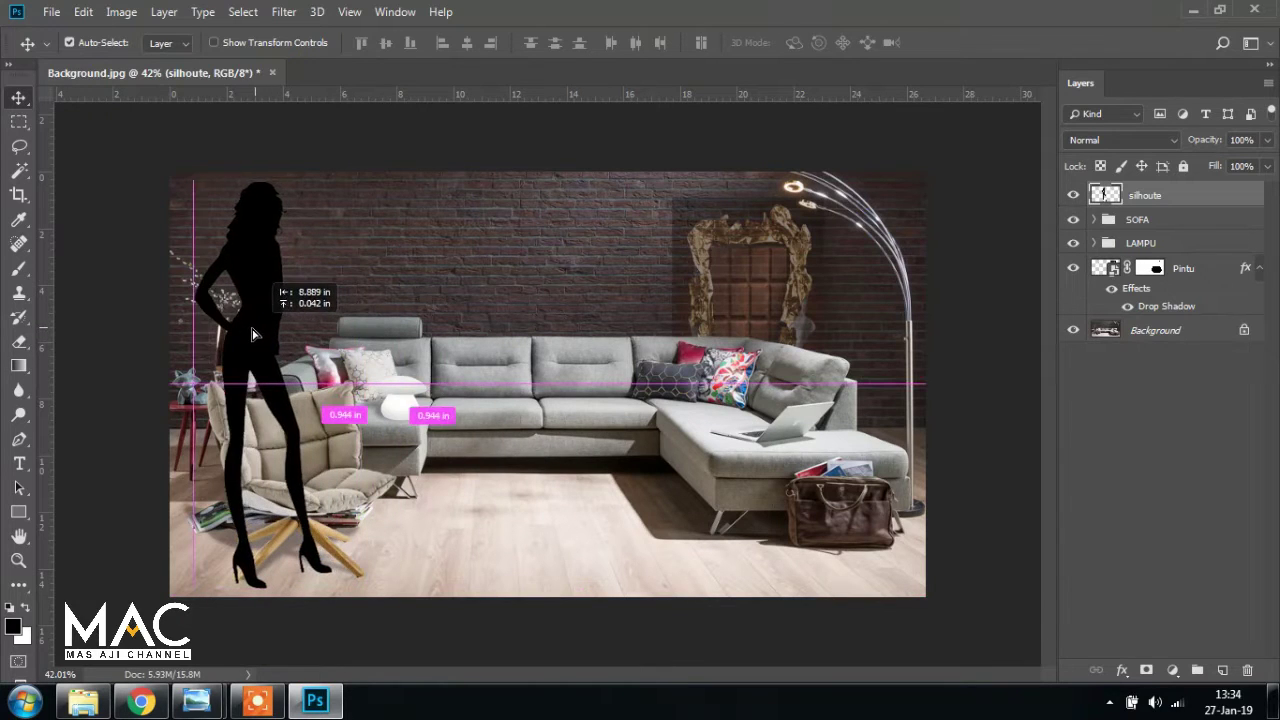
Check the figure's placement in the partiel meuble reference, return to Photoshop and convert the silhoute layer to a smart object
{"action": "mouse_move", "coordinate": [197, 700]}
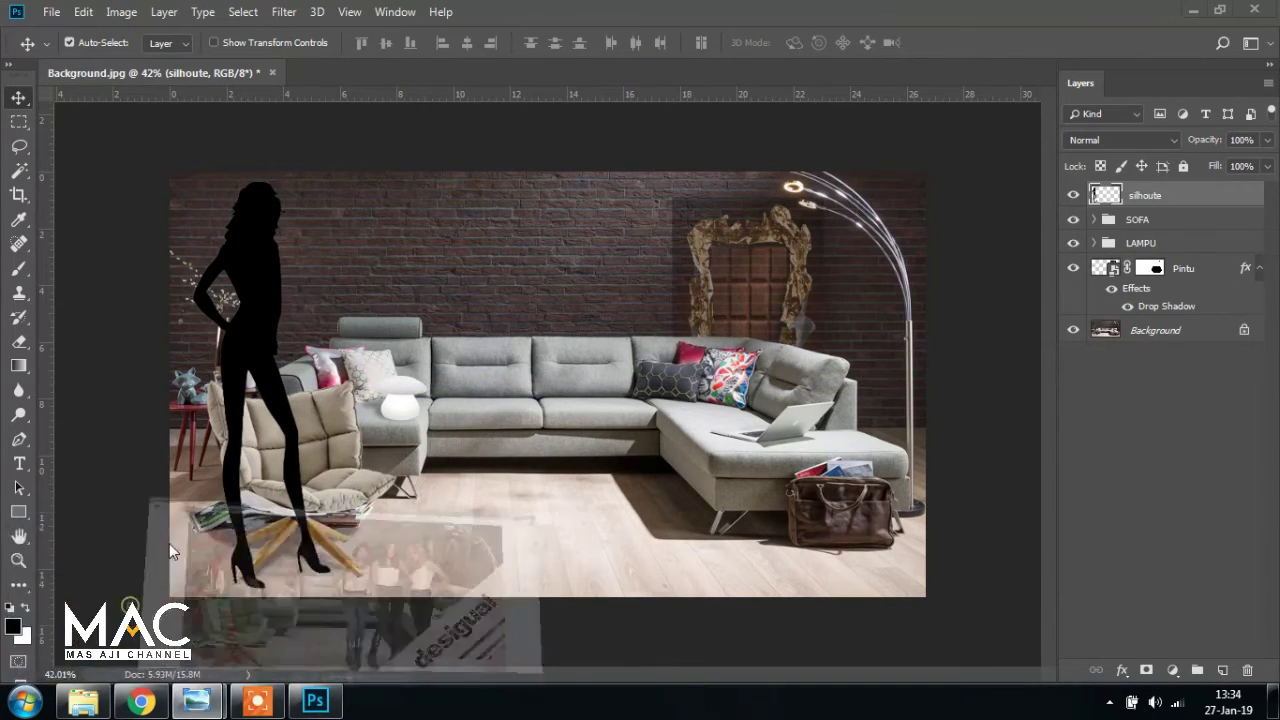
{"action": "left_click", "coordinate": [169, 543]}
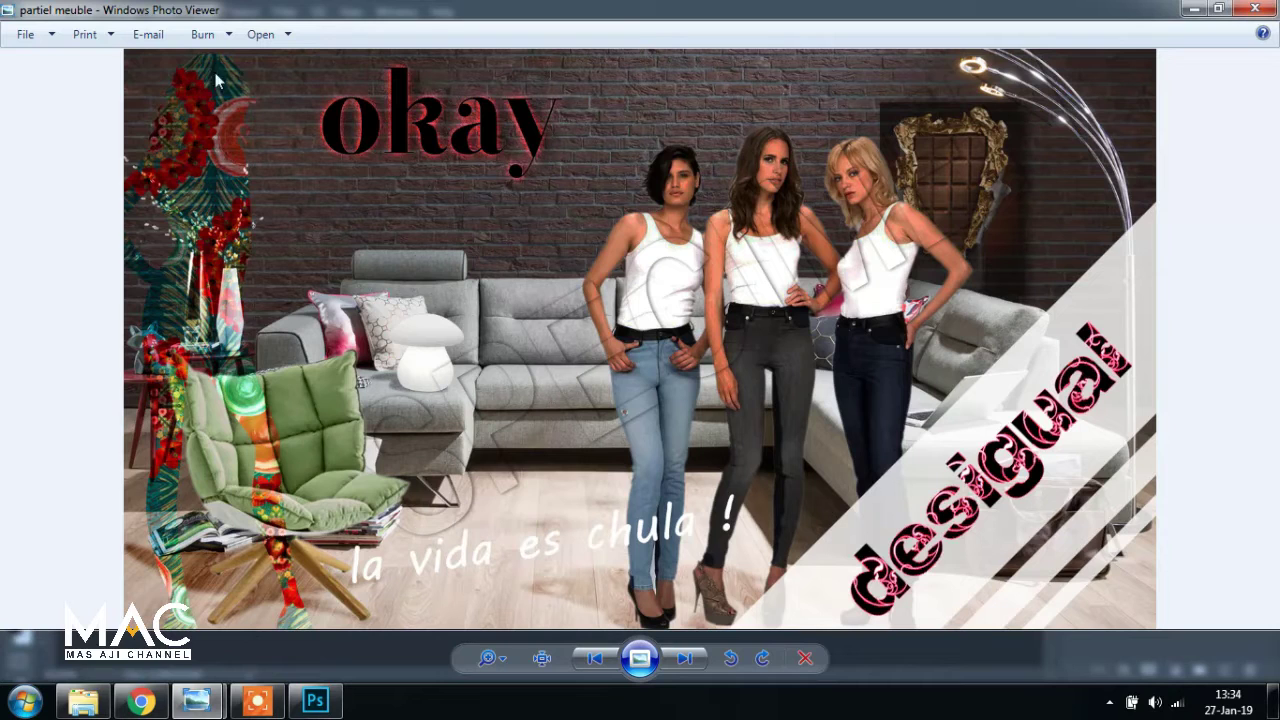
{"action": "left_click", "coordinate": [315, 700]}
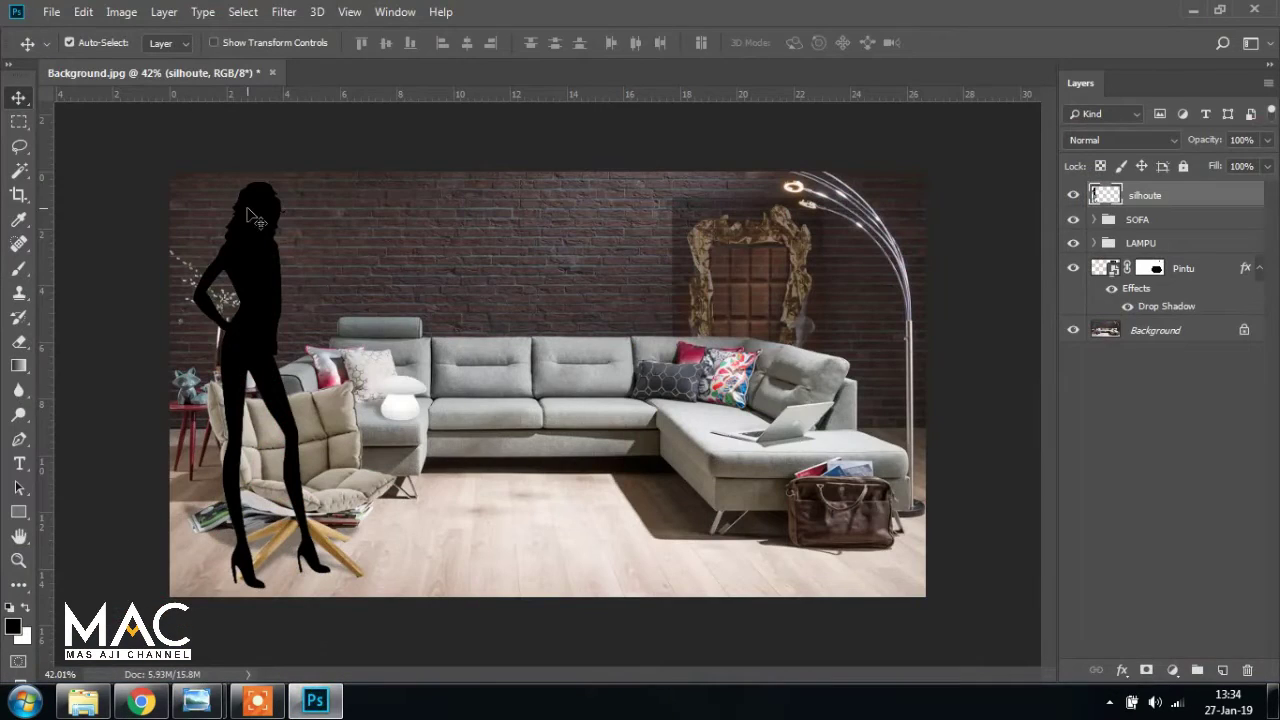
{"action": "right_click", "coordinate": [1188, 202]}
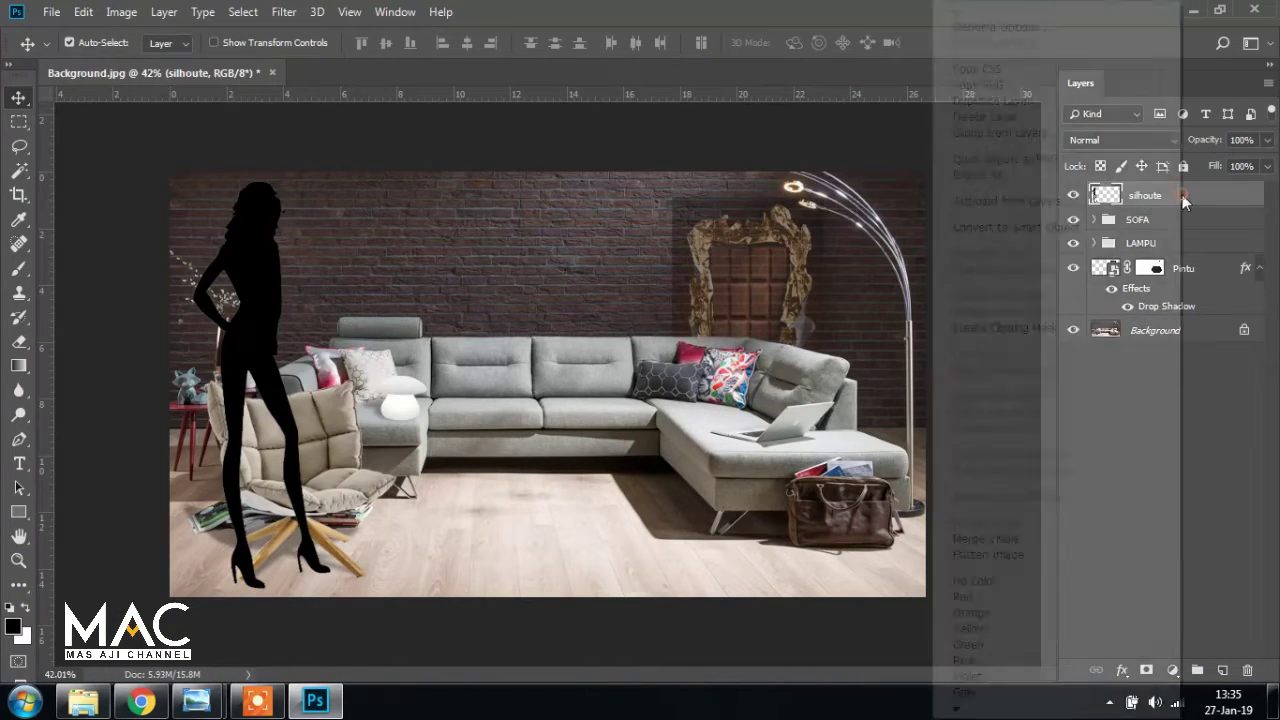
{"action": "left_click", "coordinate": [1060, 228]}
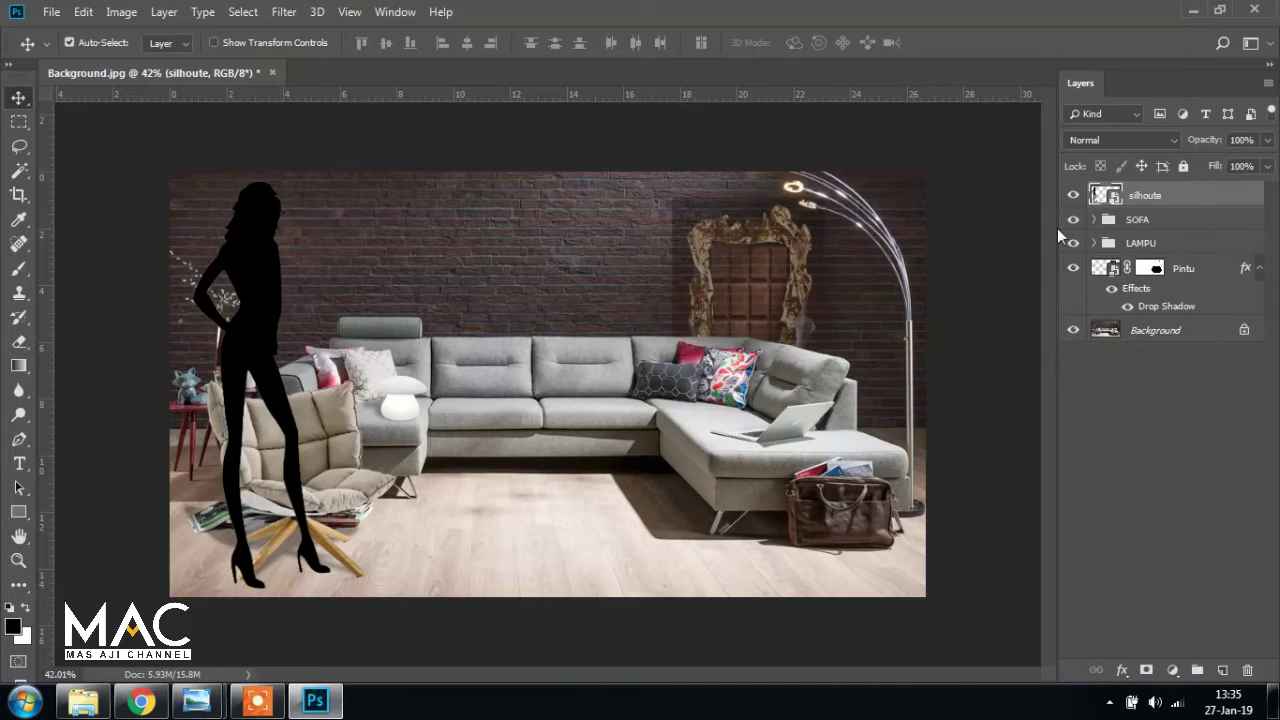
Enlarge the silhoute figure so it fills the image's full height near the left edge, with its shoes running off the bottom
{"action": "key", "text": "ctrl+t"}
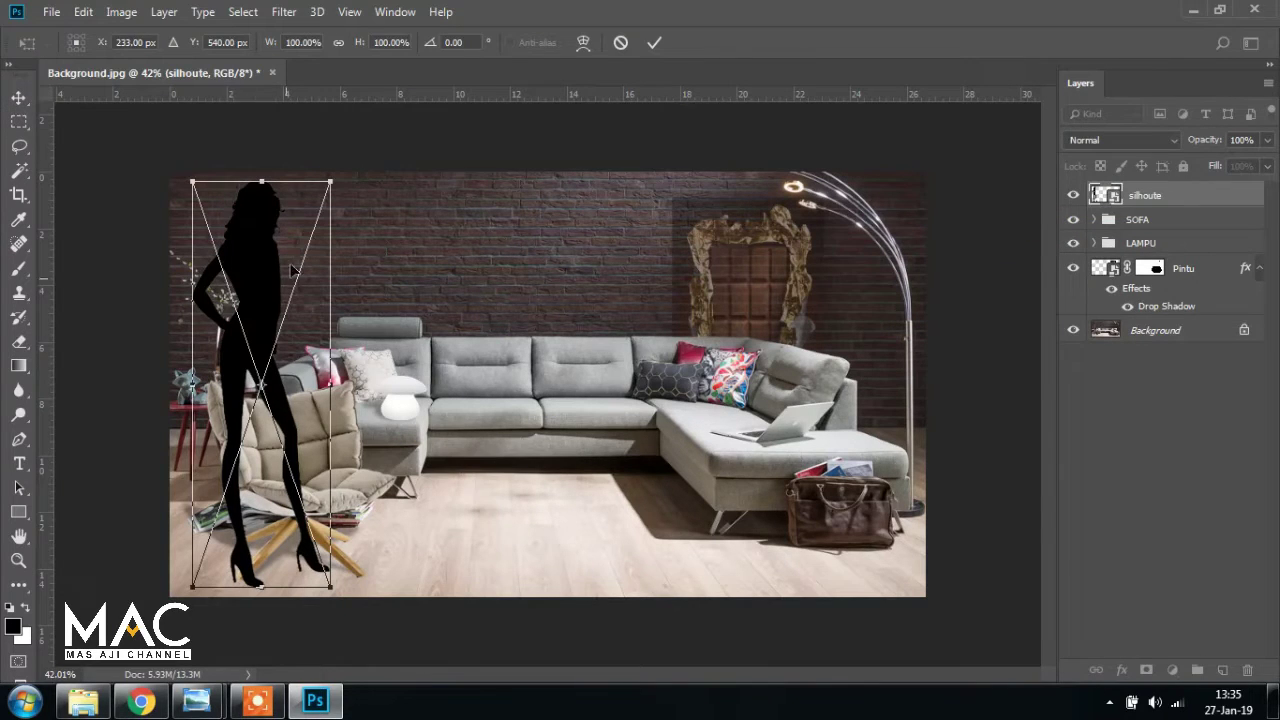
{"action": "left_click_drag", "start_coordinate": [190, 182], "coordinate": [187, 171]}
{"action": "mouse_move", "coordinate": [305, 342]}
{"action": "left_mouse_down"}
{"action": "mouse_move", "coordinate": [293, 345]}
{"action": "mouse_move", "coordinate": [299, 299]}
{"action": "mouse_move", "coordinate": [302, 348]}
{"action": "left_mouse_up"}
{"action": "left_click_drag", "start_coordinate": [312, 196], "coordinate": [331, 176]}
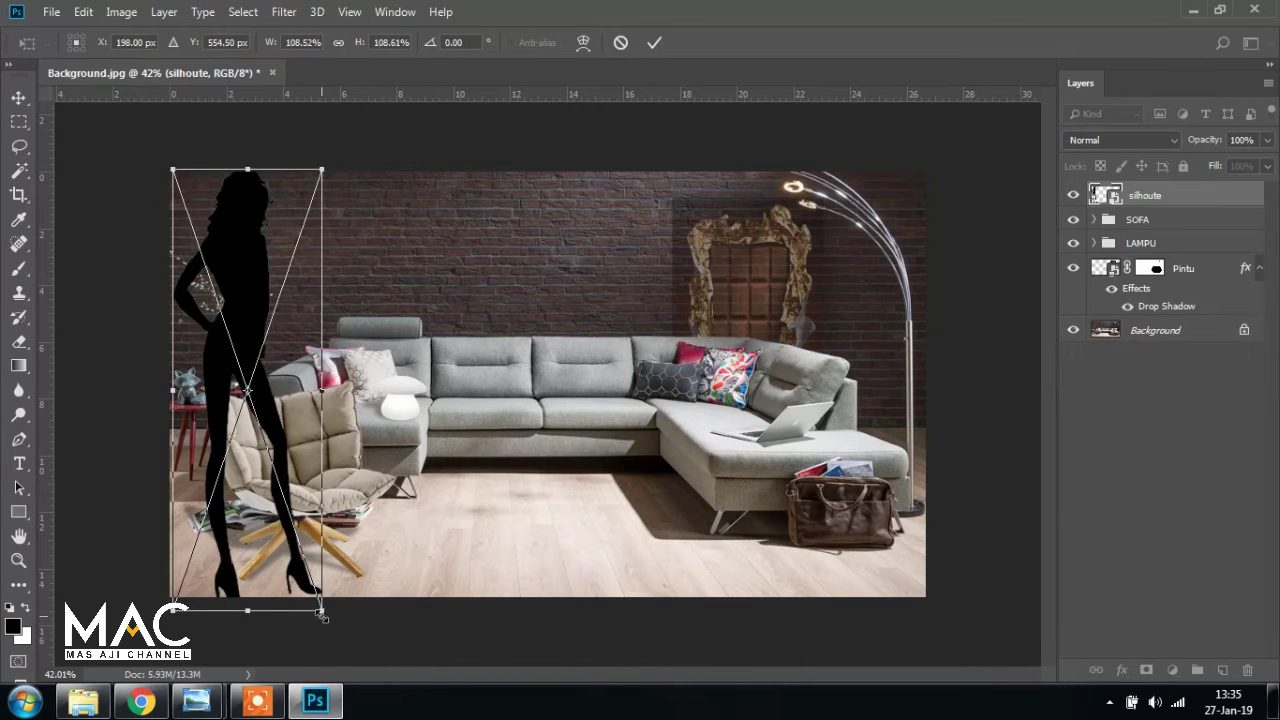
{"action": "left_click_drag", "start_coordinate": [322, 614], "coordinate": [348, 640]}
{"action": "key", "text": "Return"}
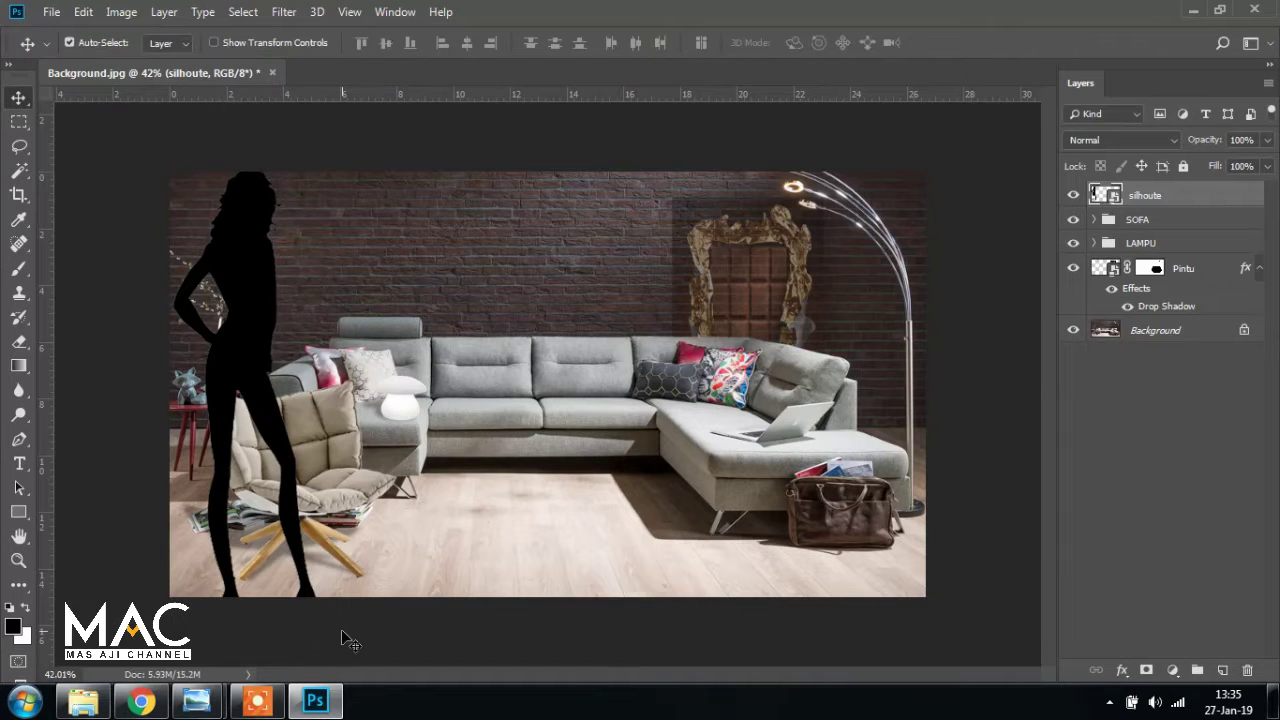
Examine the patterned silhouette up close in the partiel meuble reference image, returning to Photoshop
{"action": "mouse_move", "coordinate": [205, 698]}
{"action": "left_click", "coordinate": [120, 610]}
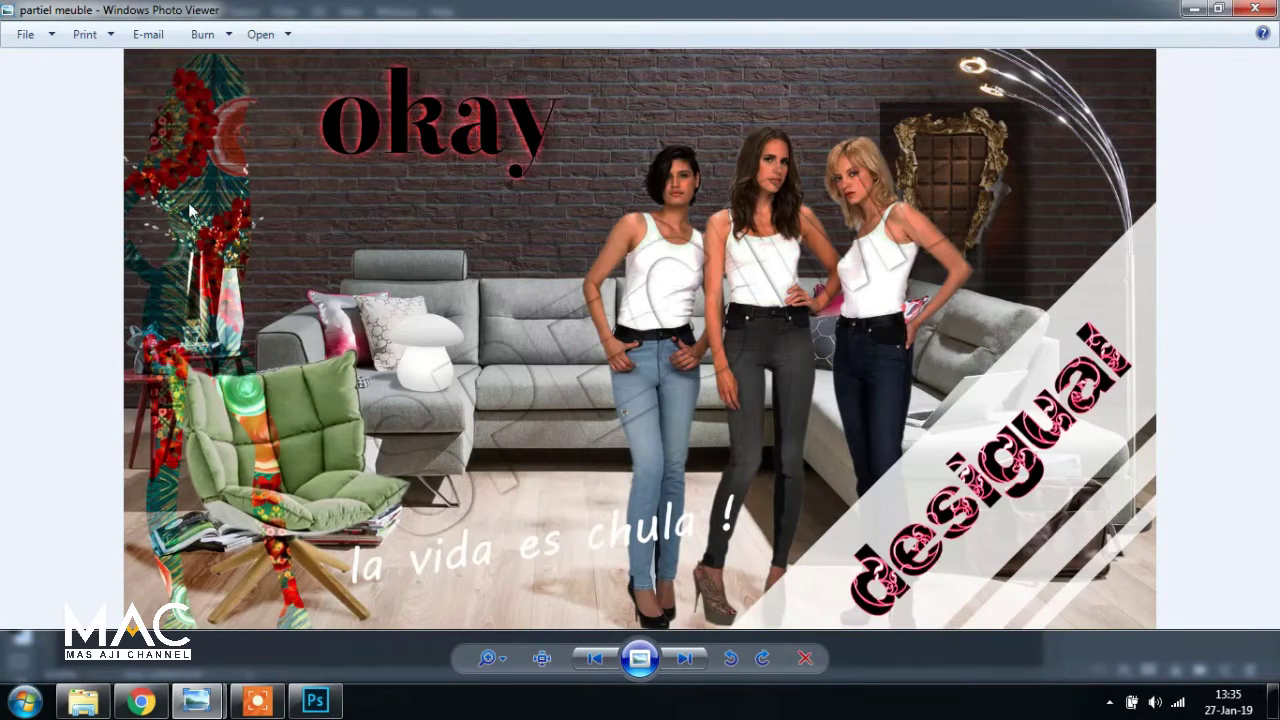
{"action": "scroll", "coordinate": [240, 385], "scroll_direction": "up", "scroll_amount": 3}
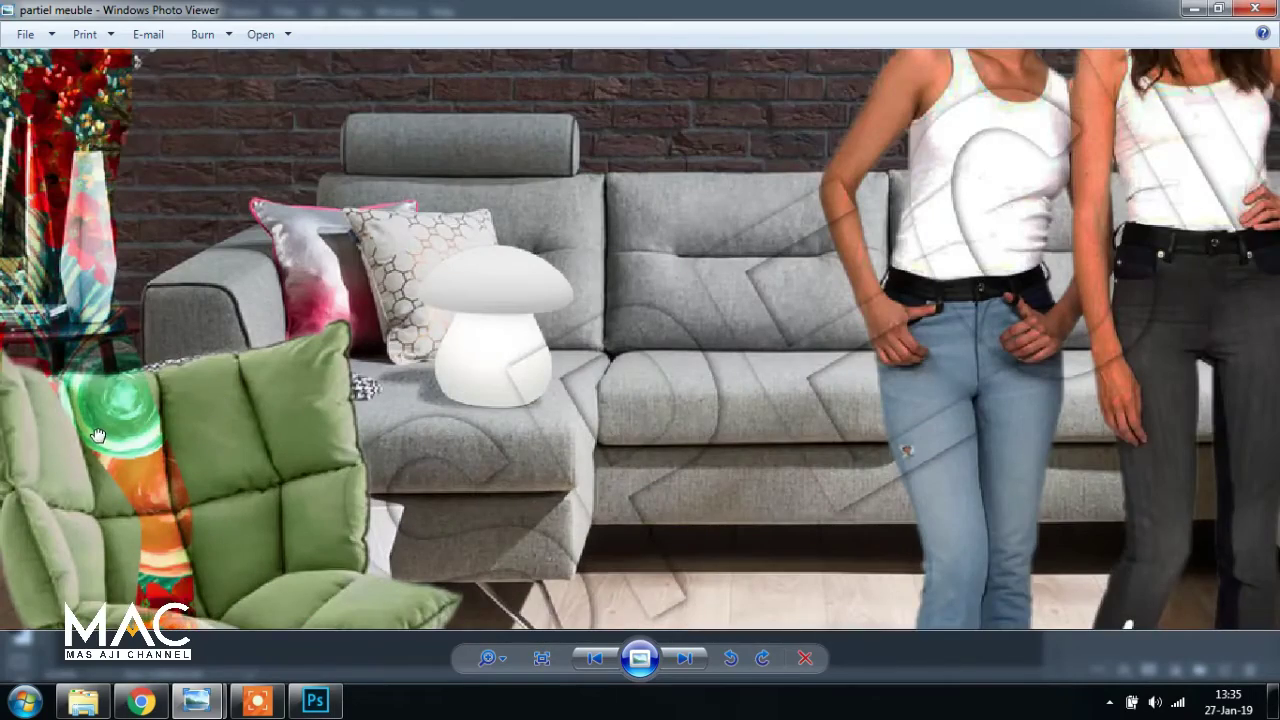
{"action": "left_click_drag", "start_coordinate": [104, 433], "coordinate": [232, 319]}
{"action": "scroll", "coordinate": [160, 548], "scroll_direction": "down", "scroll_amount": 3}
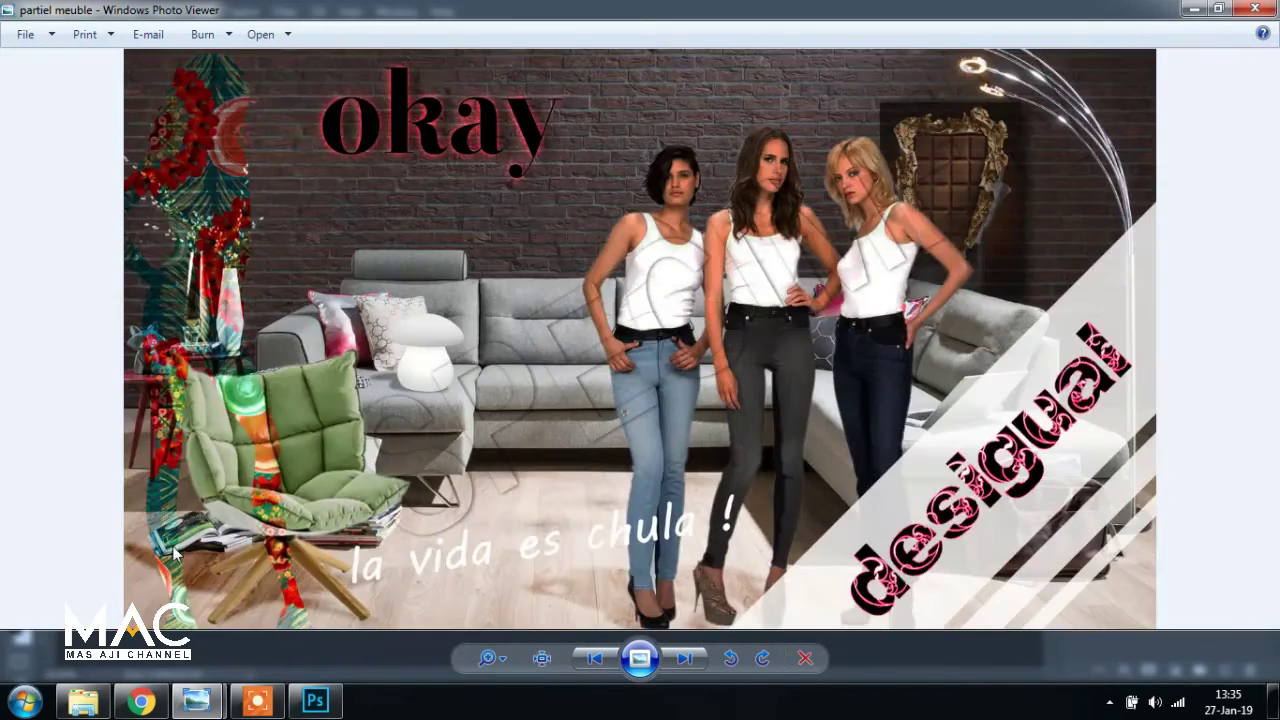
{"action": "left_click", "coordinate": [315, 700]}
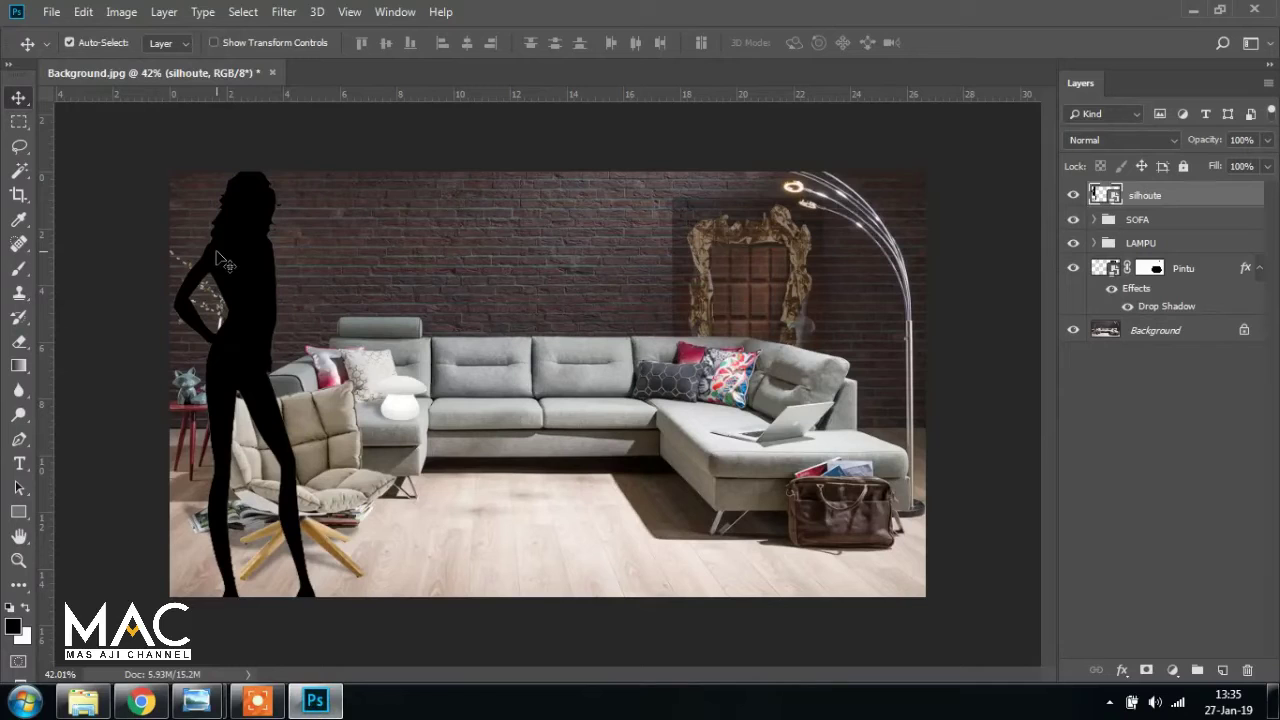
Place the motif desigual image as an embedded layer above the silhoute layer at its original 100% size
{"action": "left_click", "coordinate": [52, 12]}
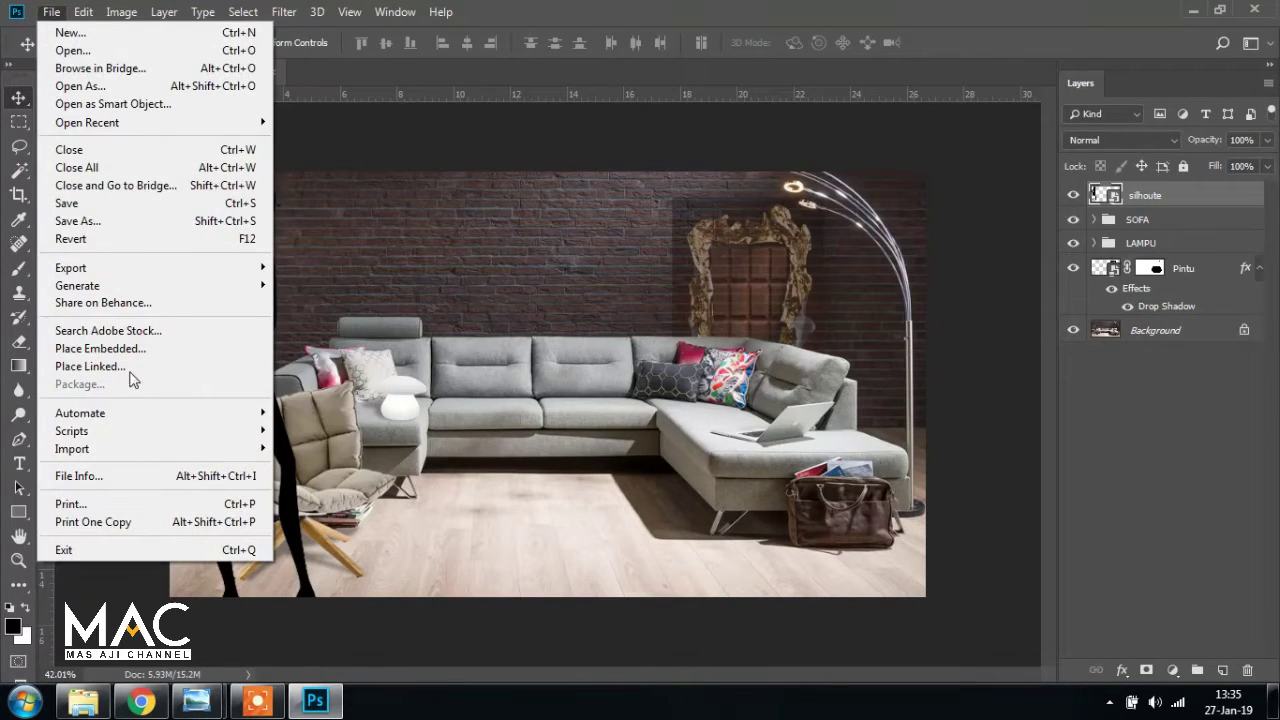
{"action": "left_click", "coordinate": [134, 348]}
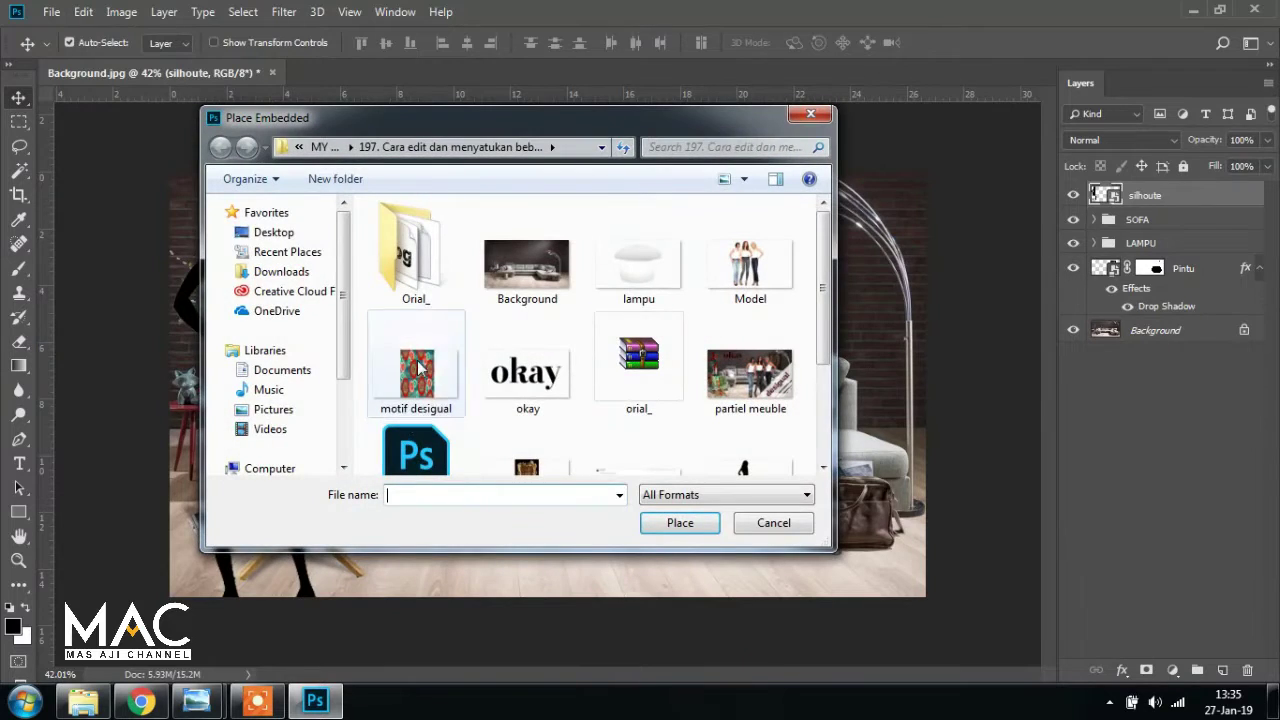
{"action": "left_click", "coordinate": [418, 368]}
{"action": "left_click", "coordinate": [692, 526]}
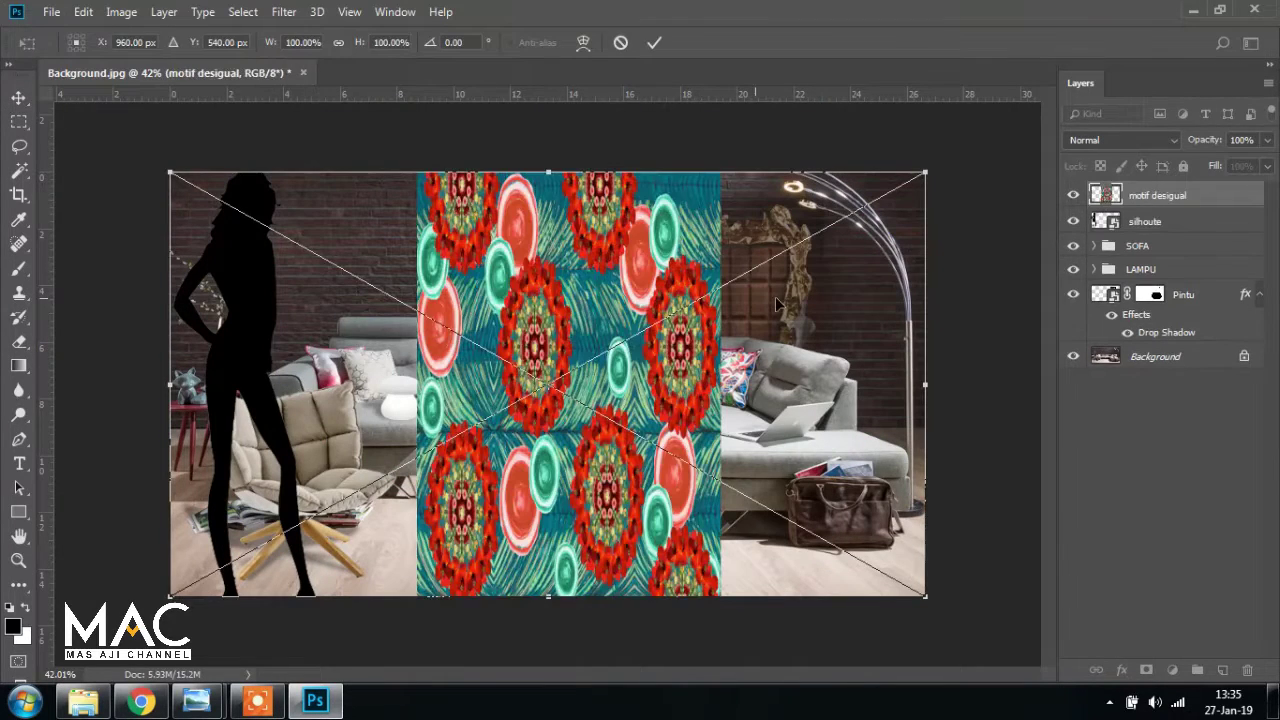
{"action": "key", "text": "Return"}
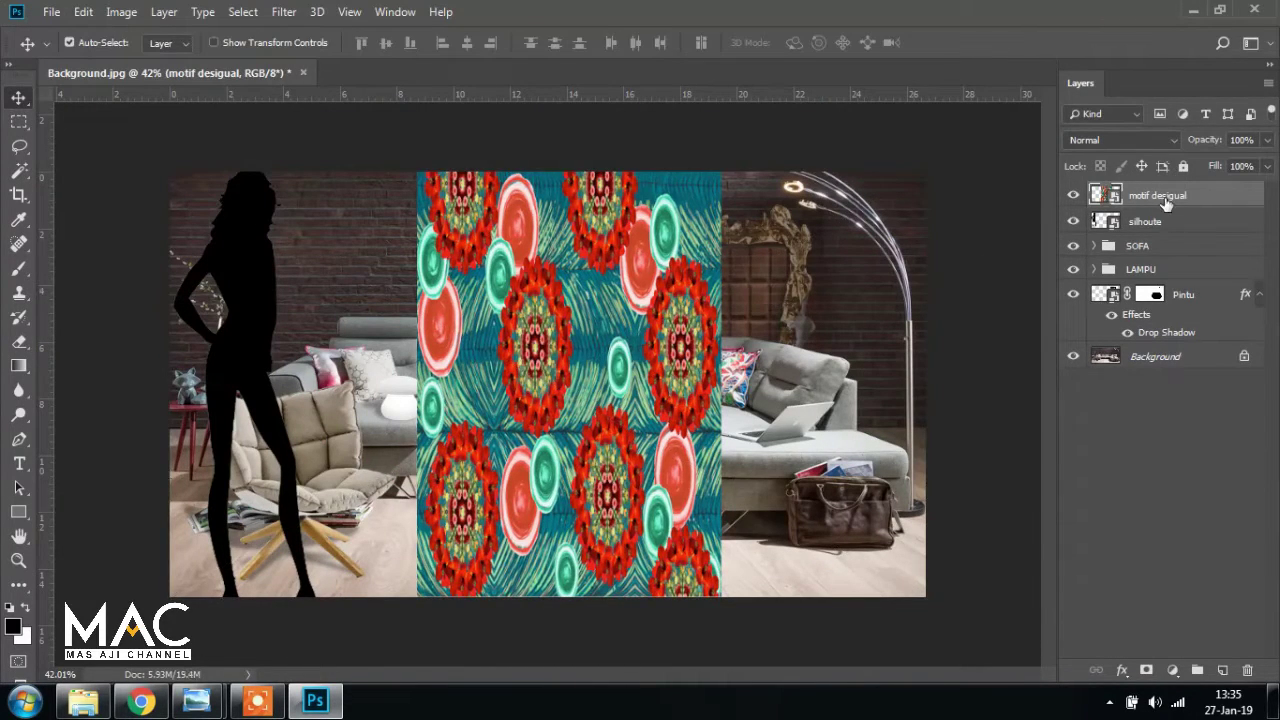
Rasterize the motif desigual layer and move the pattern to the image's left edge so it covers the silhouette
{"action": "right_click", "coordinate": [1166, 199]}
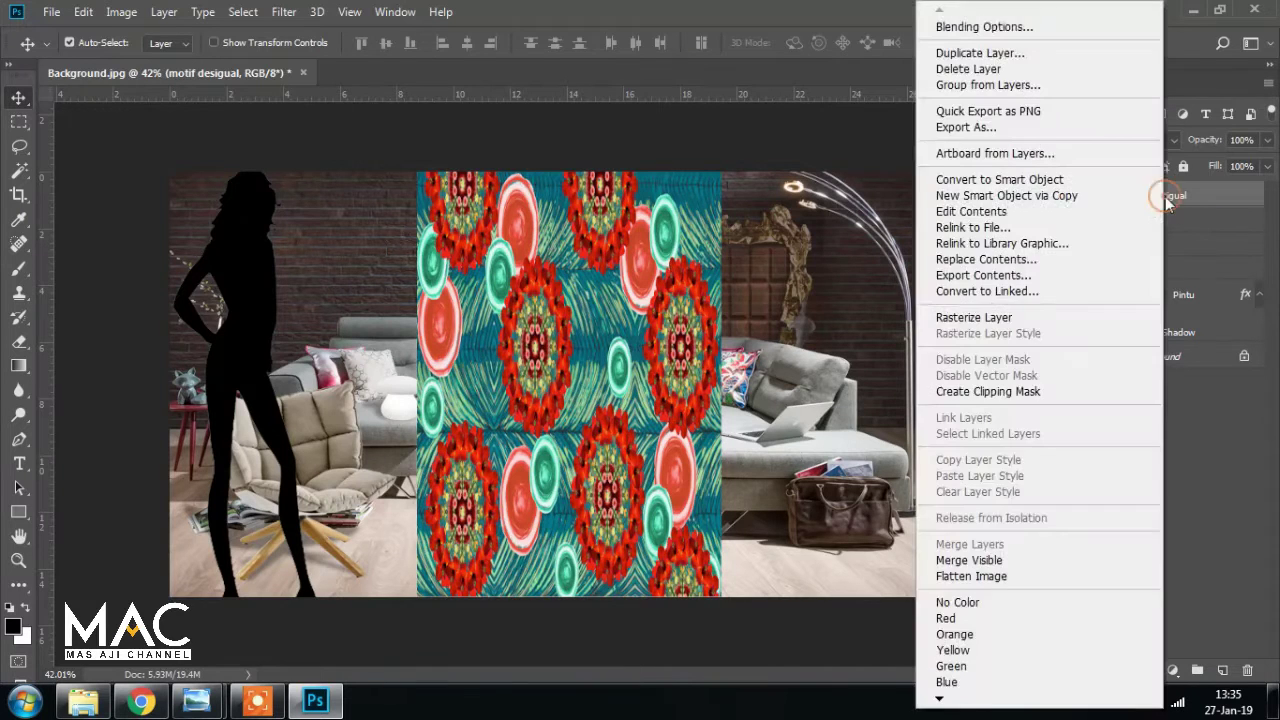
{"action": "left_click", "coordinate": [1000, 317]}
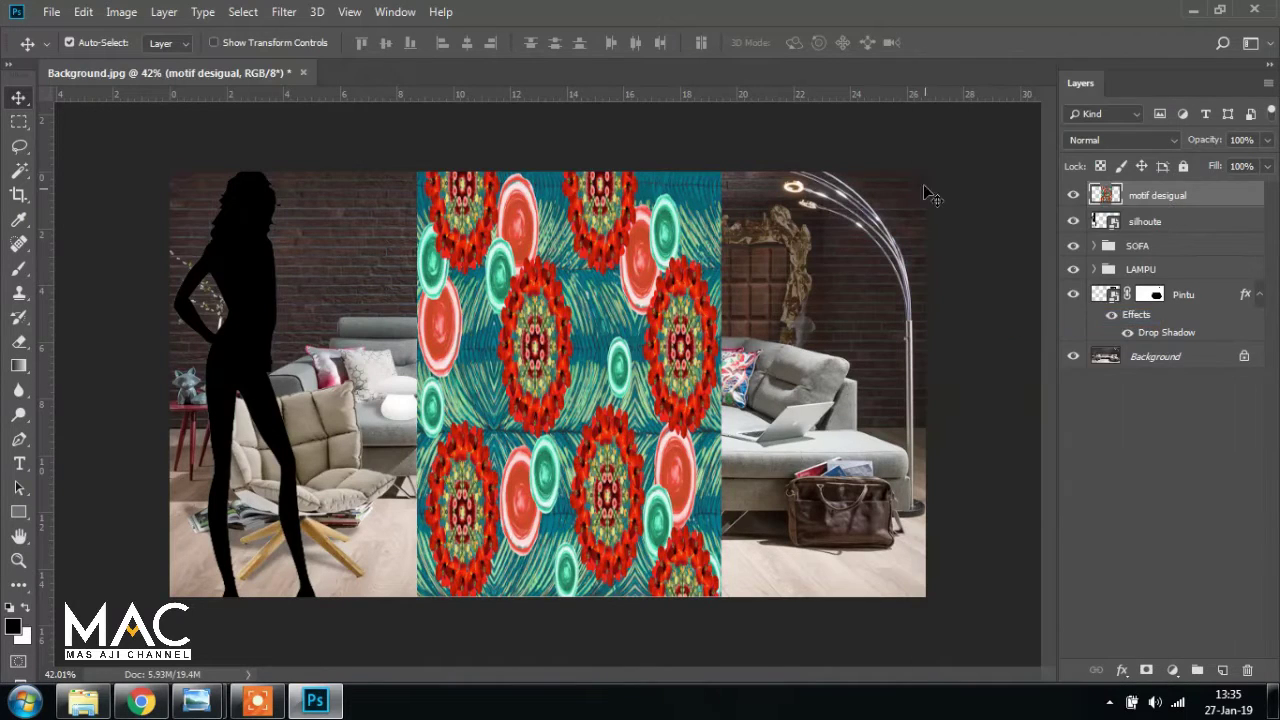
{"action": "left_click_drag", "start_coordinate": [652, 327], "coordinate": [407, 327]}
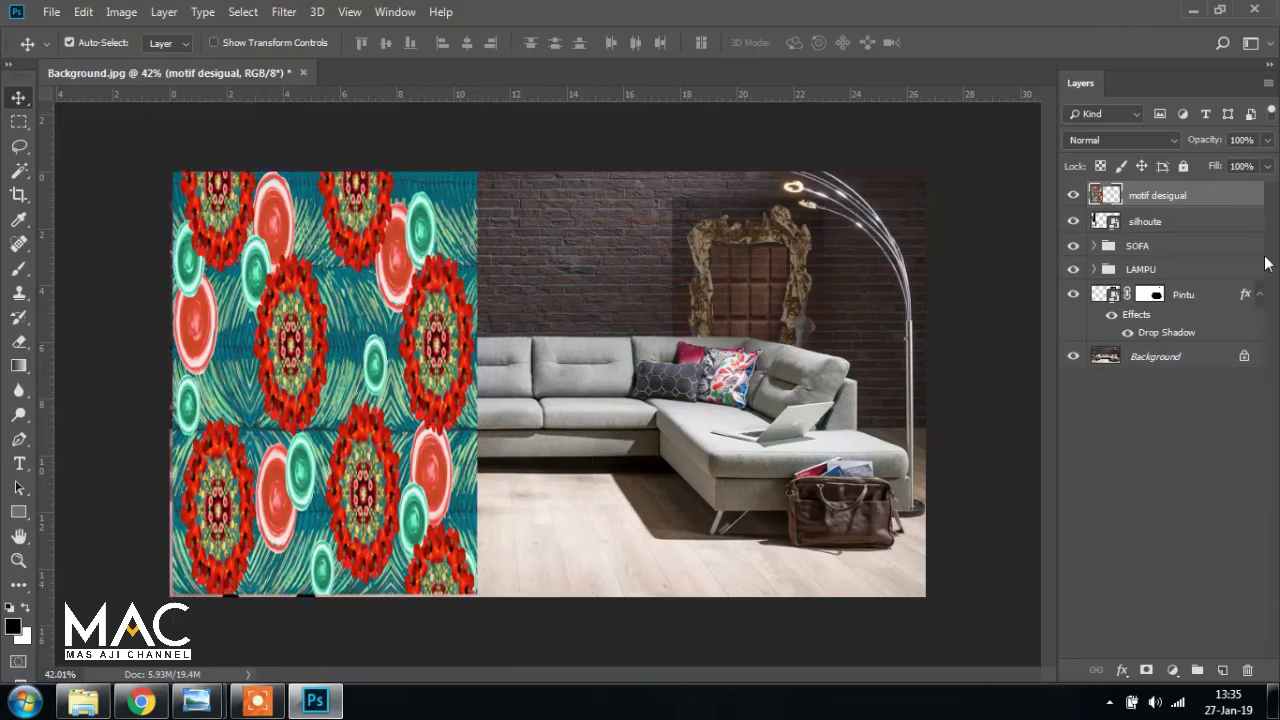
Convert the motif desigual layer to a smart object and clip it to the silhoute layer with a clipping mask
{"action": "right_click", "coordinate": [1206, 199]}
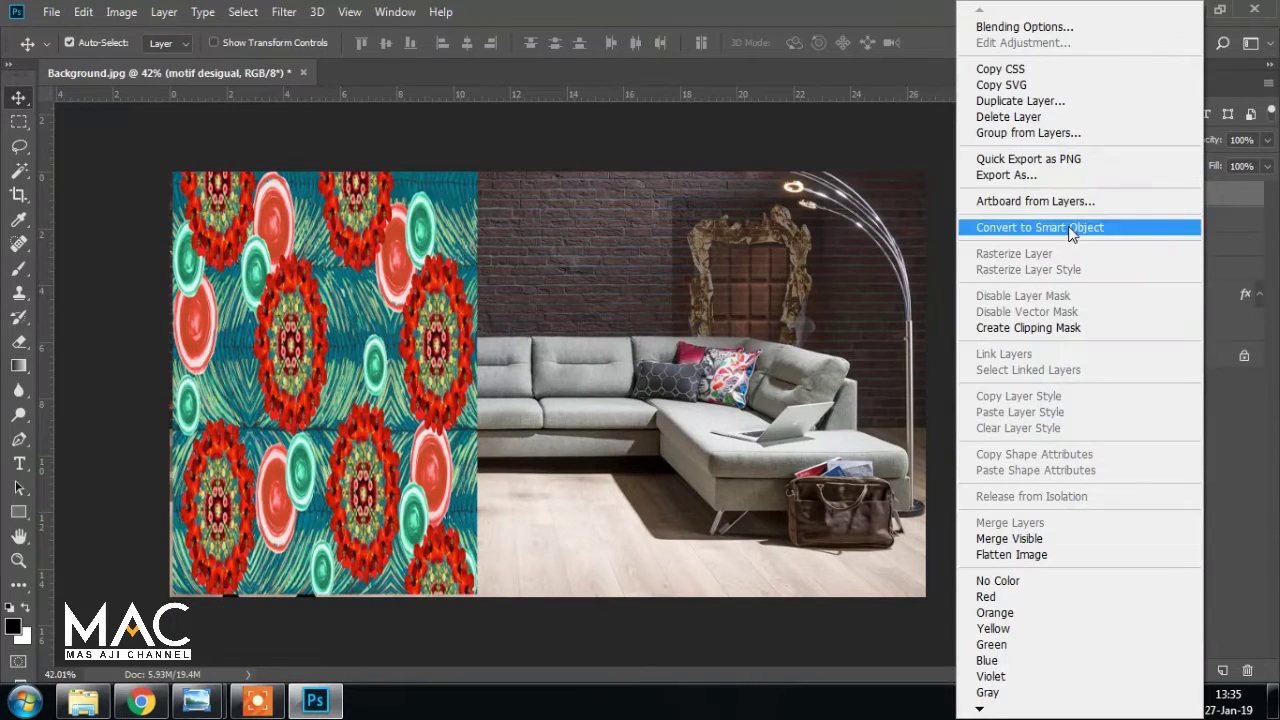
{"action": "left_click", "coordinate": [1070, 229]}
{"action": "right_click", "coordinate": [1178, 199]}
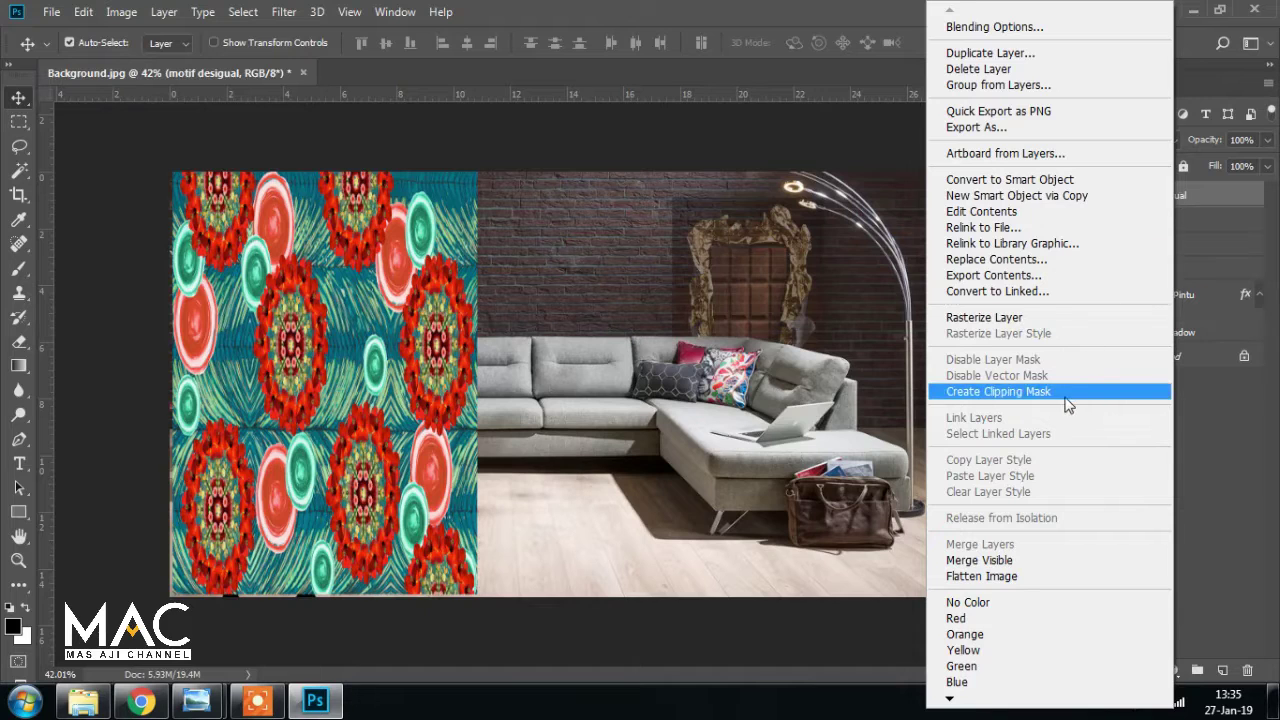
{"action": "left_click", "coordinate": [1000, 391]}
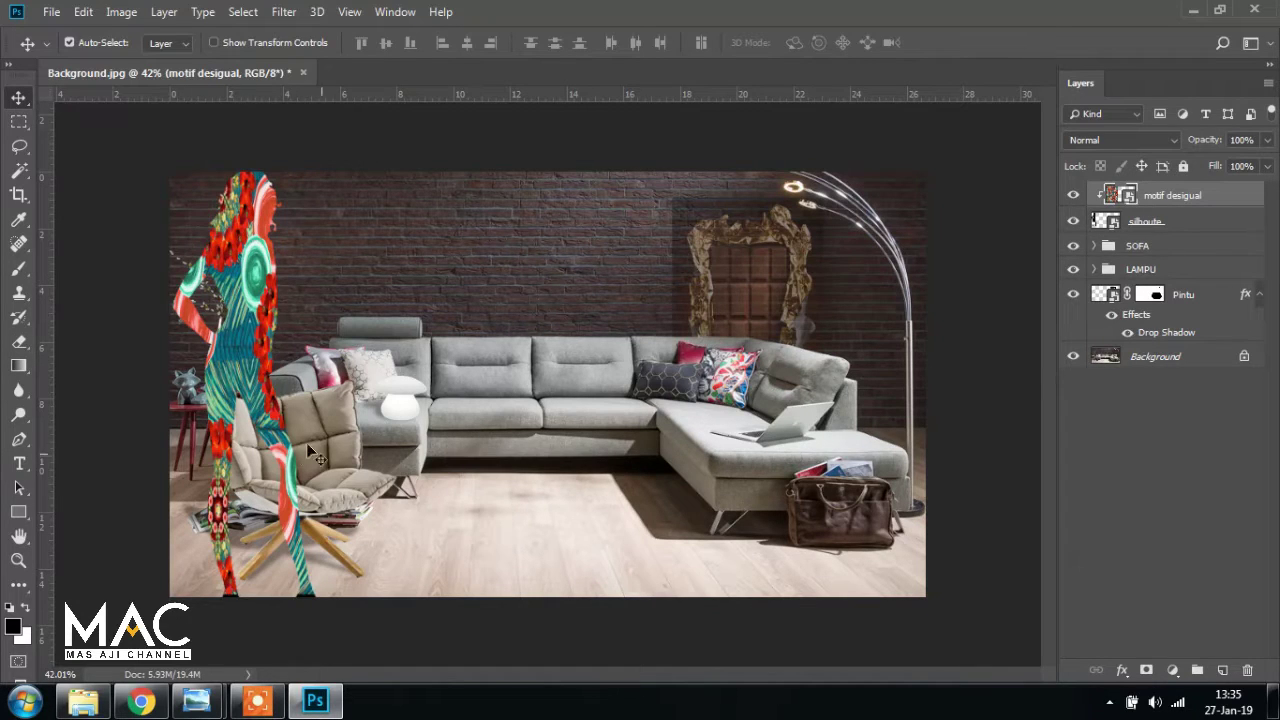
Compare the patterned figure with the partiel meuble reference image and return to Photoshop
{"action": "mouse_move", "coordinate": [197, 708]}
{"action": "left_click", "coordinate": [116, 580]}
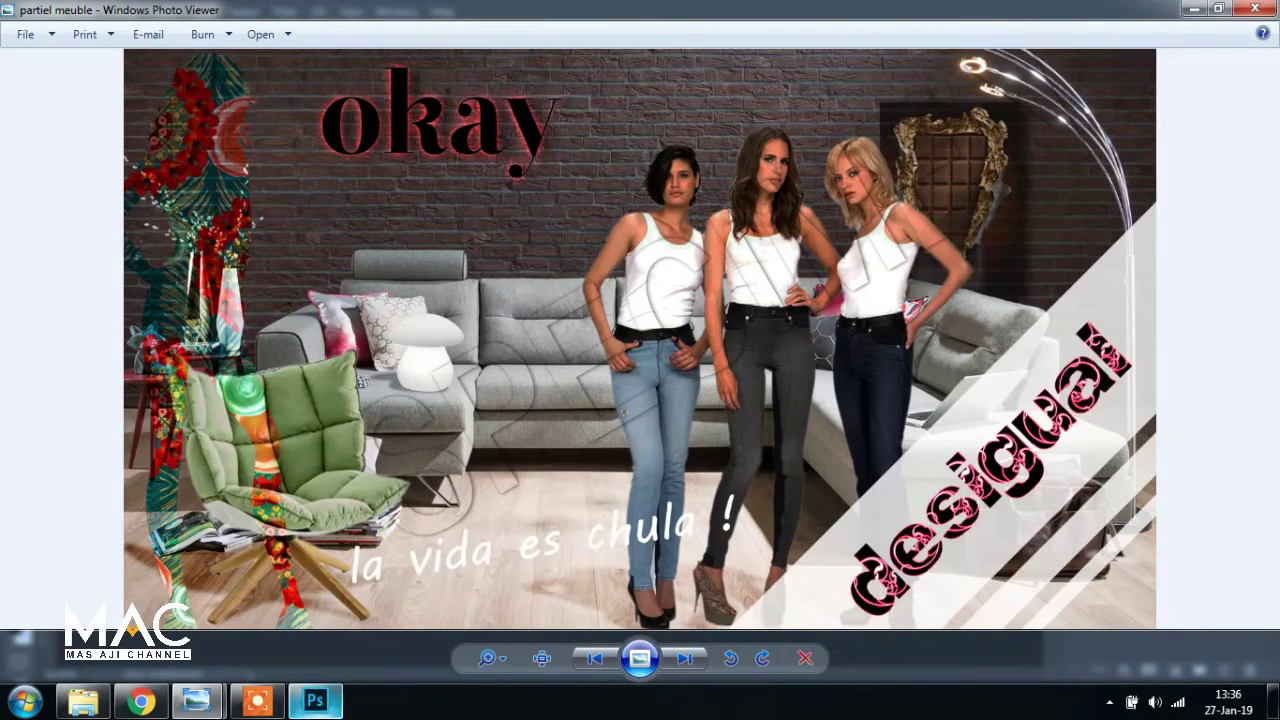
{"action": "left_click", "coordinate": [315, 700]}
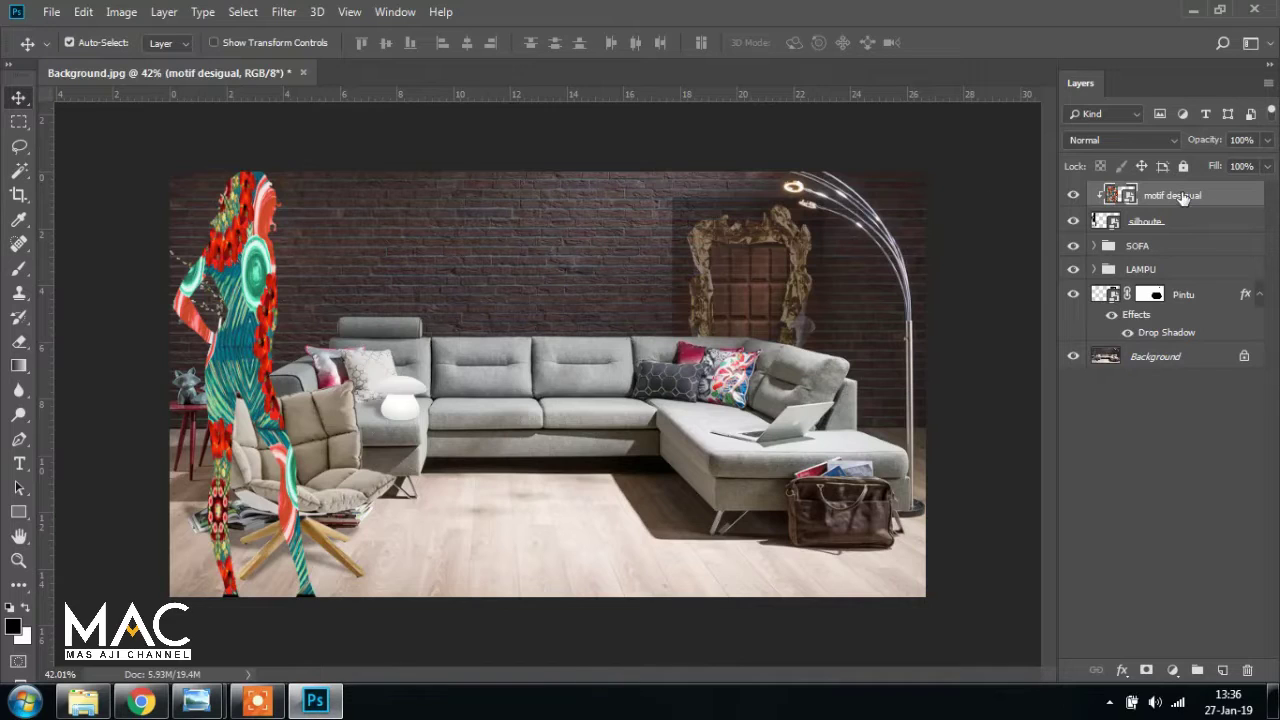
Set the silhoute layer's opacity to 65%
{"action": "left_click", "coordinate": [1136, 224]}
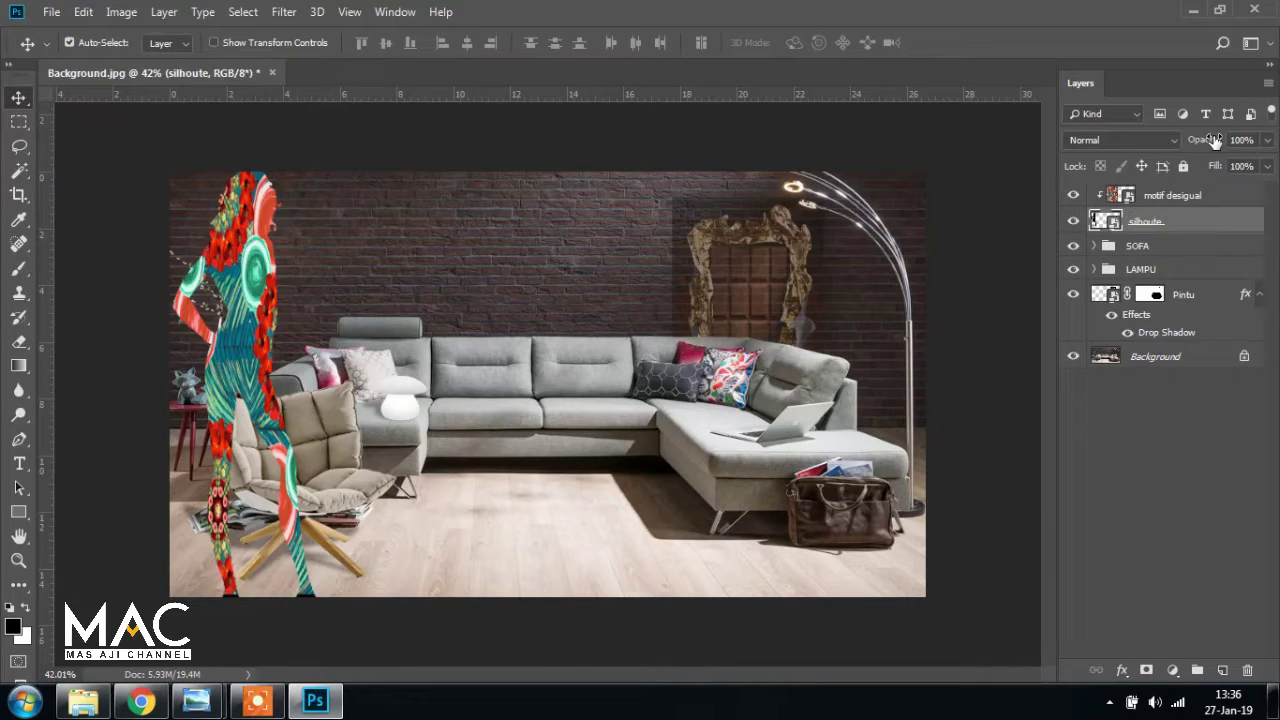
{"action": "left_click_drag", "start_coordinate": [1214, 140], "coordinate": [1189, 145]}
{"action": "left_click", "coordinate": [1195, 188]}
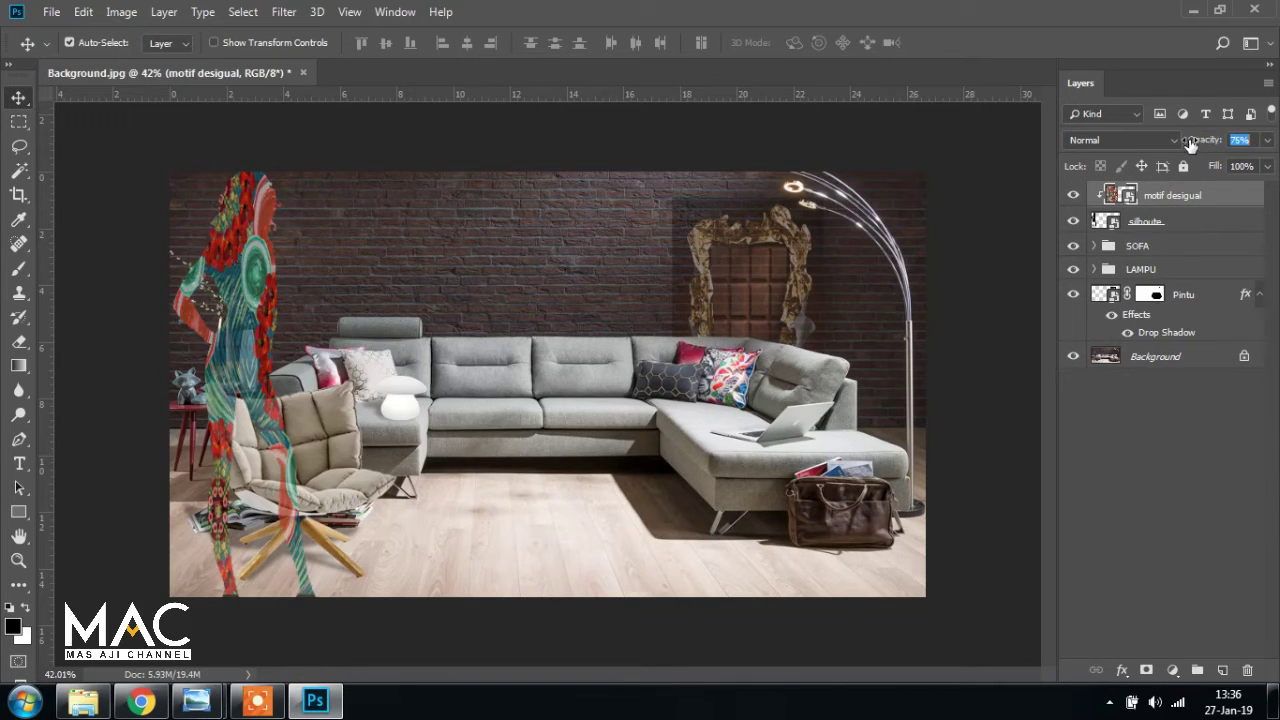
{"action": "left_click", "coordinate": [1180, 224]}
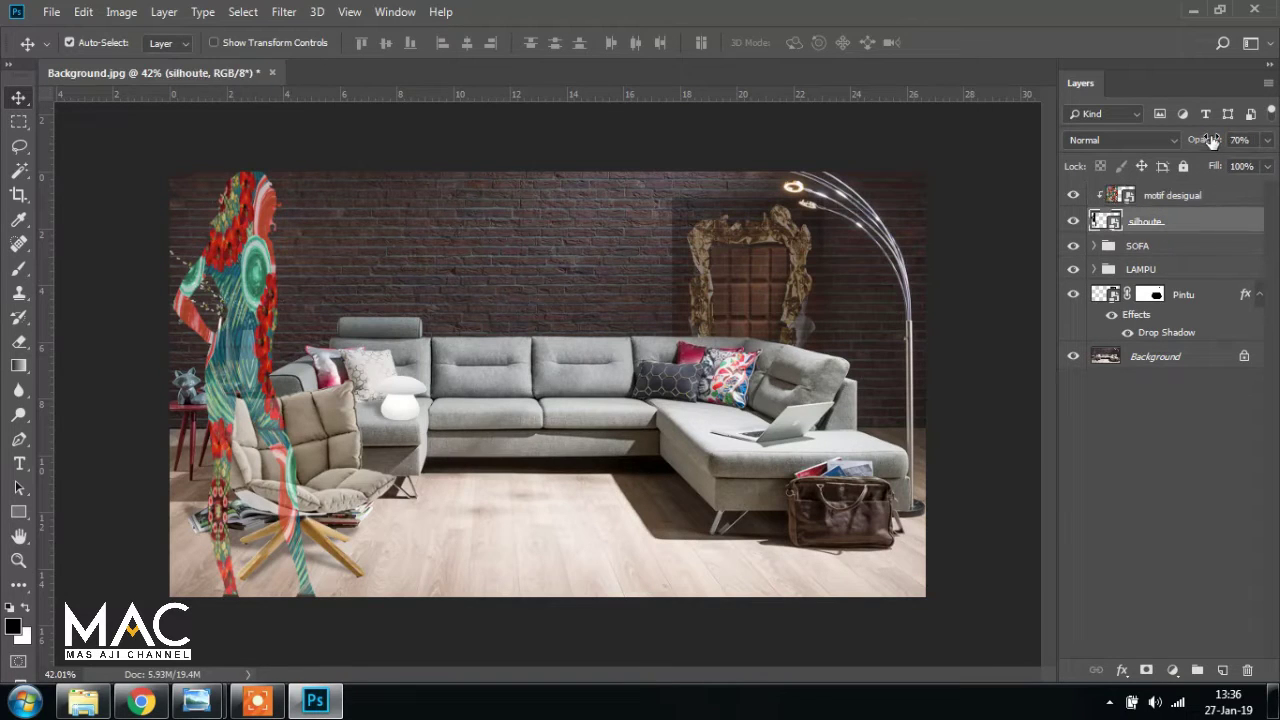
{"action": "left_click_drag", "start_coordinate": [1212, 140], "coordinate": [1198, 140]}
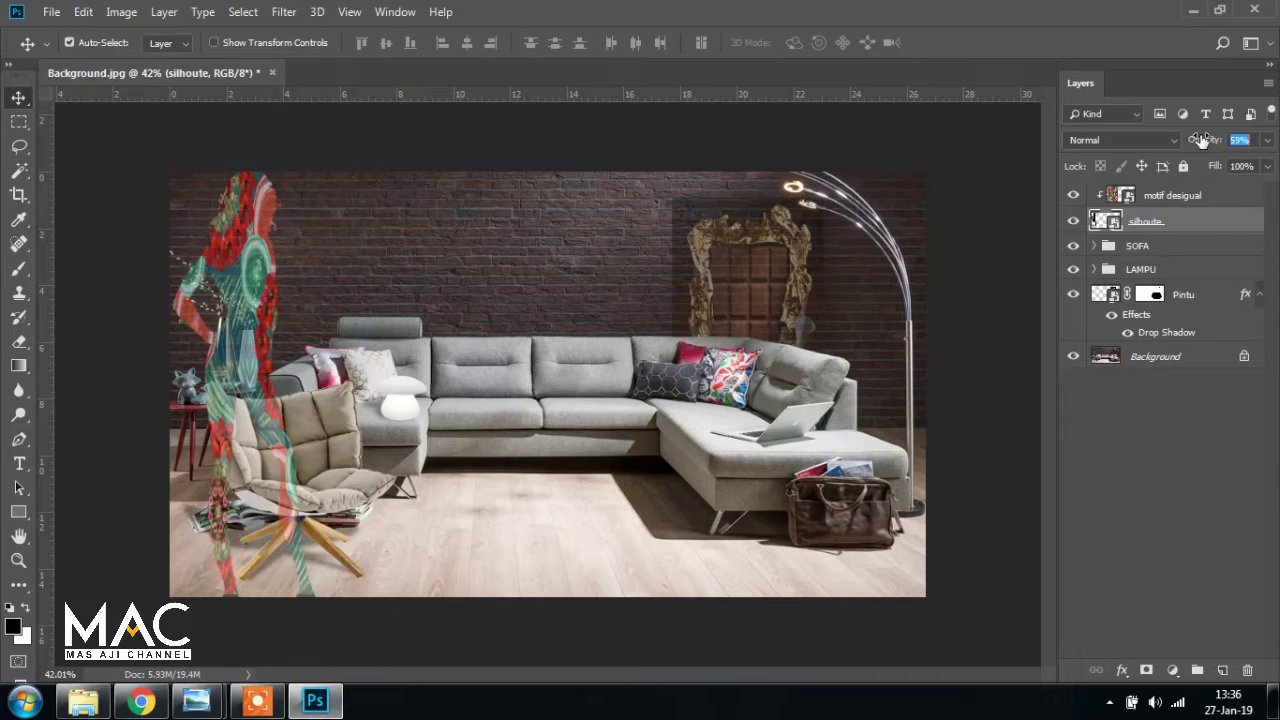
{"action": "left_click", "coordinate": [1241, 140]}
{"action": "type", "text": "65"}
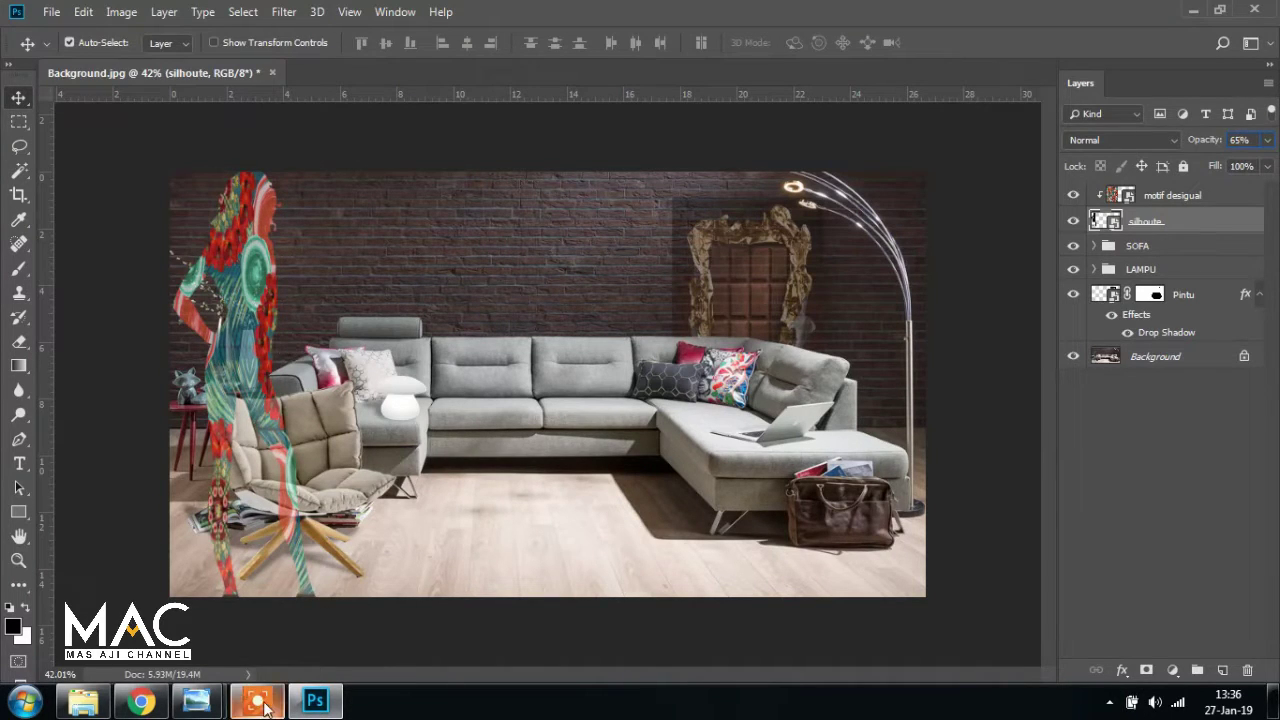
Check the silhouette's transparency against the partiel meuble reference image and return to Photoshop
{"action": "mouse_move", "coordinate": [198, 702]}
{"action": "left_click", "coordinate": [152, 592]}
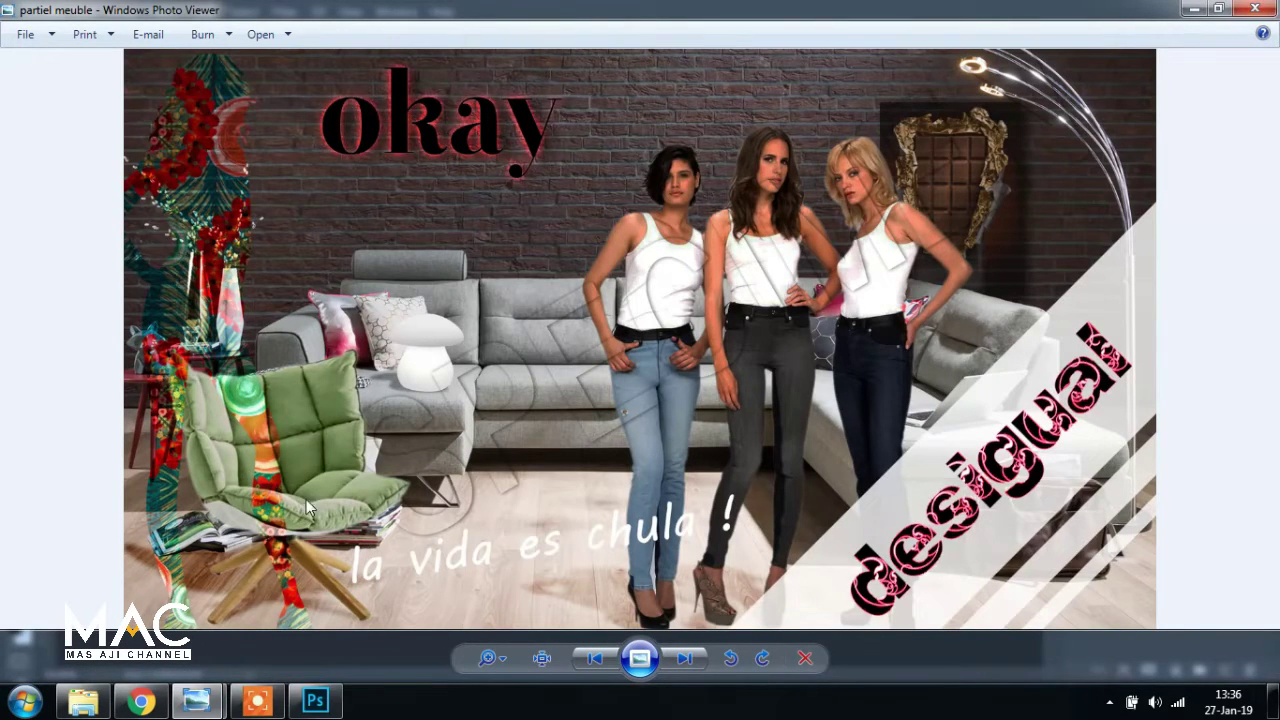
{"action": "left_click", "coordinate": [315, 702]}
Transform the motif desigual layer, shifting the pattern left inside the silhouette to X 324.50 px, and compare it with the partiel meuble reference
{"action": "left_click", "coordinate": [1146, 196]}
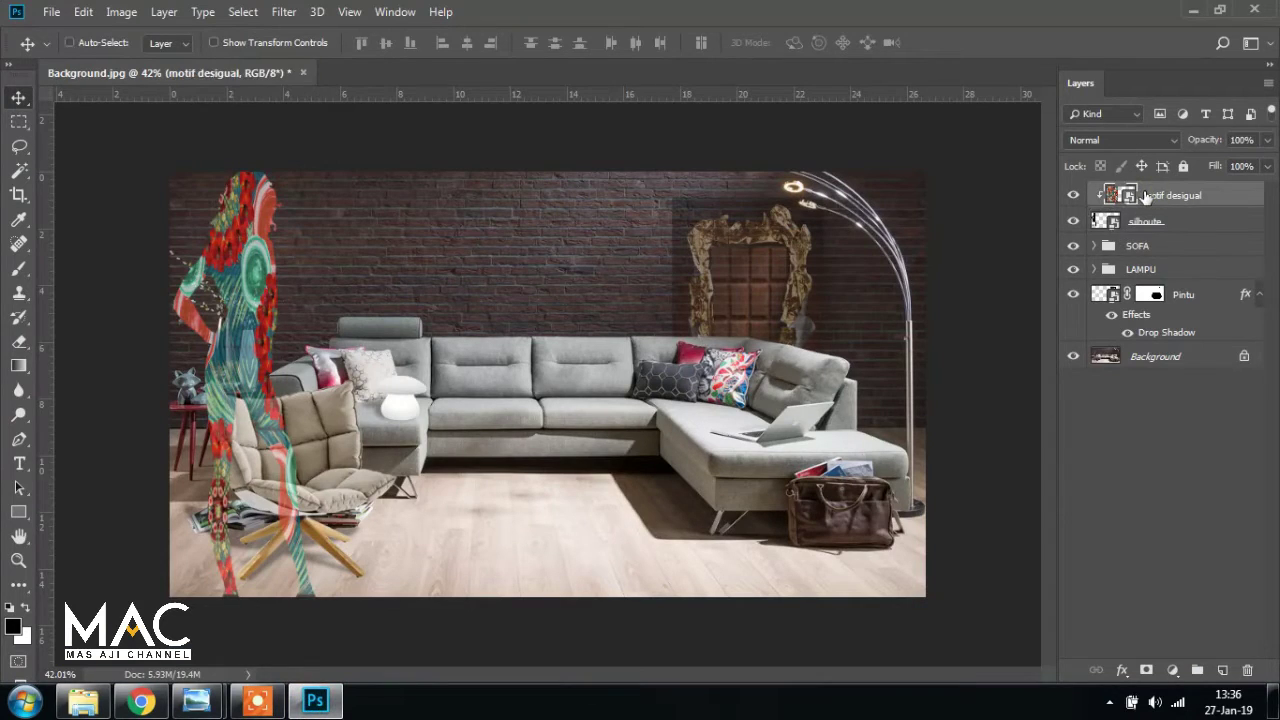
{"action": "key", "text": "ctrl+t"}
{"action": "left_click_drag", "start_coordinate": [476, 352], "coordinate": [440, 398]}
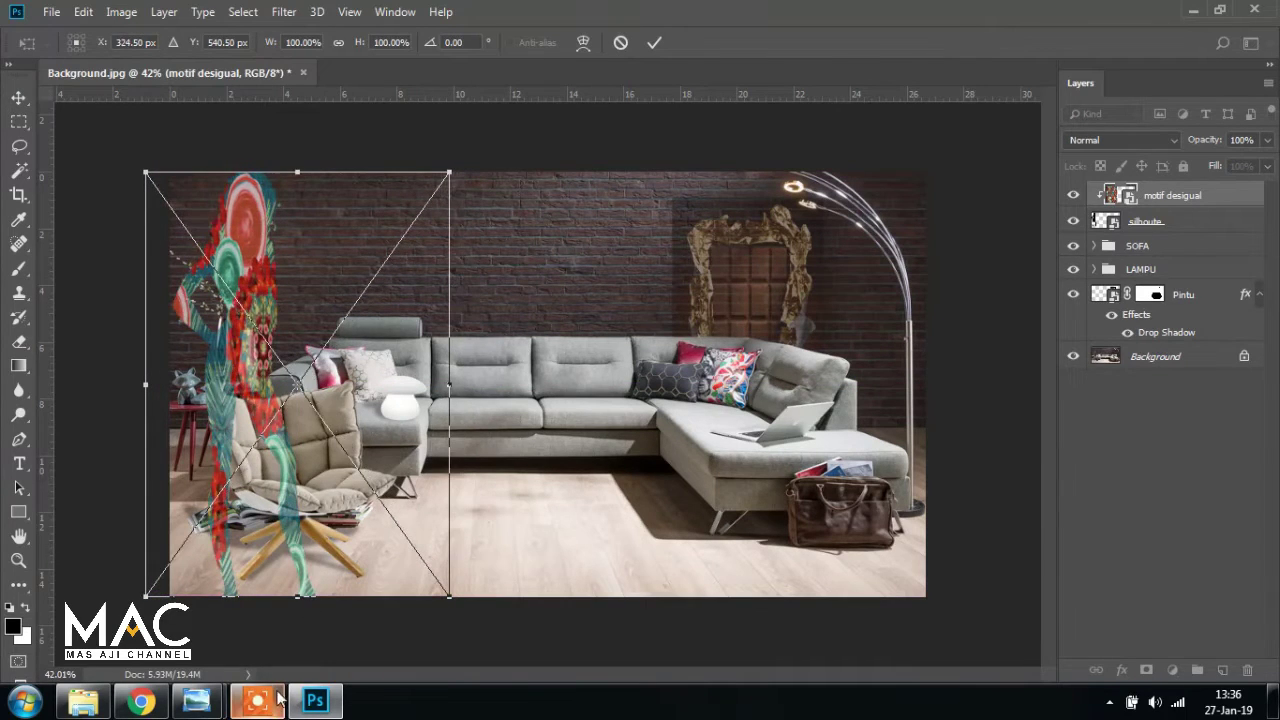
{"action": "mouse_move", "coordinate": [196, 702]}
{"action": "left_click", "coordinate": [135, 640]}
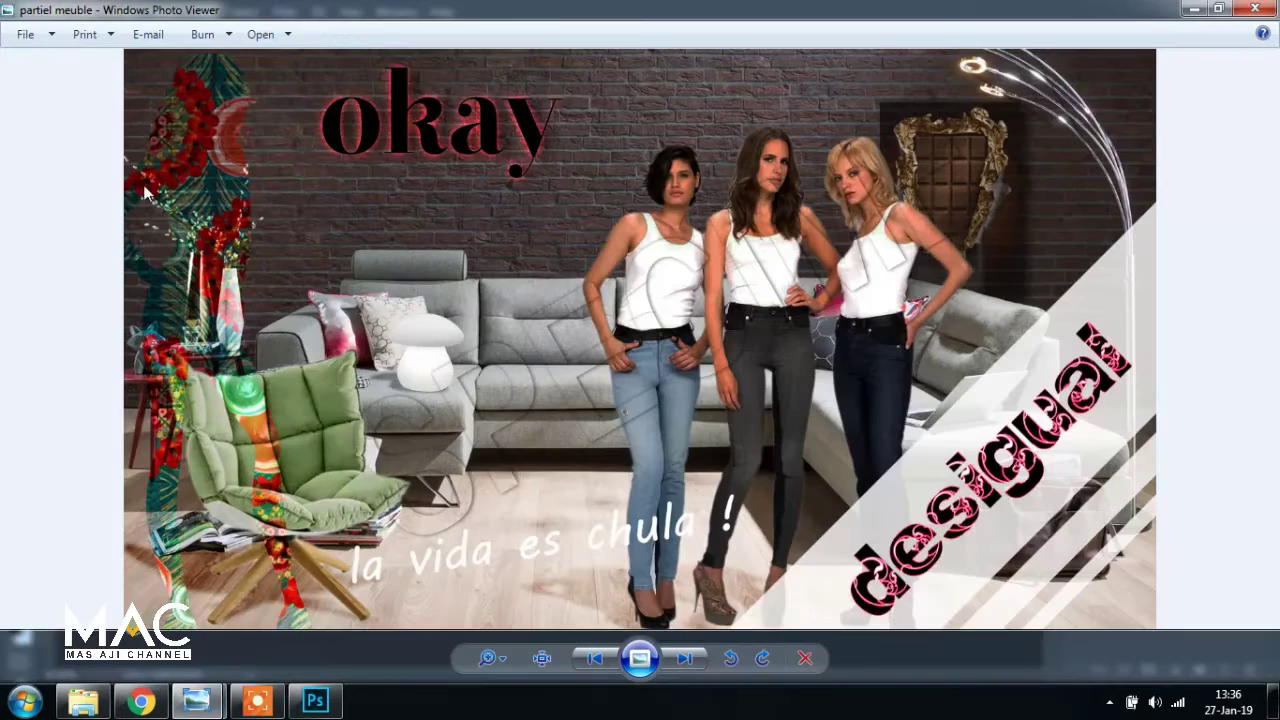
Switch to Photoshop and adjust the placement and size of the motif desigual pattern over the silhouette, committing the transform
{"action": "left_click", "coordinate": [315, 700]}
{"action": "left_click_drag", "start_coordinate": [299, 282], "coordinate": [322, 283]}
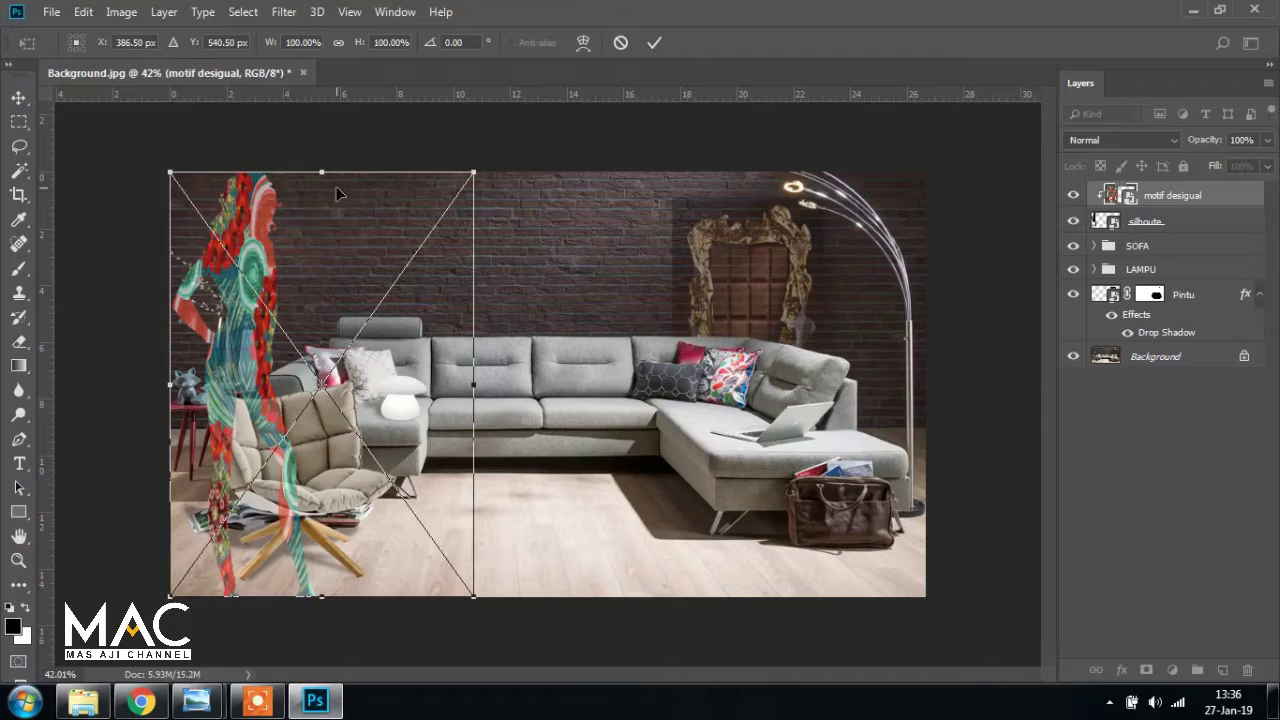
{"action": "left_click_drag", "start_coordinate": [476, 171], "coordinate": [480, 164]}
{"action": "key", "text": "Return"}
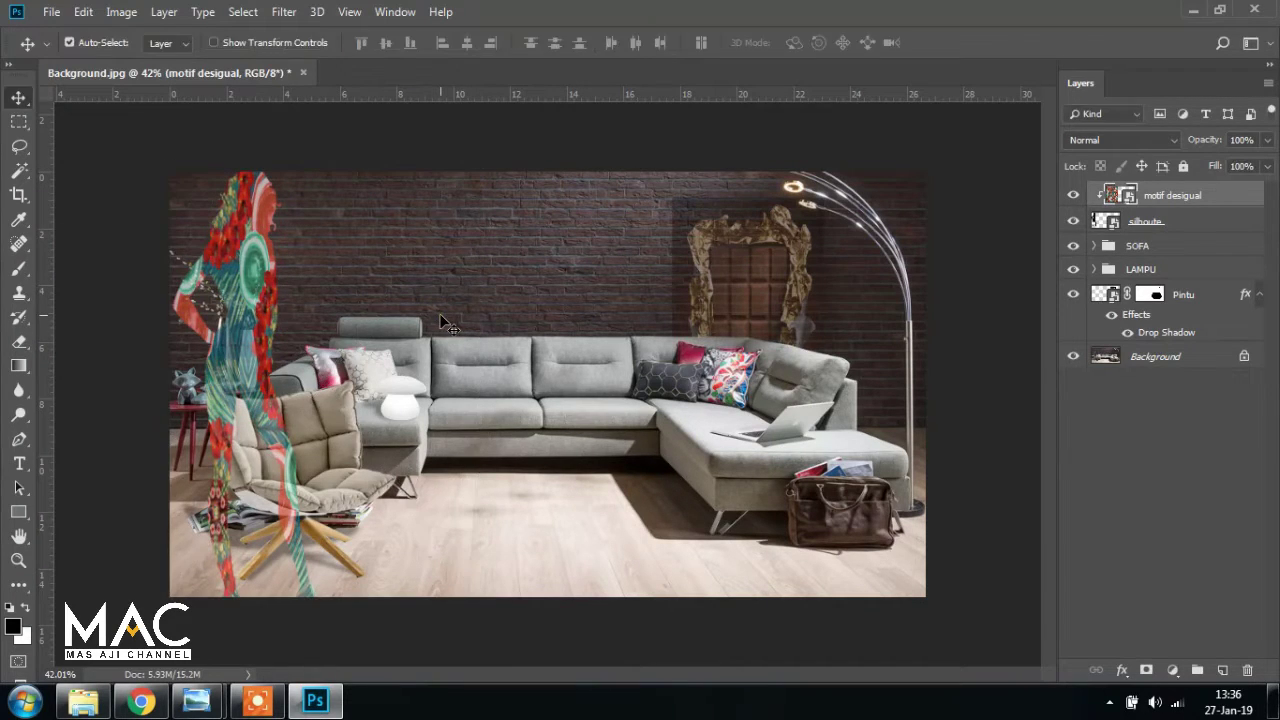
Set the opacity of the silhoute layer to 45%
{"action": "left_click", "coordinate": [1143, 224]}
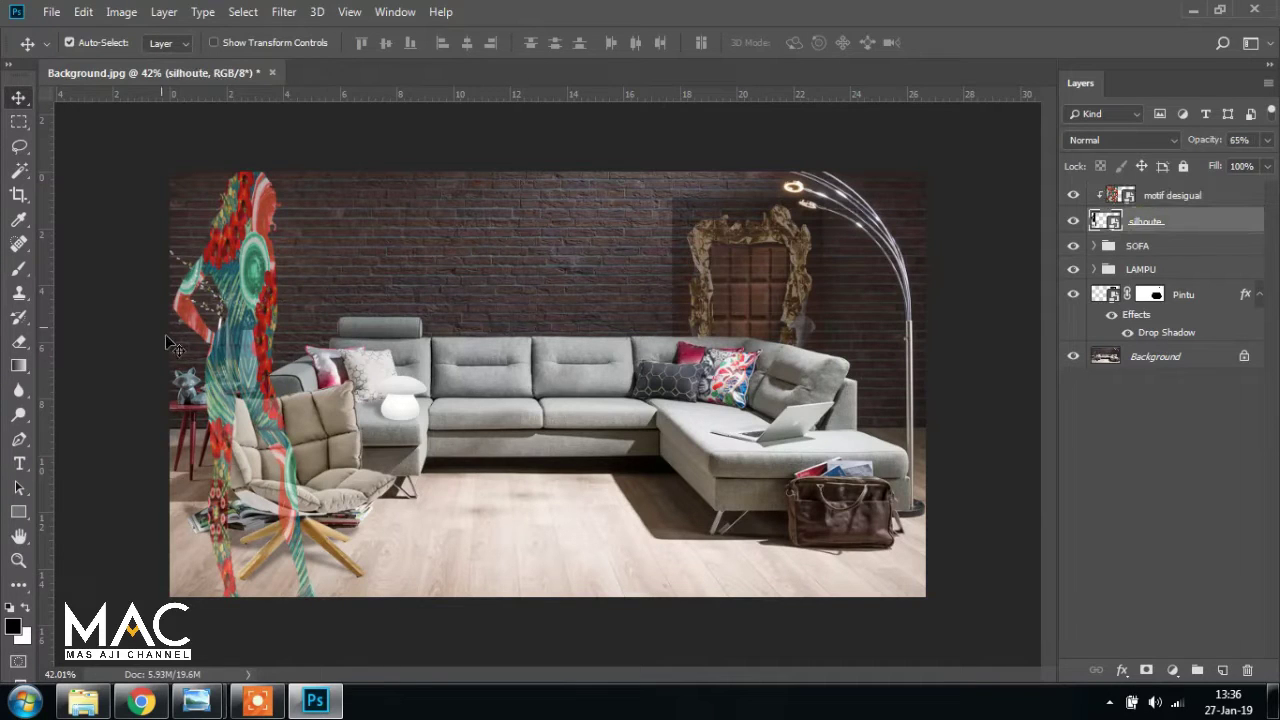
{"action": "left_click", "coordinate": [1242, 139]}
{"action": "type", "text": "45"}
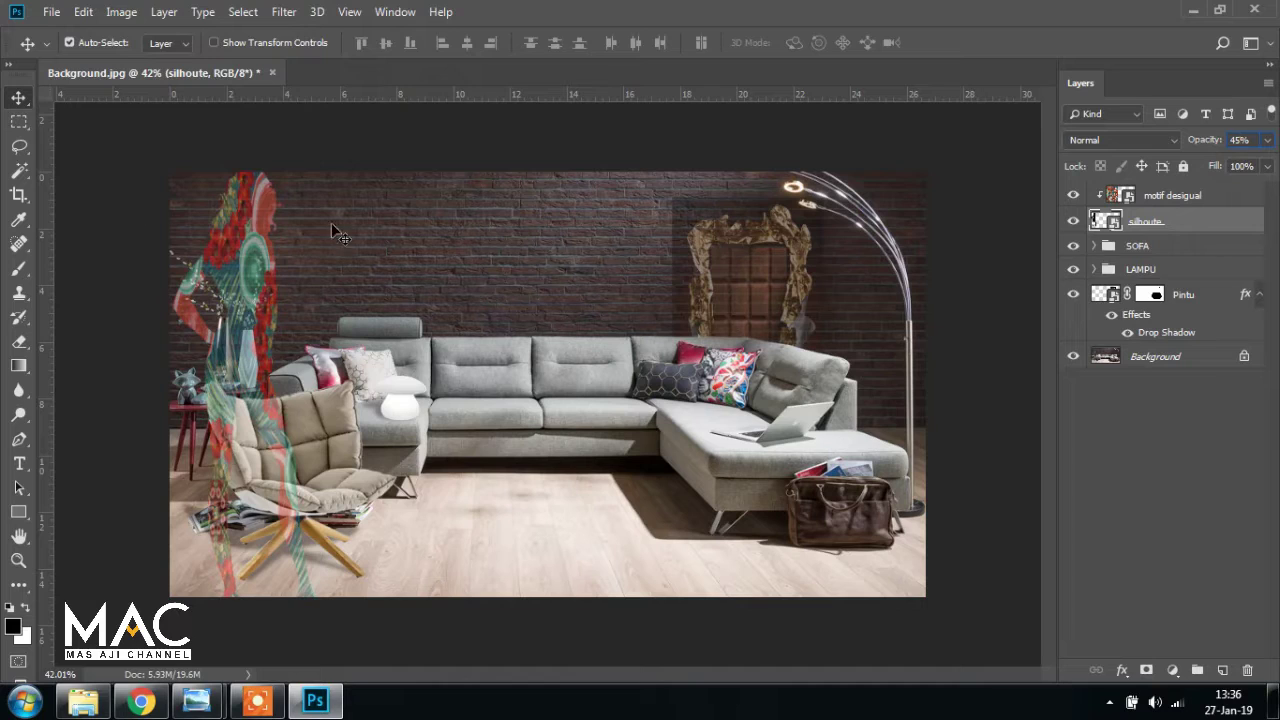
Group the motif desigual and silhoute layers and rename the group as siluete
{"action": "left_click", "coordinate": [1157, 196]}
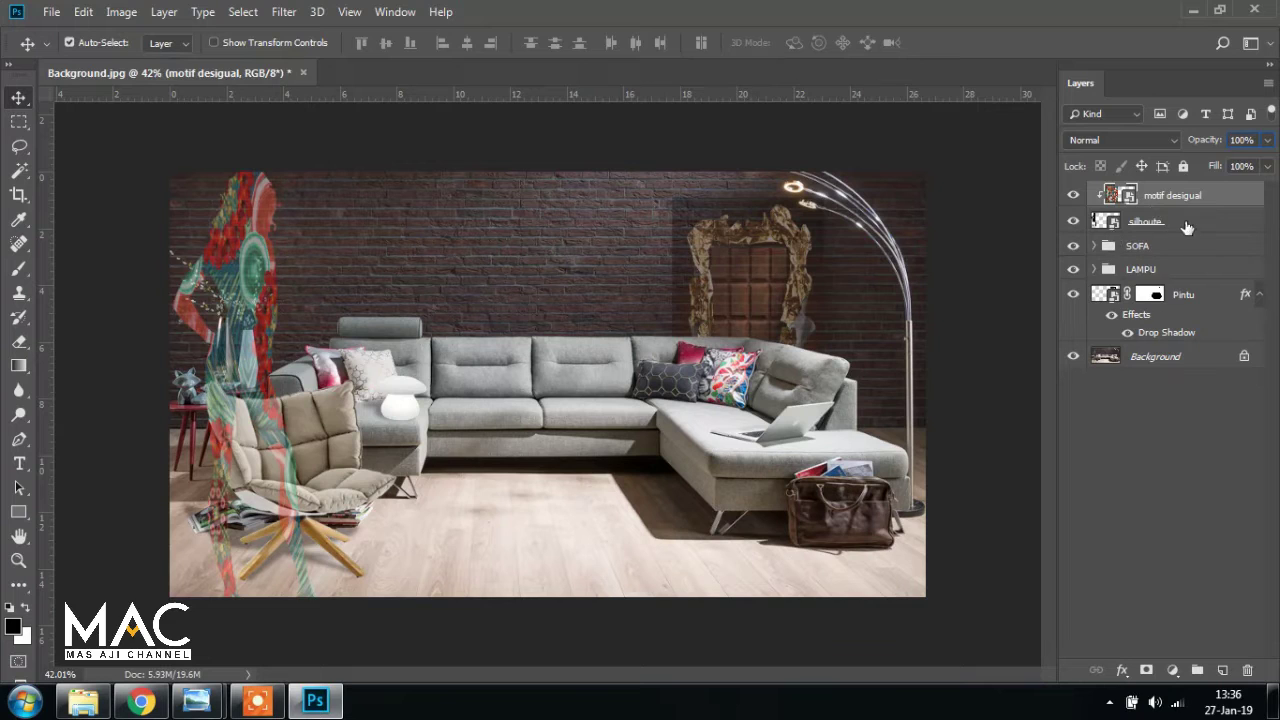
{"action": "left_click", "coordinate": [1165, 224], "text": "shift"}
{"action": "left_click_drag", "start_coordinate": [1175, 222], "coordinate": [1198, 669]}
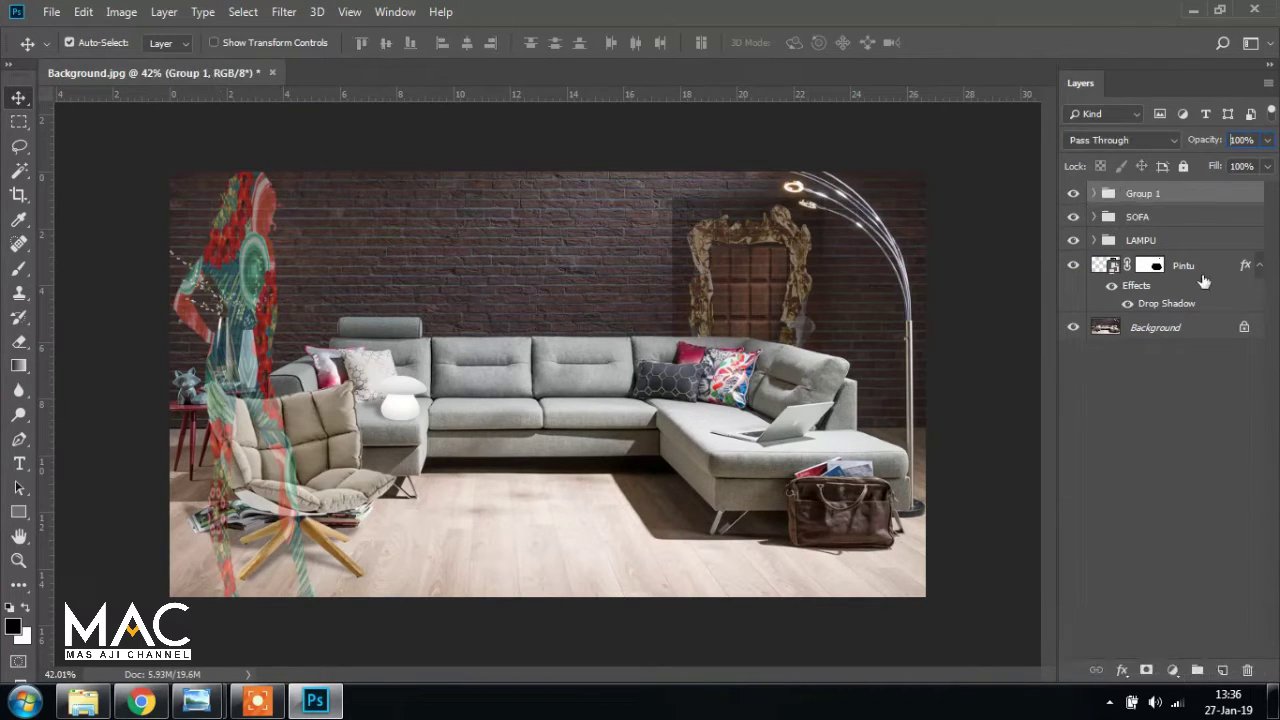
{"action": "double_click", "coordinate": [1147, 194]}
{"action": "type", "text": "siluete"}
{"action": "key", "text": "Return"}
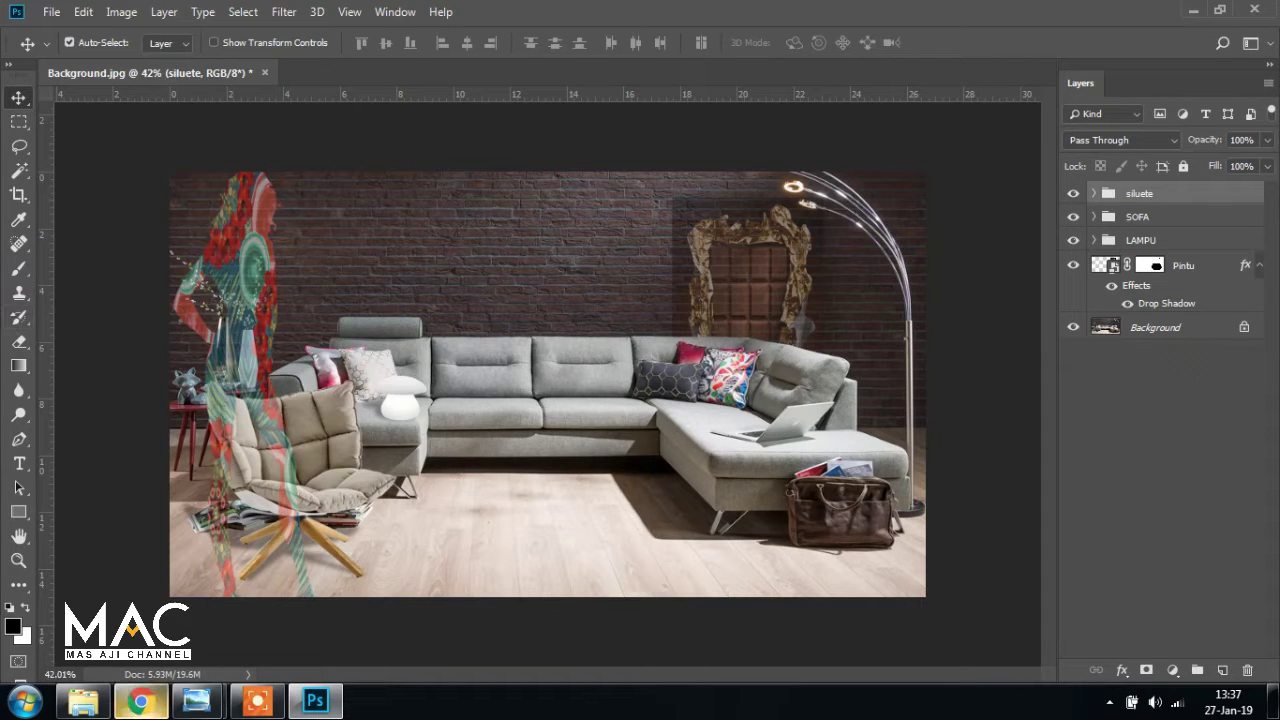
Compare the composition with the finished partiel meuble reference in Windows Photo Viewer, checking which element is still missing
{"action": "left_click", "coordinate": [83, 700]}
{"action": "left_click", "coordinate": [316, 701]}
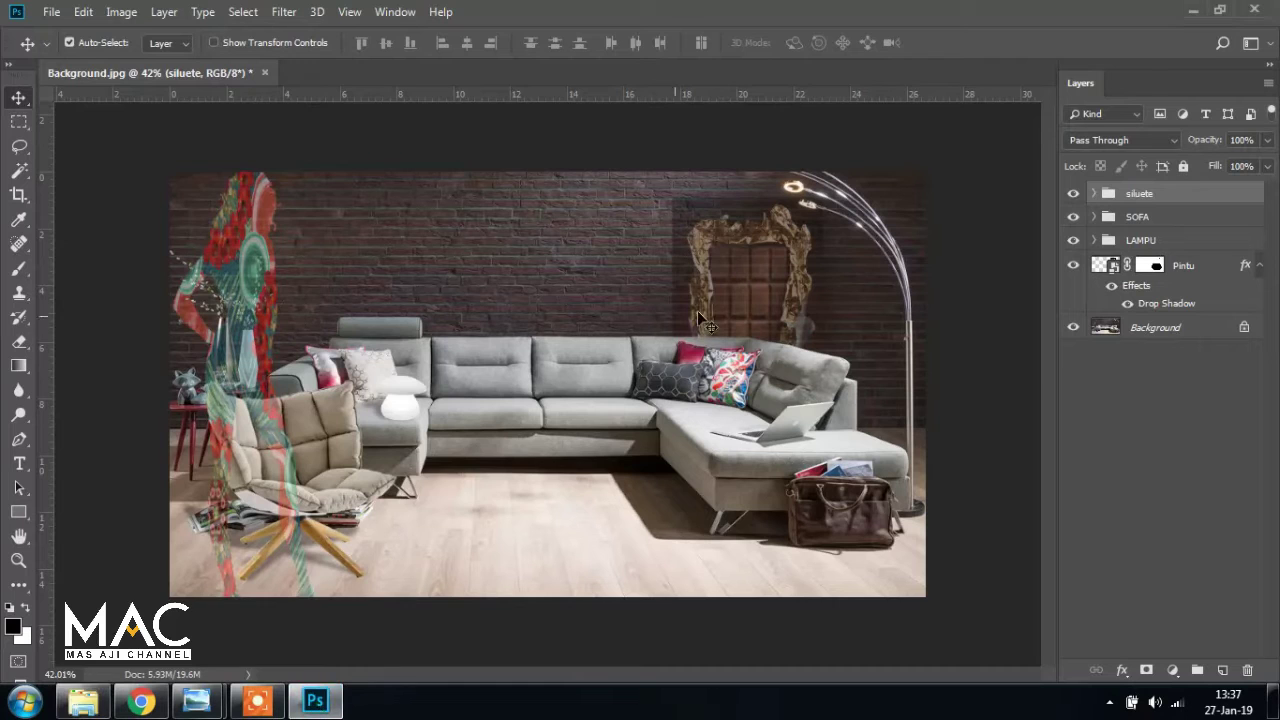
{"action": "left_click", "coordinate": [770, 262]}
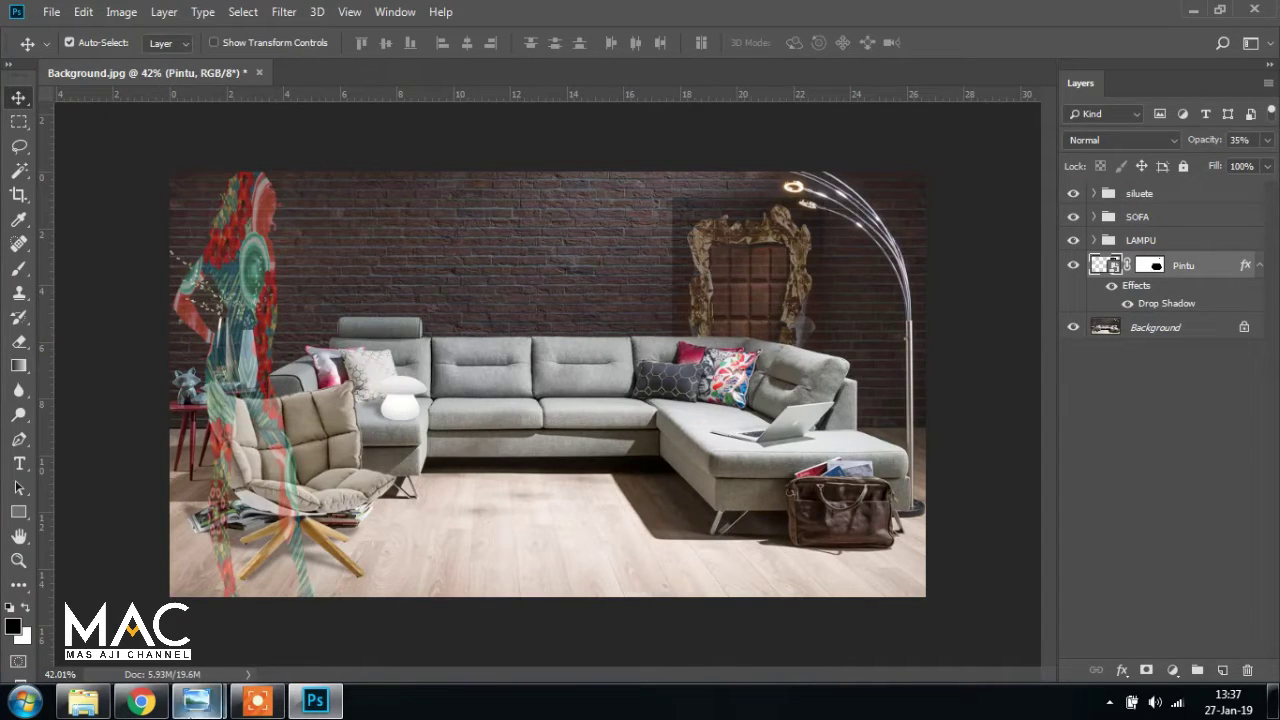
{"action": "mouse_move", "coordinate": [196, 700]}
{"action": "left_click", "coordinate": [124, 618]}
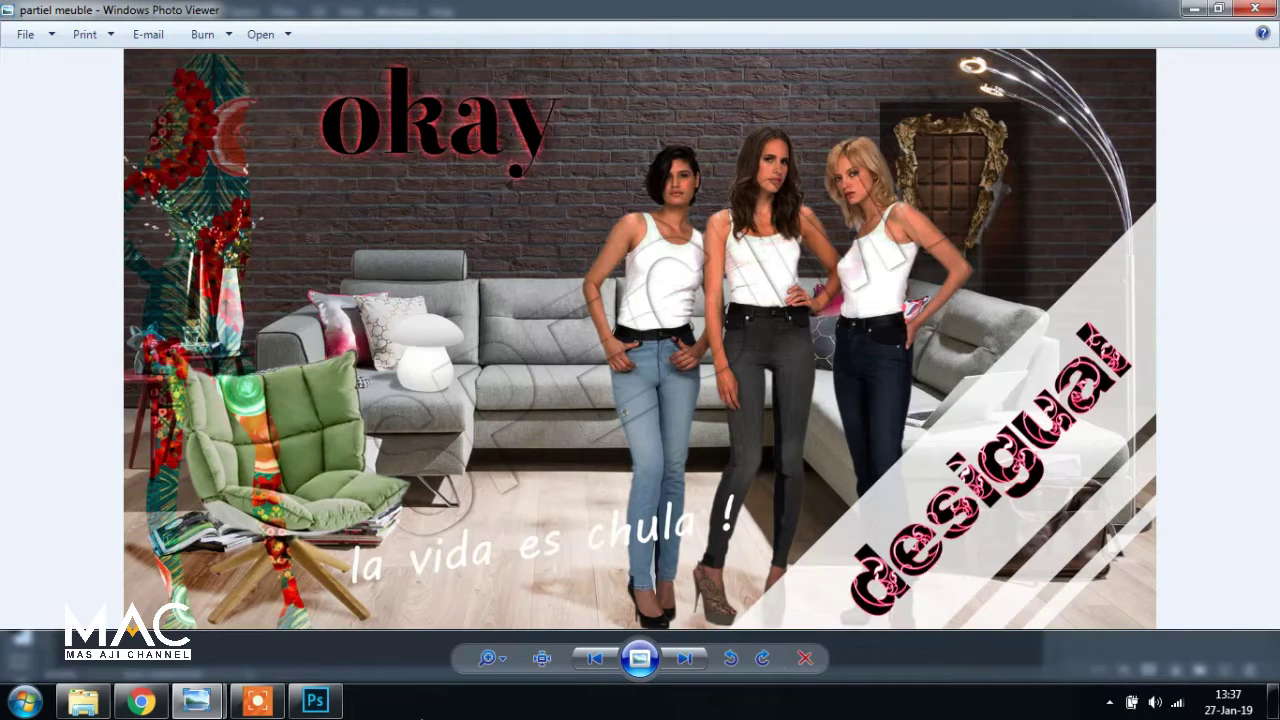
{"action": "left_click", "coordinate": [315, 700]}
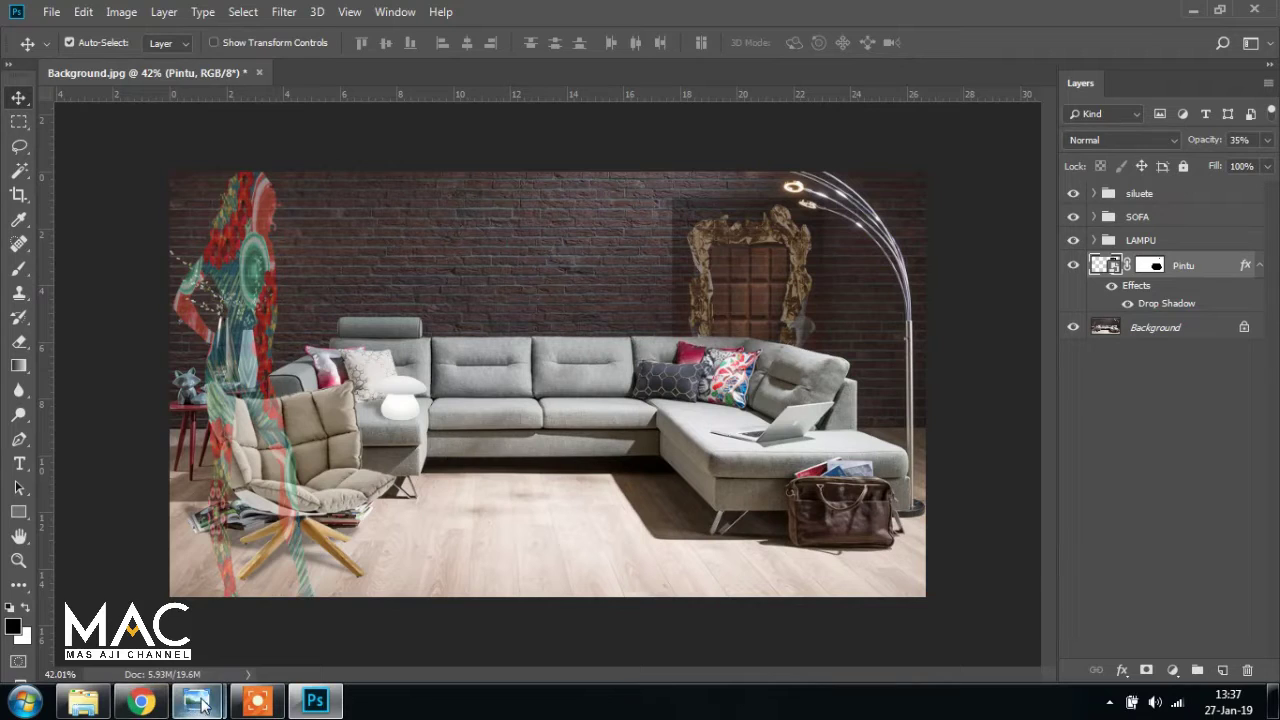
{"action": "mouse_move", "coordinate": [200, 702]}
{"action": "left_click", "coordinate": [120, 610]}
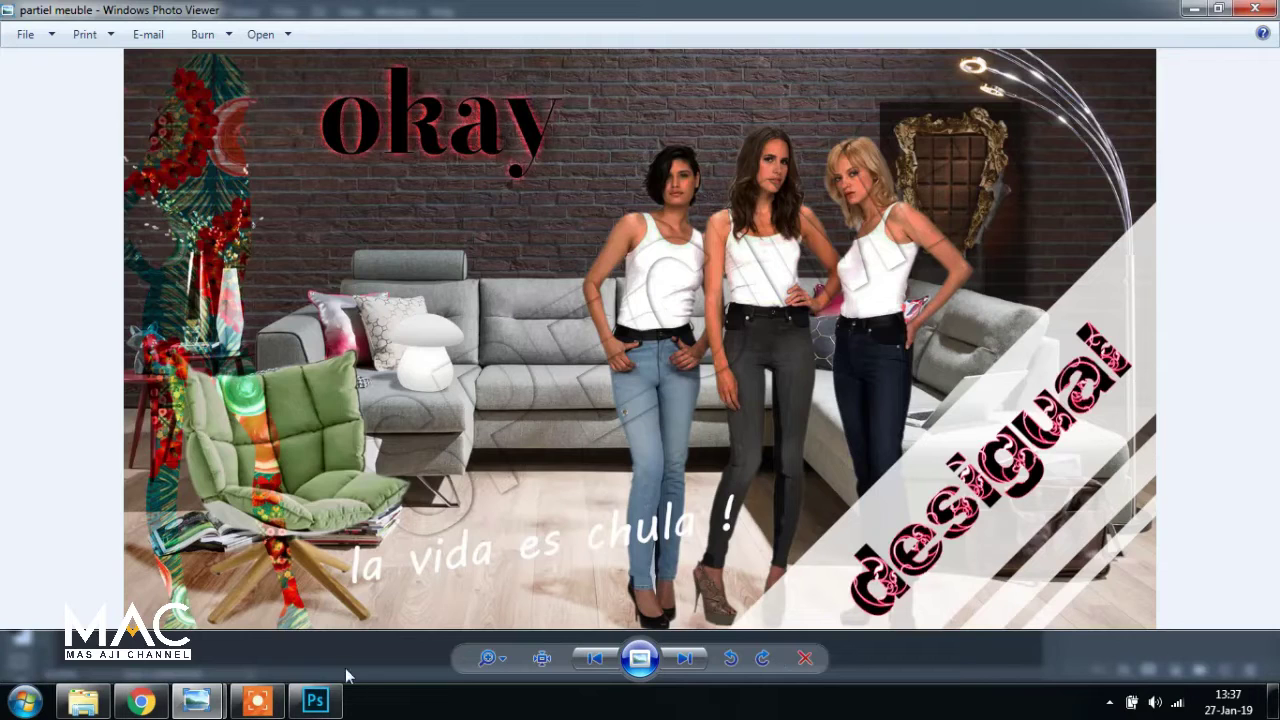
{"action": "left_click", "coordinate": [315, 700]}
Place the okay image as an embedded object above the siluete group and position it on the brick wall beside the silhouette
{"action": "left_click", "coordinate": [51, 12]}
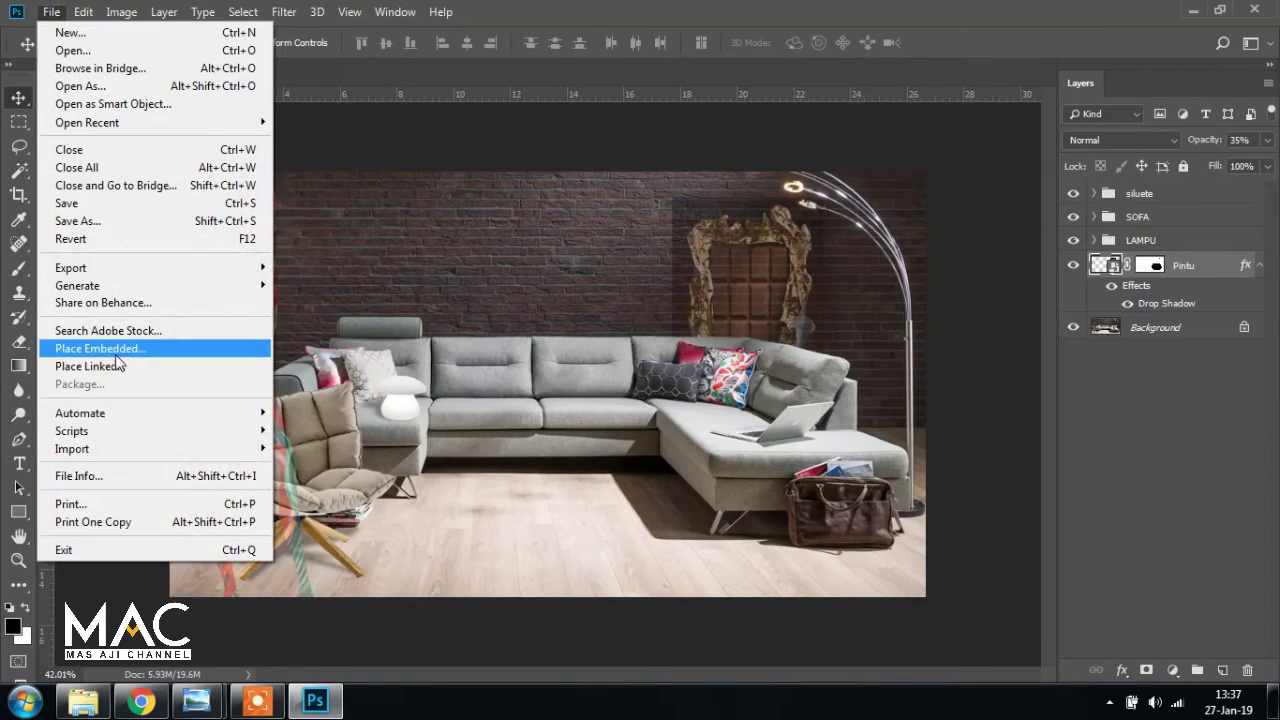
{"action": "left_click", "coordinate": [1150, 195]}
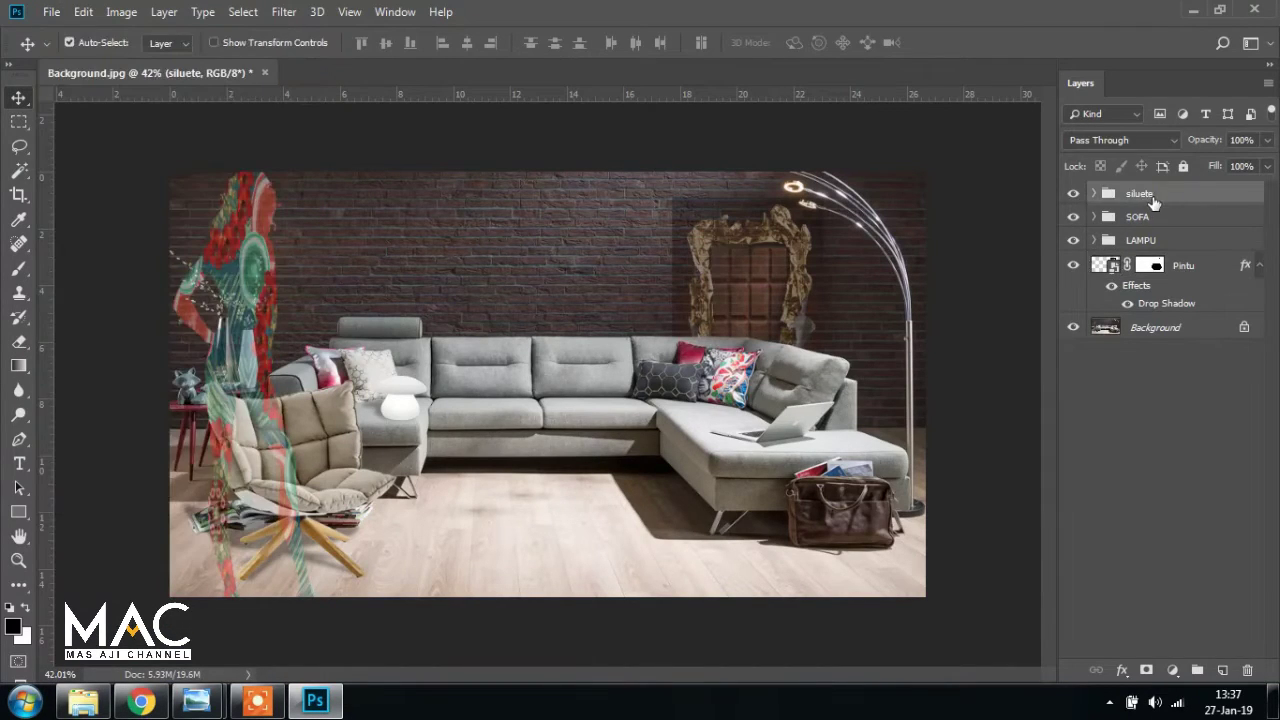
{"action": "left_click", "coordinate": [51, 12]}
{"action": "left_click", "coordinate": [100, 346]}
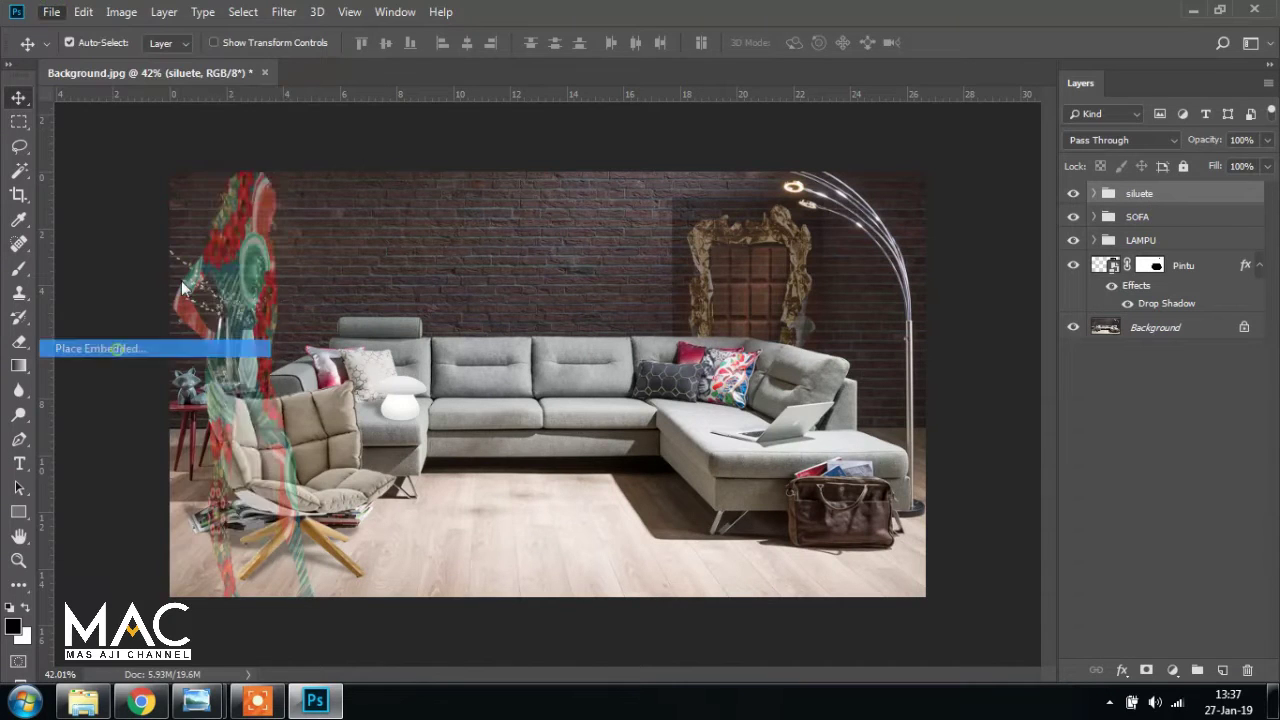
{"action": "left_click", "coordinate": [525, 372]}
{"action": "left_click", "coordinate": [675, 516]}
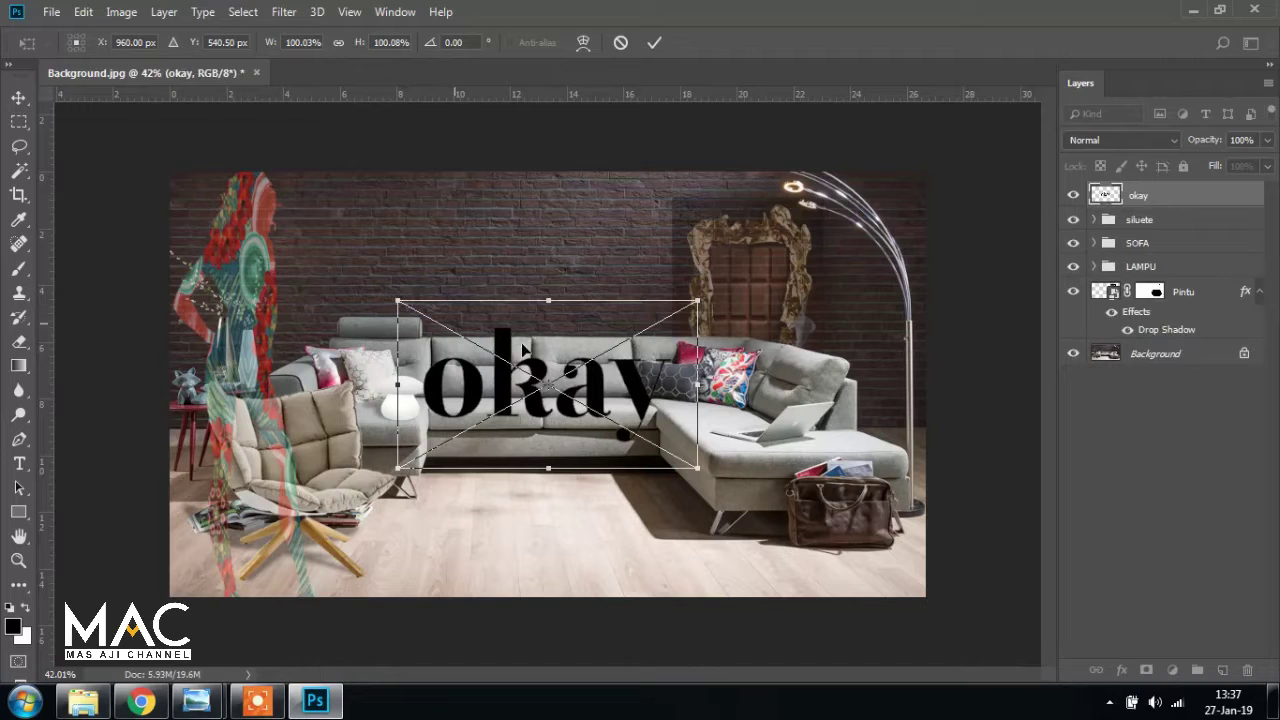
{"action": "left_click_drag", "start_coordinate": [591, 398], "coordinate": [471, 243]}
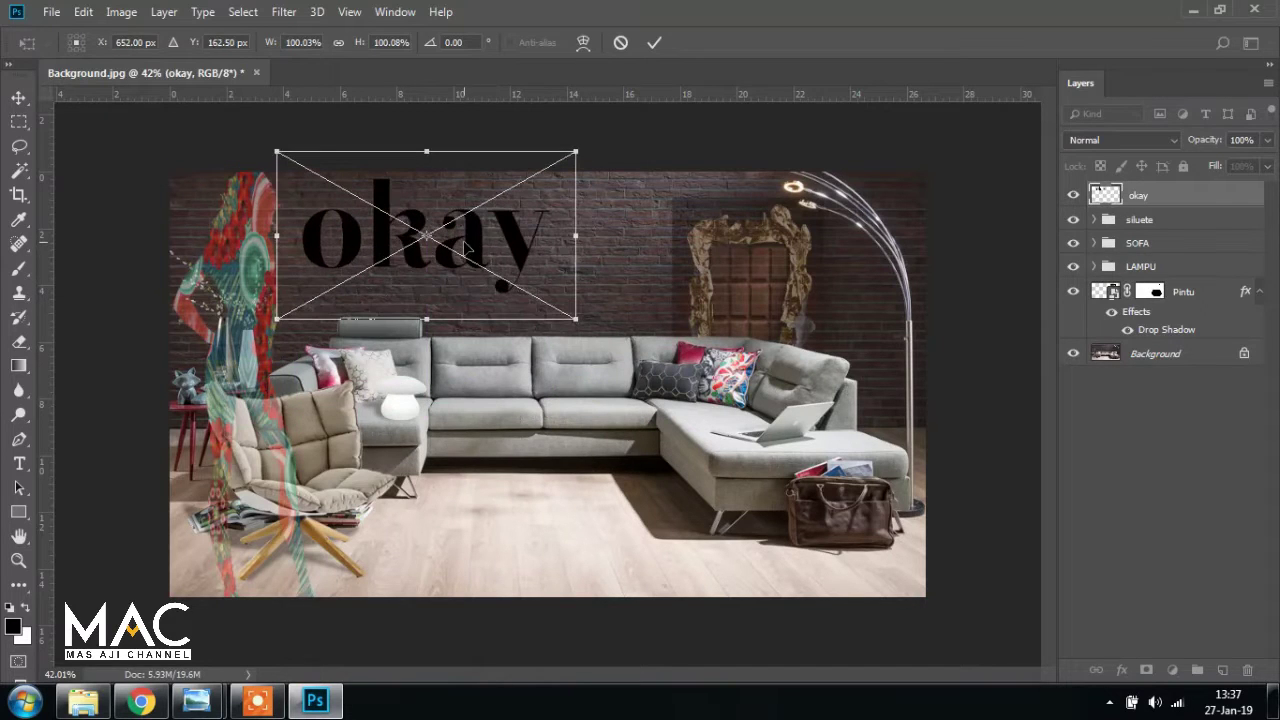
{"action": "key", "text": "Return"}
Rasterize the okay layer and convert it back to a smart object
{"action": "right_click", "coordinate": [1150, 200]}
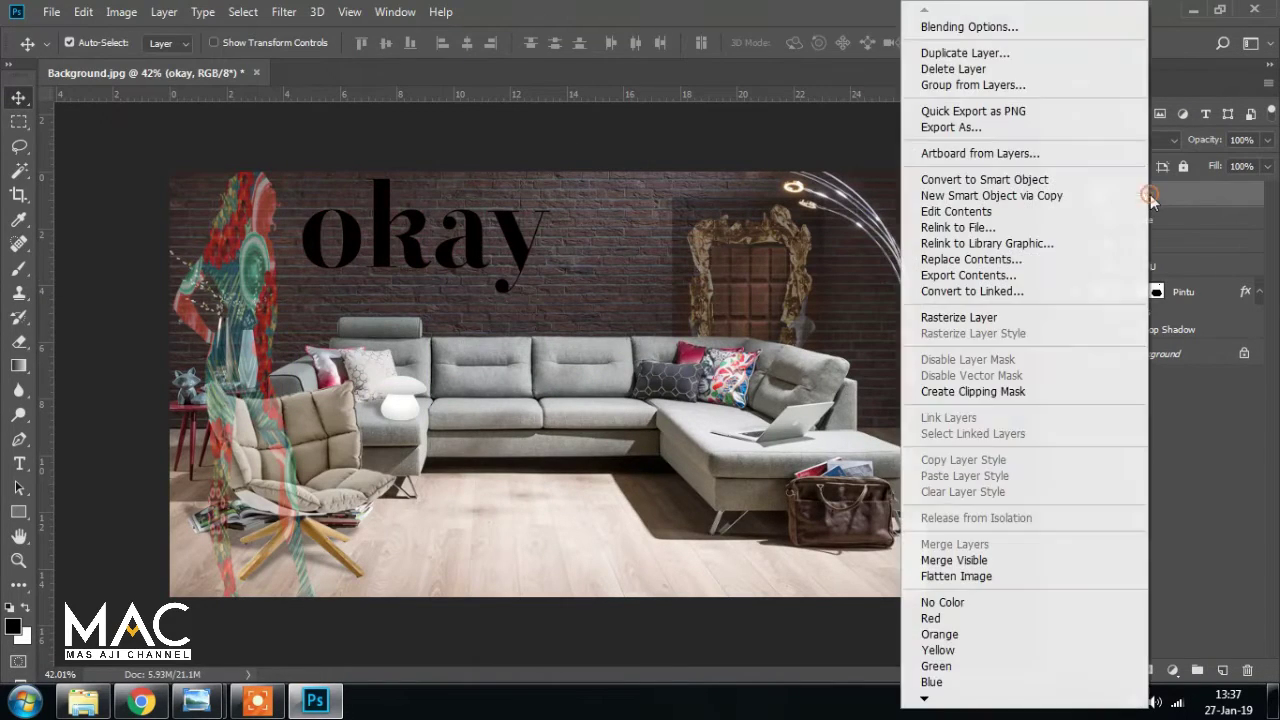
{"action": "left_click", "coordinate": [1000, 318]}
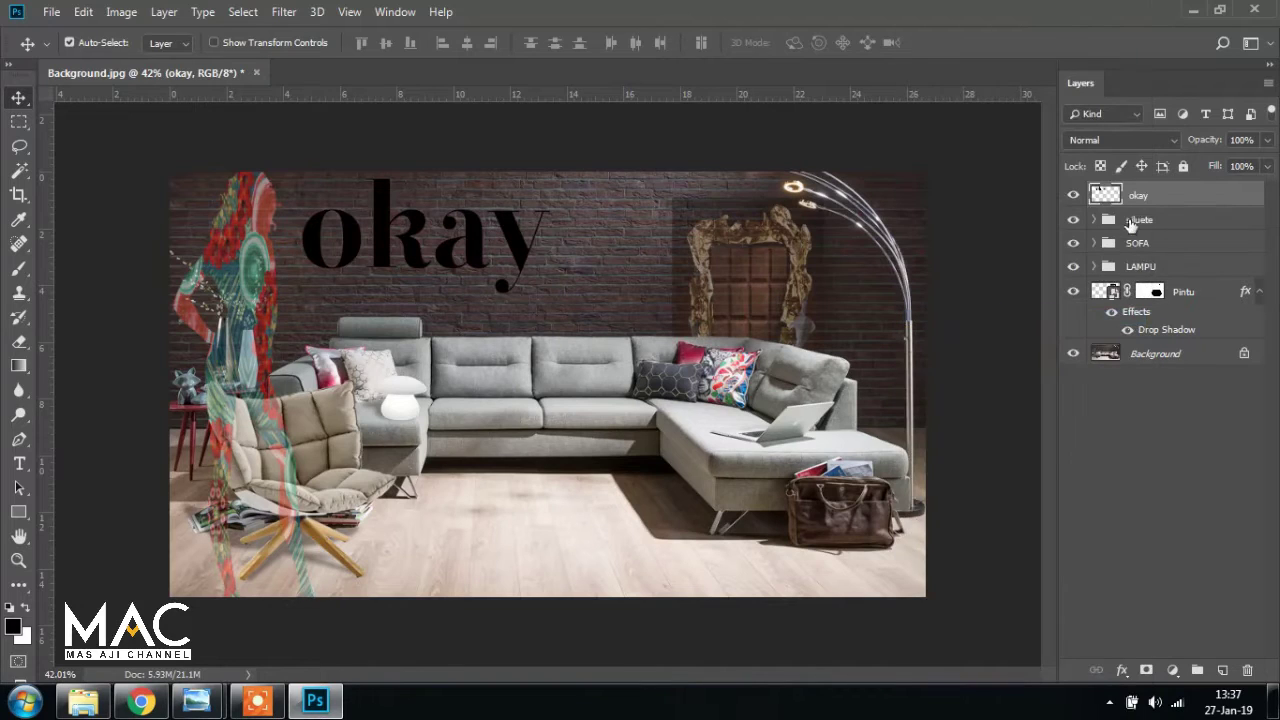
{"action": "right_click", "coordinate": [1148, 200]}
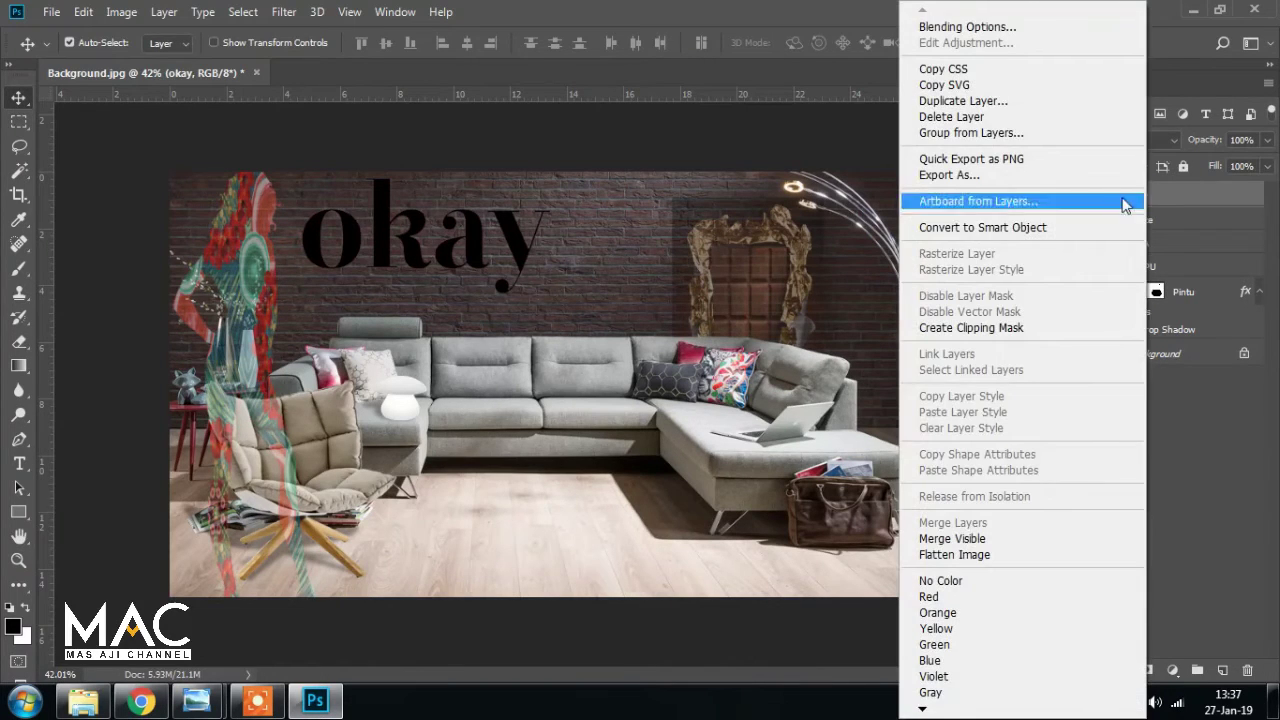
{"action": "left_click", "coordinate": [1046, 230]}
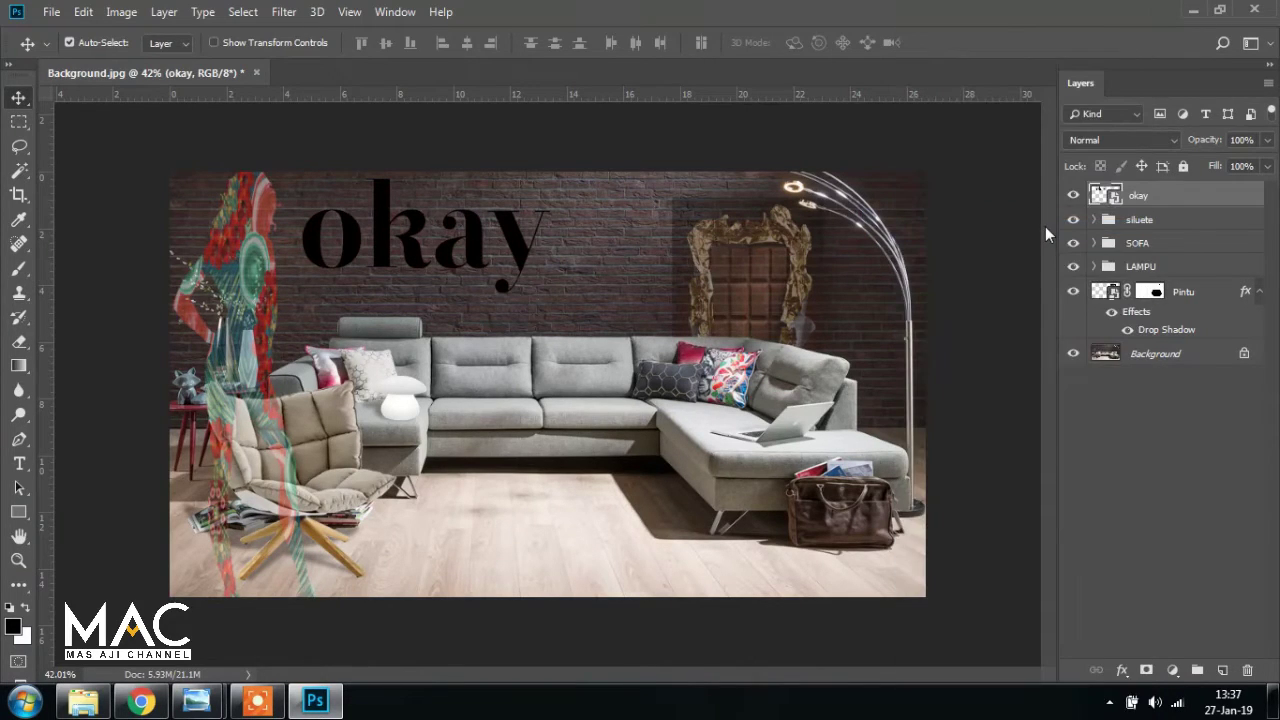
Scale the okay lettering down and move it back beside the silhouette's head
{"action": "key", "text": "ctrl+t"}
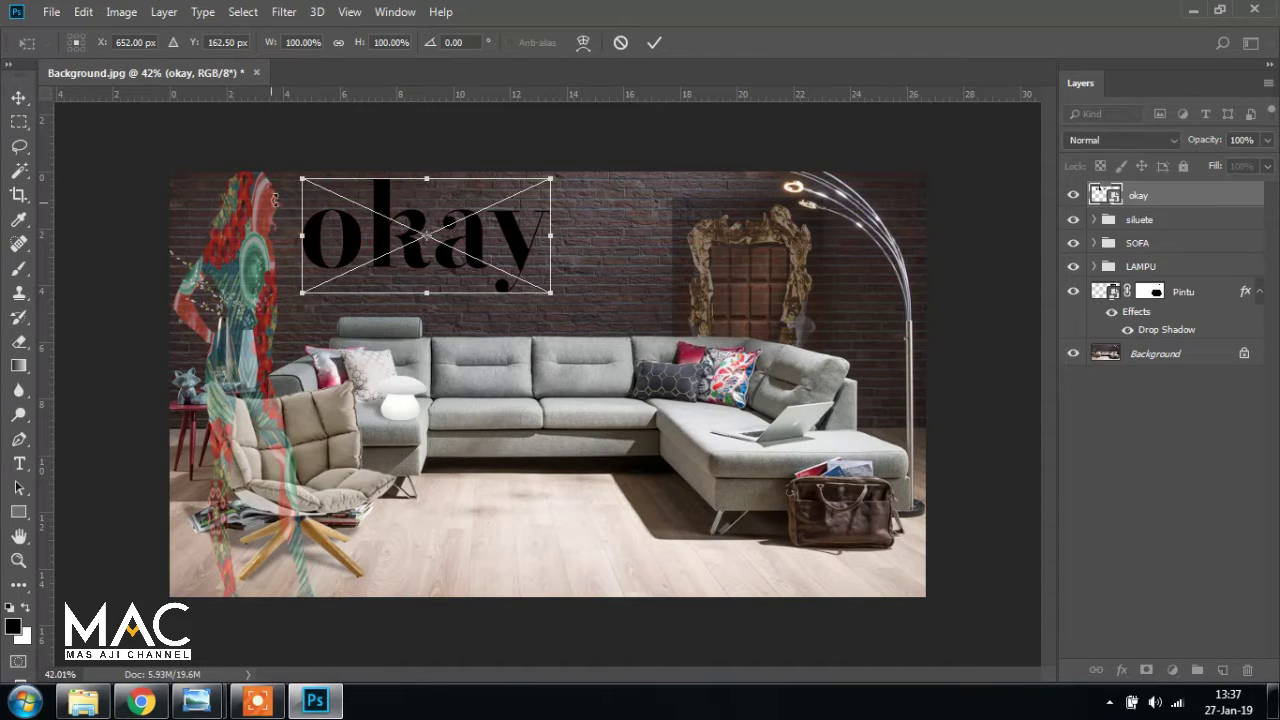
{"action": "left_click_drag", "start_coordinate": [300, 183], "coordinate": [361, 206]}
{"action": "left_click_drag", "start_coordinate": [498, 255], "coordinate": [432, 235]}
{"action": "key", "text": "Return"}
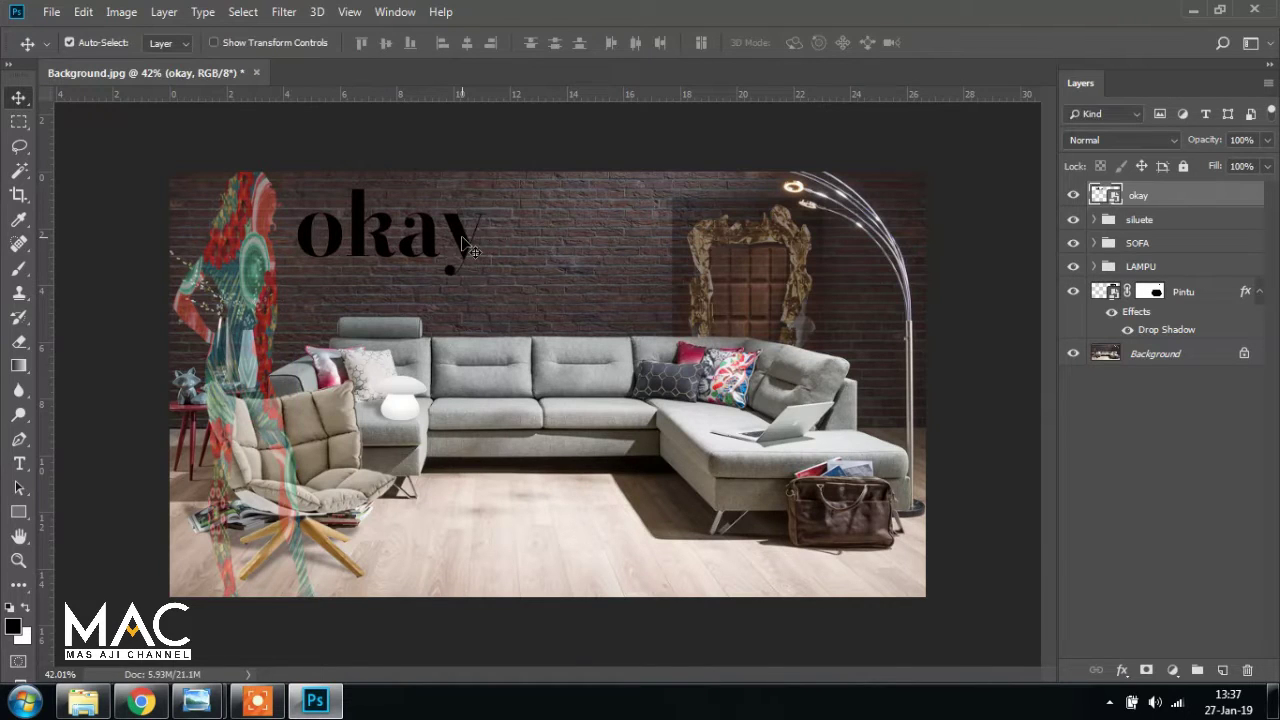
Nudge the okay lettering slightly right and up on the brick wall
{"action": "key", "text": "Right"}
{"action": "key", "text": "Right"}
{"action": "key", "text": "Right"}
{"action": "key", "text": "Right"}
{"action": "key", "text": "Right"}
{"action": "key", "text": "Right"}
{"action": "key", "text": "Up"}
{"action": "key", "text": "Up"}
{"action": "key", "text": "Up"}
{"action": "key", "text": "Up"}
{"action": "key", "text": "Up"}
{"action": "key", "text": "Up"}
{"action": "key", "text": "Up"}
{"action": "key", "text": "Up"}
{"action": "key", "text": "Up"}
{"action": "key", "text": "Up"}
{"action": "key", "text": "Up"}
{"action": "key", "text": "Up"}
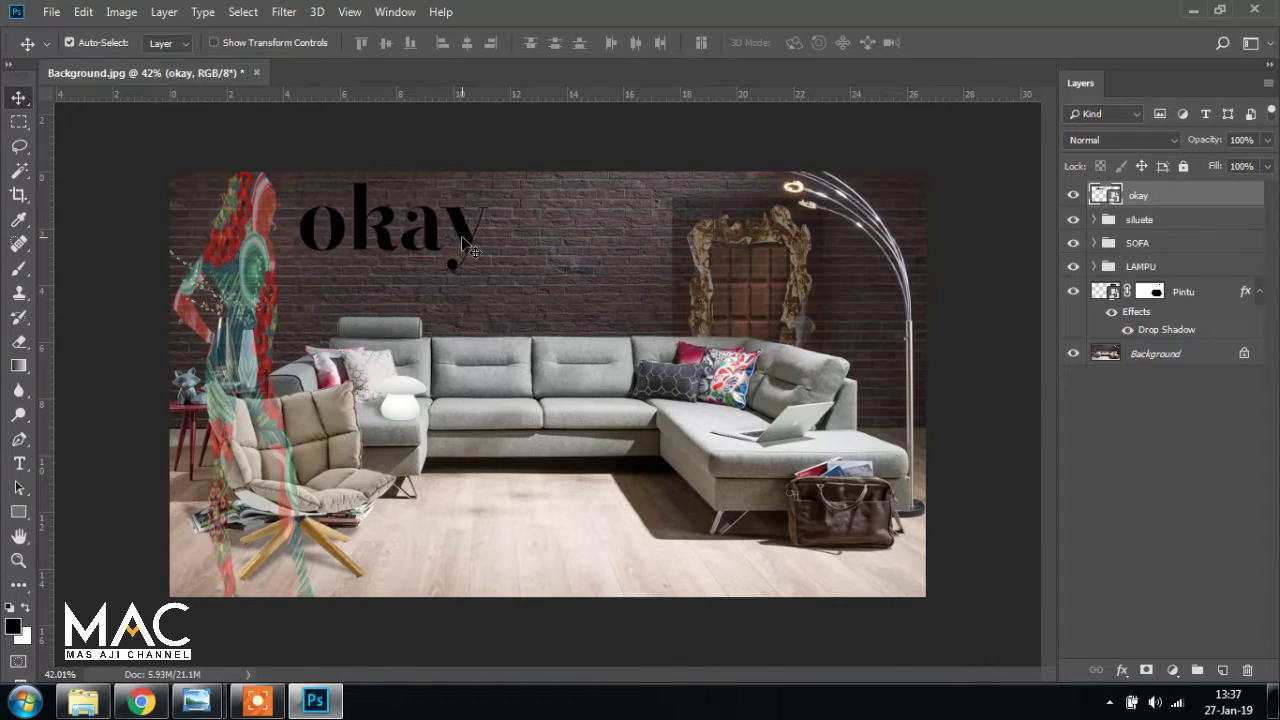
Check the lettering's glow in the Photo Viewer reference and add a red drop shadow to the okay layer in Photoshop
{"action": "mouse_move", "coordinate": [196, 700]}
{"action": "left_click", "coordinate": [118, 612]}
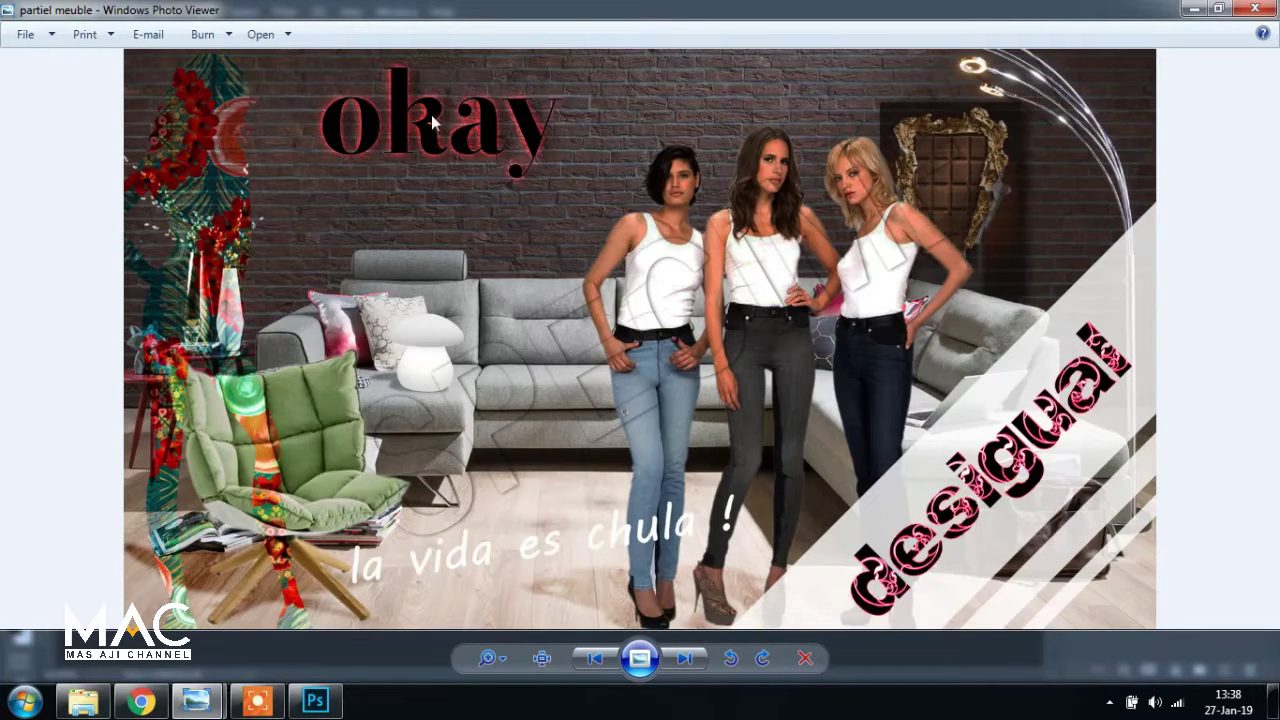
{"action": "key", "text": "alt+Tab"}
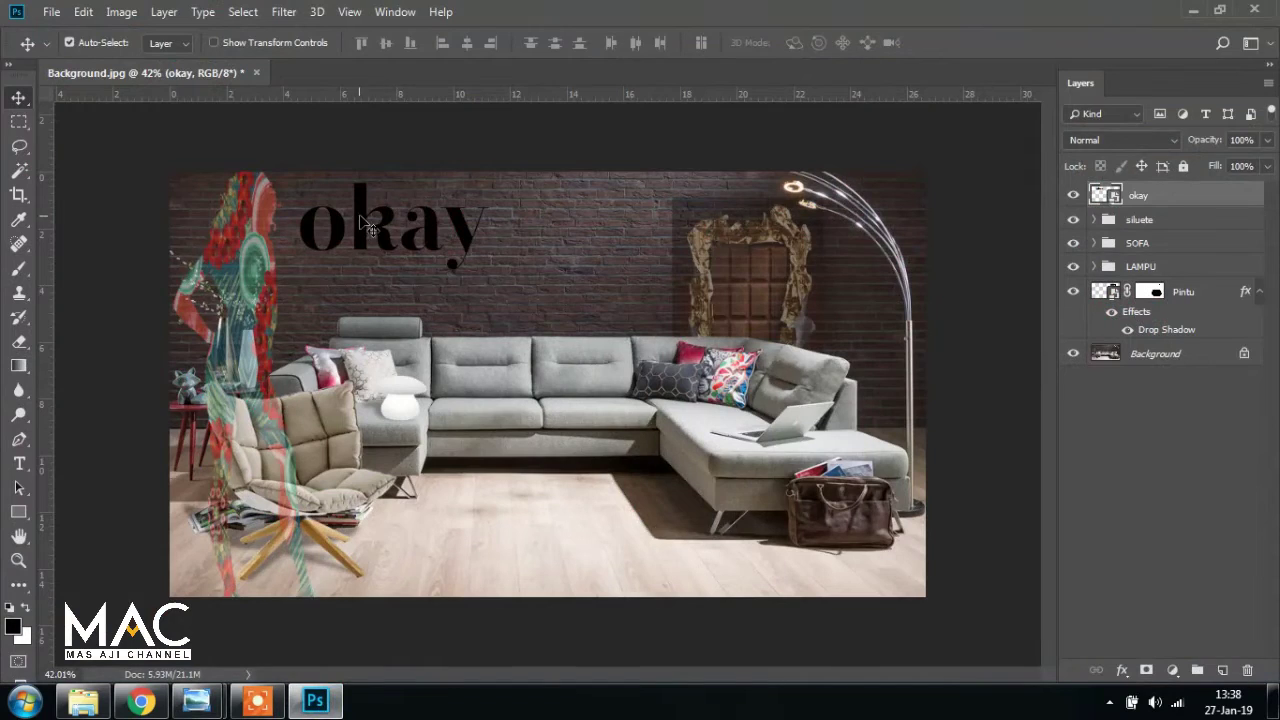
{"action": "left_click", "coordinate": [1122, 670]}
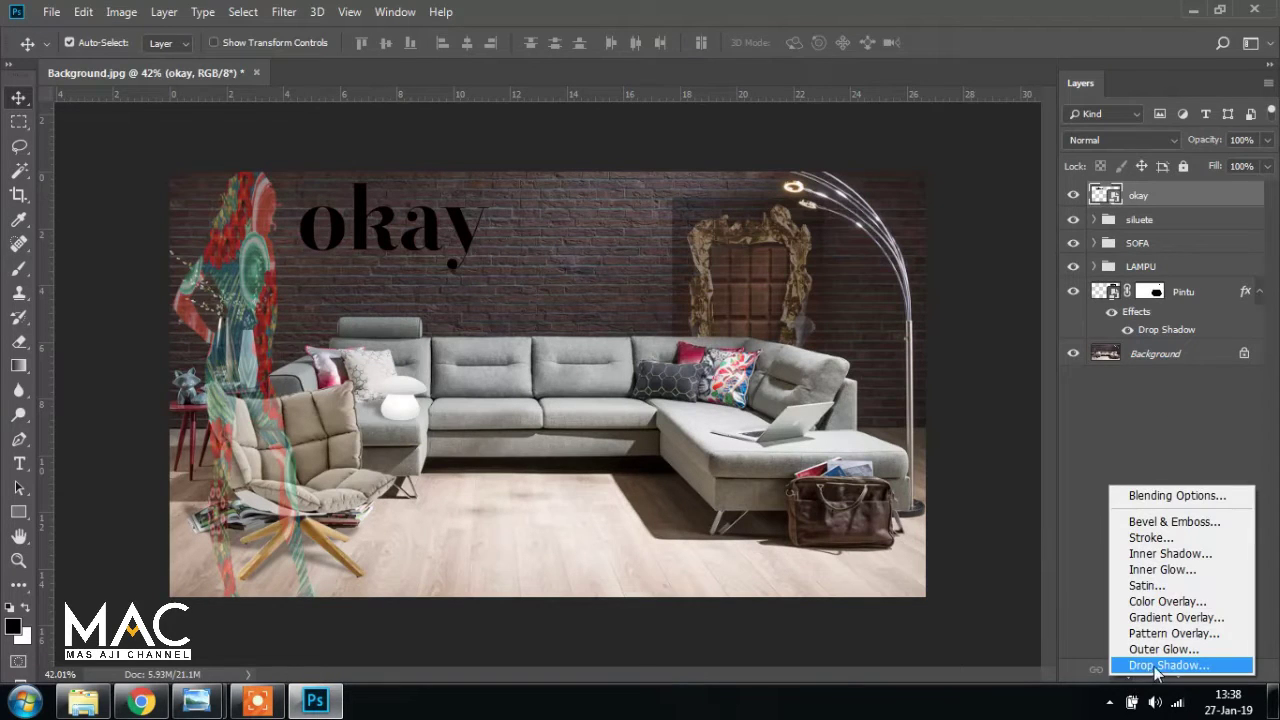
{"action": "left_click", "coordinate": [1155, 666]}
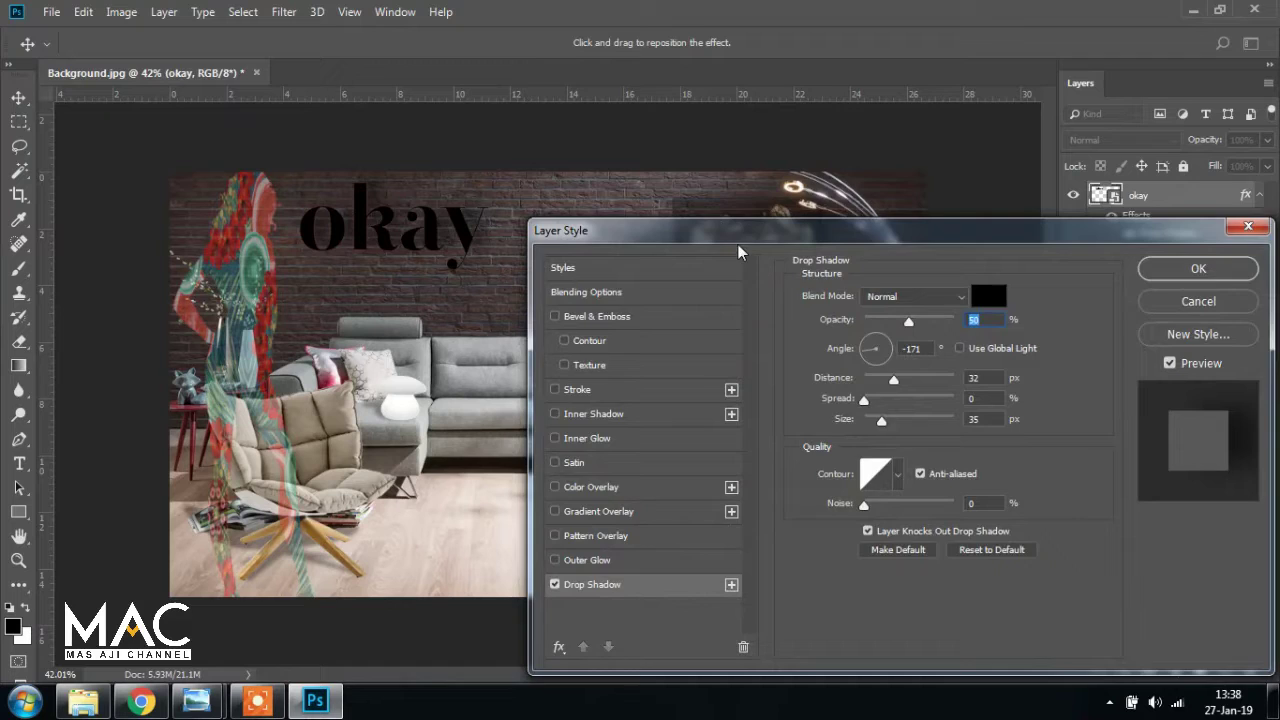
{"action": "left_click_drag", "start_coordinate": [733, 215], "coordinate": [813, 207]}
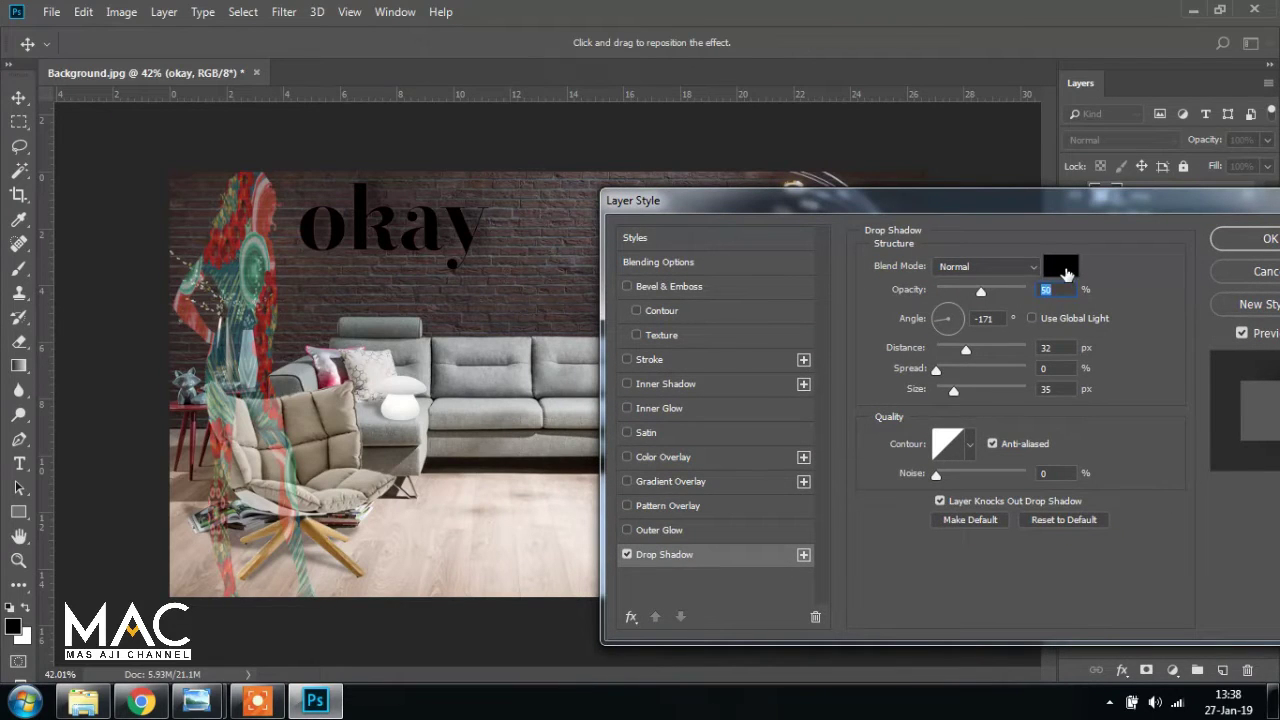
{"action": "left_click", "coordinate": [1065, 273]}
{"action": "left_click", "coordinate": [864, 355]}
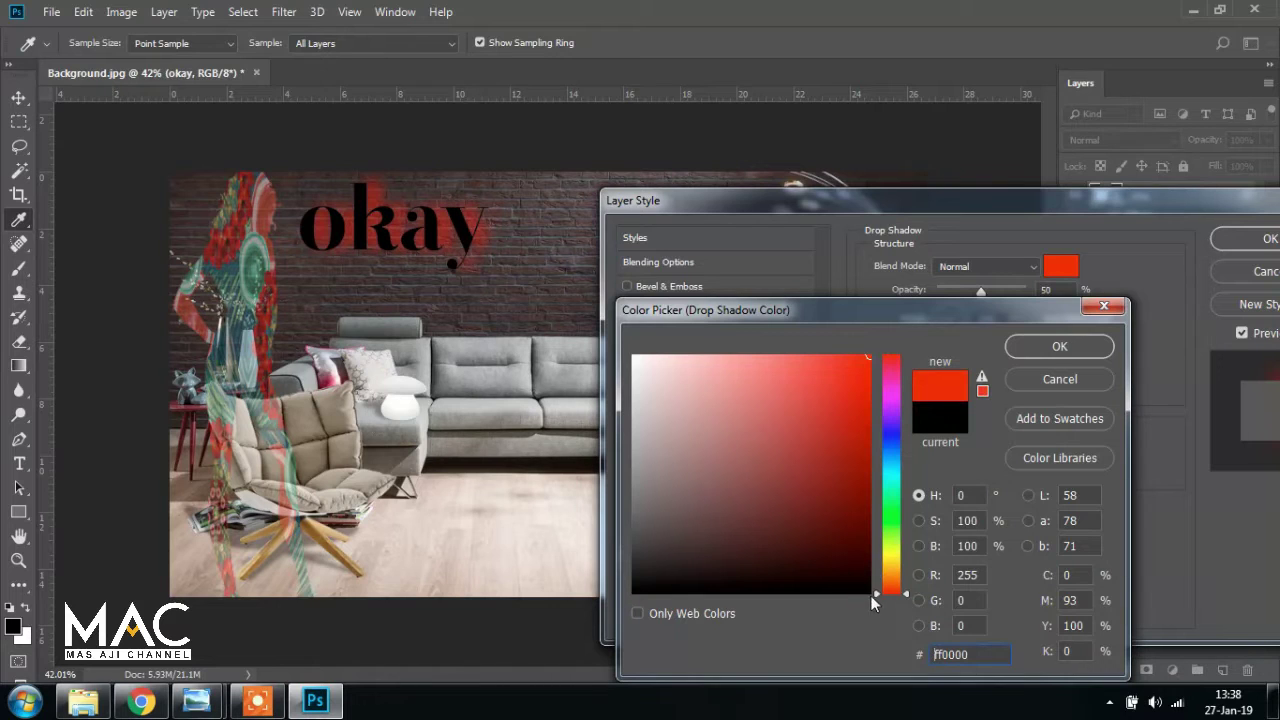
{"action": "left_click_drag", "start_coordinate": [872, 601], "coordinate": [880, 335]}
{"action": "left_click", "coordinate": [1059, 346]}
Set the drop shadow's distance to 0 px, size to 27 px and opacity to 78%, and compare it with the reference image
{"action": "left_click_drag", "start_coordinate": [1022, 208], "coordinate": [1066, 205]}
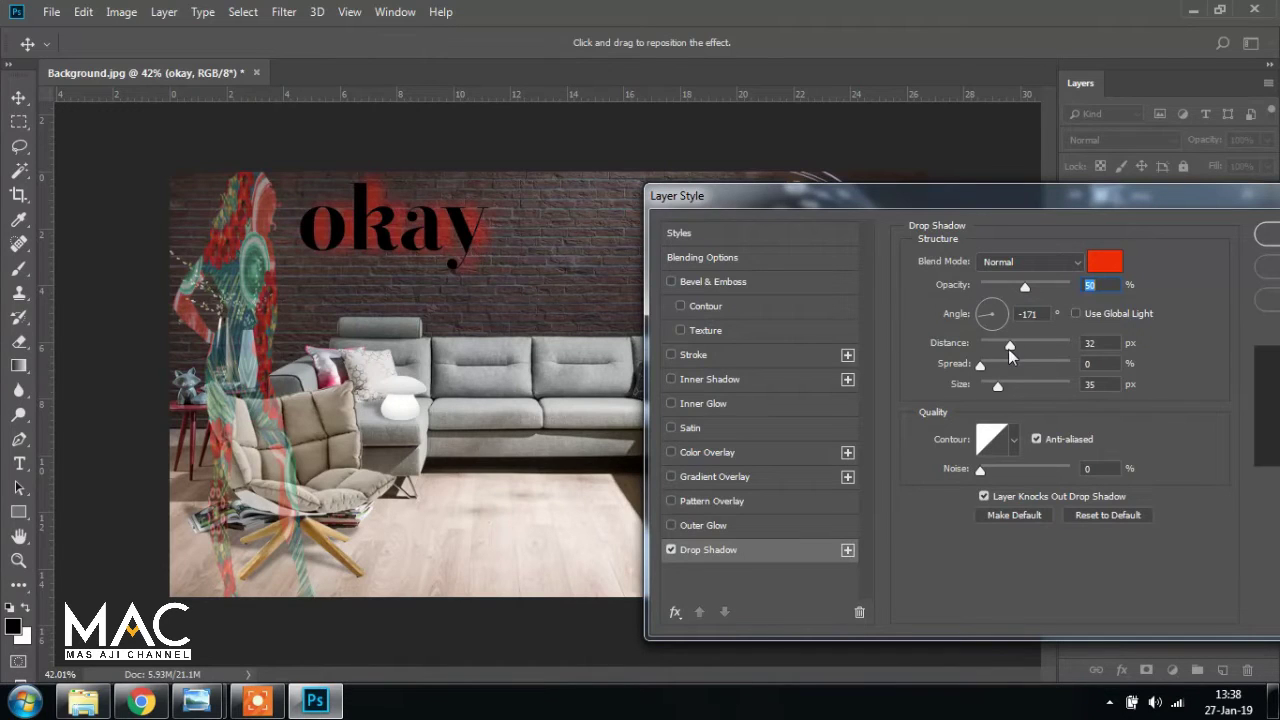
{"action": "left_click_drag", "start_coordinate": [1010, 350], "coordinate": [979, 344]}
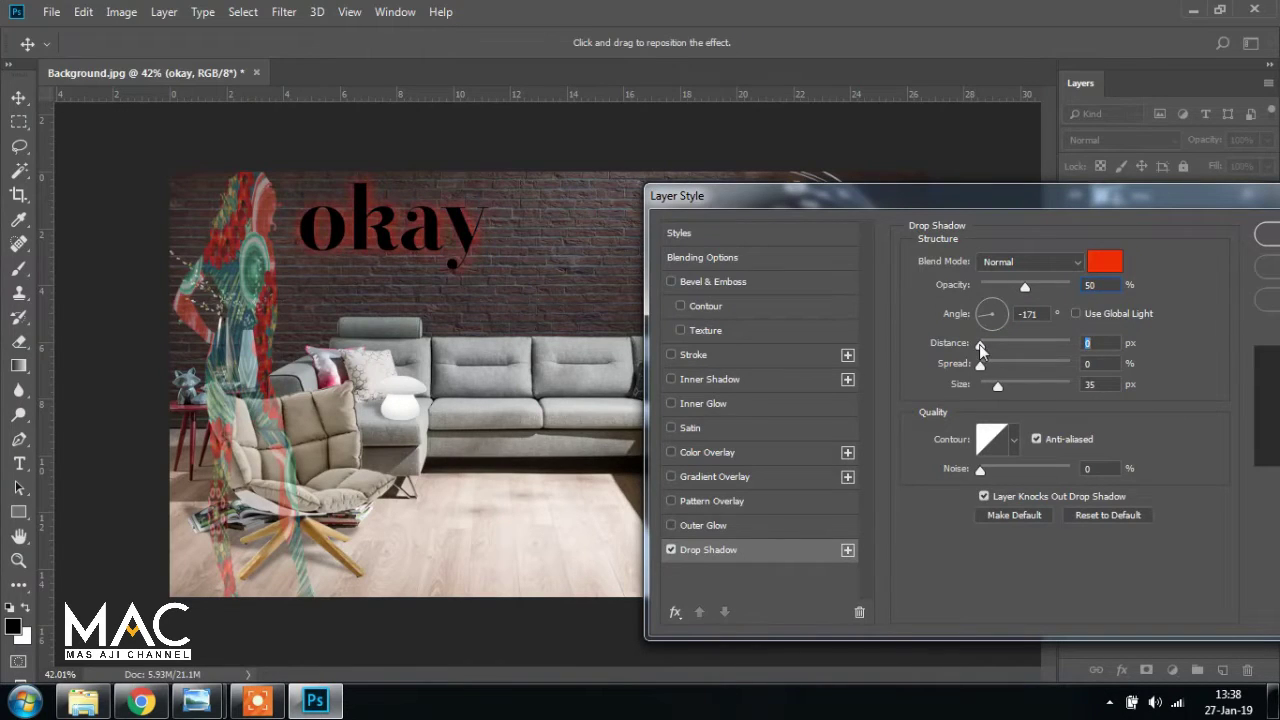
{"action": "mouse_move", "coordinate": [997, 386]}
{"action": "left_mouse_down"}
{"action": "mouse_move", "coordinate": [1013, 385]}
{"action": "mouse_move", "coordinate": [995, 377]}
{"action": "left_mouse_up"}
{"action": "left_click_drag", "start_coordinate": [1023, 289], "coordinate": [1039, 288]}
{"action": "type", "text": "7"}
{"action": "key", "text": "Up"}
{"action": "key", "text": "Up"}
{"action": "key", "text": "Up"}
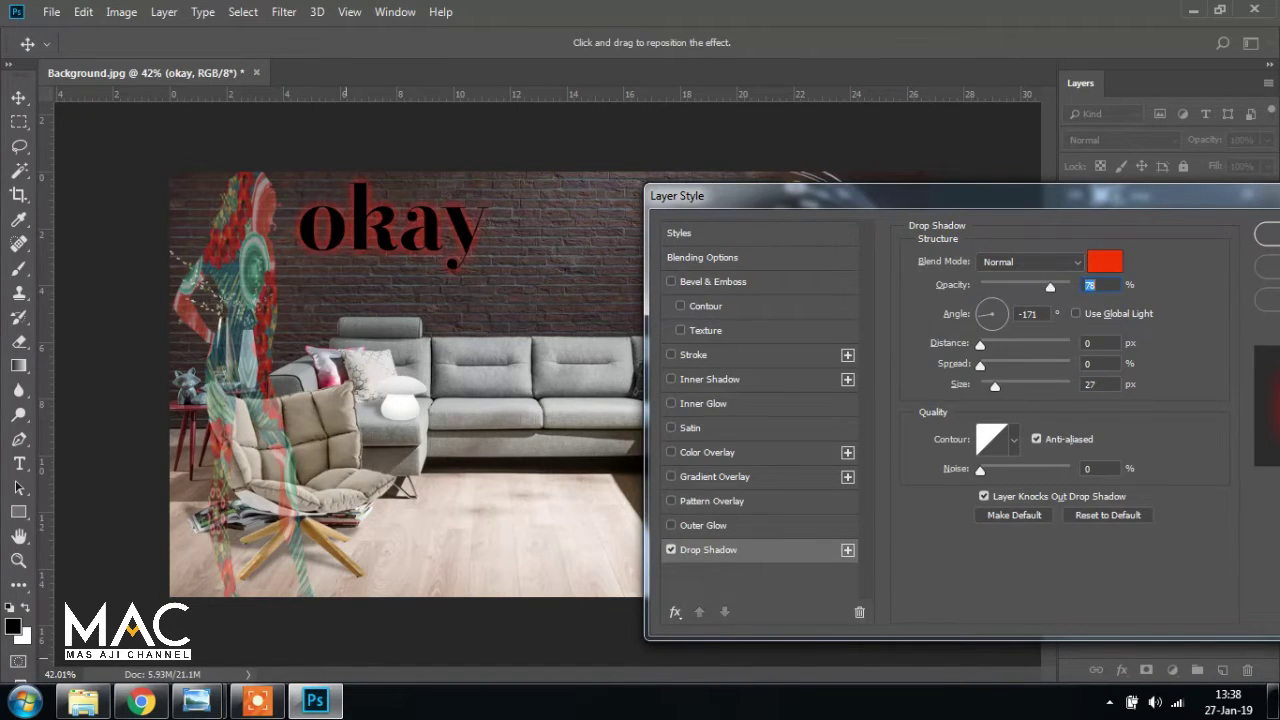
{"action": "mouse_move", "coordinate": [185, 708]}
{"action": "left_click", "coordinate": [120, 628]}
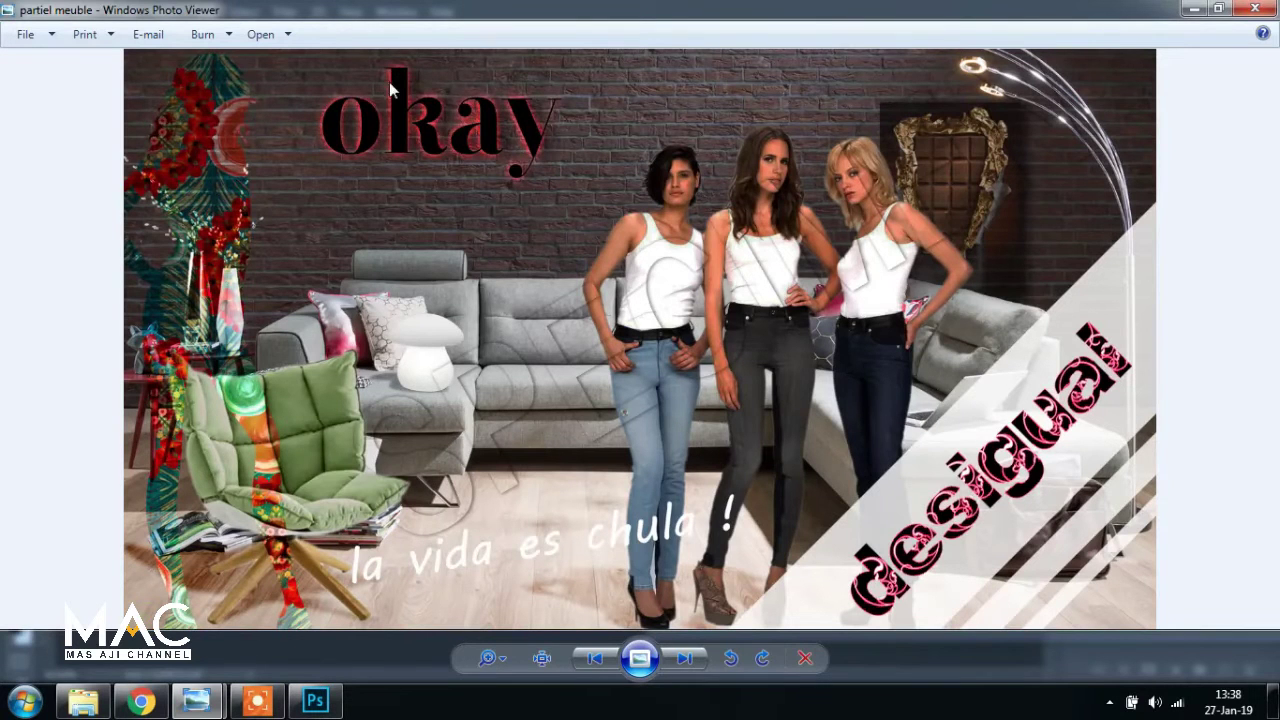
{"action": "left_click", "coordinate": [315, 700]}
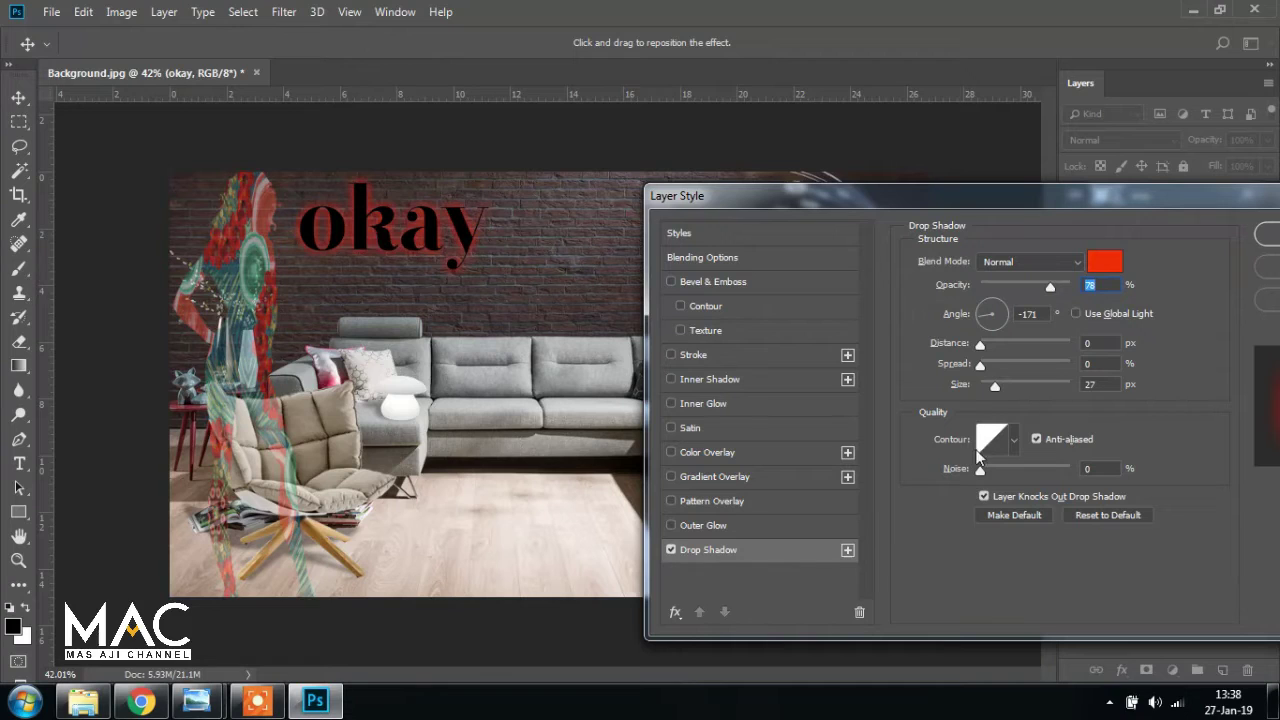
Set the okay layer's drop shadow to 28% noise, 84% opacity and 18 px size
{"action": "left_click_drag", "start_coordinate": [979, 473], "coordinate": [1016, 473]}
{"action": "left_click_drag", "start_coordinate": [1051, 287], "coordinate": [1057, 287]}
{"action": "left_click_drag", "start_coordinate": [1002, 475], "coordinate": [1008, 477]}
{"action": "left_click_drag", "start_coordinate": [996, 388], "coordinate": [992, 390]}
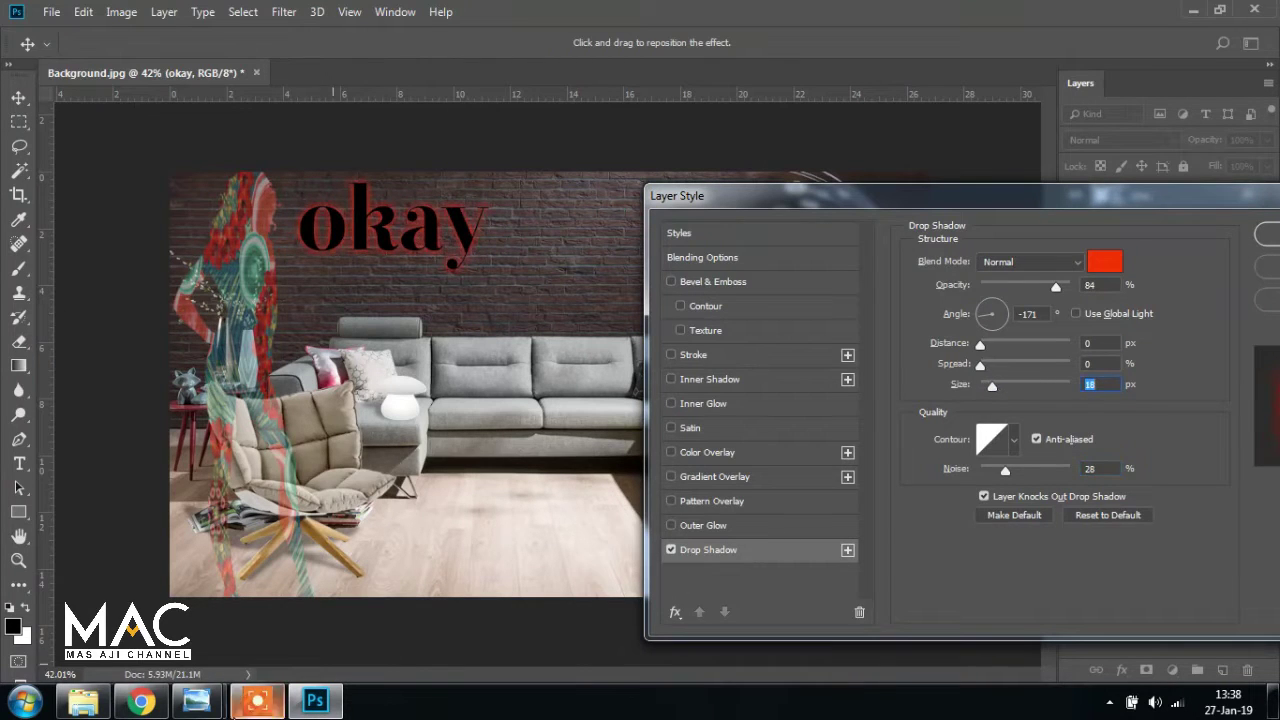
Compare the lettering's glow with the Photo Viewer reference, set the shadow's spread to 5% in Photoshop and apply the style
{"action": "mouse_move", "coordinate": [196, 700]}
{"action": "left_click", "coordinate": [120, 630]}
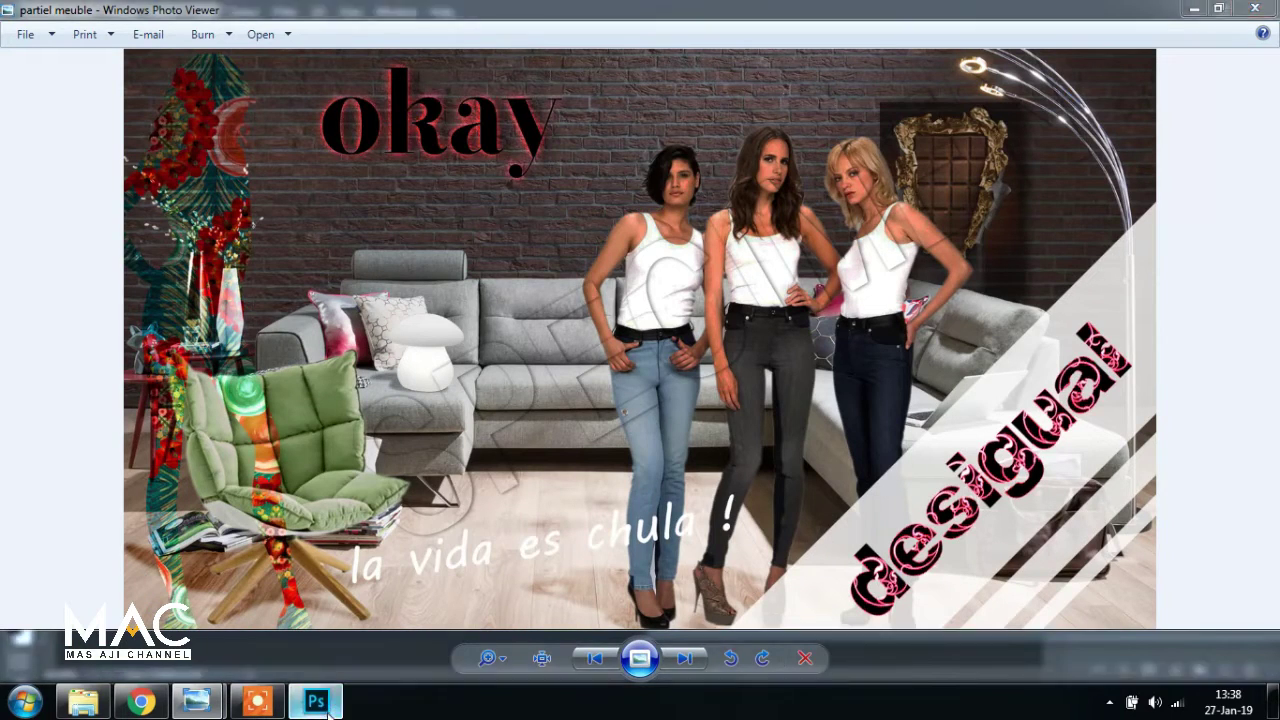
{"action": "left_click", "coordinate": [315, 700]}
{"action": "mouse_move", "coordinate": [198, 700]}
{"action": "left_click", "coordinate": [120, 605]}
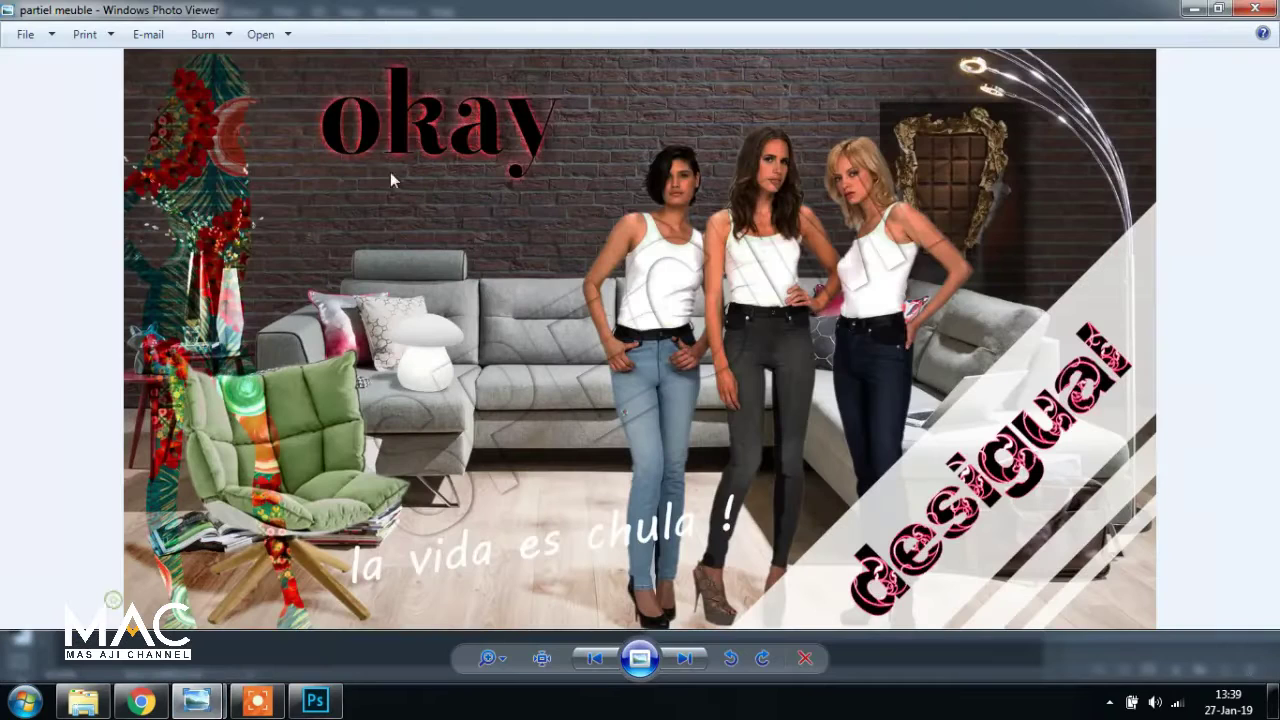
{"action": "left_click", "coordinate": [315, 700]}
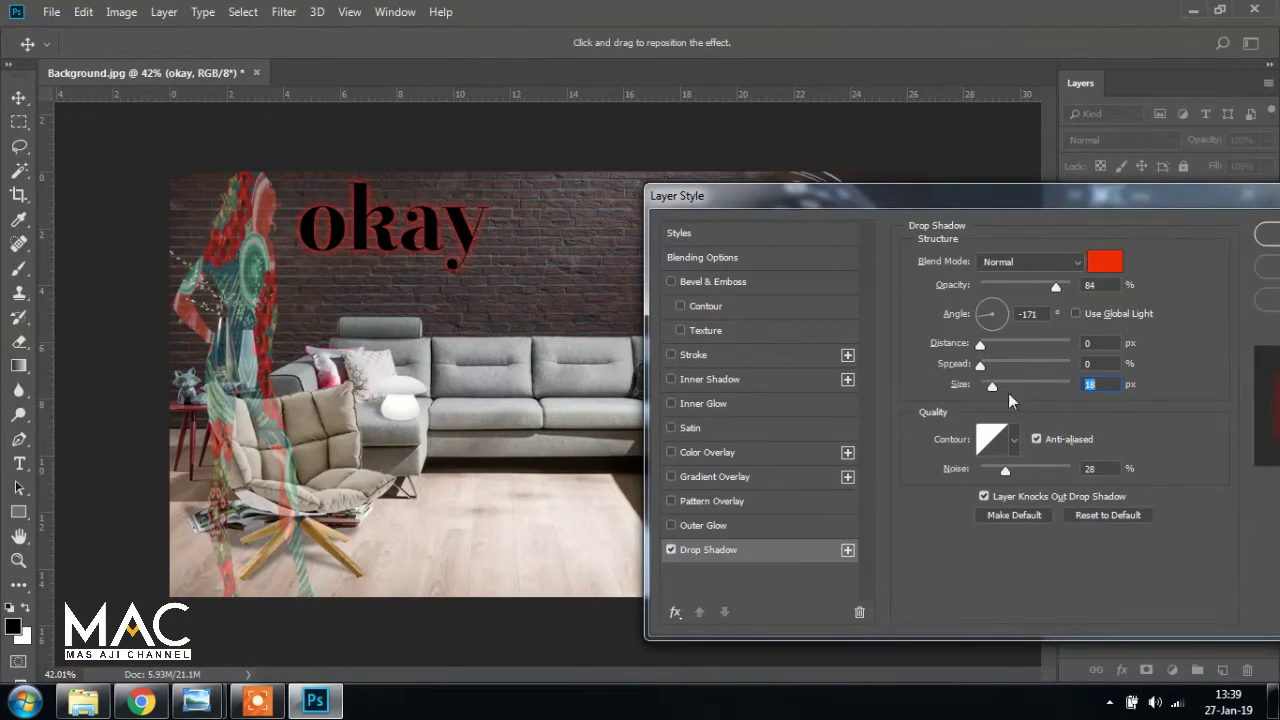
{"action": "left_click_drag", "start_coordinate": [978, 366], "coordinate": [982, 366]}
{"action": "left_click_drag", "start_coordinate": [959, 196], "coordinate": [807, 193]}
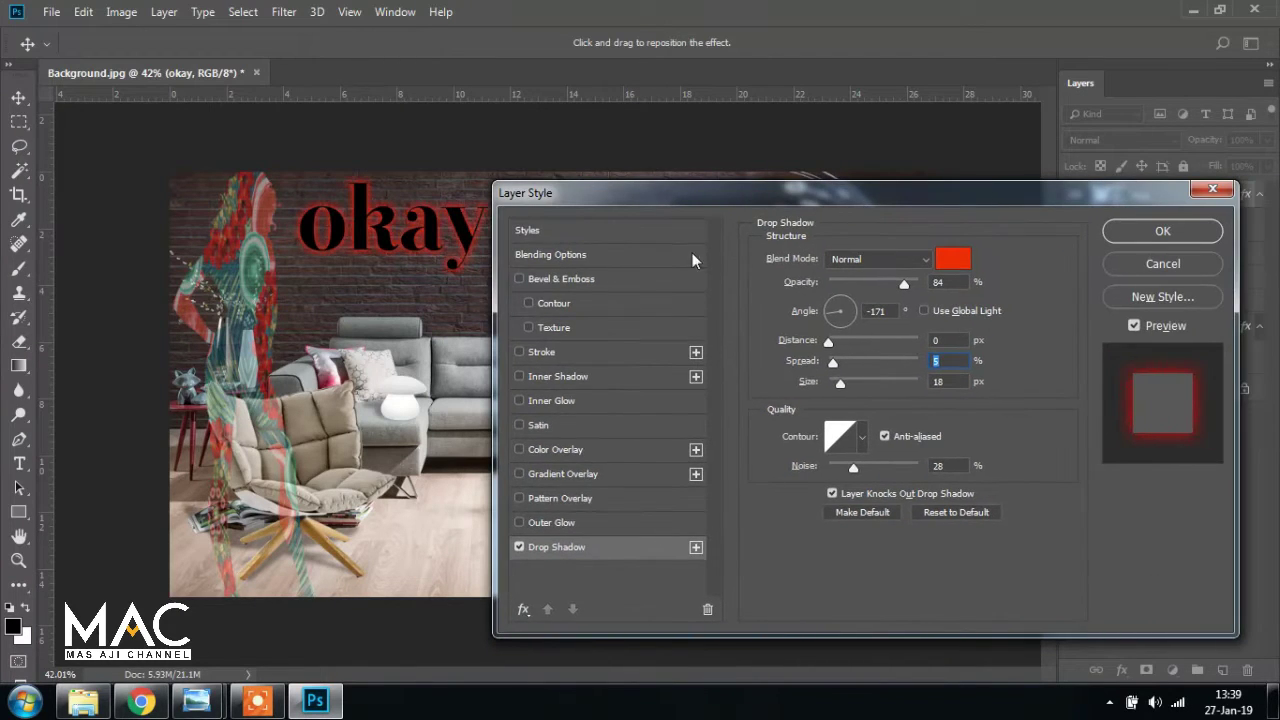
{"action": "left_click", "coordinate": [1166, 232]}
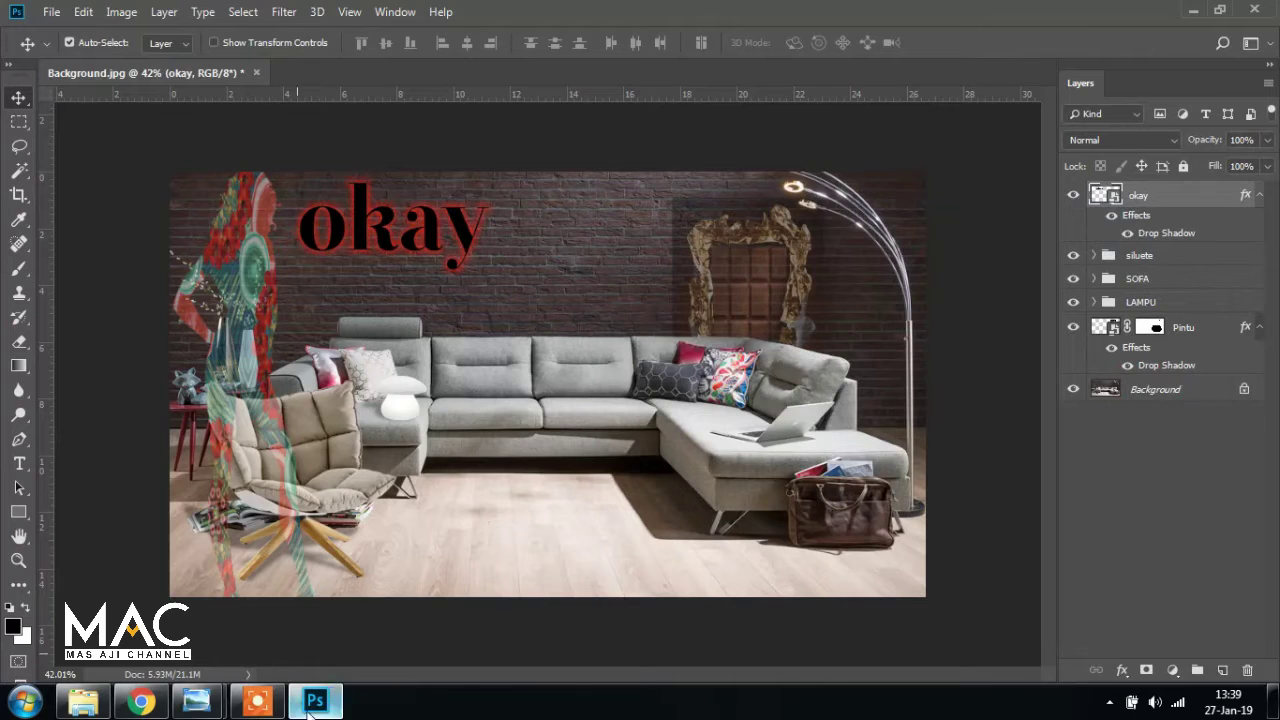
Check the models in the Photo Viewer reference and place the Model image as an embedded layer in the Photoshop composition
{"action": "mouse_move", "coordinate": [215, 710]}
{"action": "left_click", "coordinate": [120, 606]}
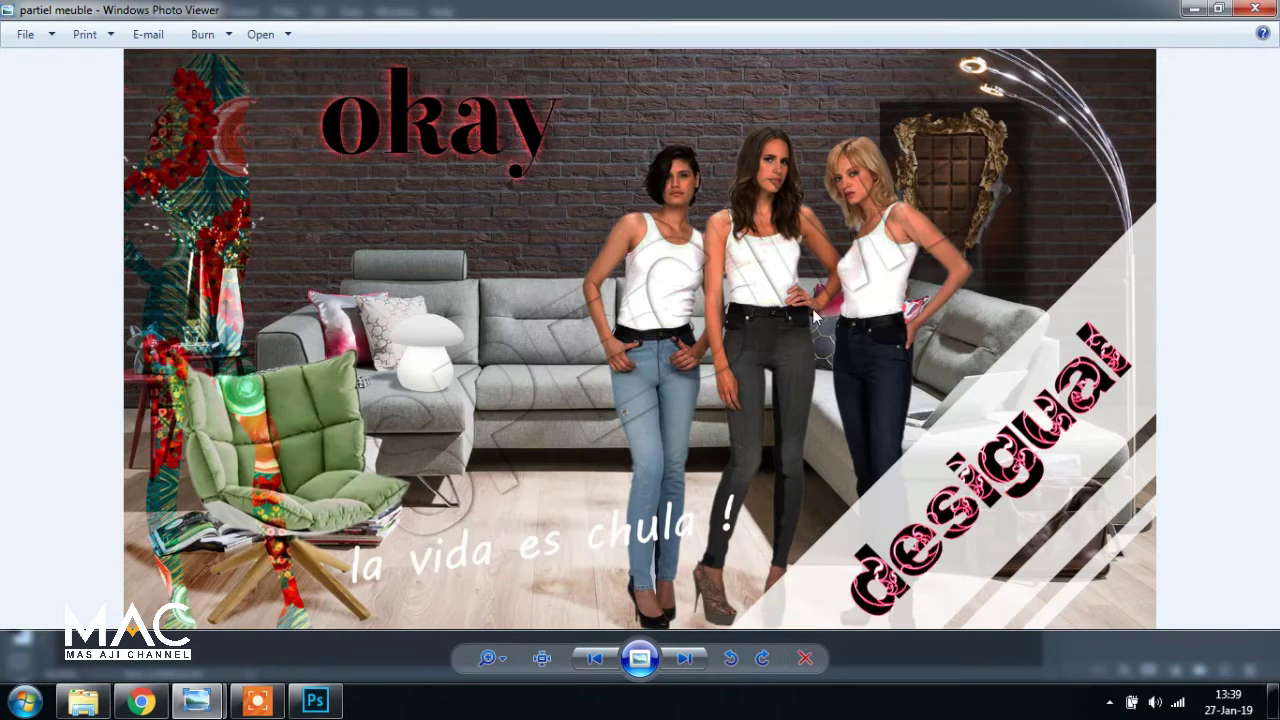
{"action": "left_click", "coordinate": [315, 700]}
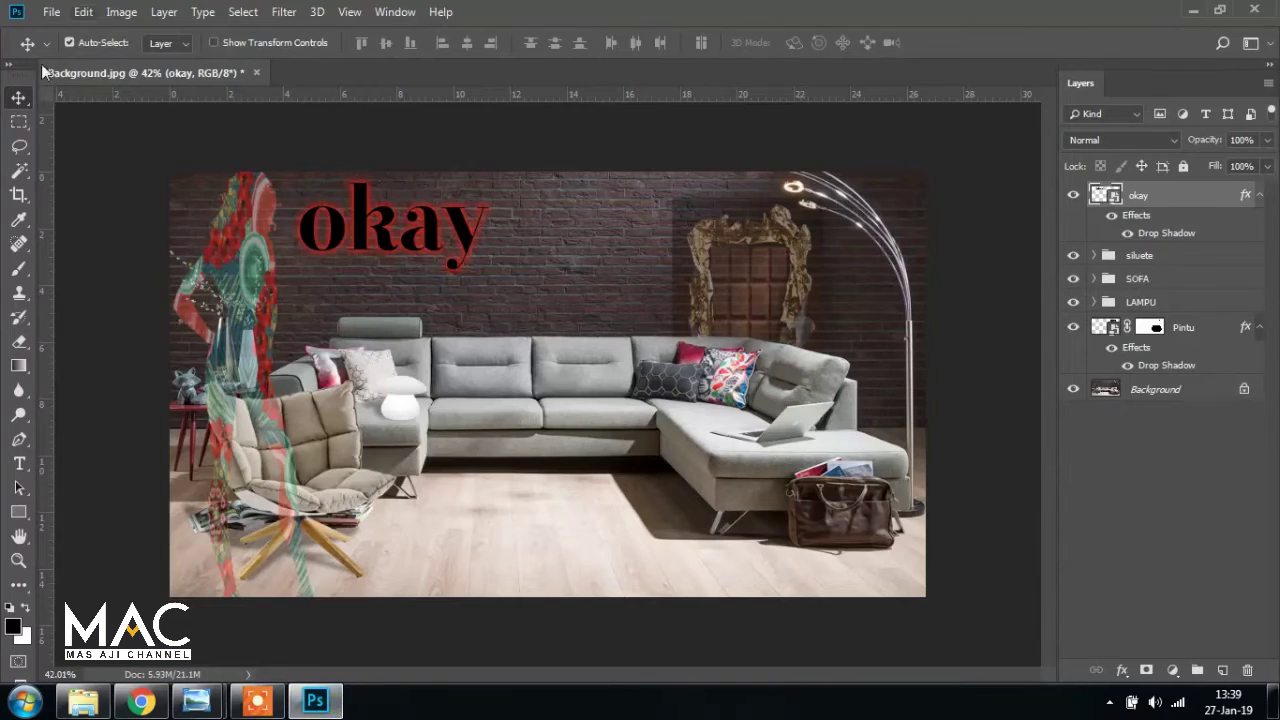
{"action": "left_click", "coordinate": [51, 12]}
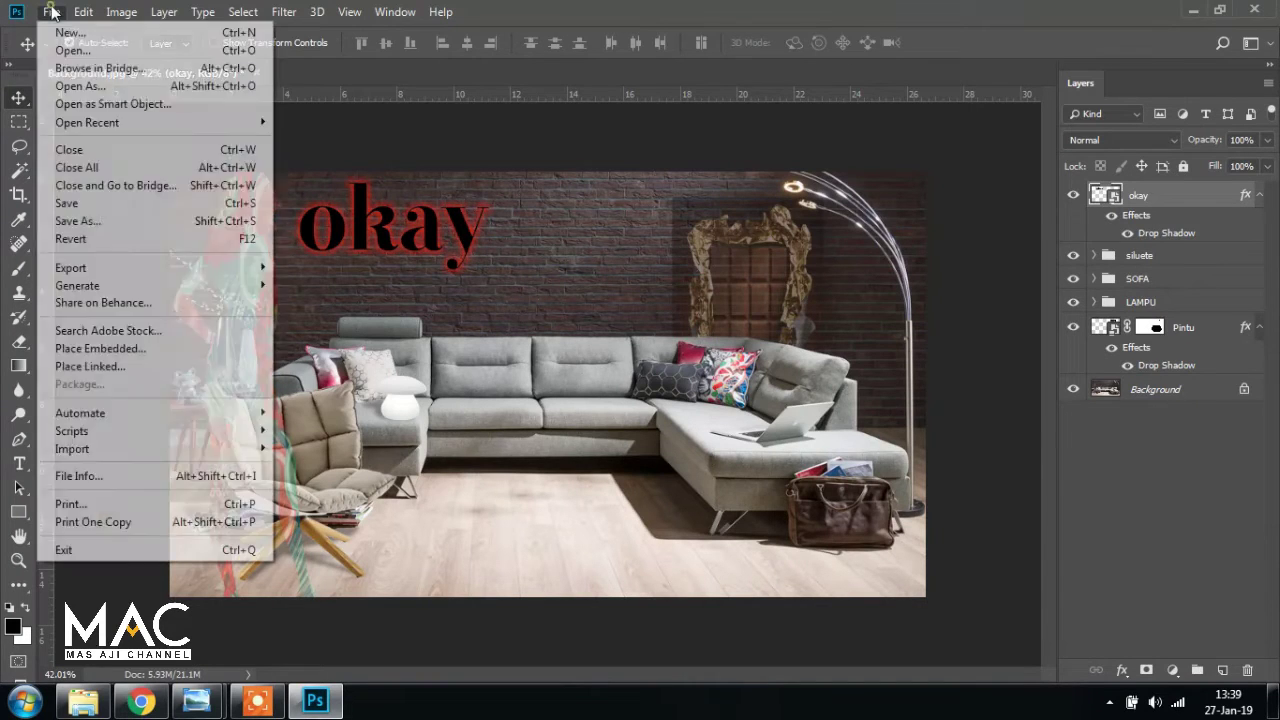
{"action": "left_click", "coordinate": [143, 336]}
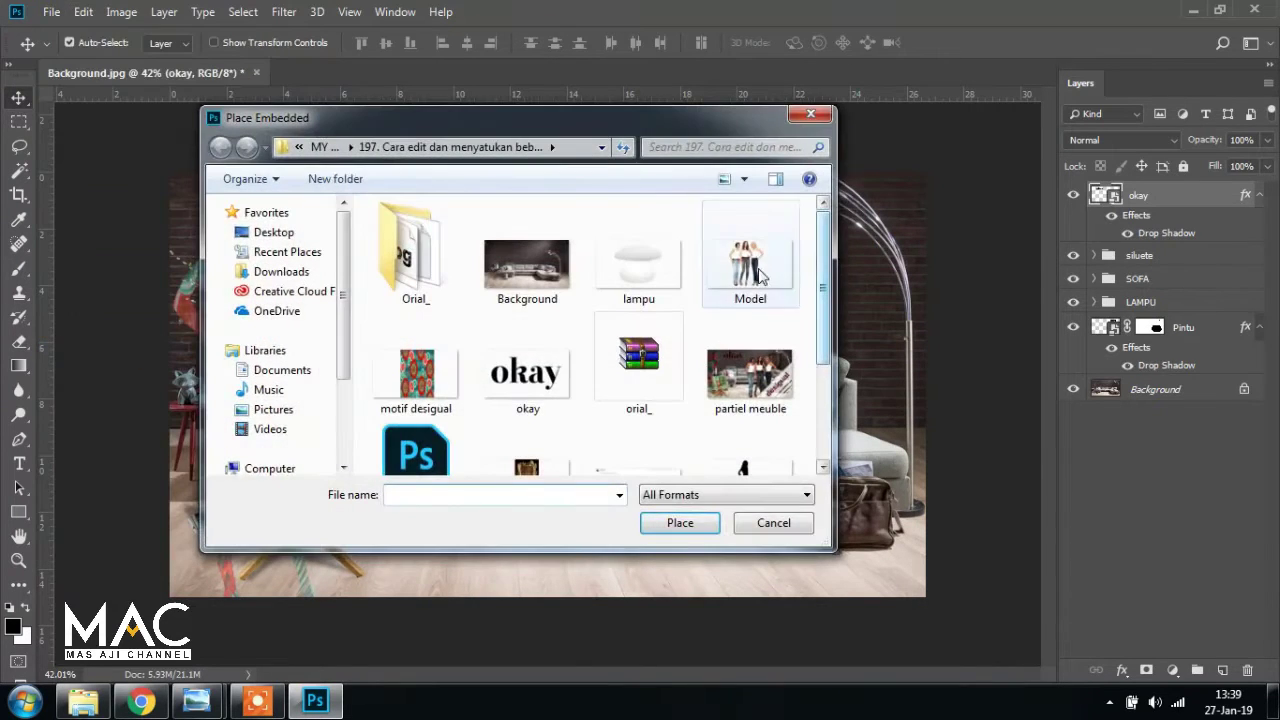
{"action": "left_click", "coordinate": [748, 262]}
{"action": "left_click", "coordinate": [680, 523]}
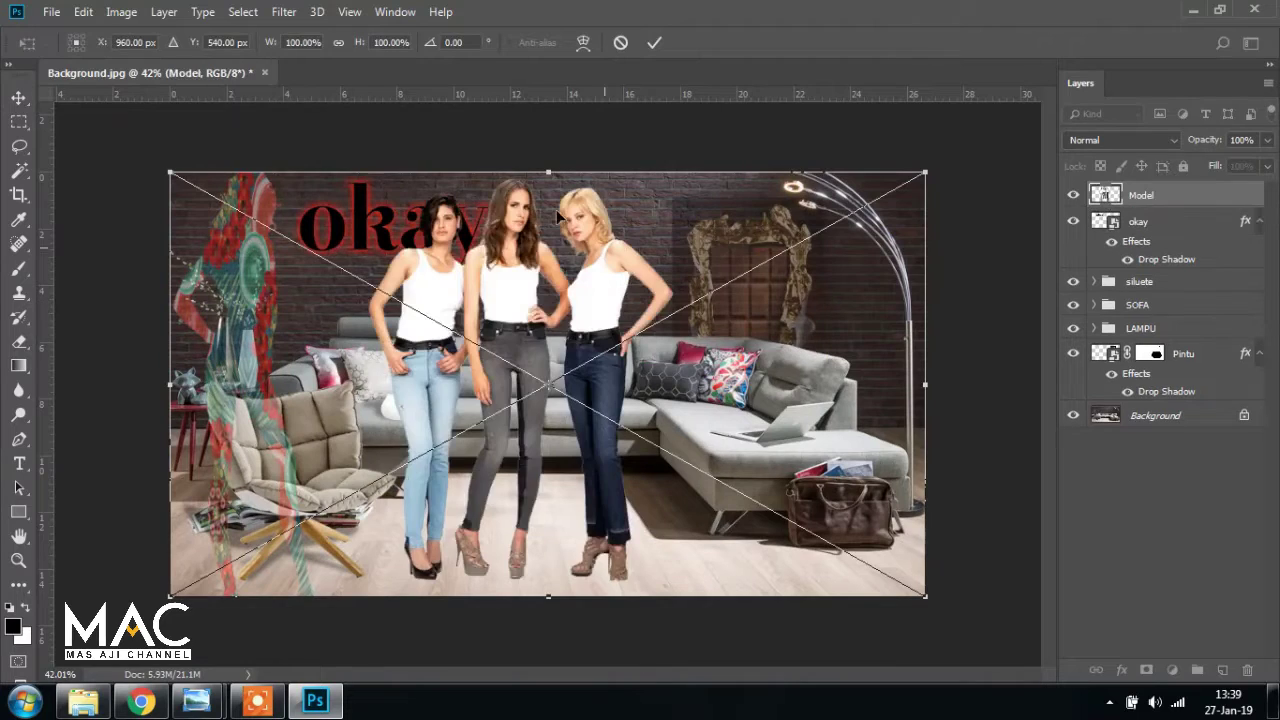
{"action": "key", "text": "Return"}
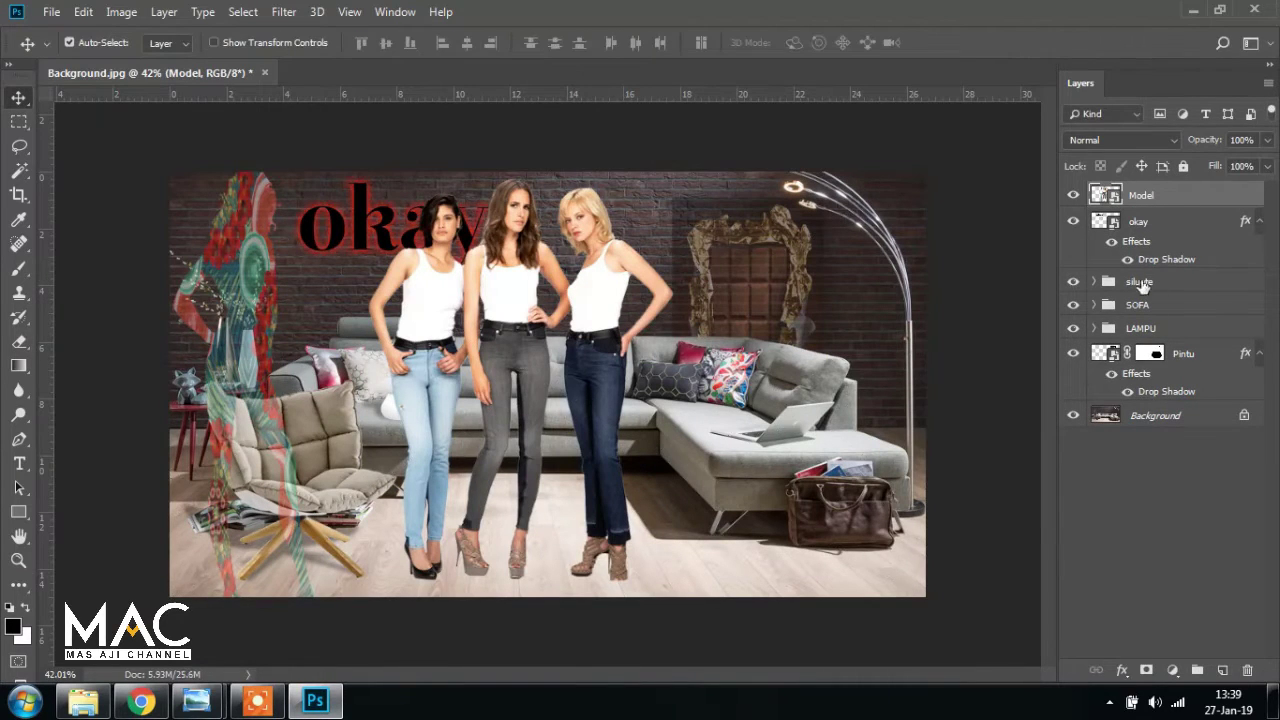
Rasterize the Model layer and convert it back to a smart object
{"action": "right_click", "coordinate": [1146, 199]}
{"action": "left_click", "coordinate": [1000, 317]}
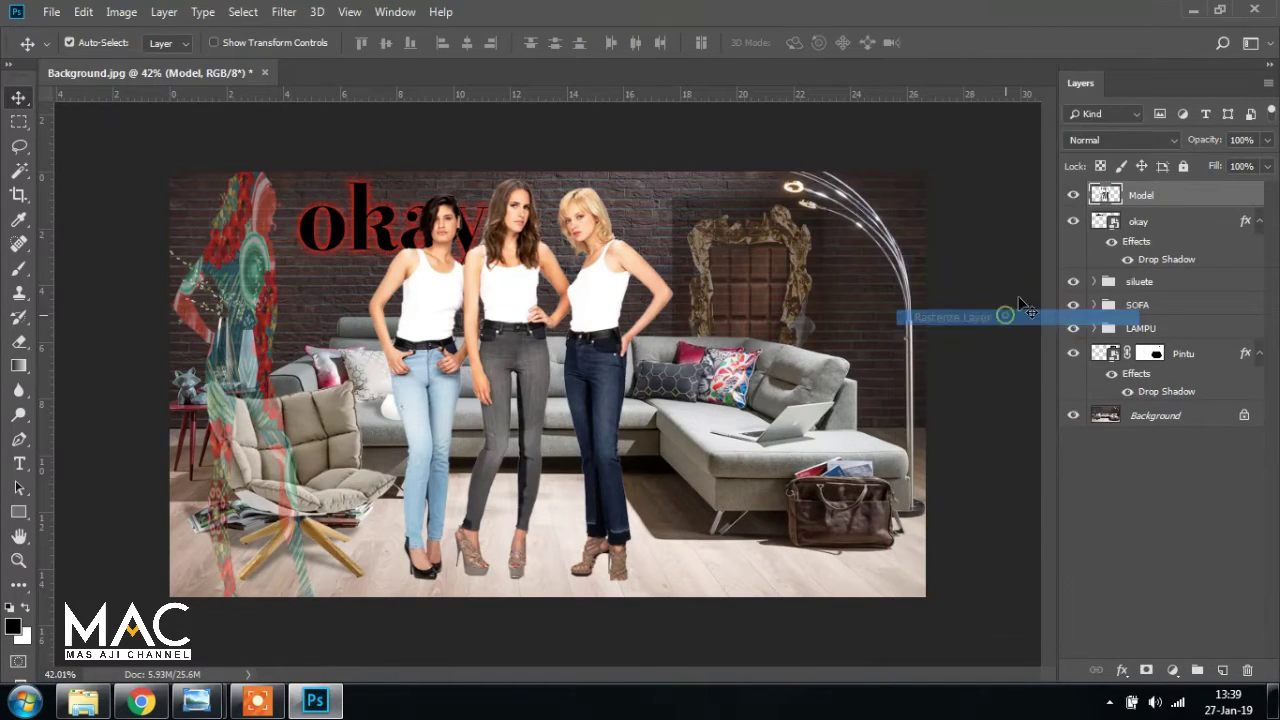
{"action": "right_click", "coordinate": [1155, 196]}
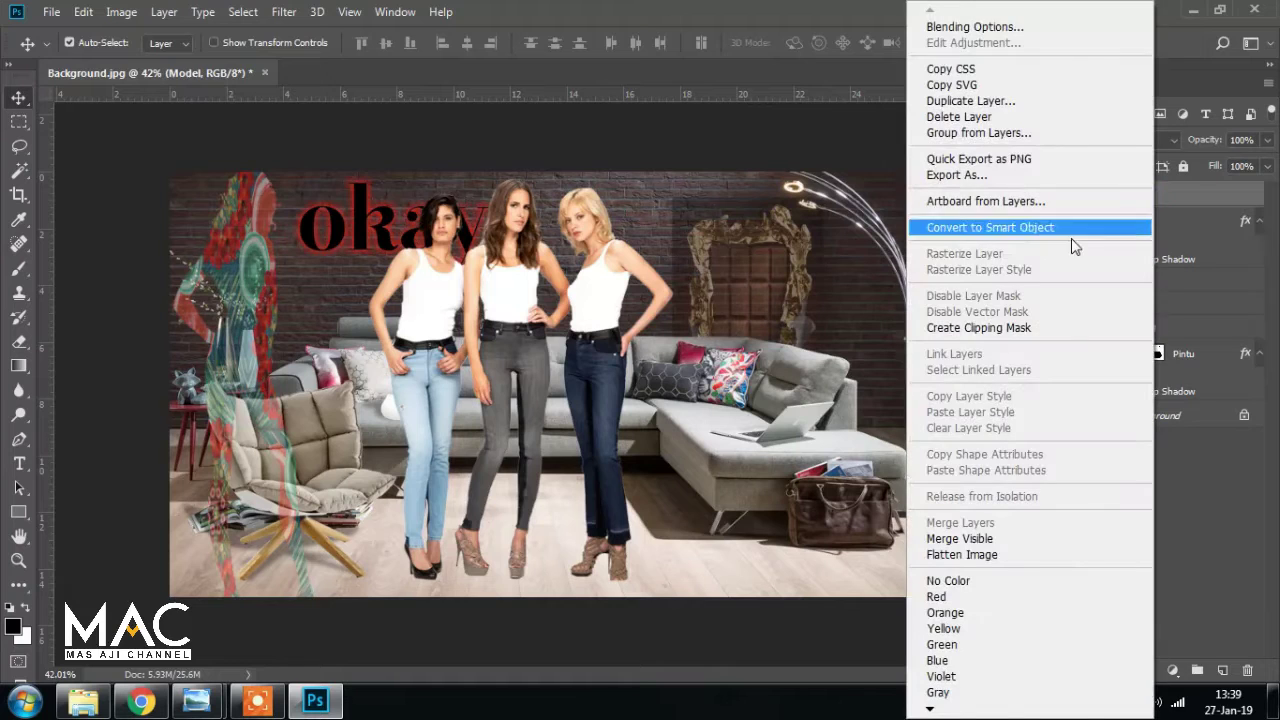
{"action": "left_click", "coordinate": [1053, 228]}
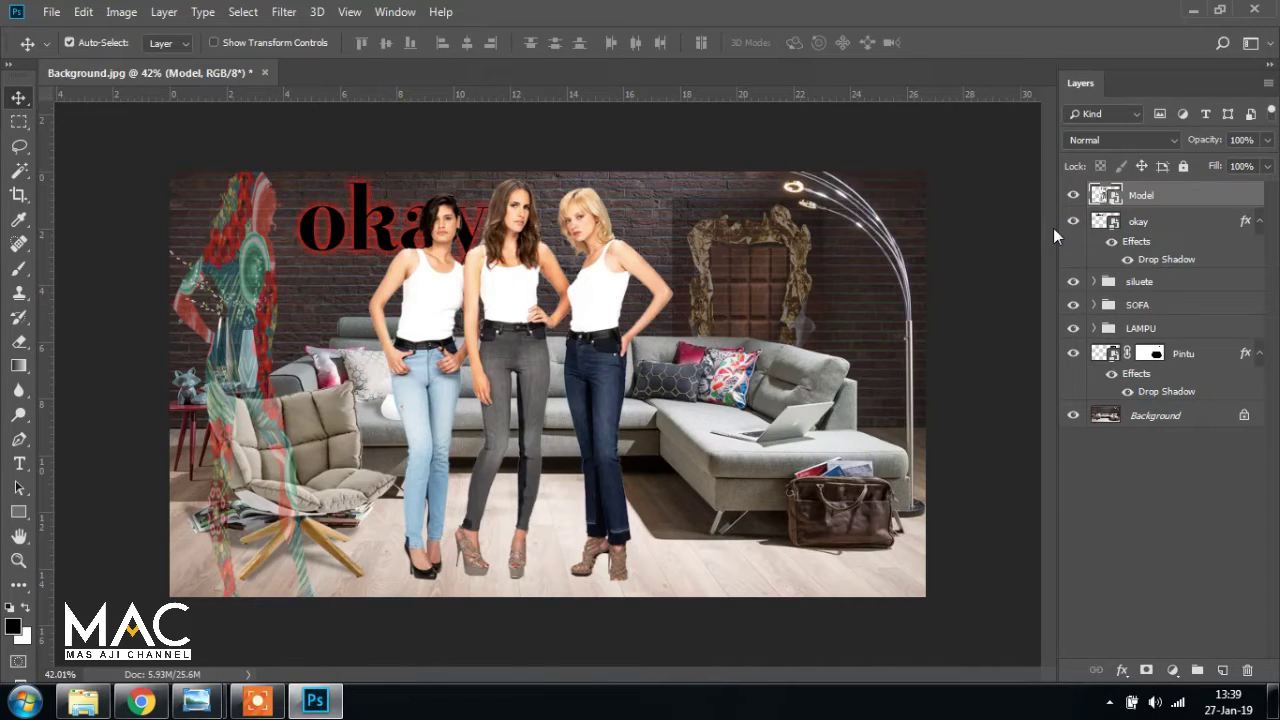
Check the models' placement in the reference, scale the Model layer to about 88% and move it right in front of the sofa
{"action": "key", "text": "ctrl+t"}
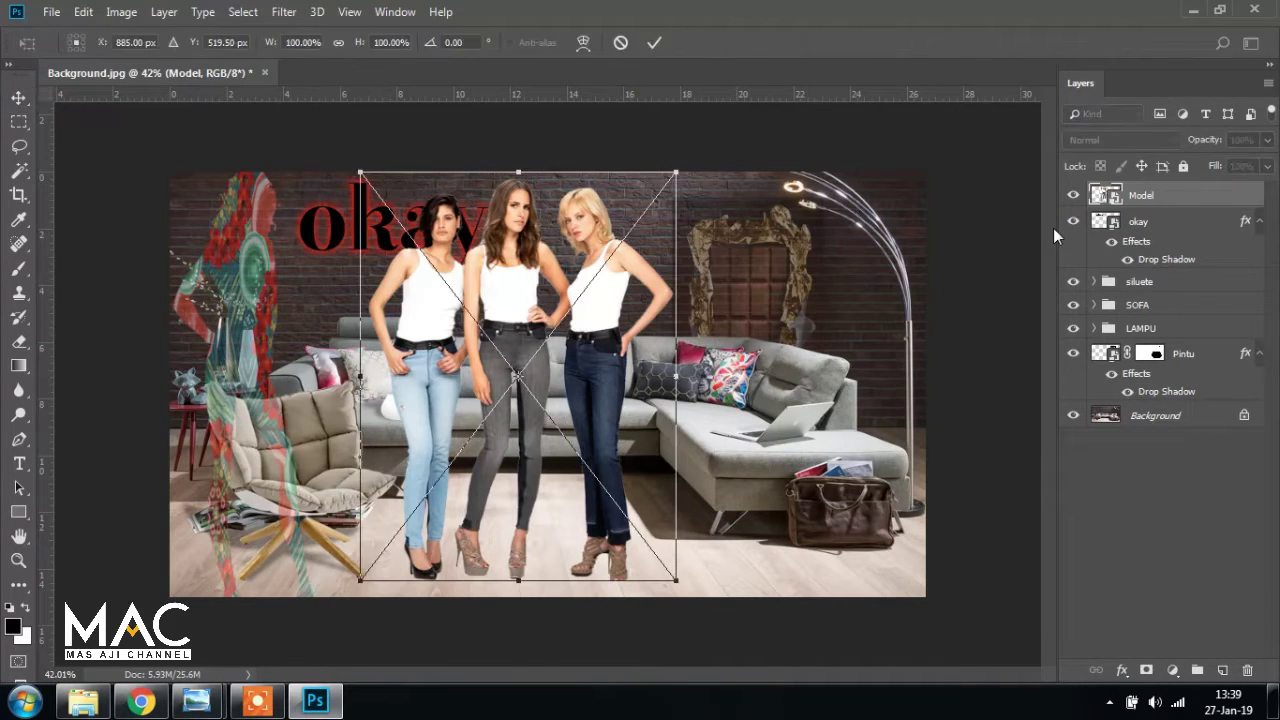
{"action": "mouse_move", "coordinate": [196, 700]}
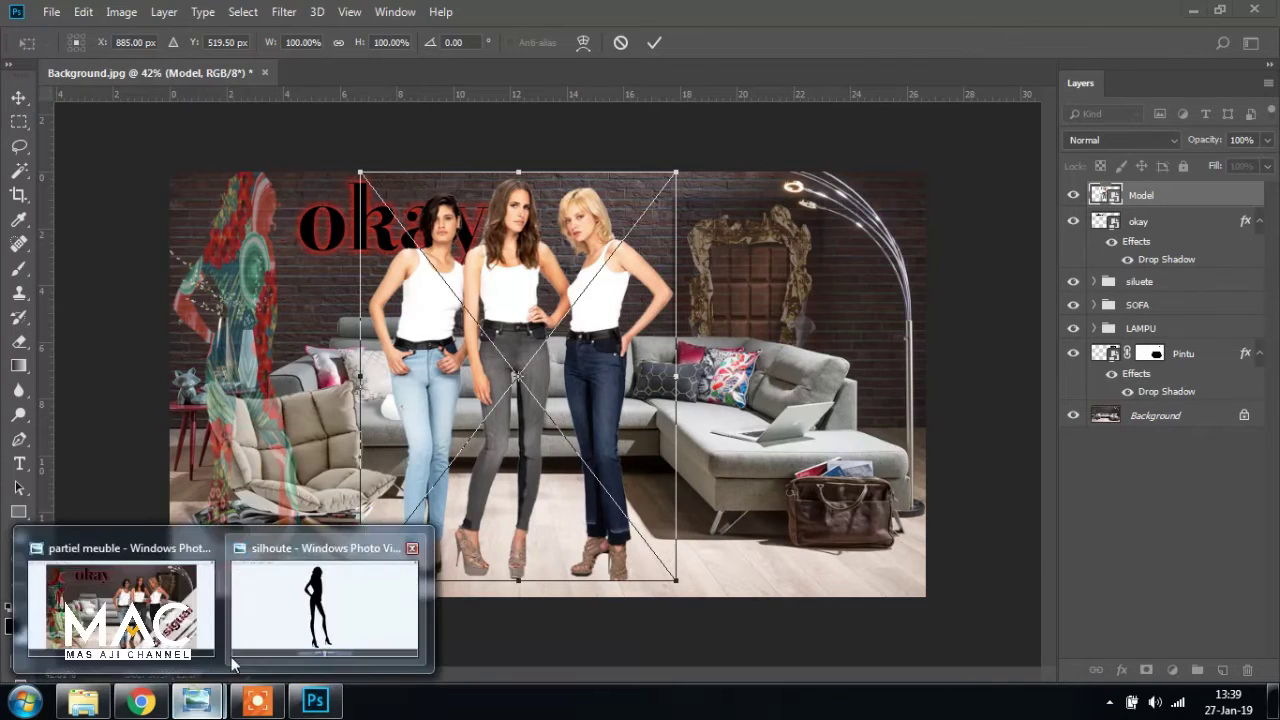
{"action": "left_click", "coordinate": [170, 626]}
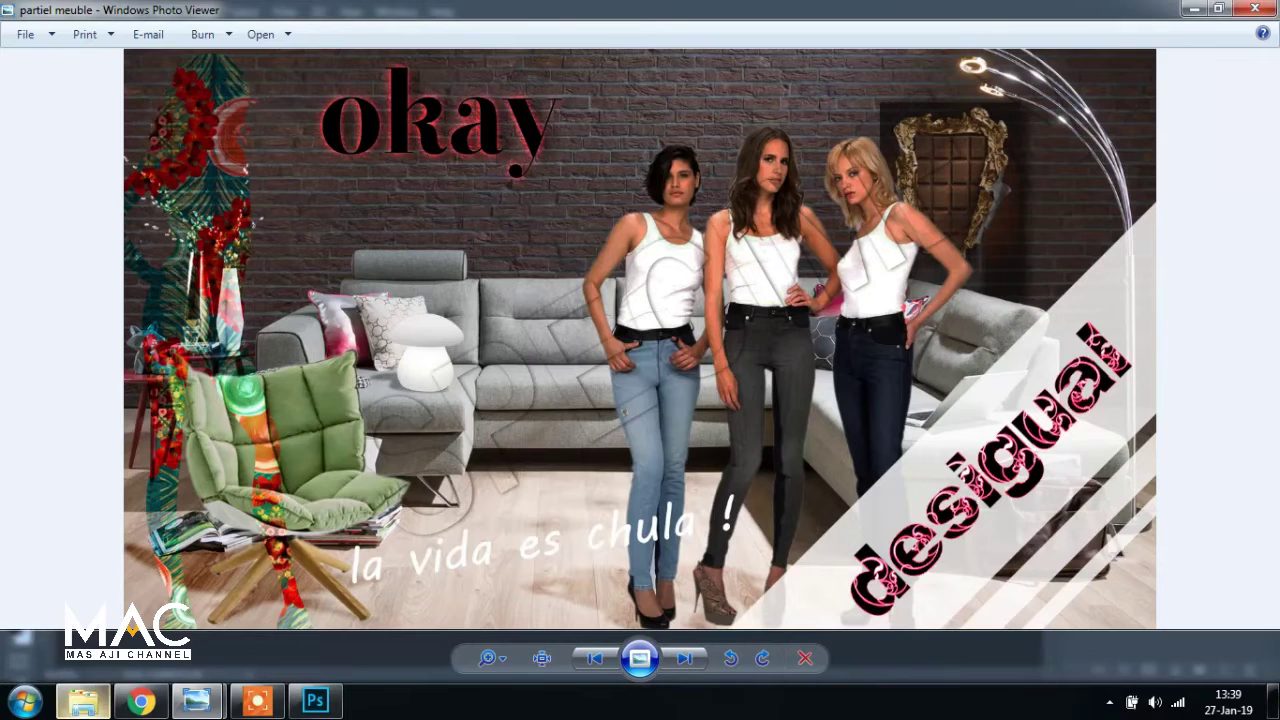
{"action": "left_click", "coordinate": [315, 700]}
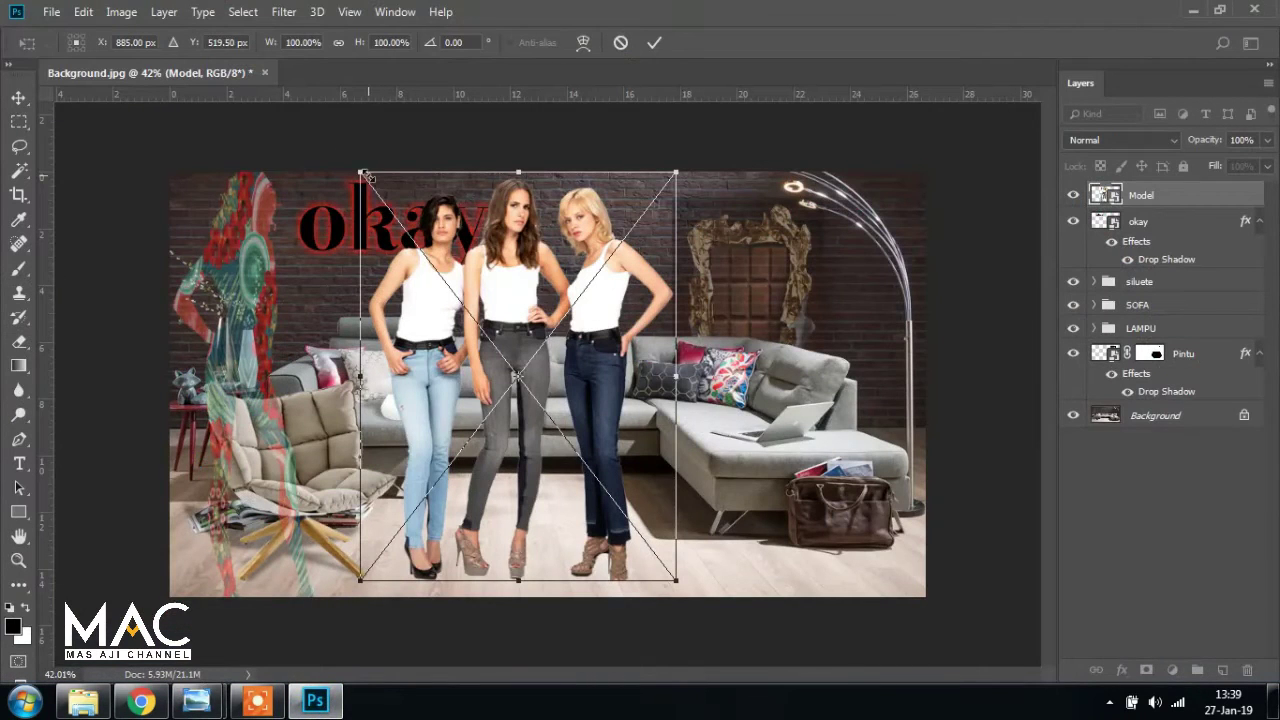
{"action": "left_click_drag", "start_coordinate": [367, 176], "coordinate": [417, 240]}
{"action": "left_click_drag", "start_coordinate": [629, 323], "coordinate": [677, 329]}
{"action": "left_click_drag", "start_coordinate": [746, 243], "coordinate": [760, 223]}
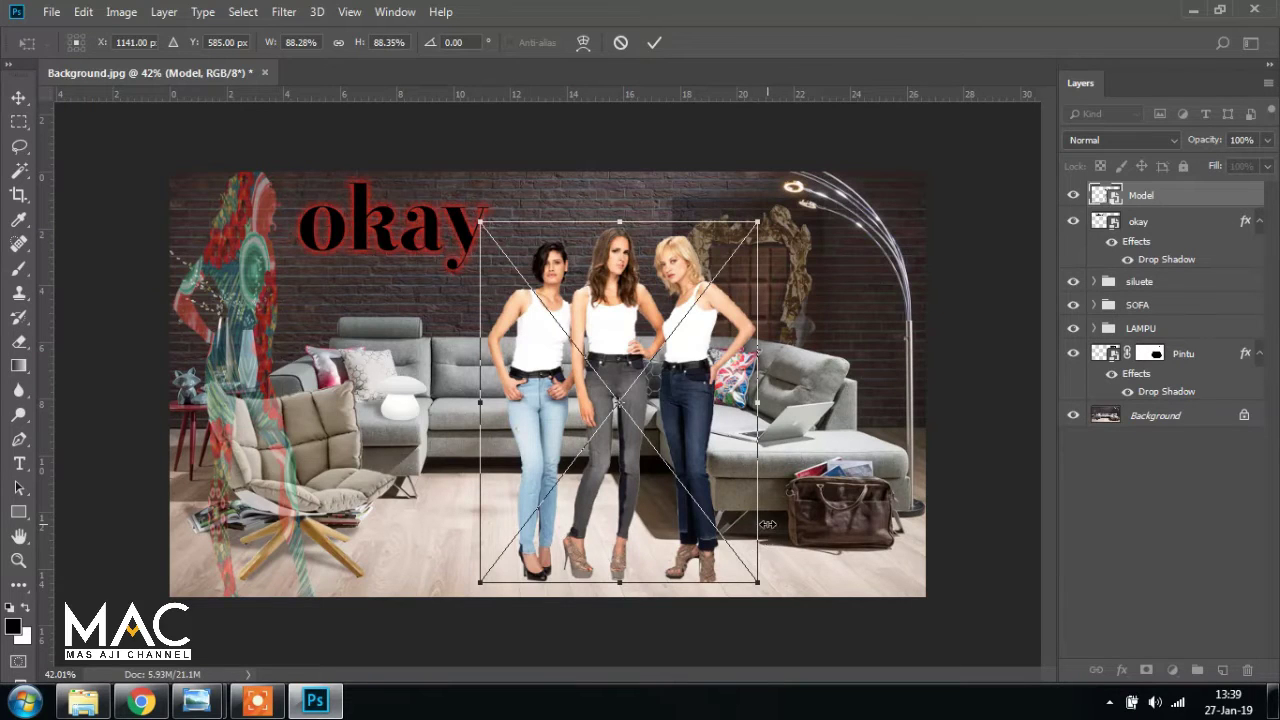
{"action": "key", "text": "Return"}
Nudge the Model layer about 26 px right and 8 px down
{"action": "key", "text": "Right"}
{"action": "key", "text": "Right"}
{"action": "key", "text": "Right"}
{"action": "key", "text": "Right"}
{"action": "key", "text": "Right"}
{"action": "key", "text": "Right"}
{"action": "key", "text": "Right"}
{"action": "key", "text": "Right"}
{"action": "key", "text": "Right"}
{"action": "key", "text": "Right"}
{"action": "key", "text": "Right"}
{"action": "key", "text": "Right"}
{"action": "key", "text": "Right"}
{"action": "key", "text": "Right"}
{"action": "key", "text": "Right"}
{"action": "key", "text": "Right"}
{"action": "key", "text": "Right"}
{"action": "key", "text": "Right"}
{"action": "key", "text": "Right"}
{"action": "key", "text": "Right"}
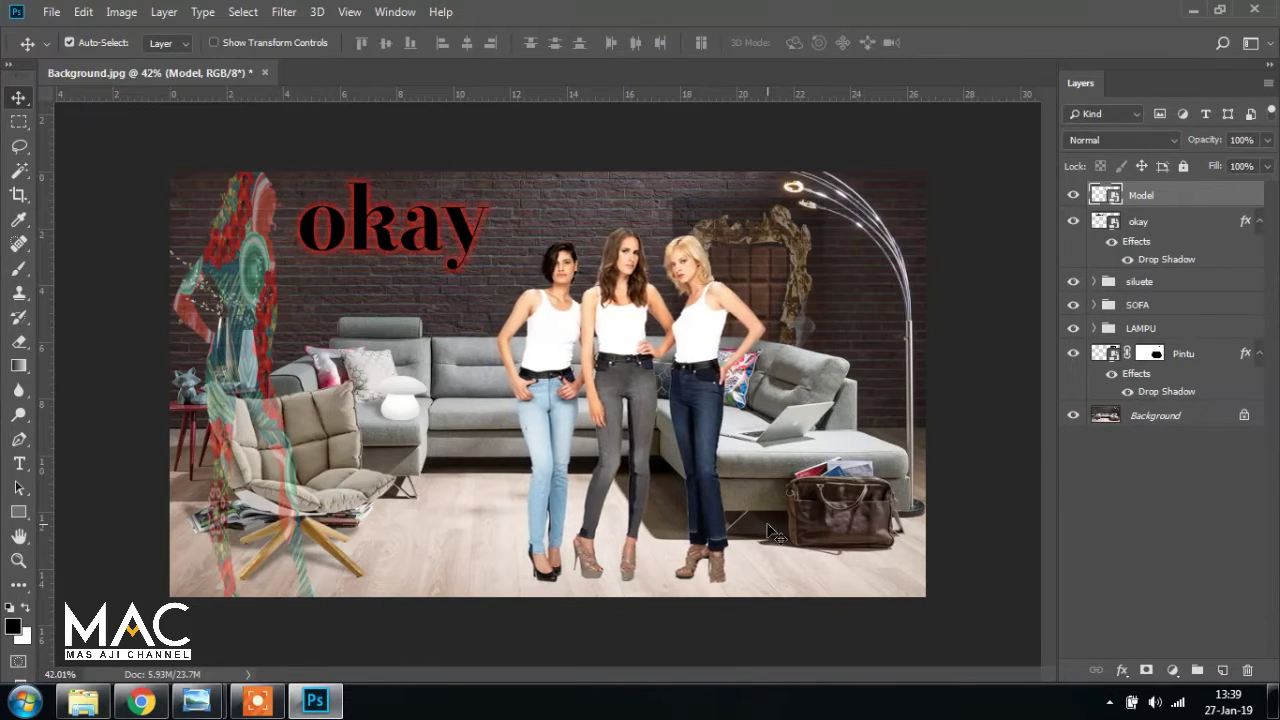
{"action": "key", "text": "Down"}
{"action": "key", "text": "Down"}
{"action": "key", "text": "Down"}
{"action": "key", "text": "Down"}
{"action": "key", "text": "Down"}
{"action": "key", "text": "Down"}
{"action": "key", "text": "Down"}
{"action": "key", "text": "Down"}
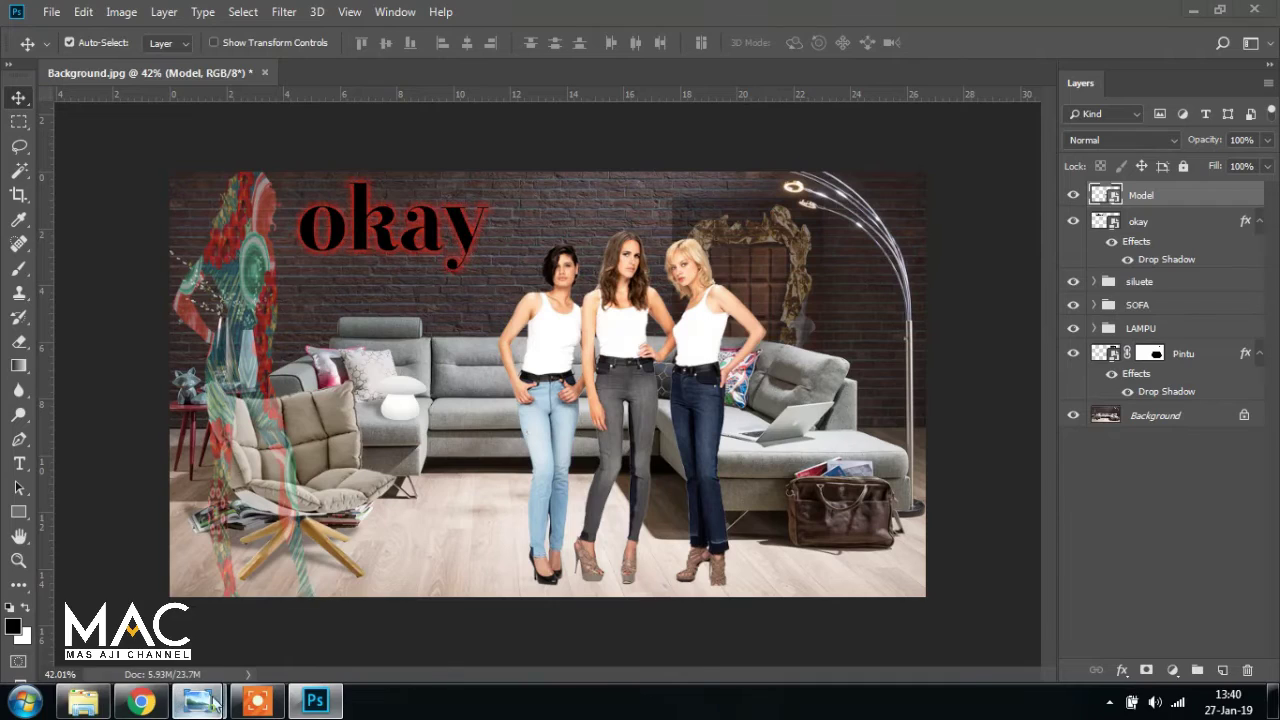
Compare the models with the reference image and scale the Model layer up slightly
{"action": "mouse_move", "coordinate": [213, 703]}
{"action": "left_click", "coordinate": [120, 610]}
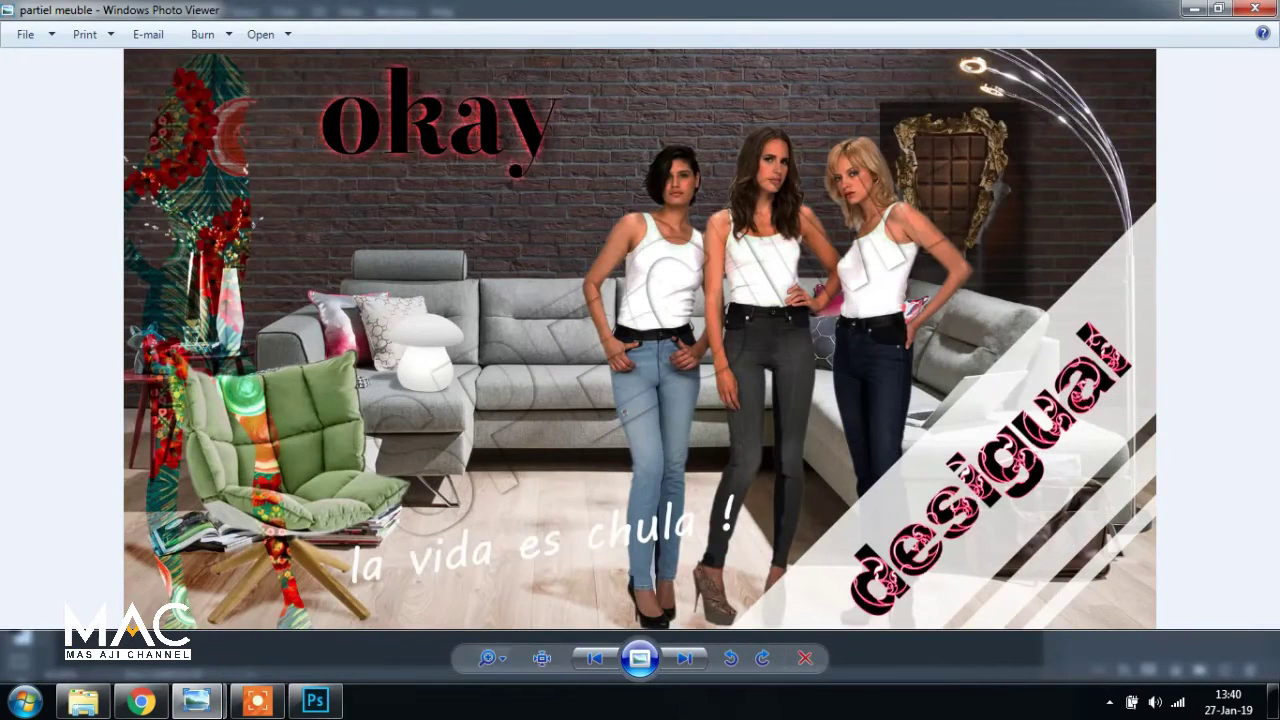
{"action": "left_click", "coordinate": [315, 701]}
{"action": "key", "text": "ctrl+t"}
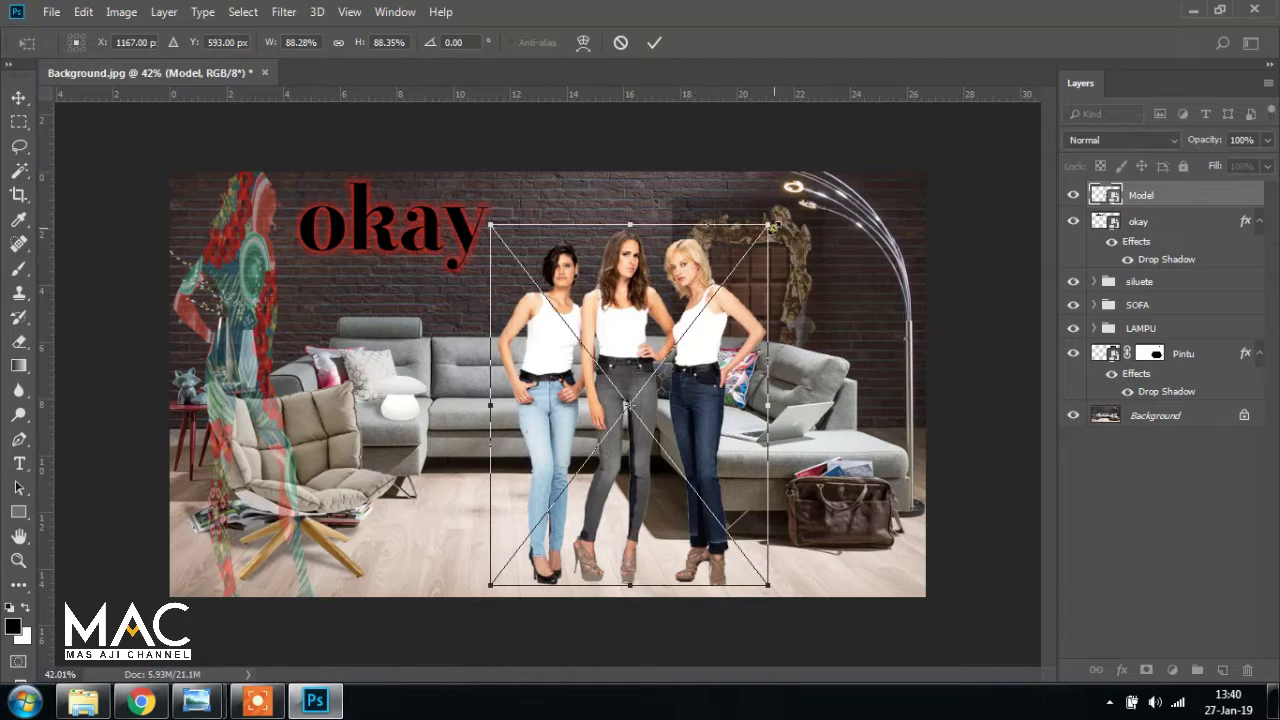
{"action": "left_click_drag", "start_coordinate": [772, 227], "coordinate": [785, 218]}
{"action": "key", "text": "Return"}
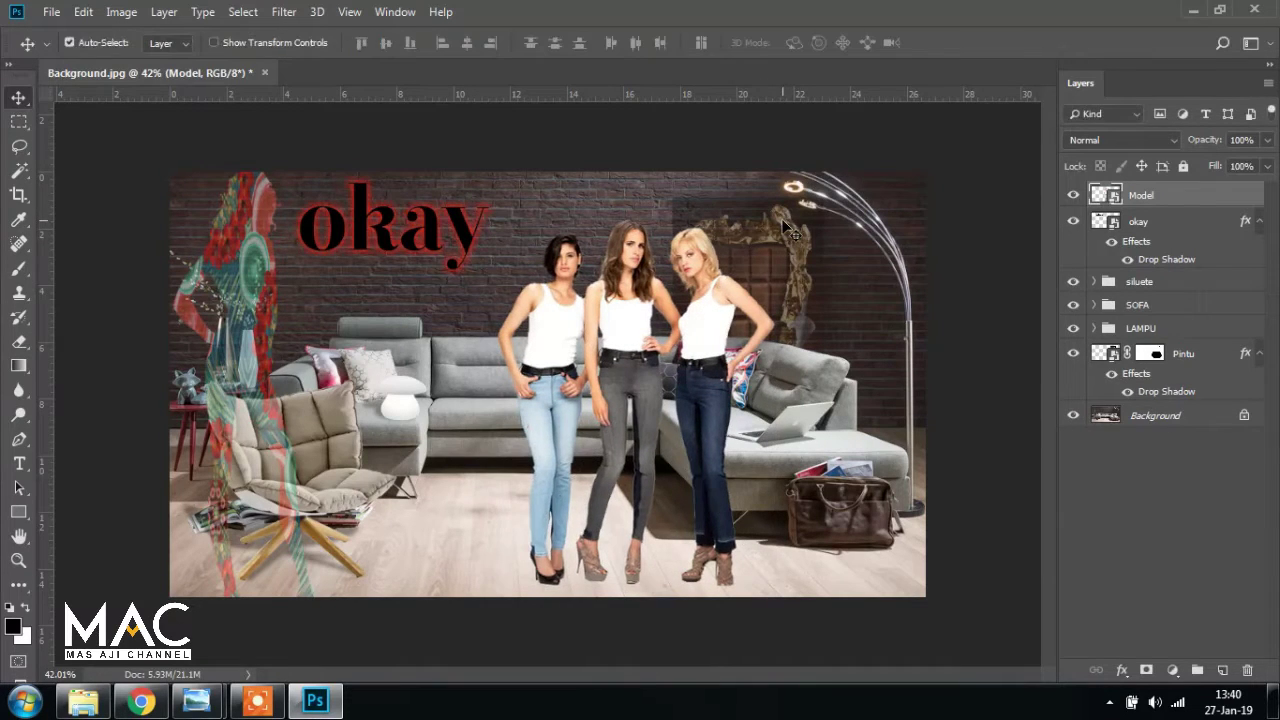
Move the Model layer slightly right and down, and compare its position with the reference image
{"action": "left_click_drag", "start_coordinate": [612, 348], "coordinate": [622, 355]}
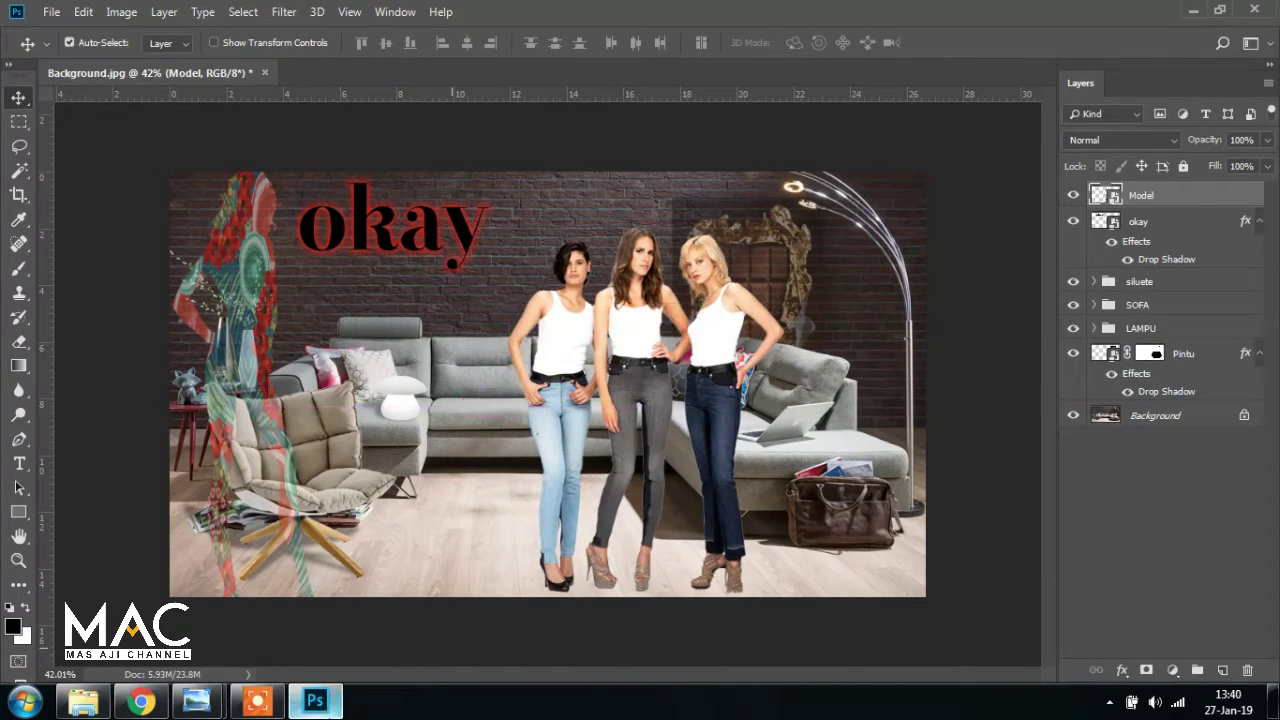
{"action": "mouse_move", "coordinate": [196, 700]}
{"action": "left_click", "coordinate": [115, 612]}
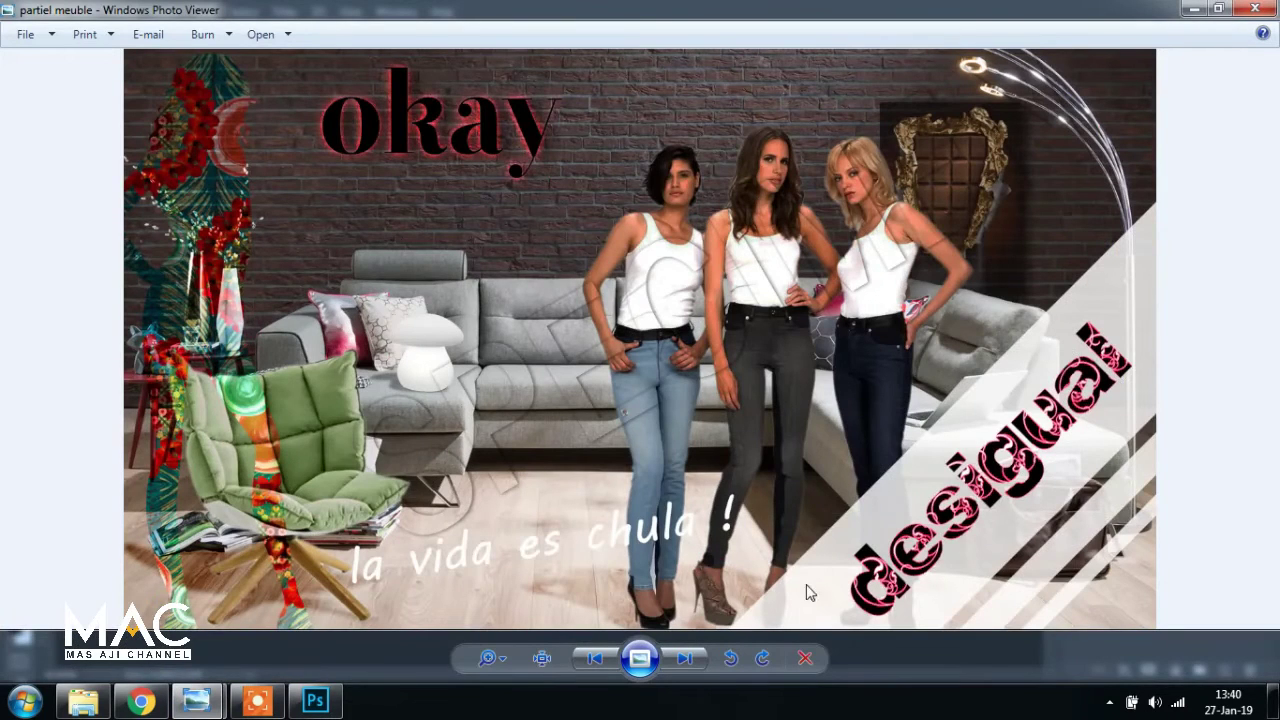
{"action": "left_click", "coordinate": [315, 700]}
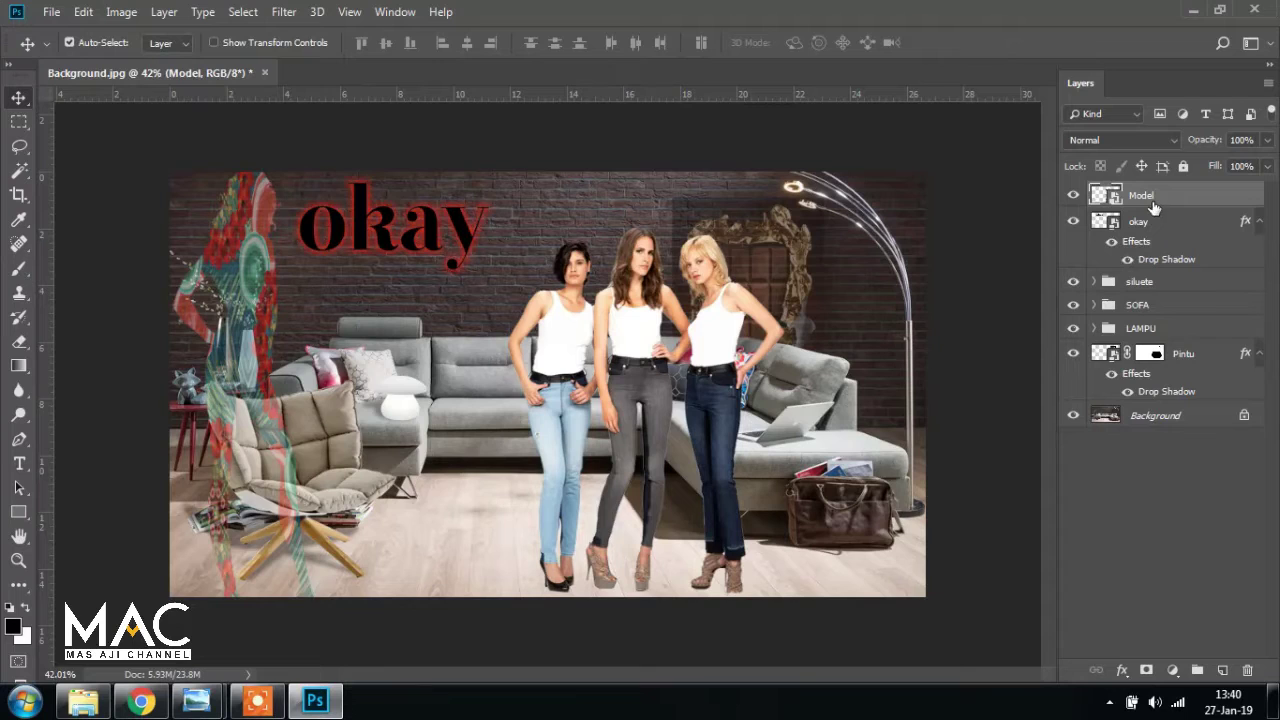
Duplicate the Model layer, rename the copy BAYANGAN MODEL and place it below the Model layer
{"action": "key", "text": "ctrl+j"}
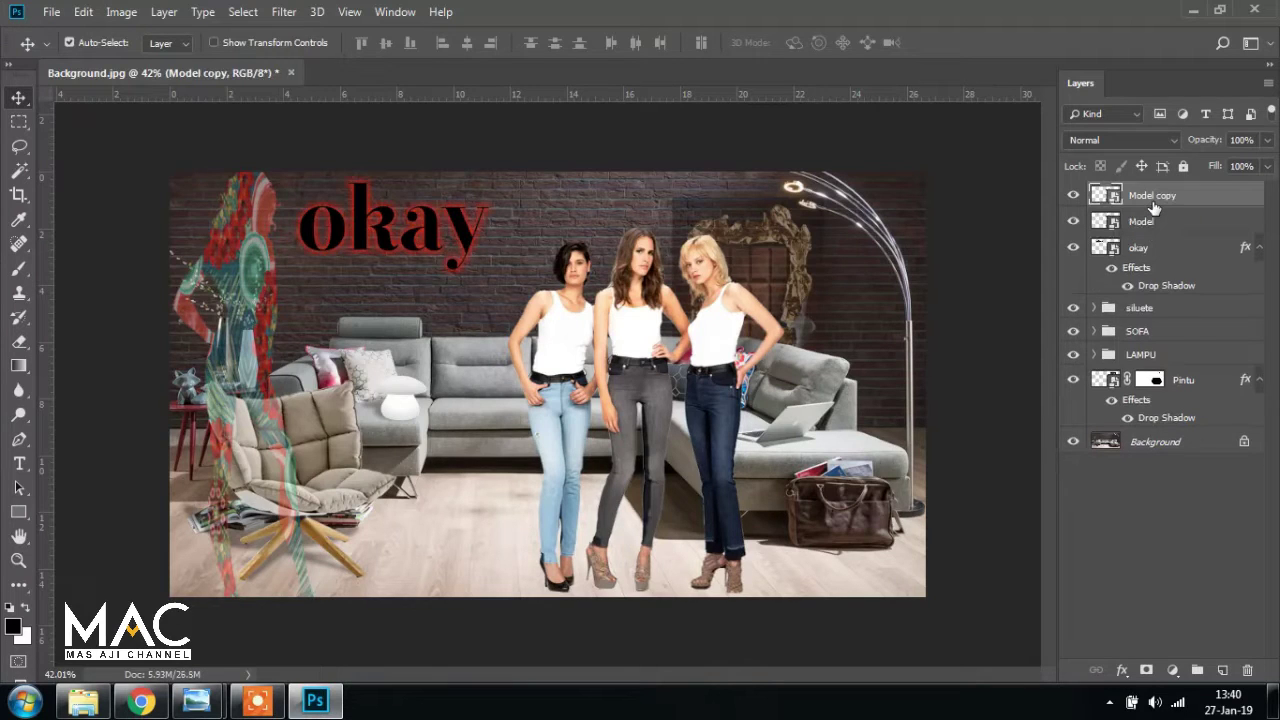
{"action": "double_click", "coordinate": [1150, 199]}
{"action": "type", "text": "m"}
{"action": "key", "text": "Return"}
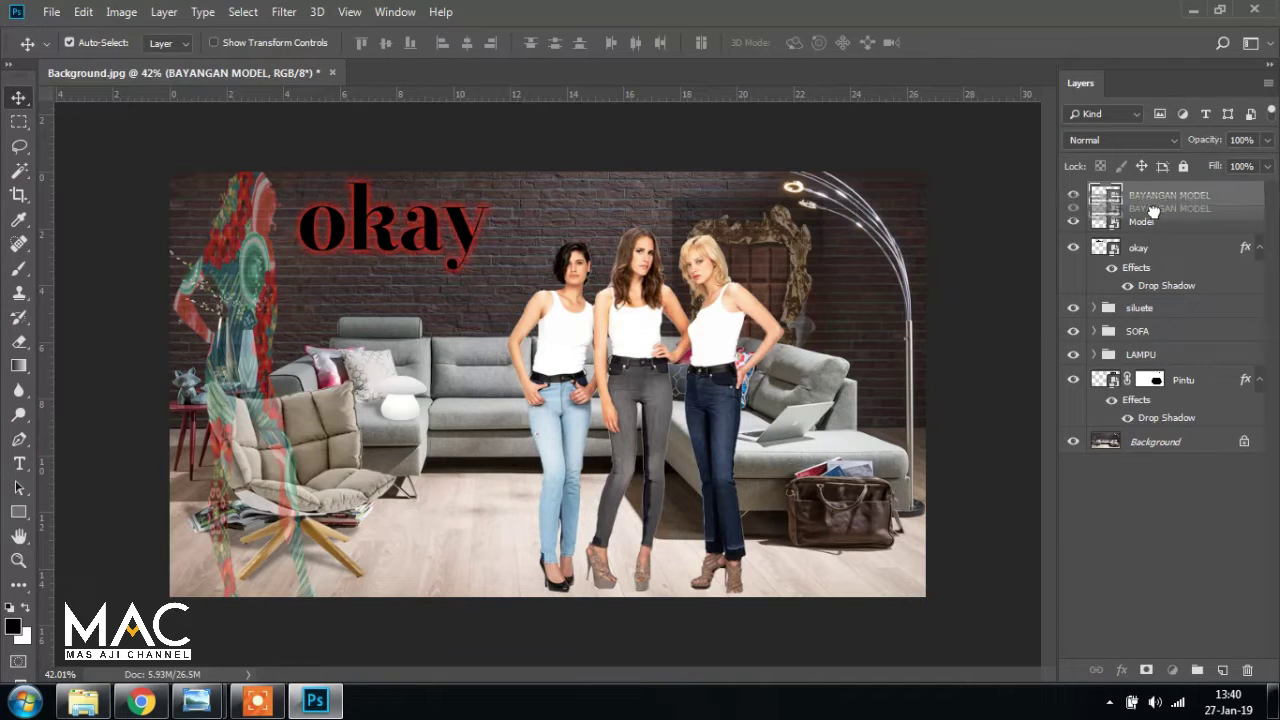
{"action": "left_click_drag", "start_coordinate": [1166, 205], "coordinate": [1168, 240]}
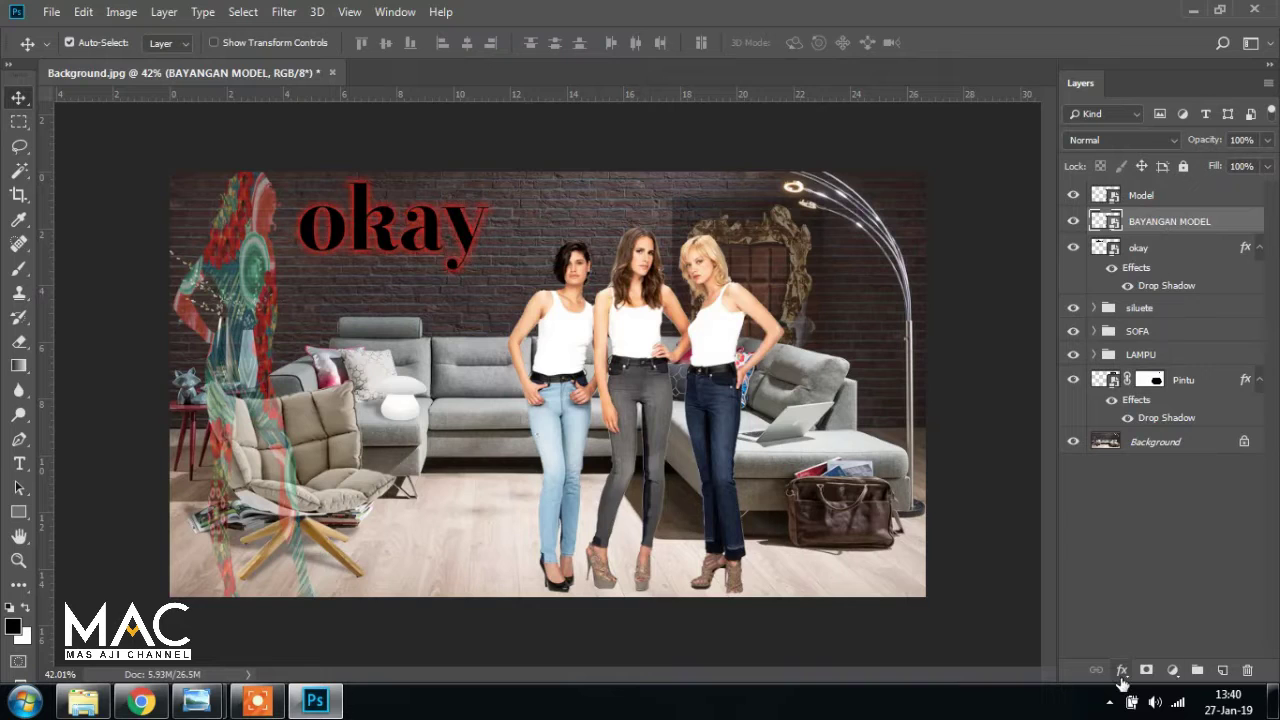
Apply a black Color Overlay with Normal blend mode and 100% opacity to the BAYANGAN MODEL layer
{"action": "left_click", "coordinate": [1123, 677]}
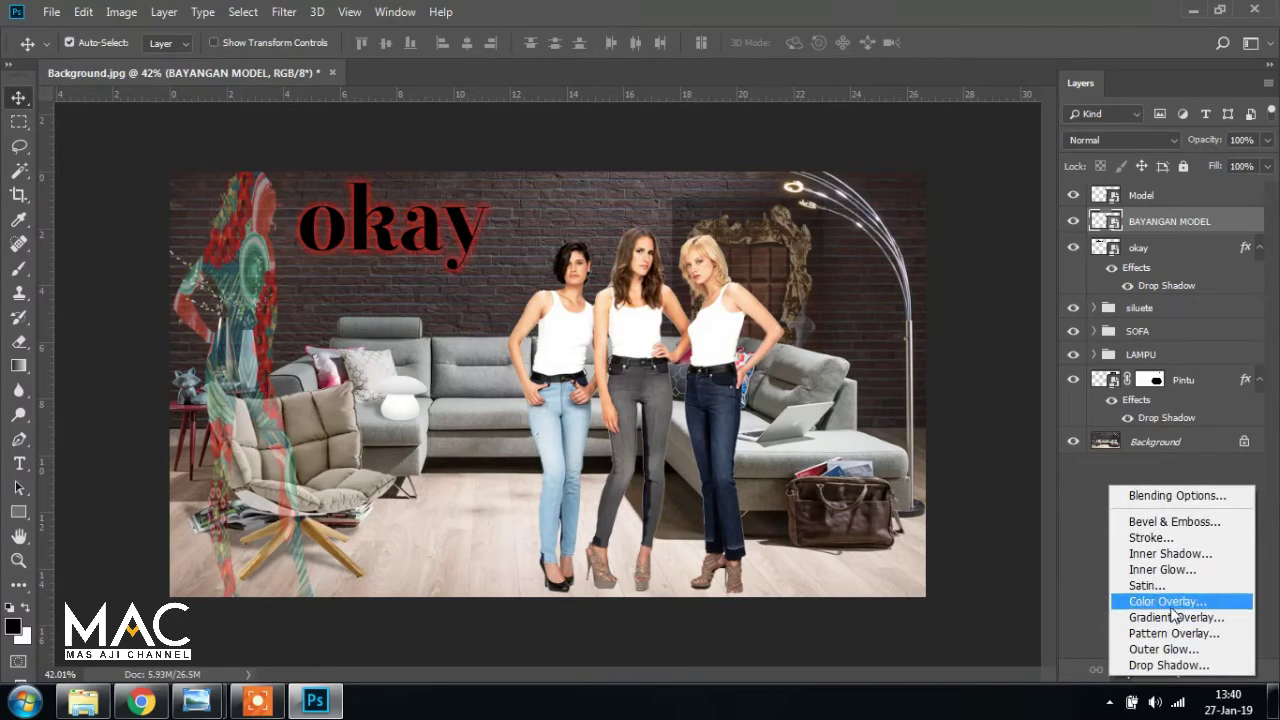
{"action": "left_click", "coordinate": [1174, 604]}
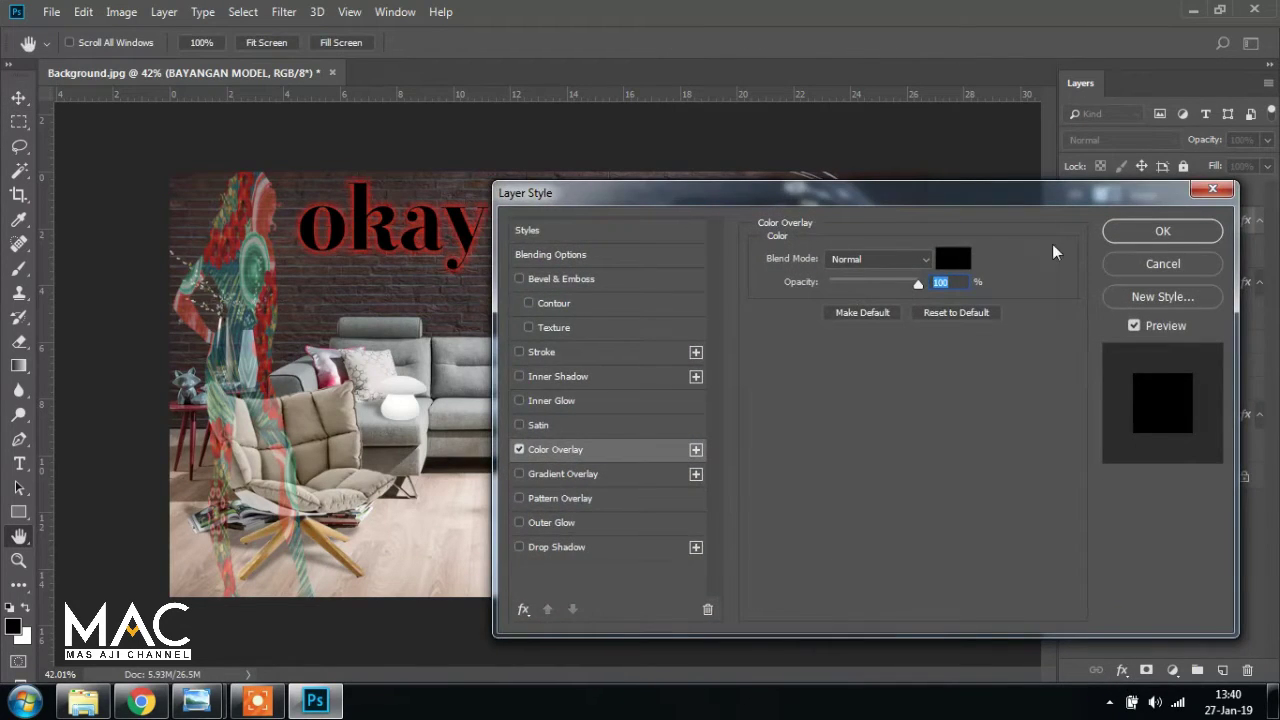
{"action": "left_click", "coordinate": [1168, 231]}
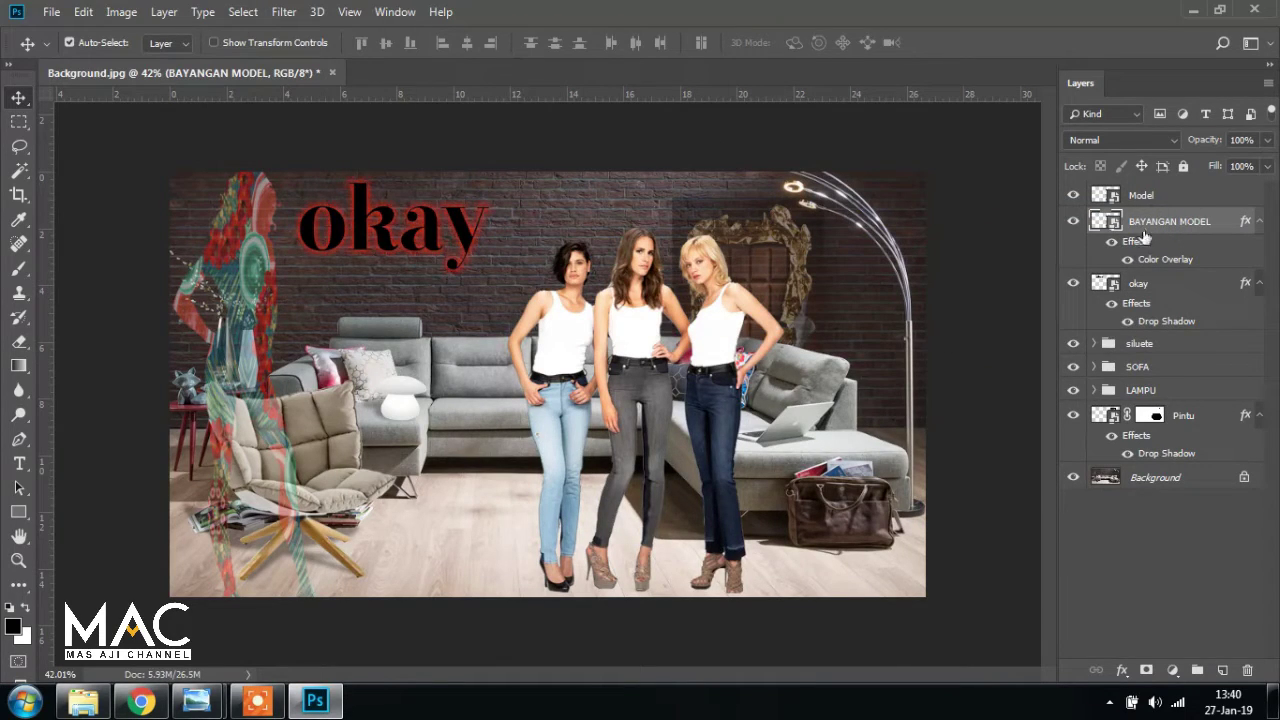
Distort the BAYANGAN MODEL layer by pulling its upper corners down and left so the shadow falls across the floor, following the reference image
{"action": "left_click", "coordinate": [86, 14]}
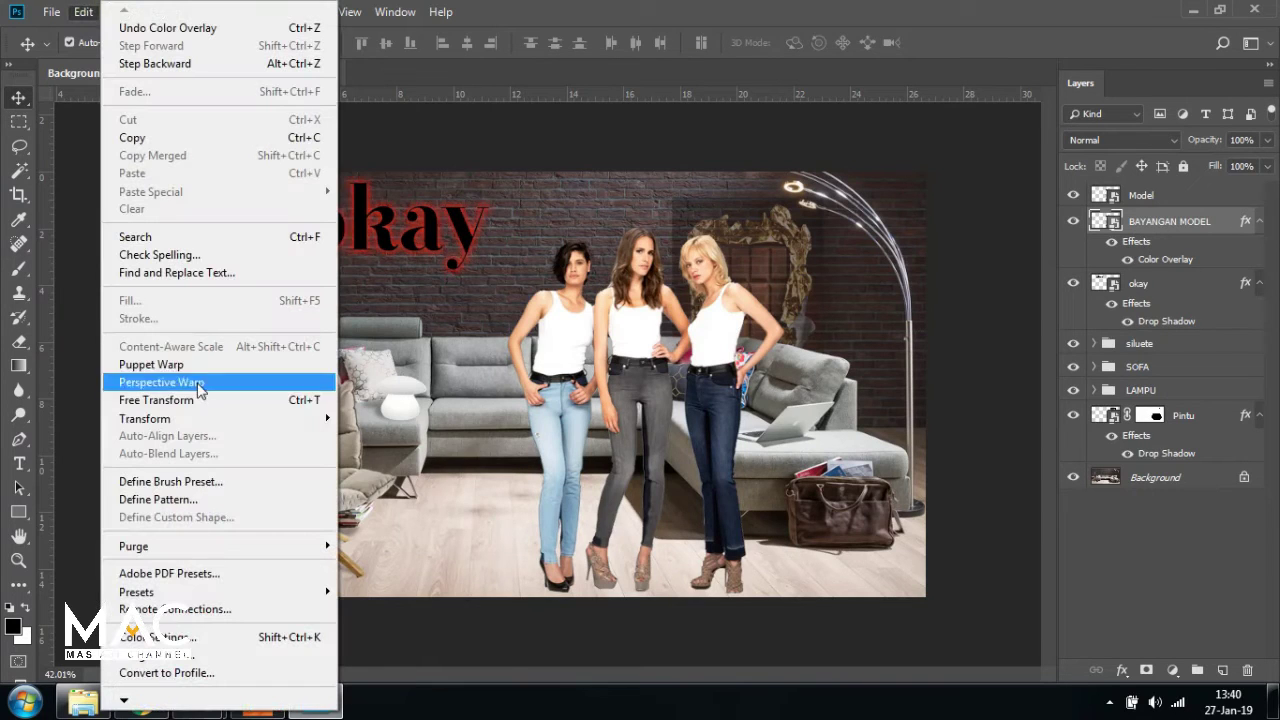
{"action": "mouse_move", "coordinate": [176, 418]}
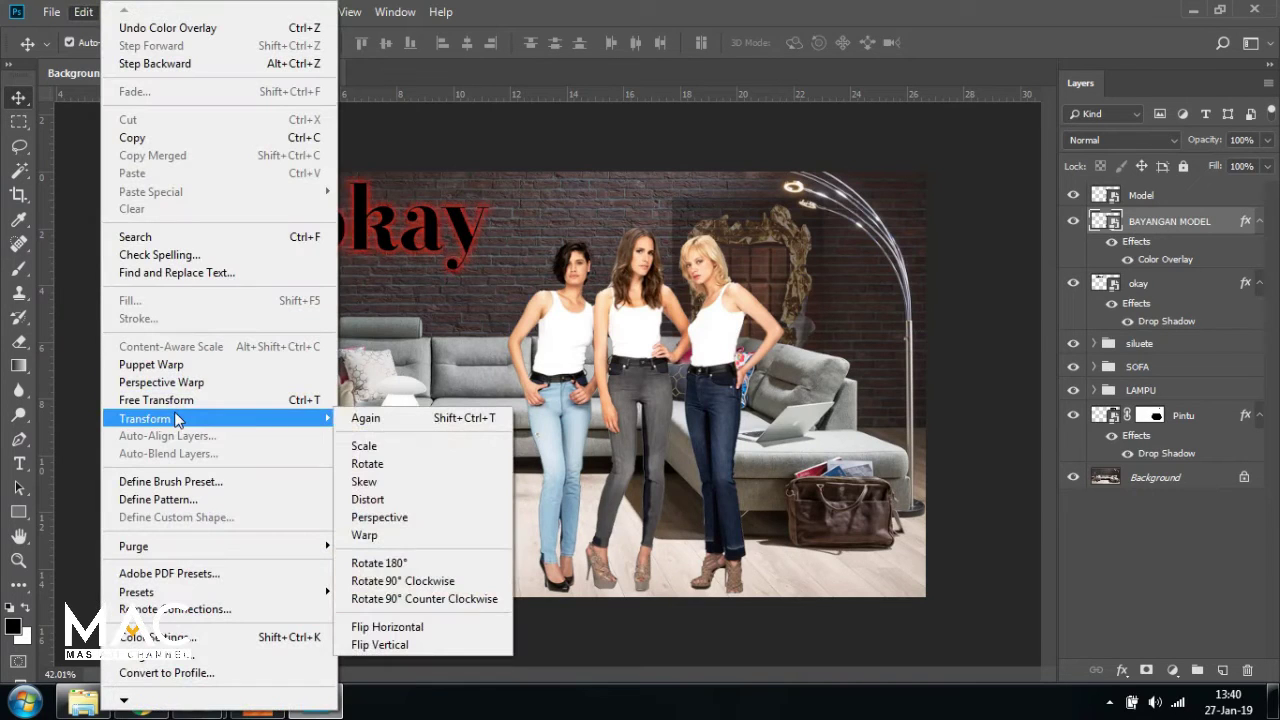
{"action": "left_click", "coordinate": [413, 500]}
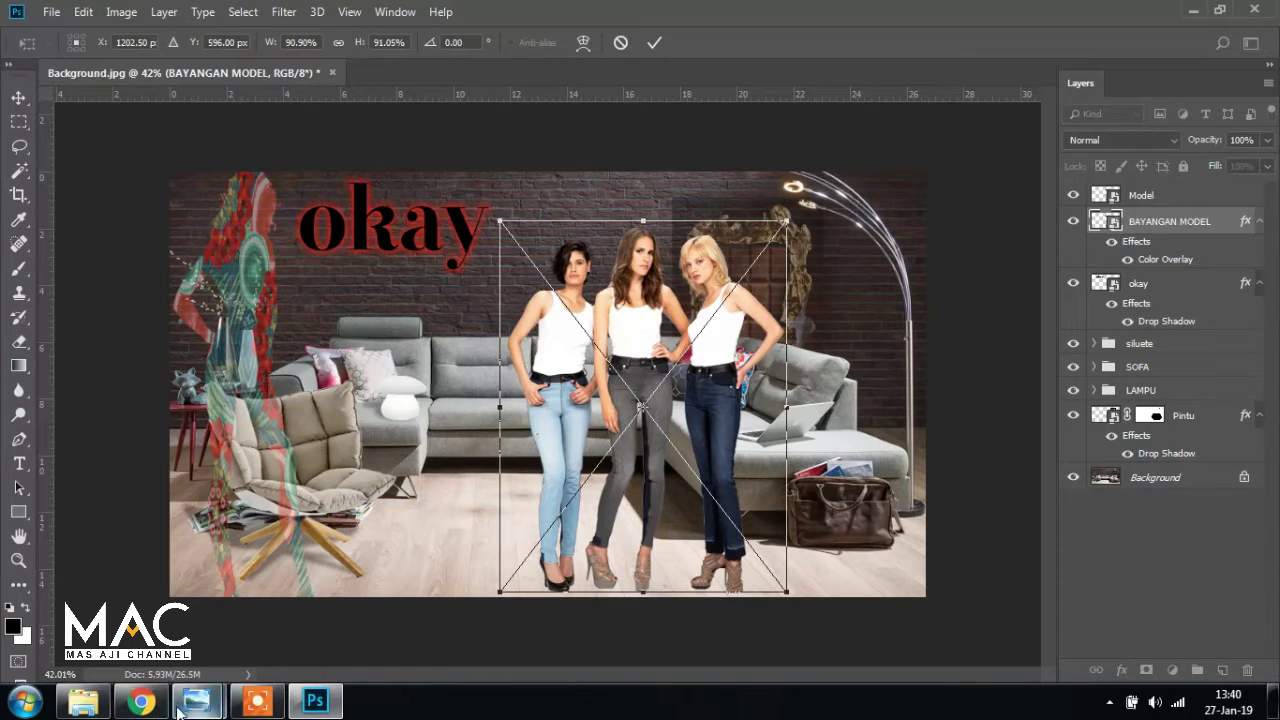
{"action": "mouse_move", "coordinate": [197, 705]}
{"action": "left_click", "coordinate": [120, 615]}
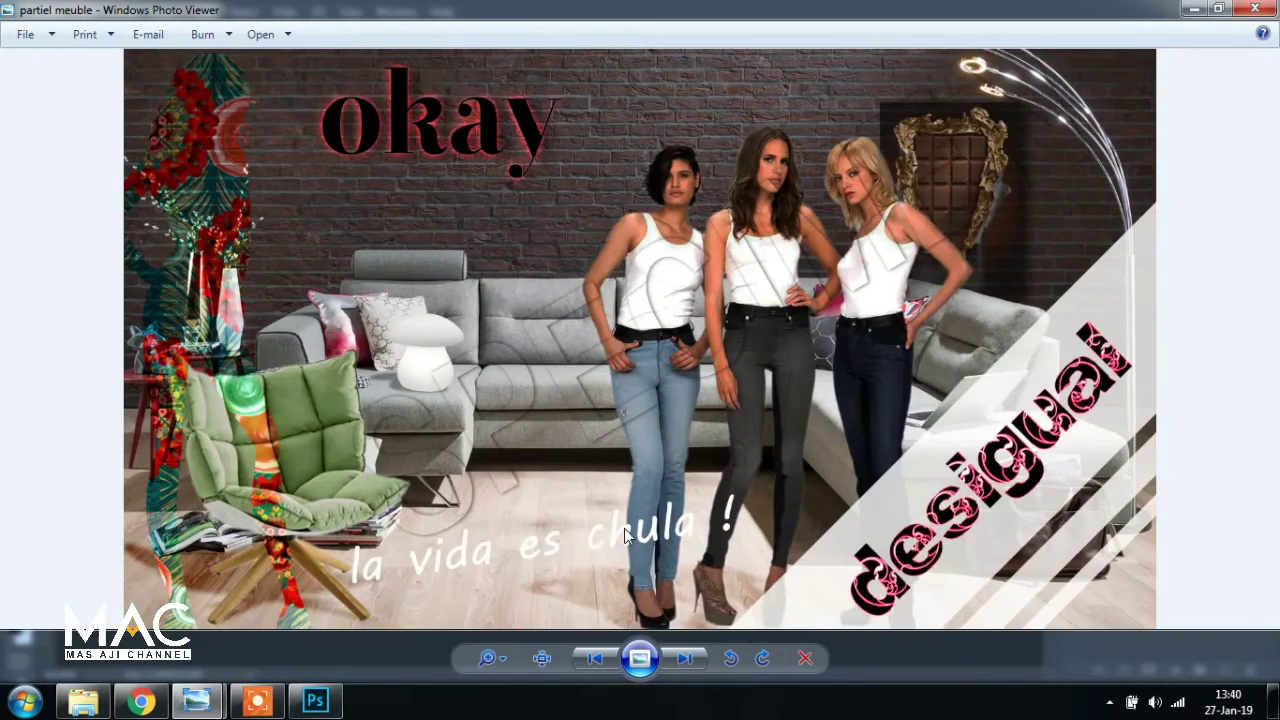
{"action": "left_click", "coordinate": [315, 700]}
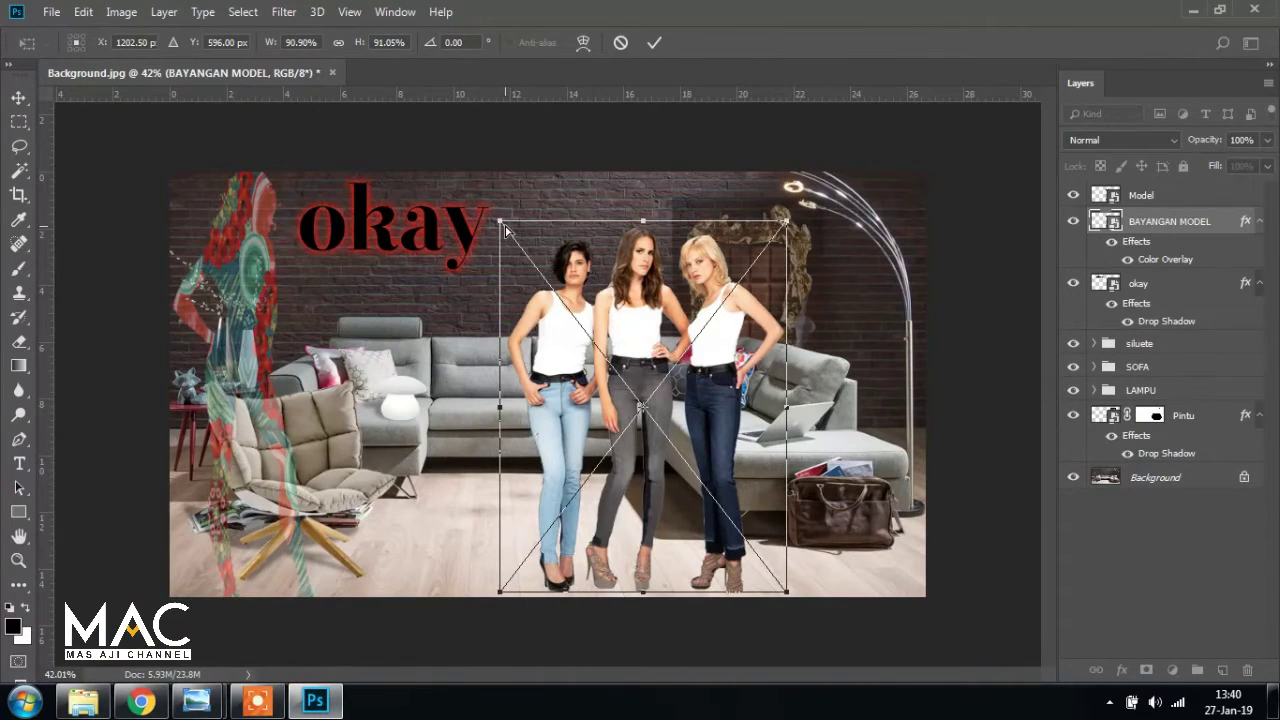
{"action": "left_click_drag", "start_coordinate": [502, 225], "coordinate": [440, 443]}
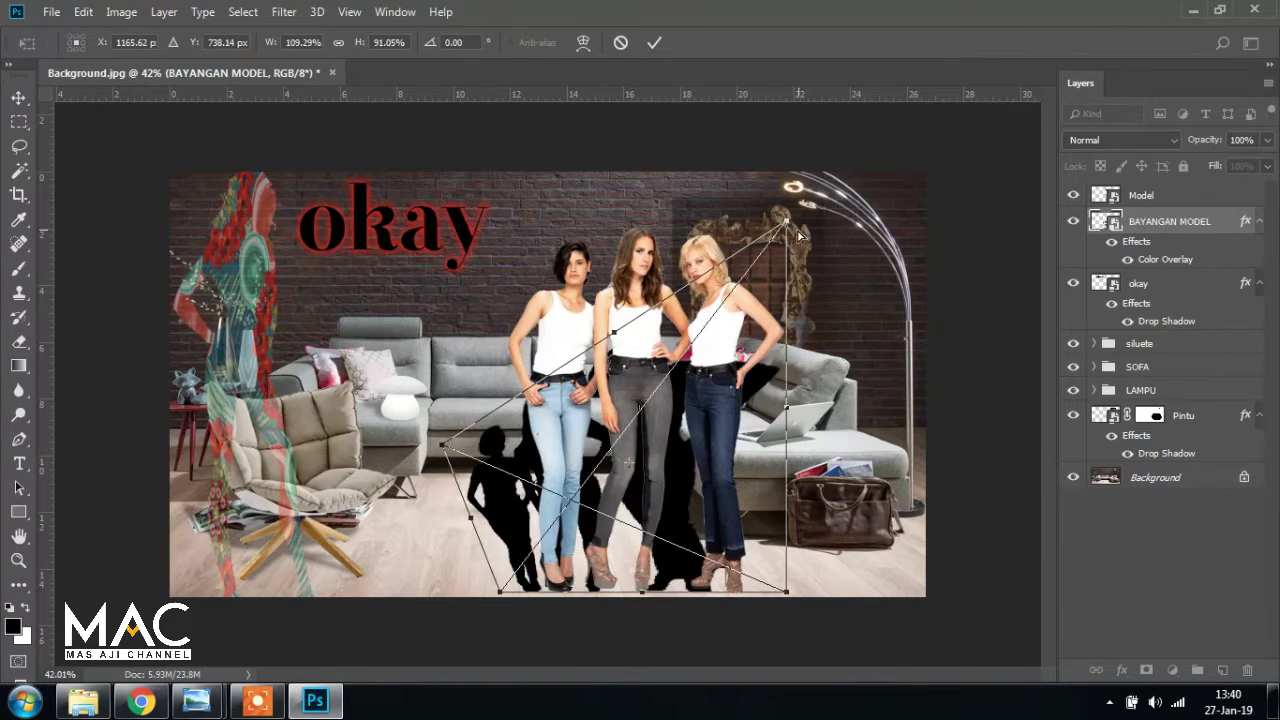
{"action": "left_click_drag", "start_coordinate": [790, 228], "coordinate": [652, 453]}
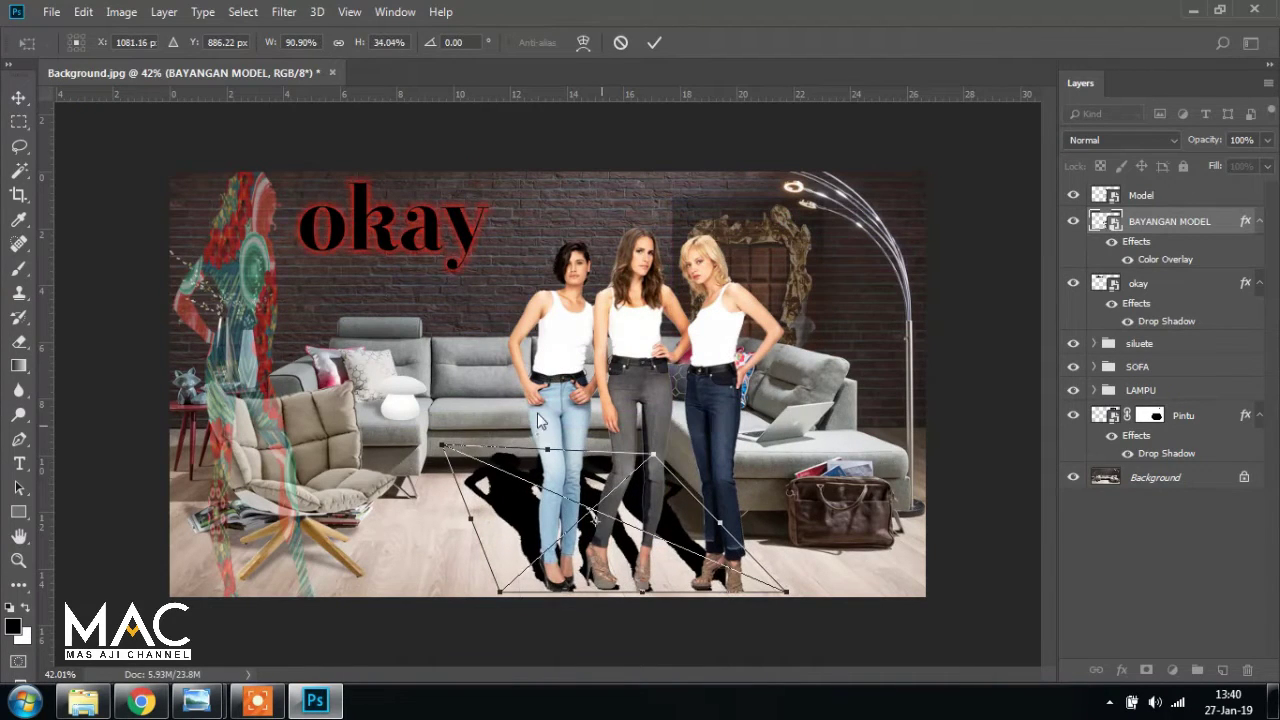
Flatten the models' shadow further by lowering both upper corners level with each other, and apply the distortion
{"action": "left_click_drag", "start_coordinate": [440, 445], "coordinate": [447, 498]}
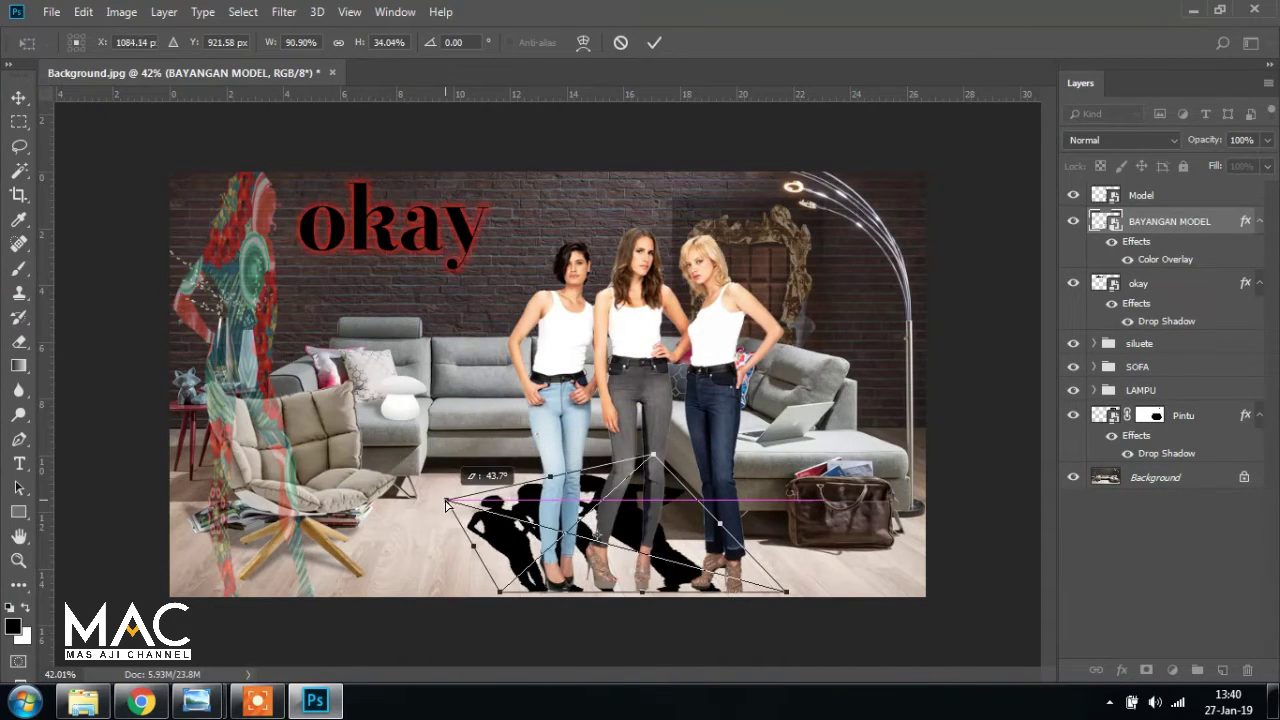
{"action": "left_click_drag", "start_coordinate": [654, 464], "coordinate": [672, 487]}
{"action": "left_click_drag", "start_coordinate": [452, 500], "coordinate": [448, 499]}
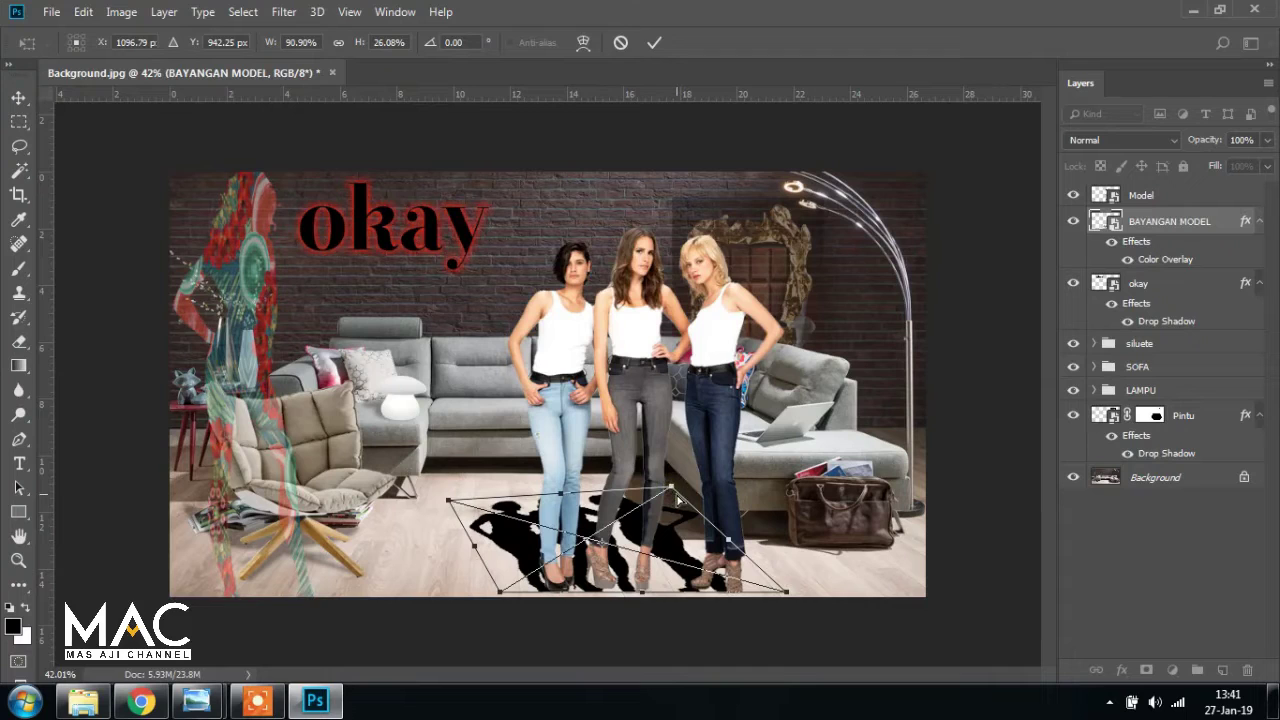
{"action": "left_click_drag", "start_coordinate": [673, 490], "coordinate": [680, 499]}
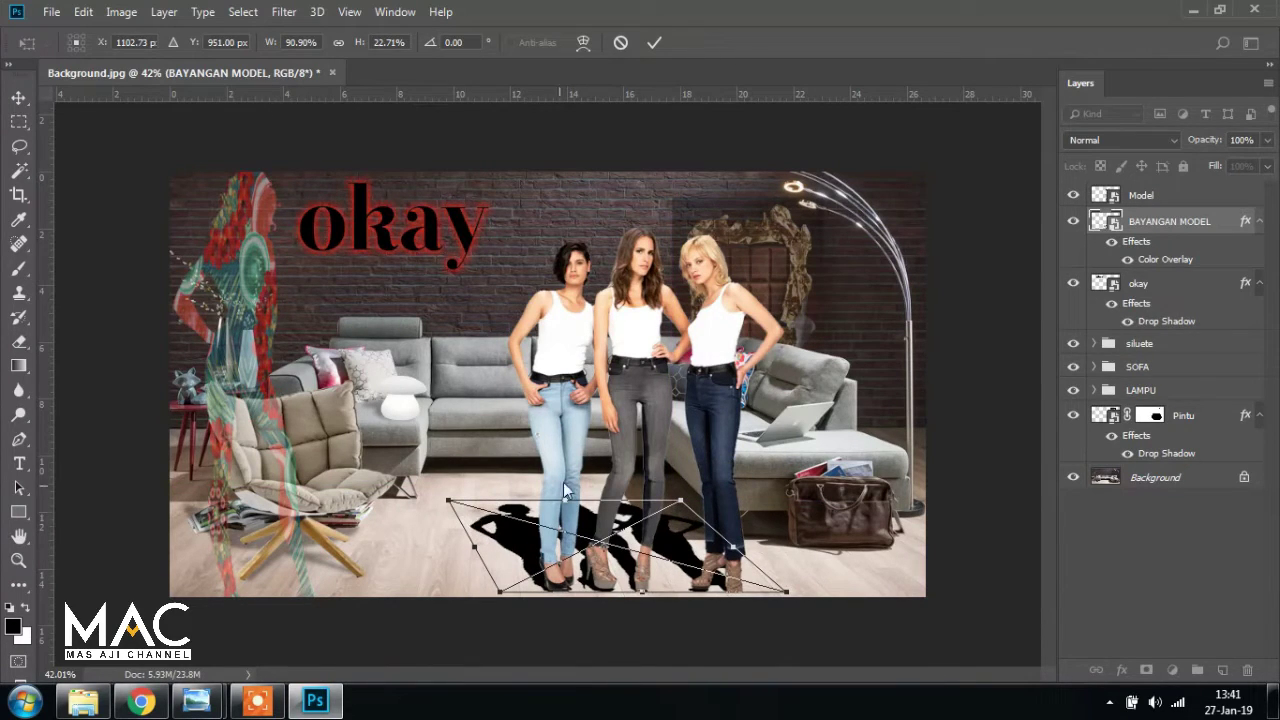
{"action": "key", "text": "Return"}
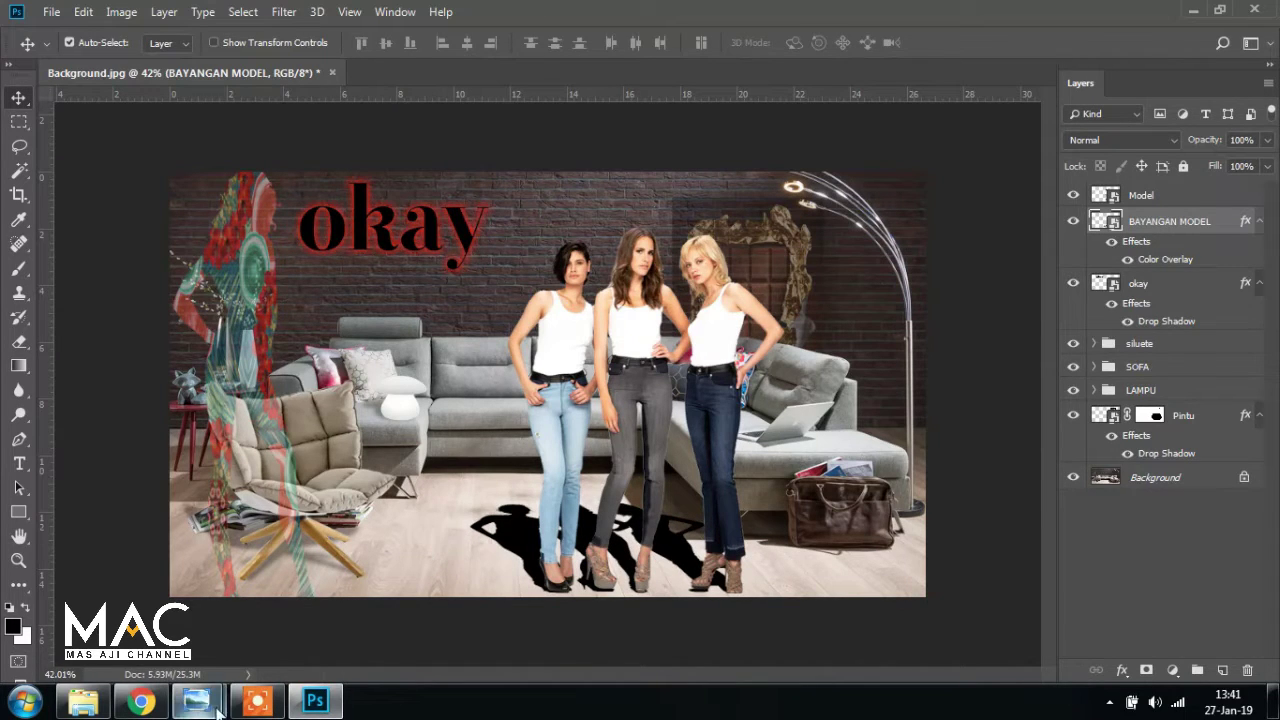
Compare the shadow with the reference image and distort it again, lowering its upper corners slightly and shifting them right
{"action": "mouse_move", "coordinate": [218, 710]}
{"action": "left_click", "coordinate": [158, 640]}
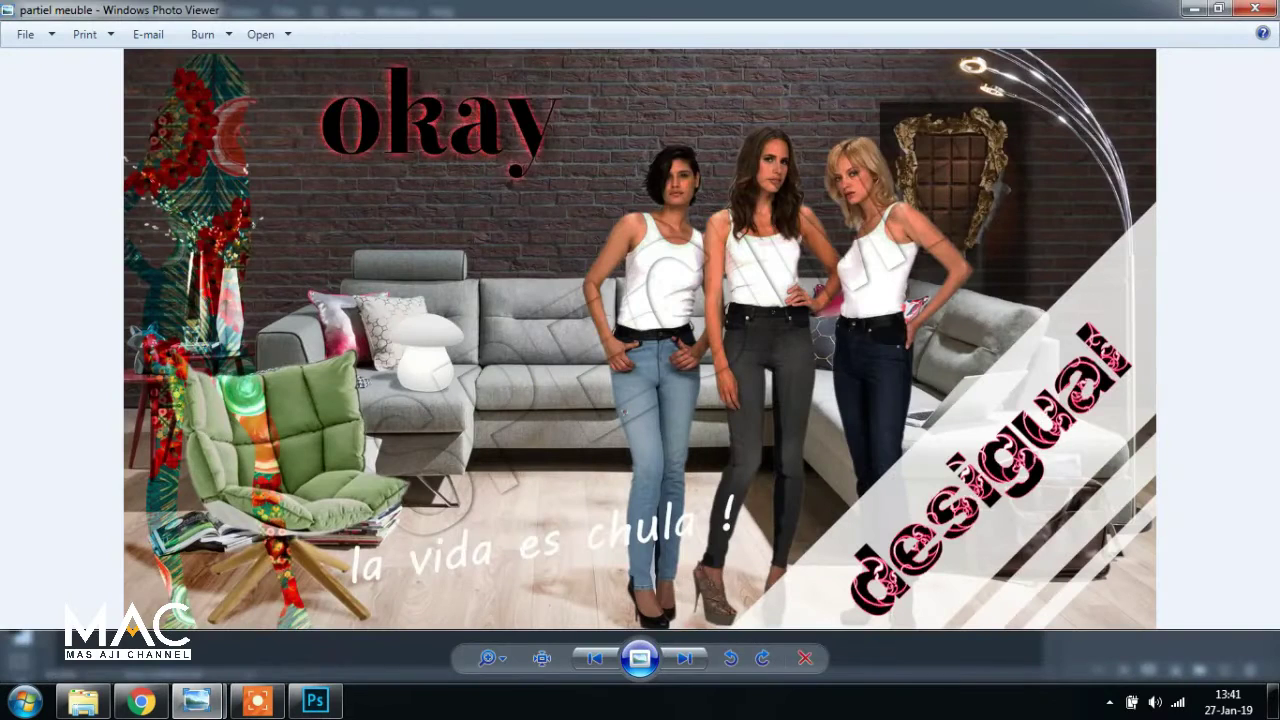
{"action": "left_click", "coordinate": [315, 700]}
{"action": "left_click", "coordinate": [83, 11]}
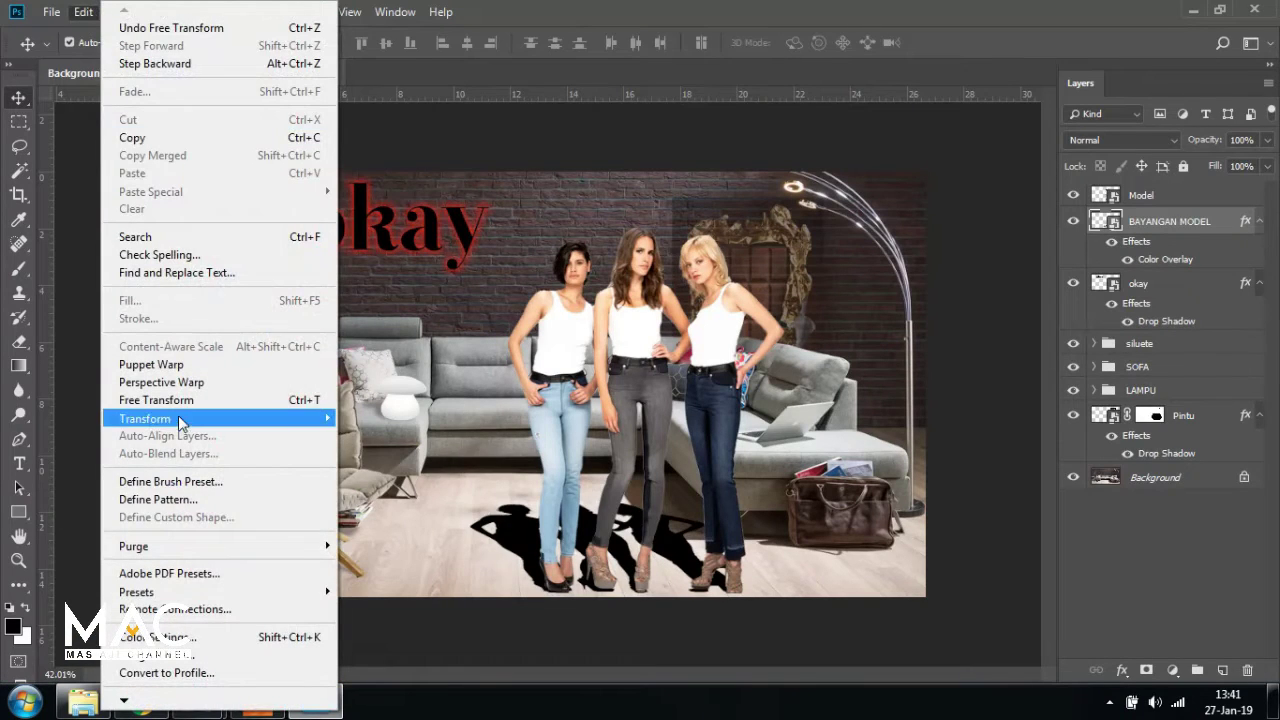
{"action": "mouse_move", "coordinate": [180, 420]}
{"action": "left_click", "coordinate": [430, 500]}
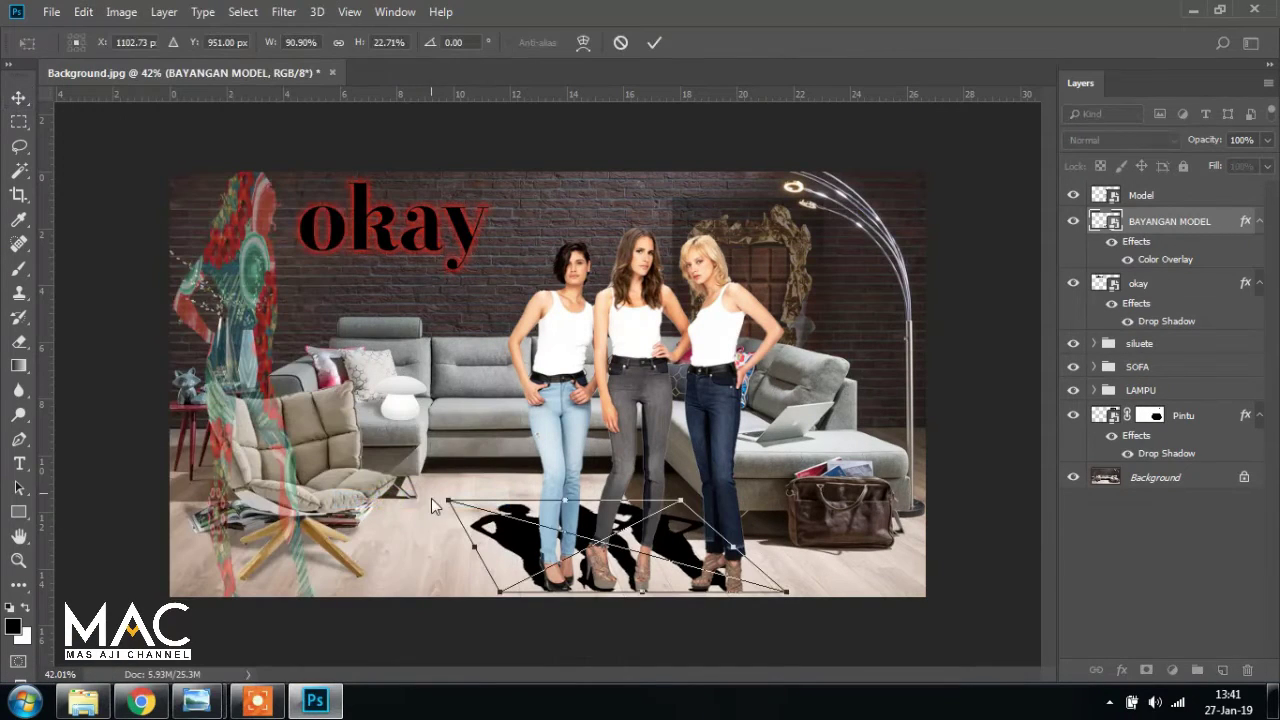
{"action": "left_click_drag", "start_coordinate": [448, 500], "coordinate": [455, 511]}
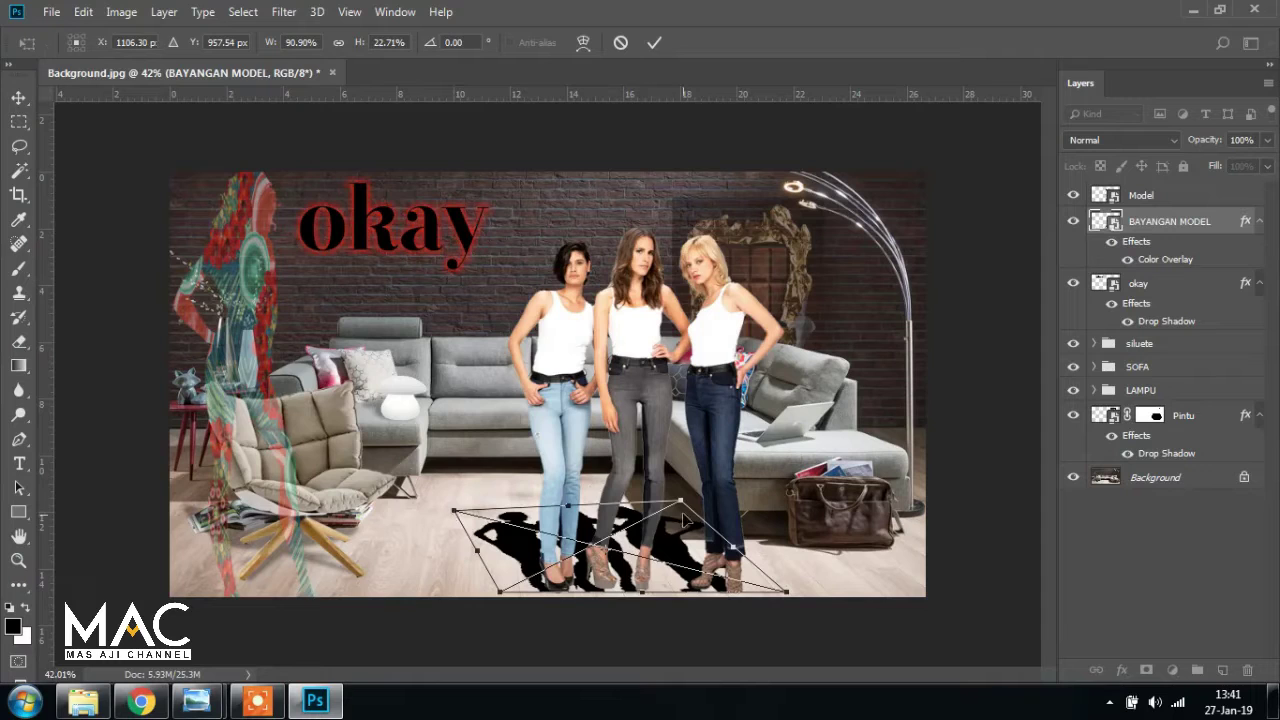
{"action": "left_click_drag", "start_coordinate": [685, 510], "coordinate": [687, 512]}
{"action": "key", "text": "Return"}
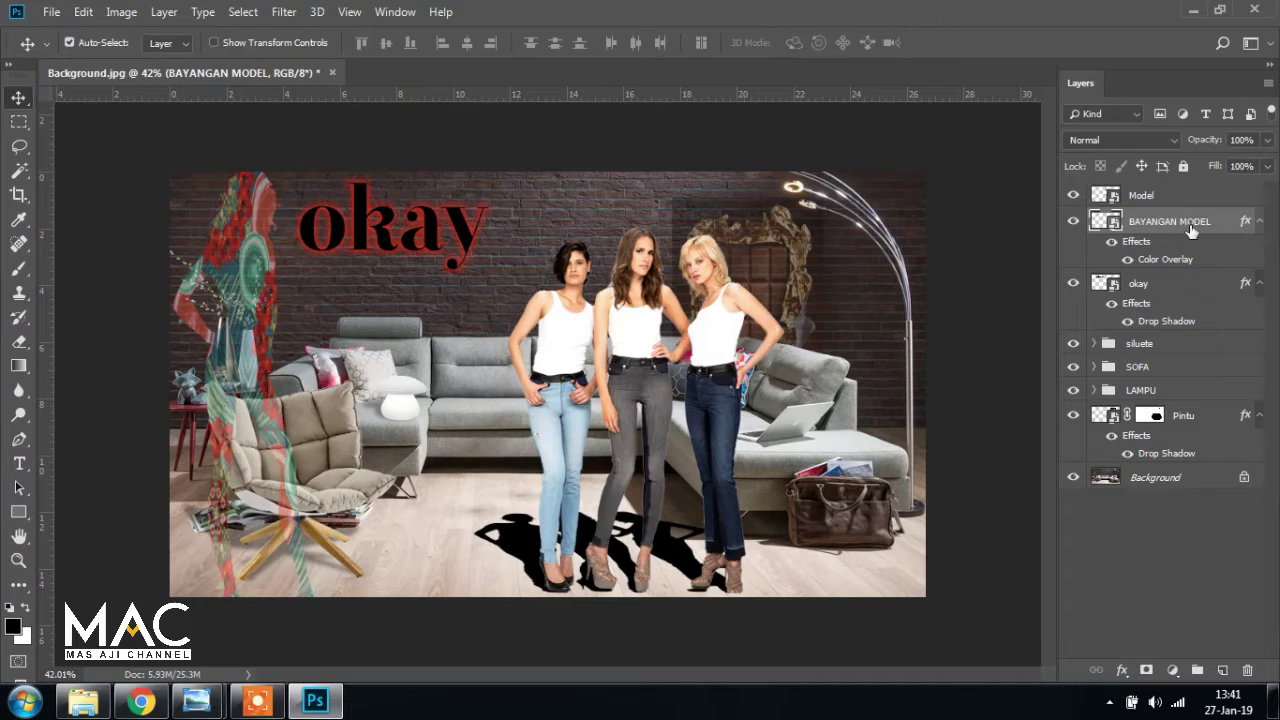
Apply a Gaussian Blur with a 5.0 pixel radius to the BAYANGAN MODEL layer
{"action": "left_click", "coordinate": [283, 12]}
{"action": "mouse_move", "coordinate": [326, 226]}
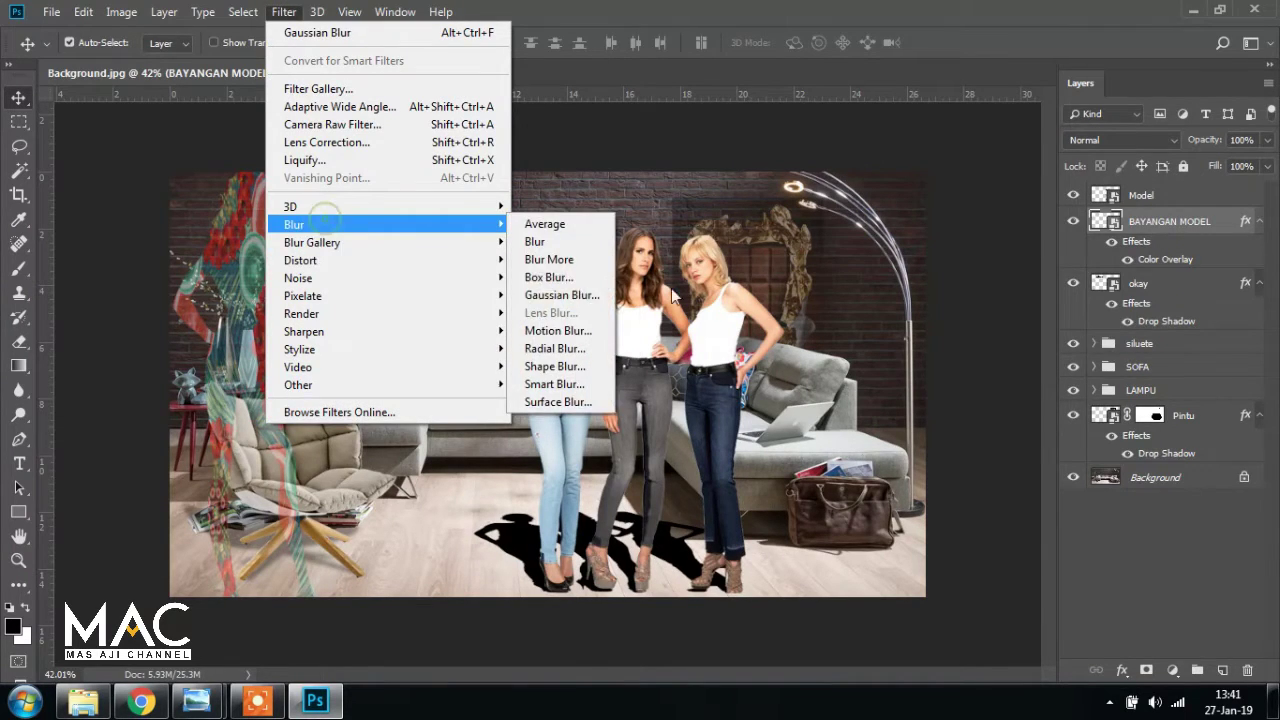
{"action": "left_click", "coordinate": [575, 293]}
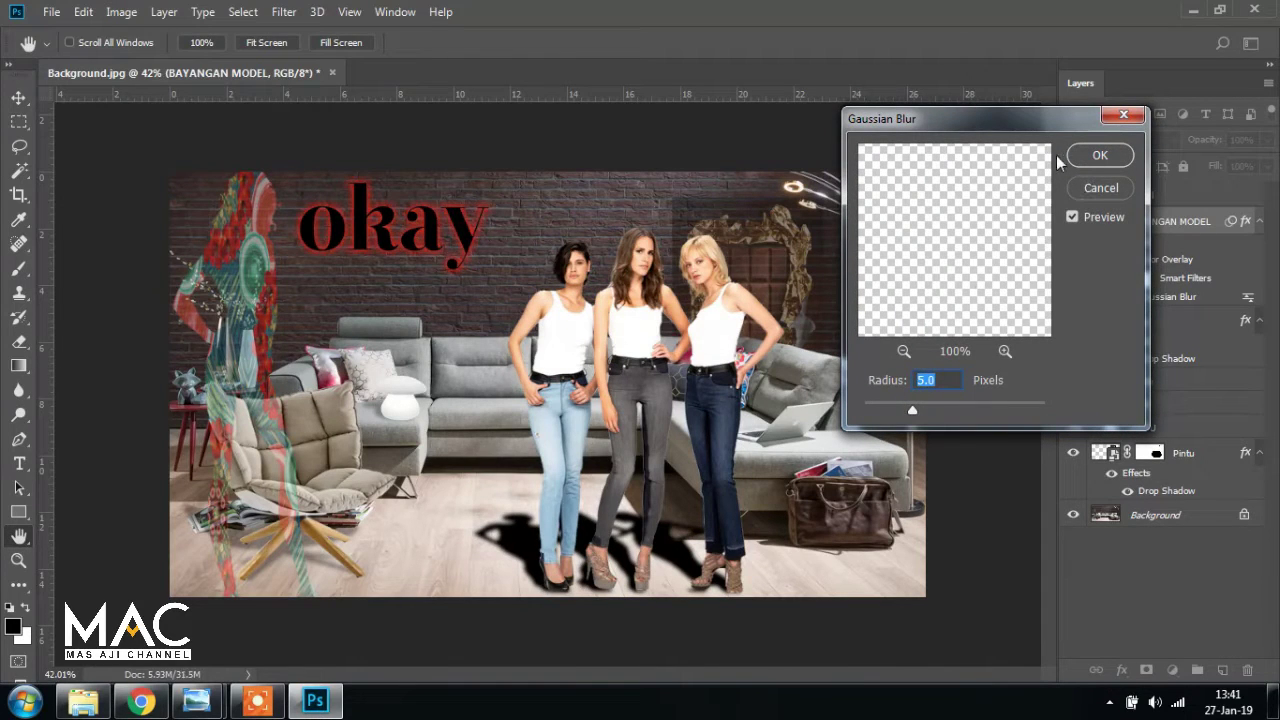
{"action": "left_click", "coordinate": [1097, 158]}
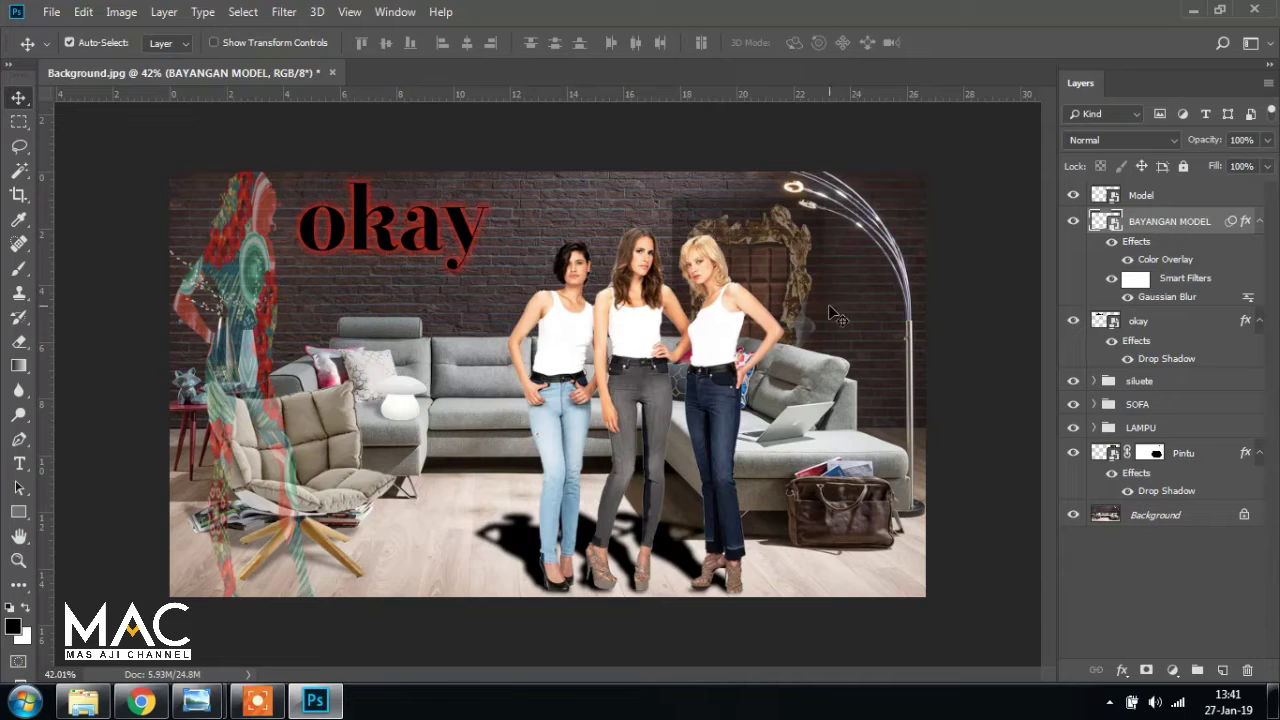
Lower the BAYANGAN MODEL layer's opacity to 45%, reduce it further to 35%, and compare the shadow with the reference image
{"action": "left_click_drag", "start_coordinate": [1216, 143], "coordinate": [1170, 137]}
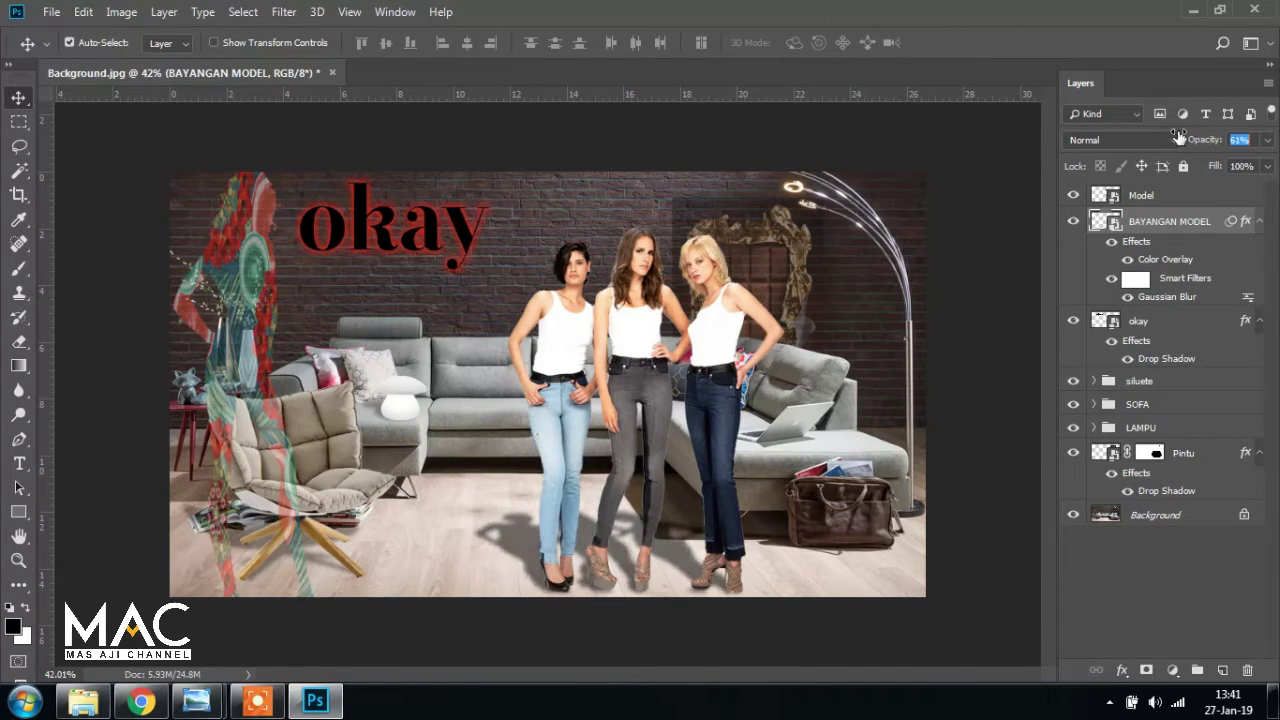
{"action": "type", "text": "45"}
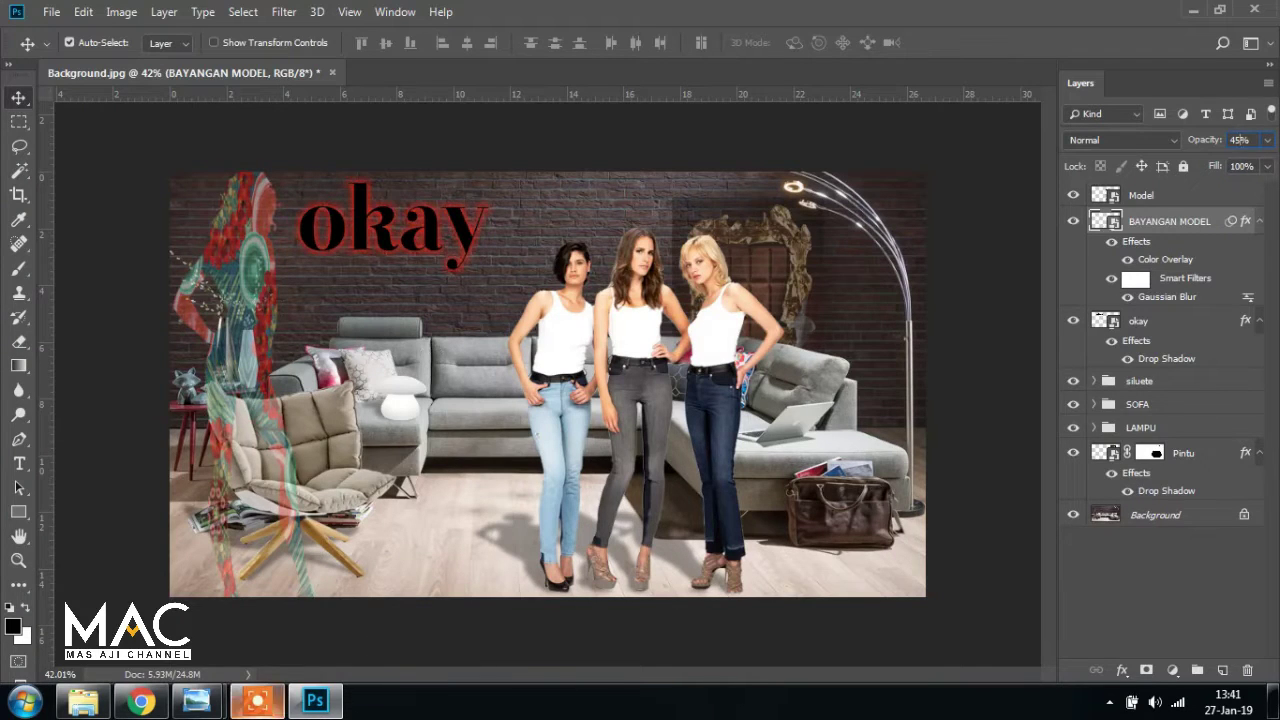
{"action": "mouse_move", "coordinate": [196, 700]}
{"action": "left_click", "coordinate": [118, 600]}
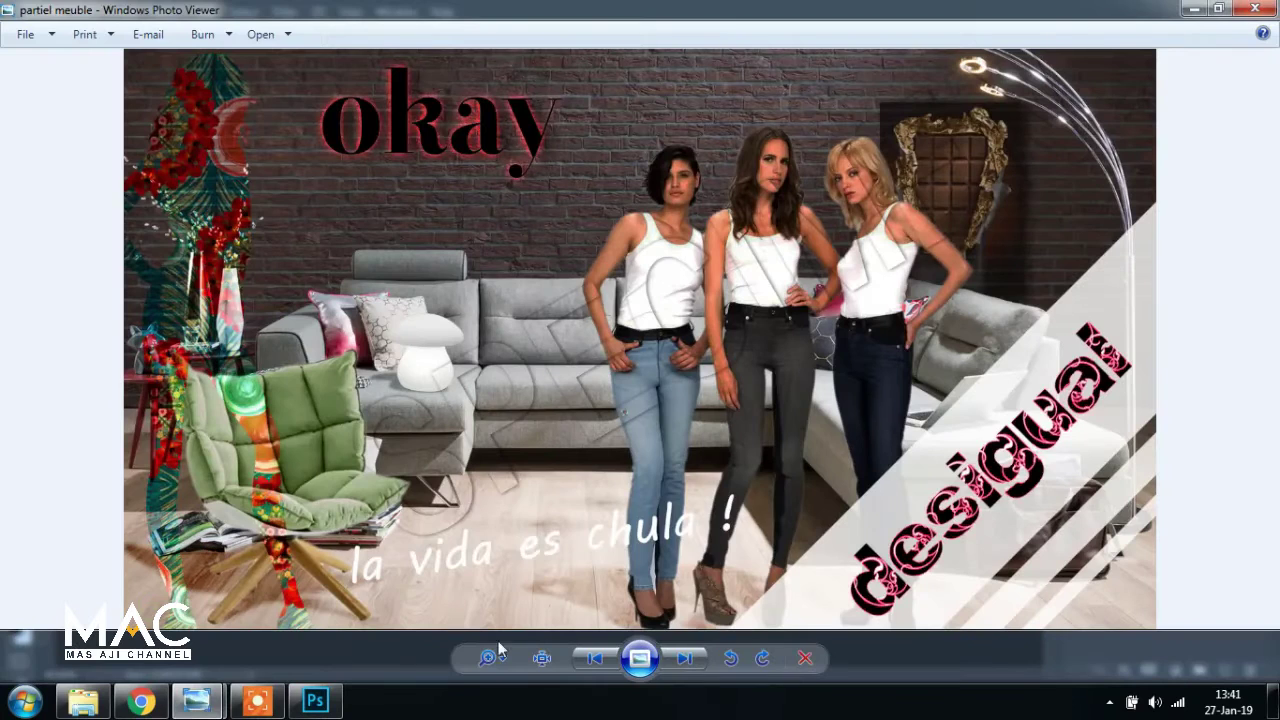
{"action": "left_click", "coordinate": [315, 700]}
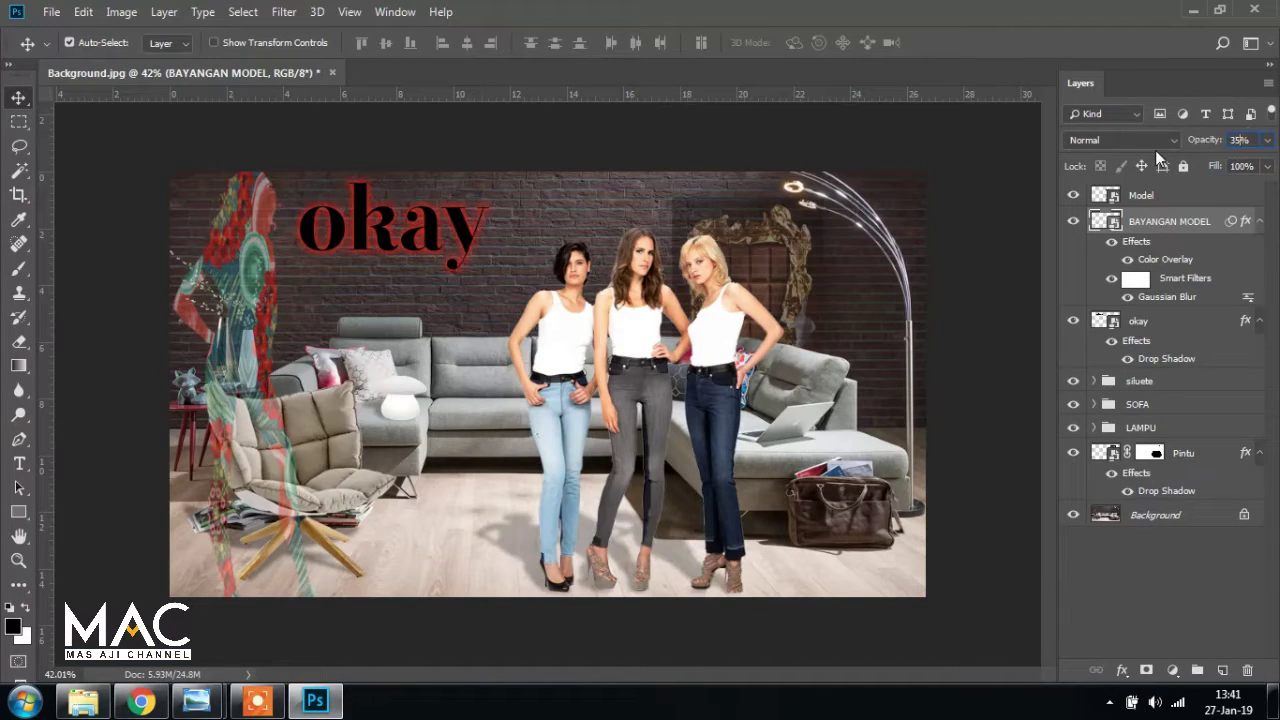
{"action": "left_click", "coordinate": [500, 428]}
{"action": "mouse_move", "coordinate": [196, 700]}
{"action": "left_click", "coordinate": [120, 605]}
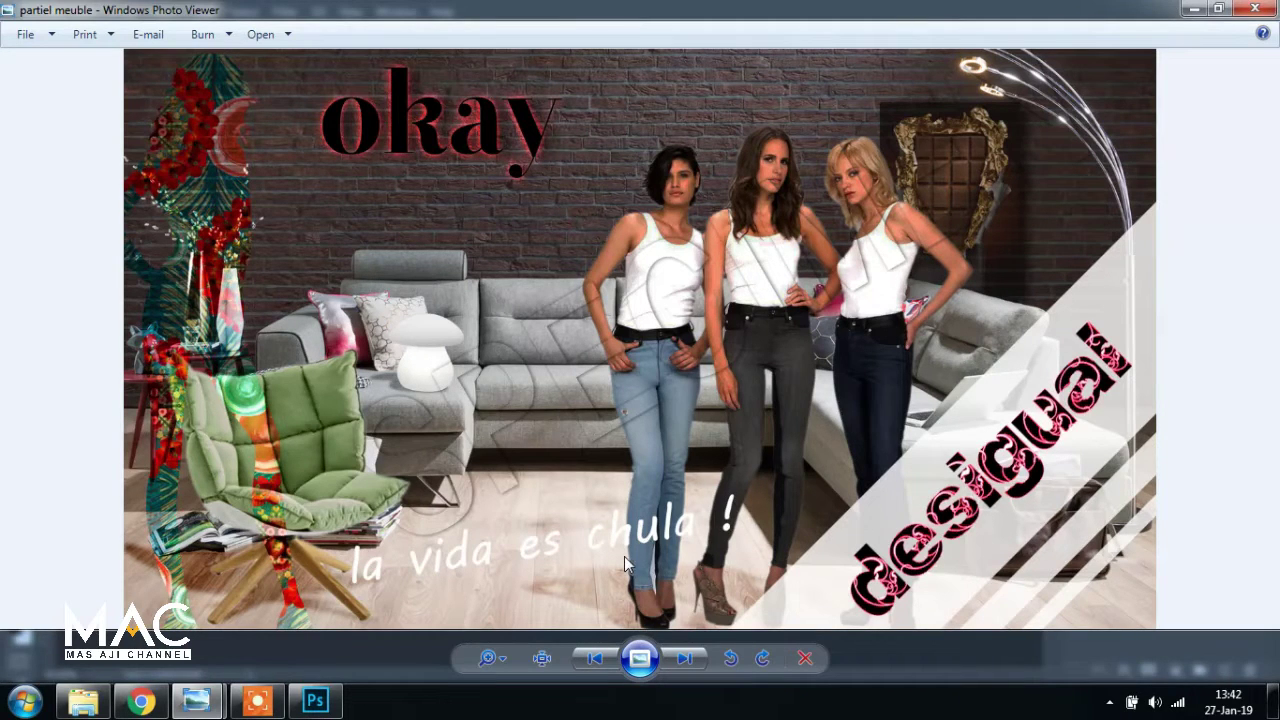
{"action": "left_click", "coordinate": [315, 700]}
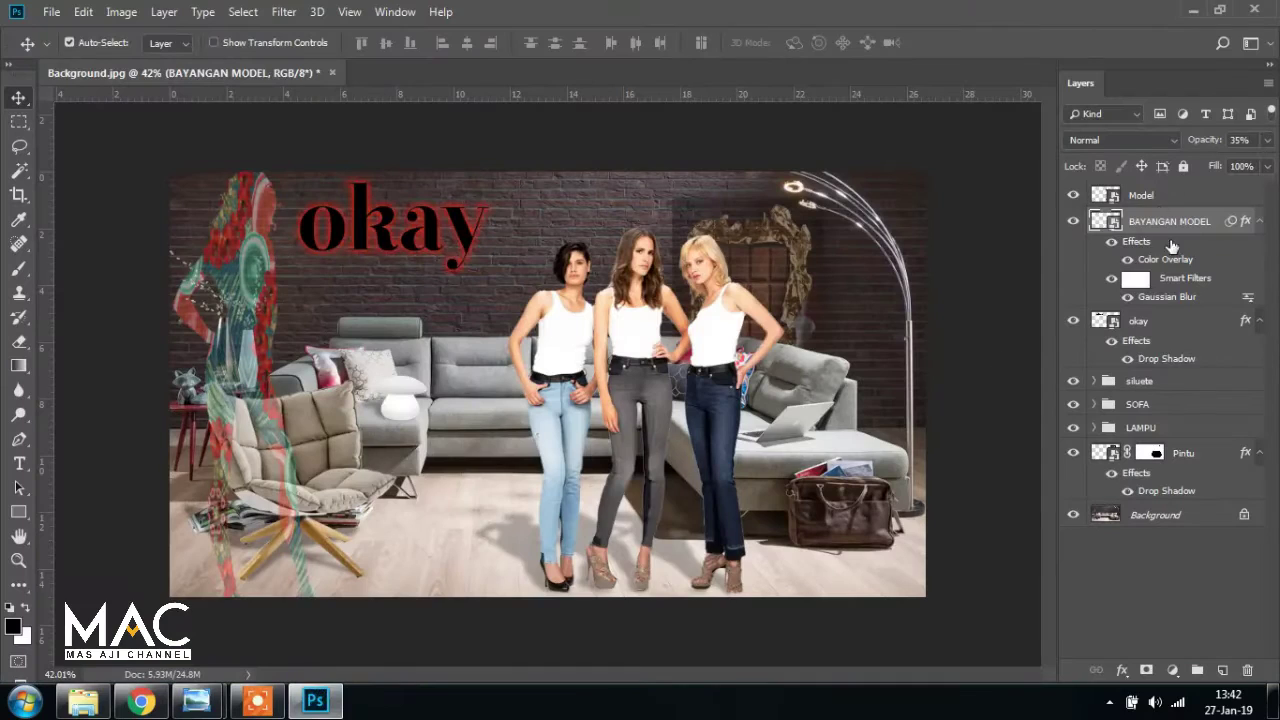
Group the Model and BAYANGAN MODEL layers and rename the group MODEL
{"action": "left_click", "coordinate": [1150, 197]}
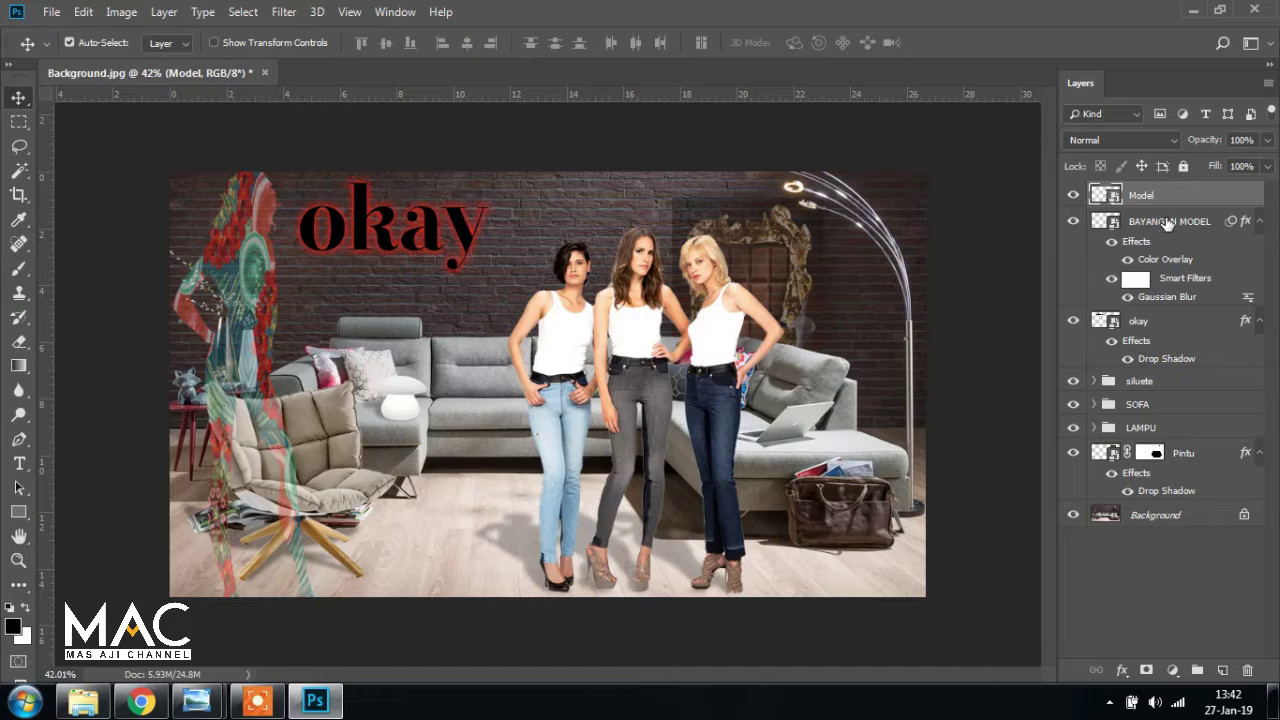
{"action": "left_click", "coordinate": [1168, 224], "text": "shift"}
{"action": "left_click_drag", "start_coordinate": [1170, 230], "coordinate": [1197, 670]}
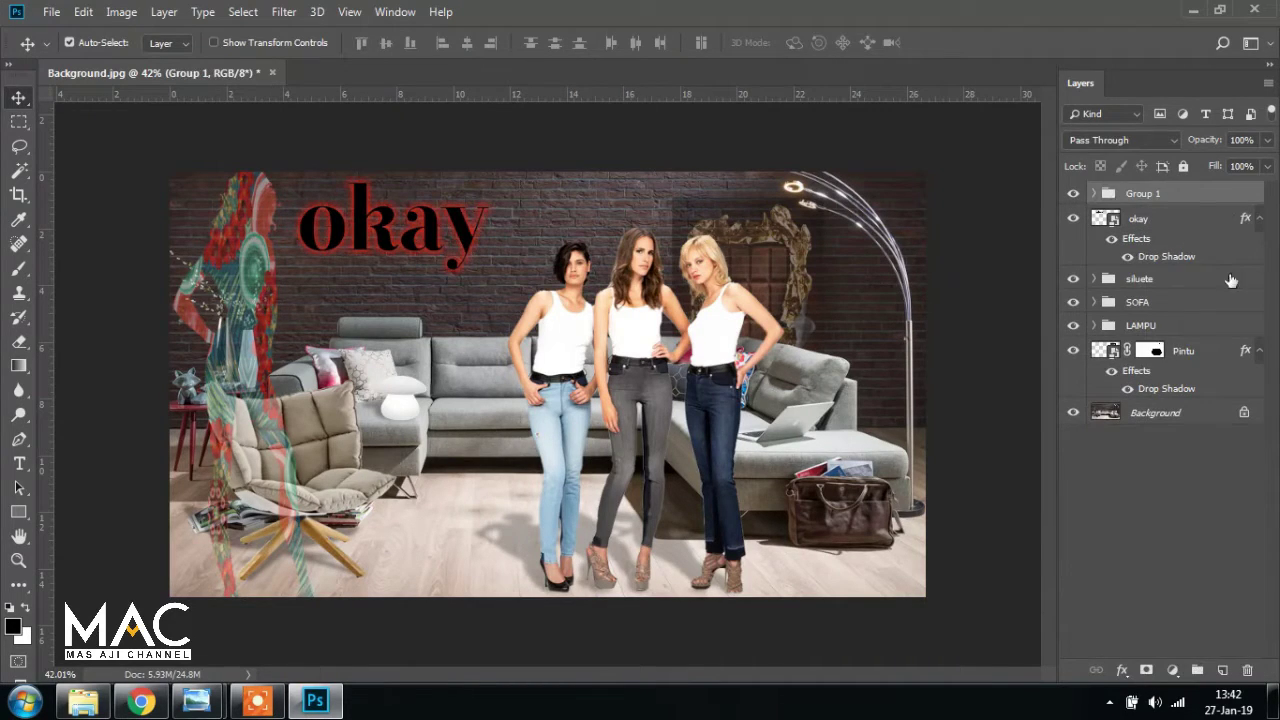
{"action": "double_click", "coordinate": [1140, 193]}
{"action": "key", "text": "Return"}
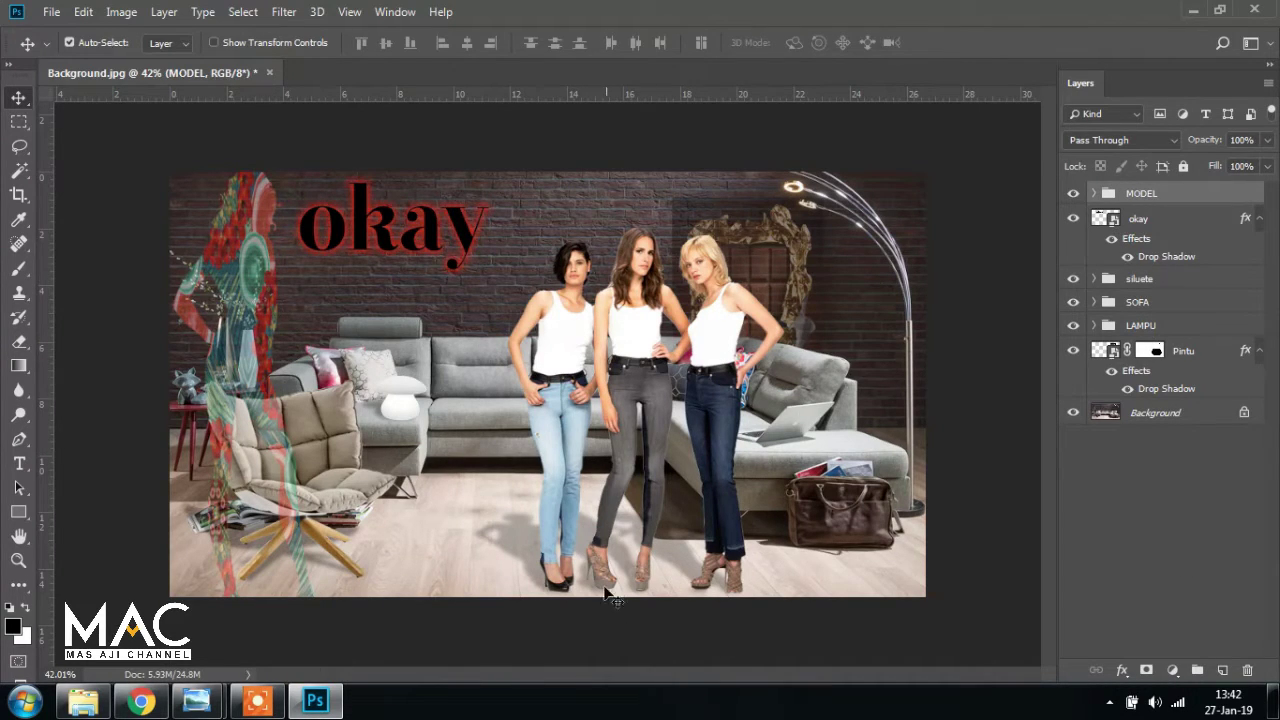
Check the reference image for the next element and add a new layer above the MODEL group
{"action": "scroll", "coordinate": [598, 496], "scroll_direction": "up", "scroll_amount": 1}
{"action": "scroll", "coordinate": [598, 496], "scroll_direction": "up", "scroll_amount": 1}
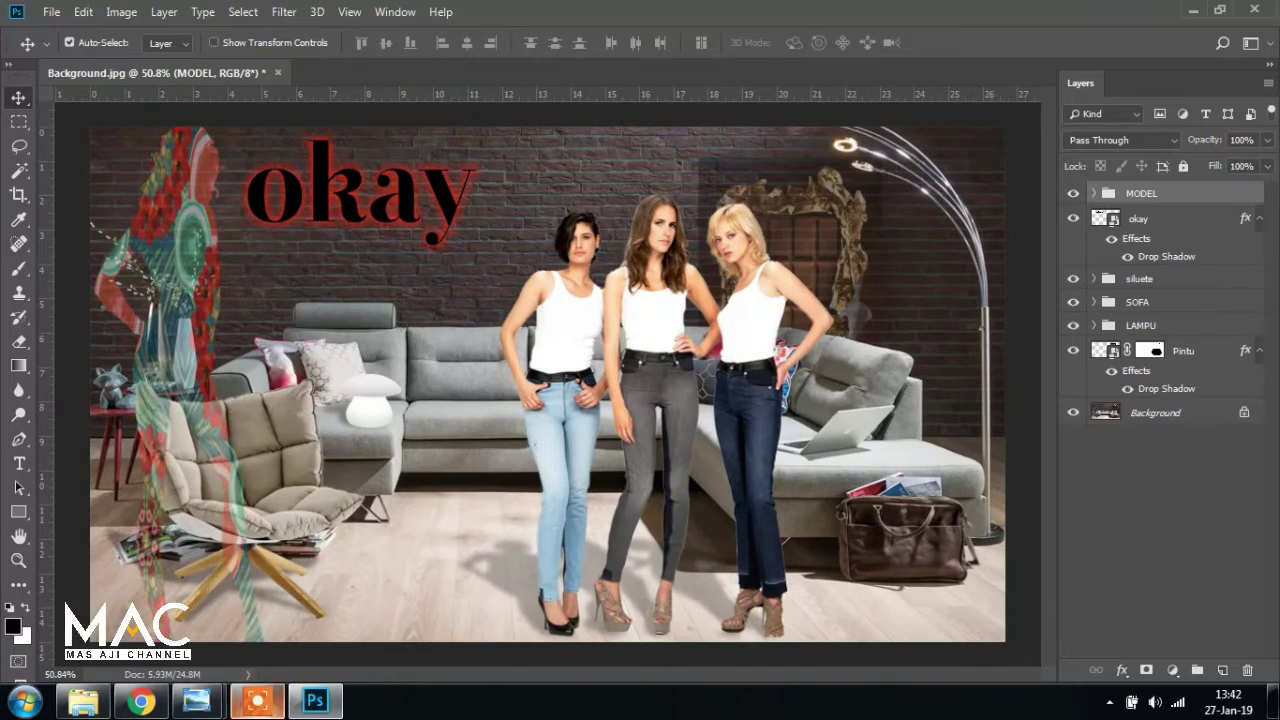
{"action": "mouse_move", "coordinate": [200, 702]}
{"action": "left_click", "coordinate": [178, 624]}
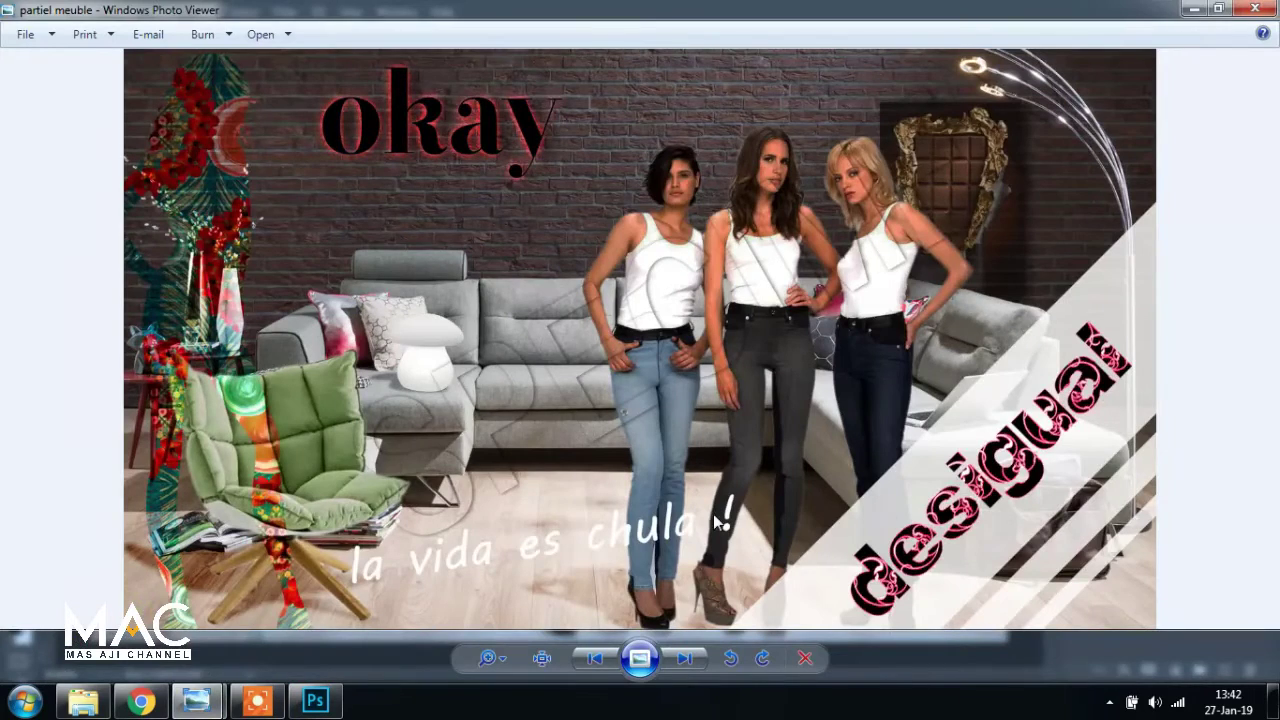
{"action": "left_click", "coordinate": [315, 700]}
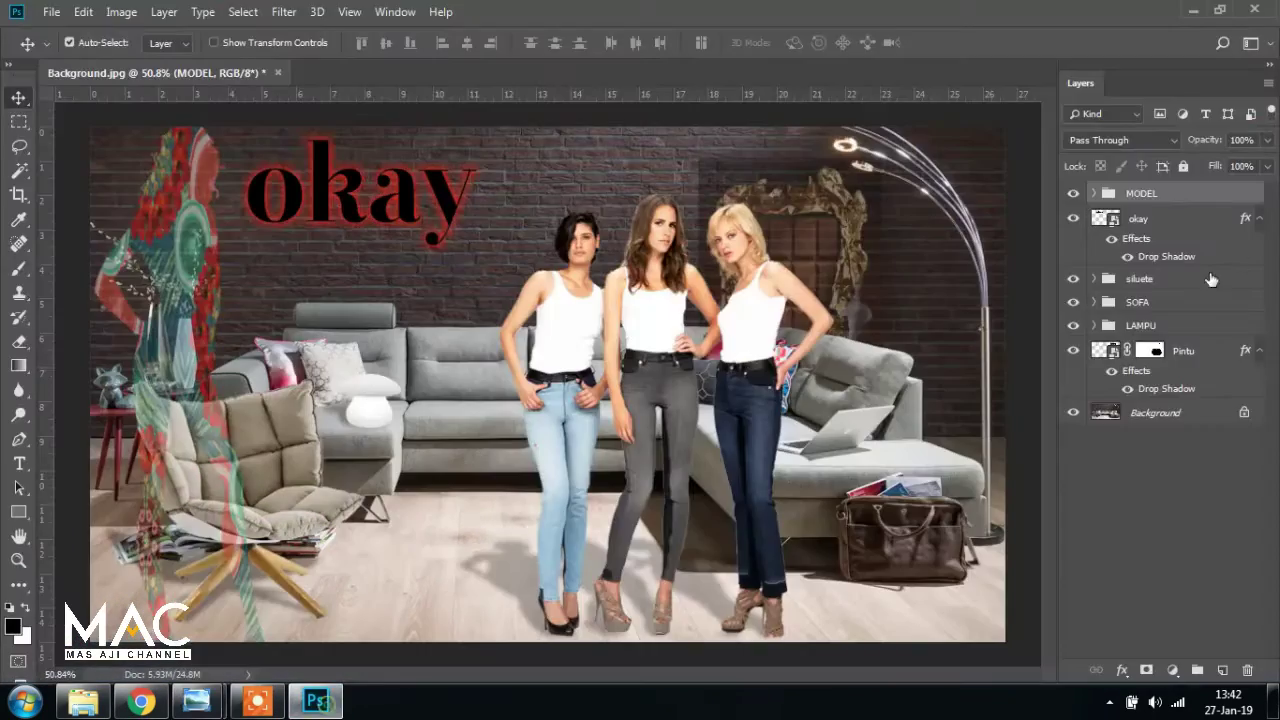
{"action": "left_click", "coordinate": [1222, 670]}
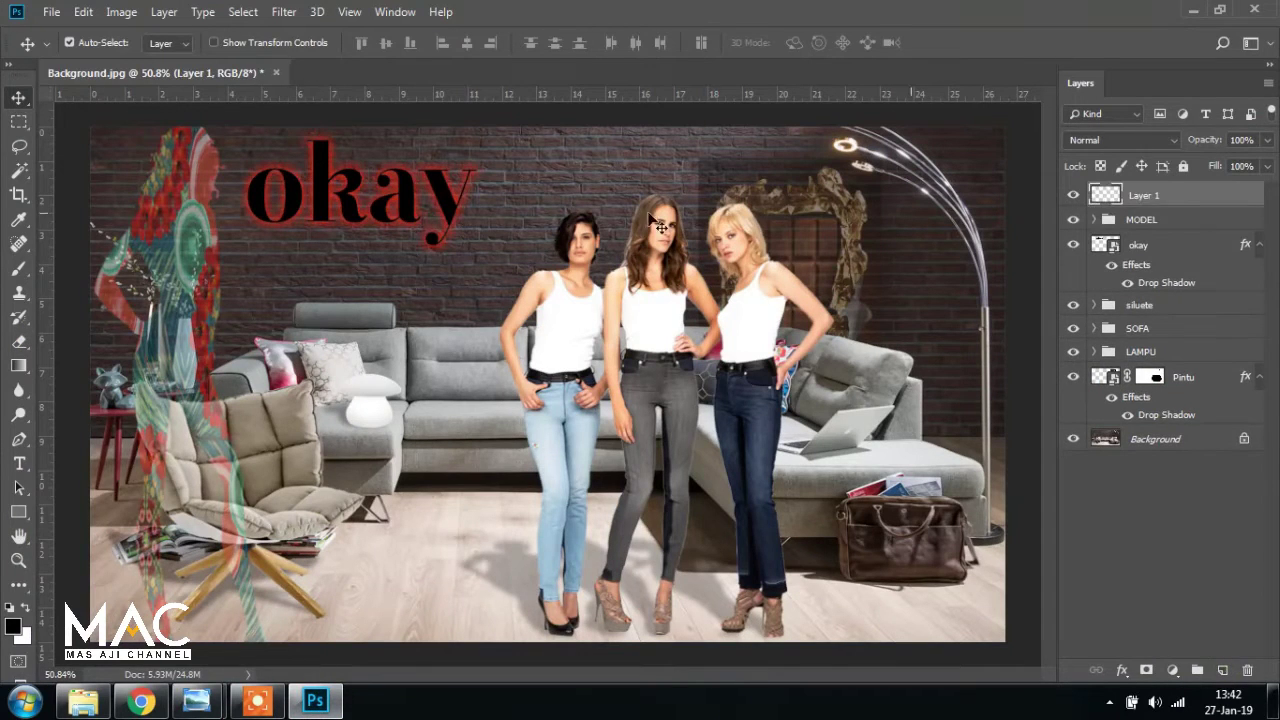
Write the text "la vida es chula !" across the floor beside the armchair, checking its wording against the reference image
{"action": "left_click", "coordinate": [19, 464]}
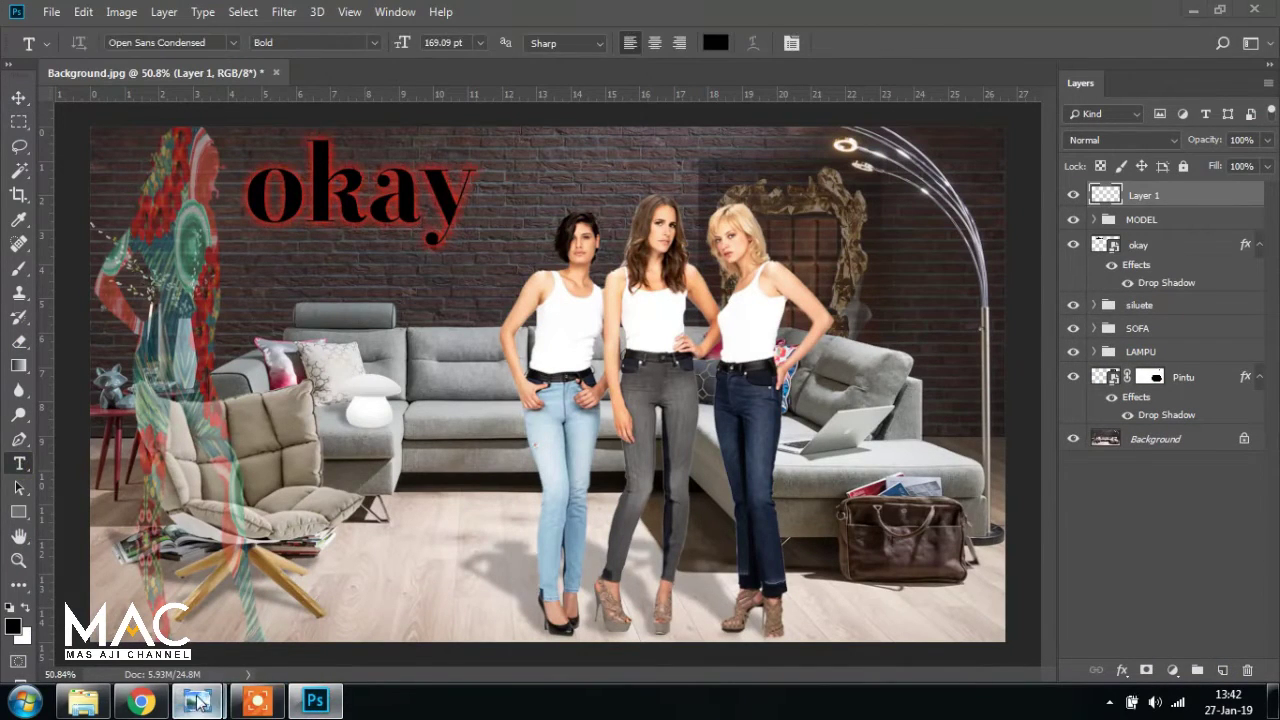
{"action": "mouse_move", "coordinate": [197, 700]}
{"action": "left_click", "coordinate": [120, 610]}
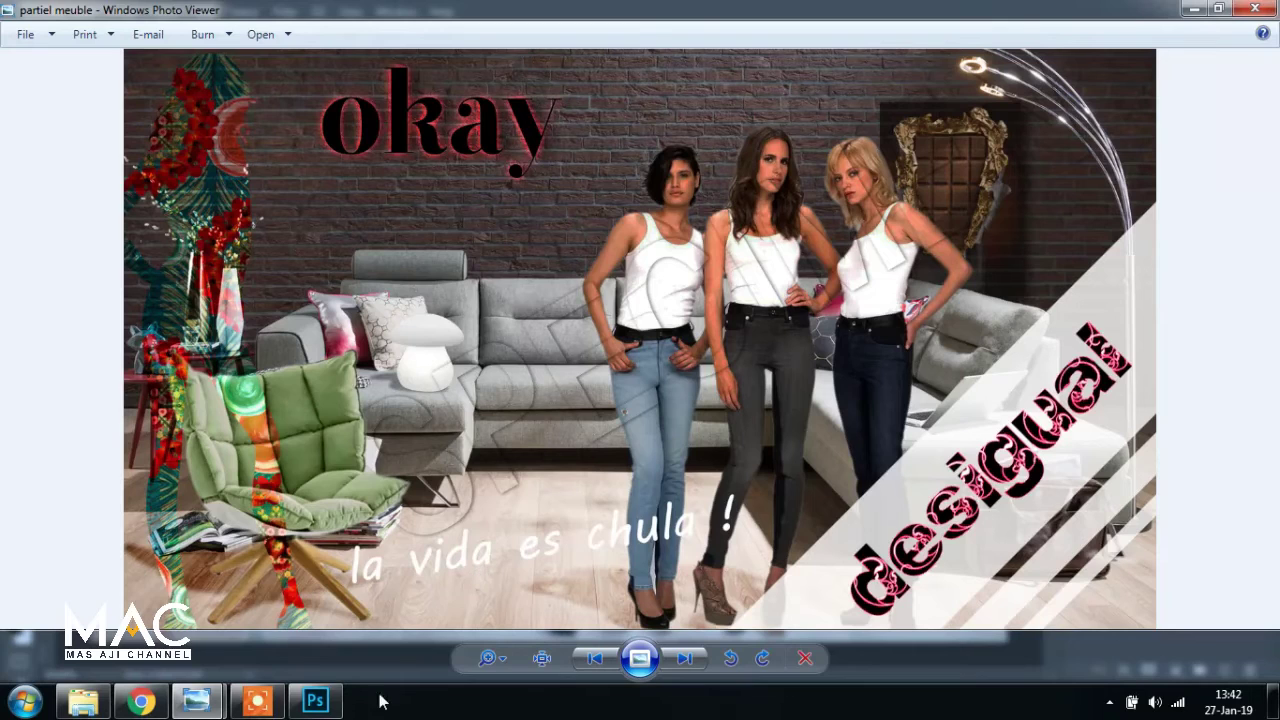
{"action": "left_click", "coordinate": [315, 700]}
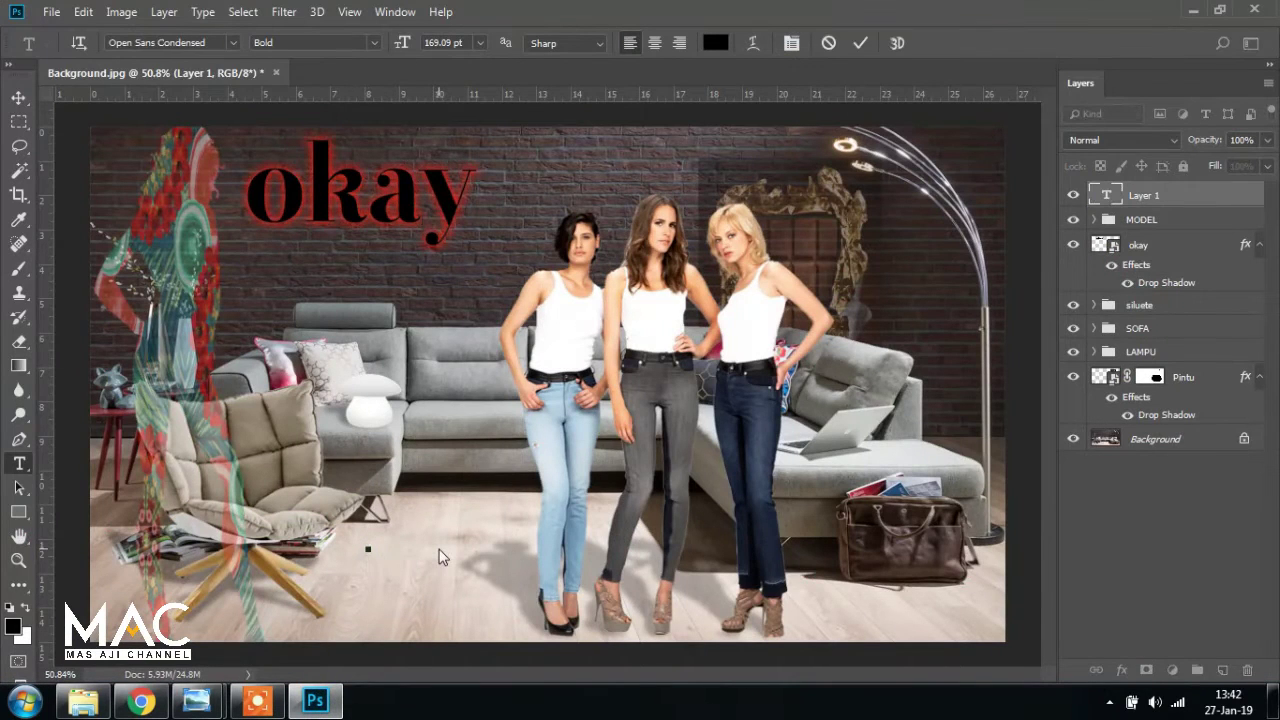
{"action": "type", "text": "I"}
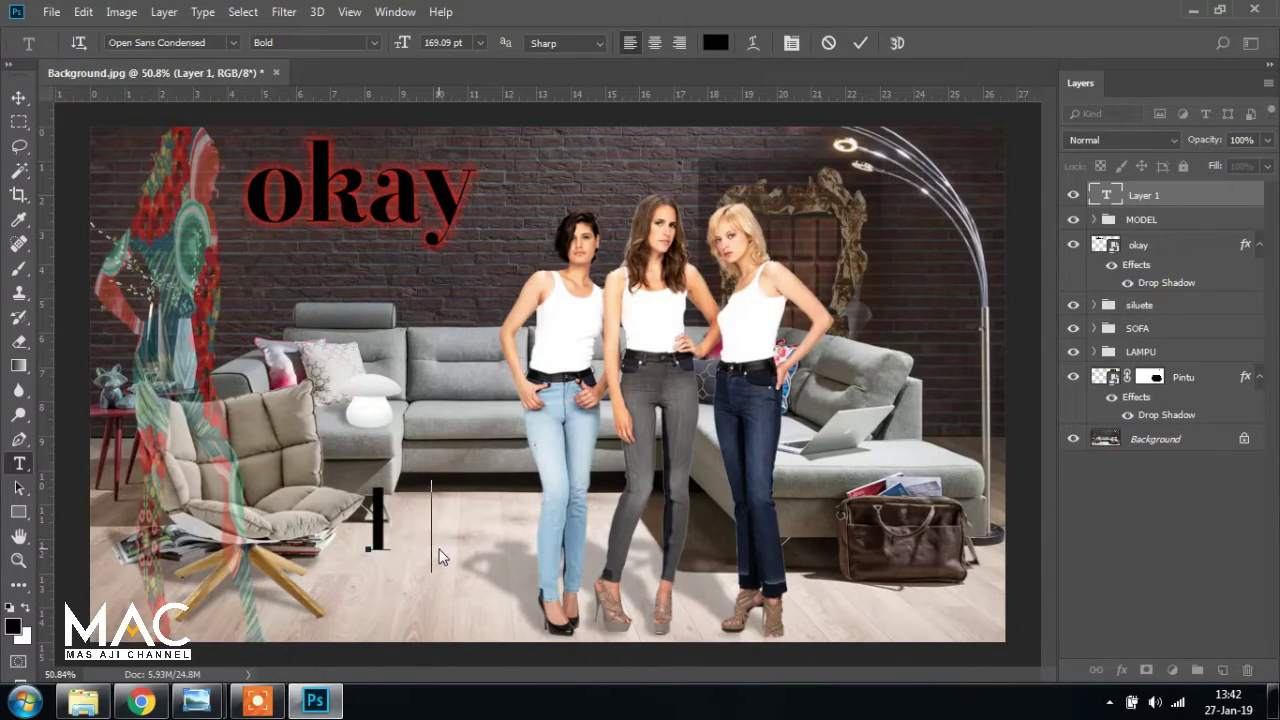
{"action": "type", "text": "a vi"}
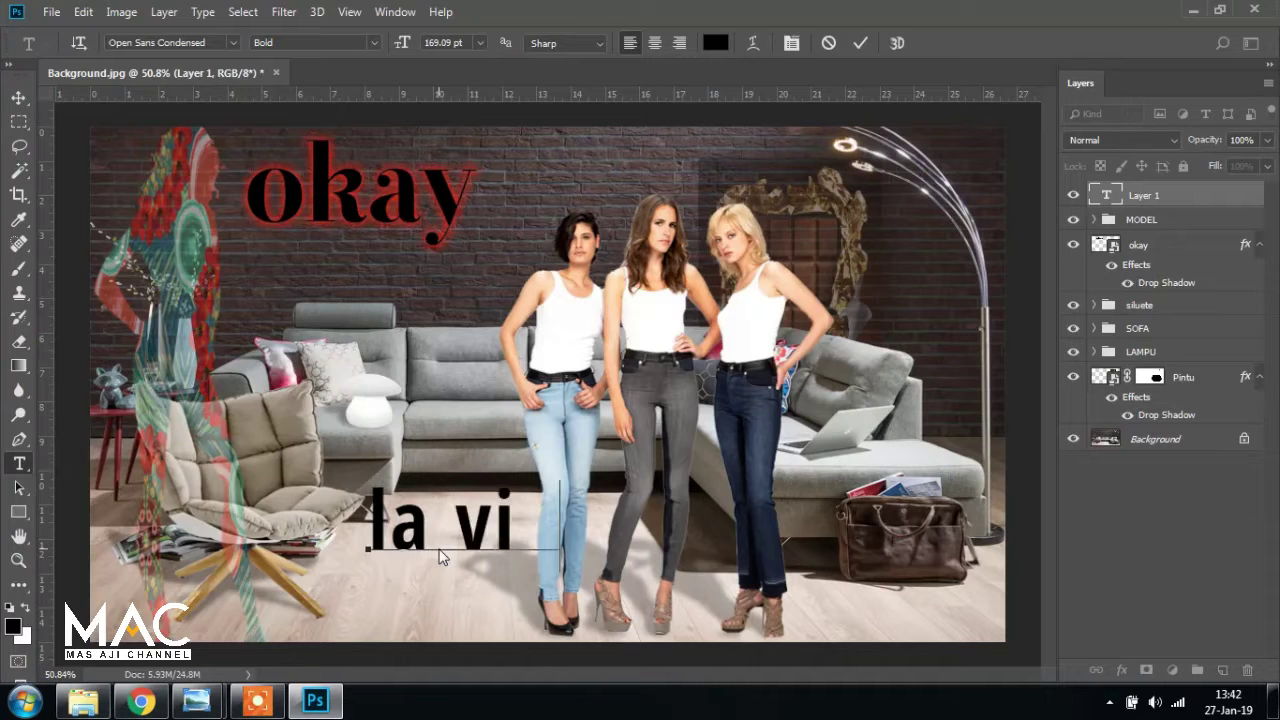
{"action": "type", "text": "da es chula"}
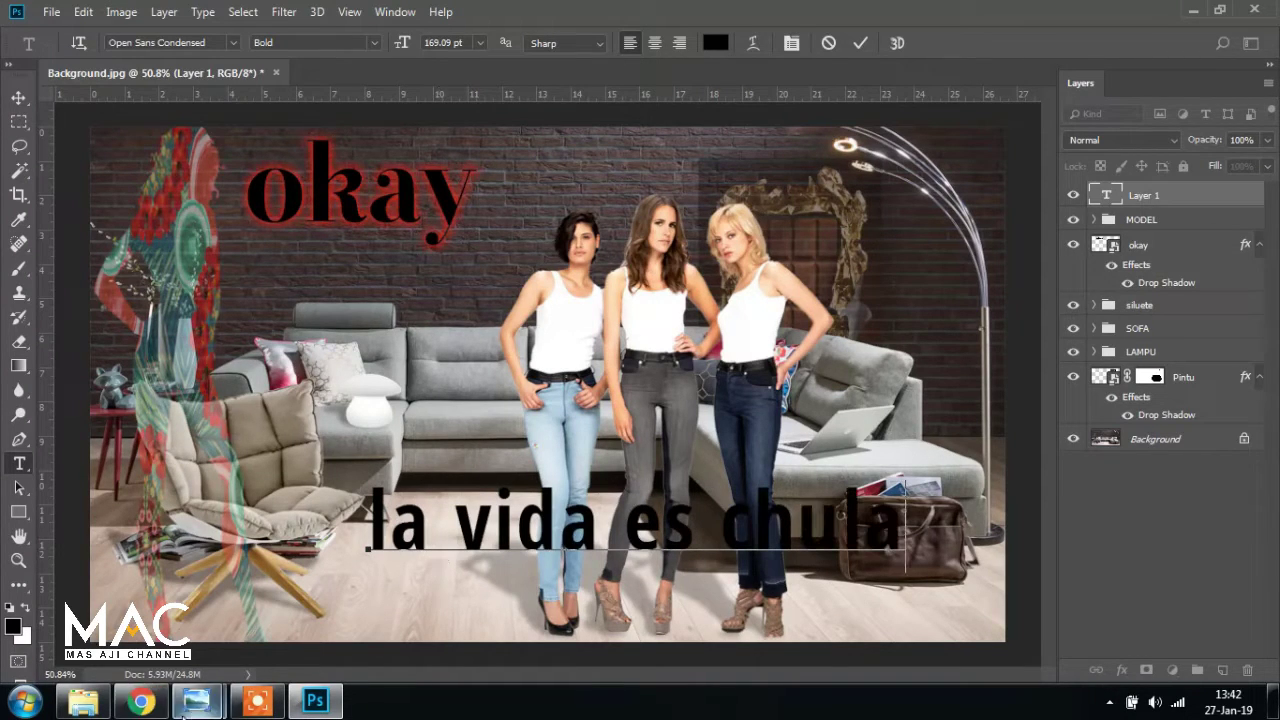
{"action": "mouse_move", "coordinate": [196, 702]}
{"action": "left_click", "coordinate": [118, 610]}
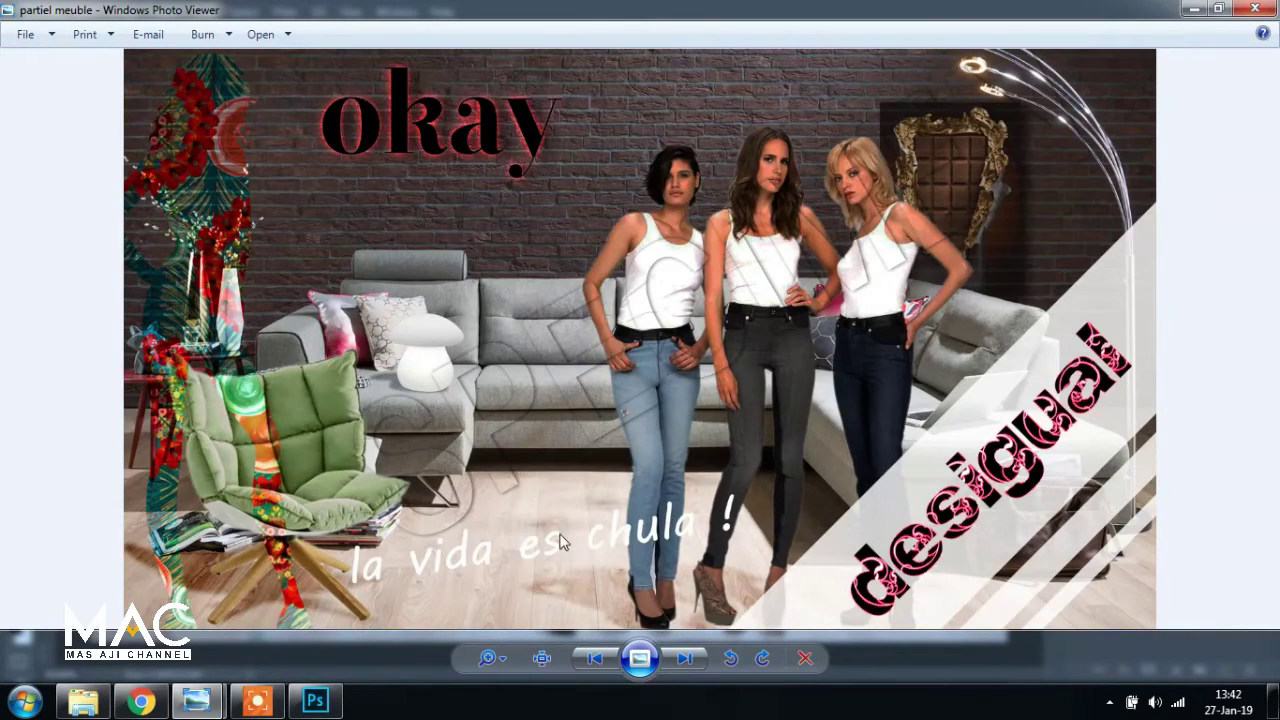
{"action": "left_click", "coordinate": [315, 702]}
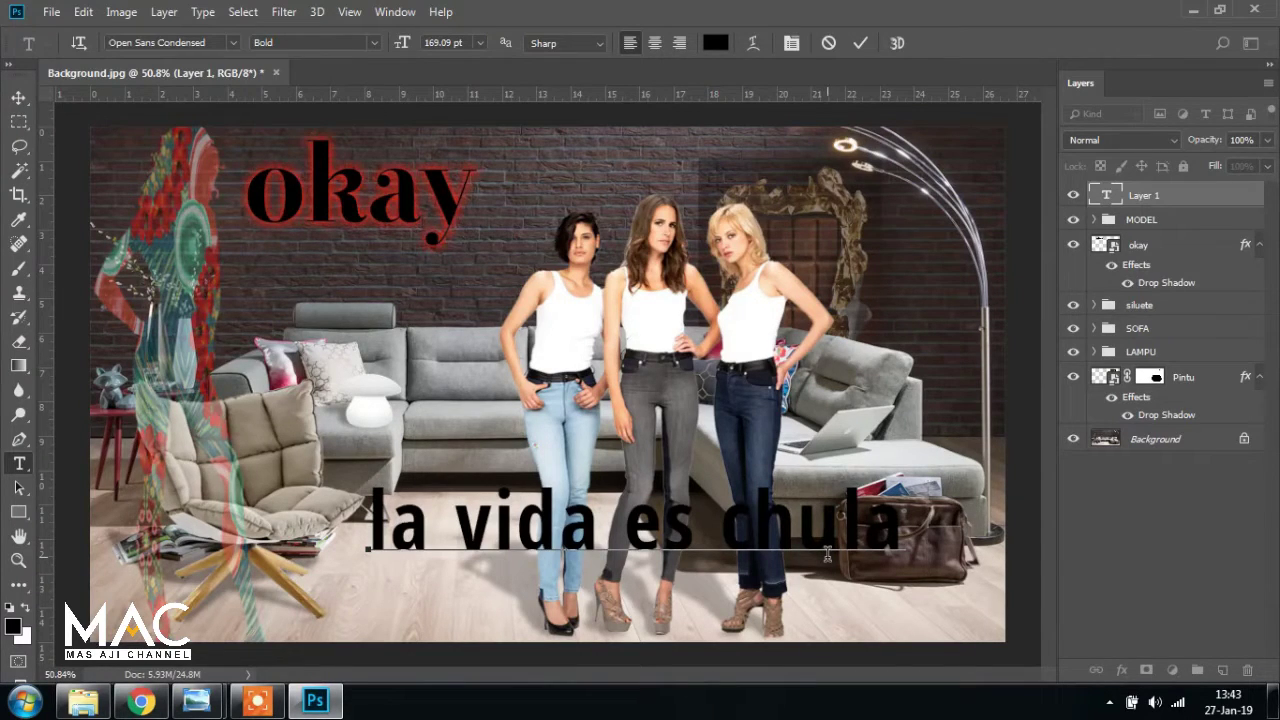
{"action": "type", "text": "!"}
Change the colour of the whole "la vida es chula !" text to white
{"action": "mouse_move", "coordinate": [218, 708]}
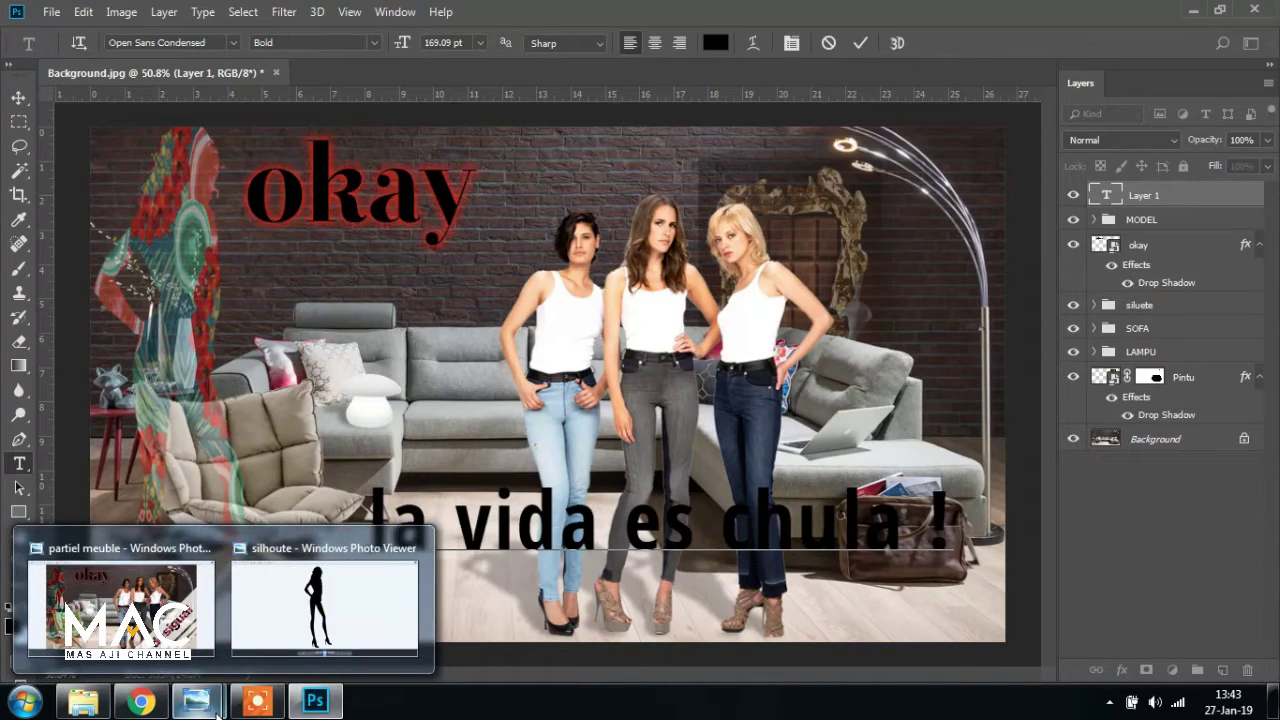
{"action": "mouse_move", "coordinate": [315, 703]}
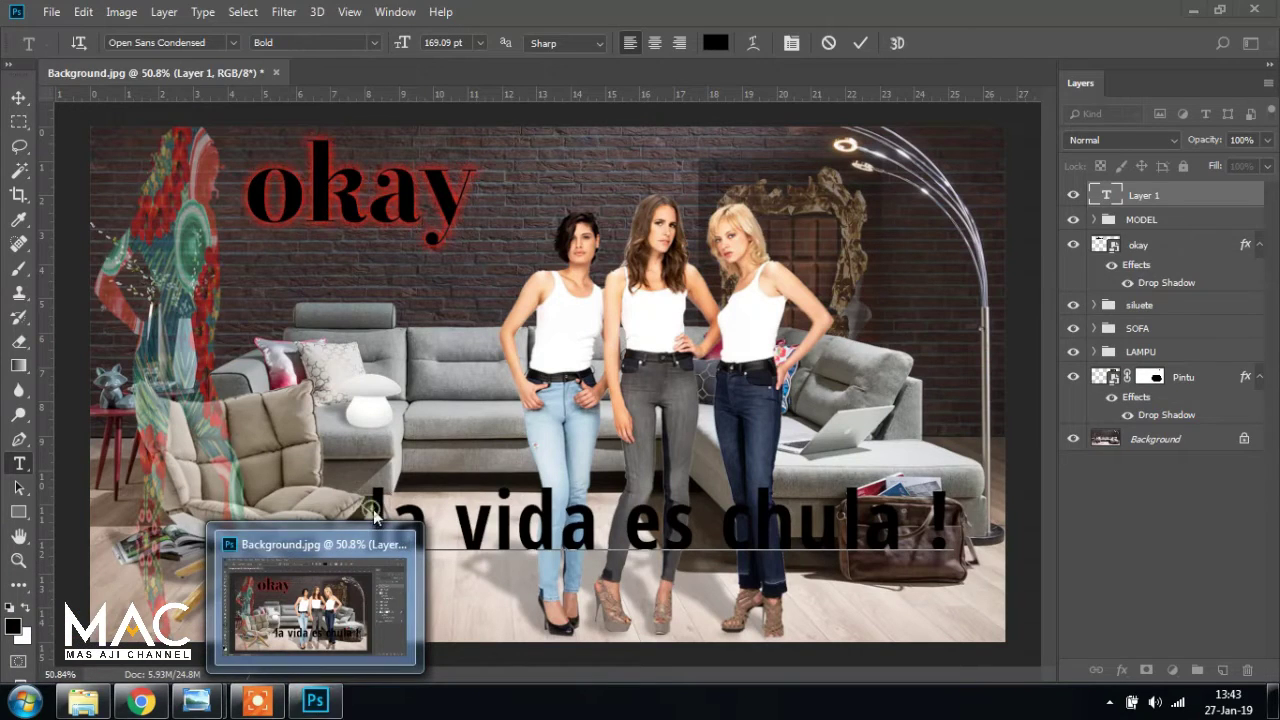
{"action": "left_click_drag", "start_coordinate": [370, 520], "coordinate": [982, 527]}
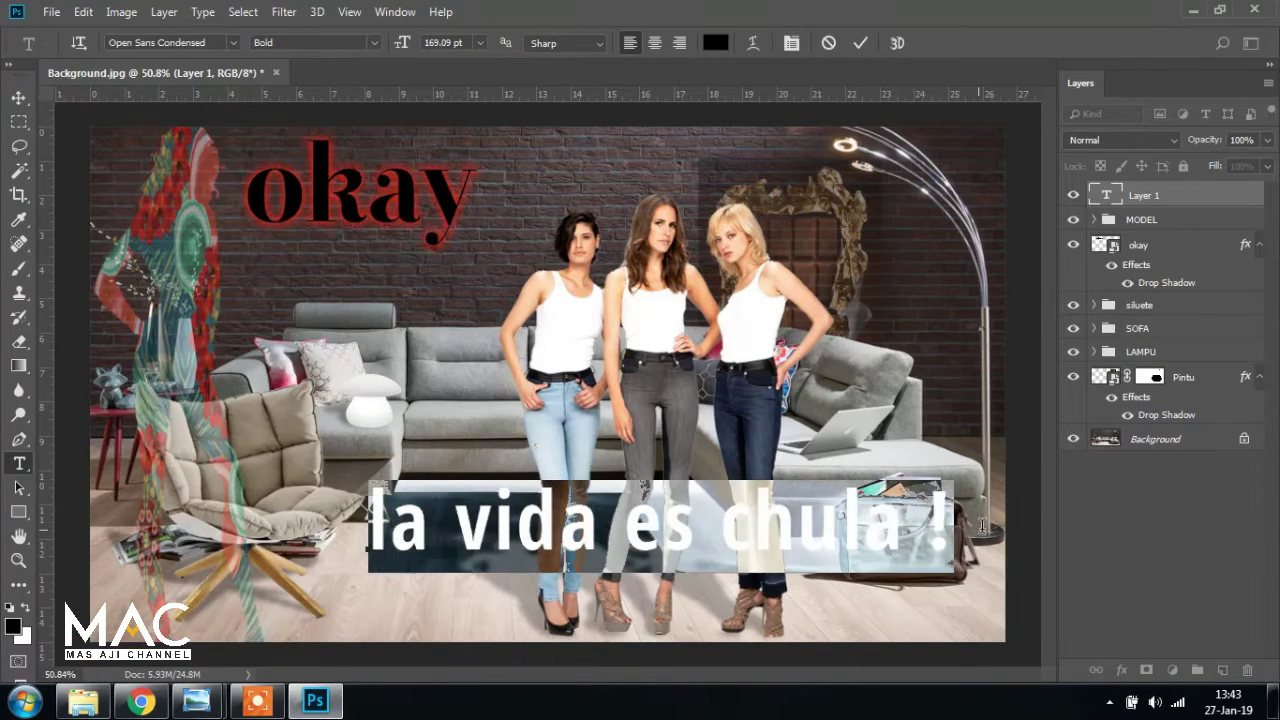
{"action": "left_click", "coordinate": [716, 42]}
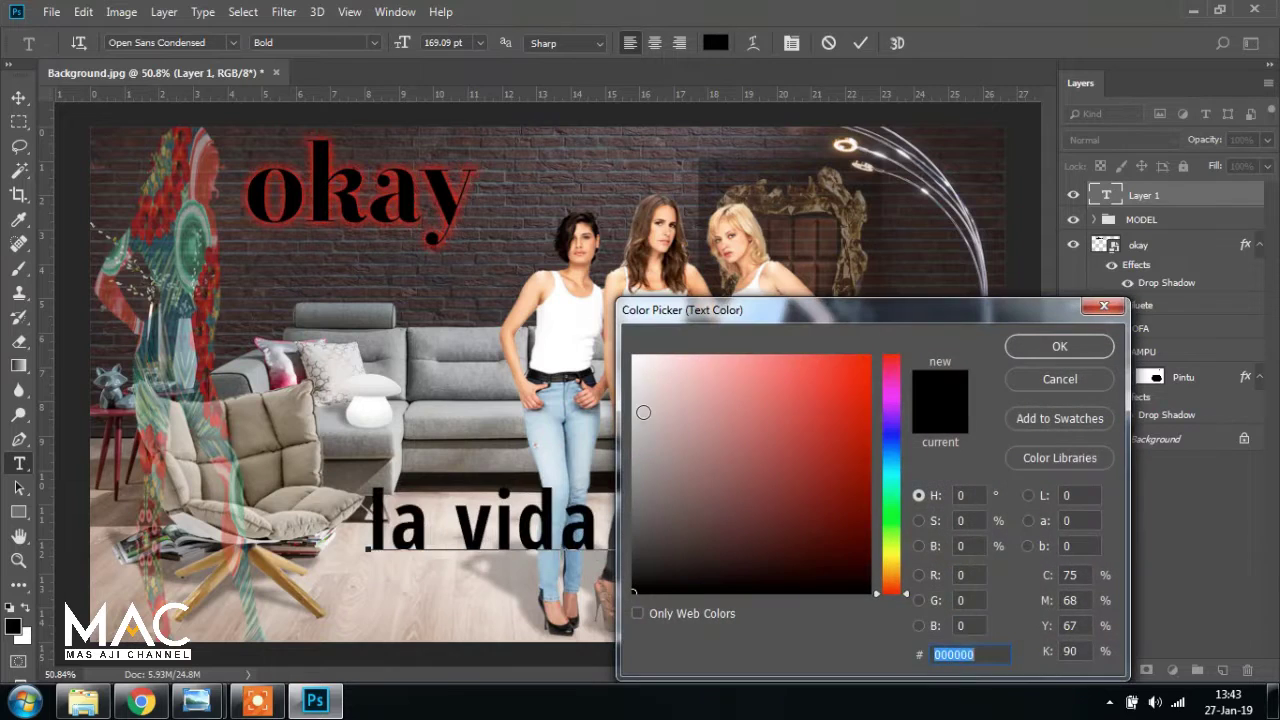
{"action": "left_click", "coordinate": [636, 358]}
{"action": "left_click", "coordinate": [1026, 346]}
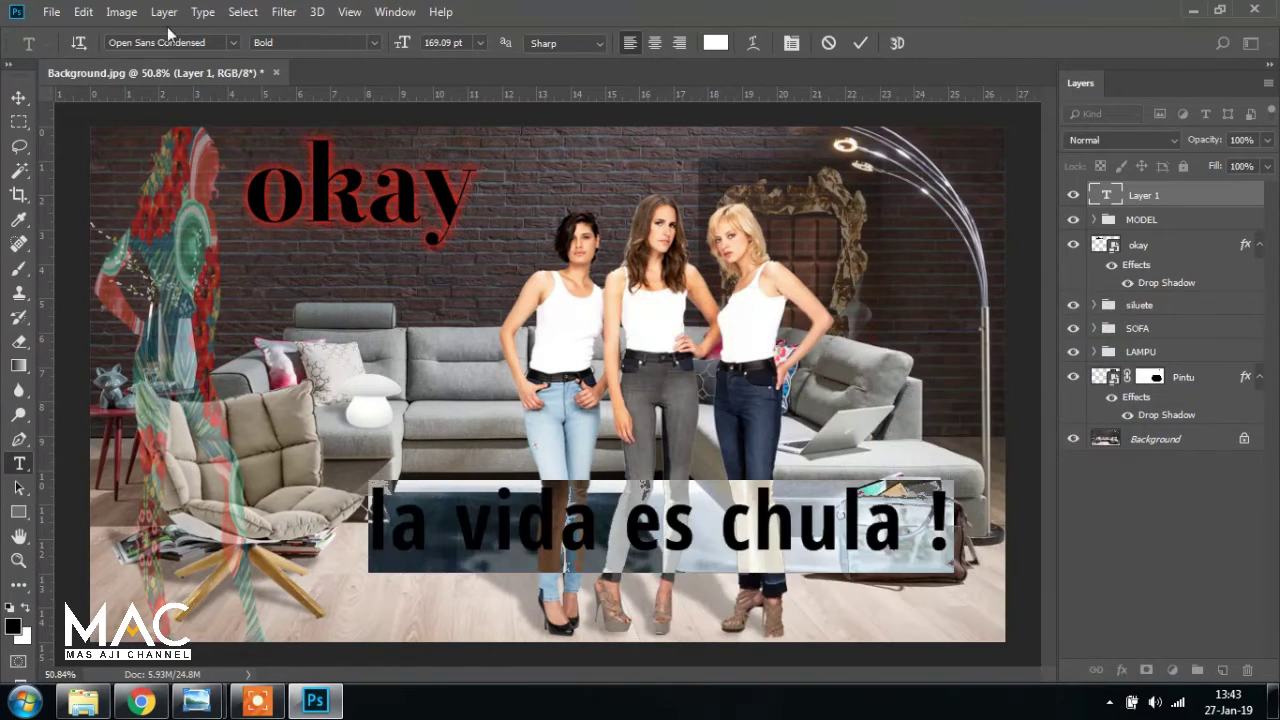
Set the font of the selected text to Comic Sans MS Regular
{"action": "left_click", "coordinate": [233, 42]}
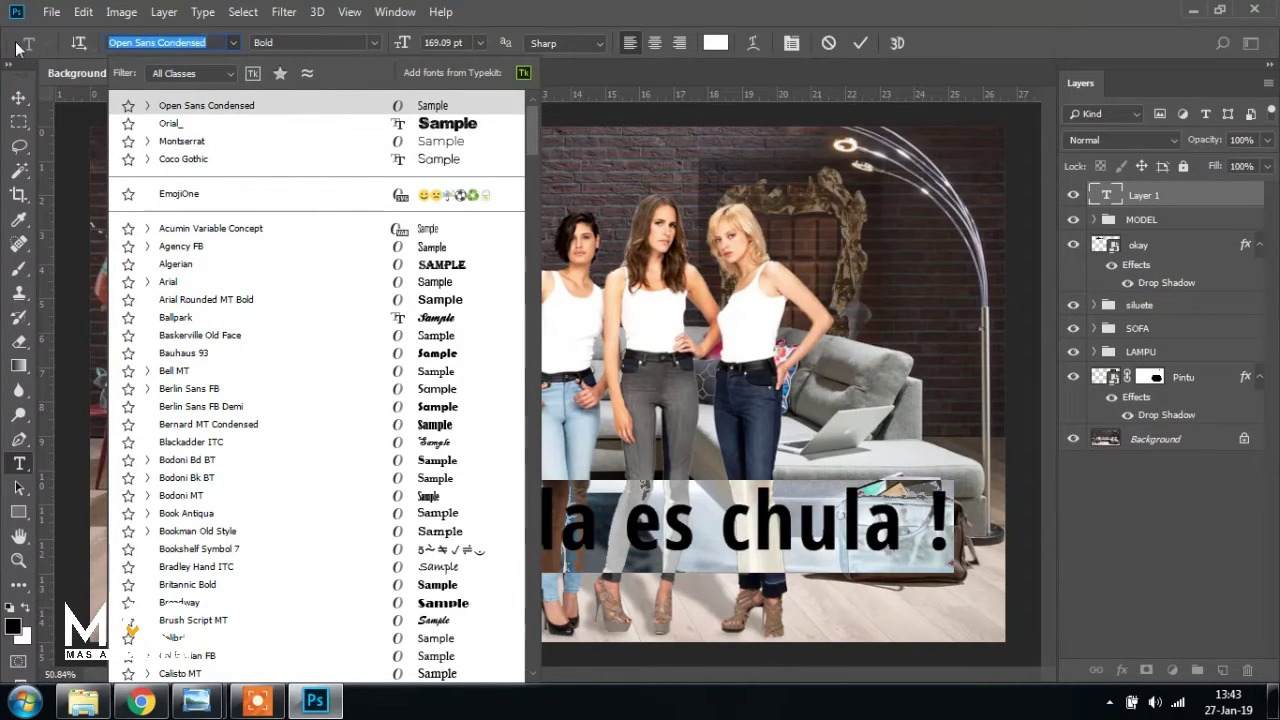
{"action": "type", "text": "com"}
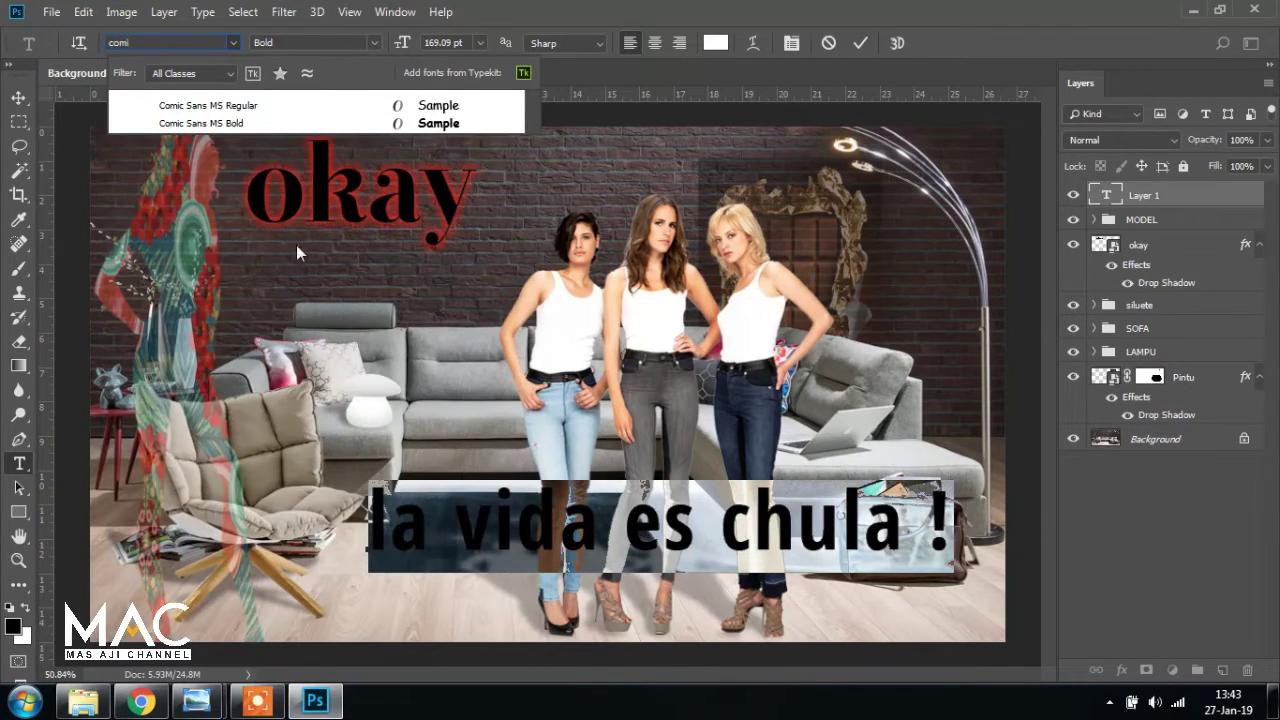
{"action": "type", "text": "i"}
{"action": "left_click", "coordinate": [270, 105]}
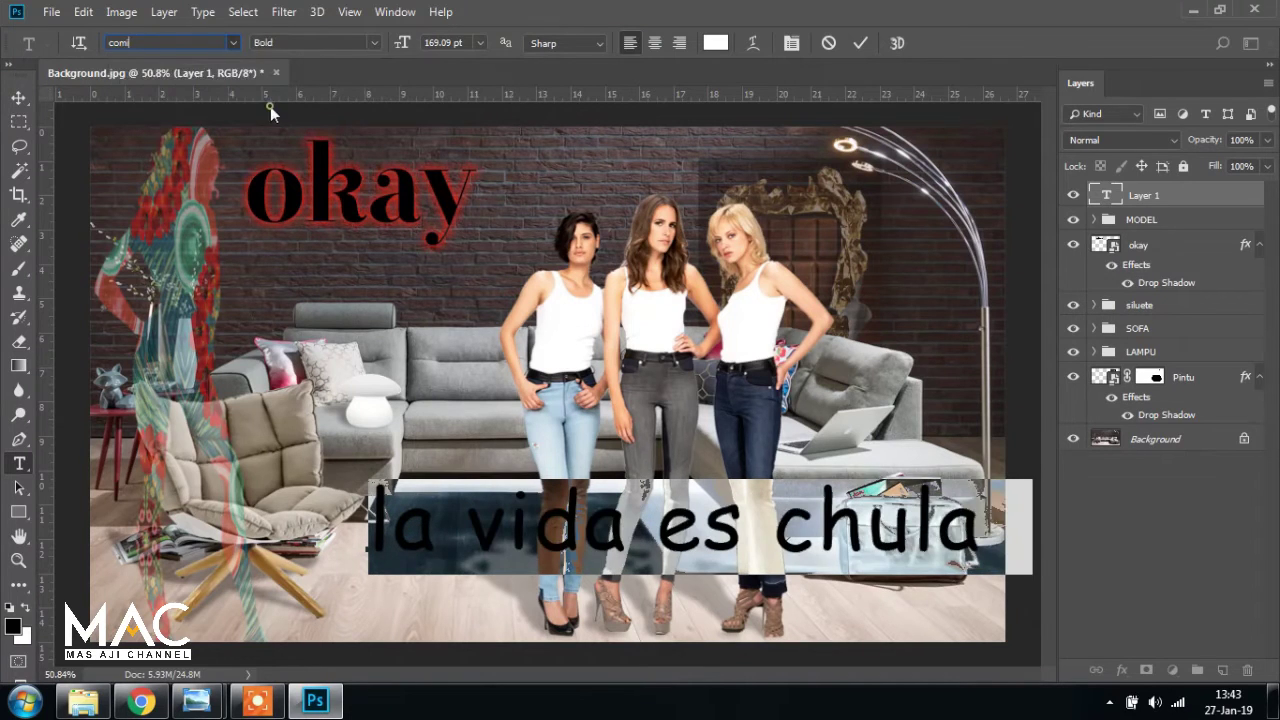
Move the slogan left and scale it proportionally to about 60.67%, checking its size against the reference image
{"action": "left_click", "coordinate": [18, 97]}
{"action": "left_click_drag", "start_coordinate": [965, 543], "coordinate": [828, 537]}
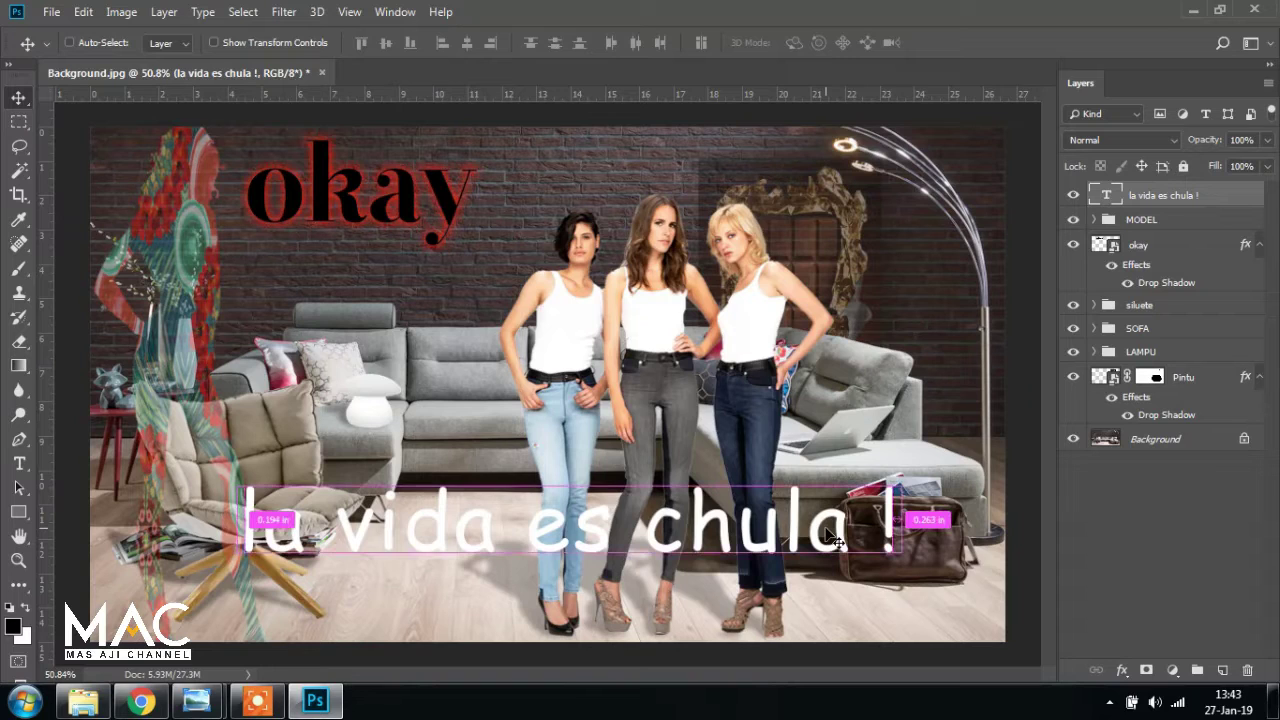
{"action": "key", "text": "ctrl+t"}
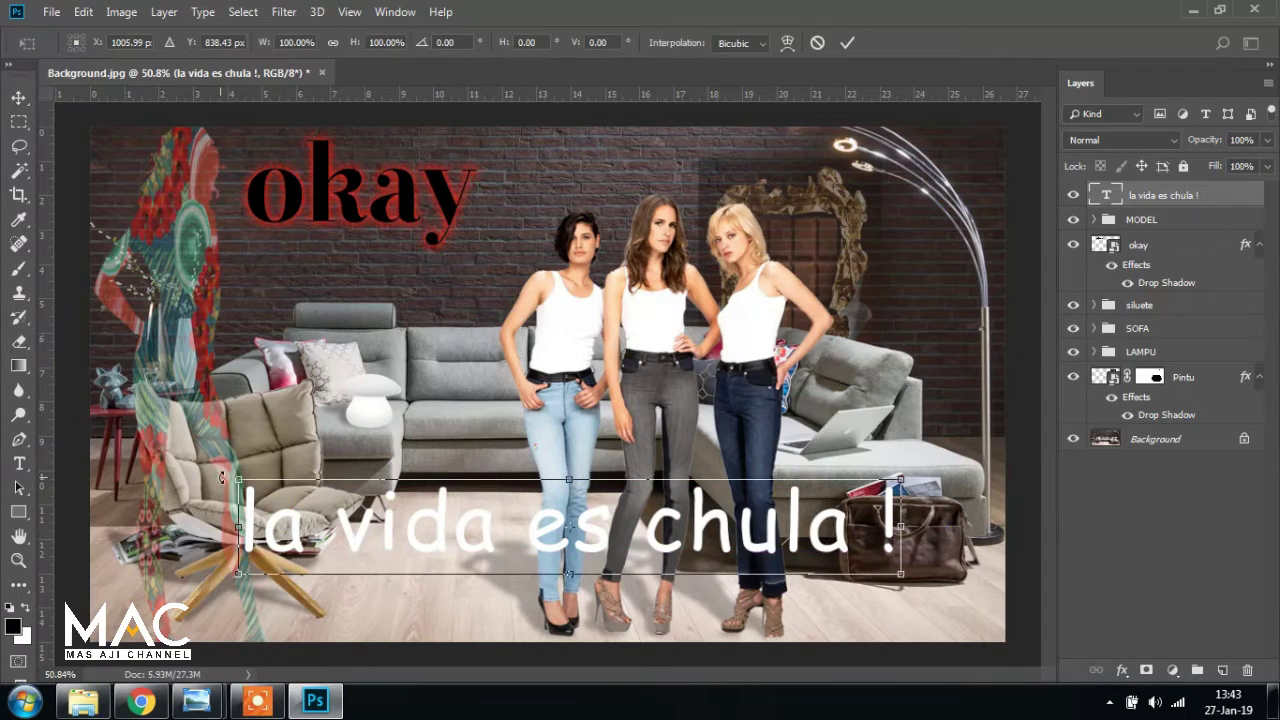
{"action": "left_click_drag", "start_coordinate": [238, 477], "coordinate": [498, 517]}
{"action": "mouse_move", "coordinate": [258, 700]}
{"action": "left_click", "coordinate": [148, 615]}
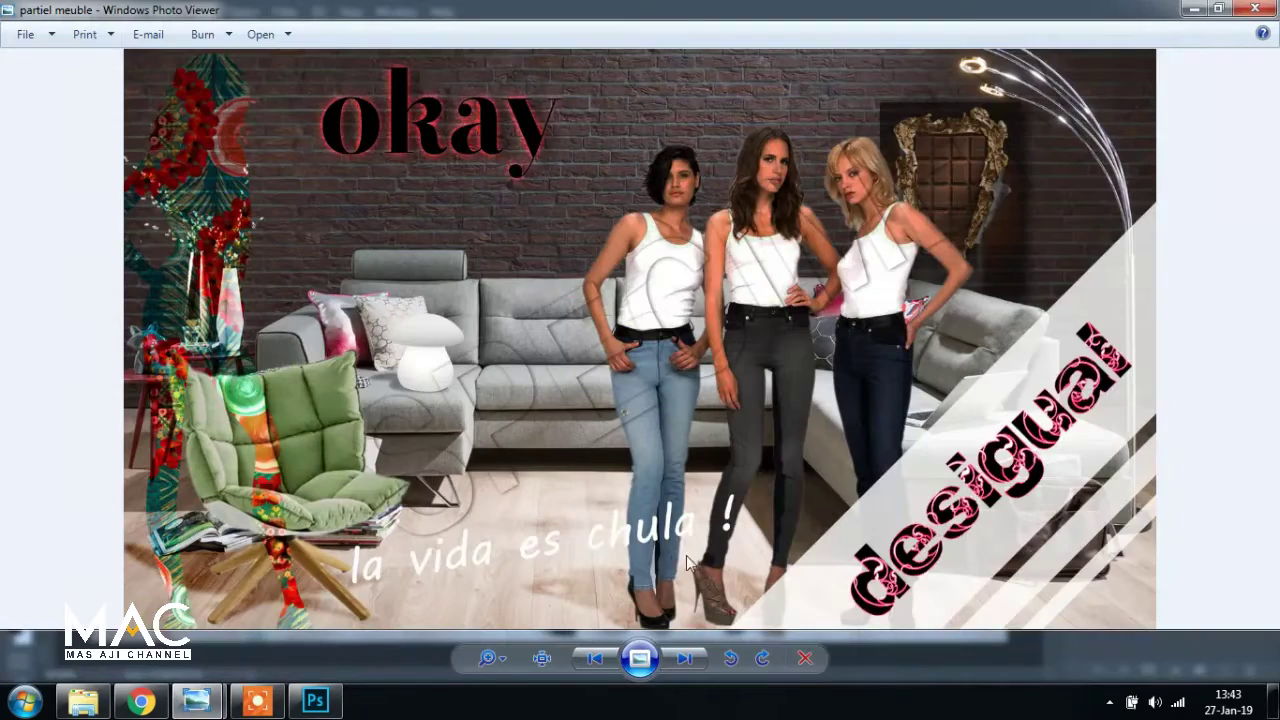
{"action": "left_click", "coordinate": [315, 700]}
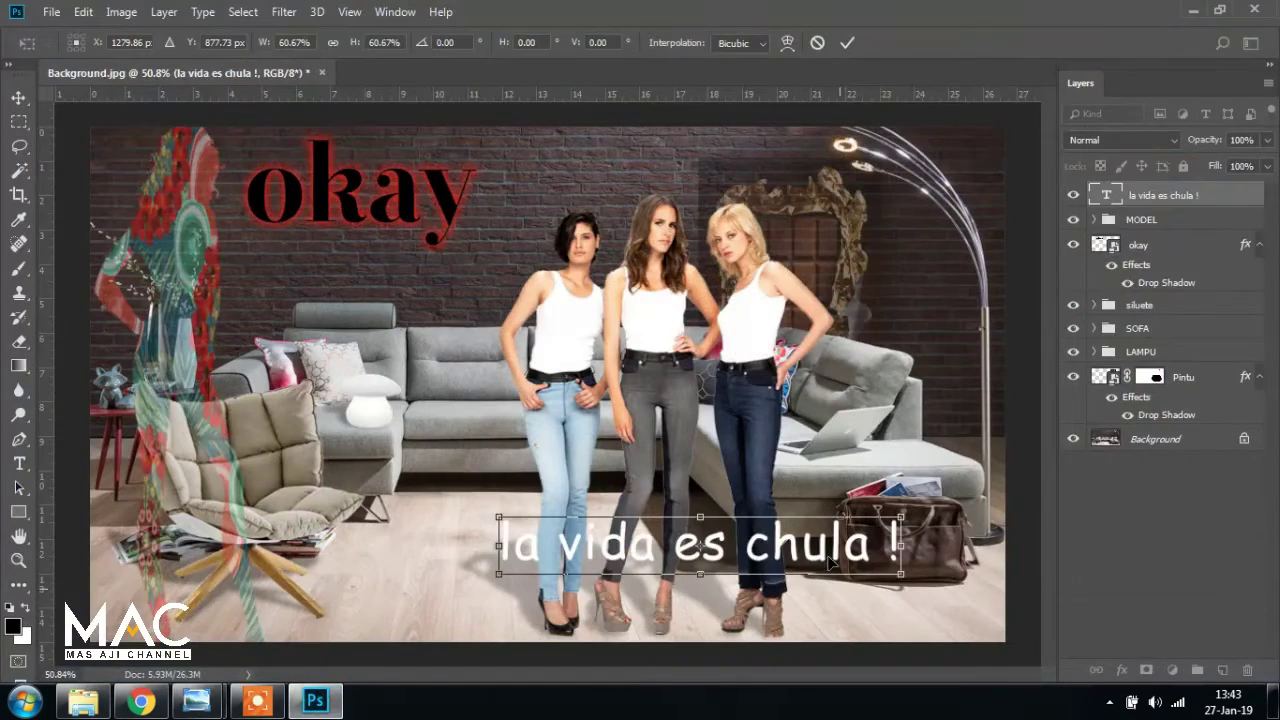
{"action": "key", "text": "Return"}
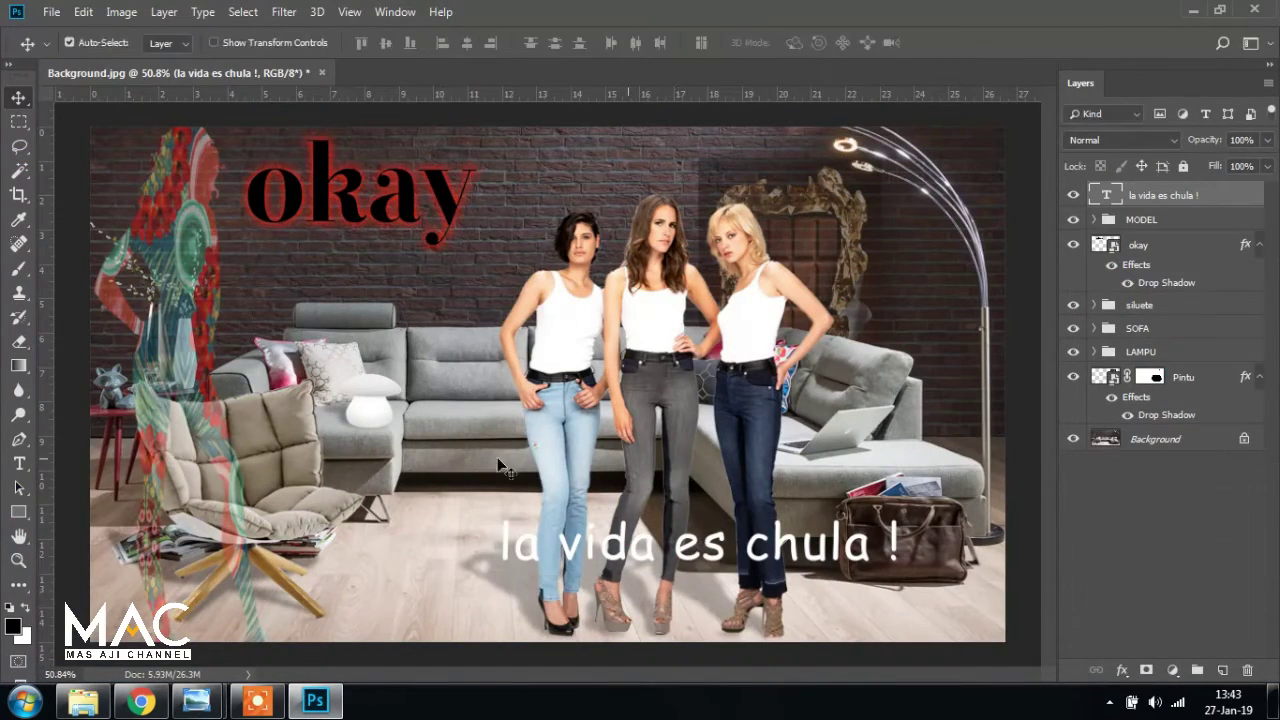
Apply Faux Italic to the "la vida es chula !" text and close the character settings
{"action": "left_click", "coordinate": [19, 463]}
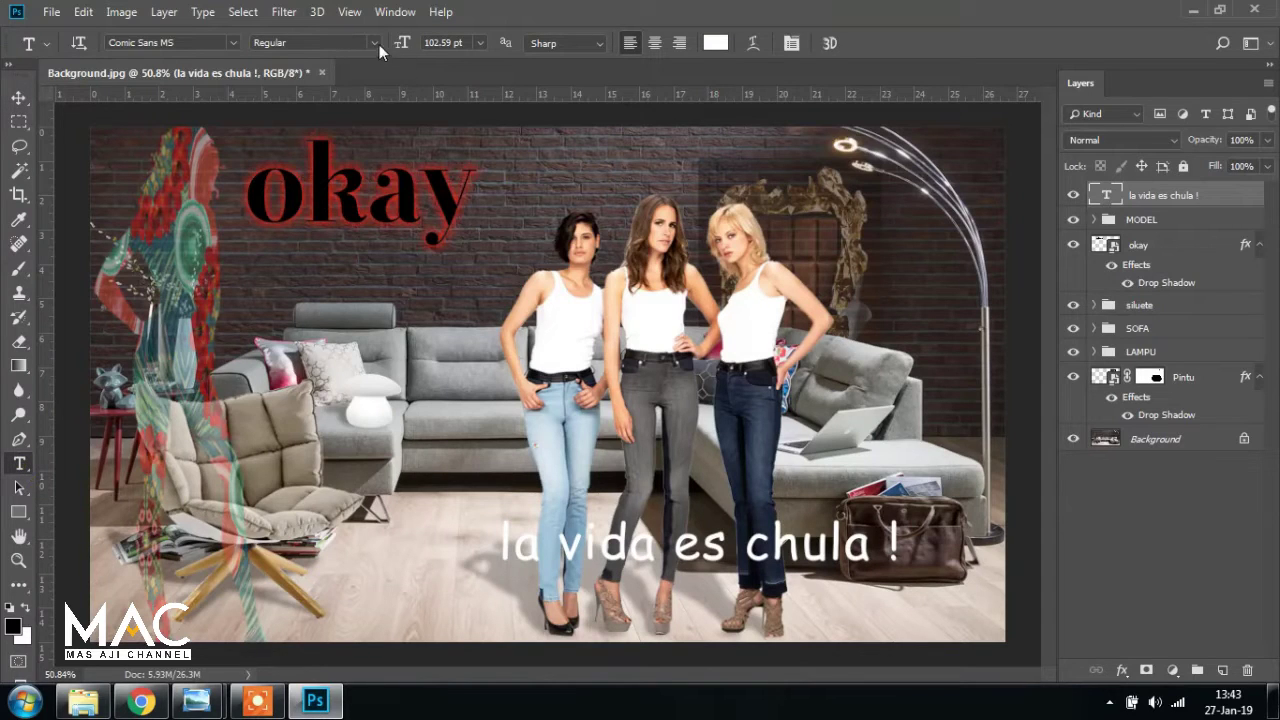
{"action": "left_click", "coordinate": [374, 43]}
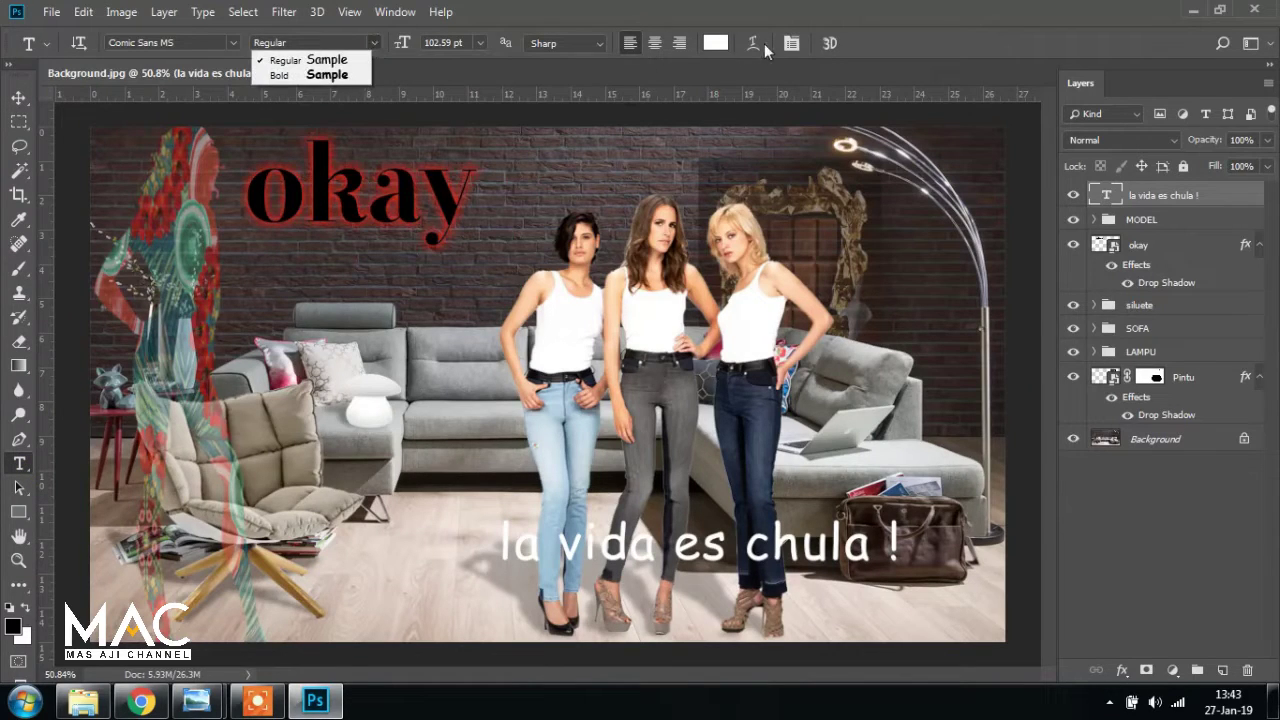
{"action": "left_click", "coordinate": [790, 45]}
{"action": "left_click", "coordinate": [790, 44]}
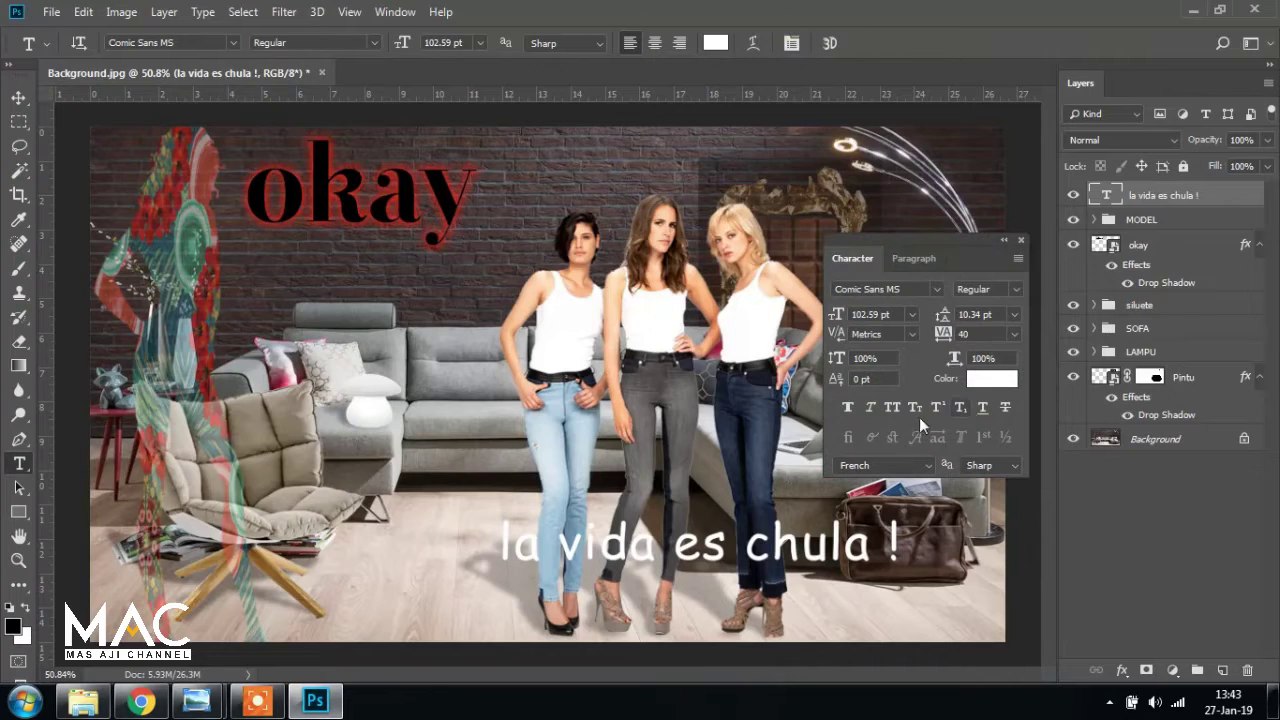
{"action": "left_click", "coordinate": [871, 406]}
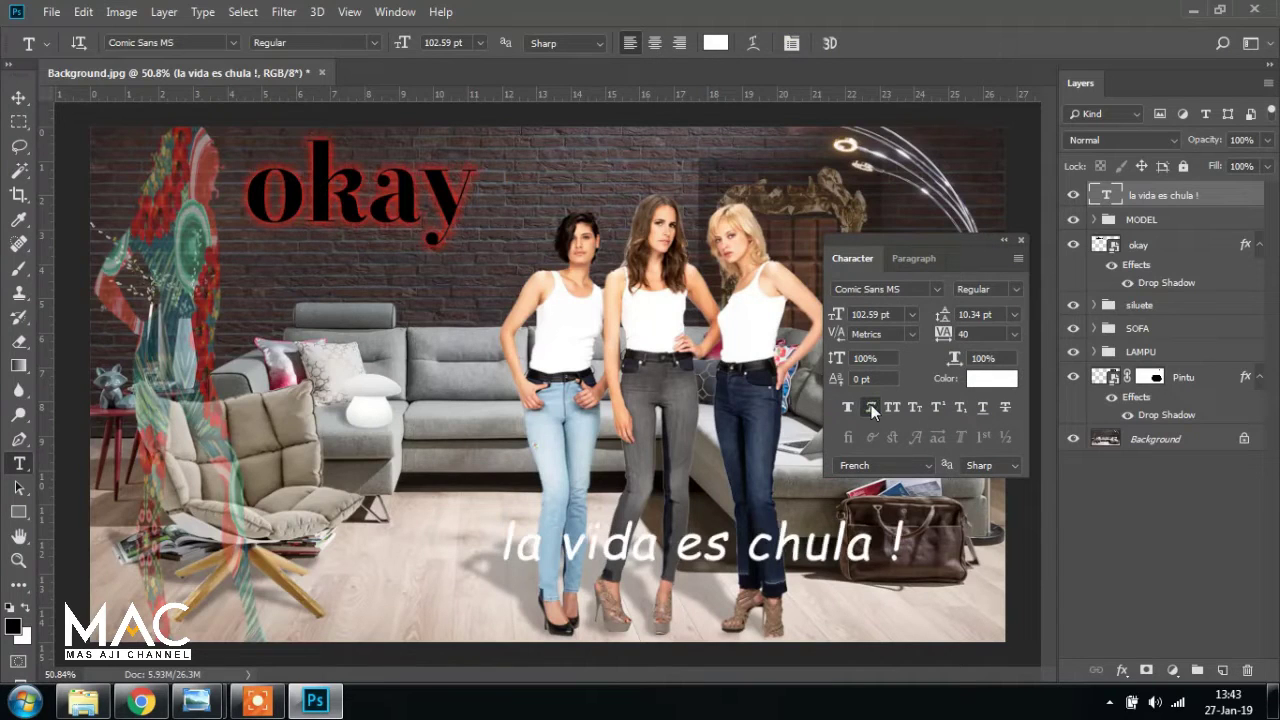
{"action": "left_click", "coordinate": [19, 97]}
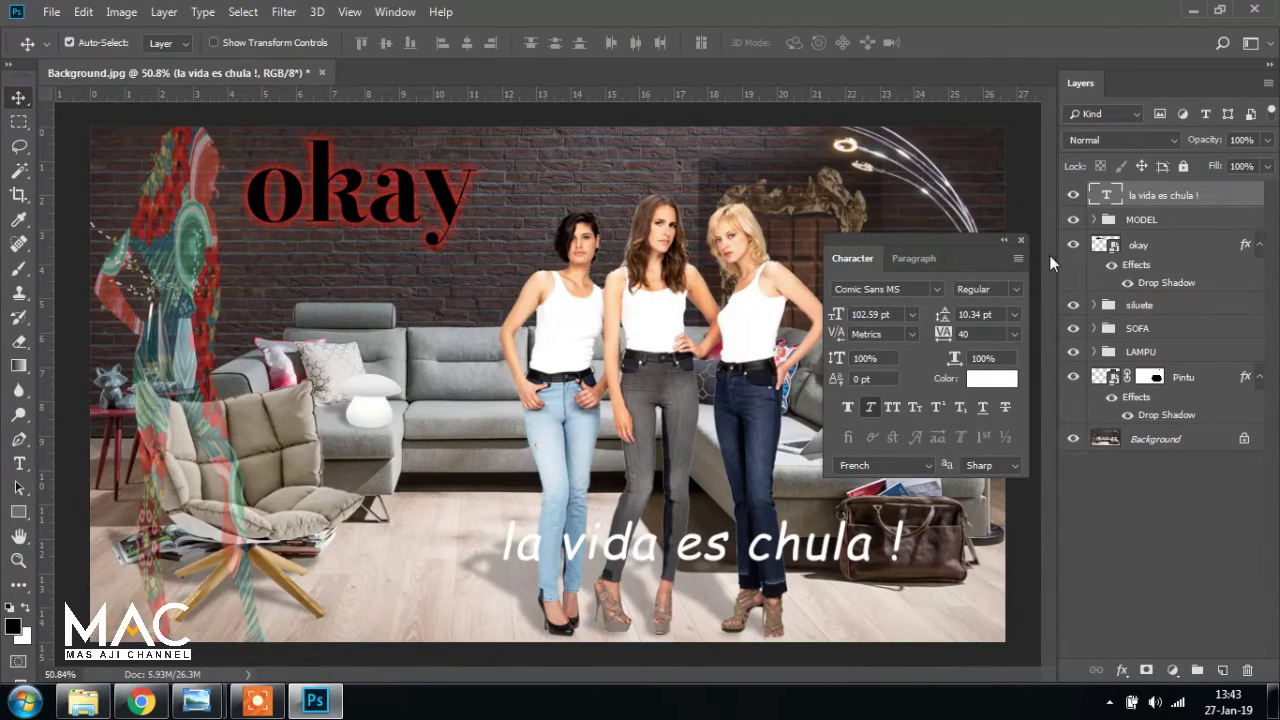
{"action": "left_click", "coordinate": [1021, 241]}
Rotate the slogan to about -16.84°, place it on the floor between the armchair and the middle model, and compare it with the reference image
{"action": "left_click_drag", "start_coordinate": [722, 555], "coordinate": [512, 592]}
{"action": "key", "text": "ctrl+t"}
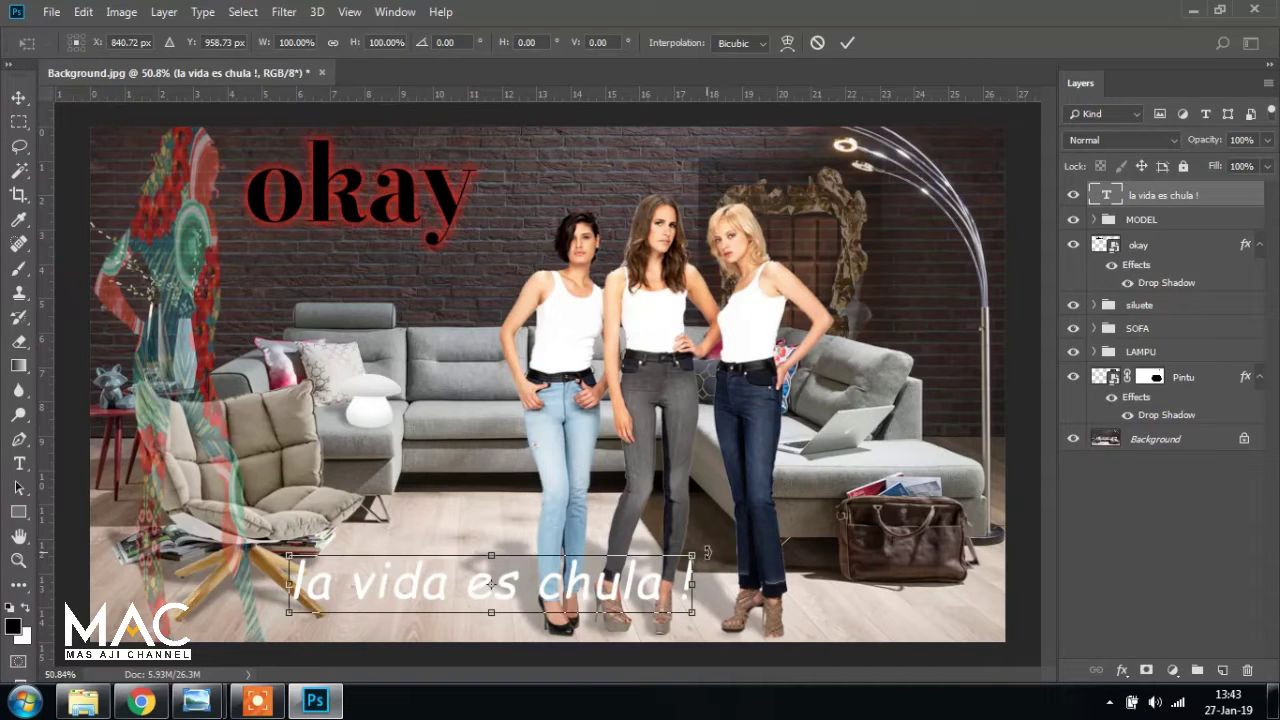
{"action": "left_click_drag", "start_coordinate": [706, 548], "coordinate": [698, 476]}
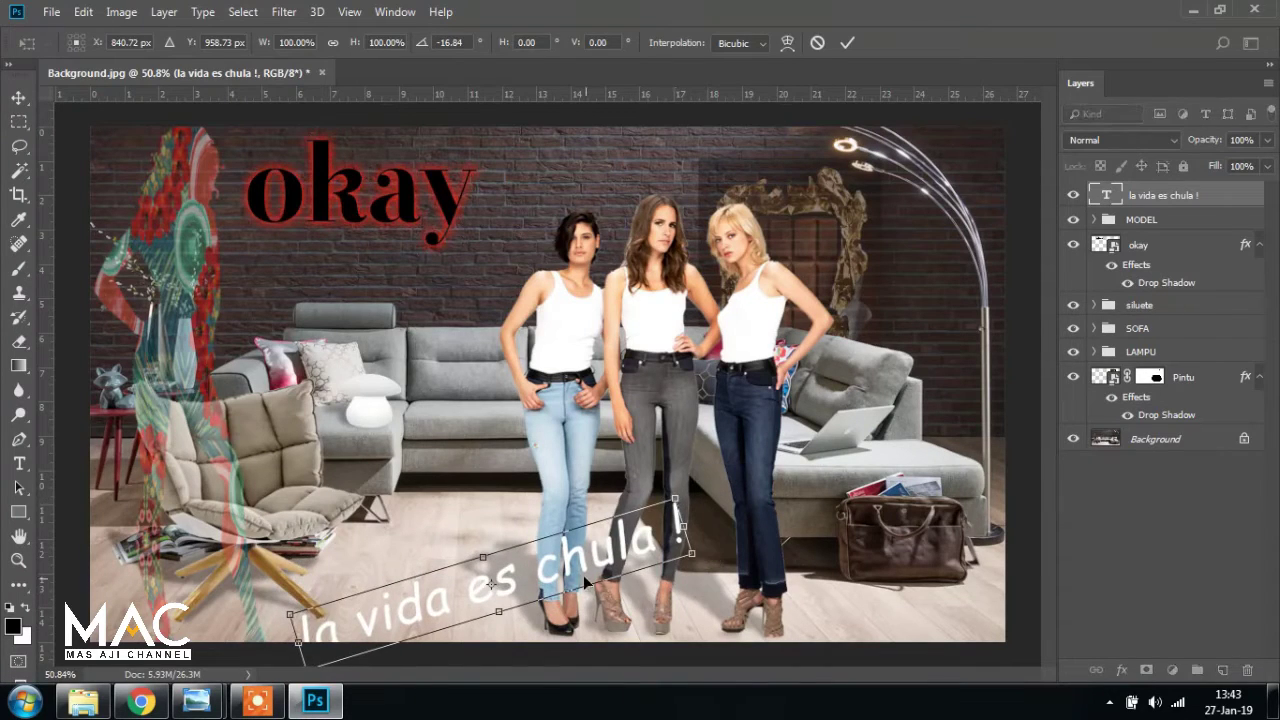
{"action": "left_click_drag", "start_coordinate": [588, 570], "coordinate": [551, 537]}
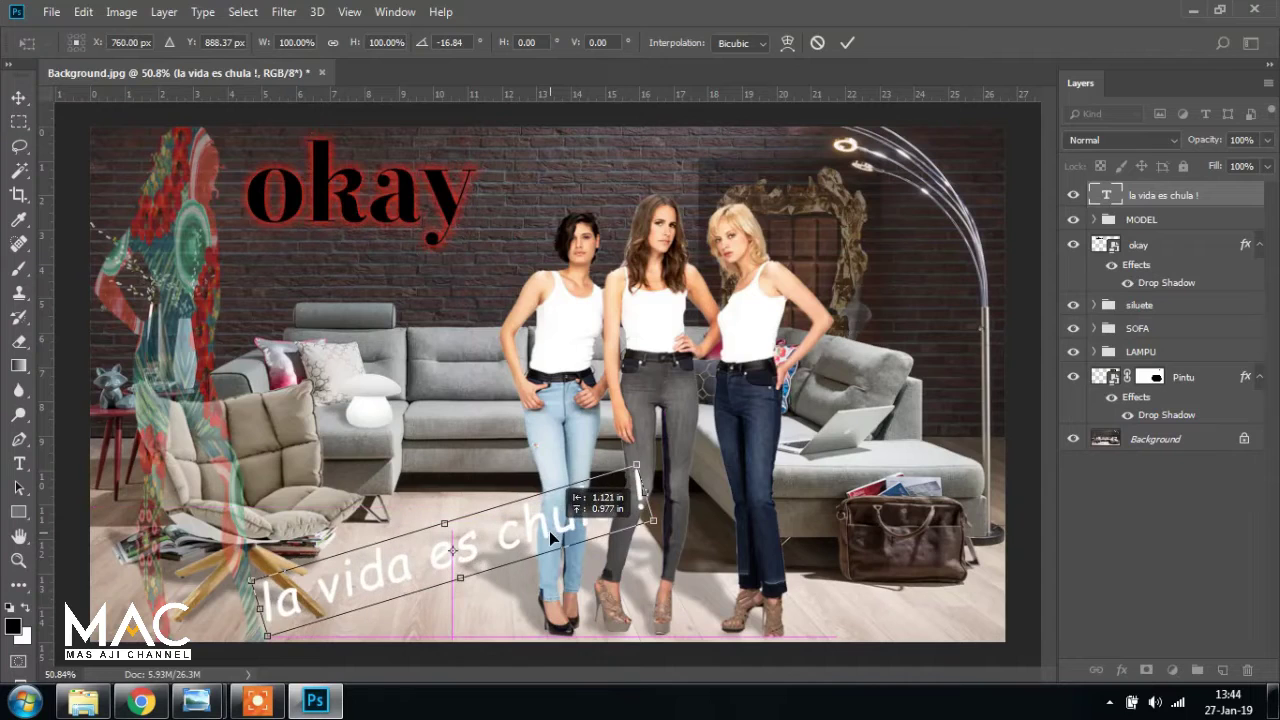
{"action": "key", "text": "Return"}
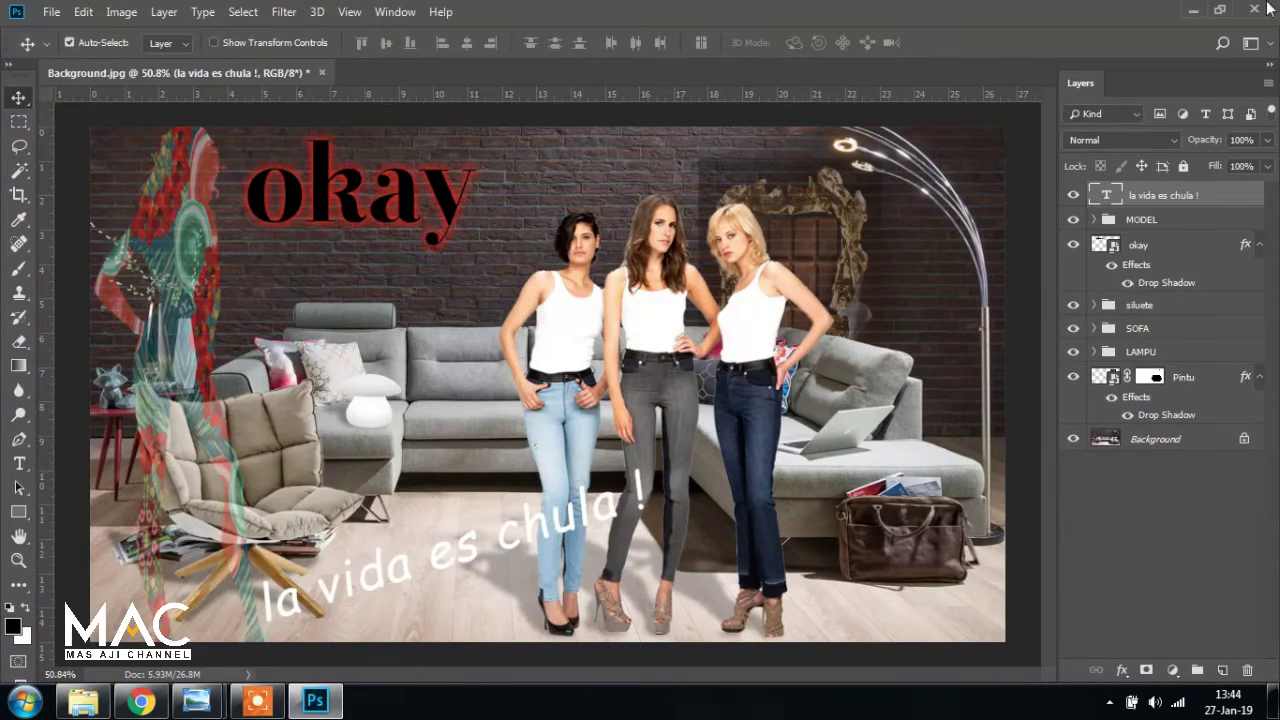
{"action": "mouse_move", "coordinate": [196, 700]}
{"action": "left_click", "coordinate": [120, 598]}
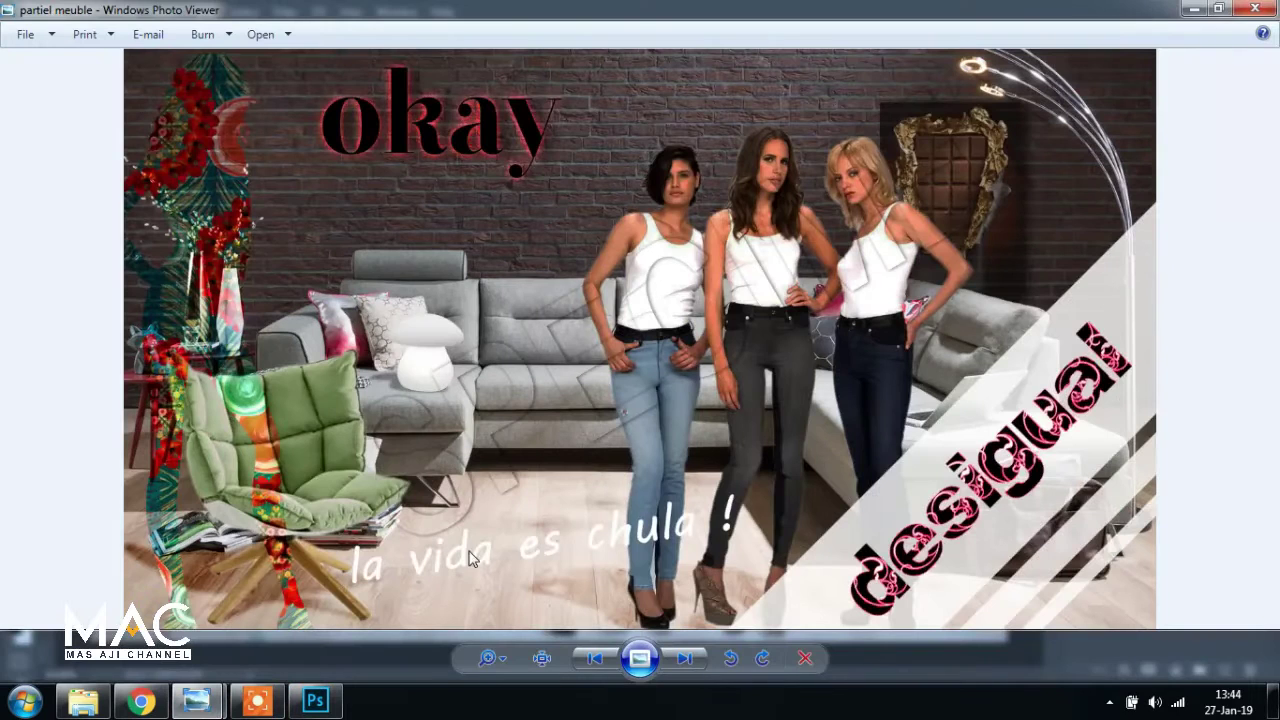
Reposition the slogan on the floor, scale it proportionally to about 87.93%, and compare it with the partiel meuble reference image
{"action": "left_click", "coordinate": [315, 700]}
{"action": "left_click_drag", "start_coordinate": [368, 583], "coordinate": [402, 540]}
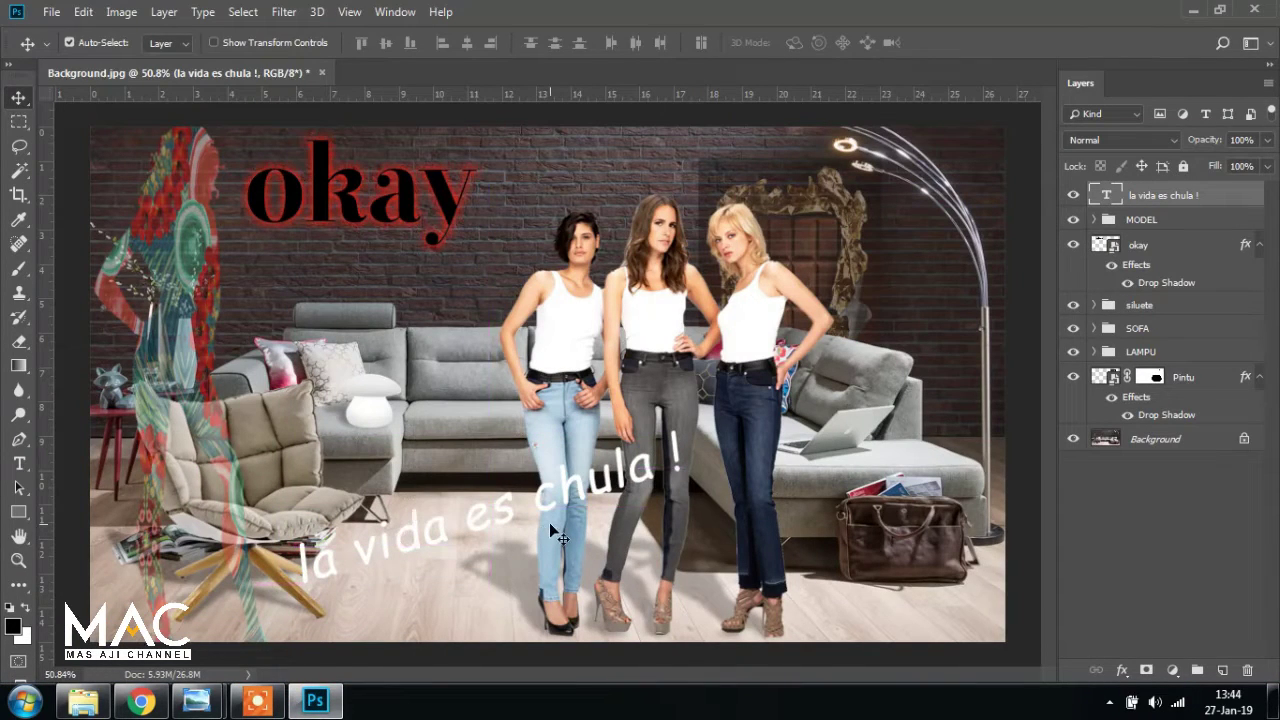
{"action": "key", "text": "ctrl+t"}
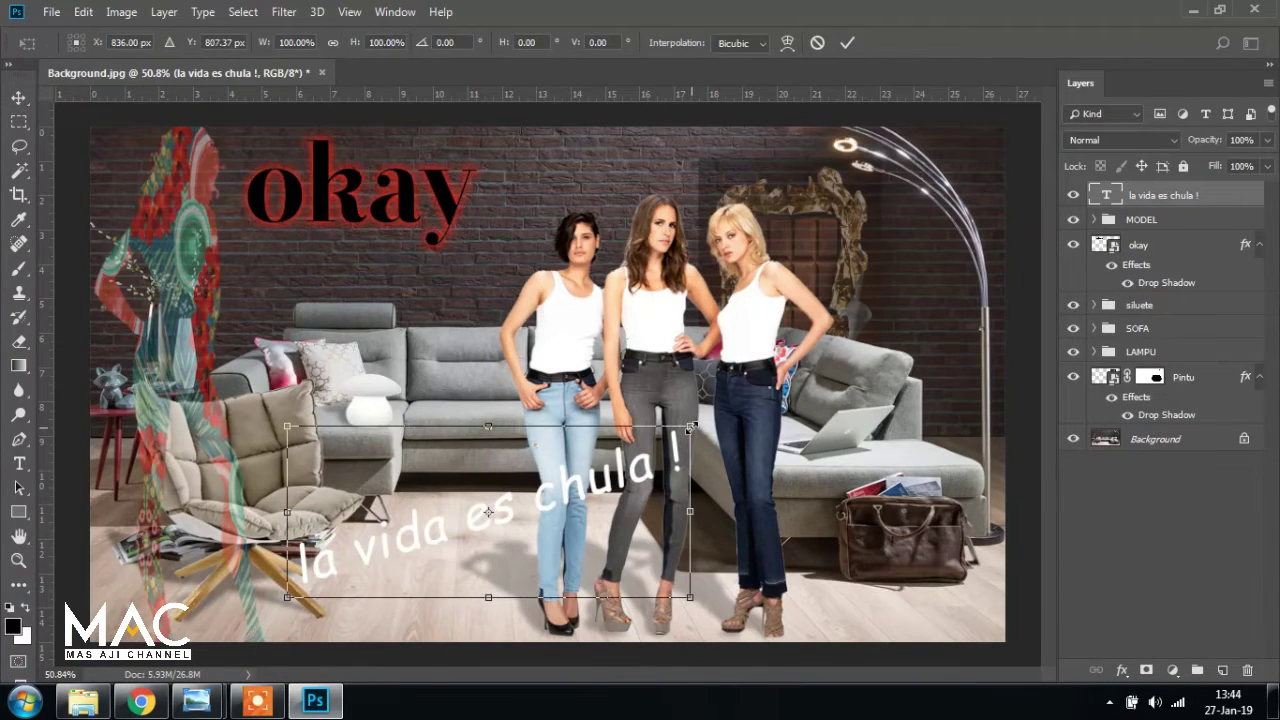
{"action": "left_click_drag", "start_coordinate": [690, 426], "coordinate": [641, 447]}
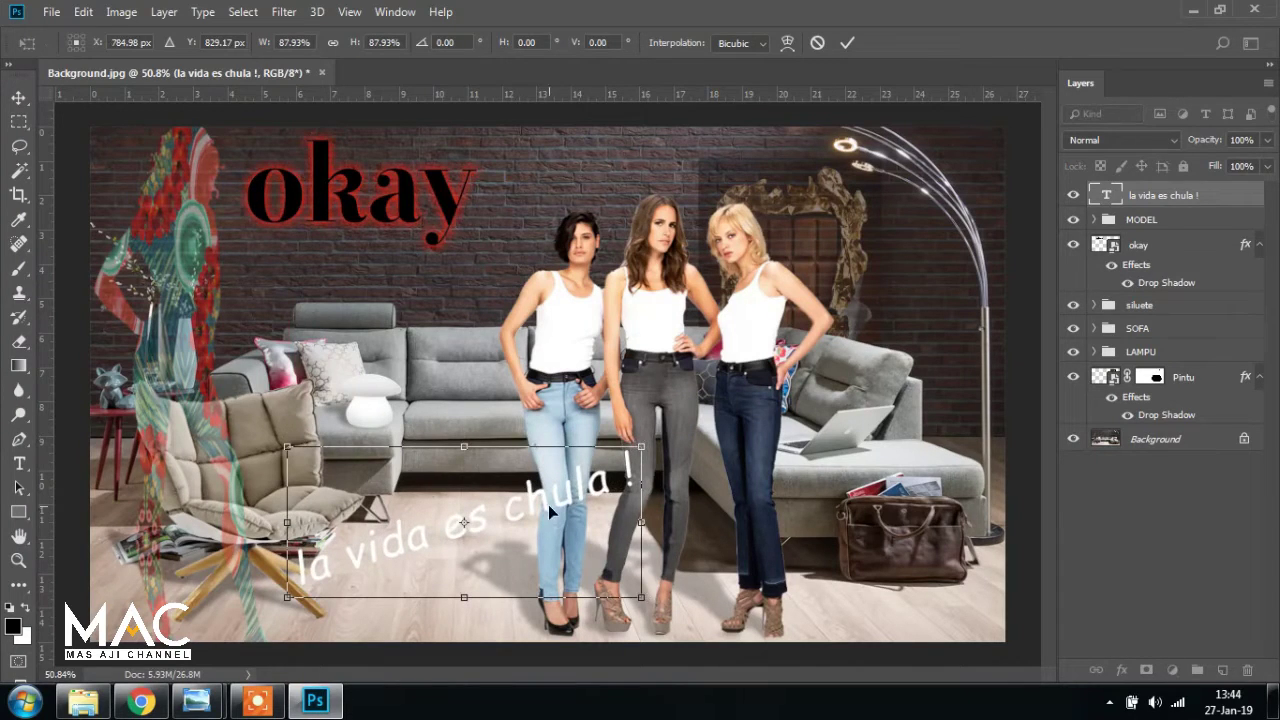
{"action": "left_click_drag", "start_coordinate": [548, 504], "coordinate": [550, 510]}
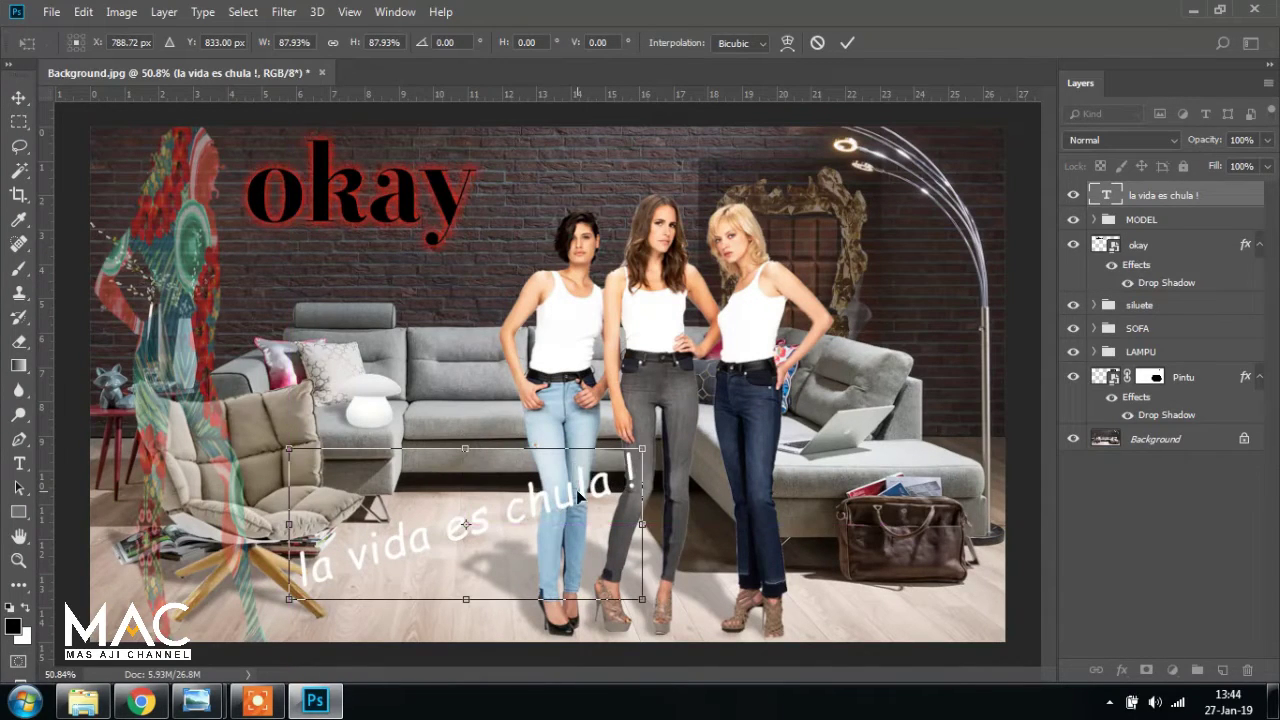
{"action": "key", "text": "Return"}
{"action": "mouse_move", "coordinate": [212, 705]}
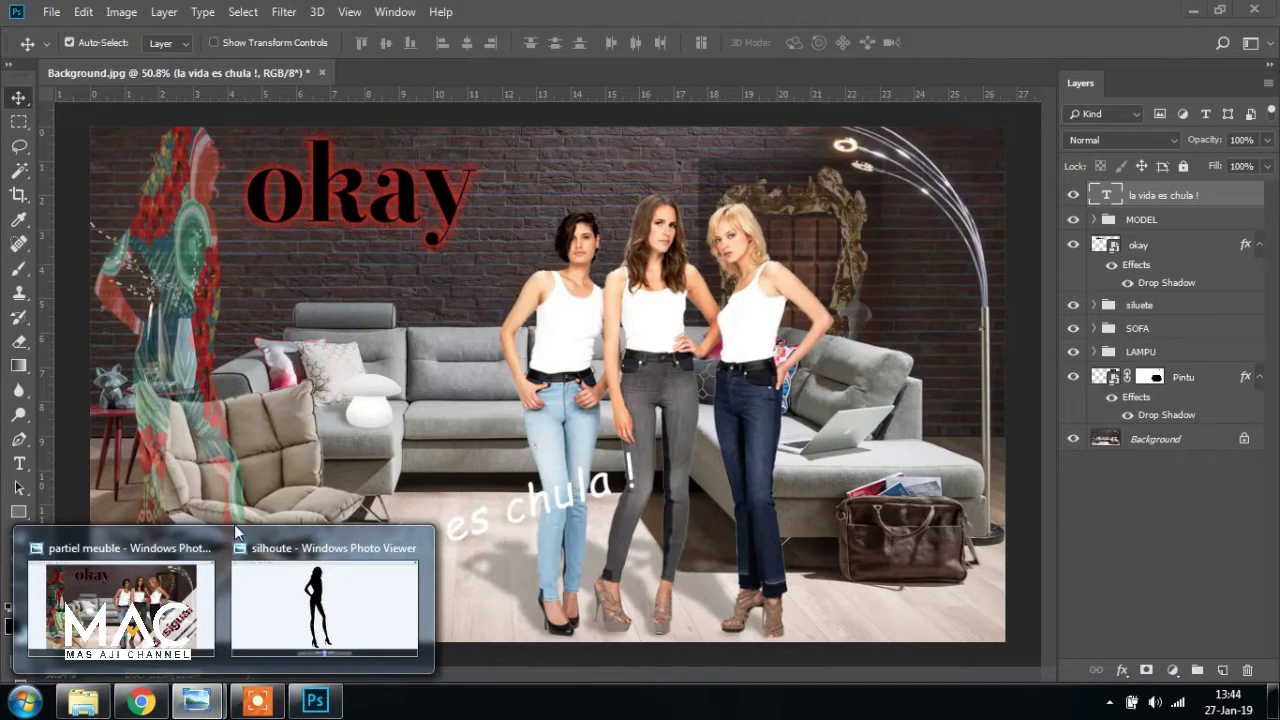
{"action": "left_click", "coordinate": [120, 600]}
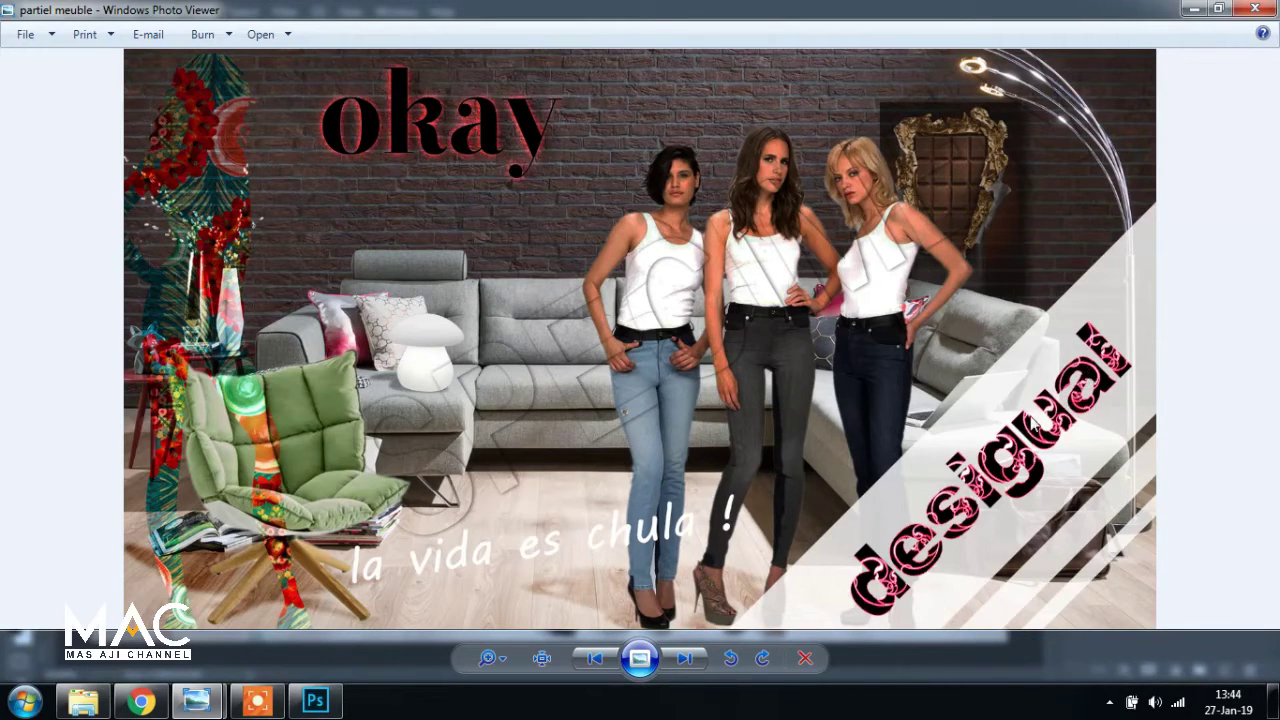
{"action": "left_click", "coordinate": [315, 700]}
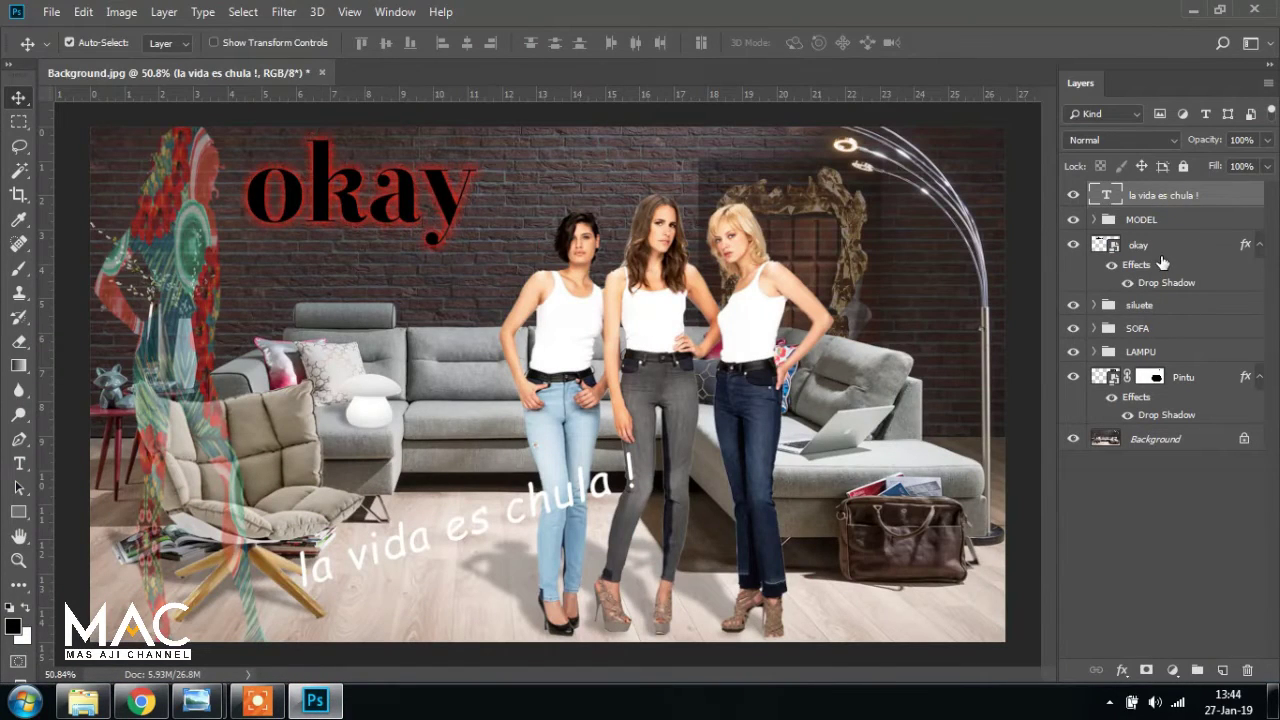
Add a new layer and draw a horizontal rectangle shape about 2122 × 297 px across the full width of the image
{"action": "left_click", "coordinate": [1221, 670]}
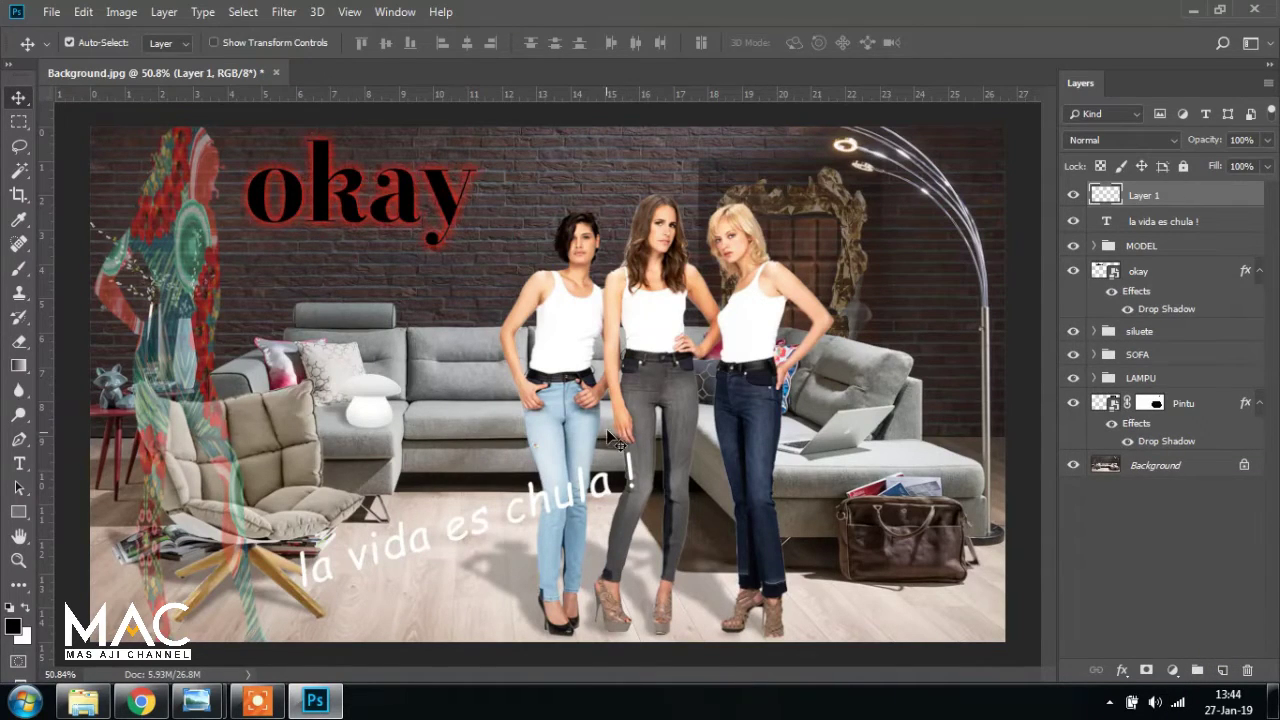
{"action": "scroll", "coordinate": [610, 427], "scroll_direction": "down", "scroll_amount": 1}
{"action": "scroll", "coordinate": [610, 427], "scroll_direction": "down", "scroll_amount": 1}
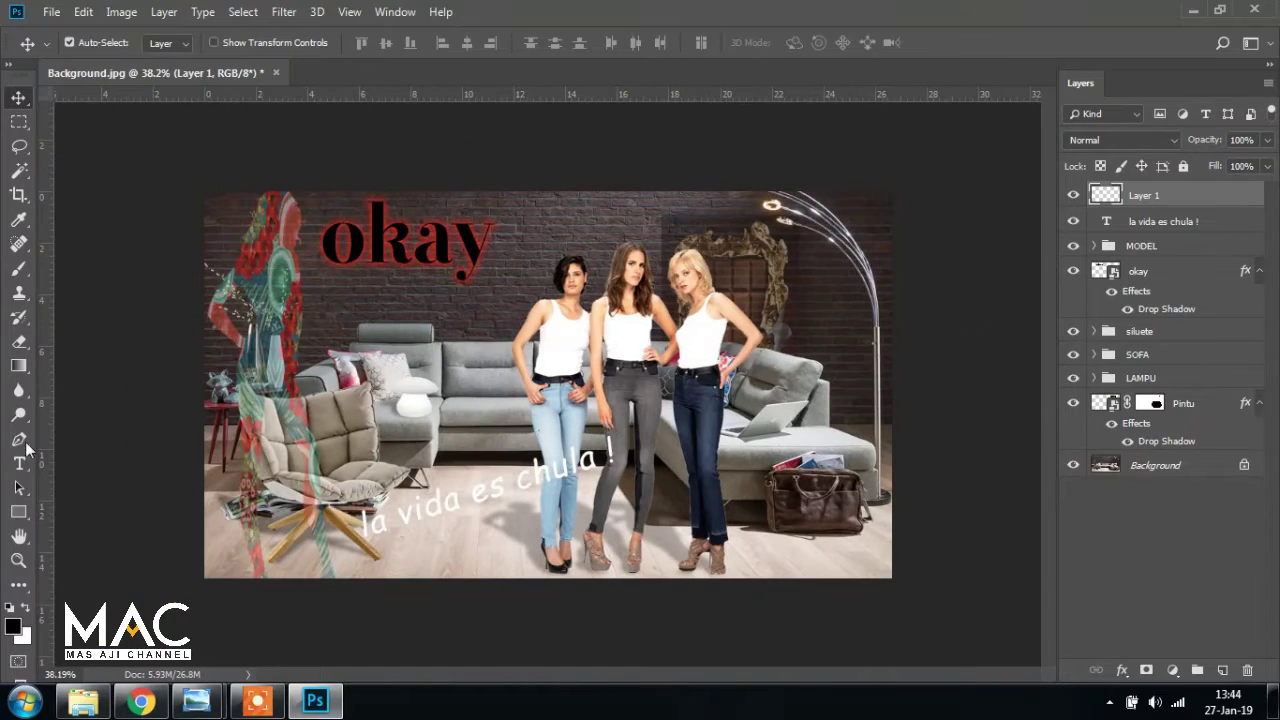
{"action": "left_click", "coordinate": [19, 512]}
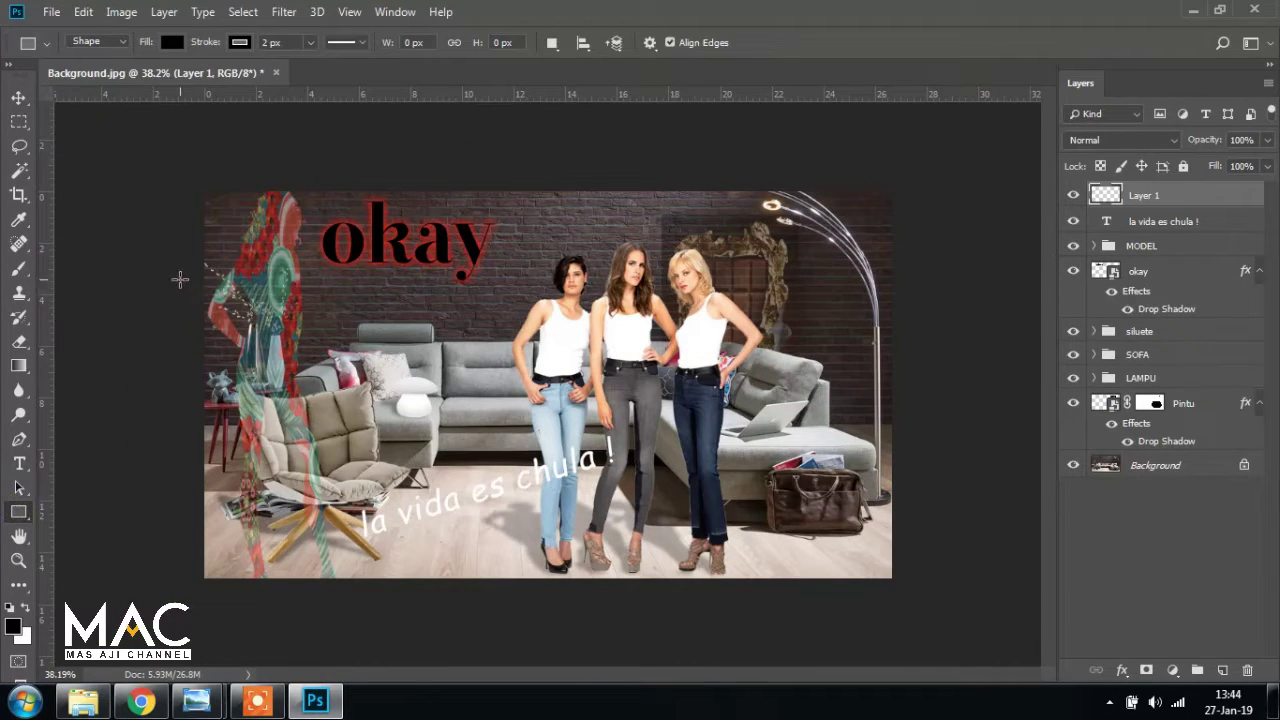
{"action": "left_click_drag", "start_coordinate": [180, 280], "coordinate": [938, 384]}
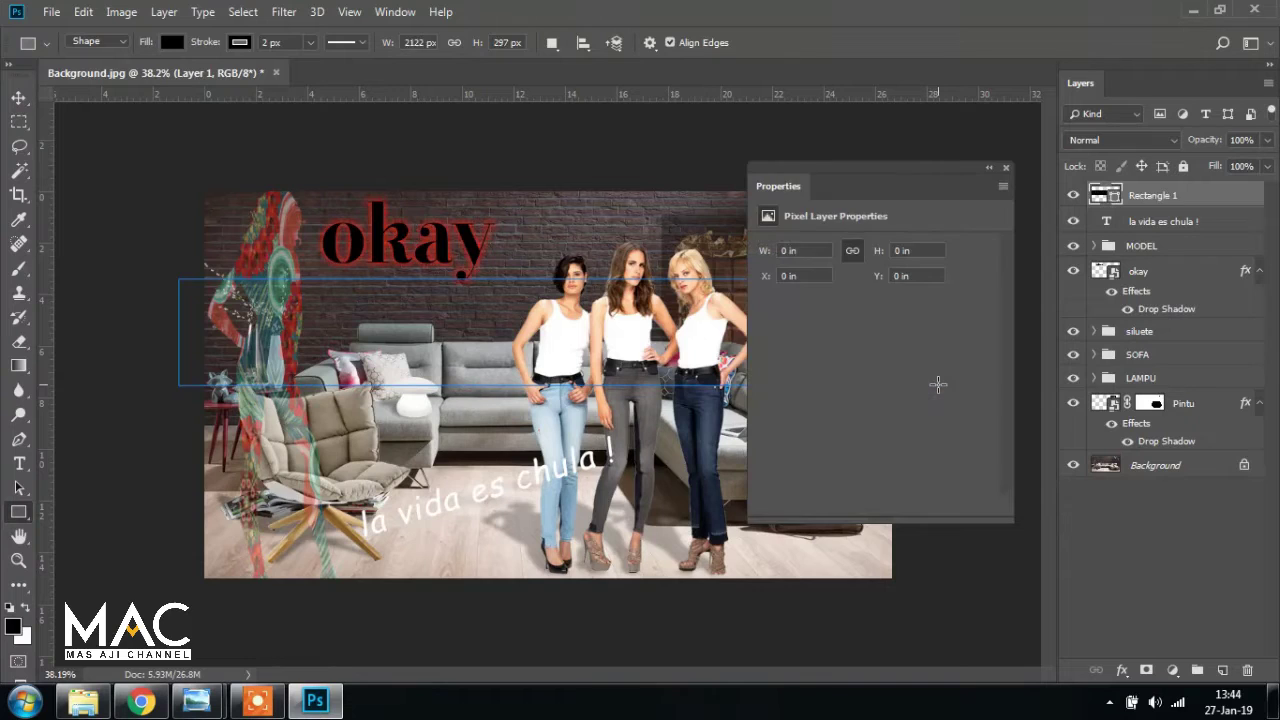
{"action": "left_click", "coordinate": [17, 98]}
{"action": "left_click", "coordinate": [1006, 167]}
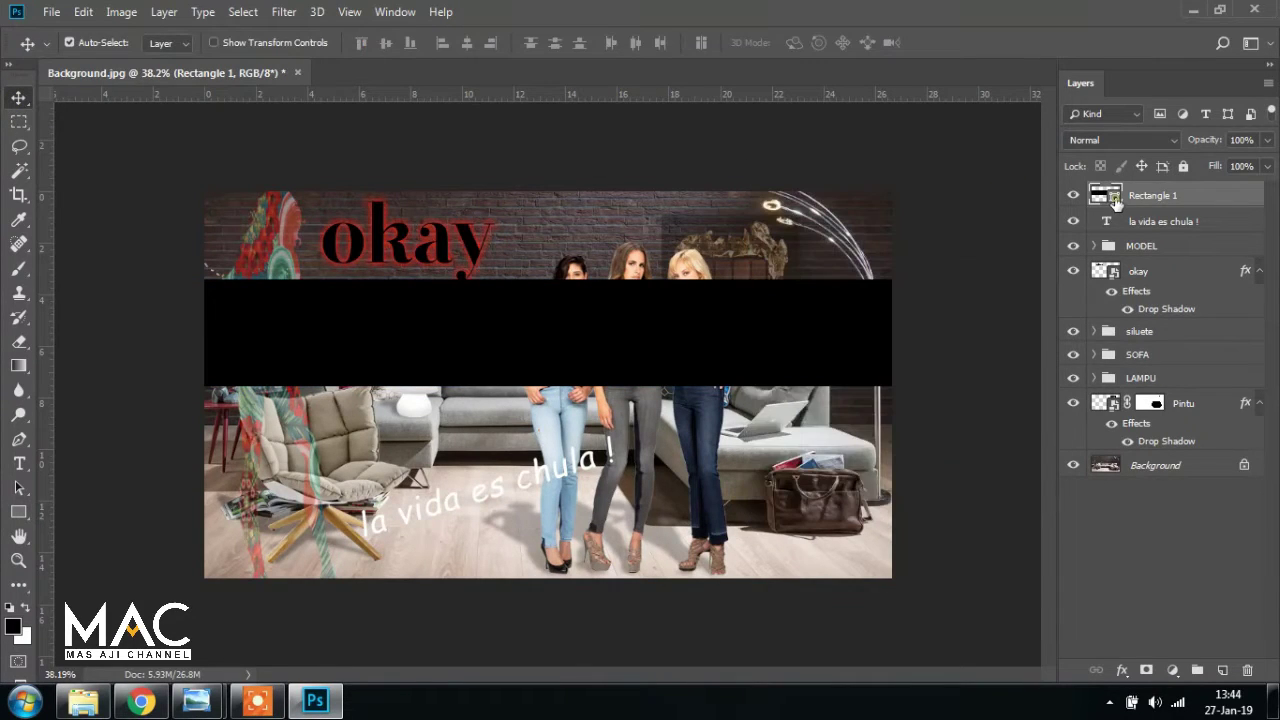
Set the rectangle's fill colour to white (ffffff) and remove its stroke
{"action": "double_click", "coordinate": [1116, 200]}
{"action": "left_click_drag", "start_coordinate": [742, 352], "coordinate": [633, 356]}
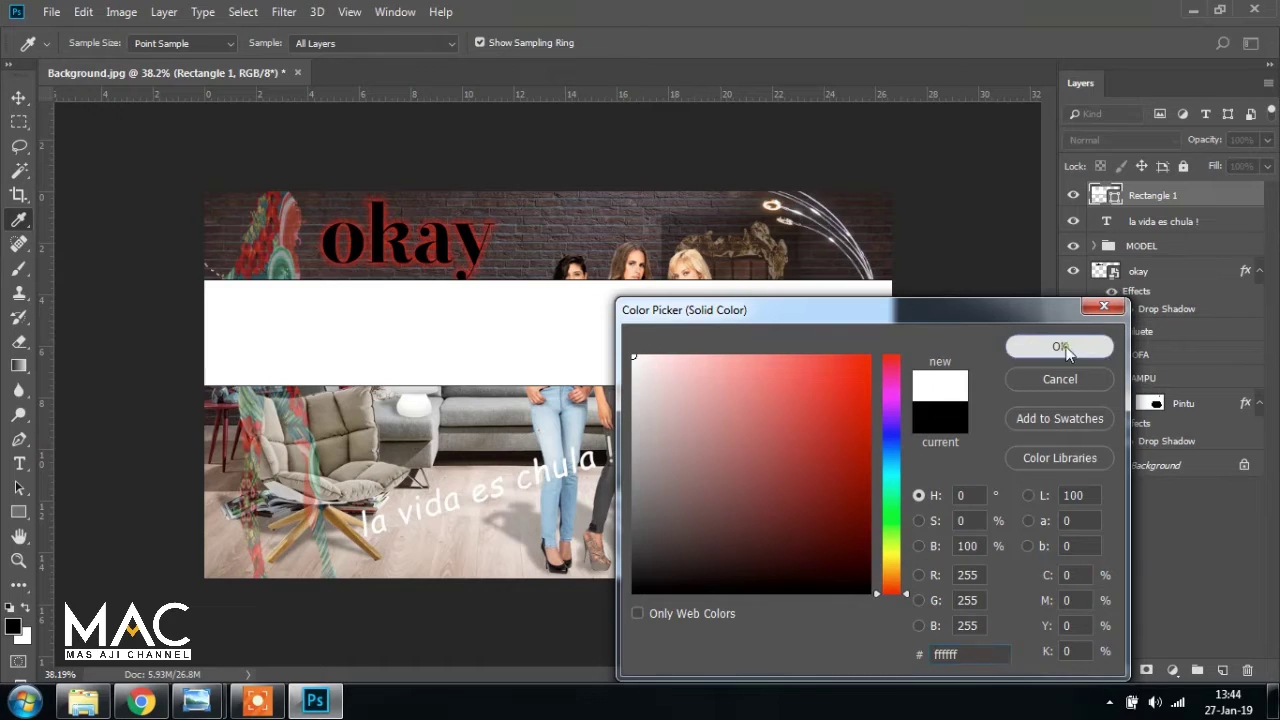
{"action": "left_click", "coordinate": [1062, 346]}
{"action": "left_click", "coordinate": [18, 510]}
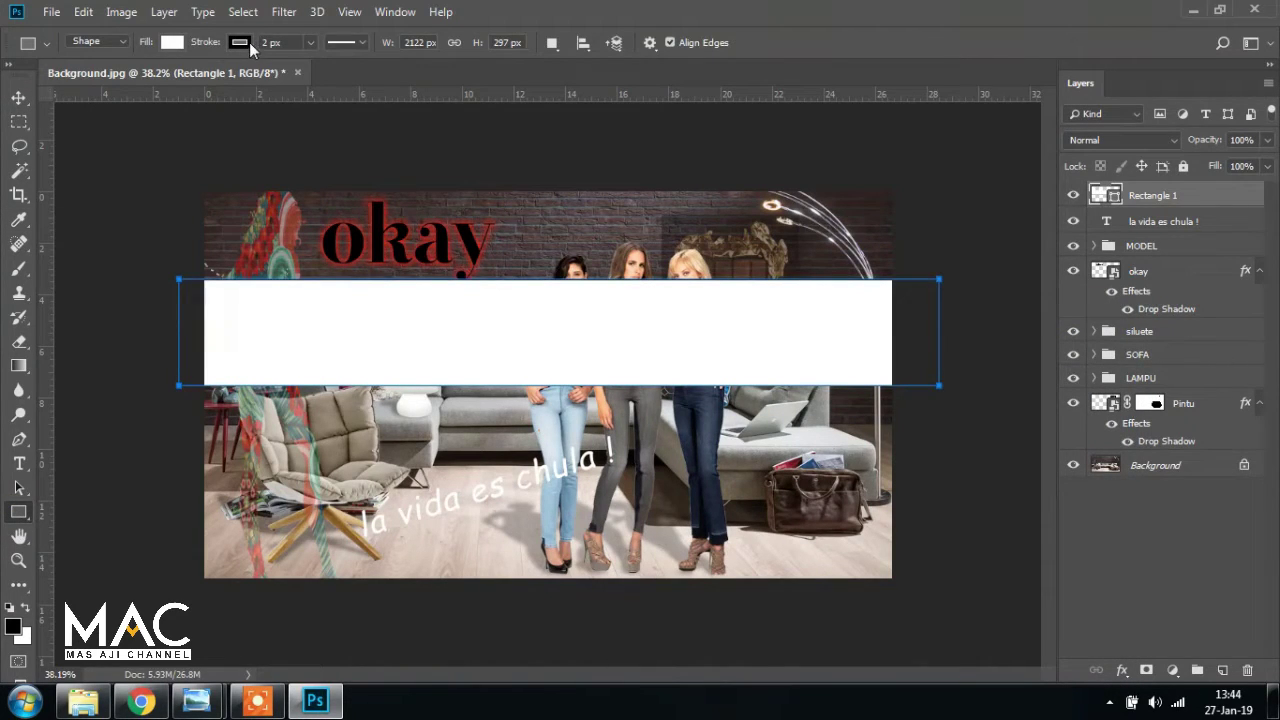
{"action": "left_click", "coordinate": [240, 42]}
{"action": "left_click", "coordinate": [158, 80]}
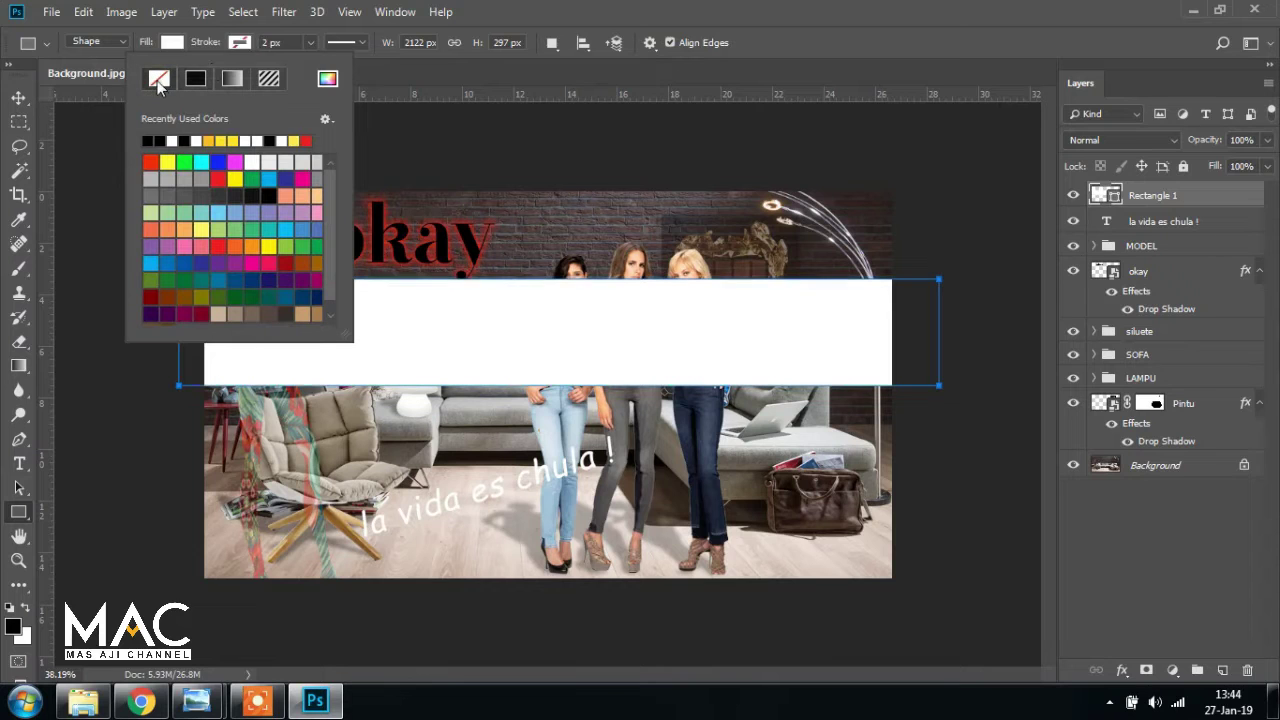
{"action": "left_click", "coordinate": [18, 98]}
Check the band in the reference image, rotate the white rectangle to about -34.77° and move it towards the lower-right corner of the picture
{"action": "mouse_move", "coordinate": [198, 700]}
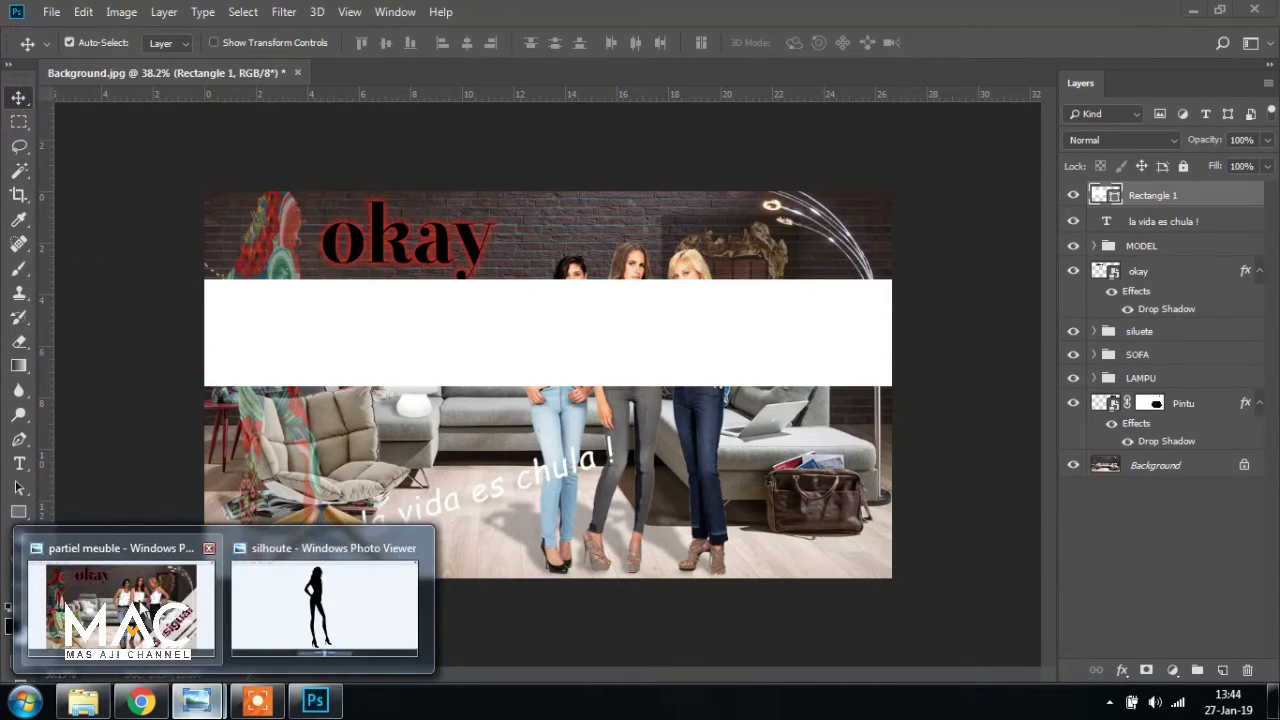
{"action": "left_click", "coordinate": [120, 605]}
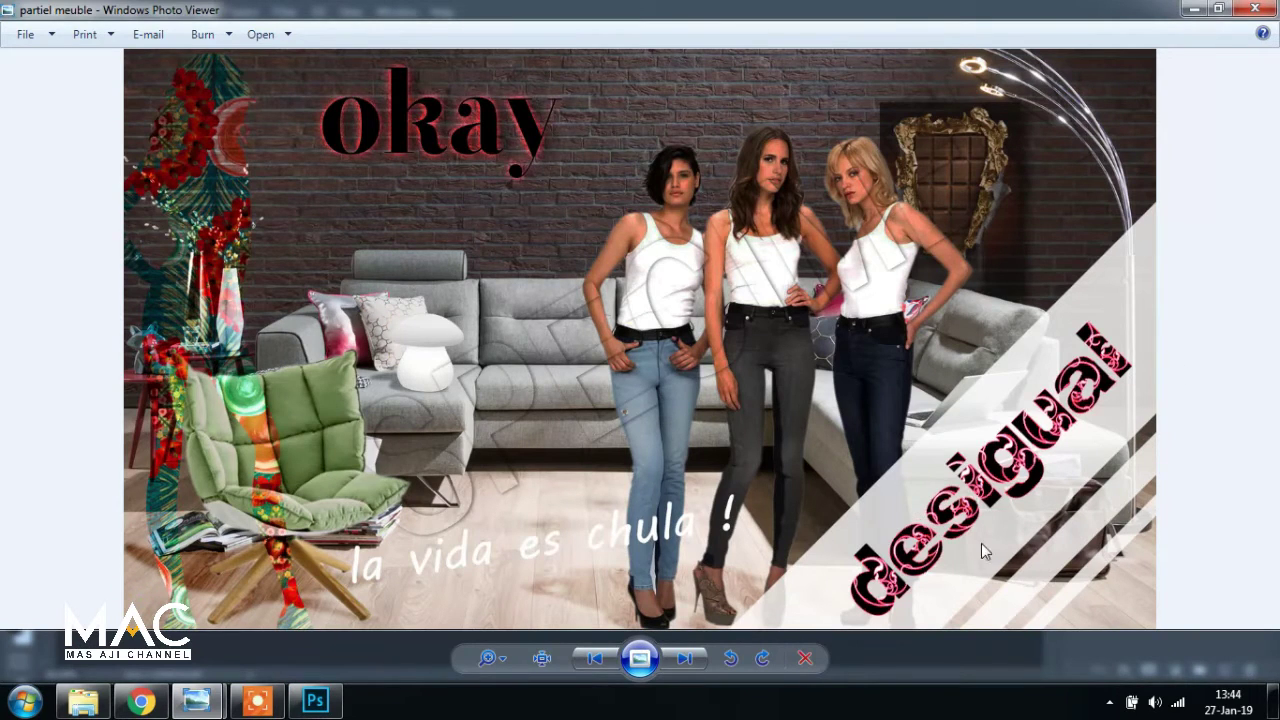
{"action": "left_click", "coordinate": [315, 700]}
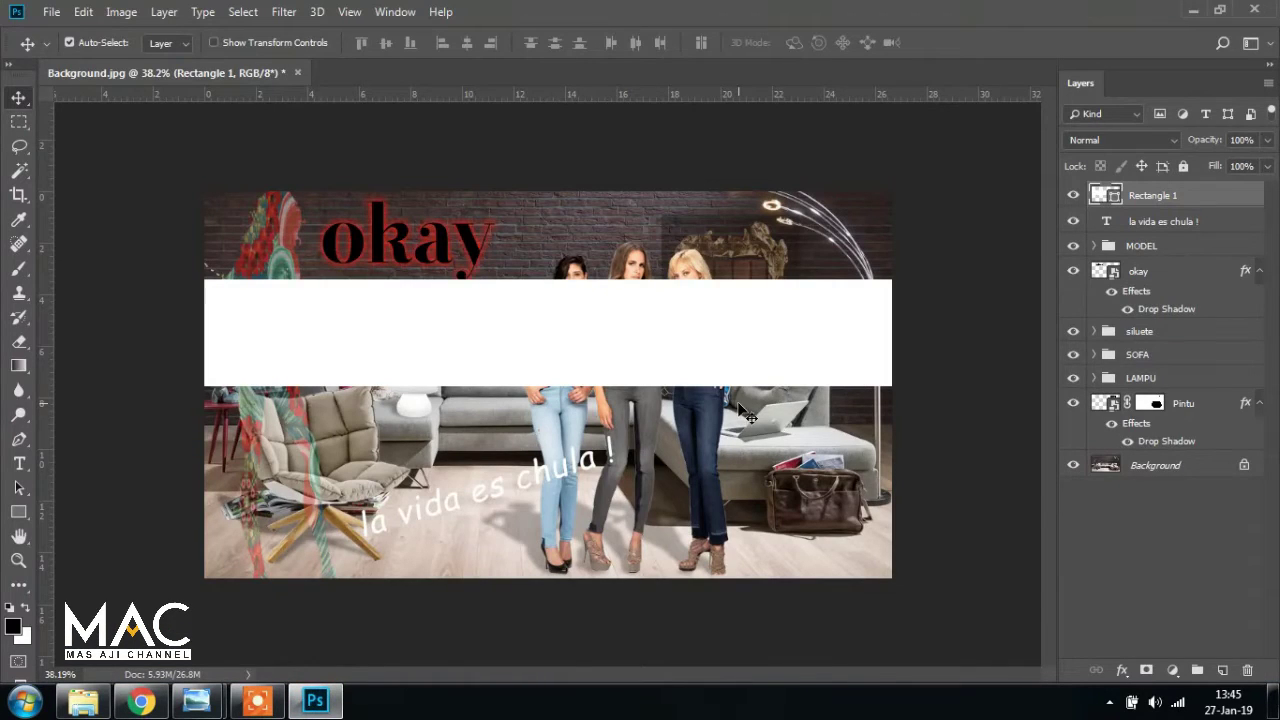
{"action": "key", "text": "ctrl+t"}
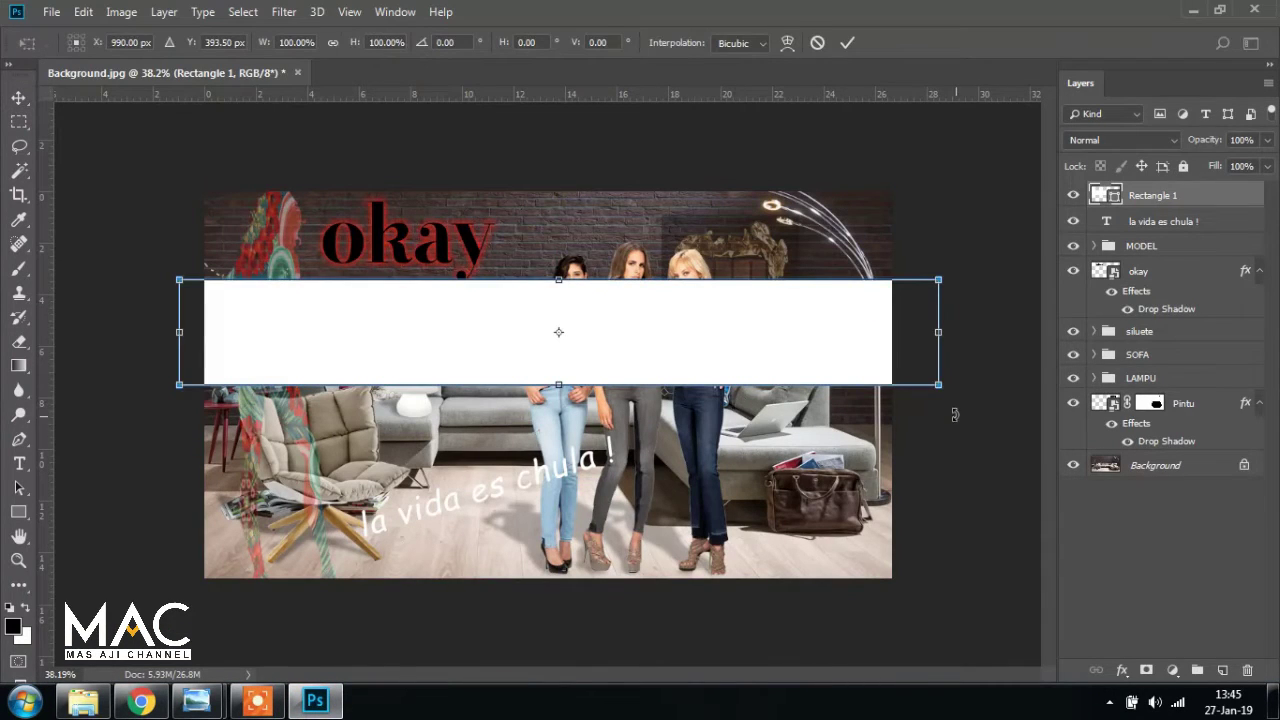
{"action": "left_click_drag", "start_coordinate": [961, 401], "coordinate": [899, 158]}
{"action": "left_click_drag", "start_coordinate": [640, 270], "coordinate": [838, 385]}
{"action": "key", "text": "ctrl+minus"}
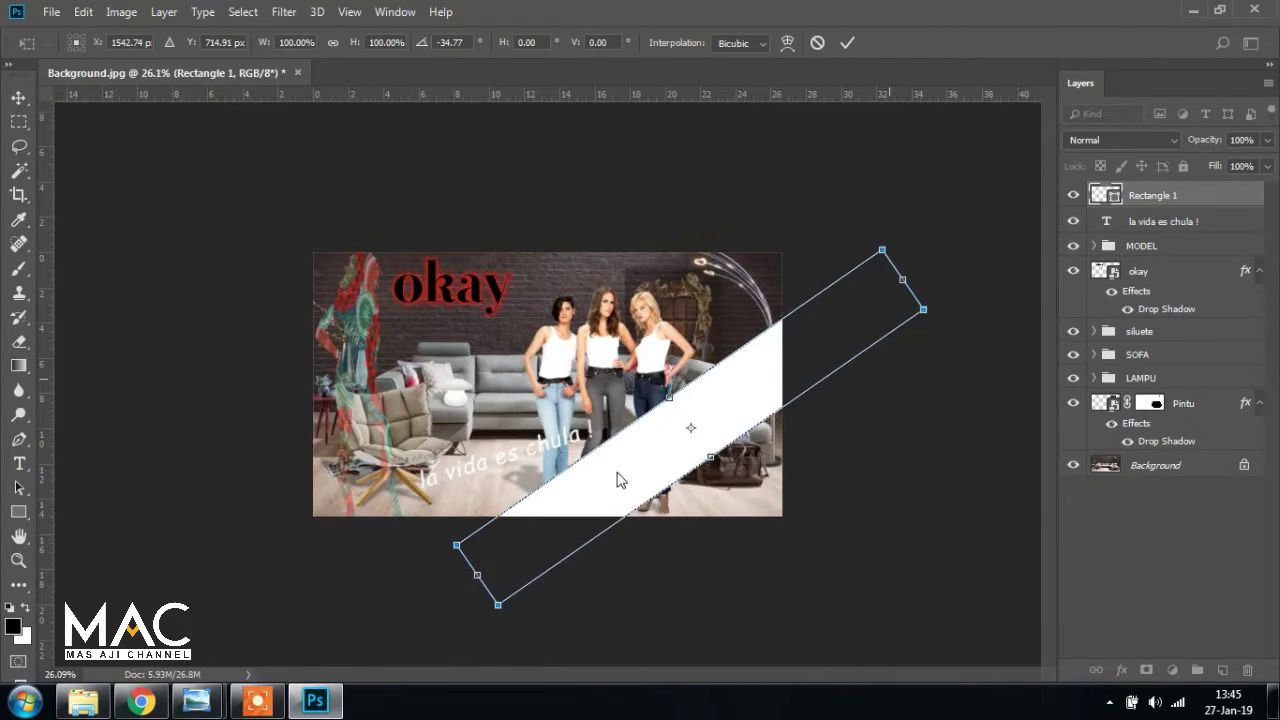
Compare with the reference image, rotate the white band to about -39.11°, shift it further into the picture's lower-right corner, and apply the transform
{"action": "mouse_move", "coordinate": [196, 702]}
{"action": "left_click", "coordinate": [120, 595]}
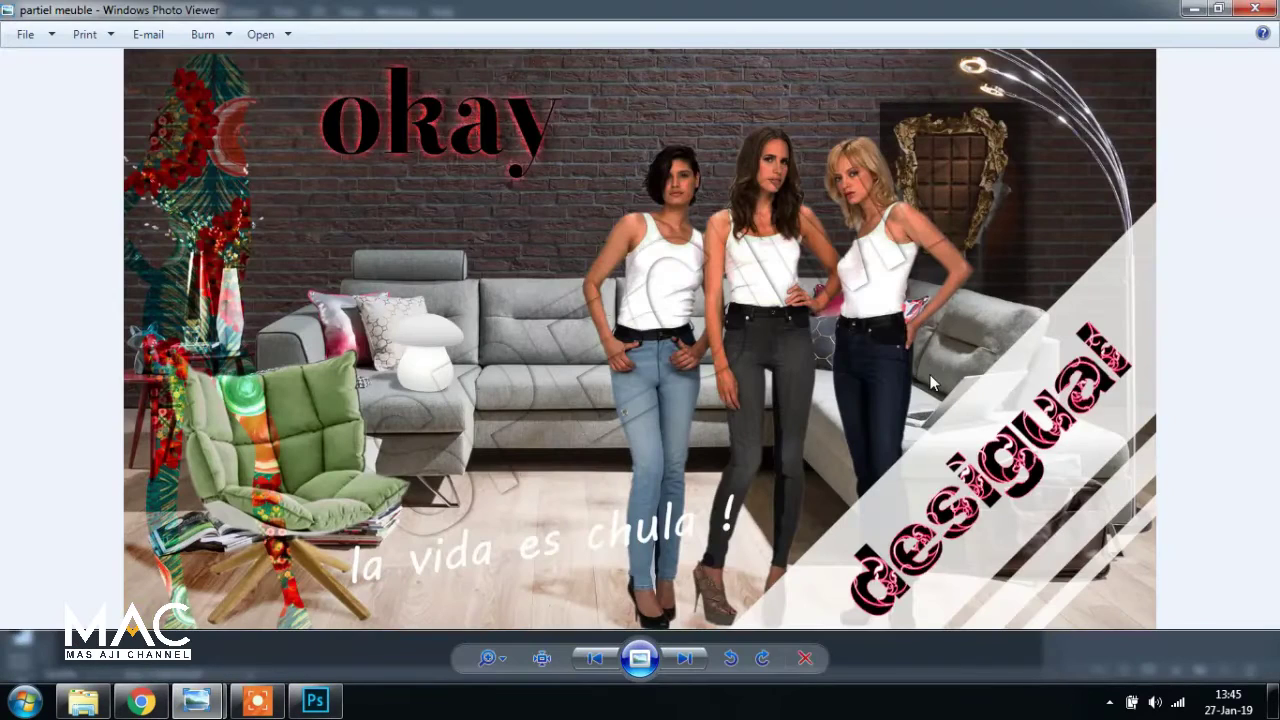
{"action": "left_click", "coordinate": [330, 700]}
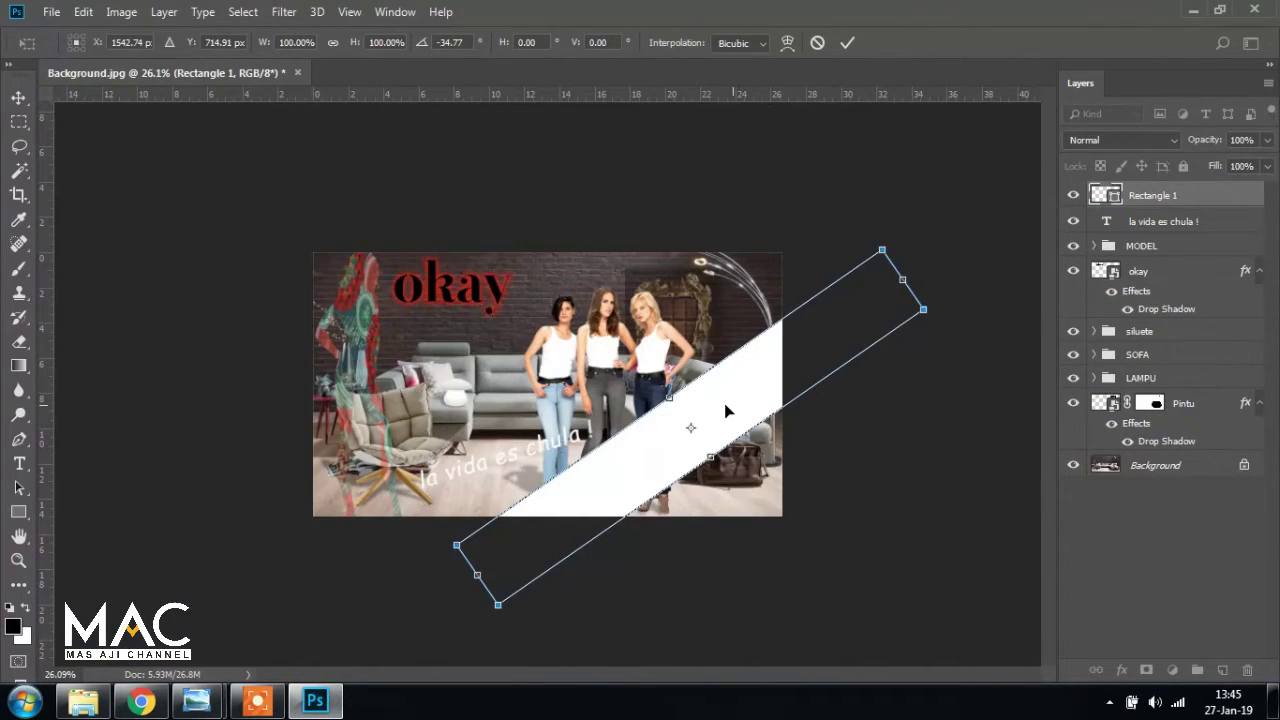
{"action": "left_click_drag", "start_coordinate": [726, 404], "coordinate": [742, 416]}
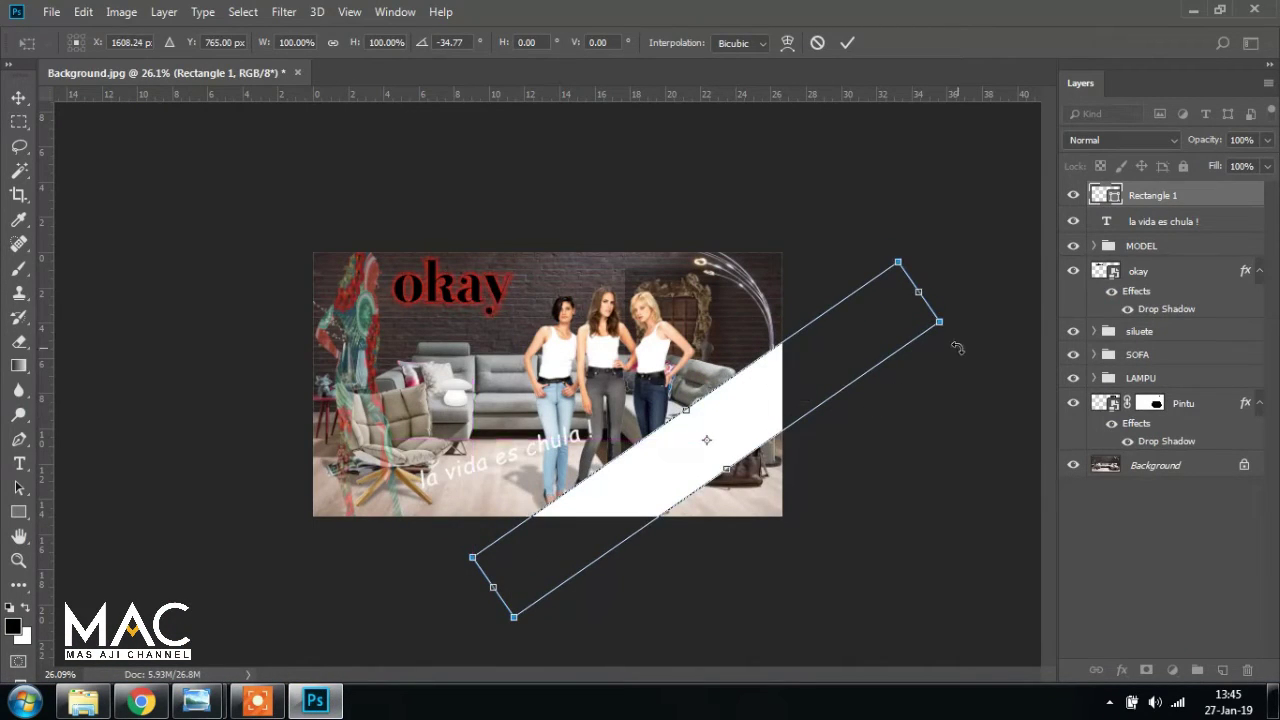
{"action": "left_click_drag", "start_coordinate": [957, 347], "coordinate": [952, 329]}
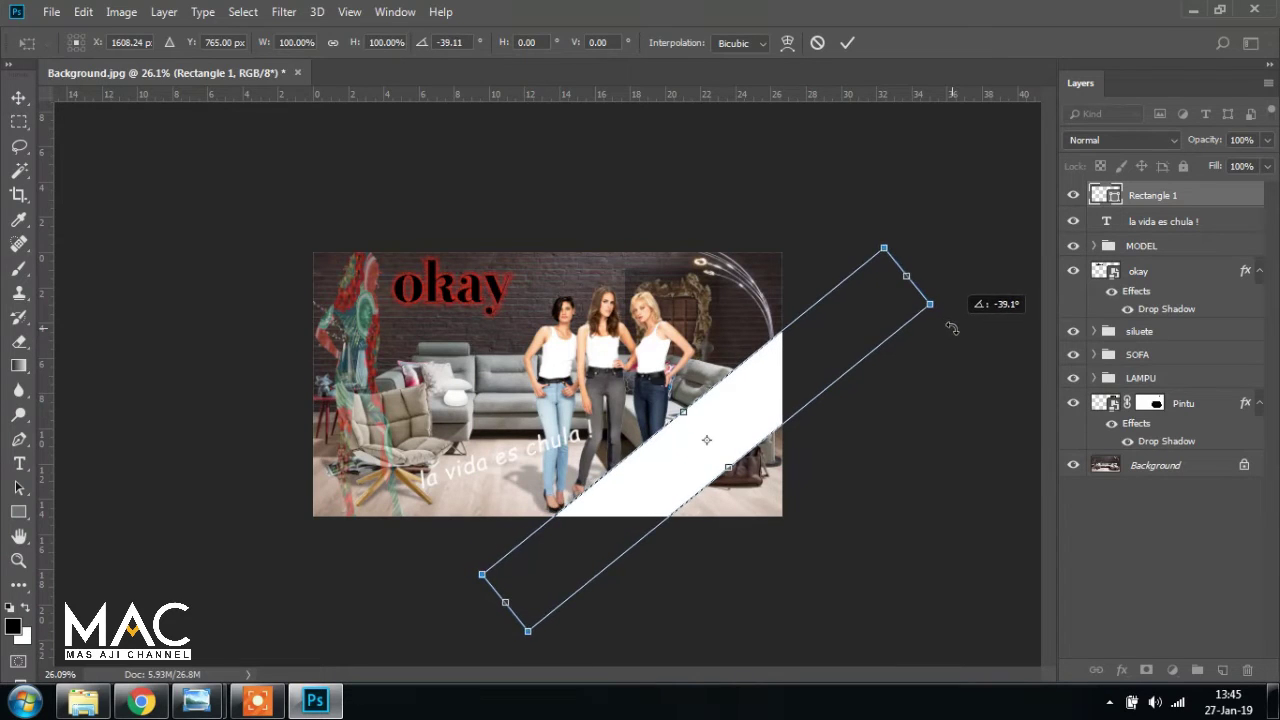
{"action": "left_click_drag", "start_coordinate": [738, 399], "coordinate": [738, 410]}
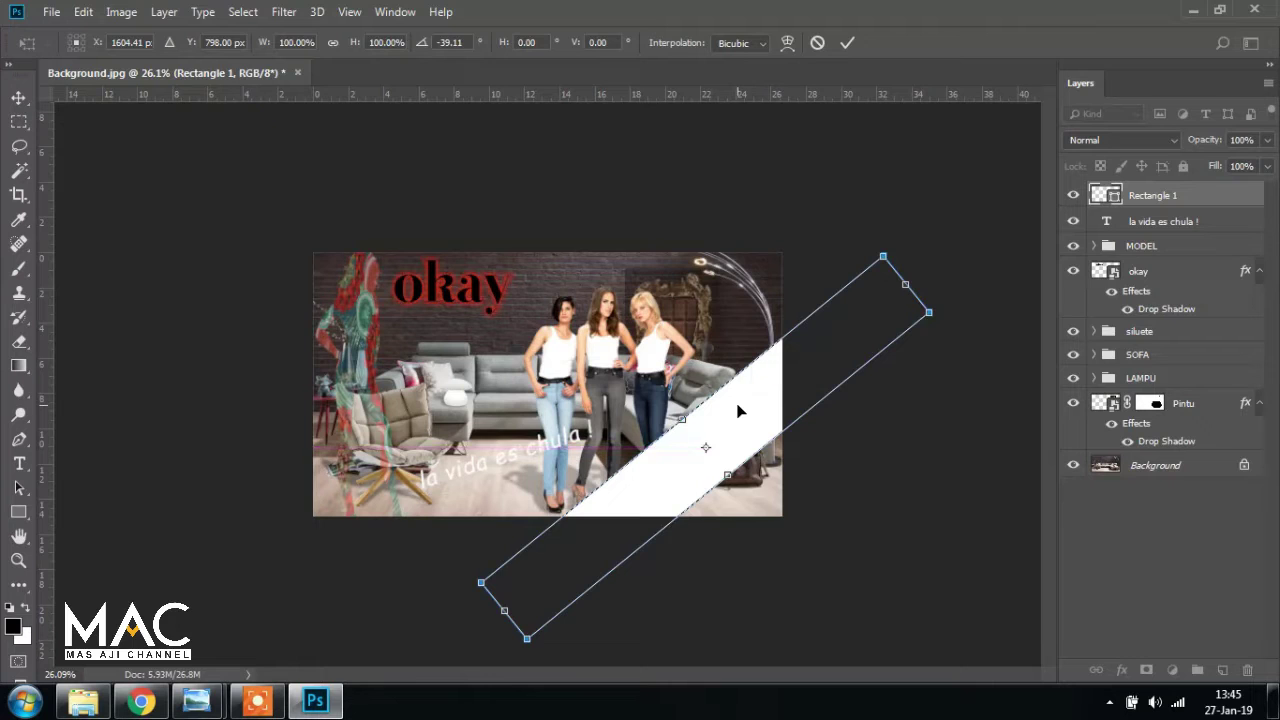
{"action": "key", "text": "Return"}
{"action": "scroll", "coordinate": [573, 470], "scroll_direction": "up", "scroll_amount": 2}
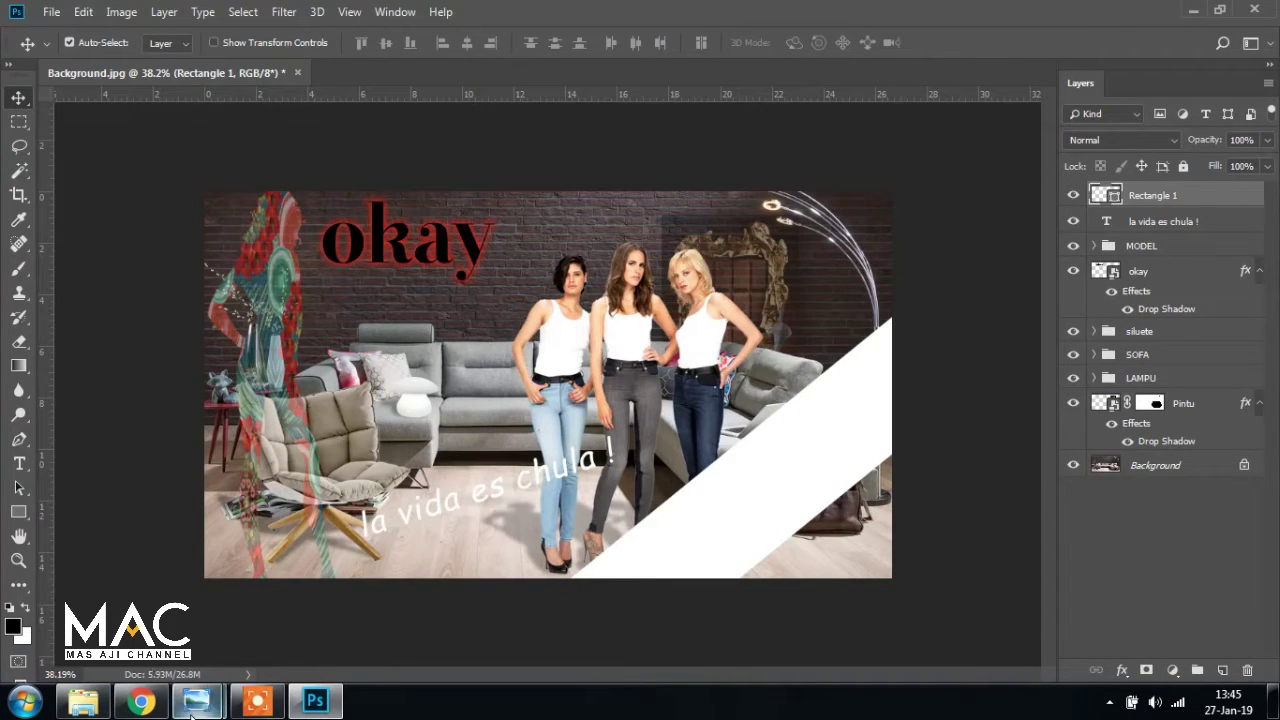
Check the stripes in the reference image and rename the white band's layer as "kotak 1"
{"action": "mouse_move", "coordinate": [198, 700]}
{"action": "left_click", "coordinate": [120, 600]}
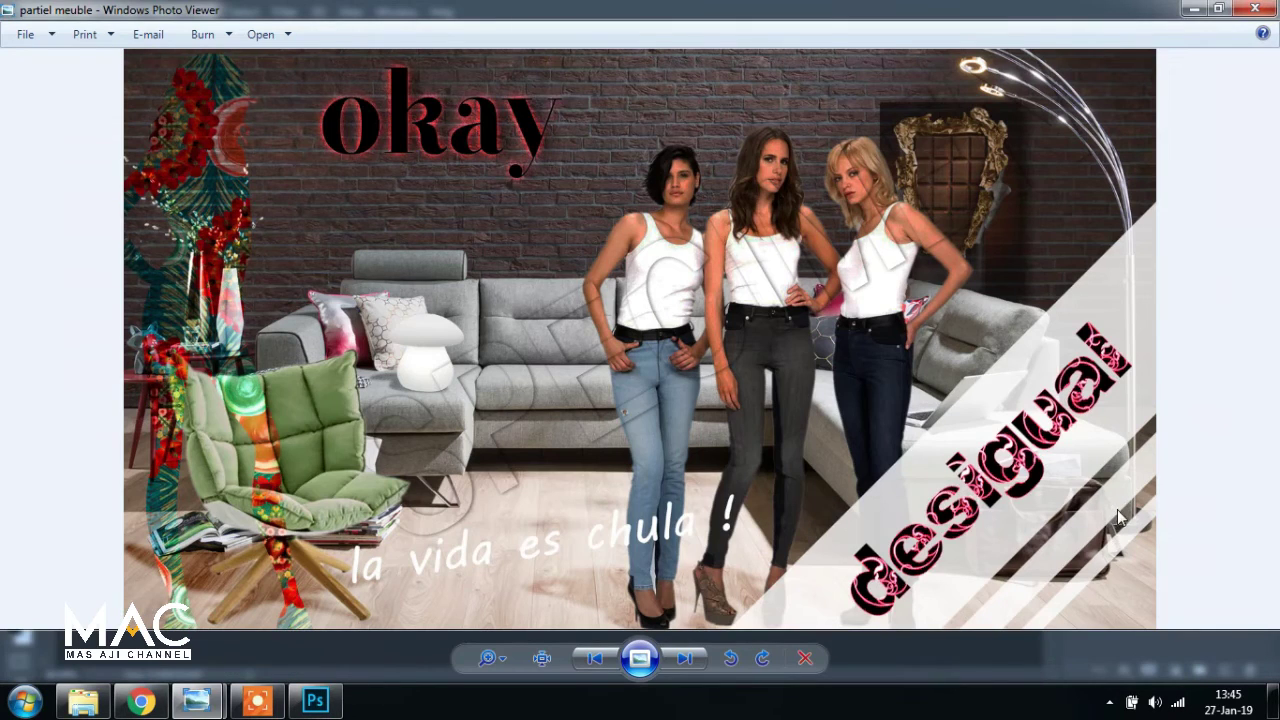
{"action": "left_click", "coordinate": [315, 700]}
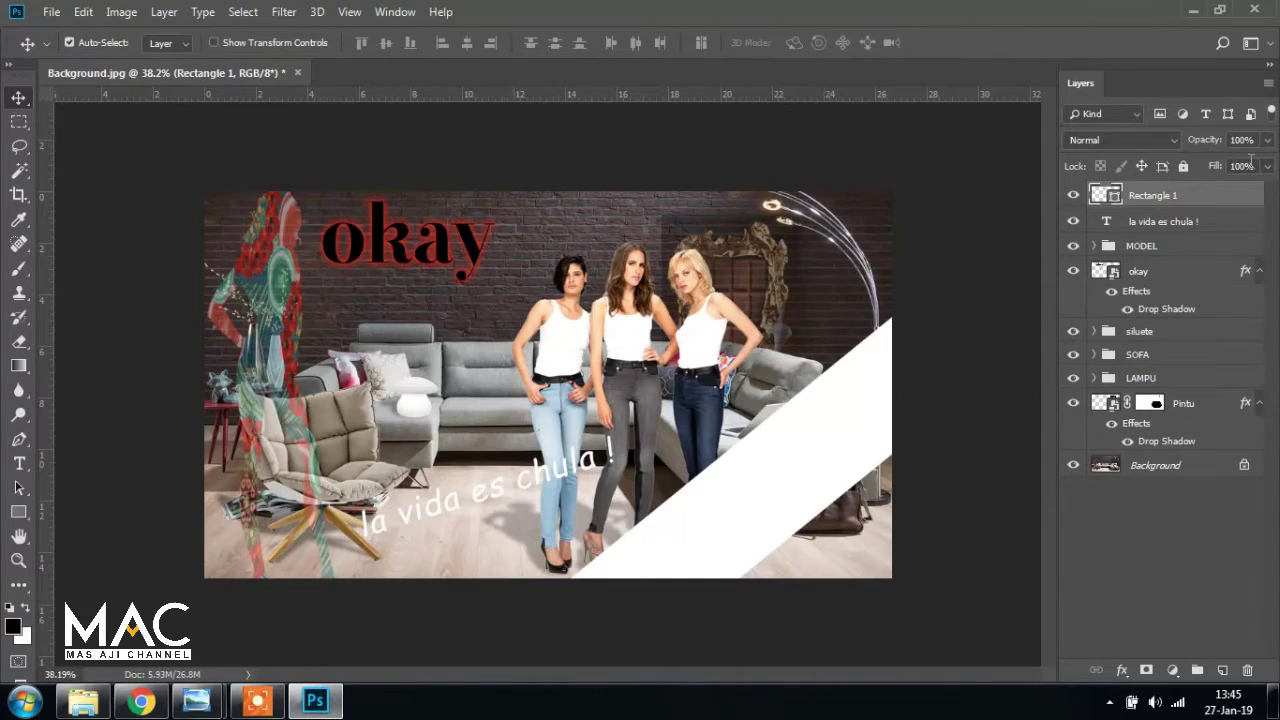
{"action": "double_click", "coordinate": [1176, 197]}
{"action": "type", "text": "kotak"}
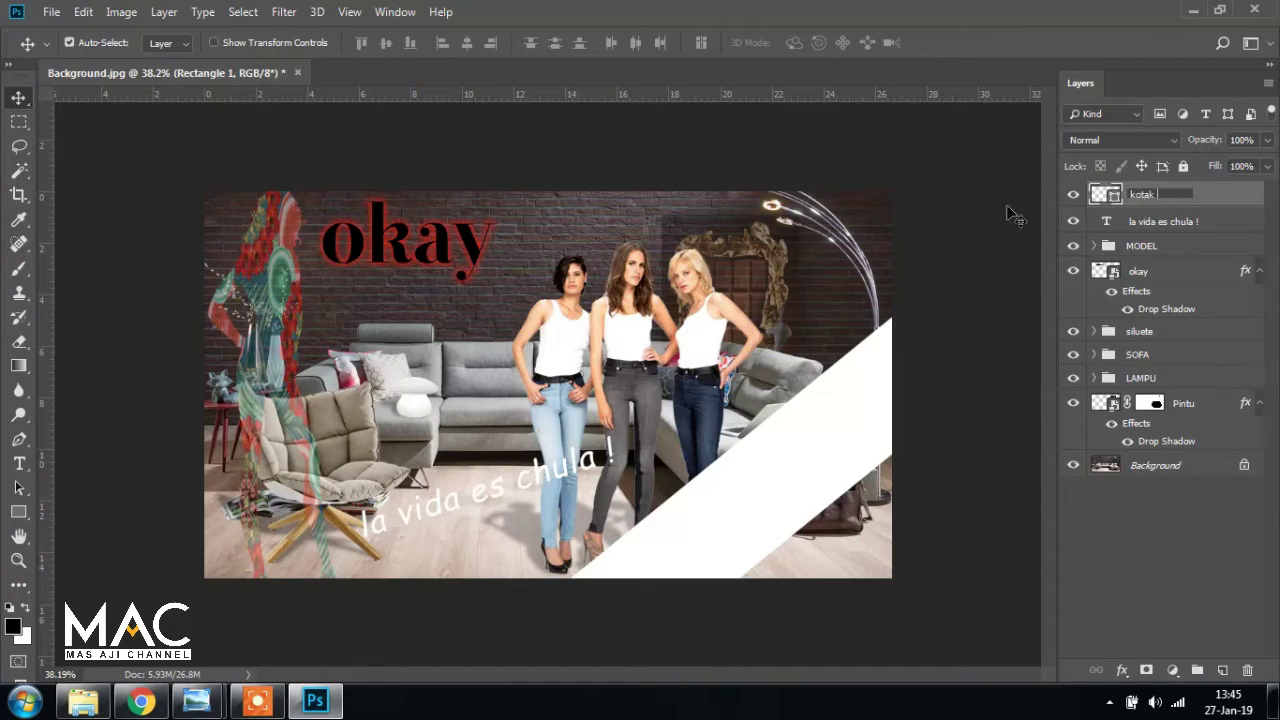
{"action": "key", "text": "Return"}
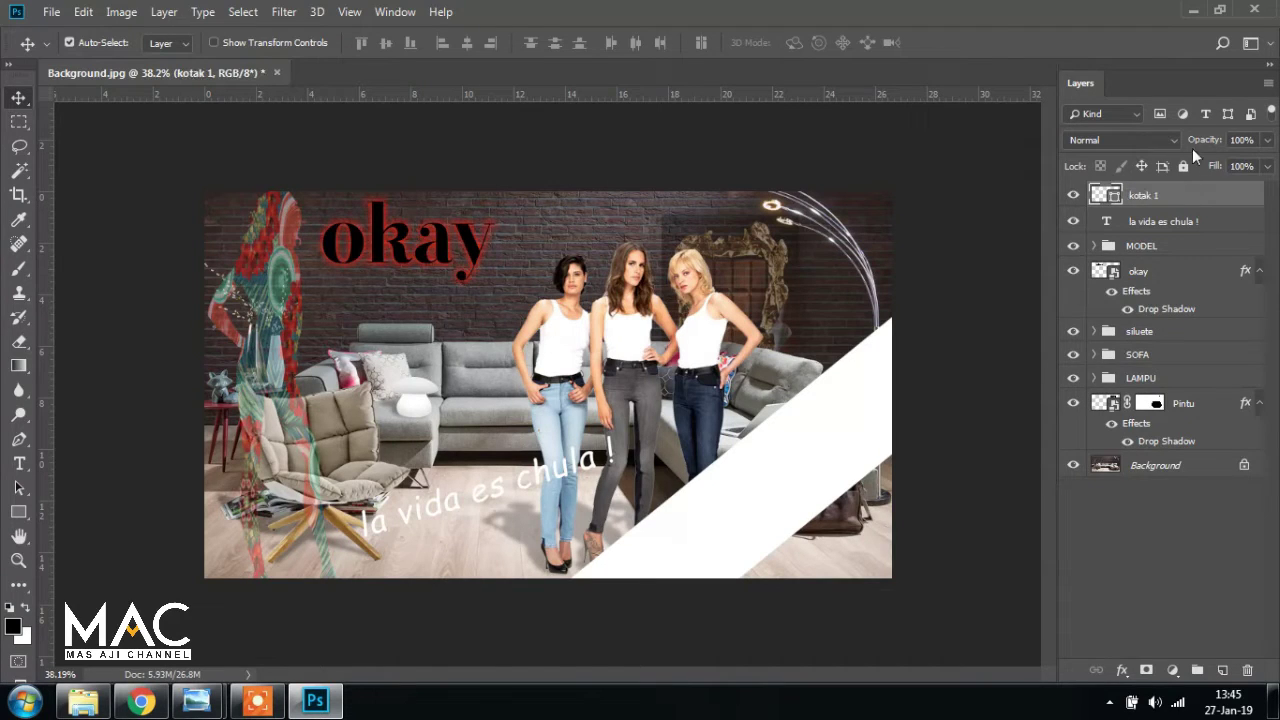
Set the opacity of the kotak 1 layer to 55% and compare the band with the reference image
{"action": "left_click_drag", "start_coordinate": [1210, 145], "coordinate": [1176, 141]}
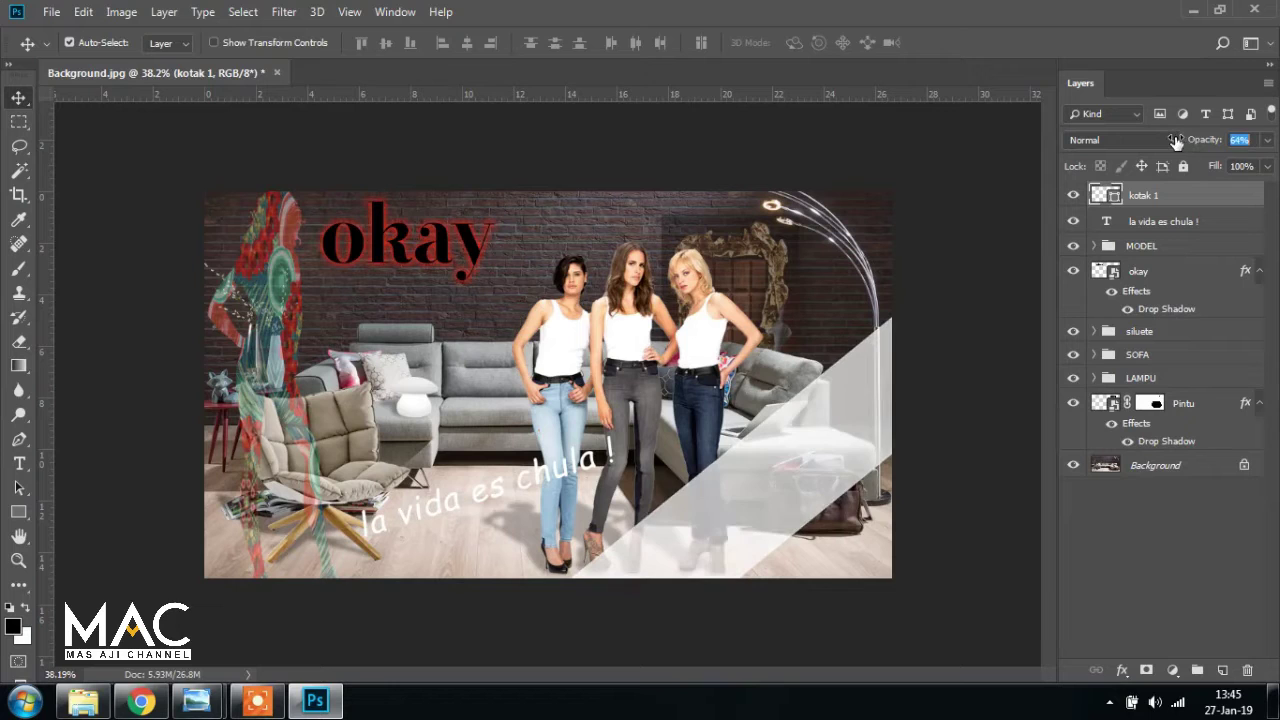
{"action": "left_click", "coordinate": [1240, 139]}
{"action": "type", "text": "55"}
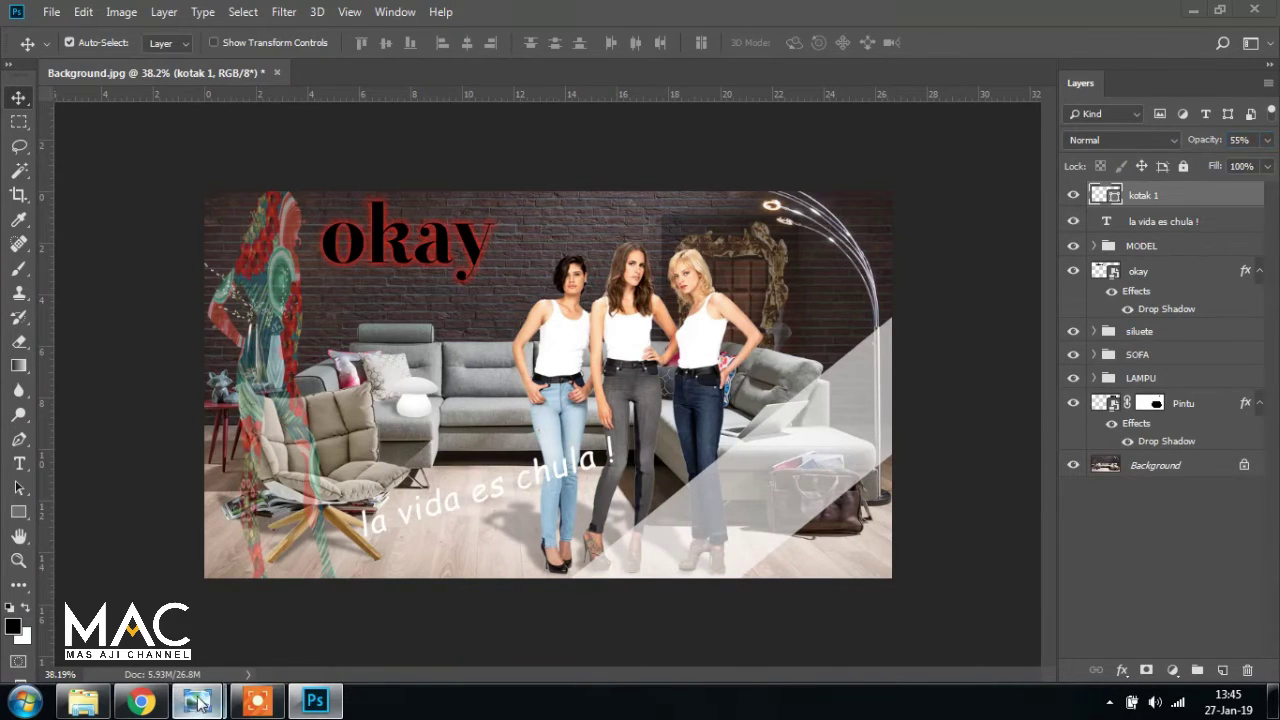
{"action": "mouse_move", "coordinate": [196, 700]}
{"action": "left_click", "coordinate": [120, 594]}
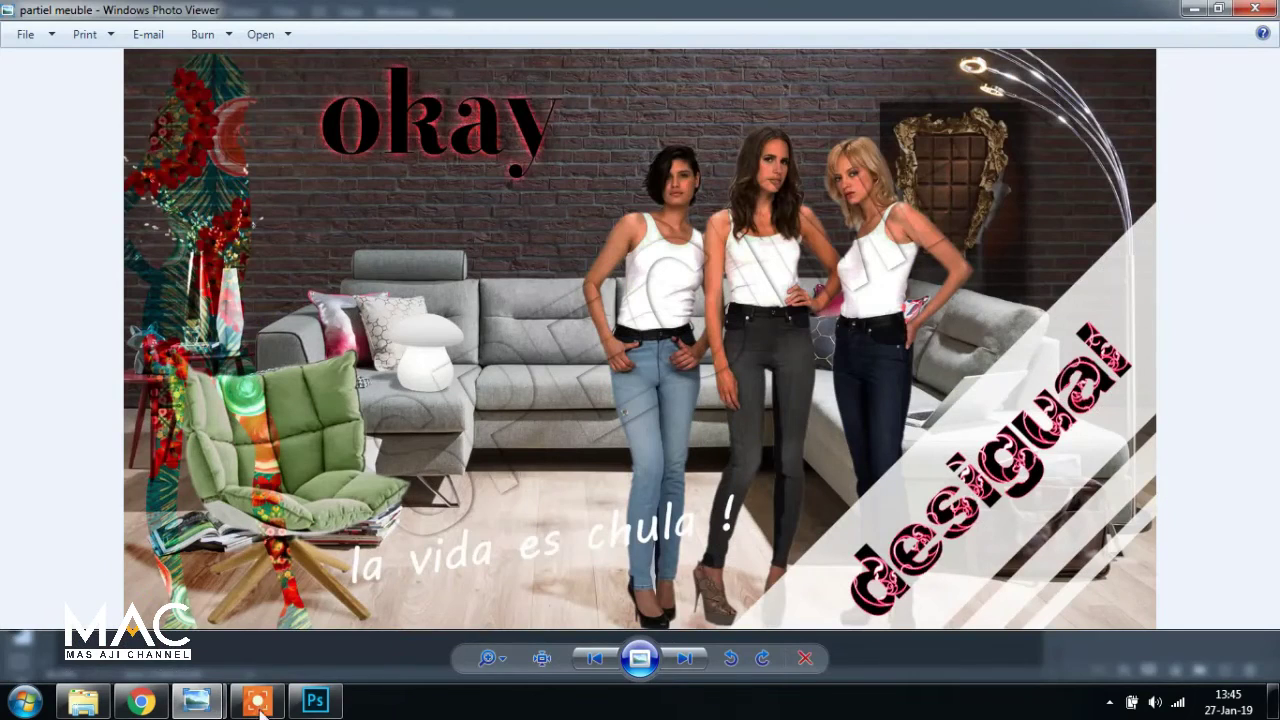
{"action": "left_click", "coordinate": [315, 700]}
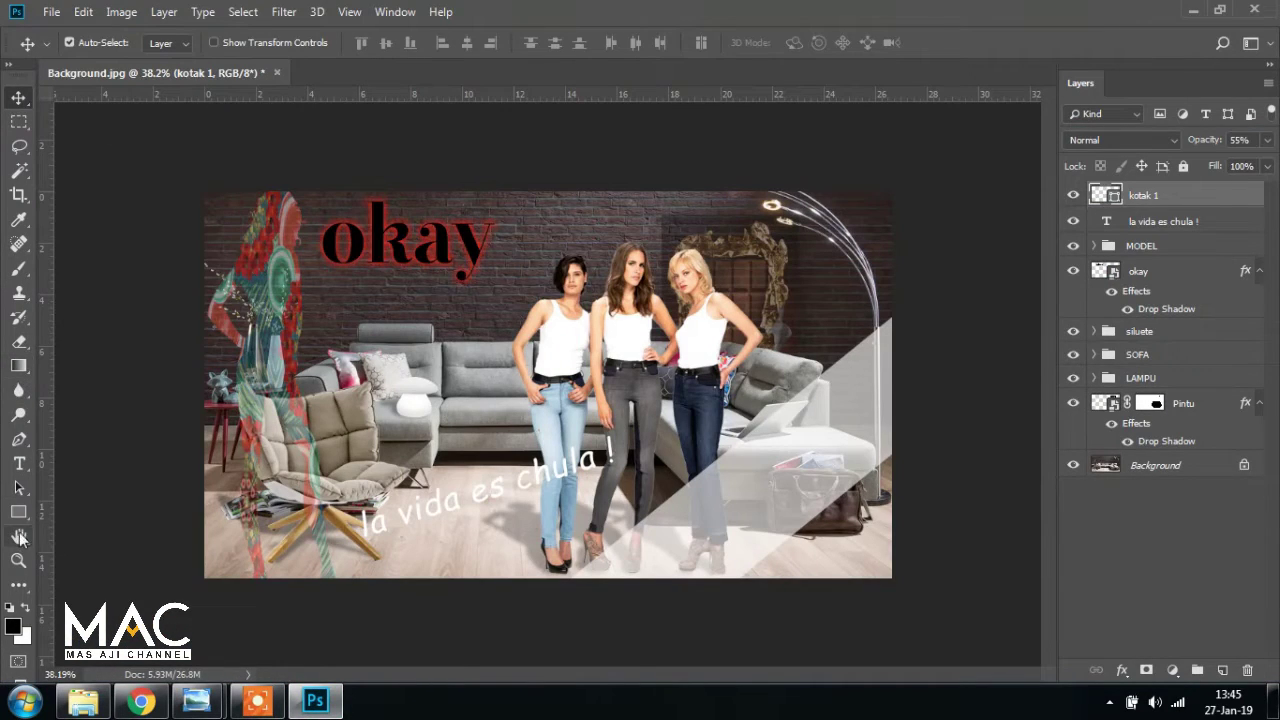
Draw a second, thinner horizontal rectangle about 2258 × 93 px across the full width of the image
{"action": "left_click", "coordinate": [19, 511]}
{"action": "left_click_drag", "start_coordinate": [150, 316], "coordinate": [957, 347]}
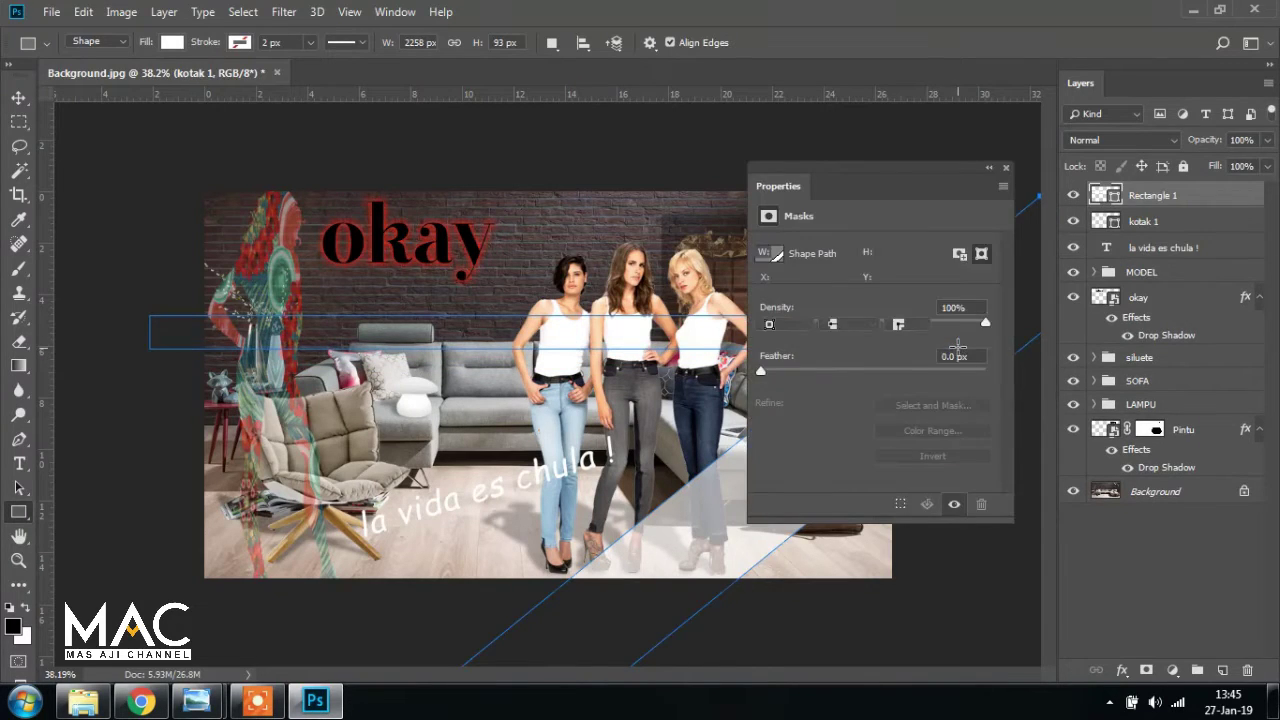
Rotate the second white rectangle to a diagonal, shift it into the picture's lower-right corner parallel to kotak 1, and apply the transform
{"action": "left_click", "coordinate": [19, 97]}
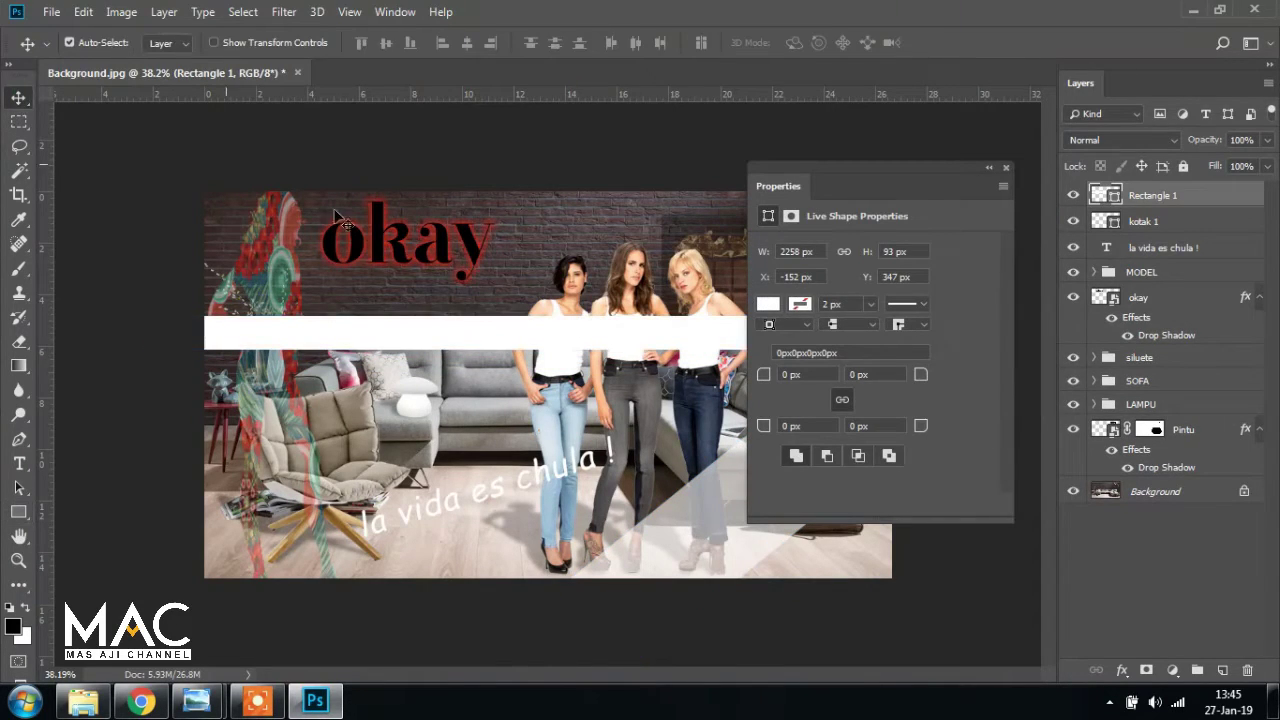
{"action": "left_click", "coordinate": [1005, 167]}
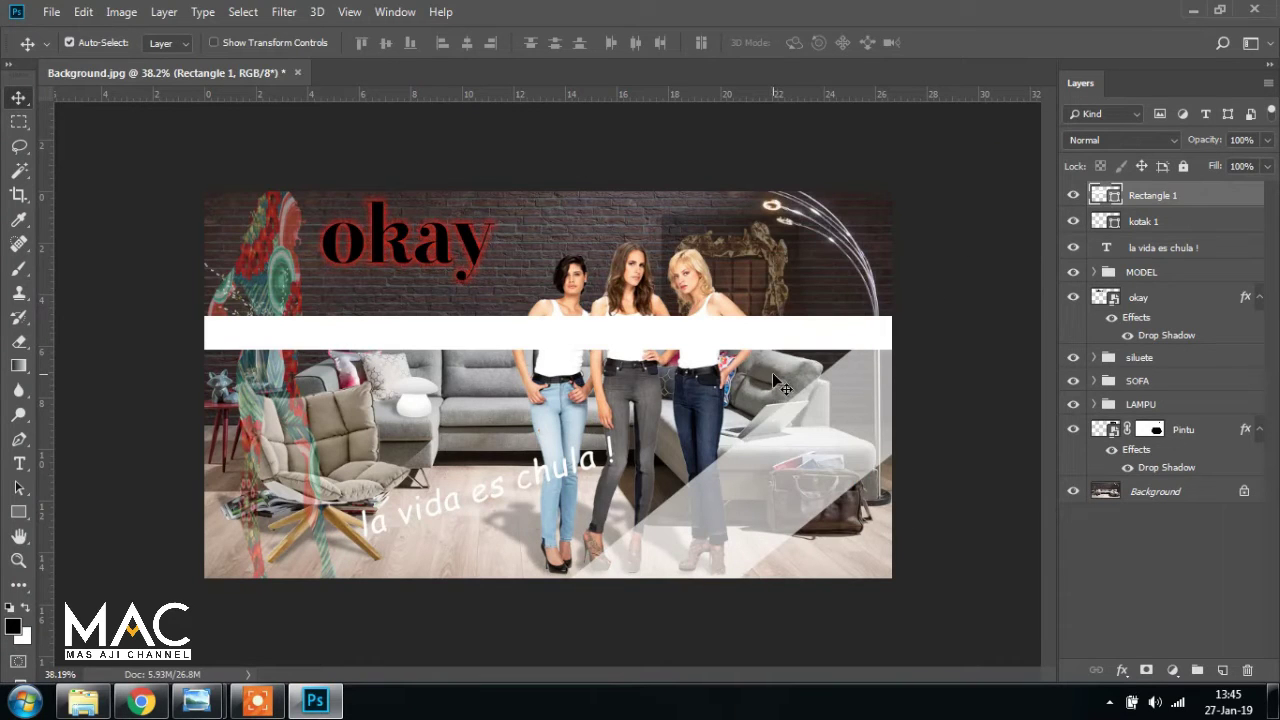
{"action": "key", "text": "ctrl+t"}
{"action": "left_click_drag", "start_coordinate": [972, 372], "coordinate": [785, 150]}
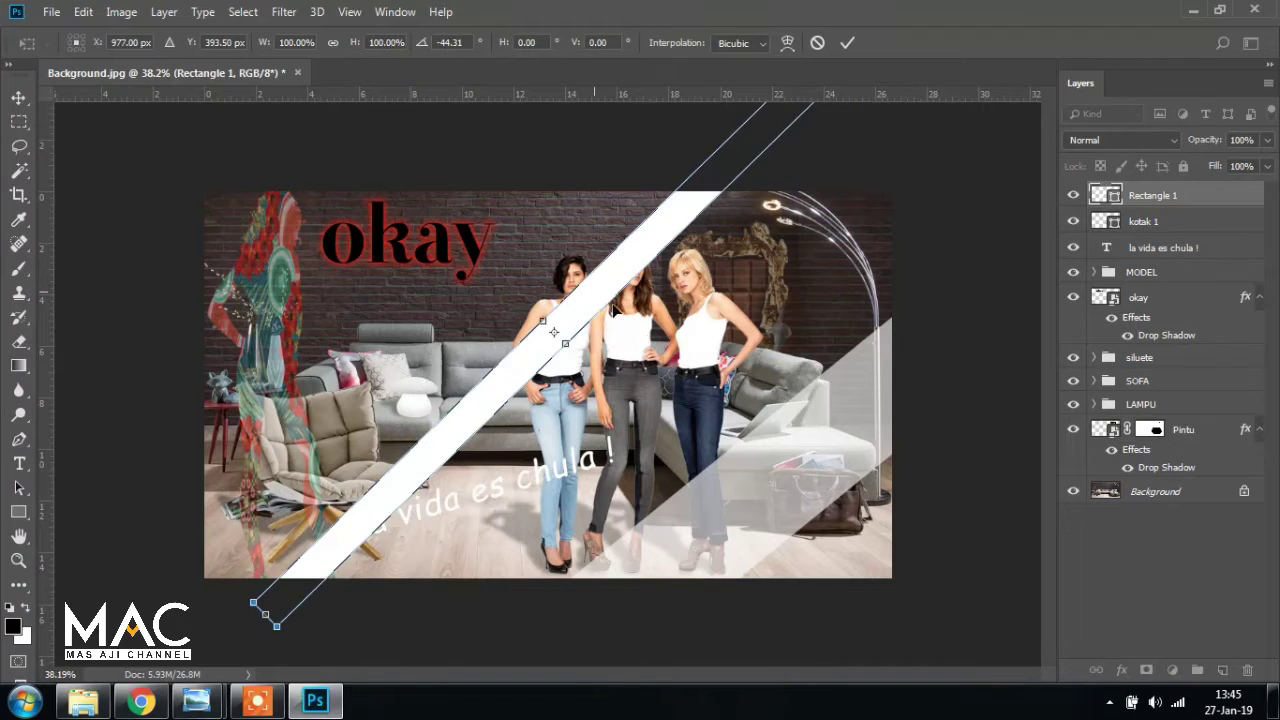
{"action": "left_click_drag", "start_coordinate": [554, 332], "coordinate": [848, 530]}
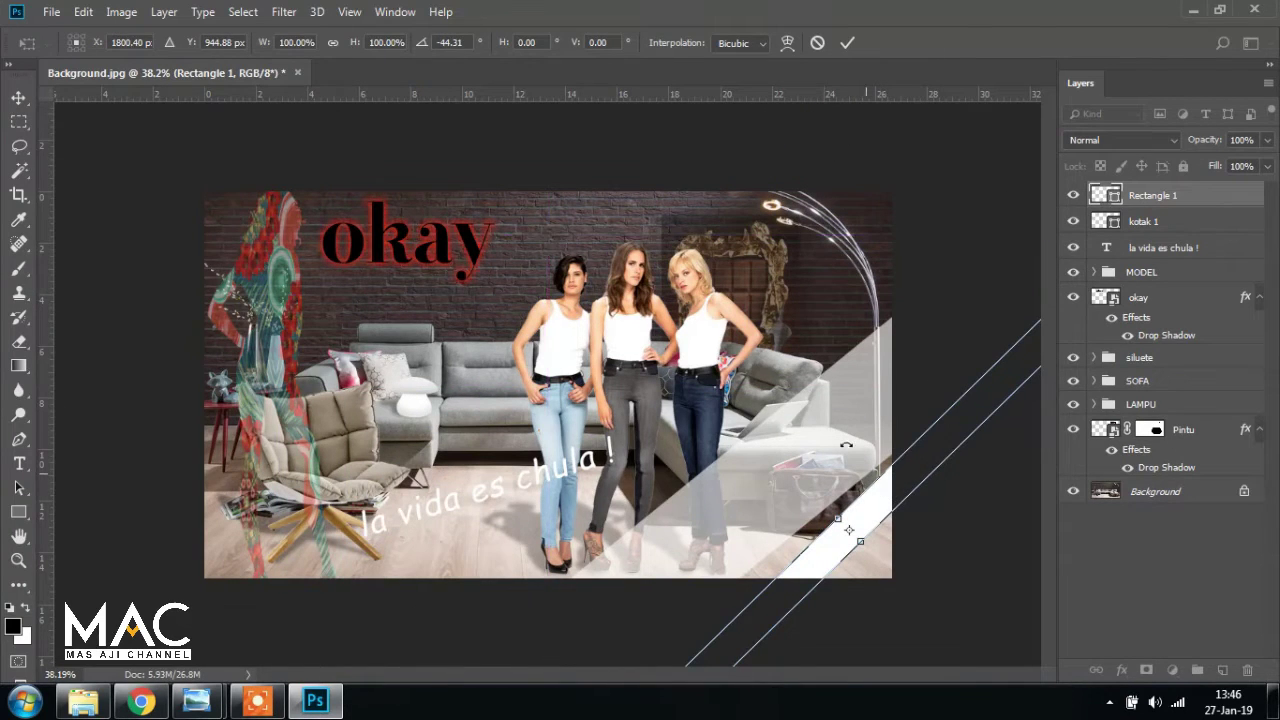
{"action": "scroll", "coordinate": [777, 445], "scroll_direction": "down", "scroll_amount": 2}
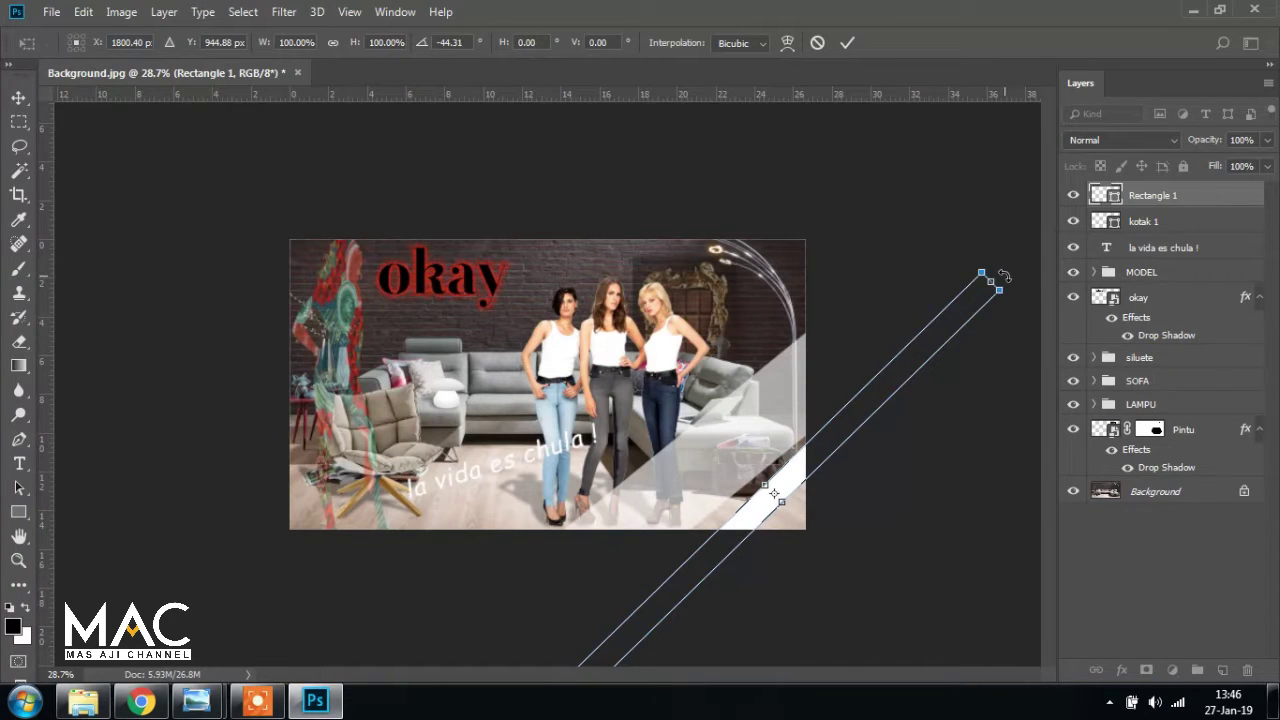
{"action": "left_click_drag", "start_coordinate": [1004, 276], "coordinate": [1010, 298]}
{"action": "key", "text": "Return"}
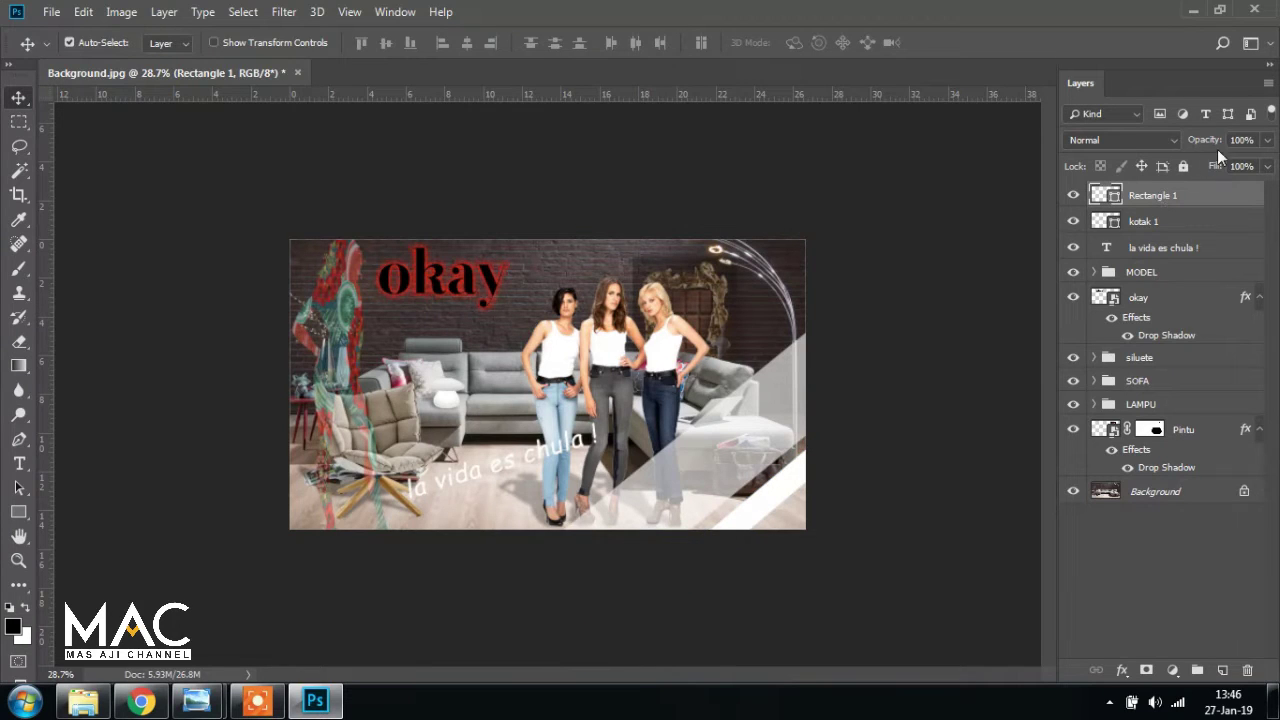
Rename the second white band's layer as "kotak 2" and set its opacity to 55%
{"action": "double_click", "coordinate": [1150, 196]}
{"action": "key", "text": "Return"}
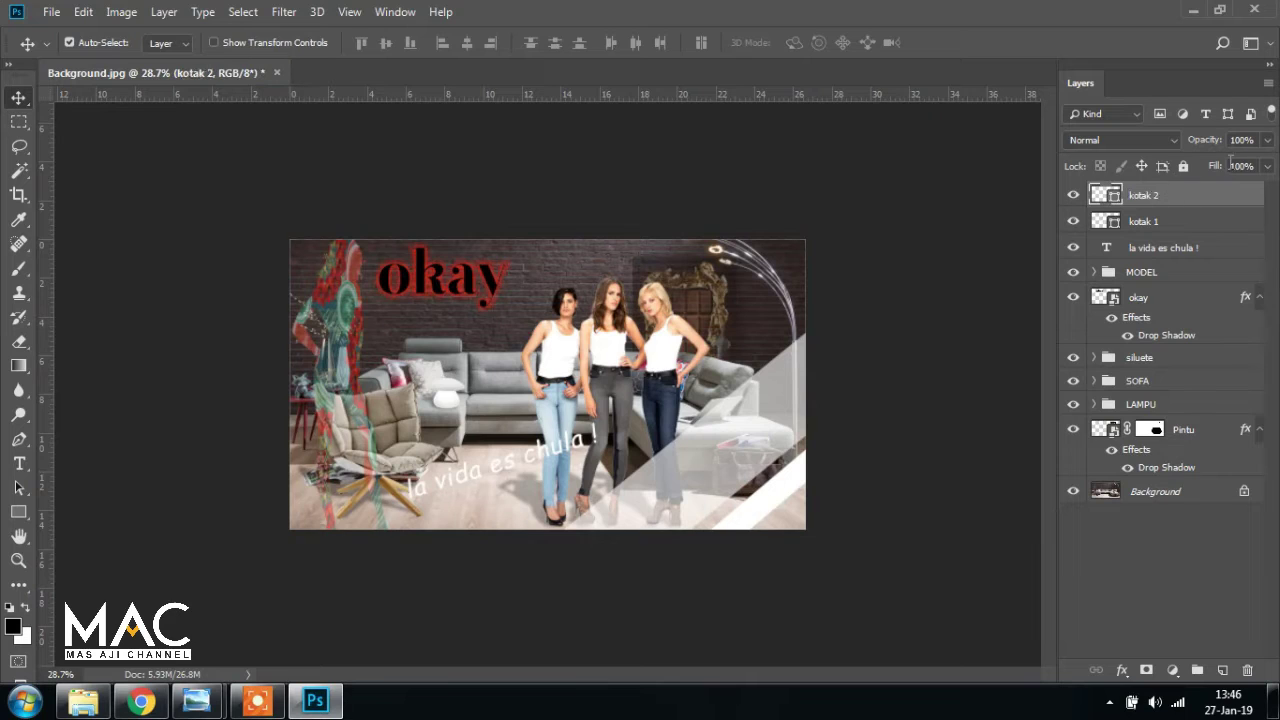
{"action": "left_click", "coordinate": [1155, 222]}
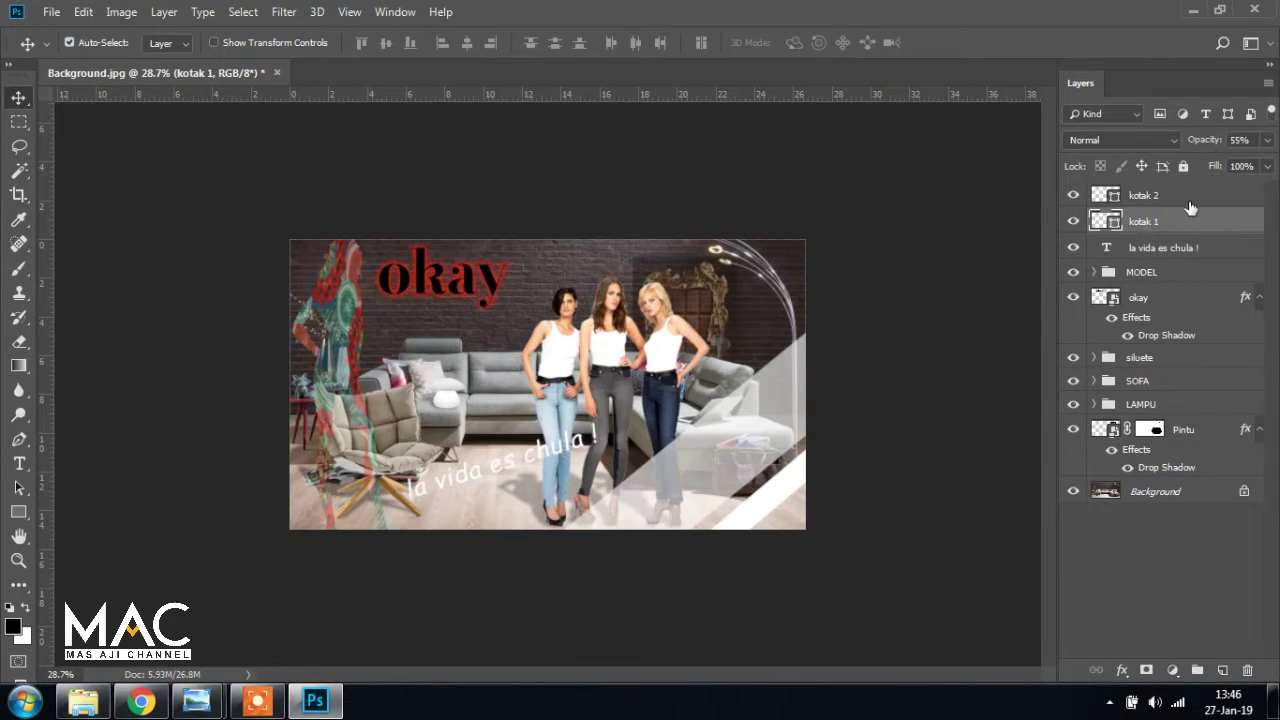
{"action": "left_click", "coordinate": [1188, 197]}
{"action": "left_click", "coordinate": [1240, 140]}
{"action": "key", "text": "BackSpace"}
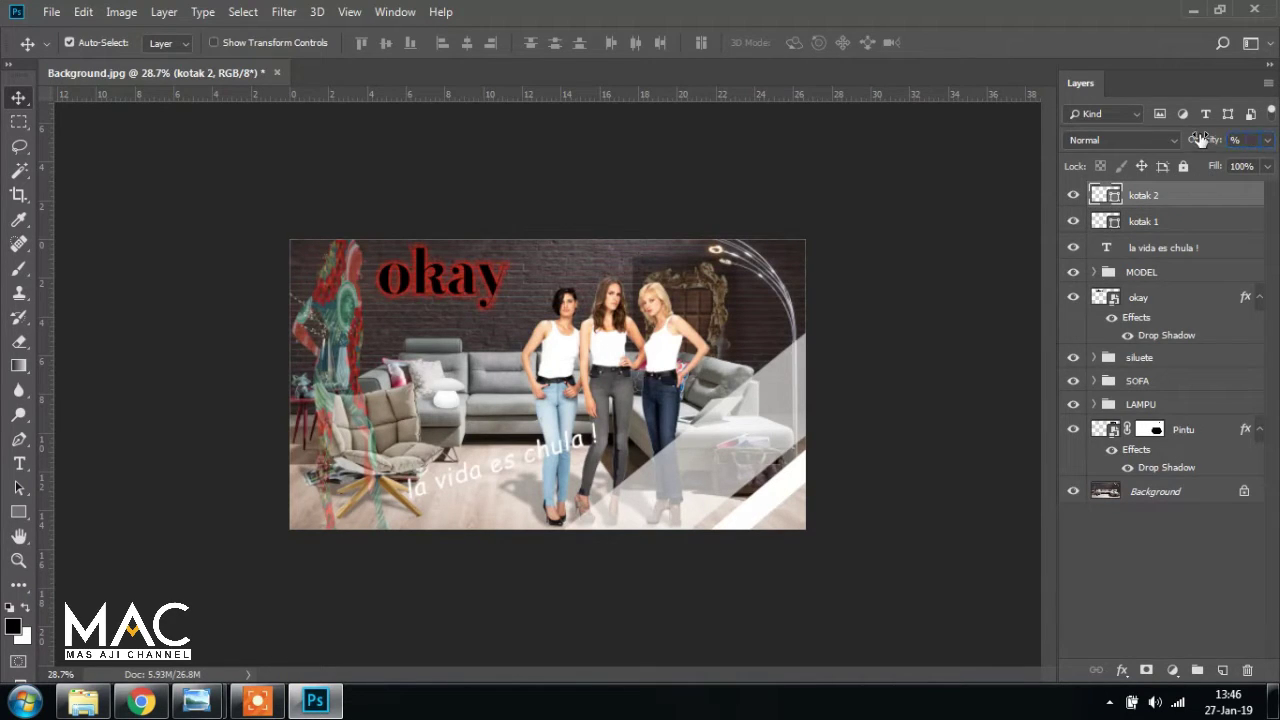
{"action": "type", "text": "55"}
{"action": "key", "text": "Return"}
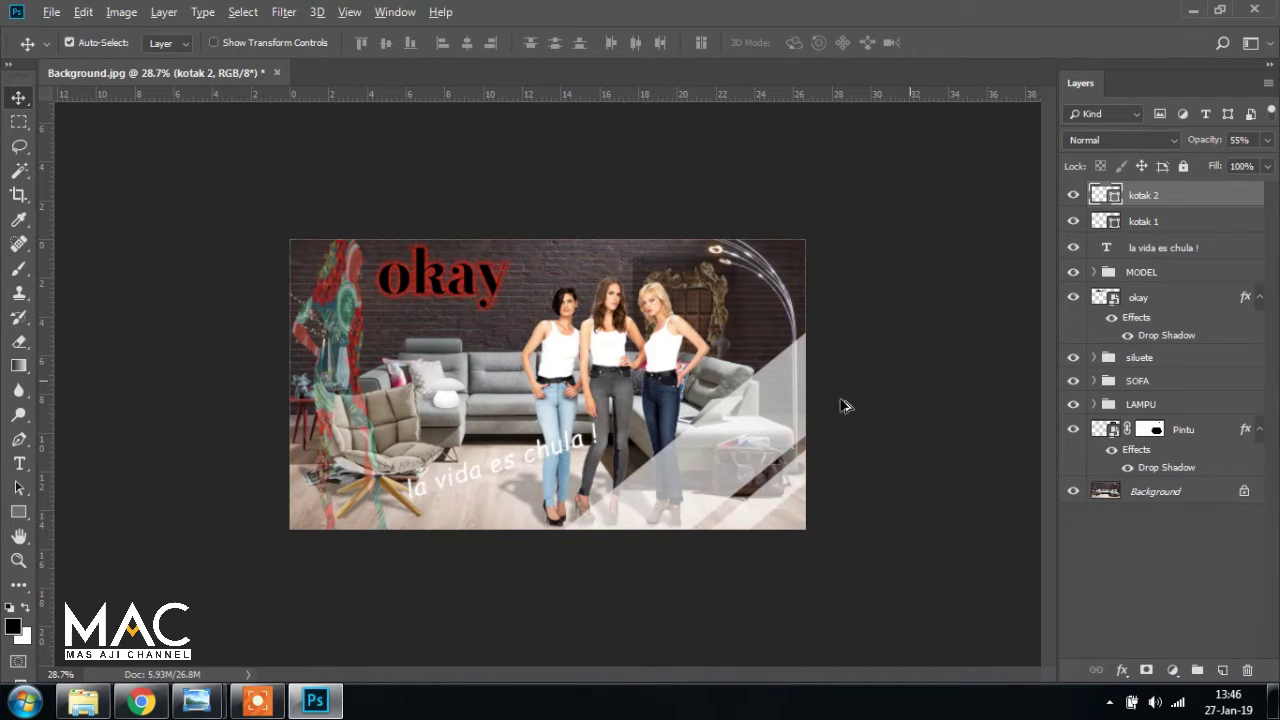
Add a new layer and draw a thin horizontal rectangle about 2018 × 46 px across the full width of the image
{"action": "scroll", "coordinate": [742, 427], "scroll_direction": "up", "scroll_amount": 3}
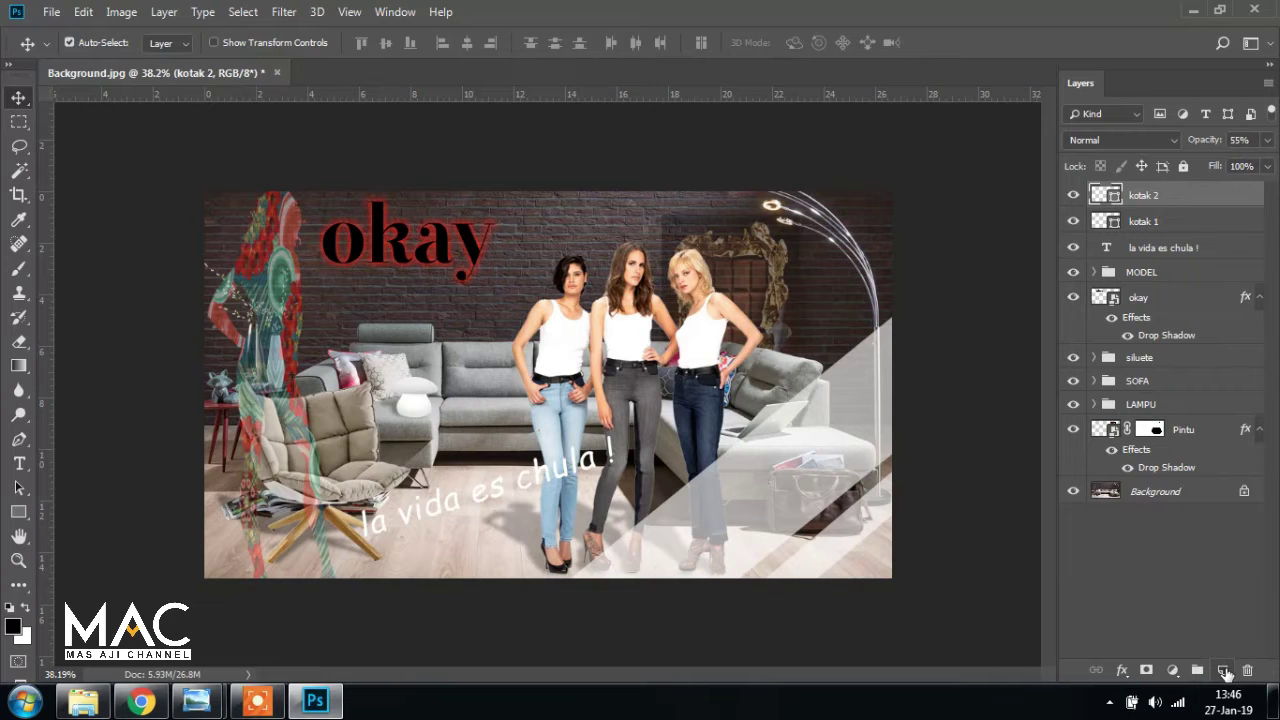
{"action": "left_click", "coordinate": [1224, 670]}
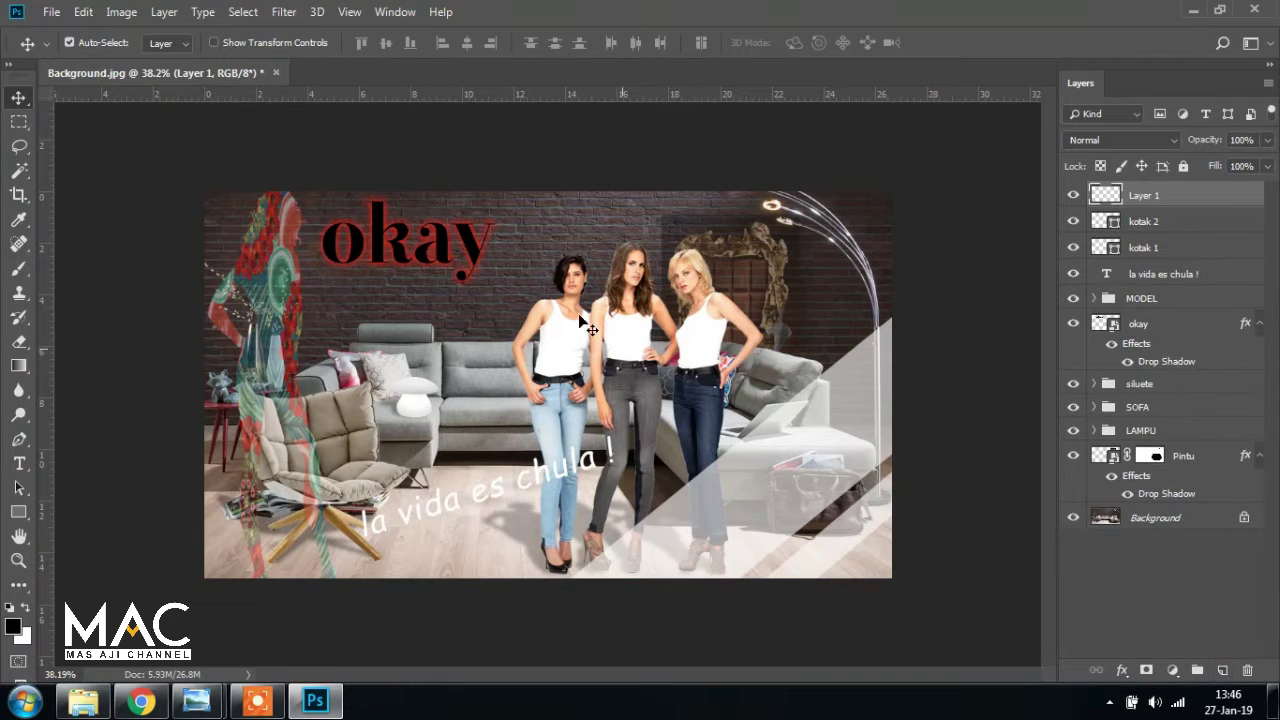
{"action": "left_click", "coordinate": [18, 511]}
{"action": "left_click_drag", "start_coordinate": [187, 345], "coordinate": [909, 355]}
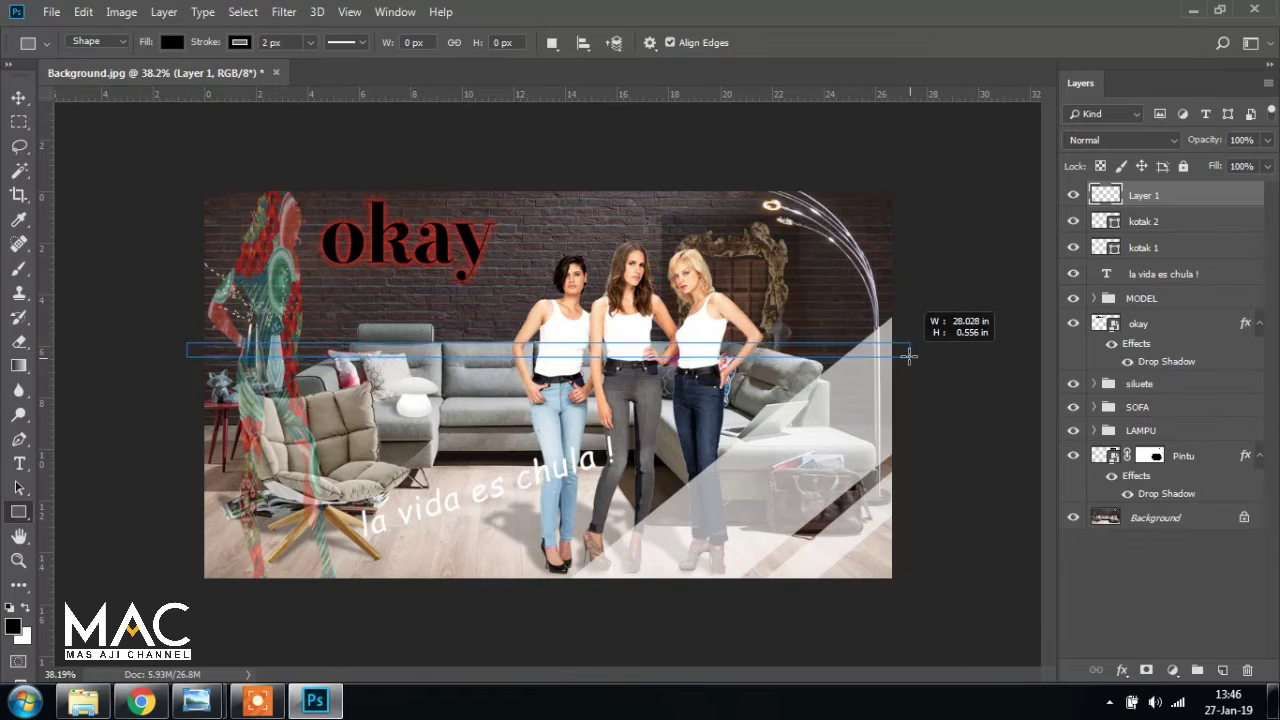
{"action": "left_click_drag", "start_coordinate": [909, 355], "coordinate": [908, 356]}
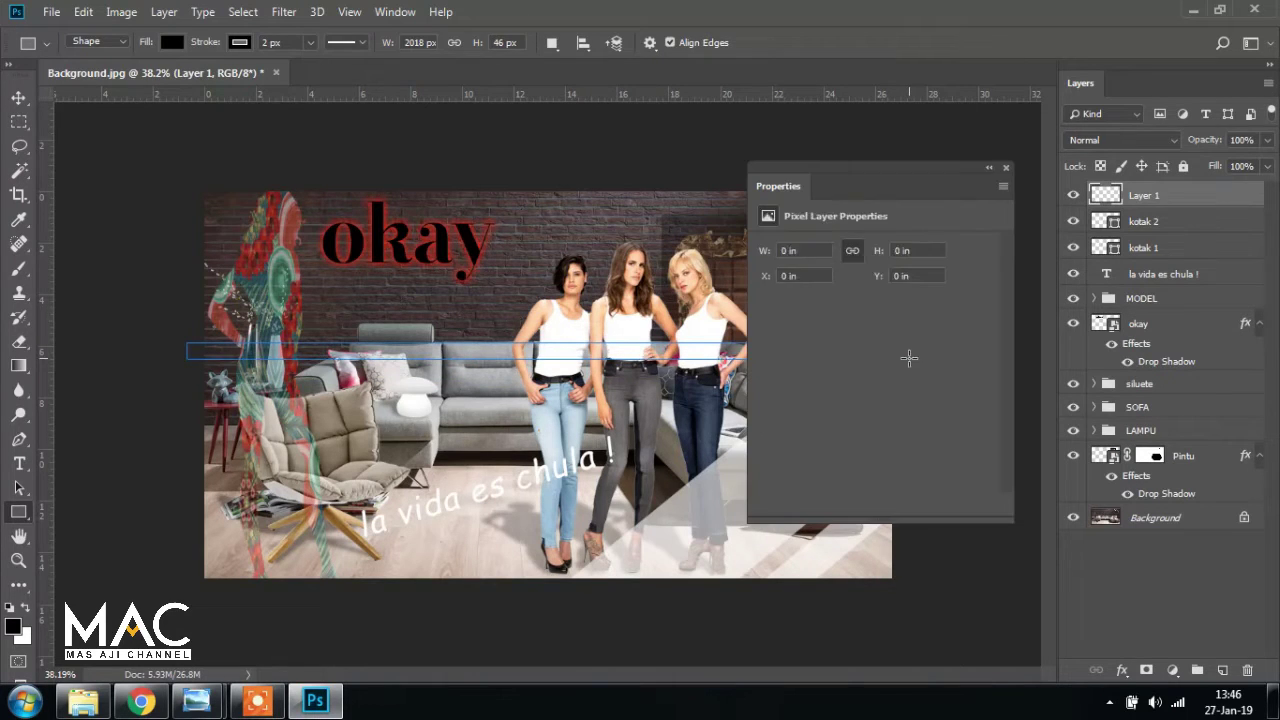
{"action": "left_click", "coordinate": [18, 97]}
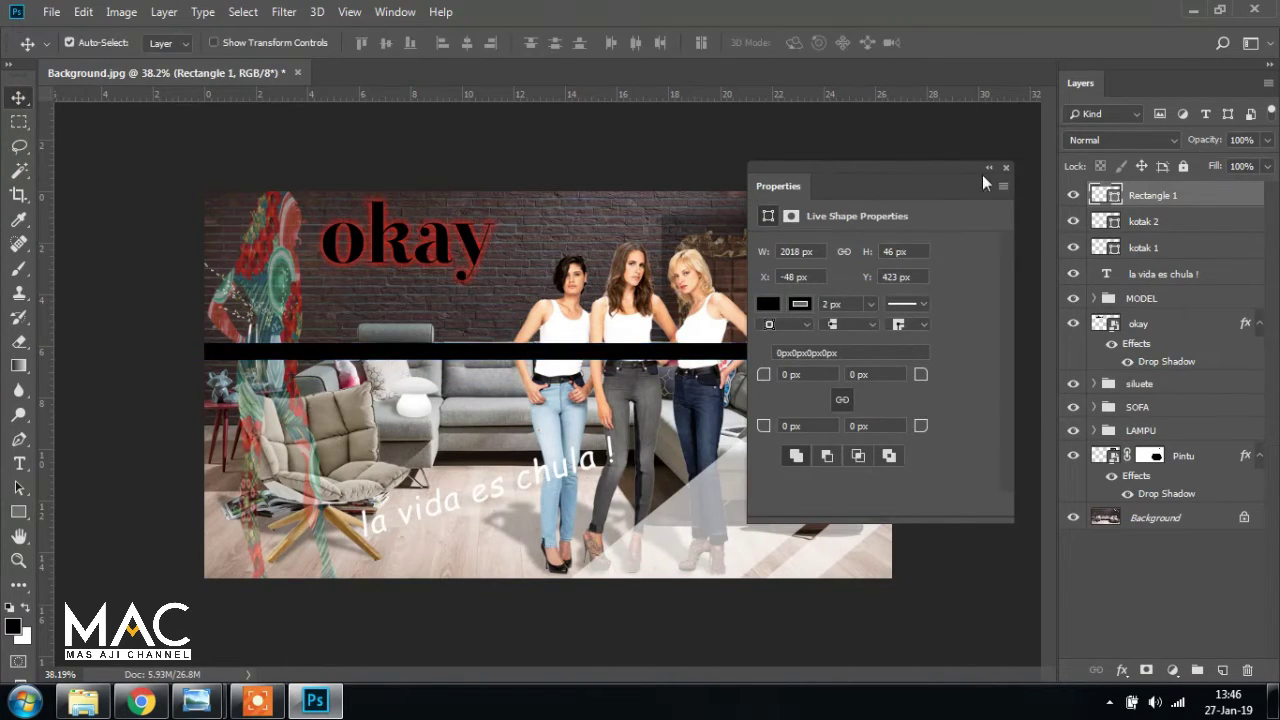
{"action": "left_click", "coordinate": [1006, 167]}
Rename the thin black bar's layer as "kotak 3", set its opacity to 55%, and move the bar lower in the picture
{"action": "double_click", "coordinate": [1160, 195]}
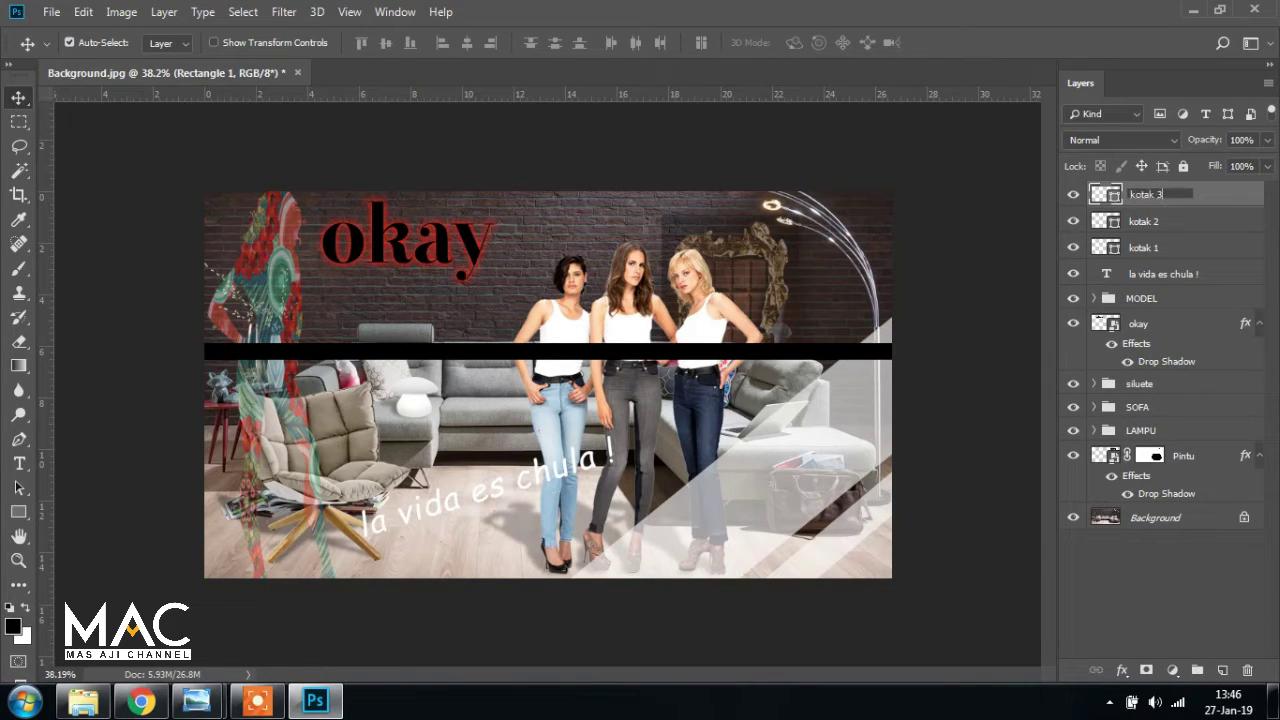
{"action": "key", "text": "Return"}
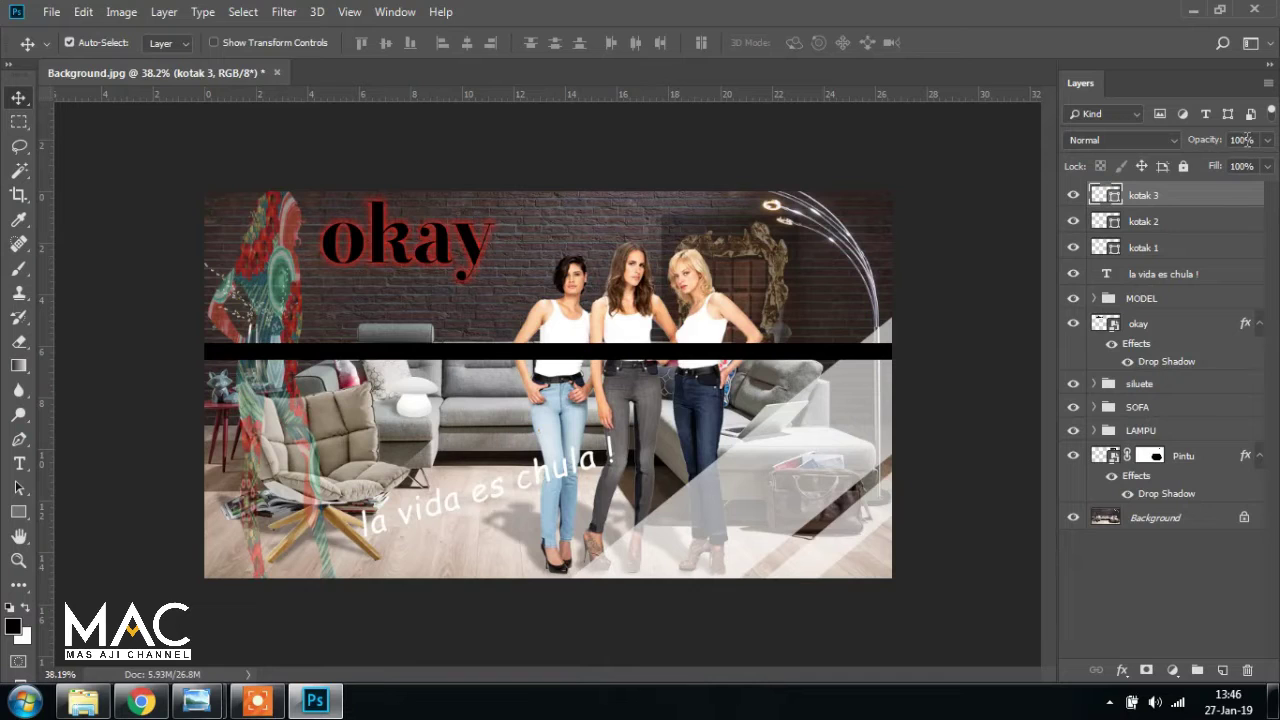
{"action": "type", "text": "55"}
{"action": "key", "text": "Return"}
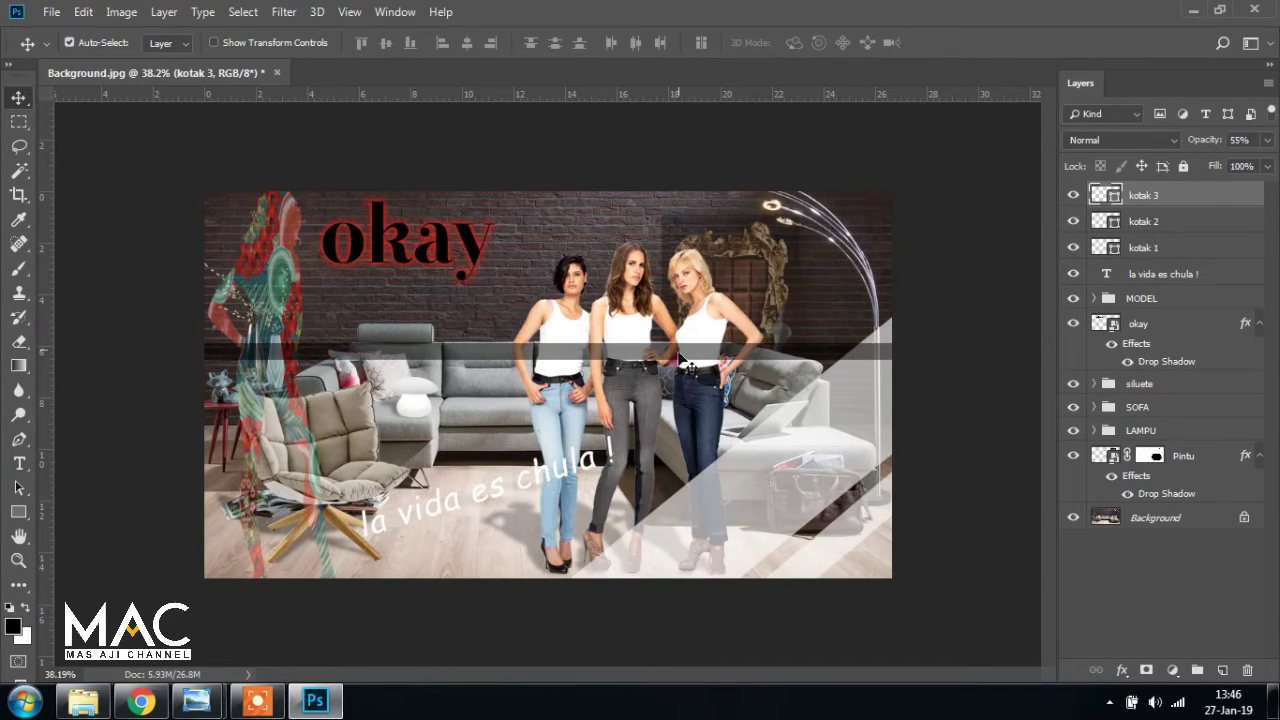
{"action": "left_click_drag", "start_coordinate": [682, 352], "coordinate": [699, 480]}
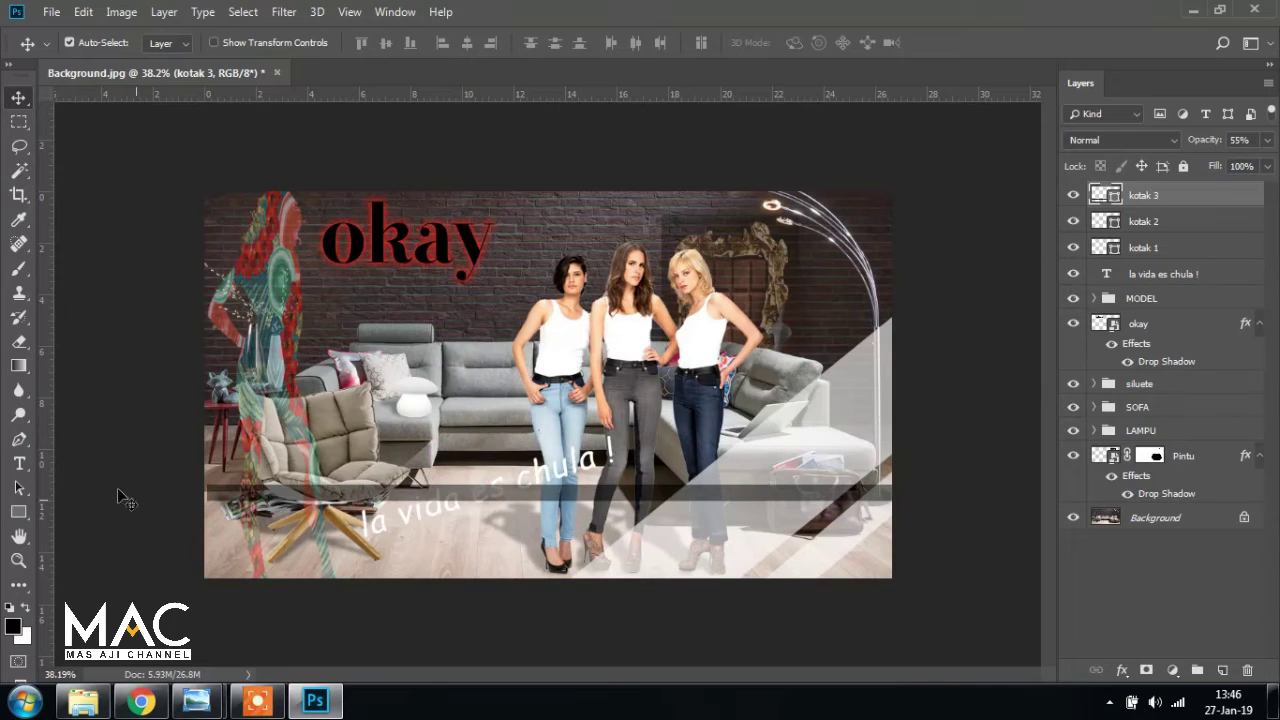
Change the kotak 3 bar's fill colour to white (ffffff) and remove its stroke
{"action": "left_click", "coordinate": [18, 511]}
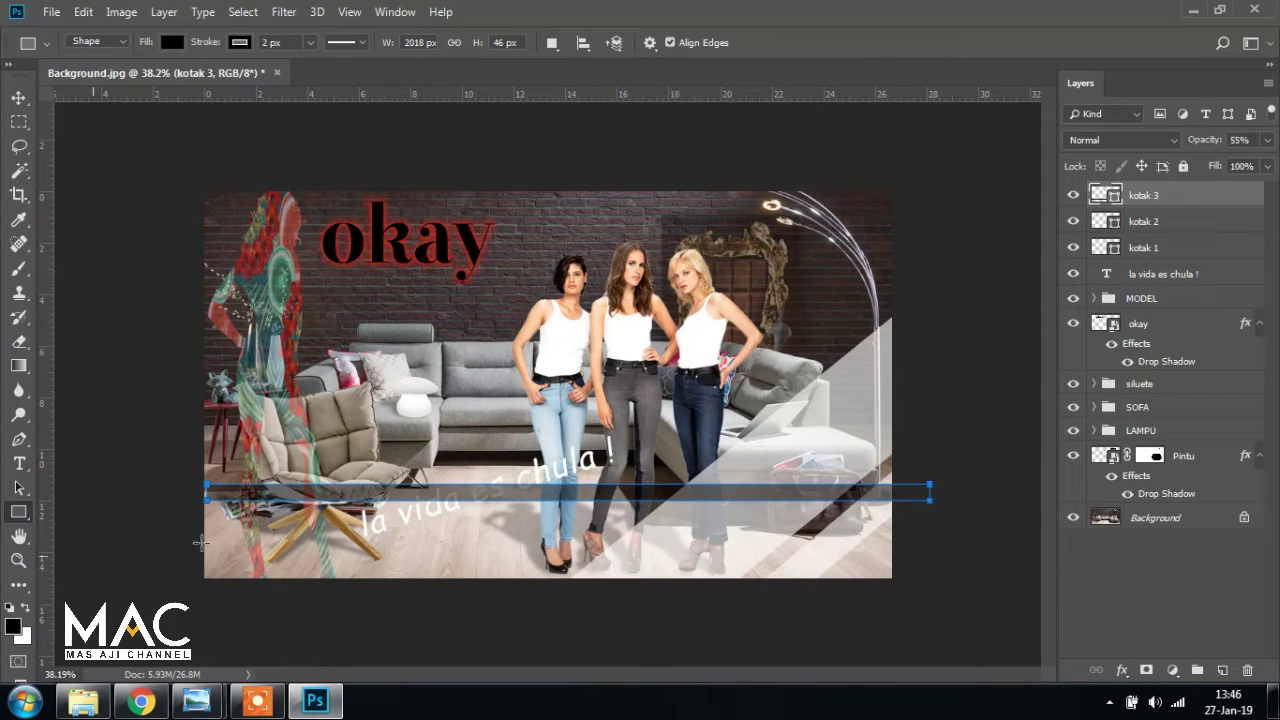
{"action": "double_click", "coordinate": [1115, 196]}
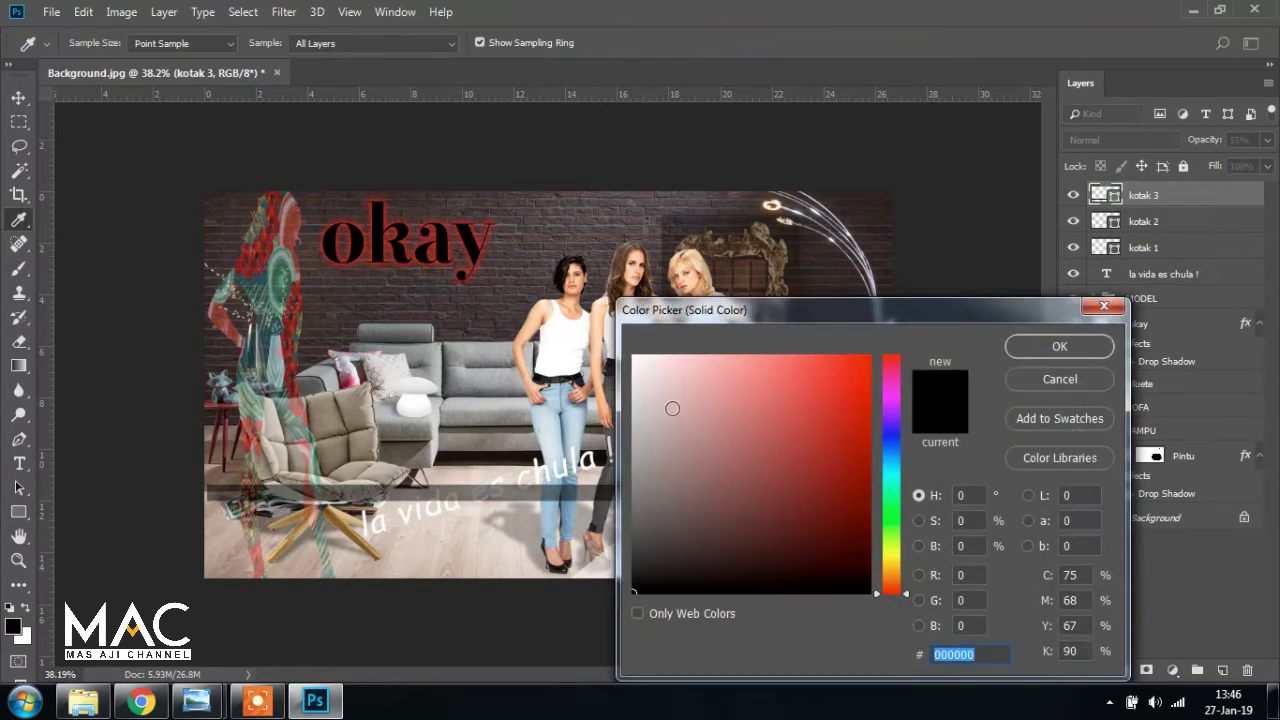
{"action": "left_click_drag", "start_coordinate": [674, 406], "coordinate": [632, 356]}
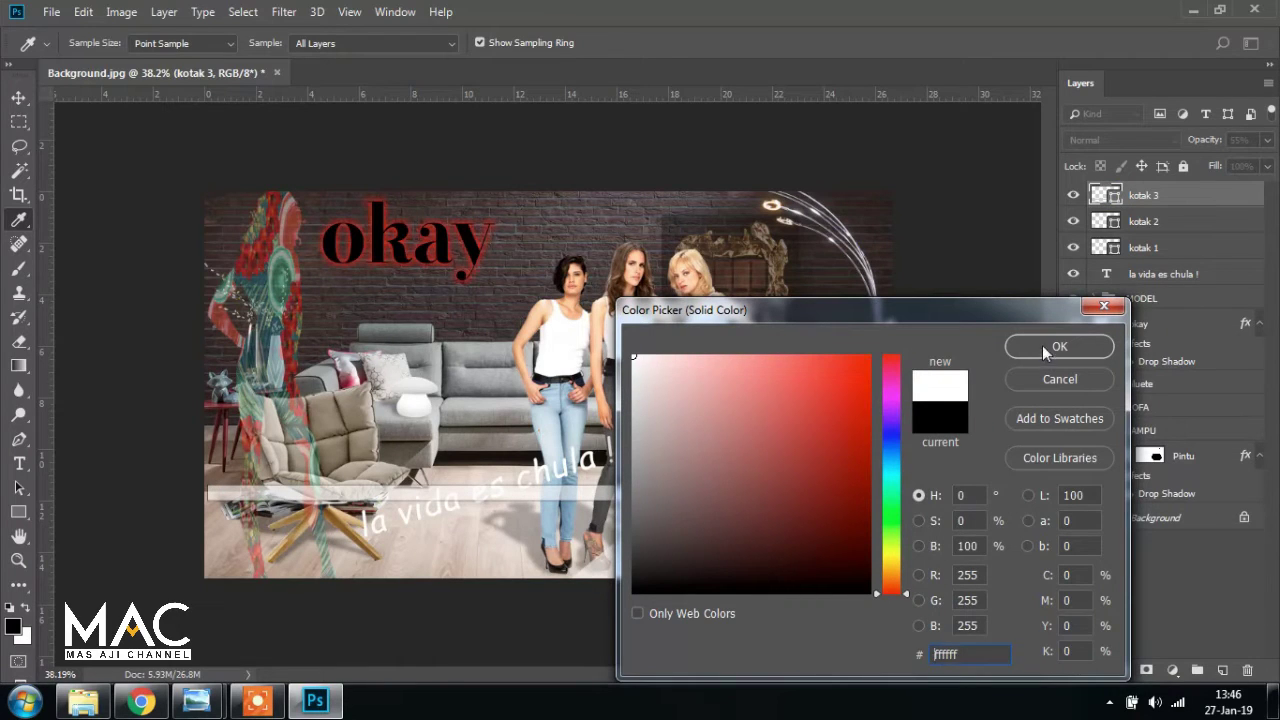
{"action": "left_click", "coordinate": [1042, 345]}
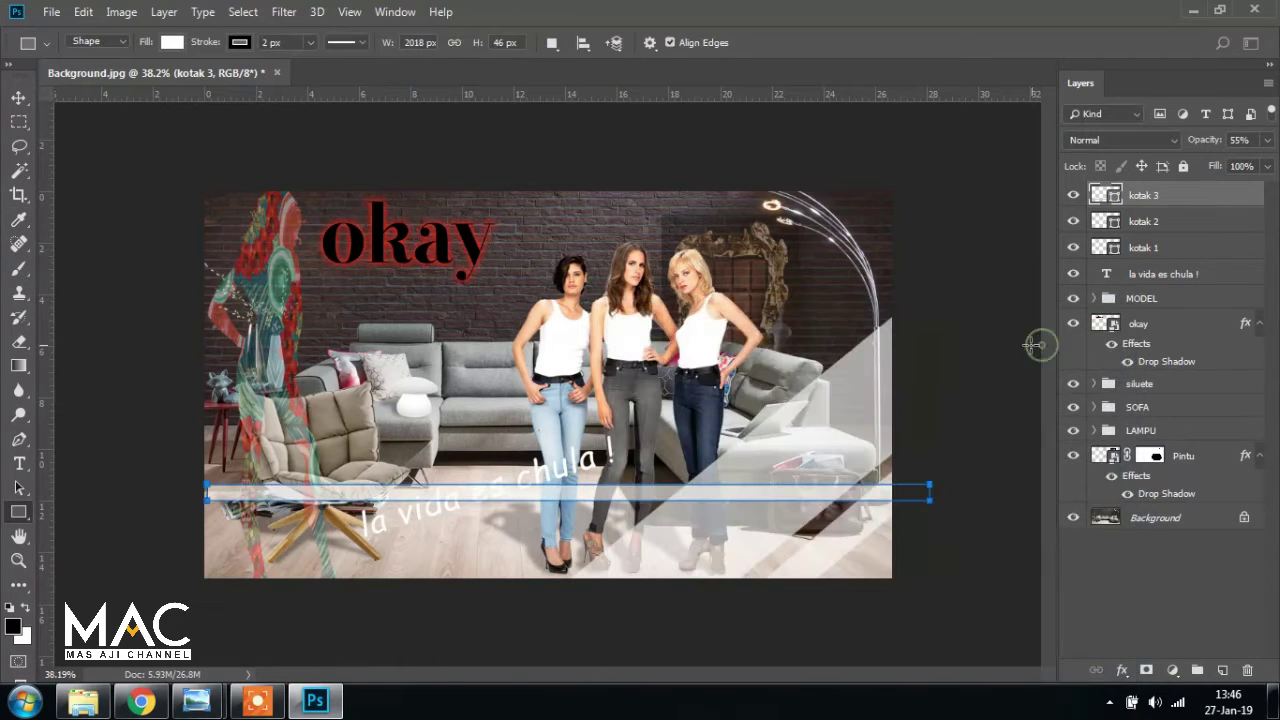
{"action": "left_click", "coordinate": [238, 45]}
{"action": "left_click", "coordinate": [150, 80]}
{"action": "left_click", "coordinate": [16, 100]}
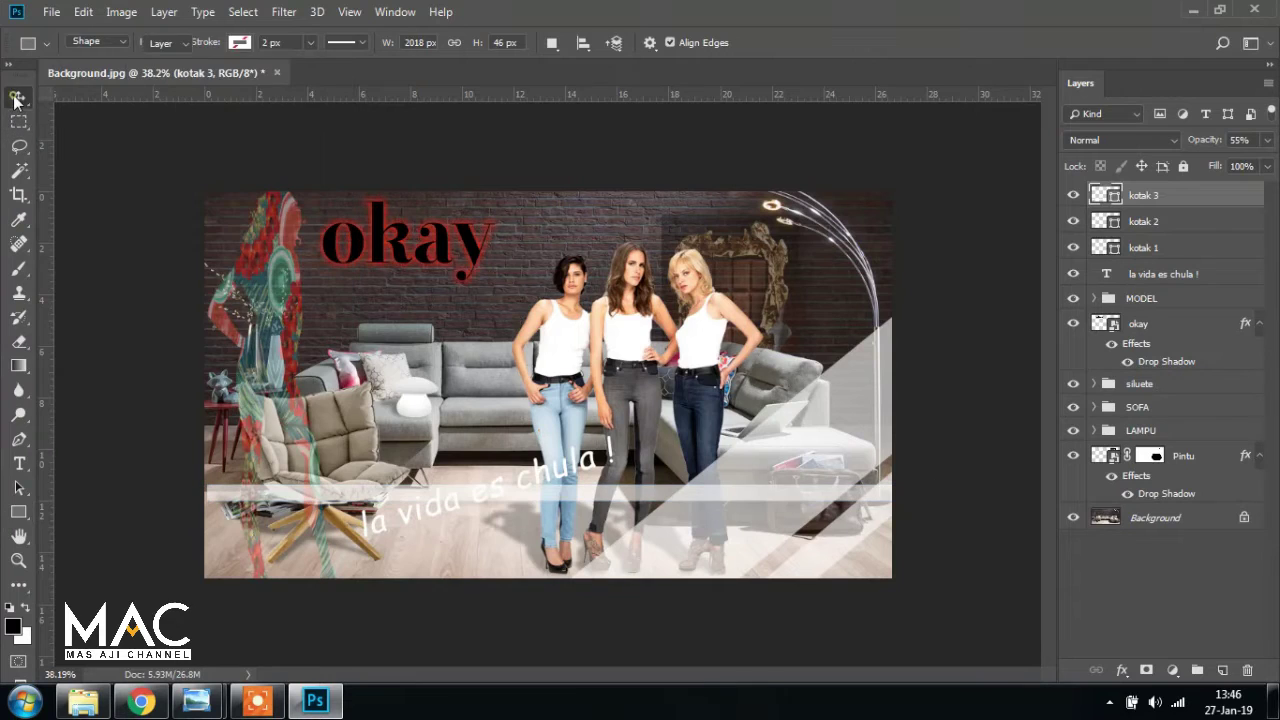
{"action": "left_click", "coordinate": [16, 100]}
Rotate the kotak 3 bar to about -38.34°, place it in the lower-right corner beyond kotak 2, and apply the transform
{"action": "key", "text": "ctrl"}
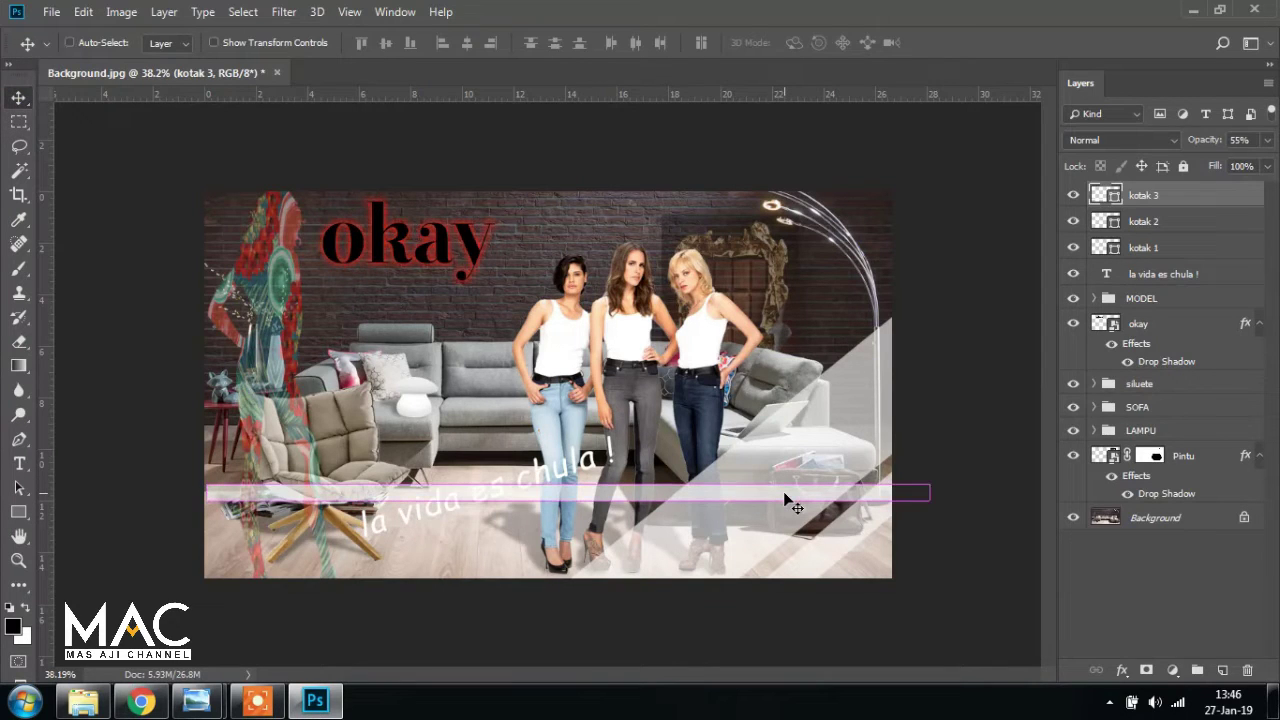
{"action": "key", "text": "ctrl+t"}
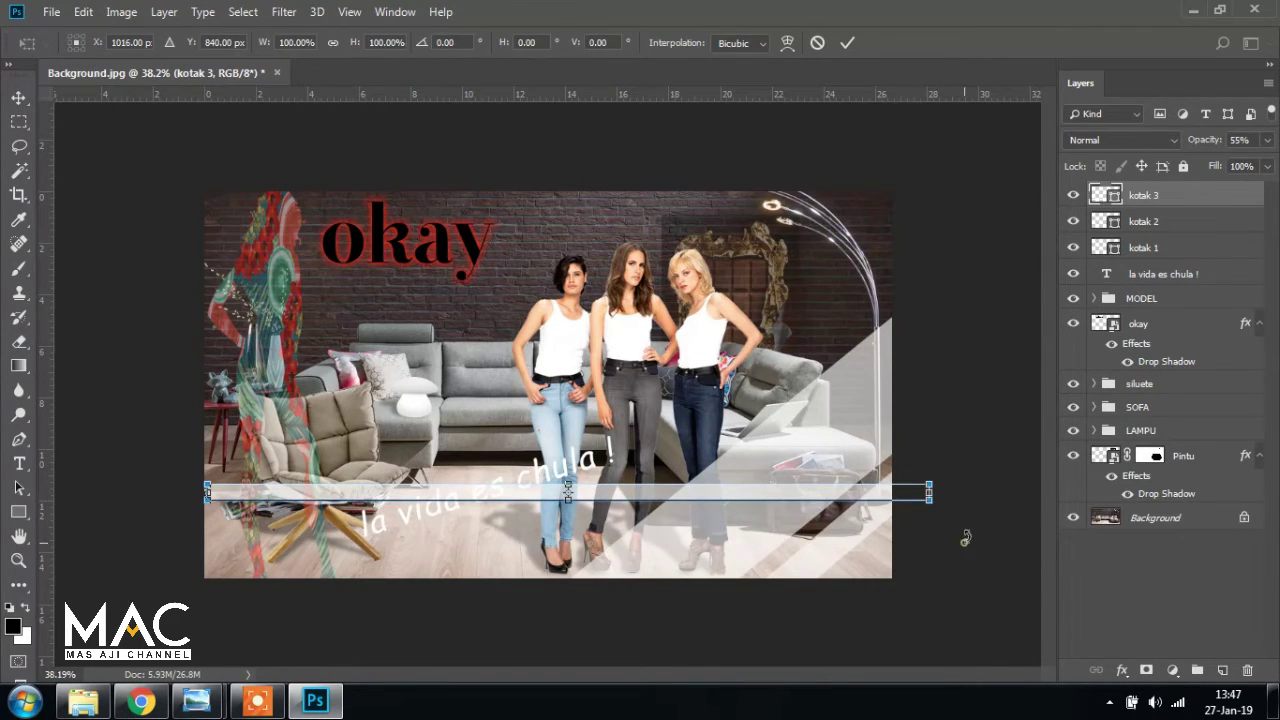
{"action": "left_click_drag", "start_coordinate": [965, 538], "coordinate": [895, 275]}
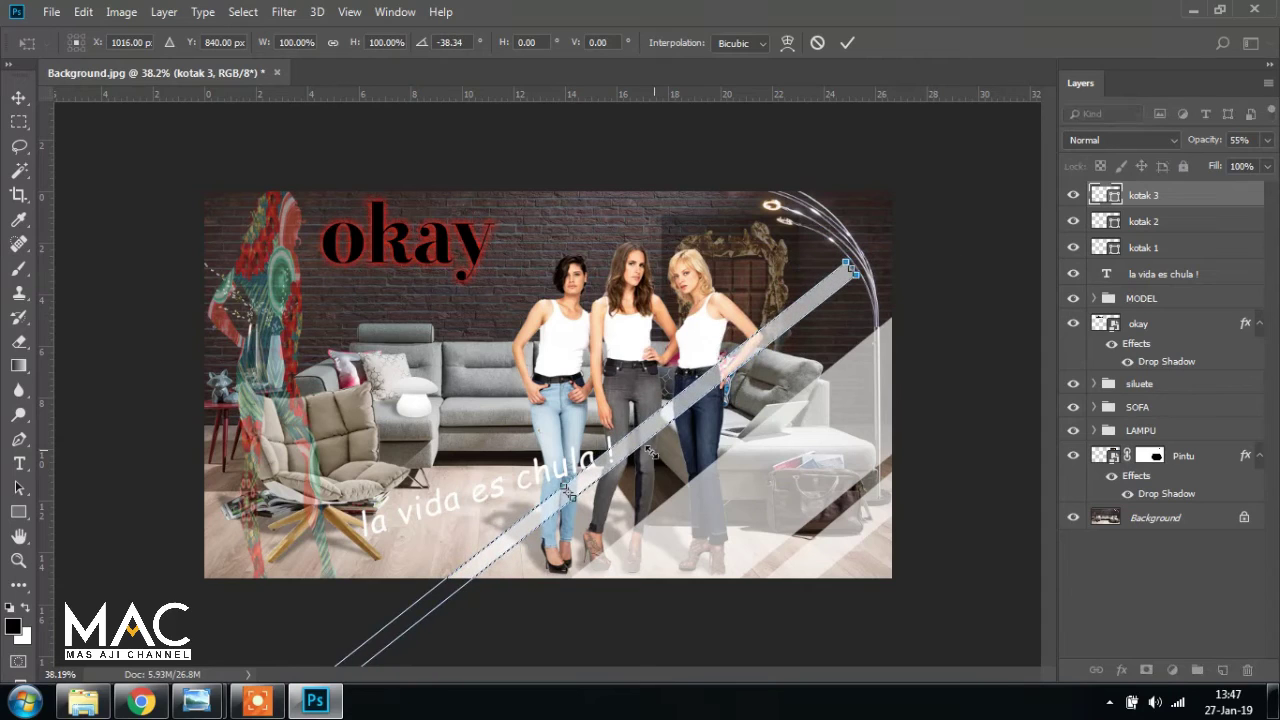
{"action": "left_click_drag", "start_coordinate": [622, 455], "coordinate": [909, 541]}
{"action": "key", "text": "Return"}
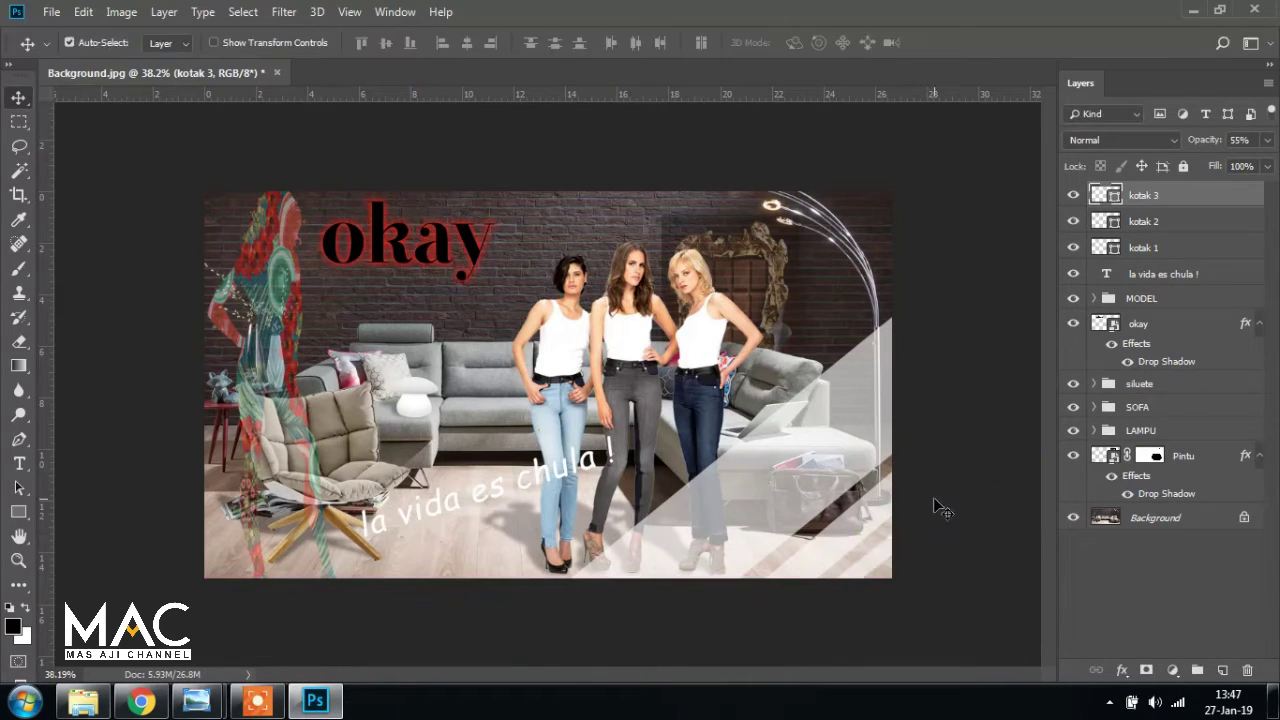
Check the corner stripes, rotate the kotak 3 band slightly counterclockwise to align with its neighbours, and apply the transform
{"action": "scroll", "coordinate": [897, 603], "scroll_direction": "up", "scroll_amount": 2}
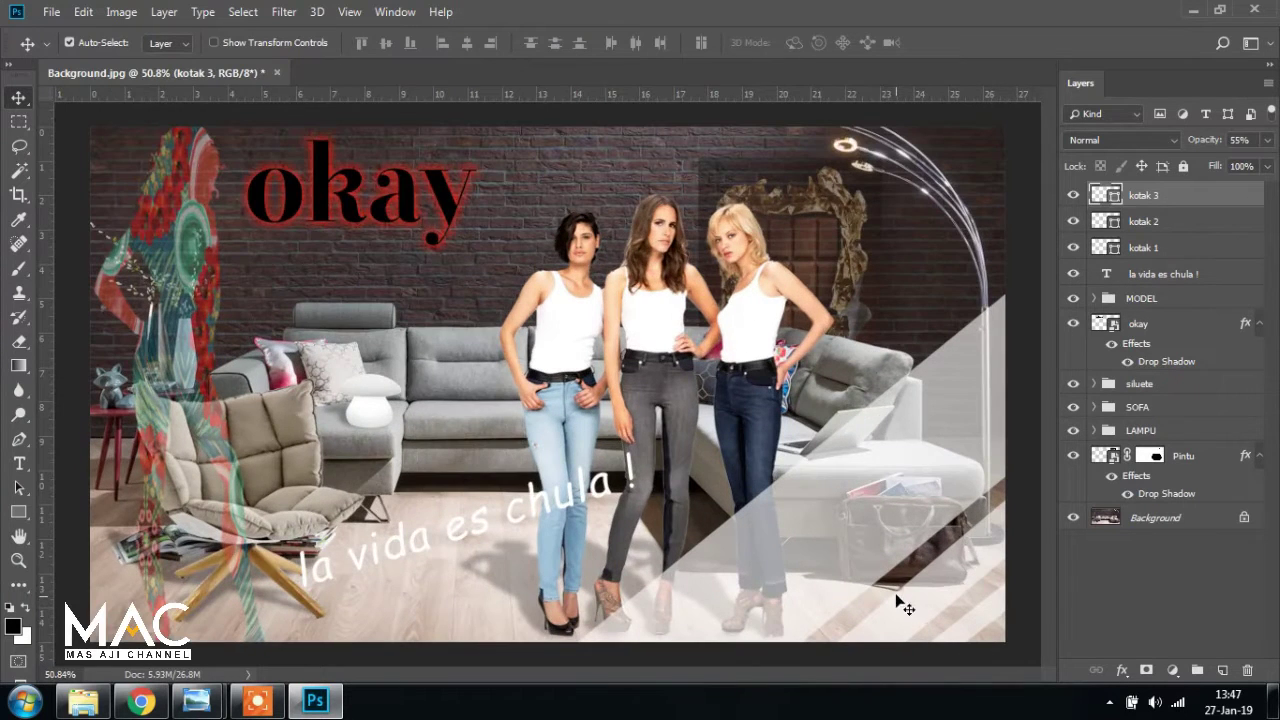
{"action": "scroll", "coordinate": [757, 503], "scroll_direction": "down", "scroll_amount": 1}
{"action": "scroll", "coordinate": [757, 503], "scroll_direction": "down", "scroll_amount": 1}
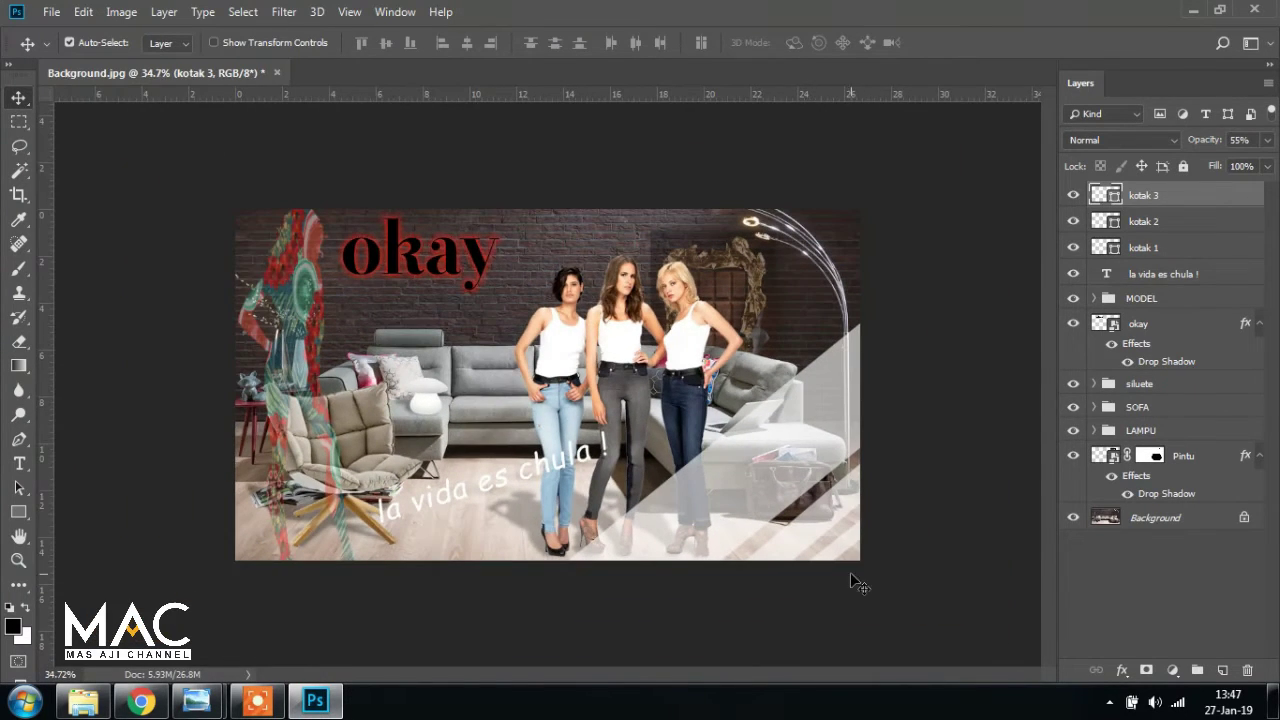
{"action": "key", "text": "ctrl+t"}
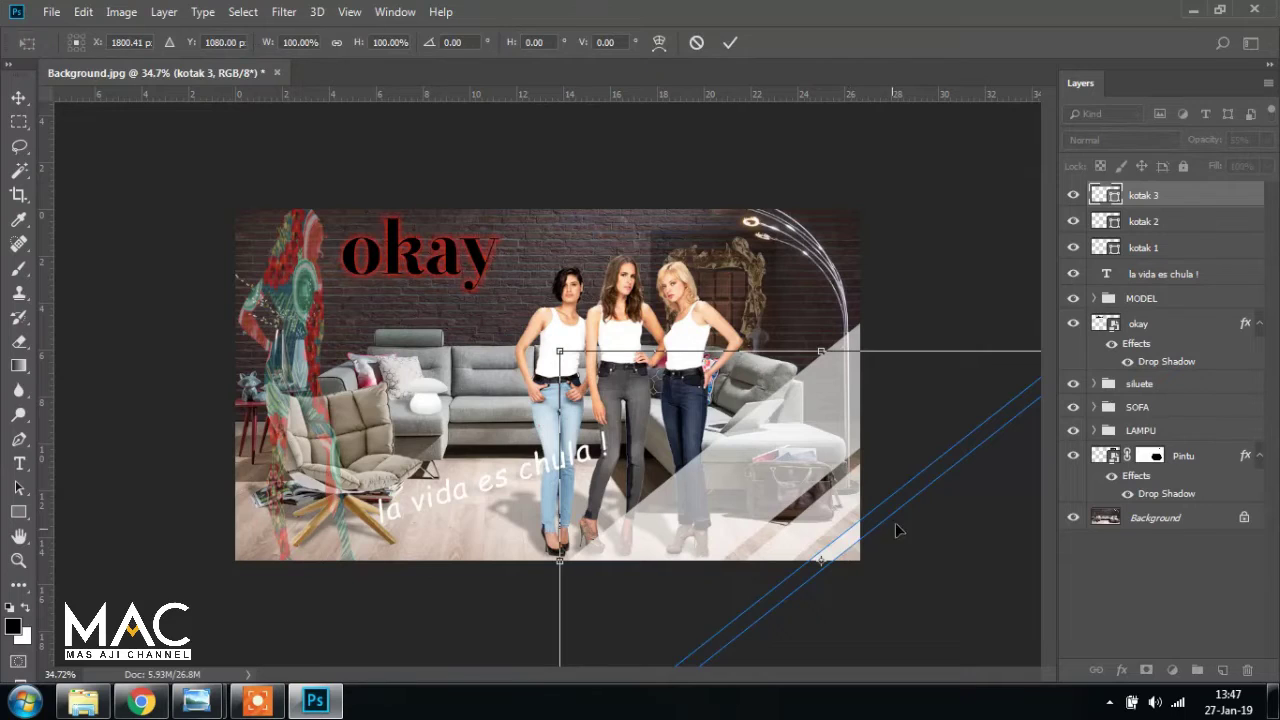
{"action": "scroll", "coordinate": [864, 500], "scroll_direction": "down", "scroll_amount": 1}
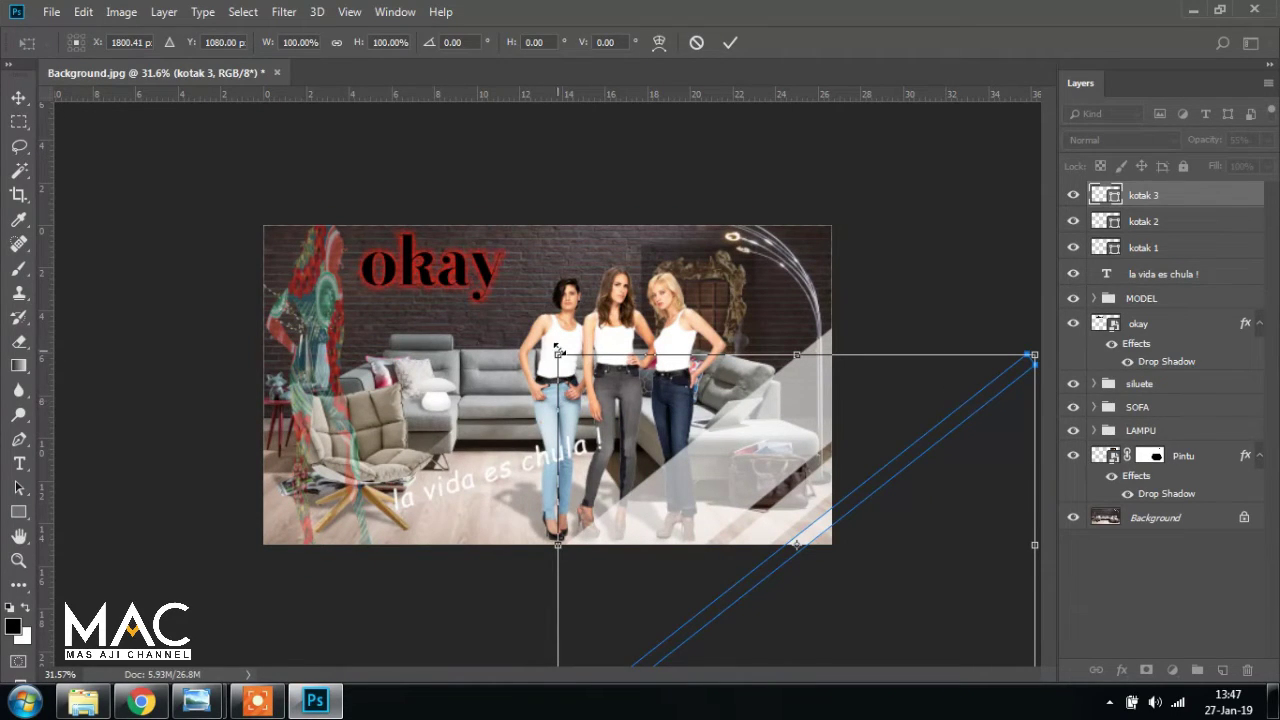
{"action": "left_click_drag", "start_coordinate": [546, 346], "coordinate": [536, 357]}
{"action": "key", "text": "Return"}
Group the kotak 1, kotak 2 and kotak 3 layers and name the group KOTAK
{"action": "left_click", "coordinate": [928, 563]}
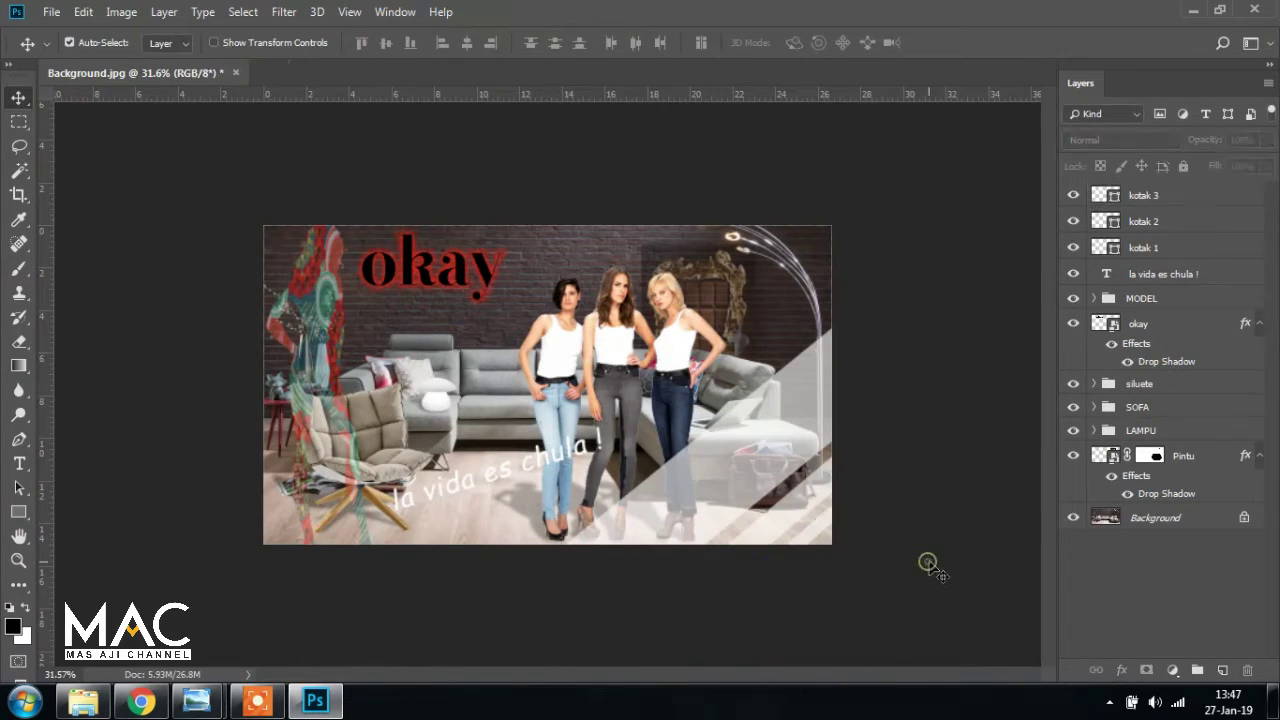
{"action": "key", "text": "ctrl+plus"}
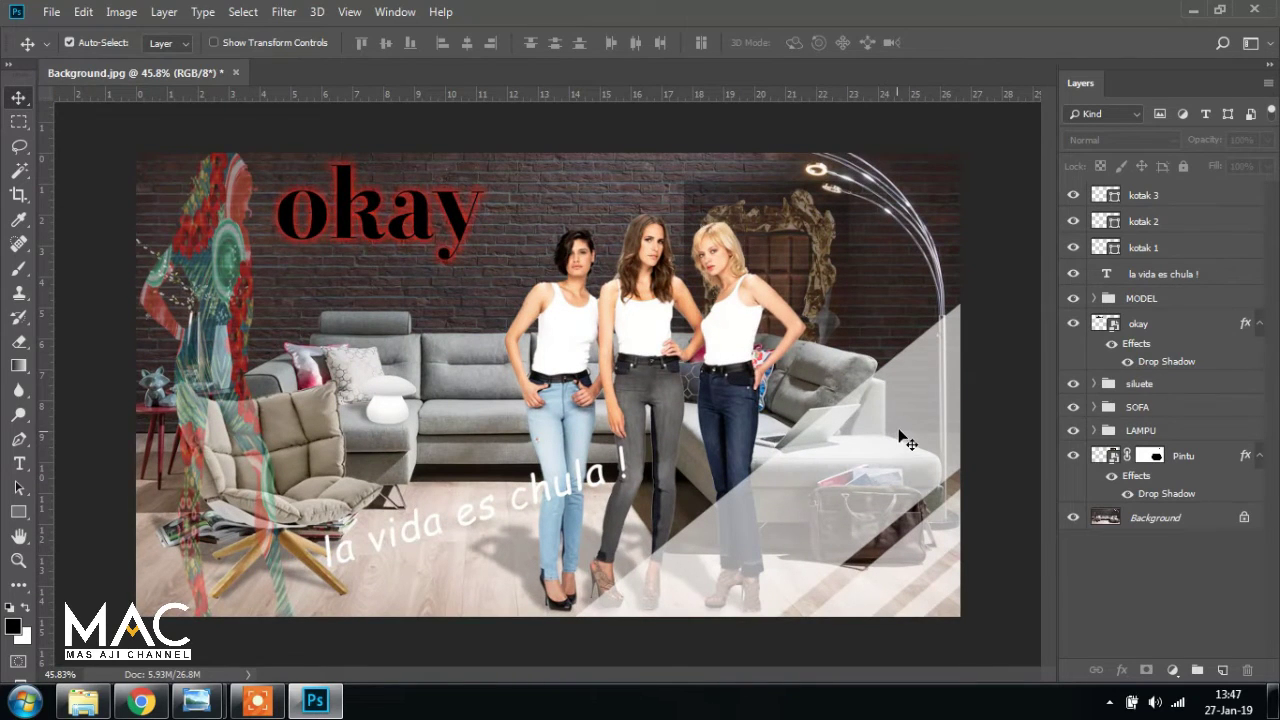
{"action": "left_click", "coordinate": [1146, 198]}
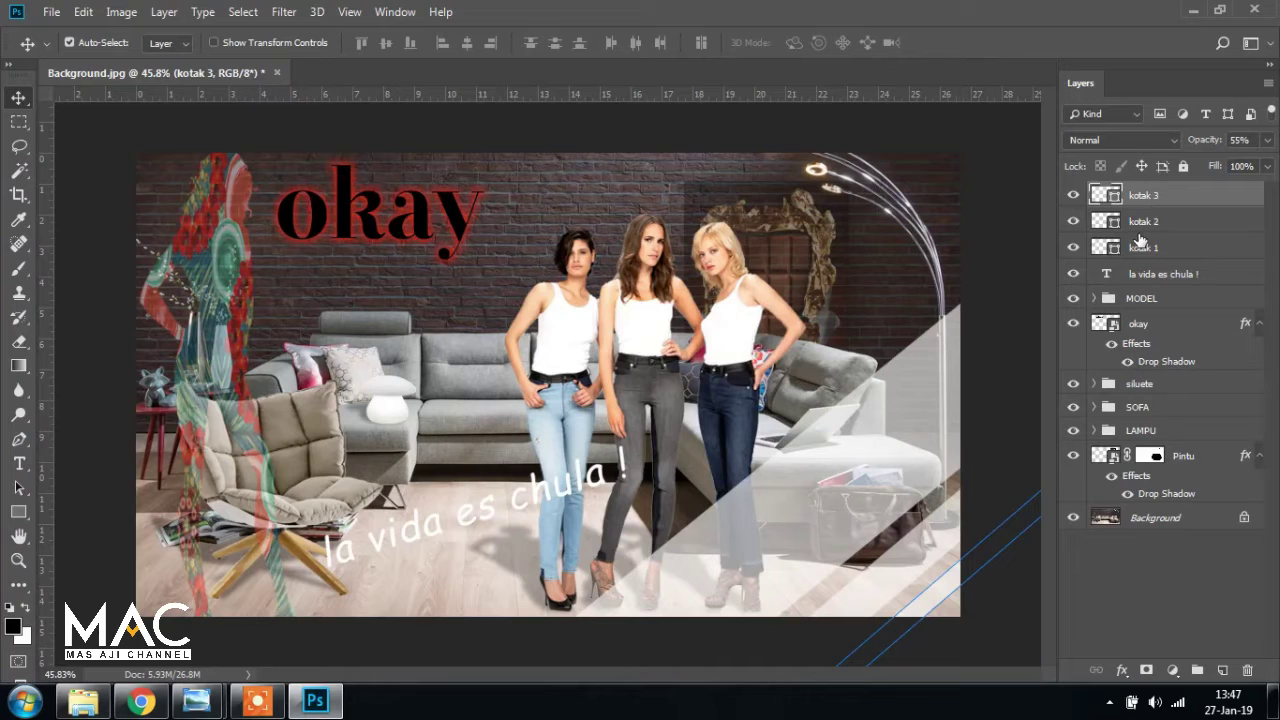
{"action": "left_click", "coordinate": [1163, 222], "text": "ctrl"}
{"action": "left_click", "coordinate": [1165, 248], "text": "ctrl"}
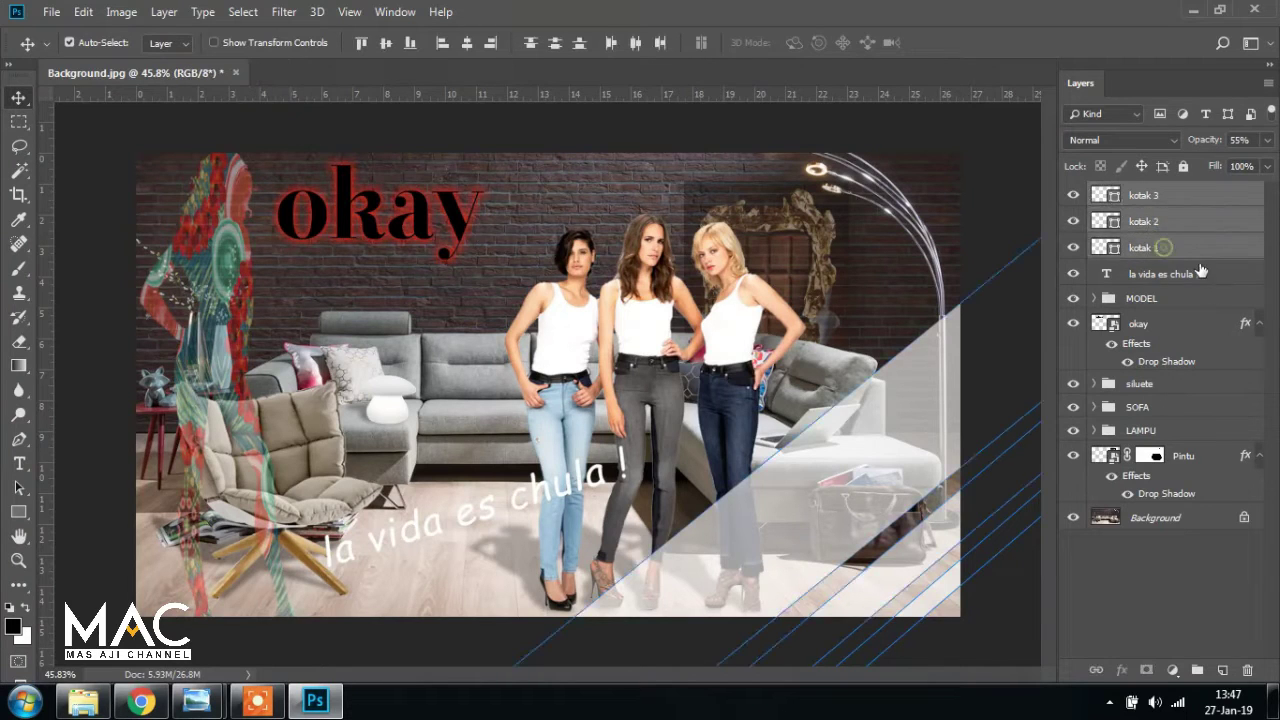
{"action": "left_click_drag", "start_coordinate": [1198, 258], "coordinate": [1196, 670]}
{"action": "double_click", "coordinate": [1138, 194]}
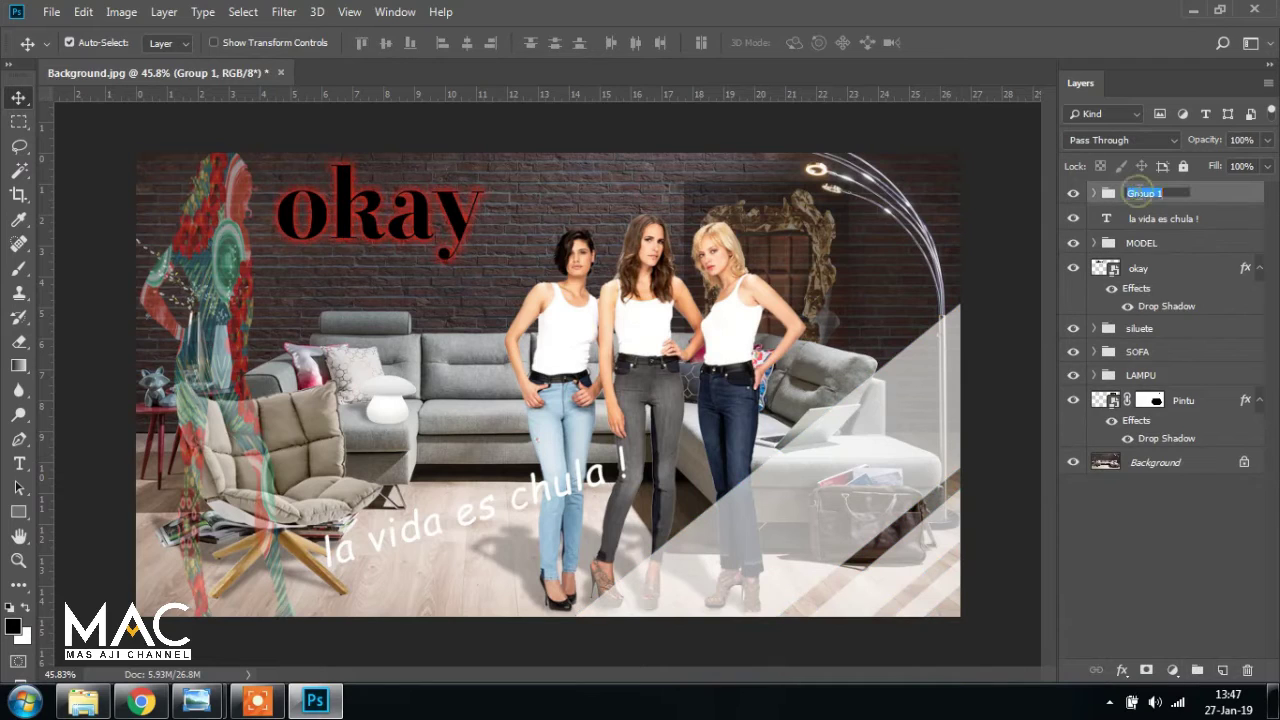
{"action": "key", "text": "Return"}
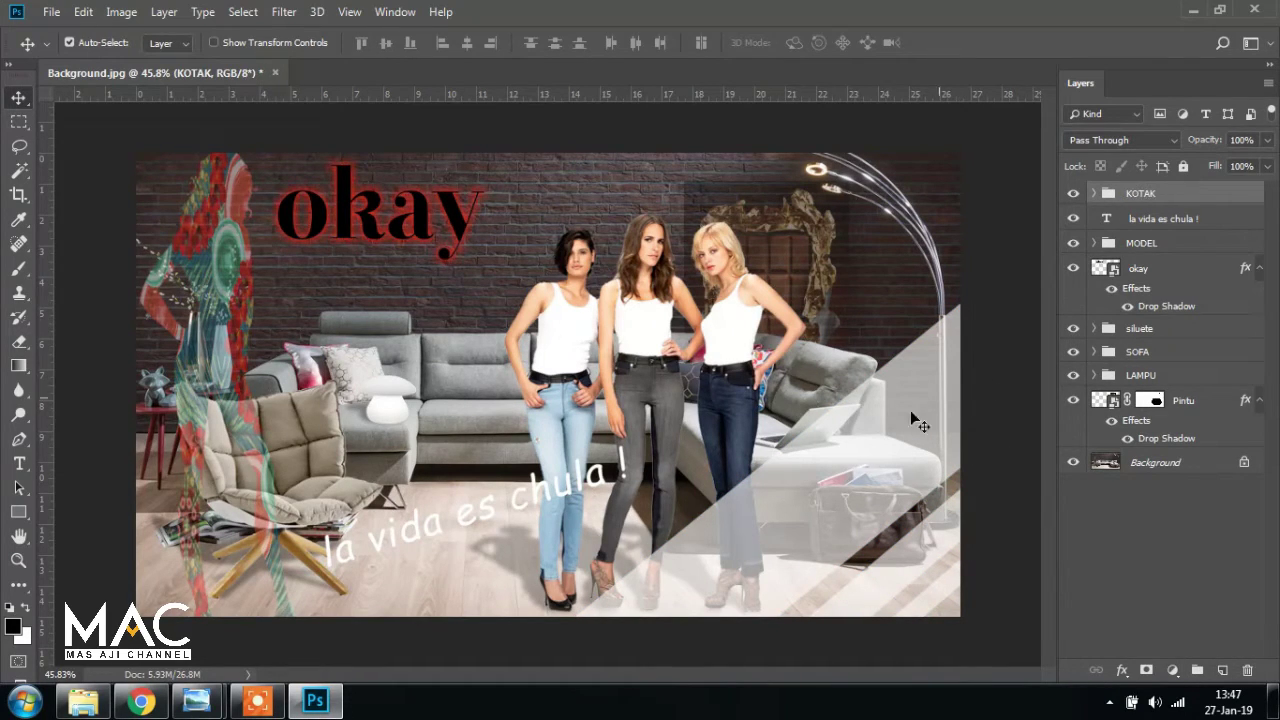
Toggle the KOTAK group's visibility to compare the picture with and without the bands, and check the partiel meuble reference image
{"action": "left_click", "coordinate": [1071, 194]}
{"action": "left_click", "coordinate": [1071, 194]}
{"action": "left_click", "coordinate": [1071, 194]}
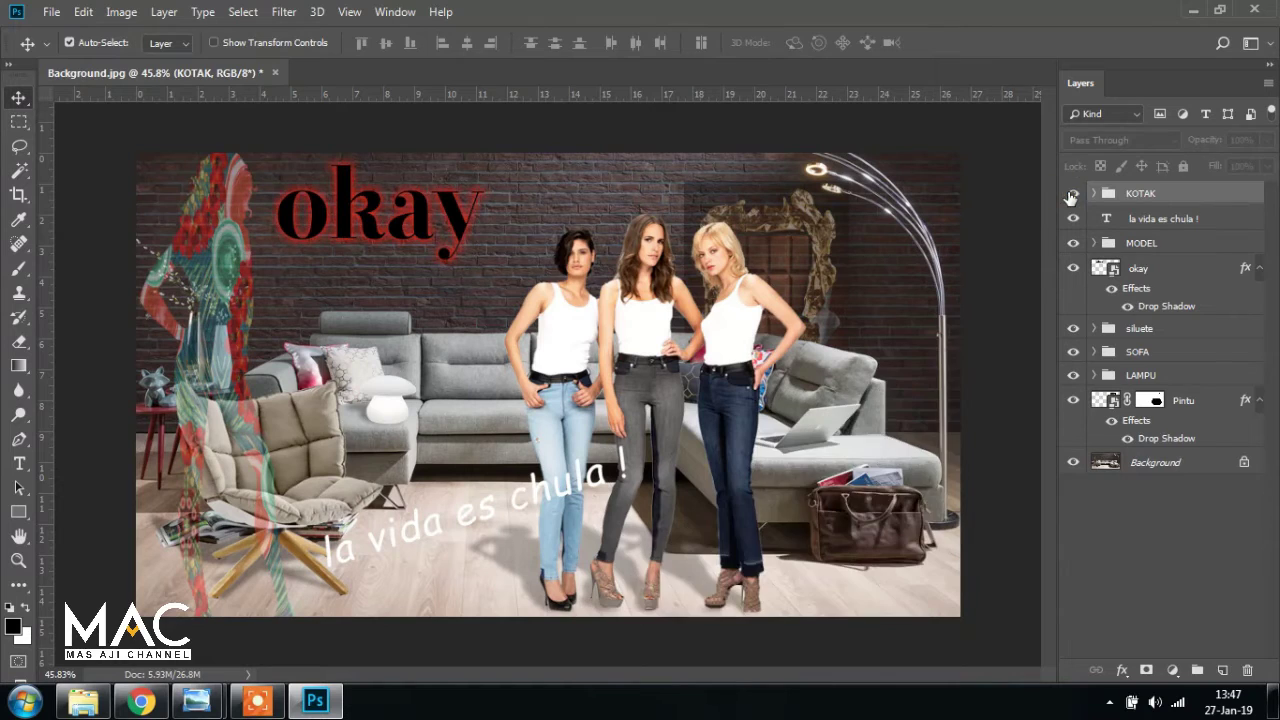
{"action": "left_click", "coordinate": [1071, 194]}
{"action": "mouse_move", "coordinate": [197, 700]}
{"action": "left_click", "coordinate": [210, 627]}
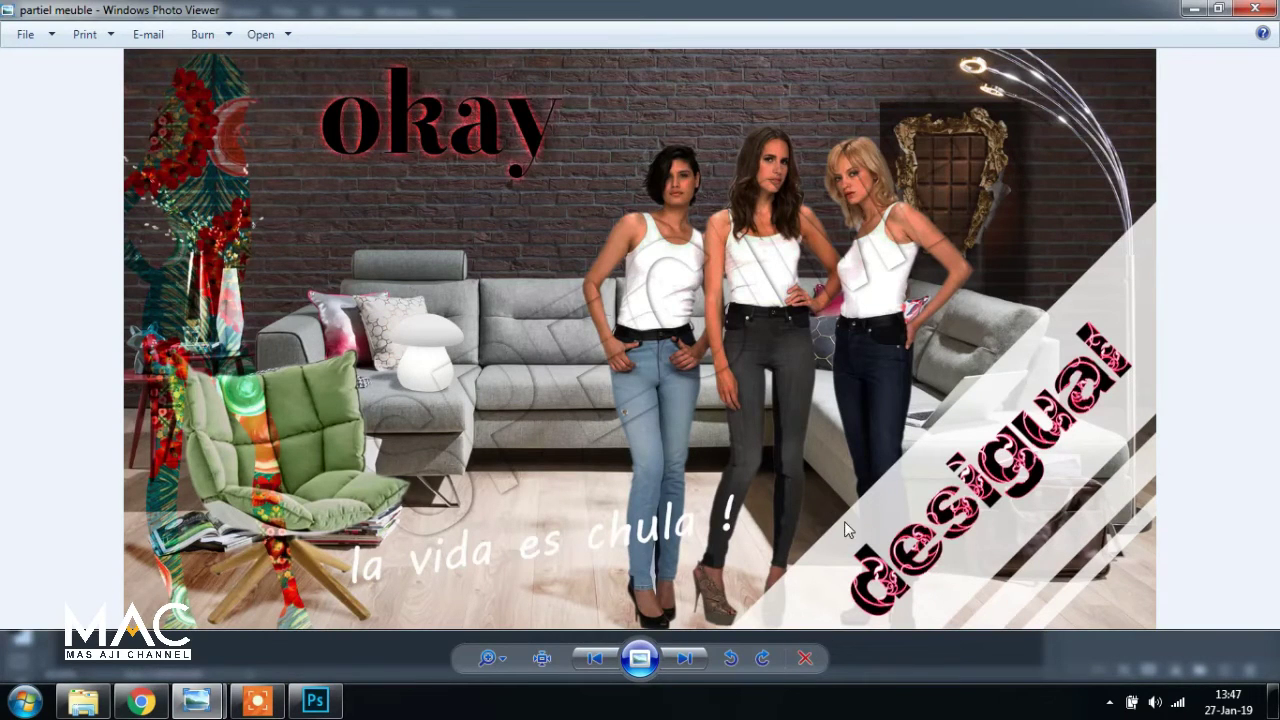
{"action": "left_click", "coordinate": [298, 715]}
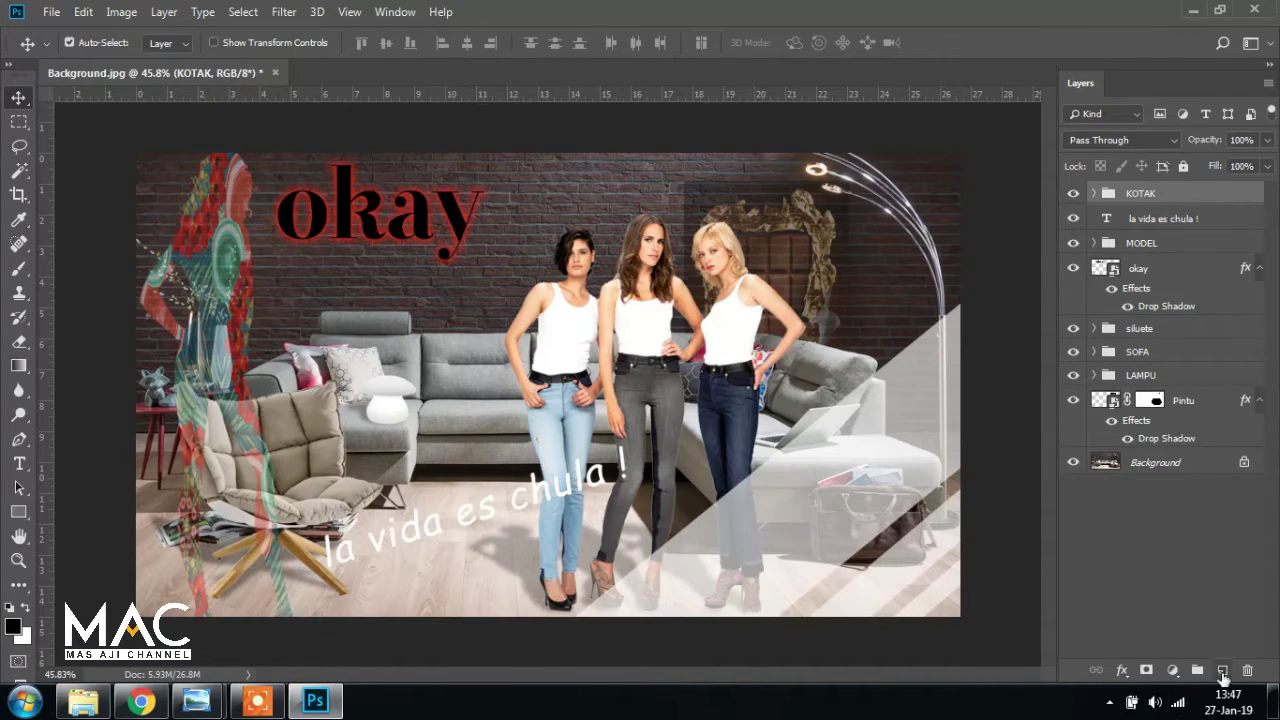
Create a new layer and add the text "desigual" across the middle of the picture
{"action": "left_click", "coordinate": [1222, 671]}
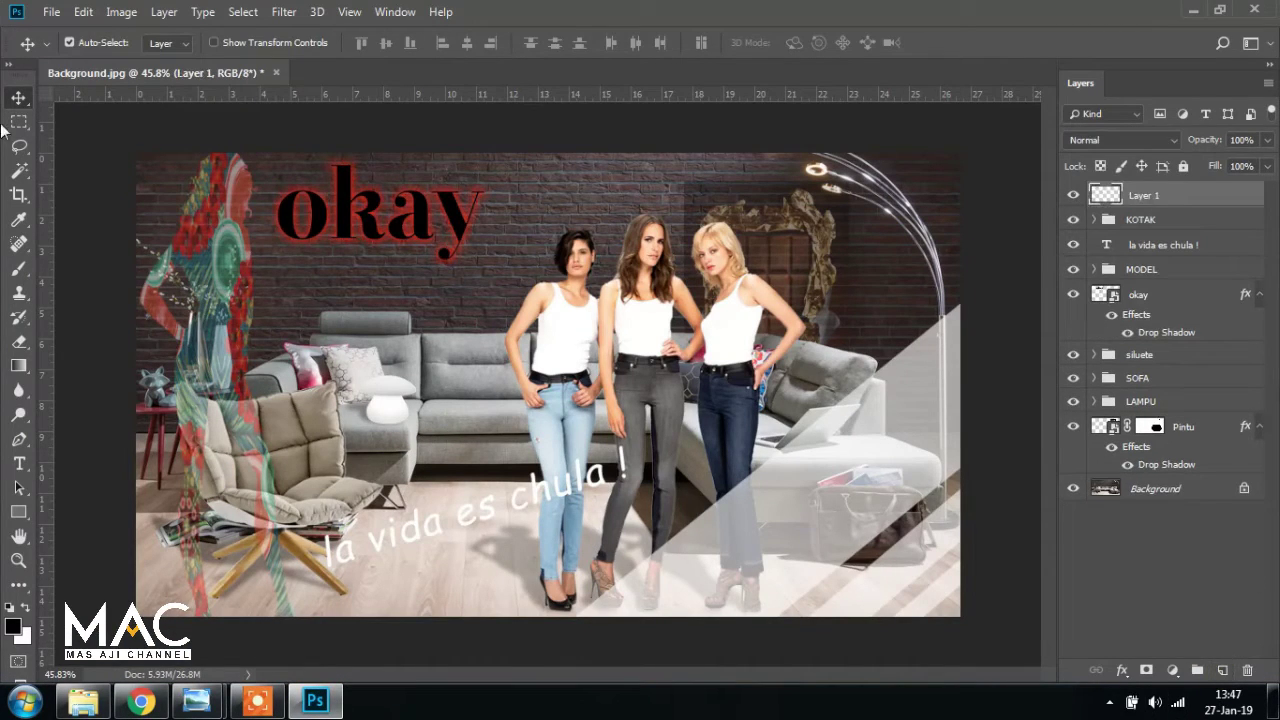
{"action": "left_click", "coordinate": [19, 463]}
{"action": "left_click", "coordinate": [383, 373]}
{"action": "type", "text": "d"}
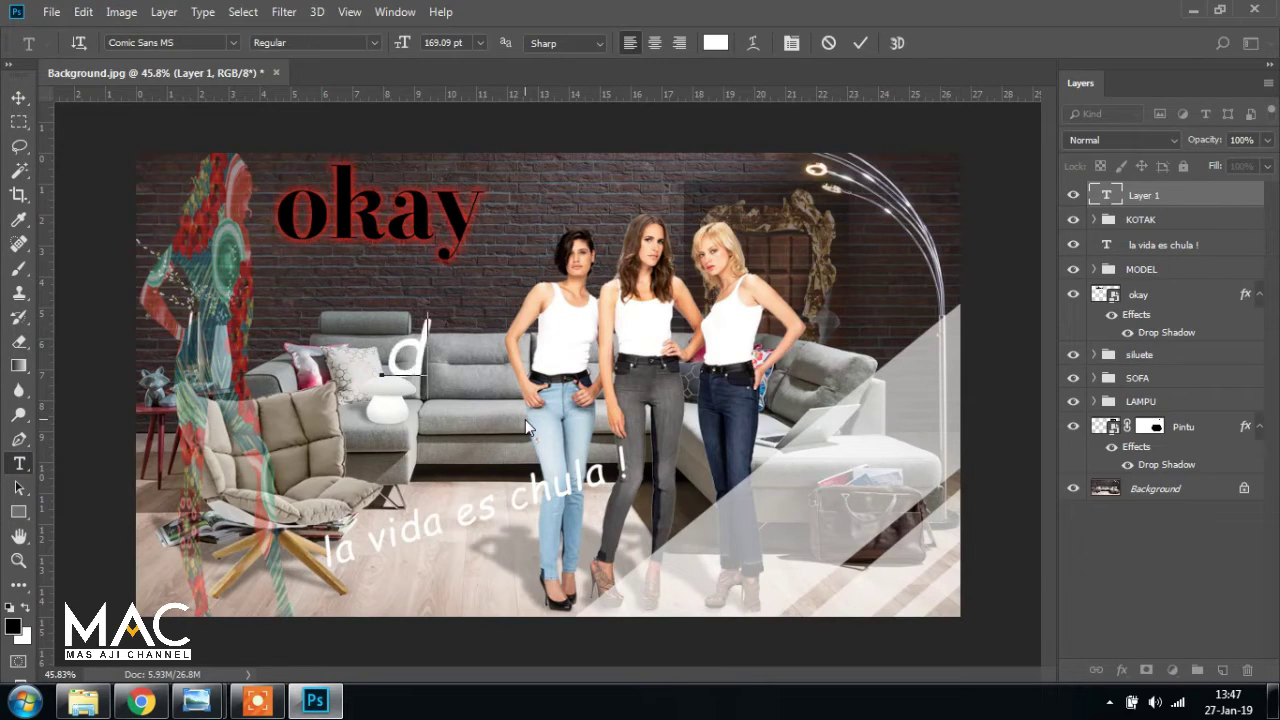
{"action": "type", "text": "esigual"}
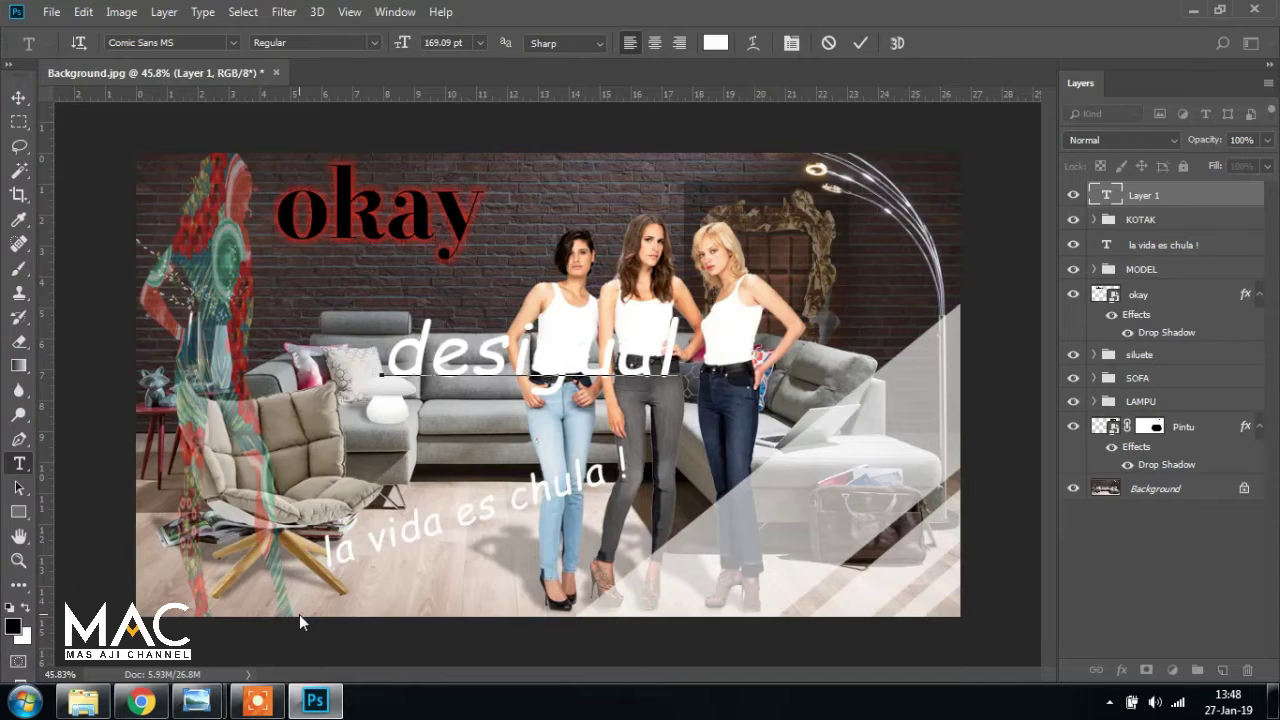
Change the font of the whole desigual text to Orial_
{"action": "left_click", "coordinate": [83, 700]}
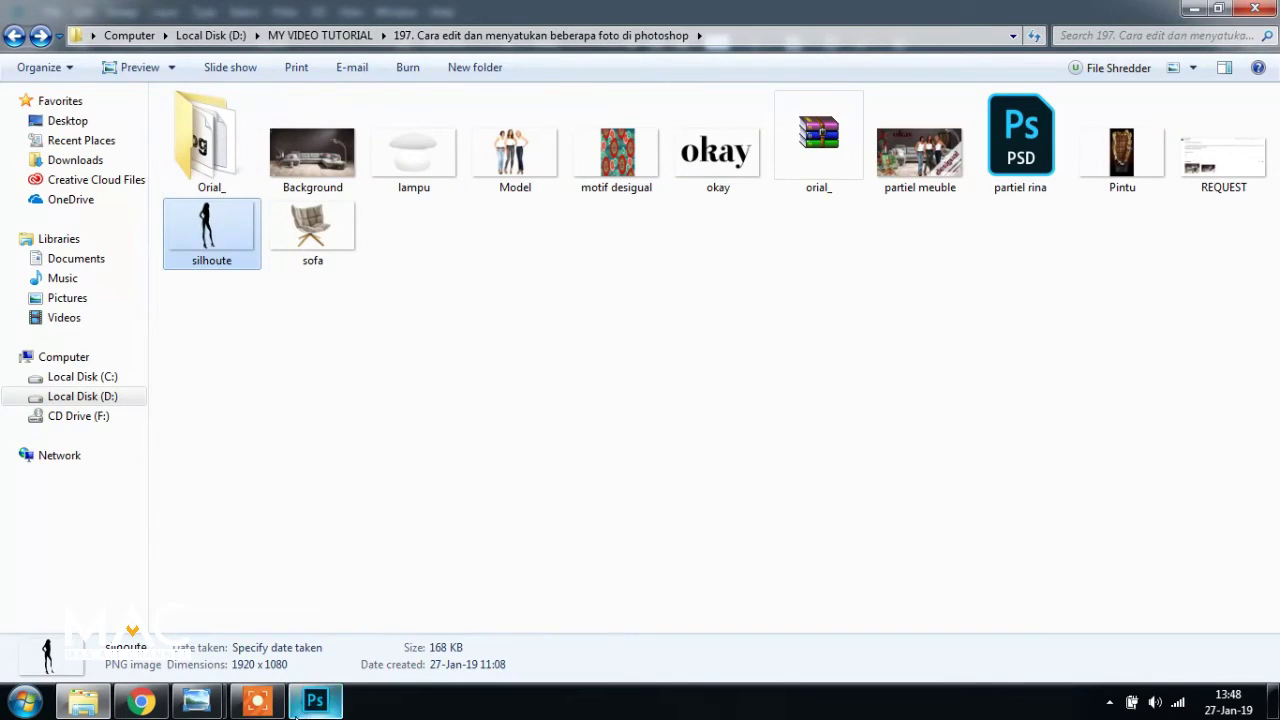
{"action": "left_click", "coordinate": [314, 701]}
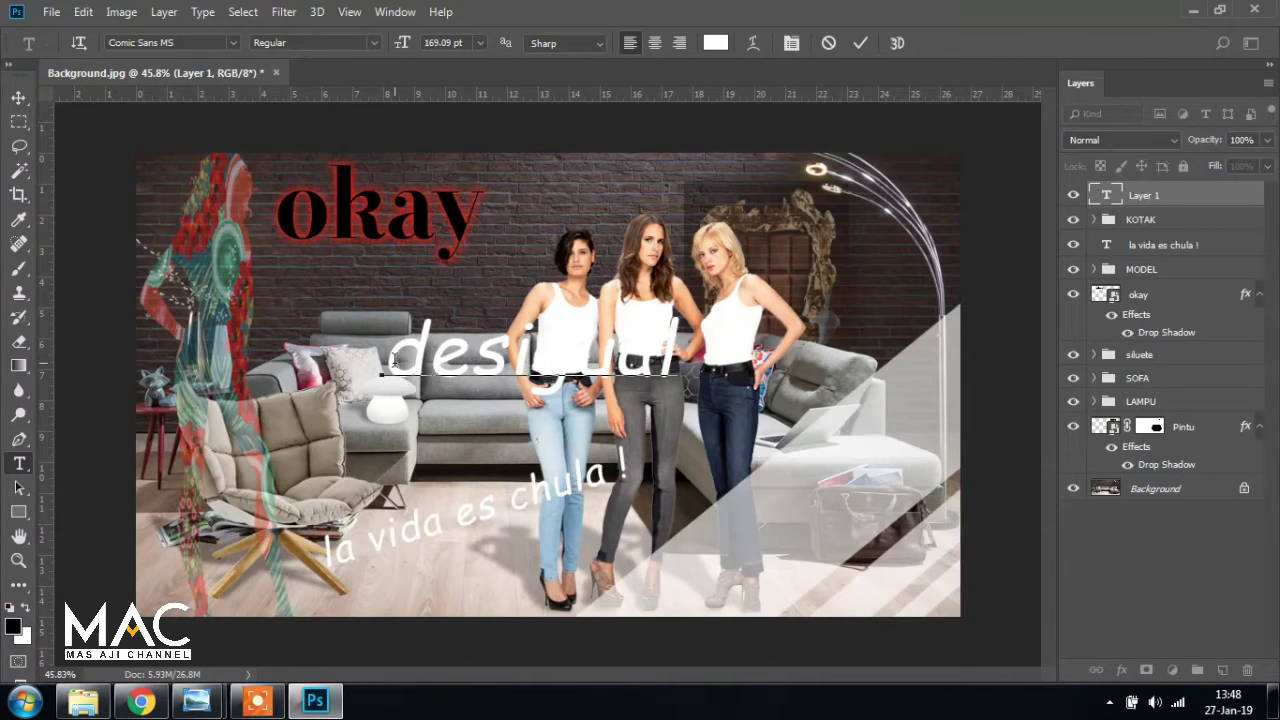
{"action": "left_click_drag", "start_coordinate": [393, 361], "coordinate": [763, 351]}
{"action": "left_click", "coordinate": [233, 42]}
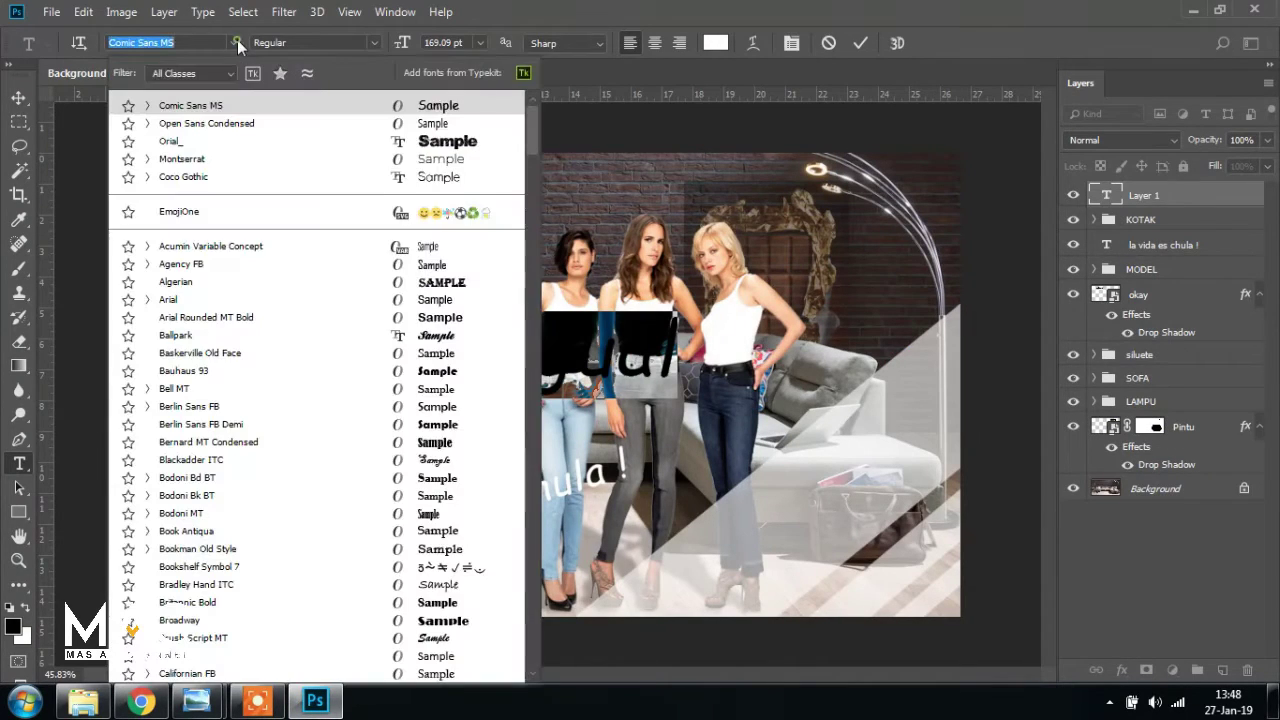
{"action": "left_click", "coordinate": [172, 141]}
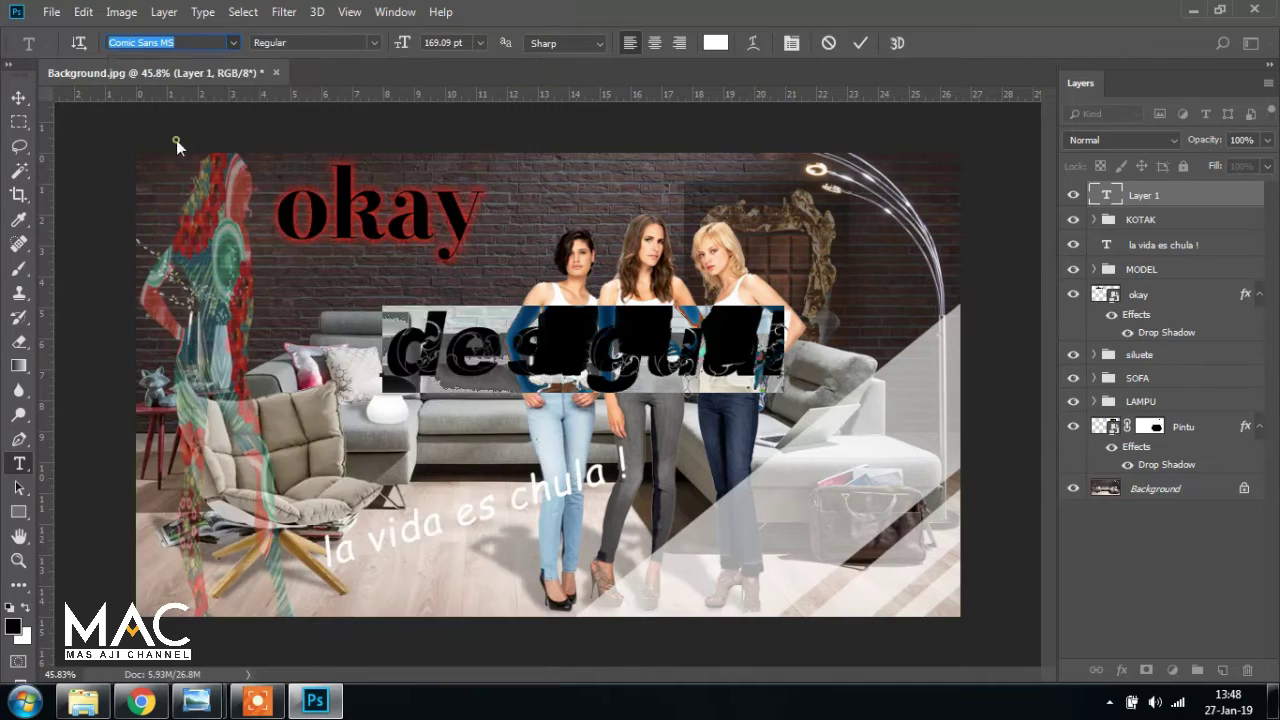
Turn off faux italic for the desigual text and move the text slightly lower
{"action": "left_click", "coordinate": [791, 43]}
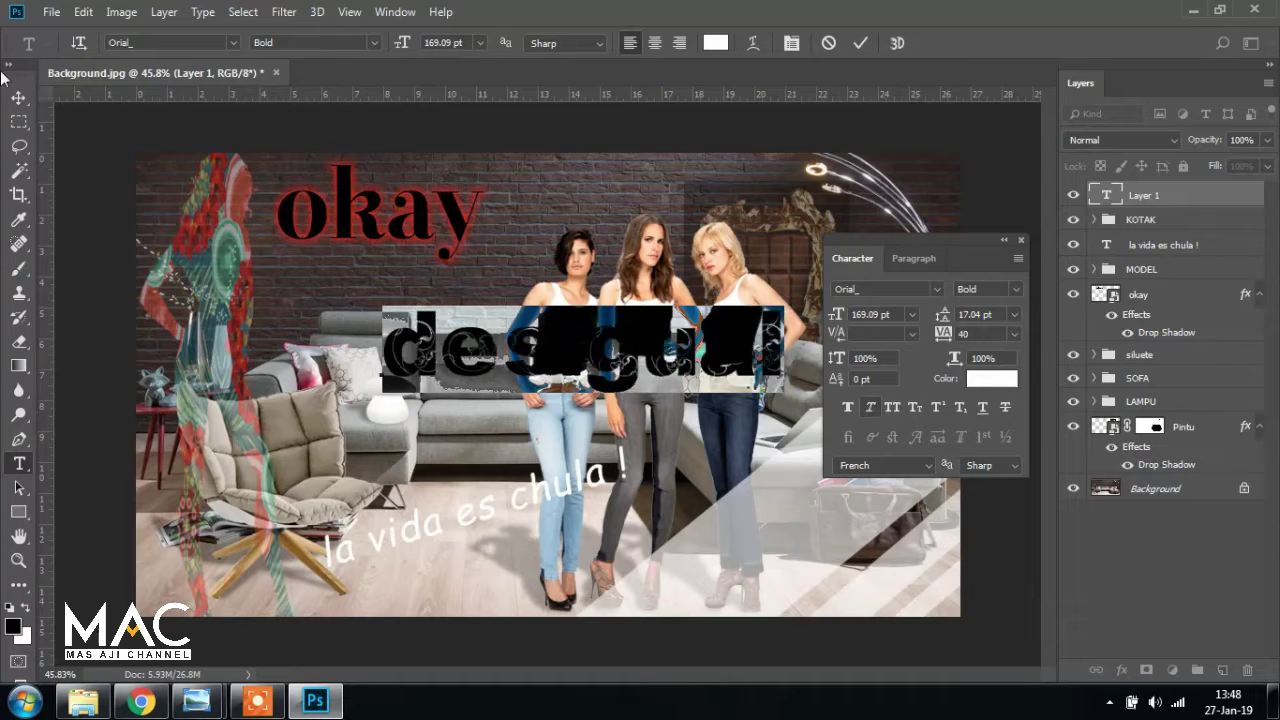
{"action": "left_click", "coordinate": [18, 97]}
{"action": "left_click_drag", "start_coordinate": [494, 358], "coordinate": [477, 408]}
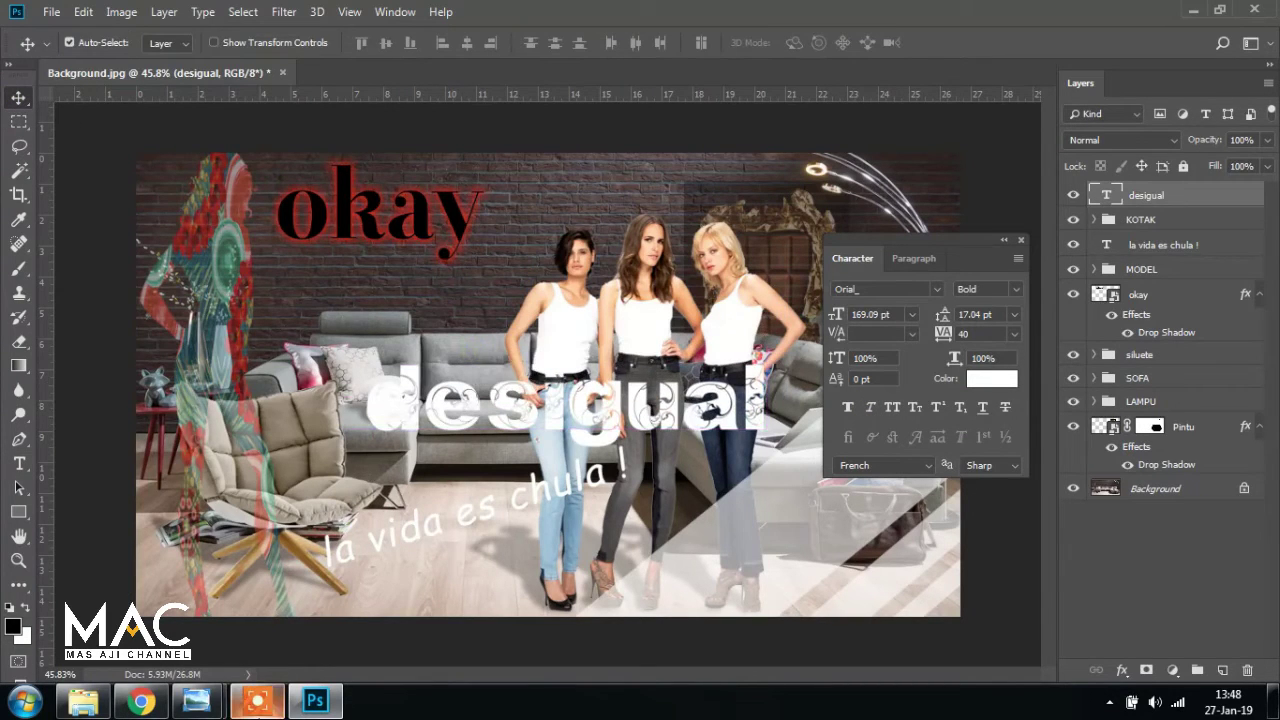
Check the partiel meuble reference image, then set the desigual text's colour to black (000000)
{"action": "mouse_move", "coordinate": [197, 702]}
{"action": "left_click", "coordinate": [112, 594]}
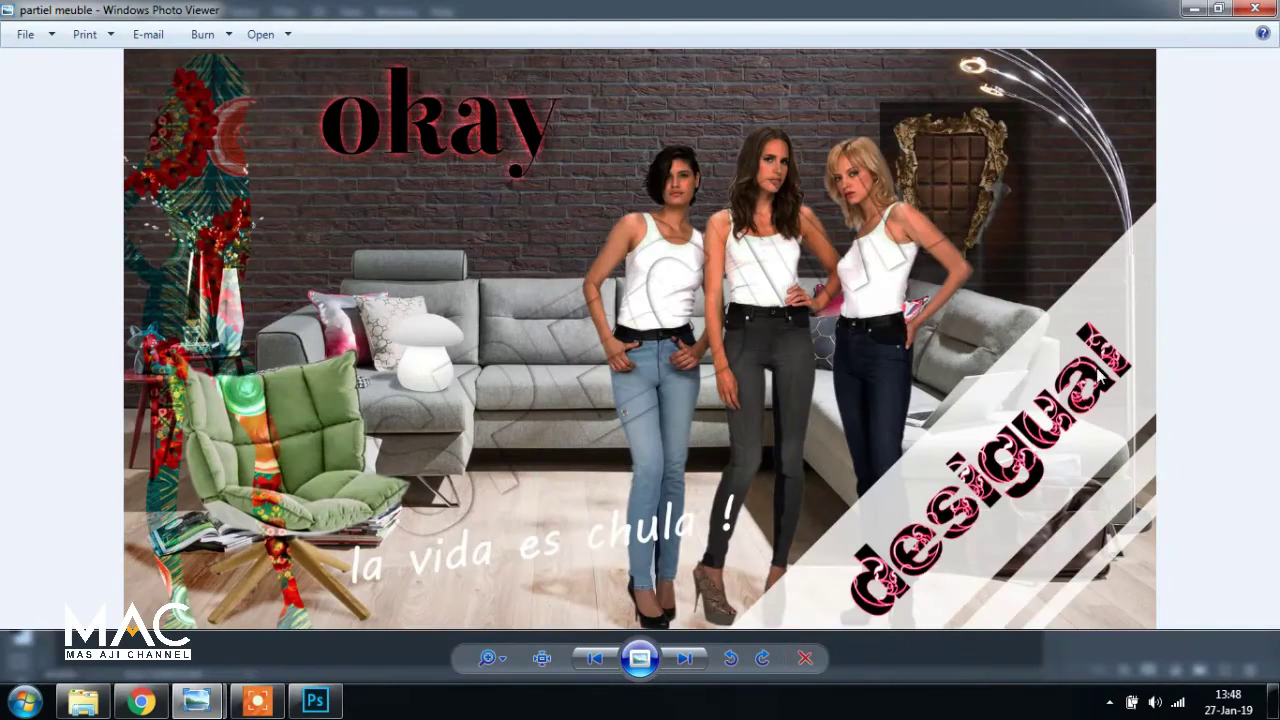
{"action": "left_click", "coordinate": [315, 701]}
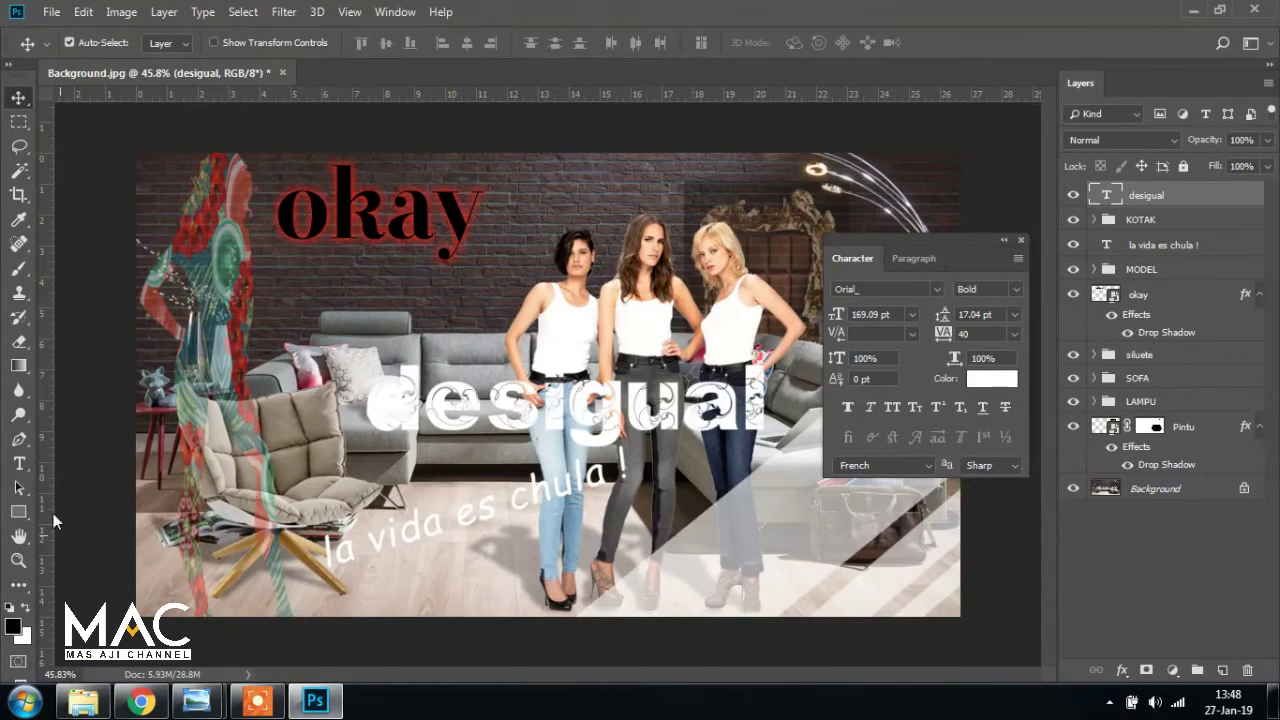
{"action": "left_click", "coordinate": [20, 462]}
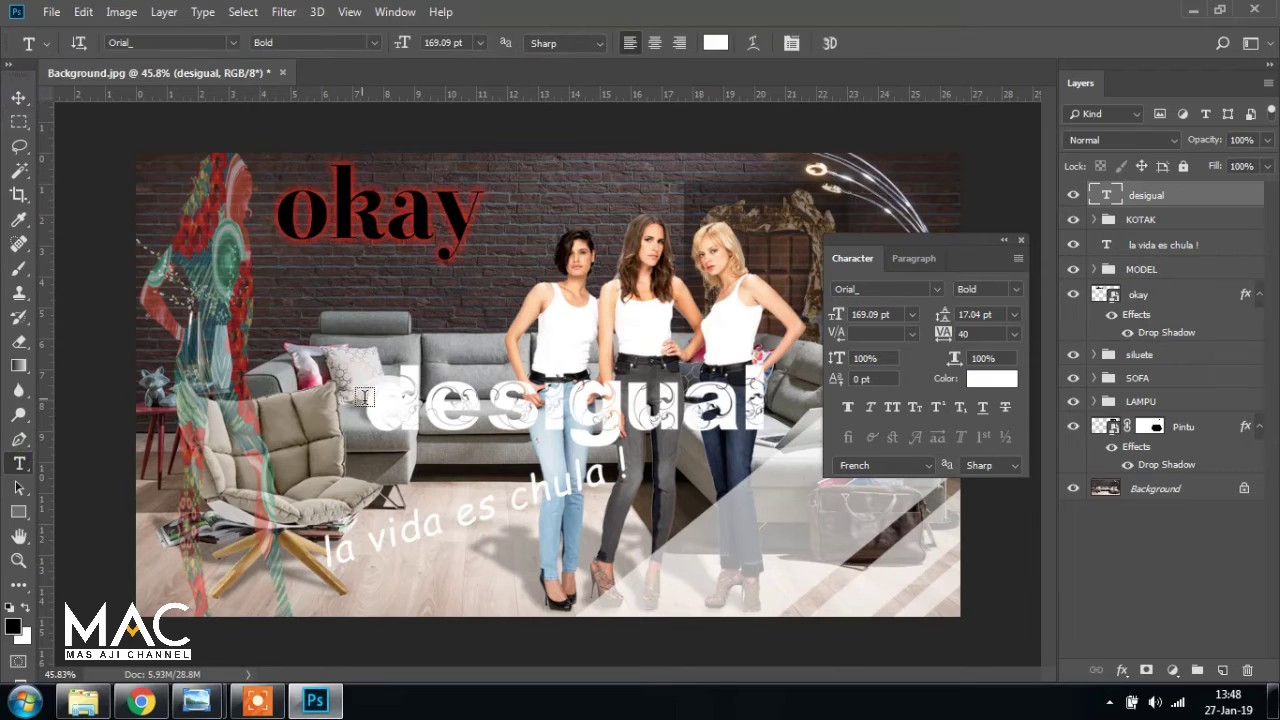
{"action": "left_click_drag", "start_coordinate": [369, 395], "coordinate": [768, 400]}
{"action": "left_click", "coordinate": [715, 42]}
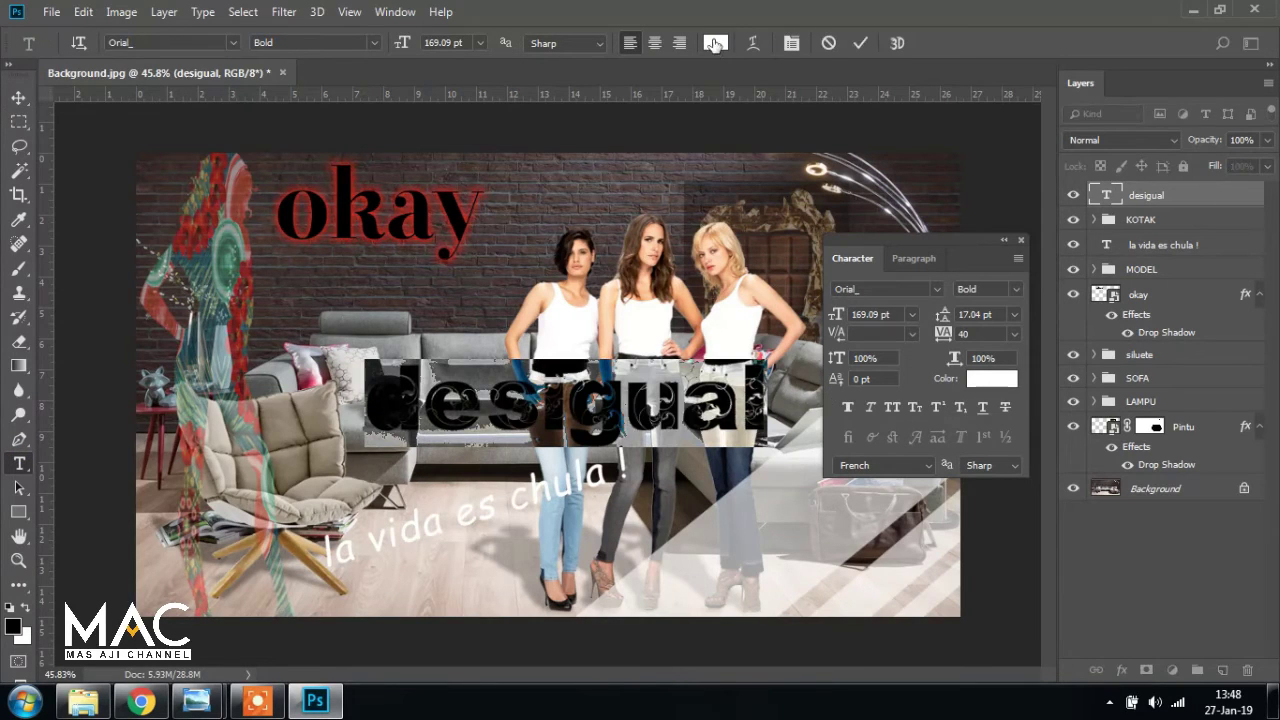
{"action": "left_click", "coordinate": [671, 567]}
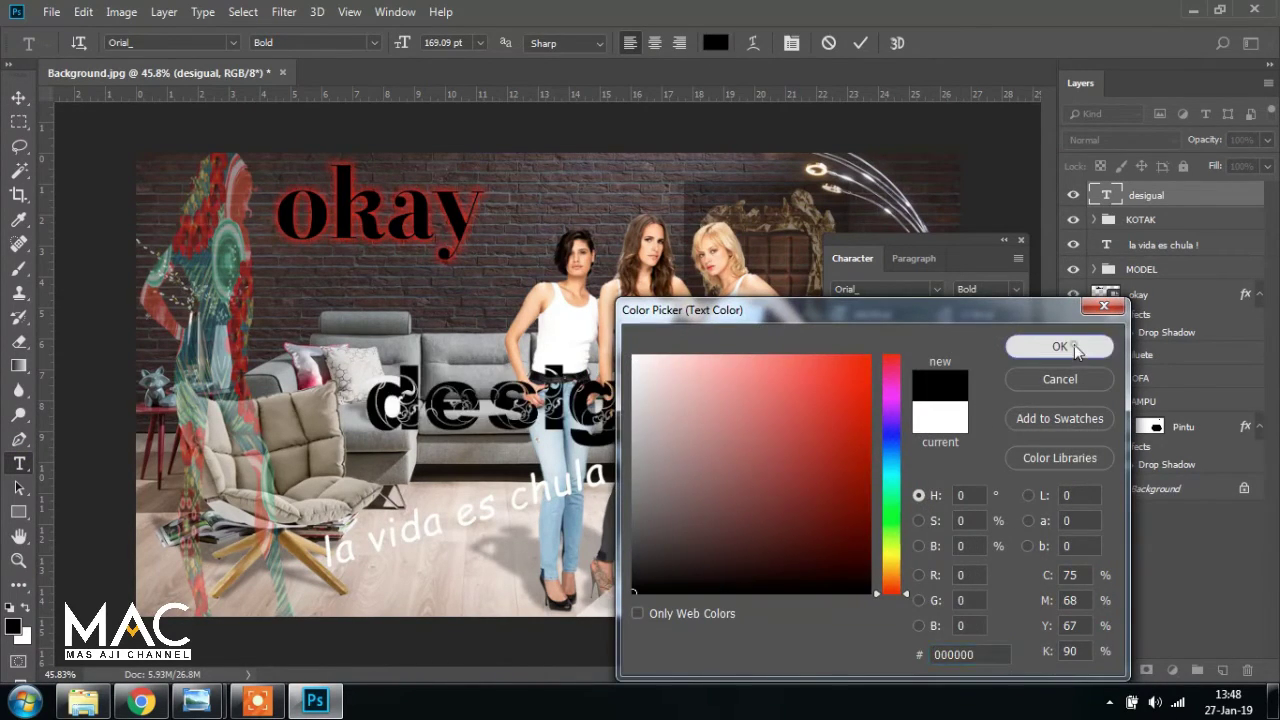
{"action": "left_click", "coordinate": [1059, 346]}
{"action": "left_click", "coordinate": [18, 97]}
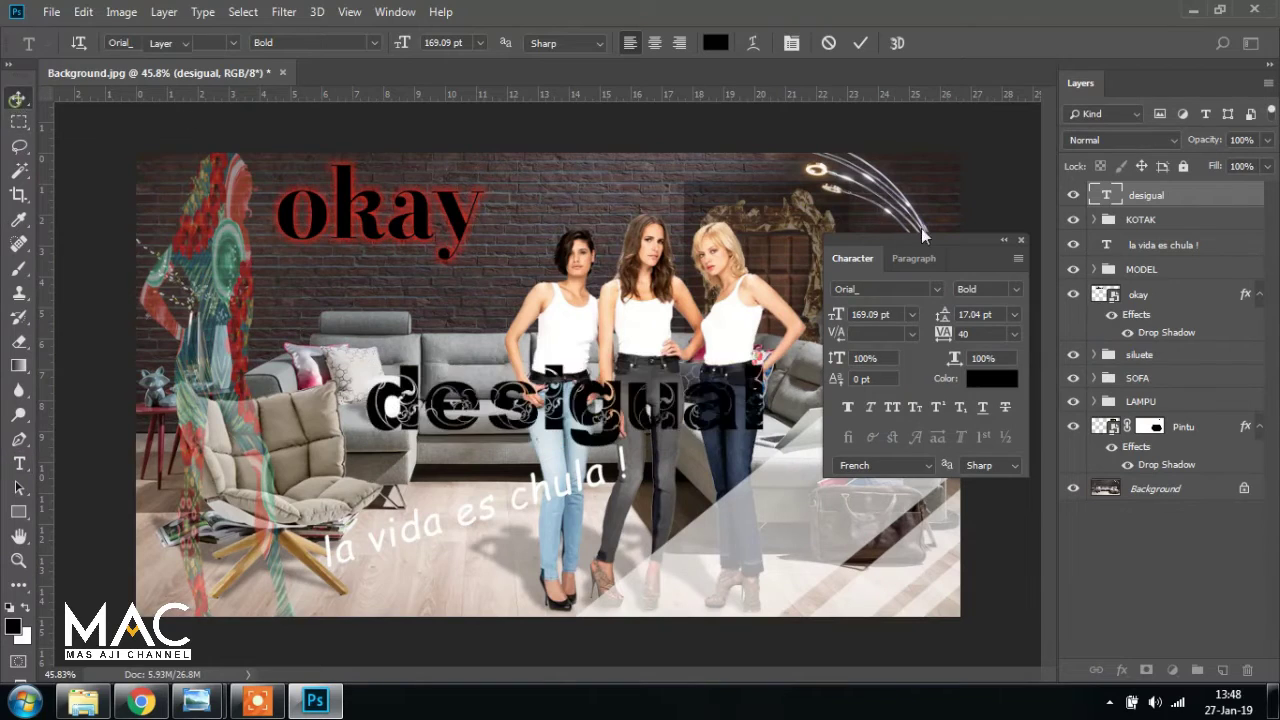
{"action": "left_click", "coordinate": [1012, 240]}
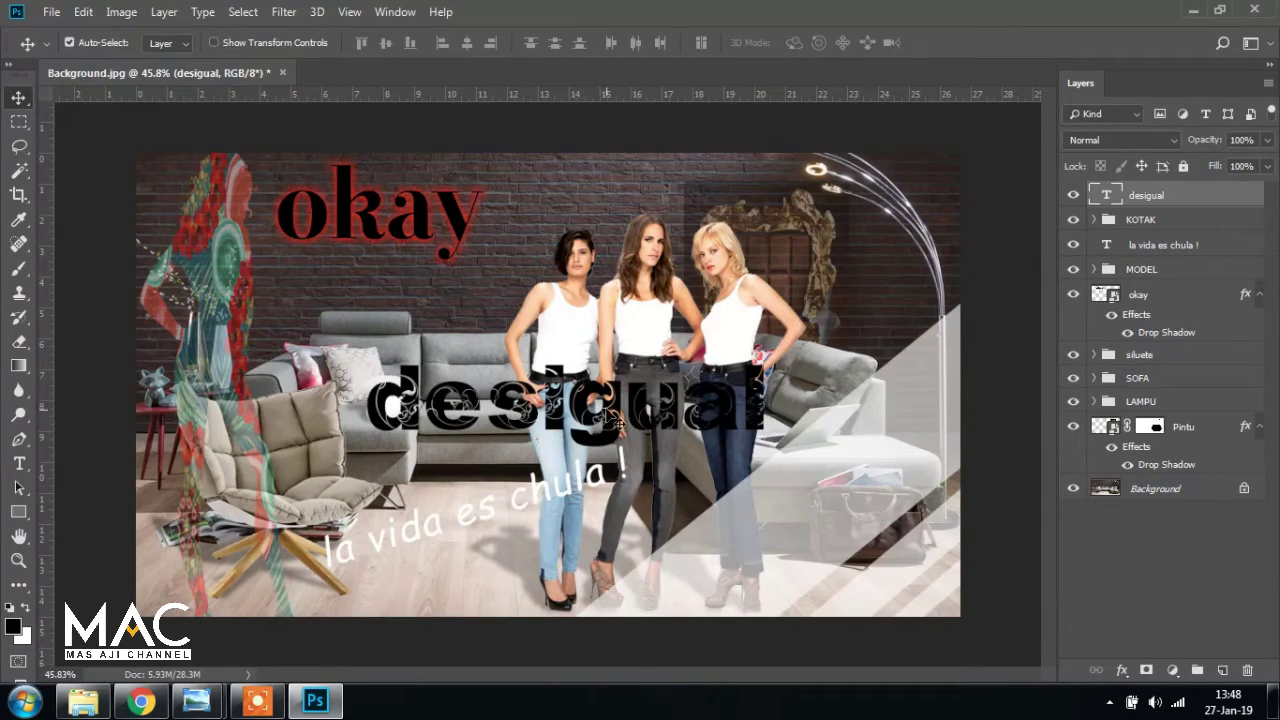
Rotate the desigual text to about -39°, scale it to about 84%, place it along the wide diagonal band, and apply the transform
{"action": "key", "text": "ctrl+t"}
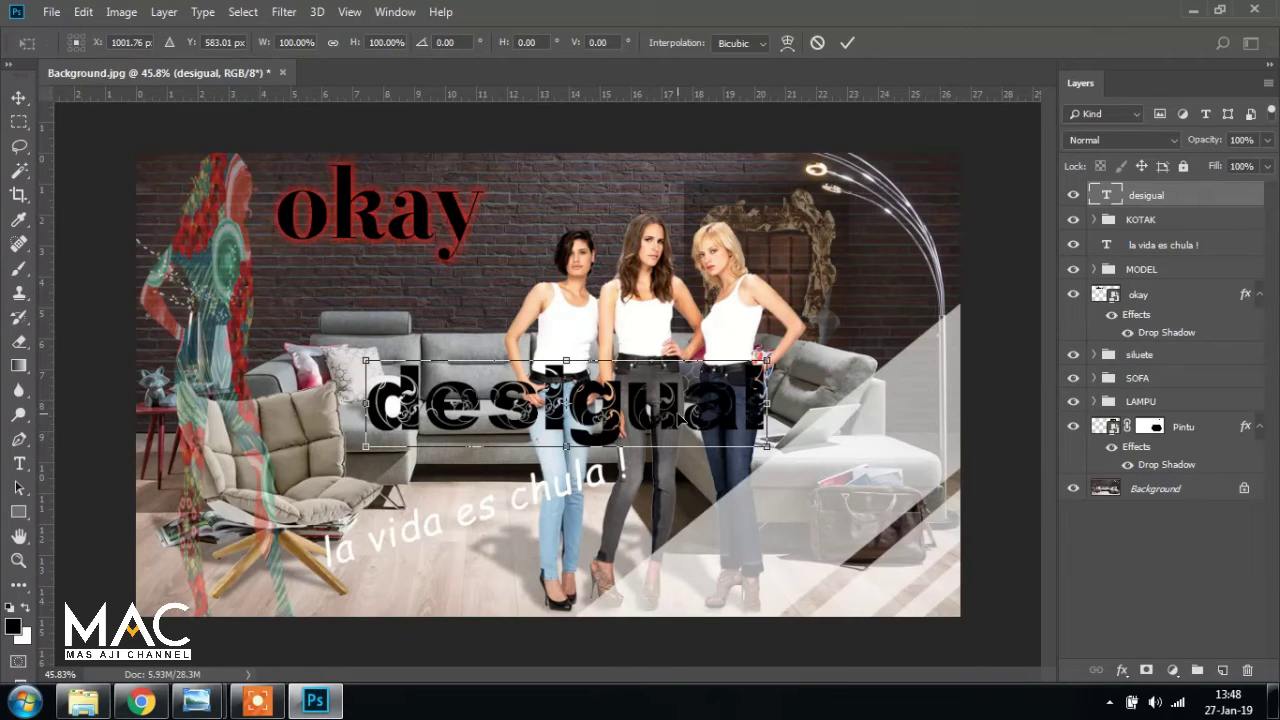
{"action": "left_click_drag", "start_coordinate": [672, 413], "coordinate": [814, 529]}
{"action": "left_click_drag", "start_coordinate": [915, 580], "coordinate": [912, 403]}
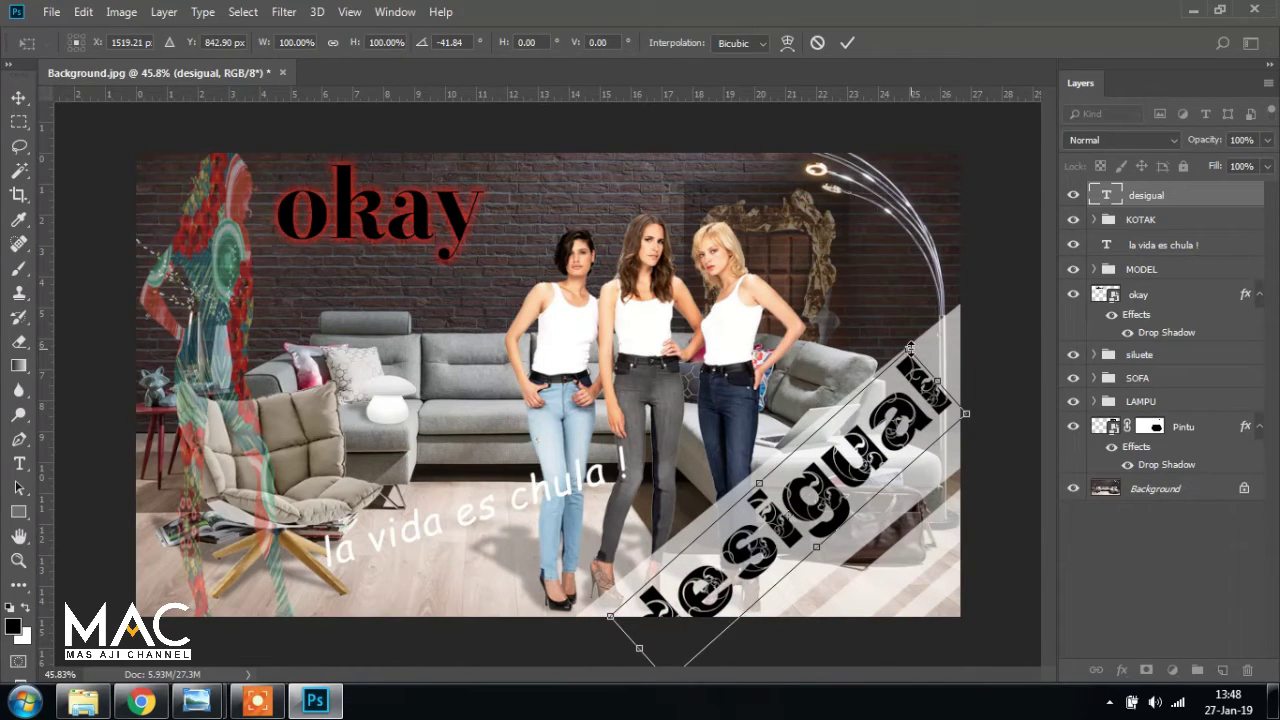
{"action": "left_click_drag", "start_coordinate": [910, 348], "coordinate": [967, 409]}
{"action": "left_click_drag", "start_coordinate": [852, 467], "coordinate": [860, 471]}
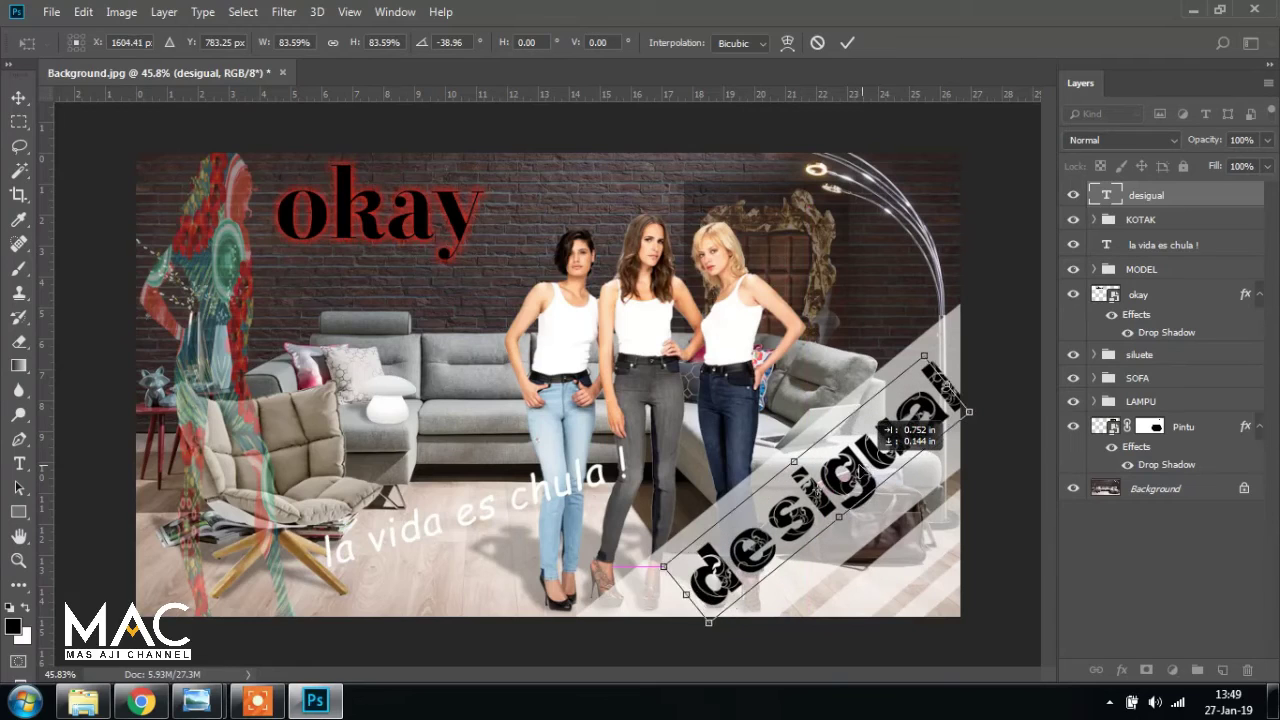
{"action": "key", "text": "Return"}
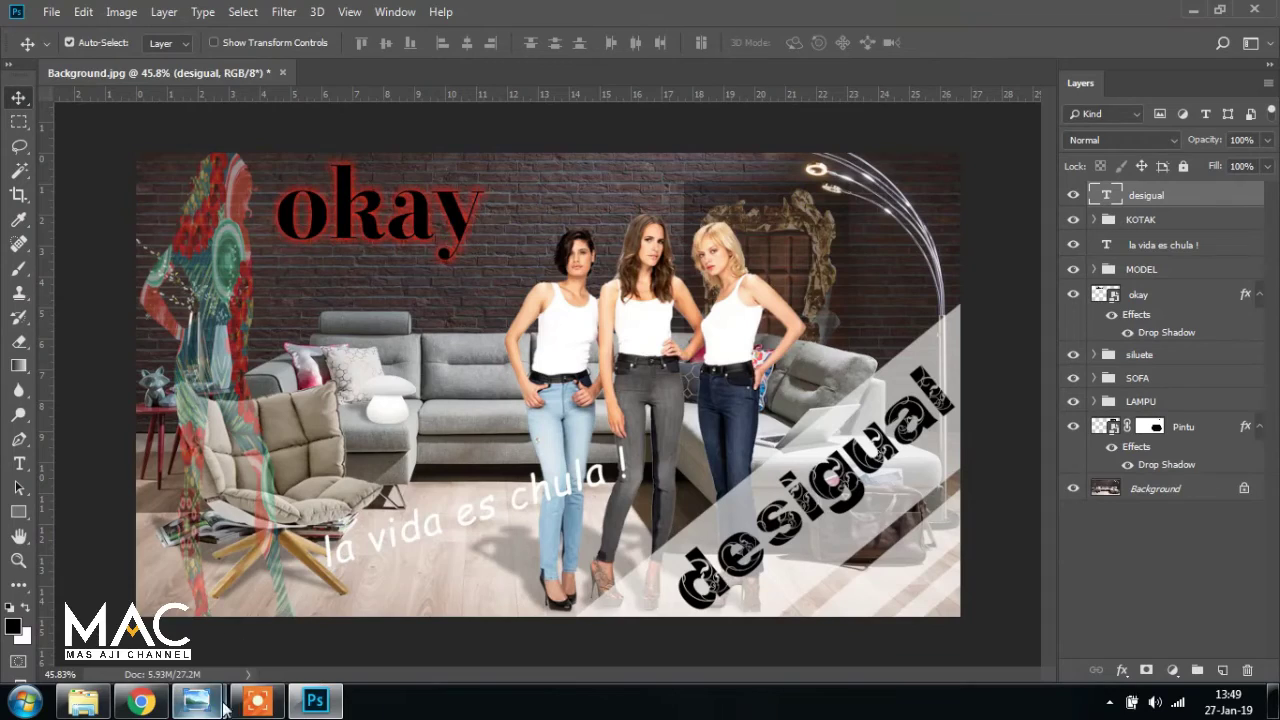
Check the partiel meuble reference image, then add a Stroke effect to the desigual text layer
{"action": "mouse_move", "coordinate": [197, 703]}
{"action": "left_click", "coordinate": [185, 630]}
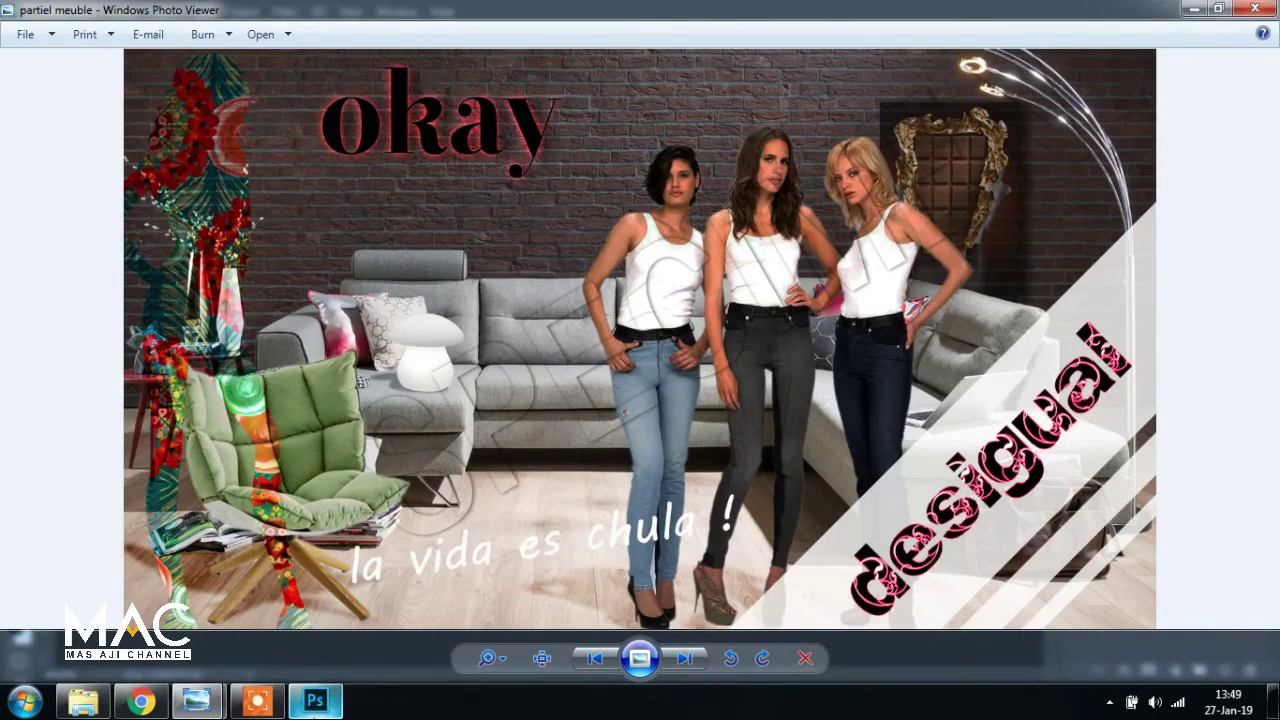
{"action": "key", "text": "alt+Tab"}
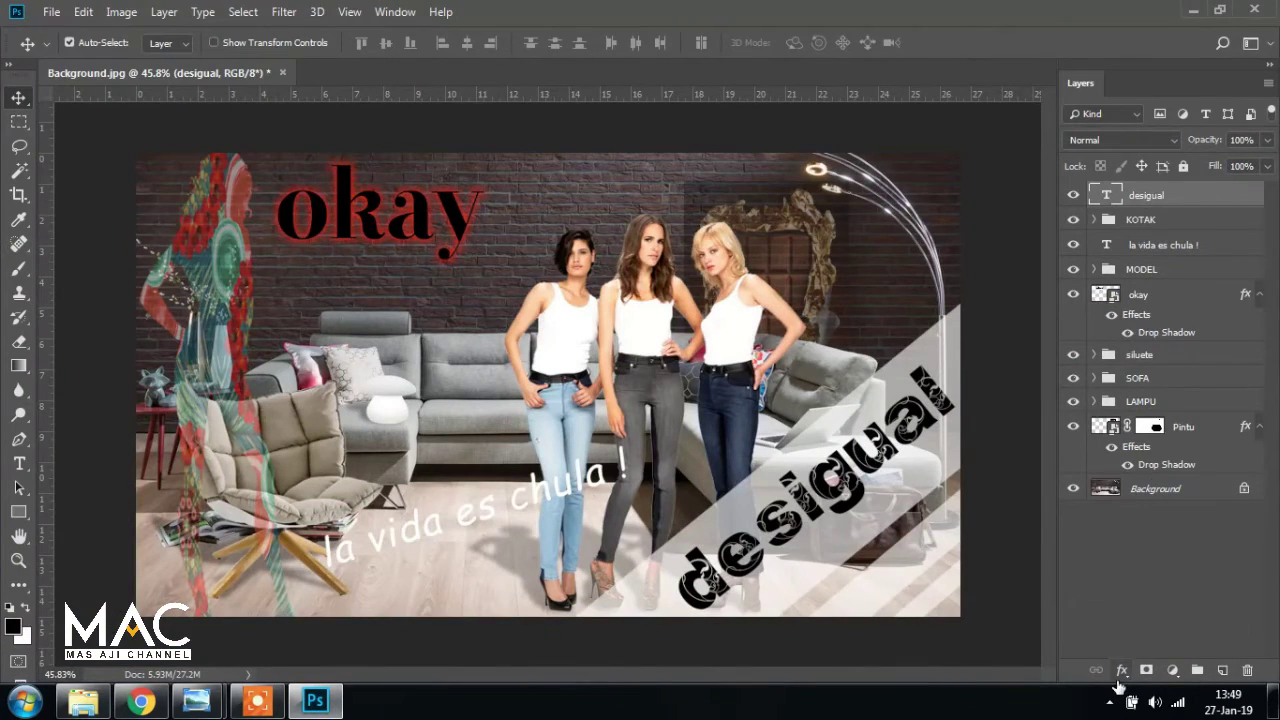
{"action": "left_click", "coordinate": [1122, 670]}
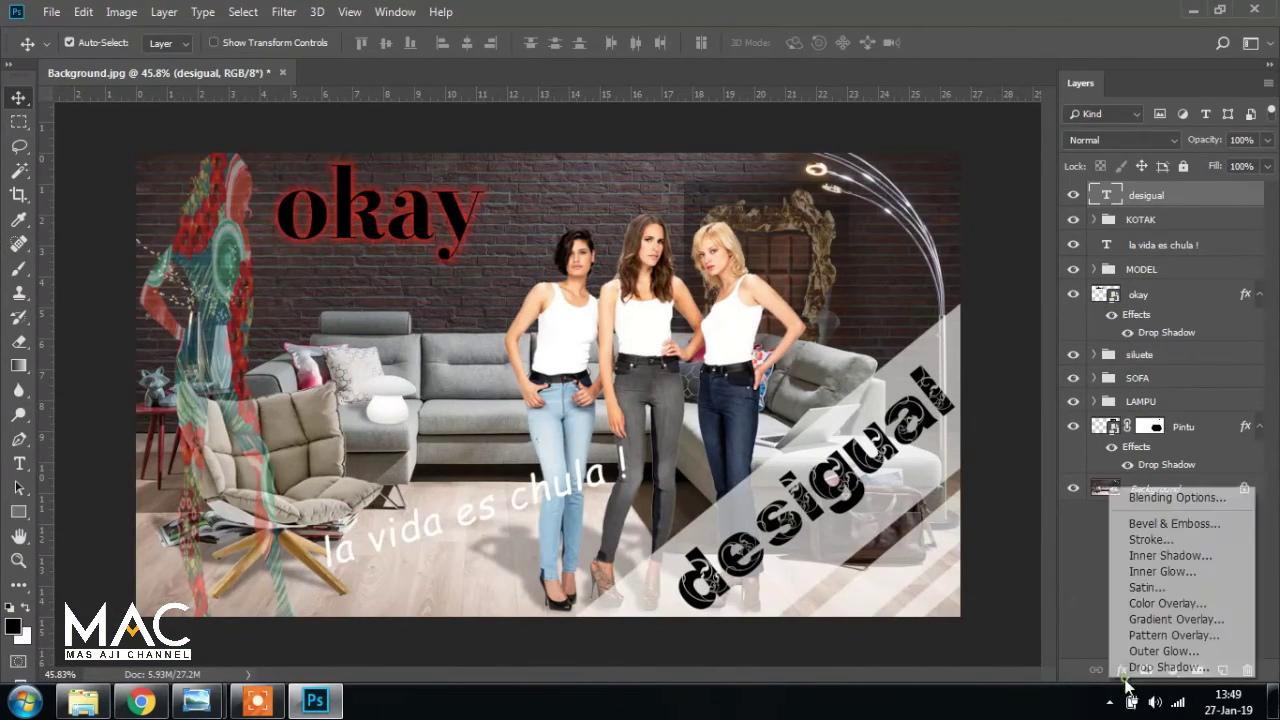
{"action": "left_click", "coordinate": [1151, 539]}
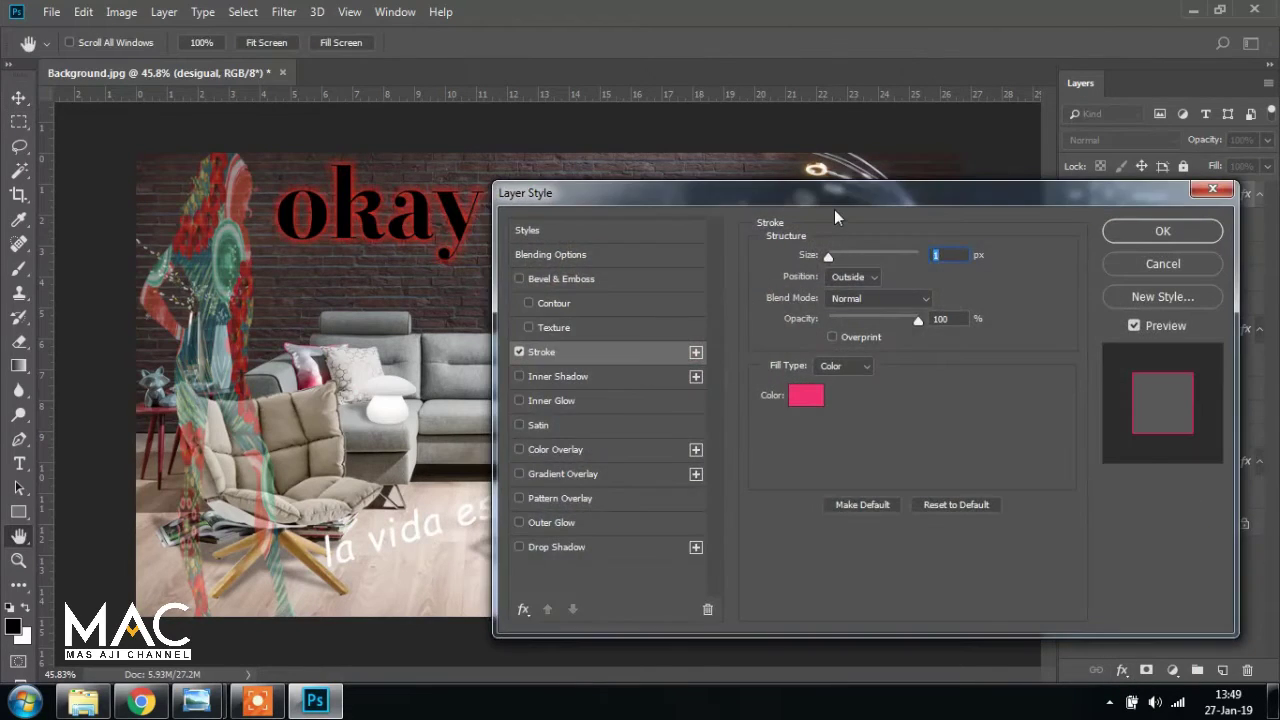
{"action": "left_click_drag", "start_coordinate": [834, 209], "coordinate": [296, 132]}
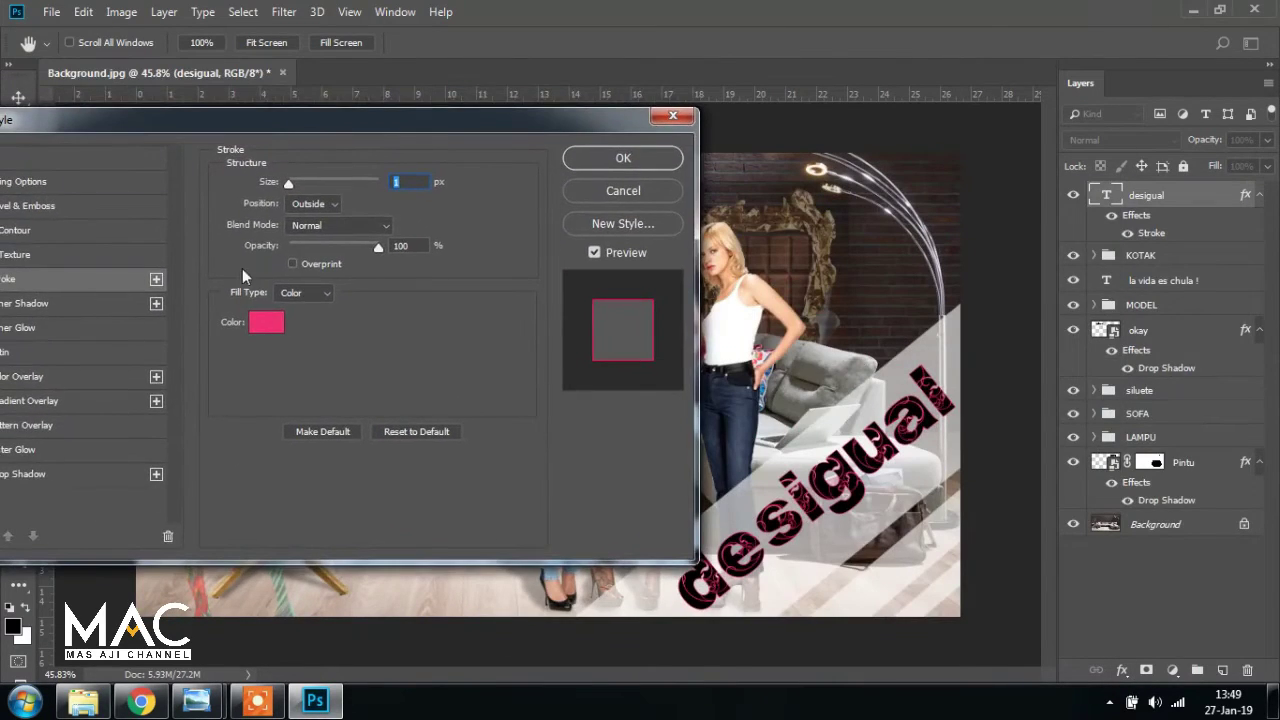
Set the desigual text's stroke colour to magenta ff00cc
{"action": "left_click", "coordinate": [266, 323]}
{"action": "left_click_drag", "start_coordinate": [903, 309], "coordinate": [391, 212]}
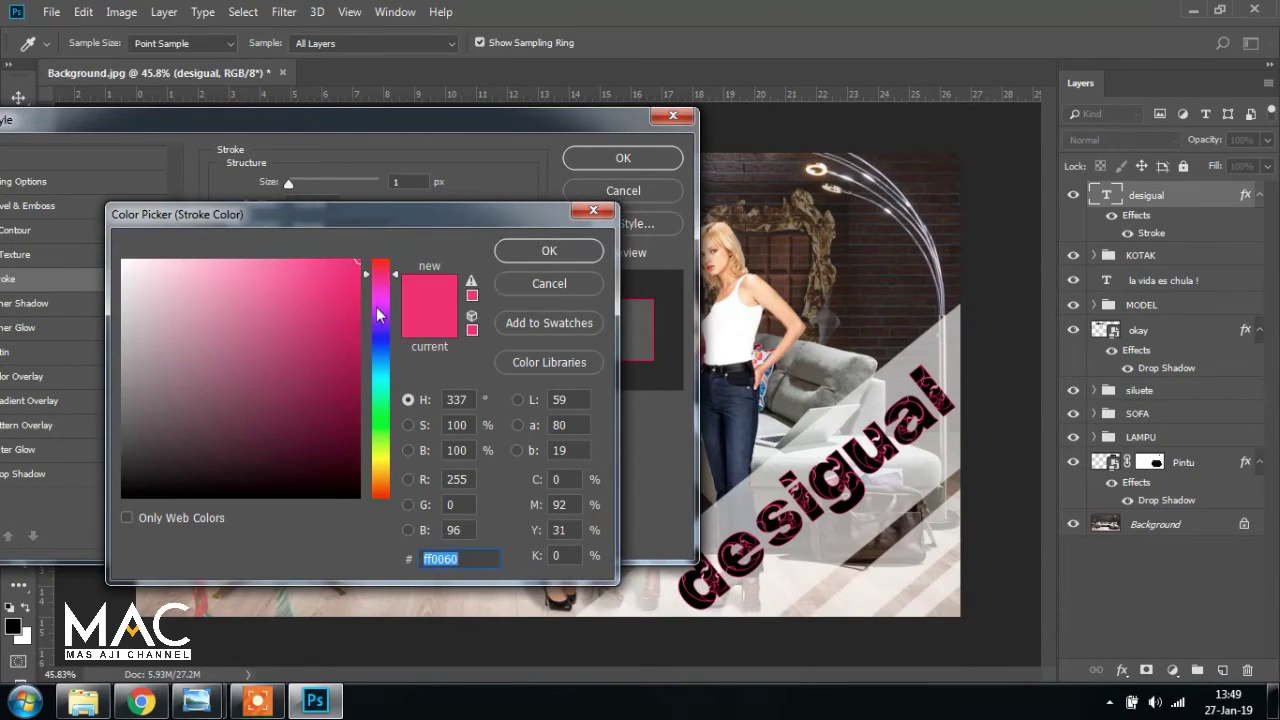
{"action": "left_click_drag", "start_coordinate": [368, 280], "coordinate": [368, 291]}
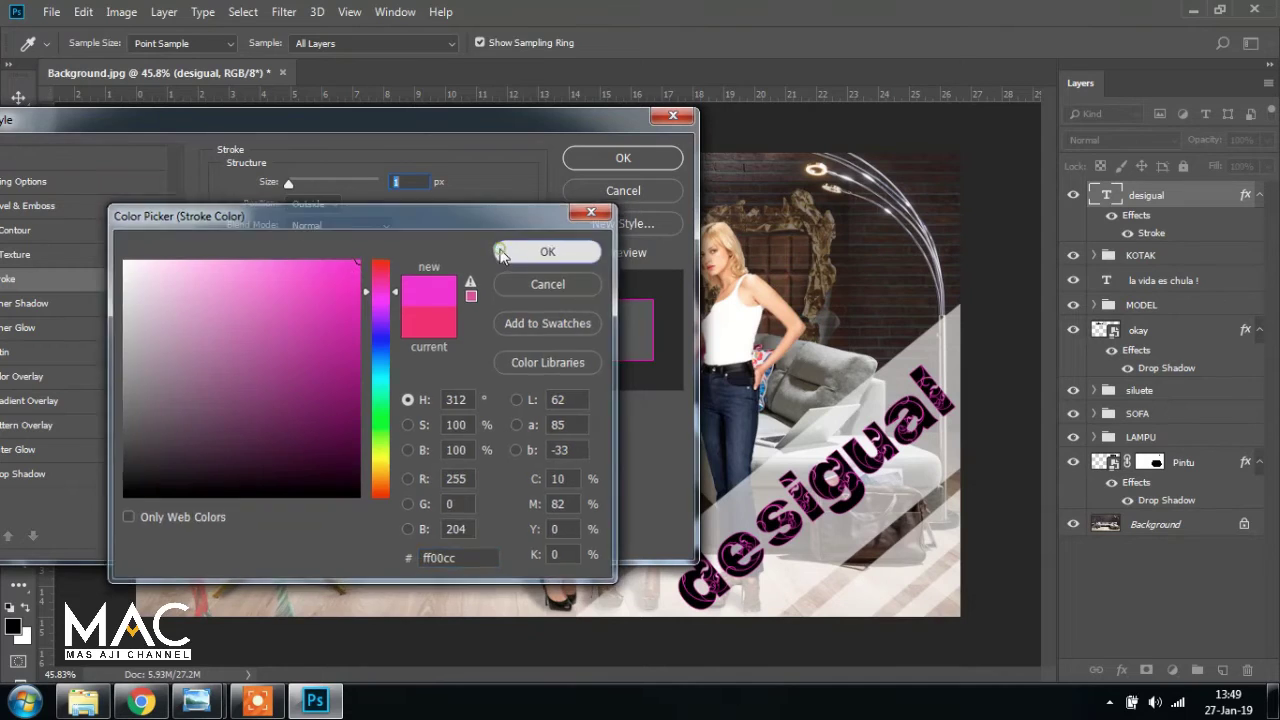
{"action": "left_click", "coordinate": [508, 251]}
Compare with the partiel meuble reference image and set the desigual text's stroke colour to pink ff009c
{"action": "mouse_move", "coordinate": [196, 701]}
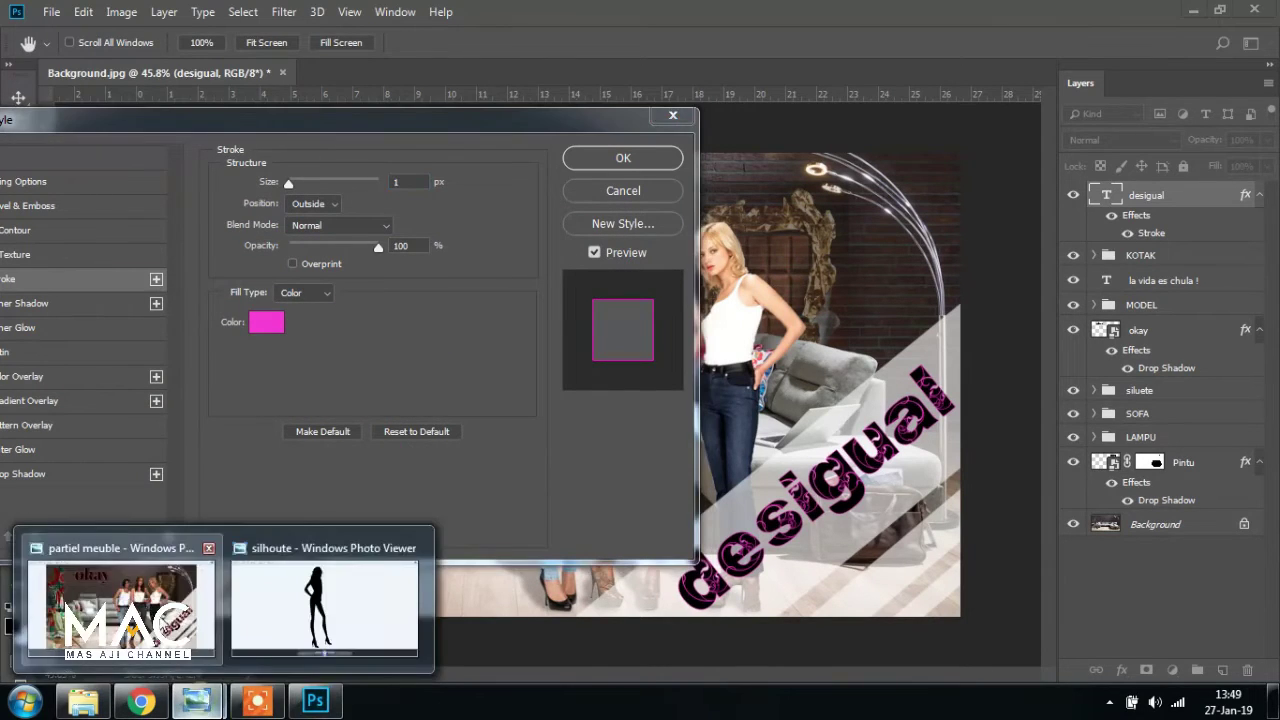
{"action": "left_click", "coordinate": [190, 588]}
{"action": "left_click", "coordinate": [315, 701]}
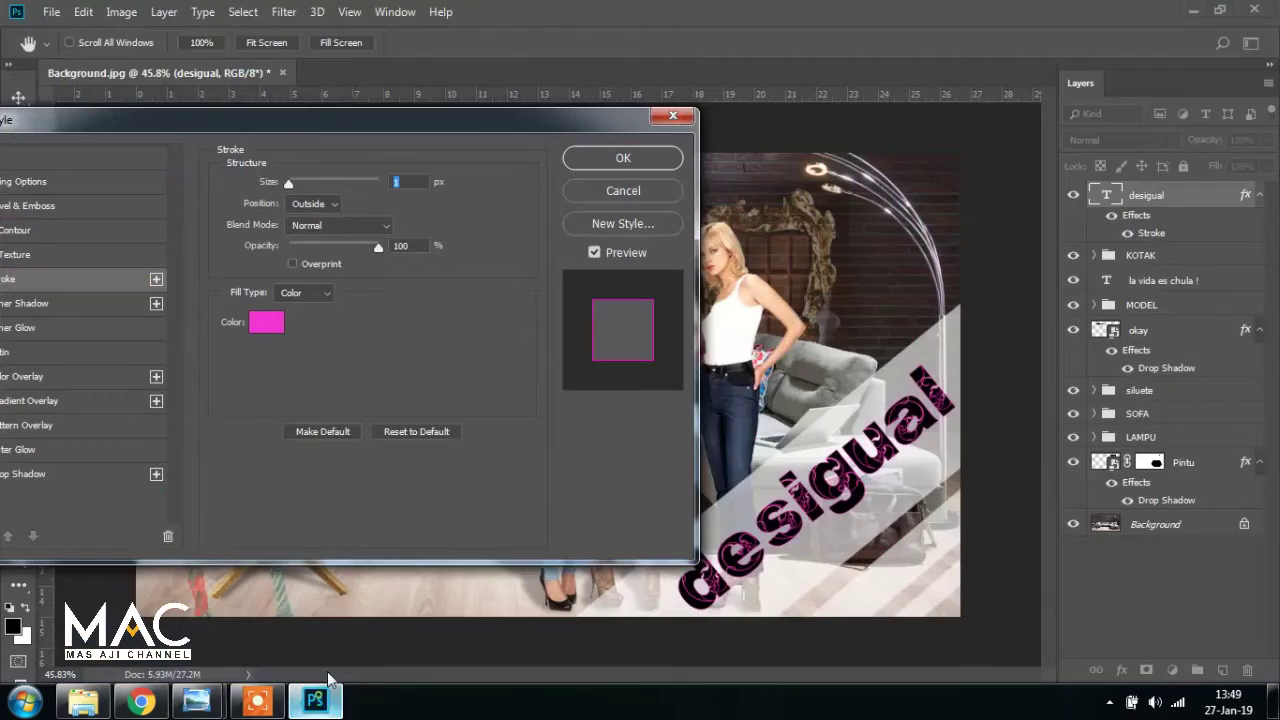
{"action": "left_click", "coordinate": [280, 323]}
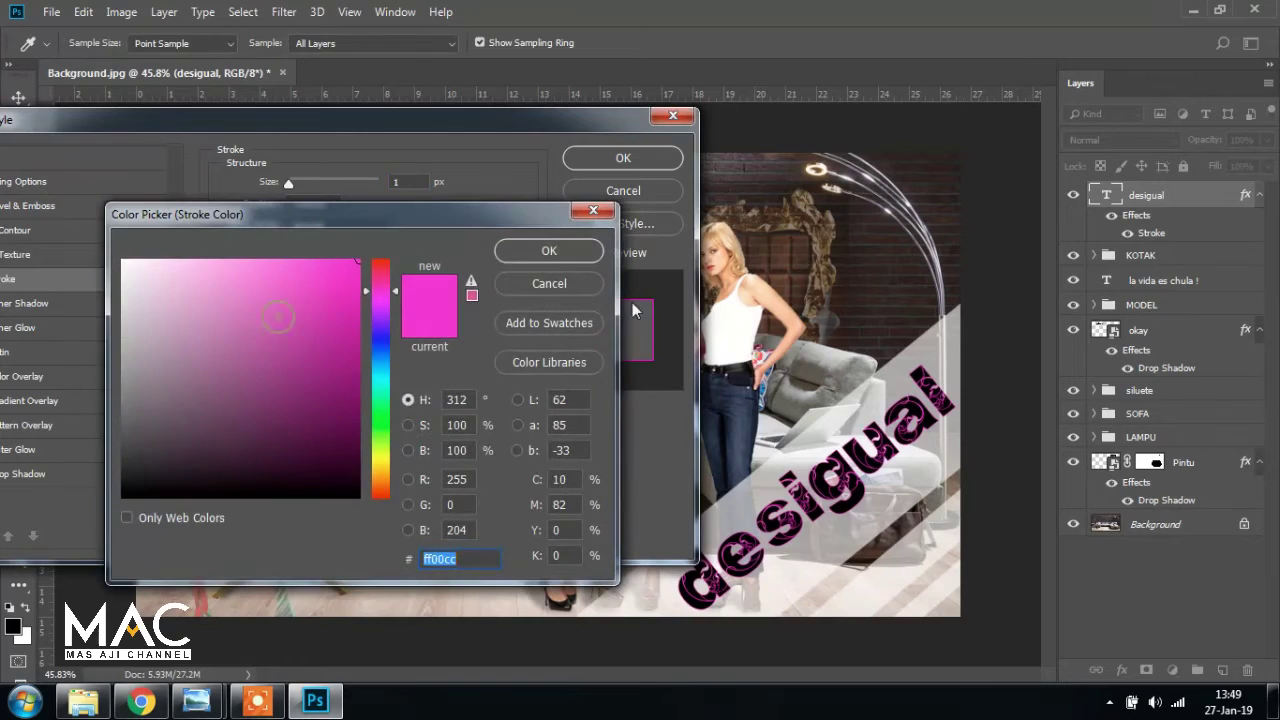
{"action": "left_click", "coordinate": [366, 286]}
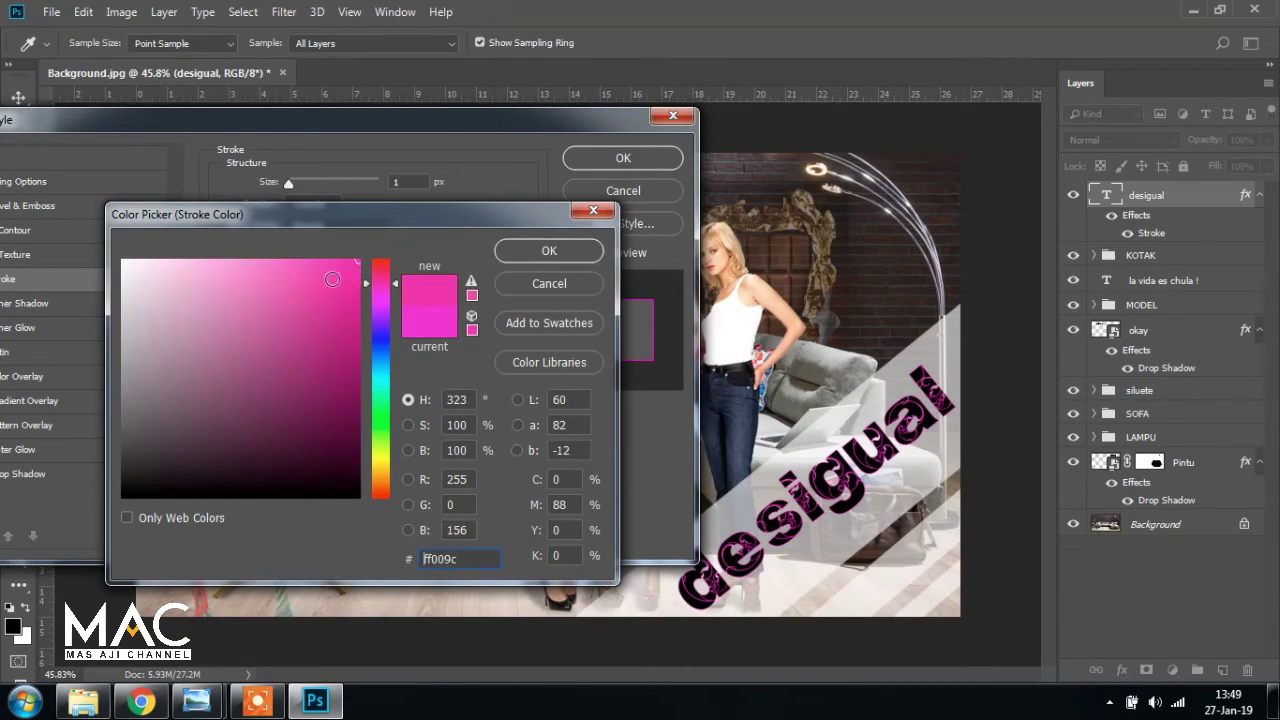
{"action": "left_click", "coordinate": [549, 250]}
Try stroke sizes of 2 and 4 px on the desigual text, then set the size to 3 px
{"action": "left_click_drag", "start_coordinate": [390, 134], "coordinate": [357, 134]}
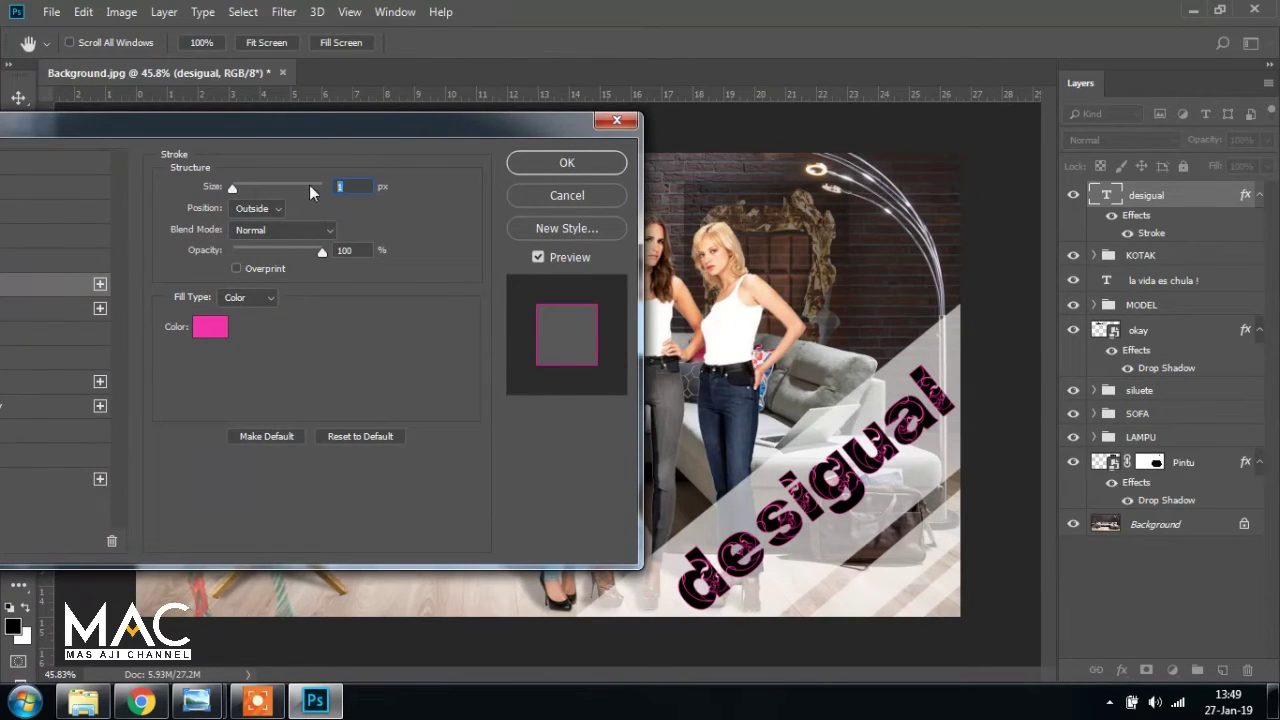
{"action": "type", "text": "2"}
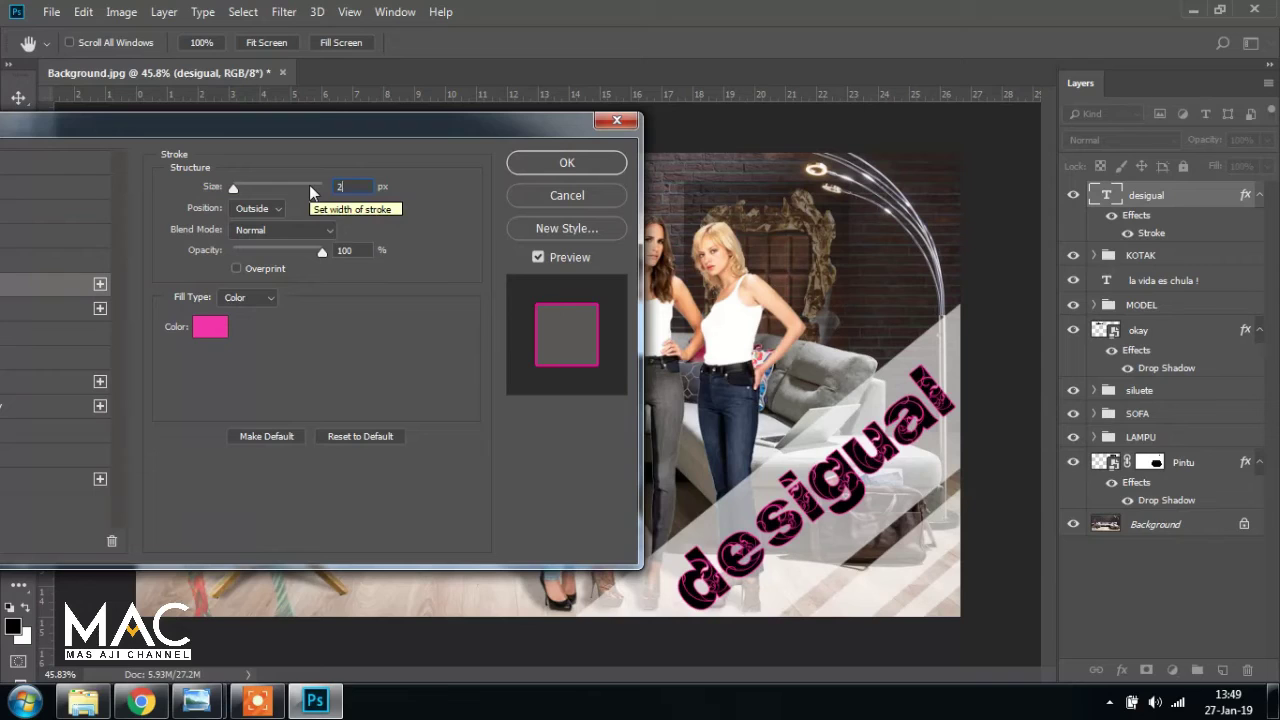
{"action": "key", "text": "BackSpace"}
{"action": "type", "text": "4"}
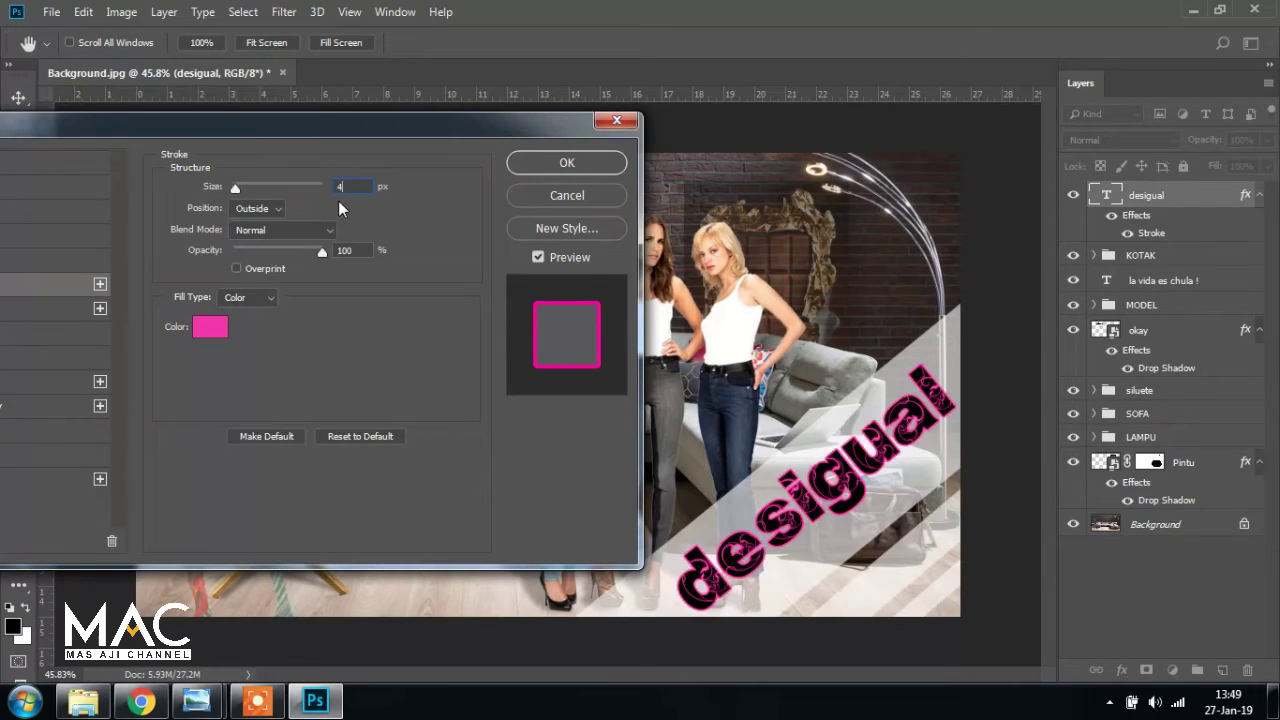
{"action": "type", "text": "3"}
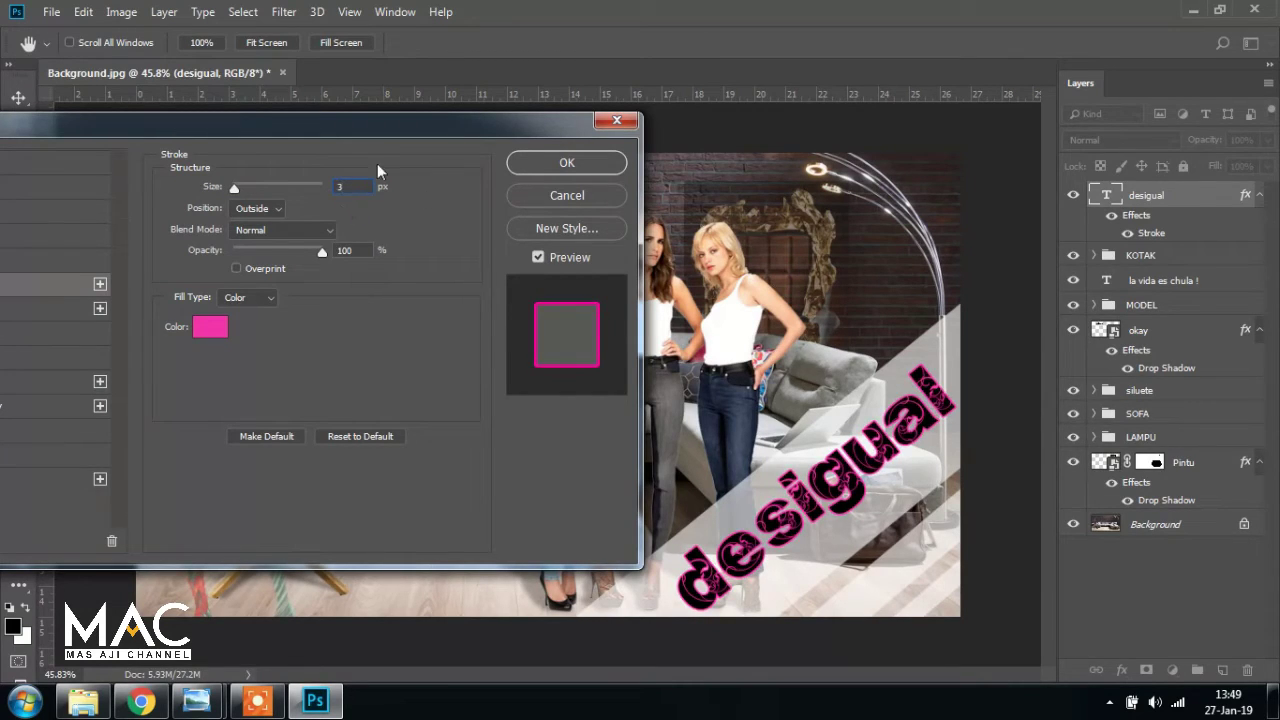
Try the Inside stroke position on the desigual text, return it to Outside, and apply the layer style
{"action": "left_click", "coordinate": [275, 209]}
{"action": "left_click", "coordinate": [253, 240]}
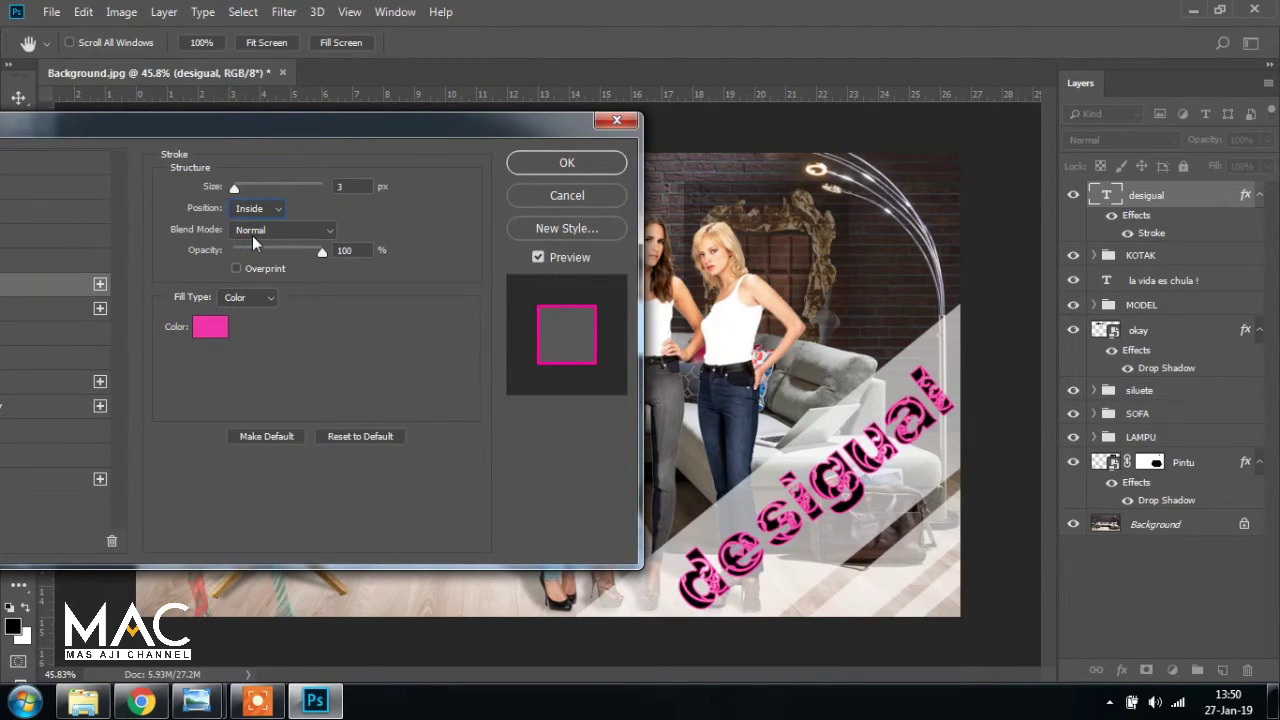
{"action": "left_click", "coordinate": [284, 207]}
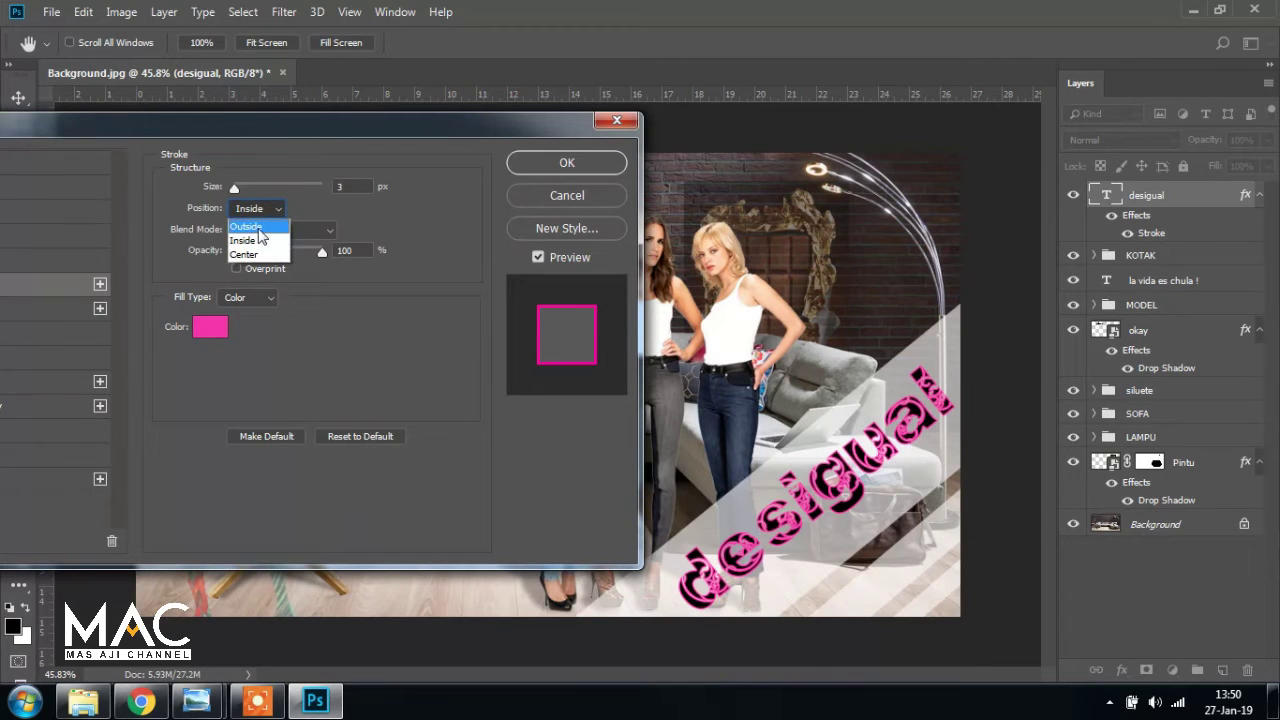
{"action": "left_click", "coordinate": [258, 231]}
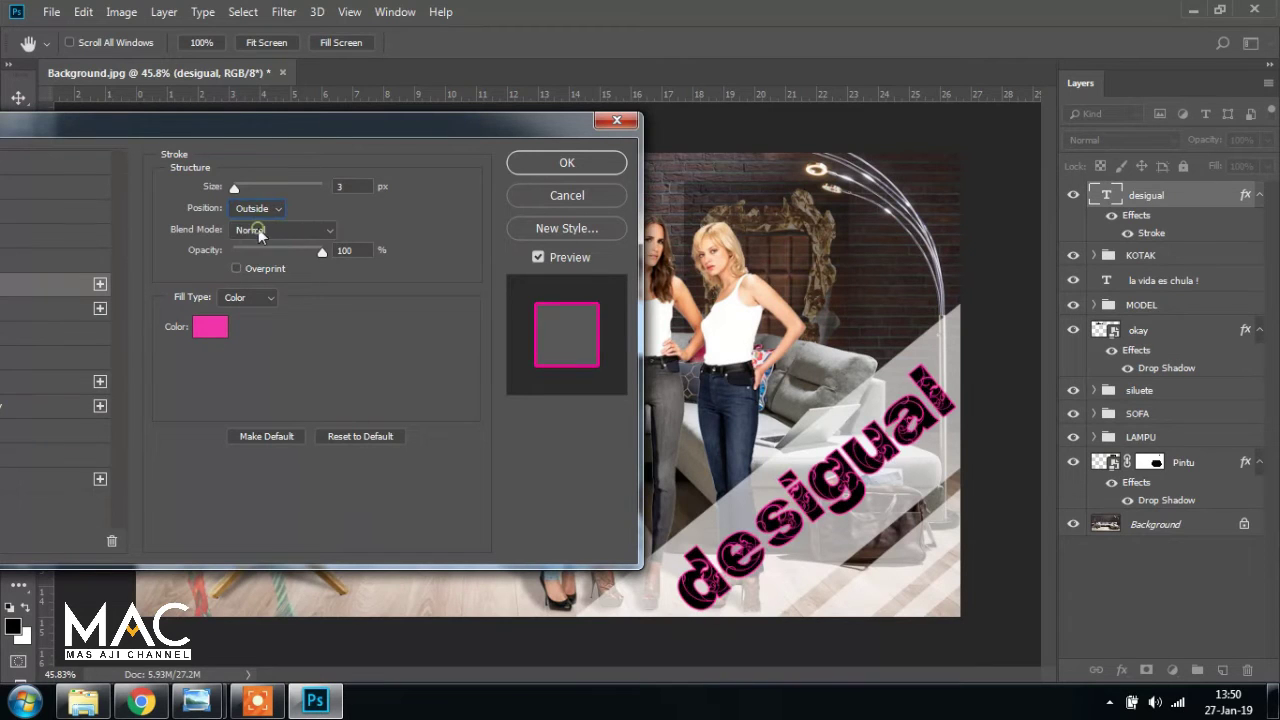
{"action": "left_click", "coordinate": [605, 166]}
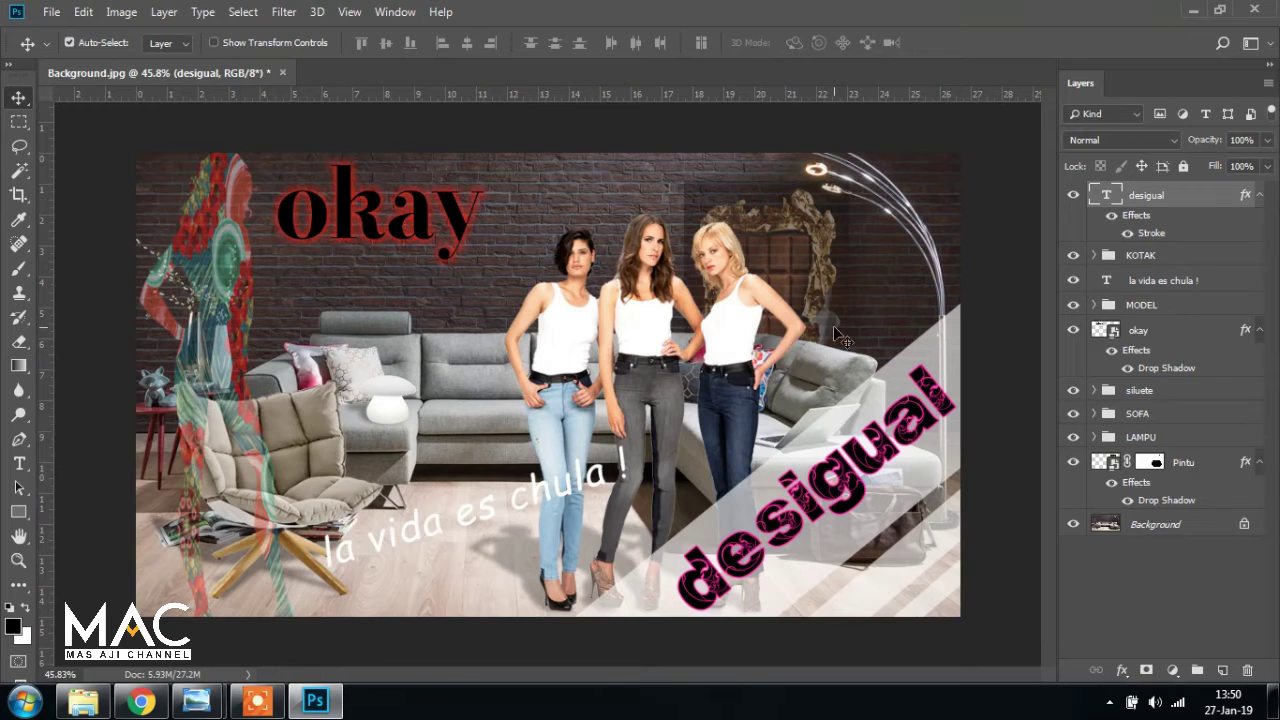
Check the partiel meuble reference image and add a new empty layer above the desigual text
{"action": "mouse_move", "coordinate": [197, 700]}
{"action": "left_click", "coordinate": [120, 605]}
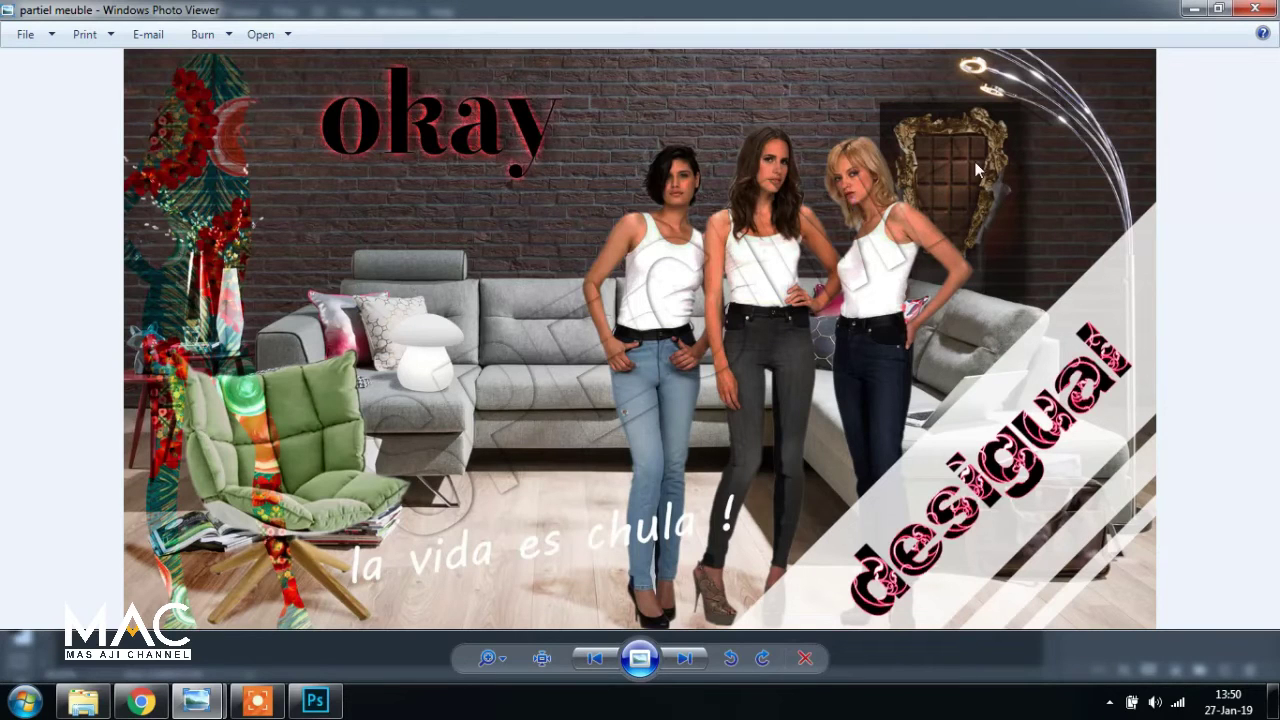
{"action": "left_click", "coordinate": [315, 700]}
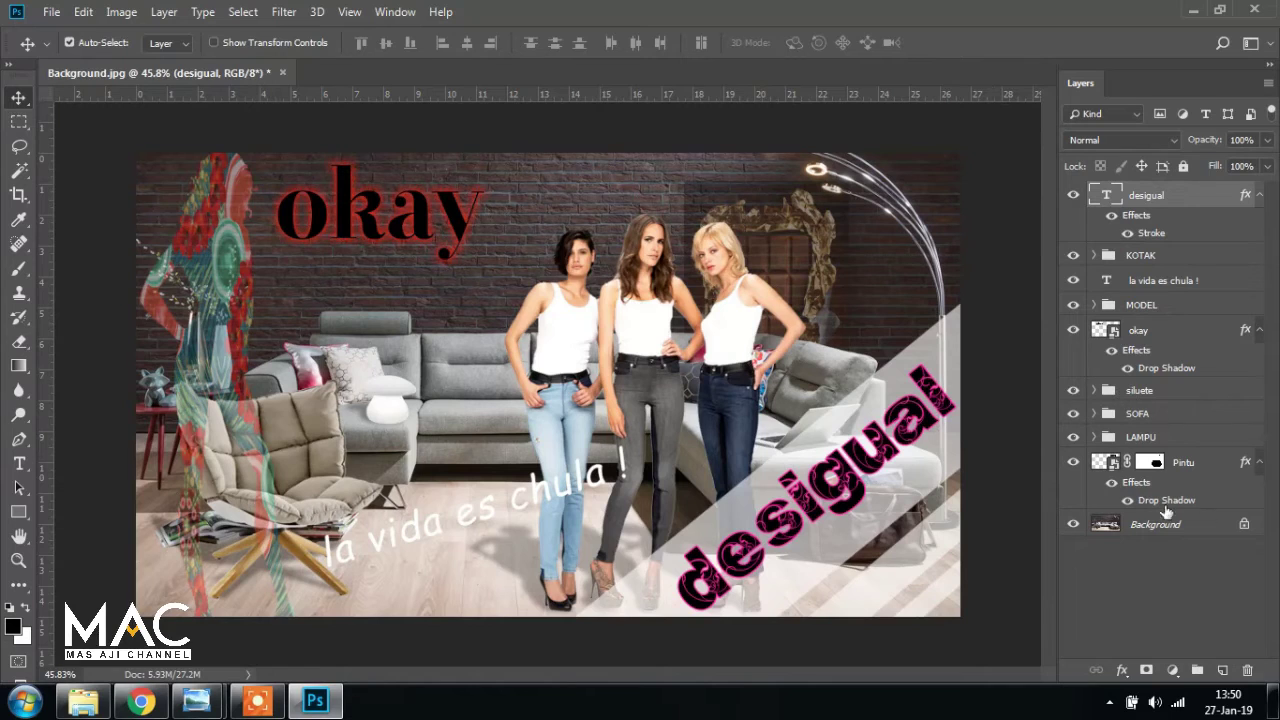
{"action": "left_click", "coordinate": [1222, 670]}
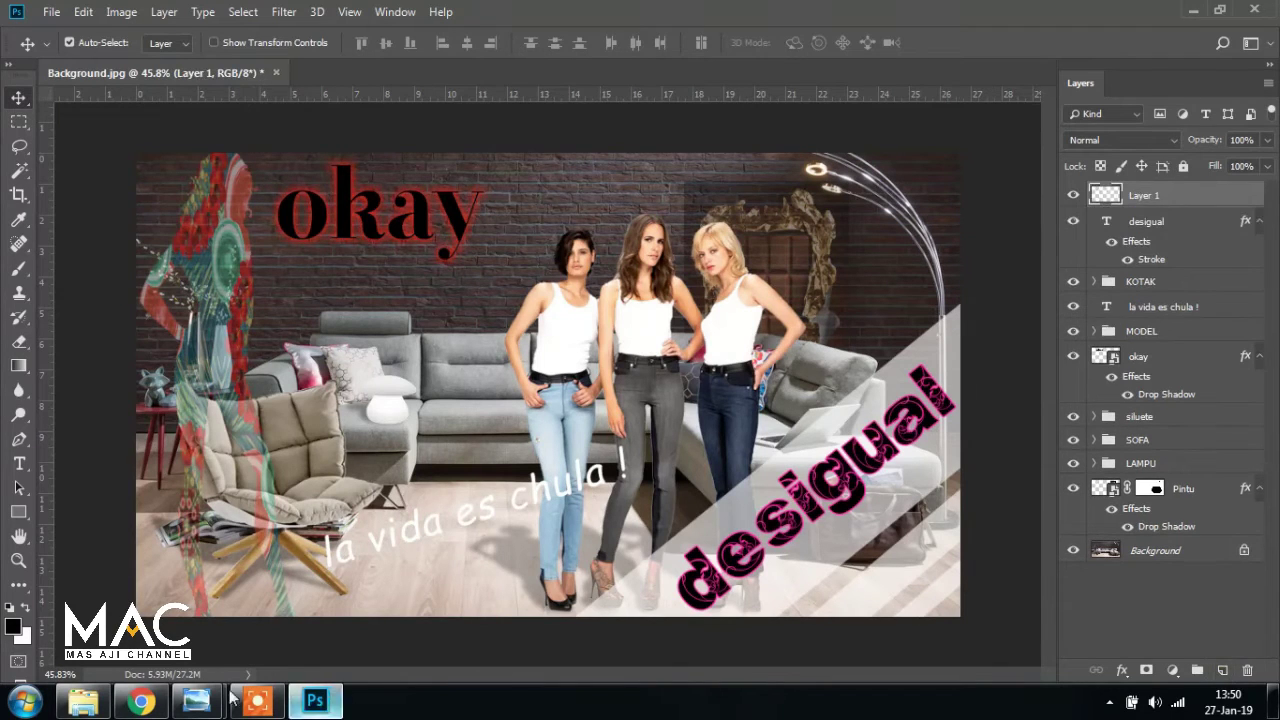
{"action": "mouse_move", "coordinate": [196, 700]}
{"action": "left_click", "coordinate": [120, 605]}
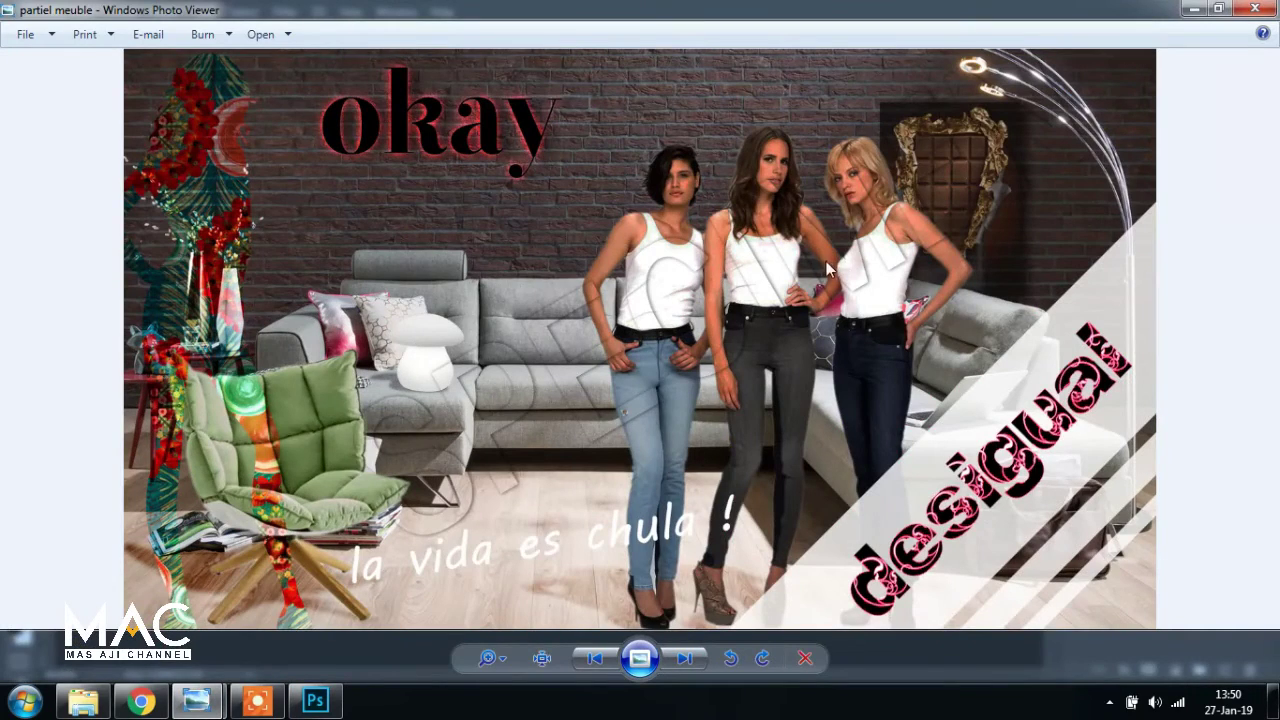
{"action": "left_click", "coordinate": [326, 708]}
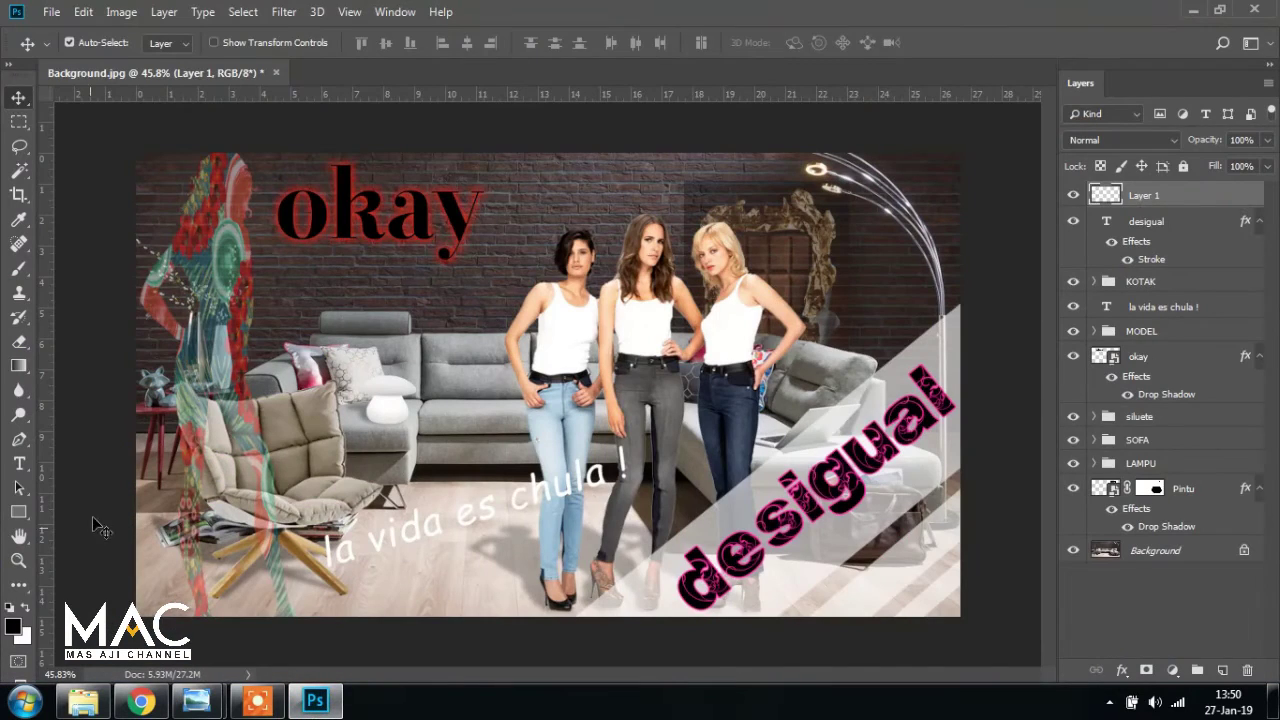
Add the text SPECIMI over the left part of the sofa
{"action": "left_click", "coordinate": [18, 463]}
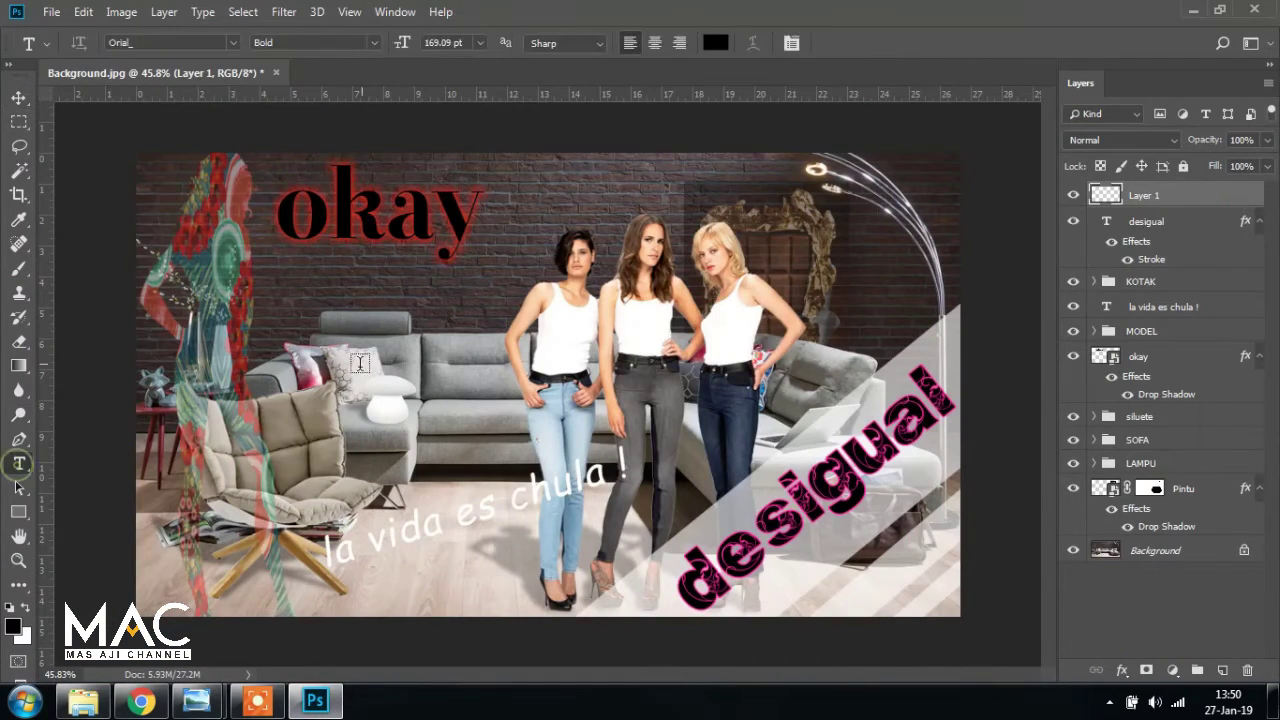
{"action": "left_click", "coordinate": [274, 388]}
{"action": "type", "text": "so"}
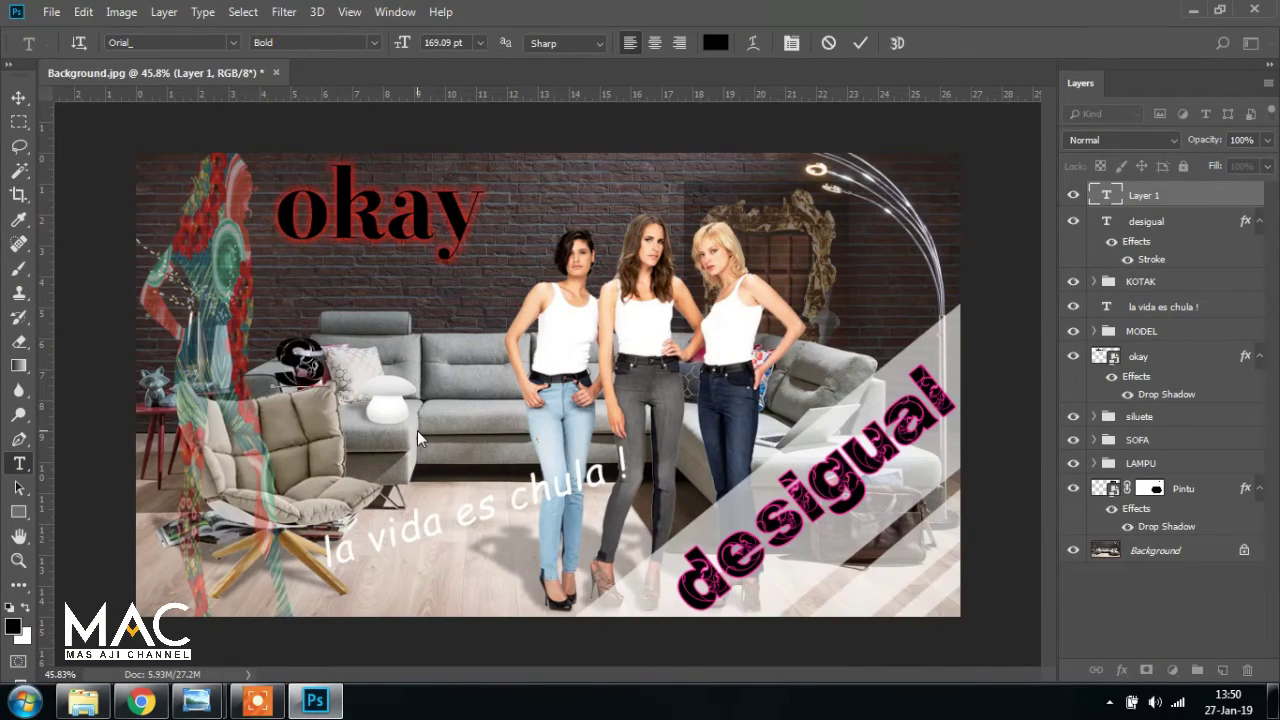
{"action": "type", "text": "e"}
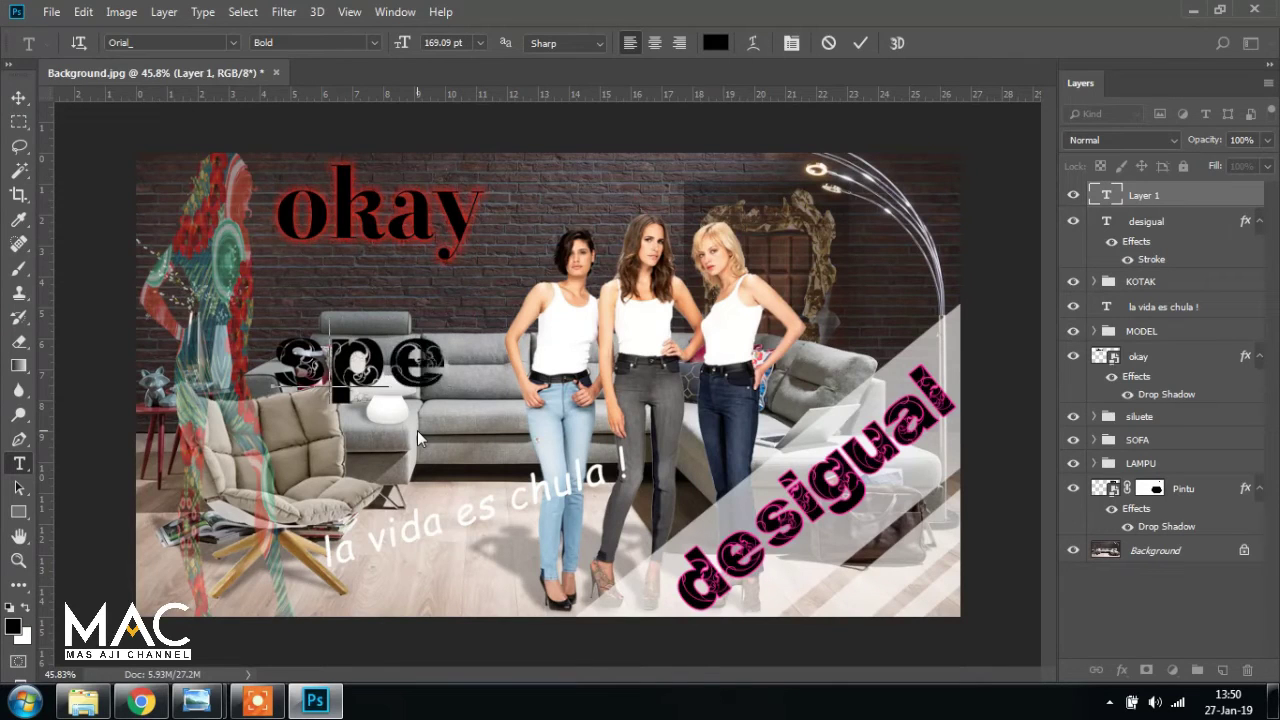
{"action": "key", "text": "BackSpace"}
{"action": "key", "text": "BackSpace"}
{"action": "key", "text": "BackSpace"}
{"action": "type", "text": "spe"}
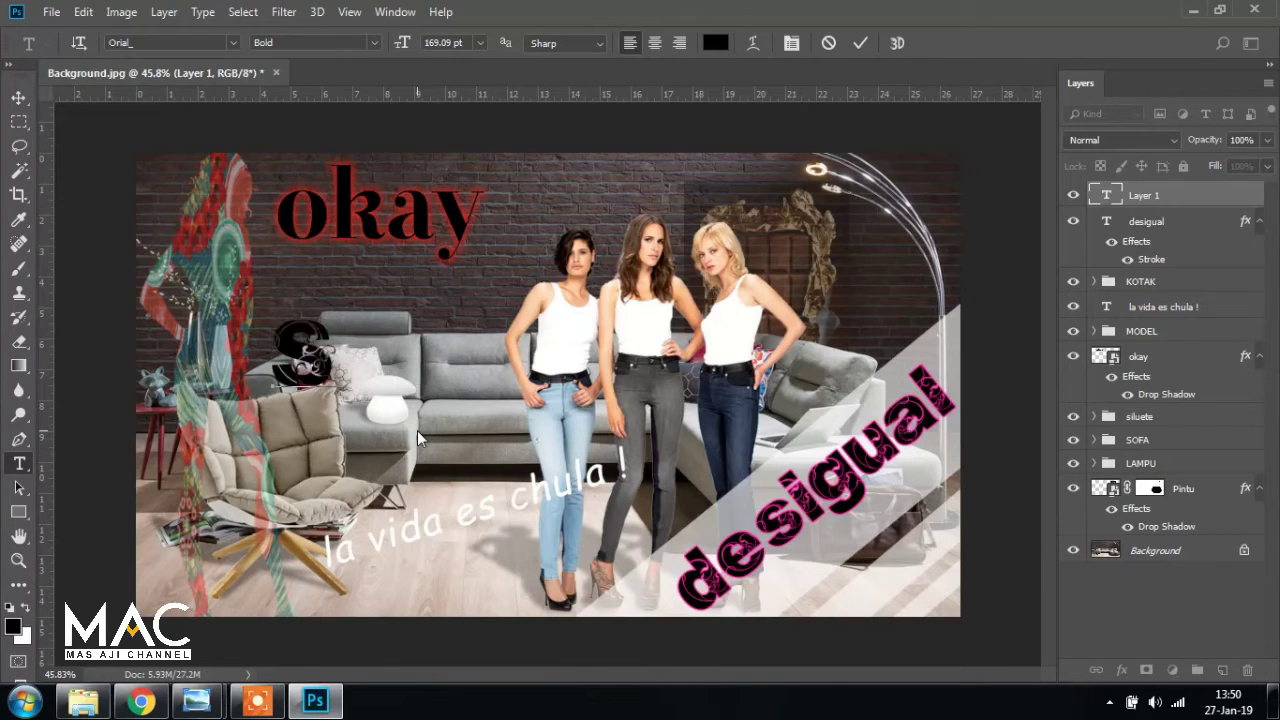
{"action": "type", "text": "cime"}
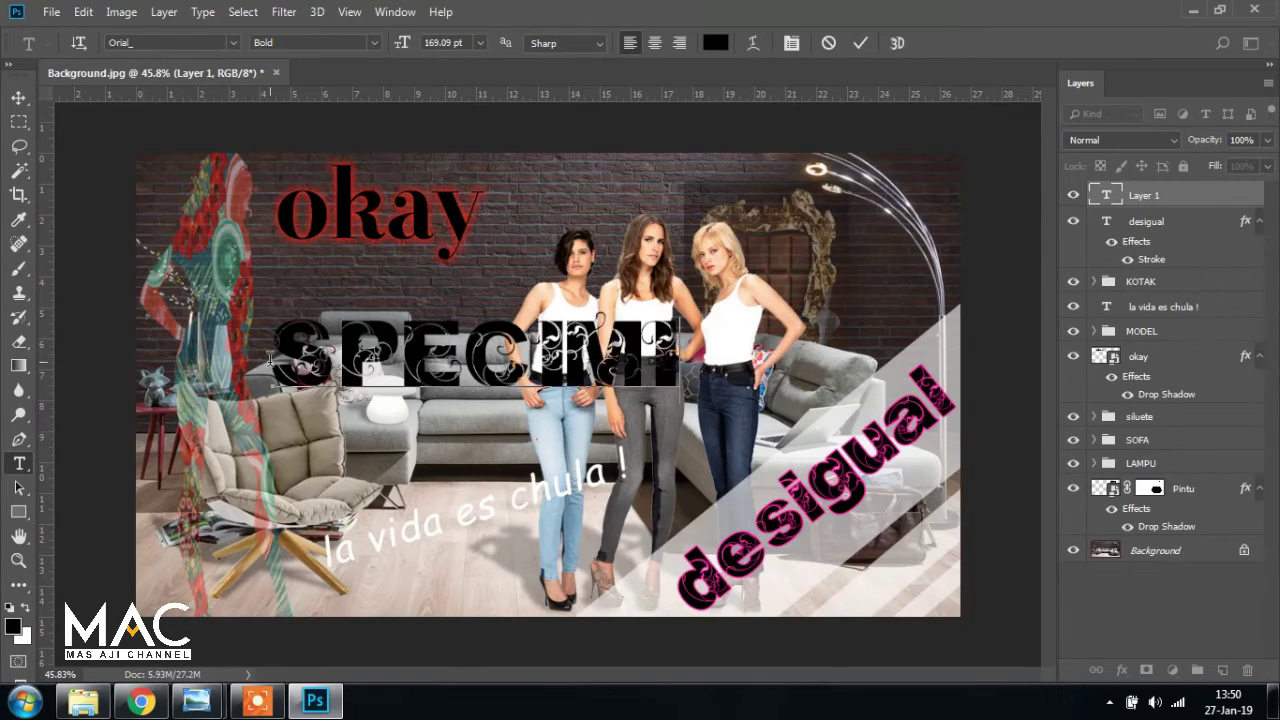
Change the font of the whole SPECIMI text to Arial and commit the text
{"action": "key", "text": "ctrl+a"}
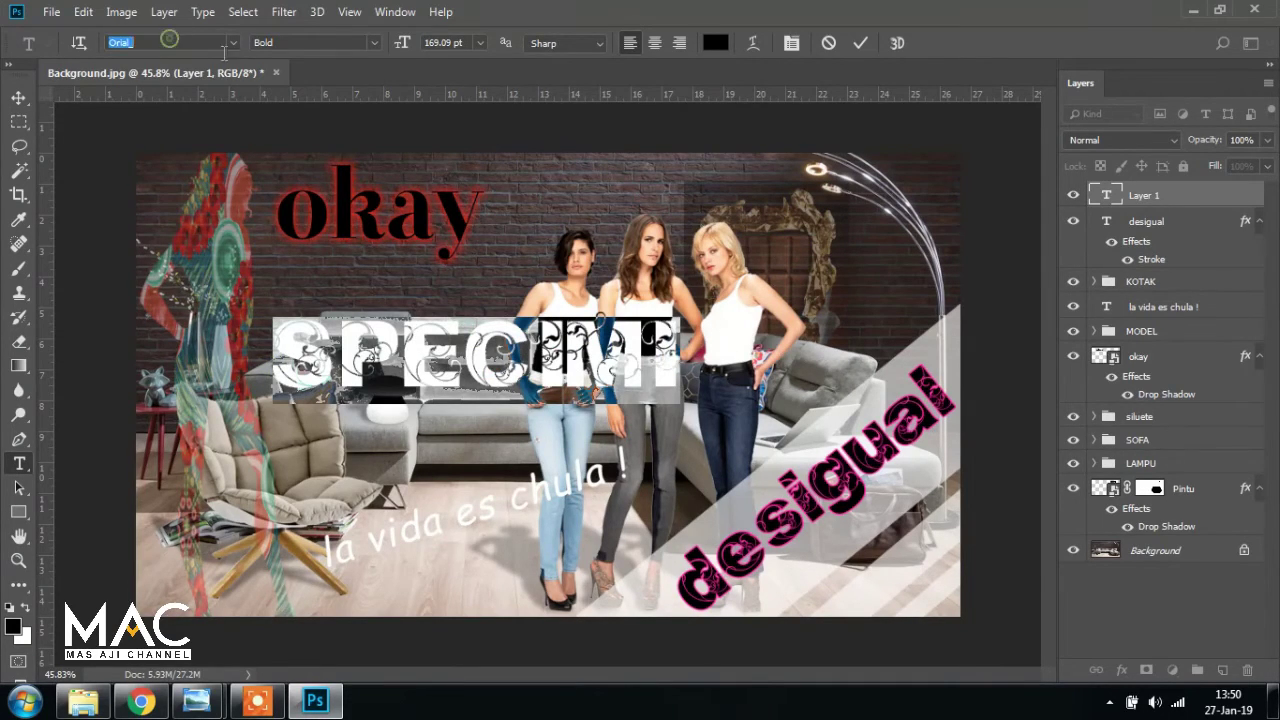
{"action": "left_click", "coordinate": [237, 41]}
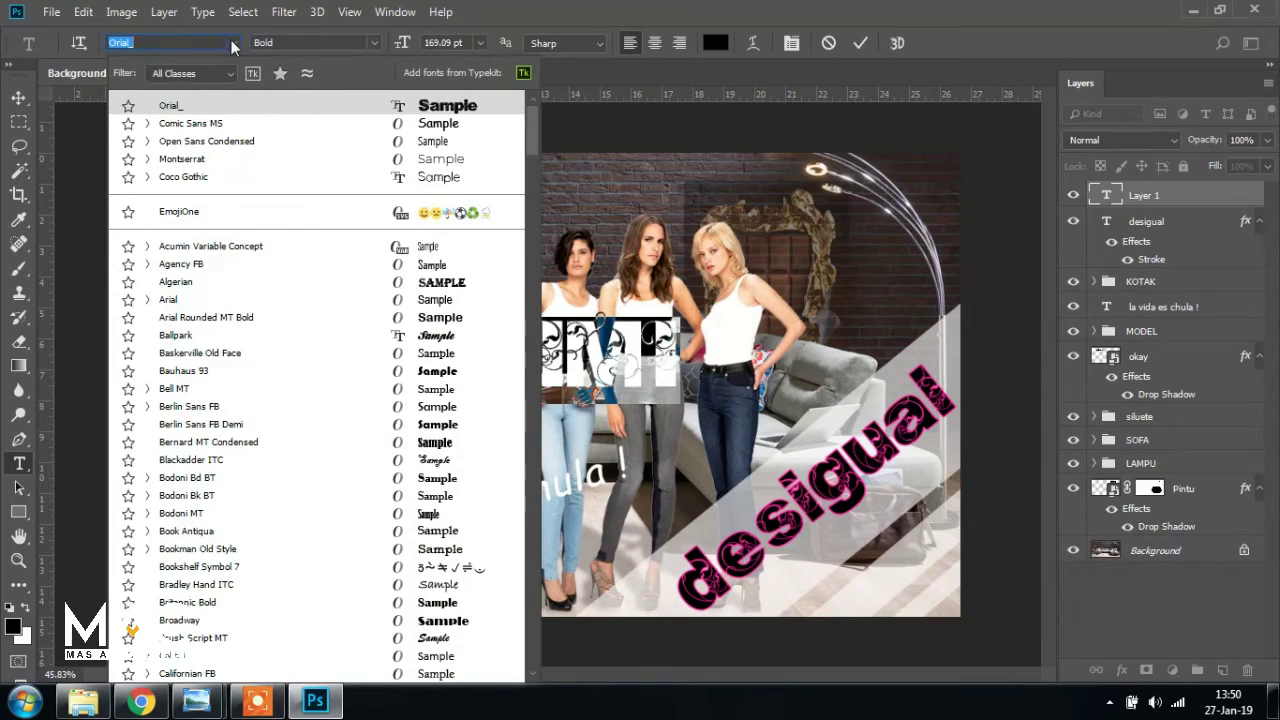
{"action": "left_click", "coordinate": [195, 300]}
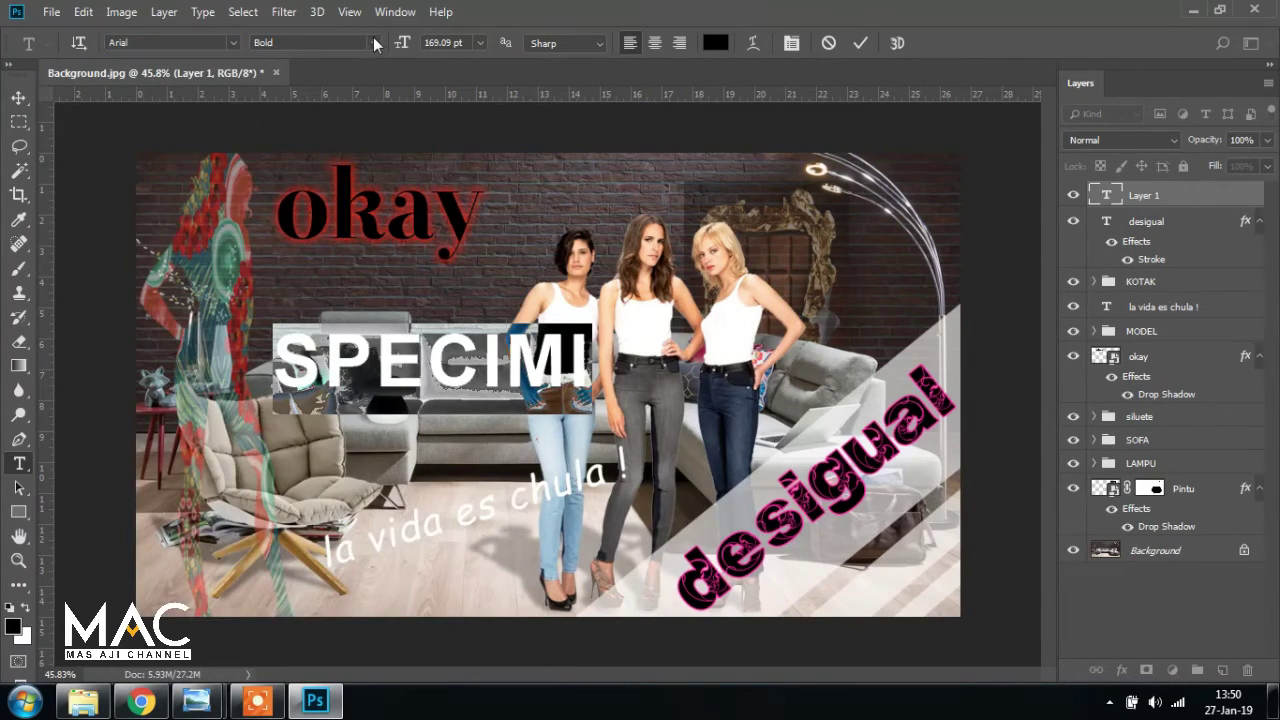
{"action": "left_click", "coordinate": [18, 97]}
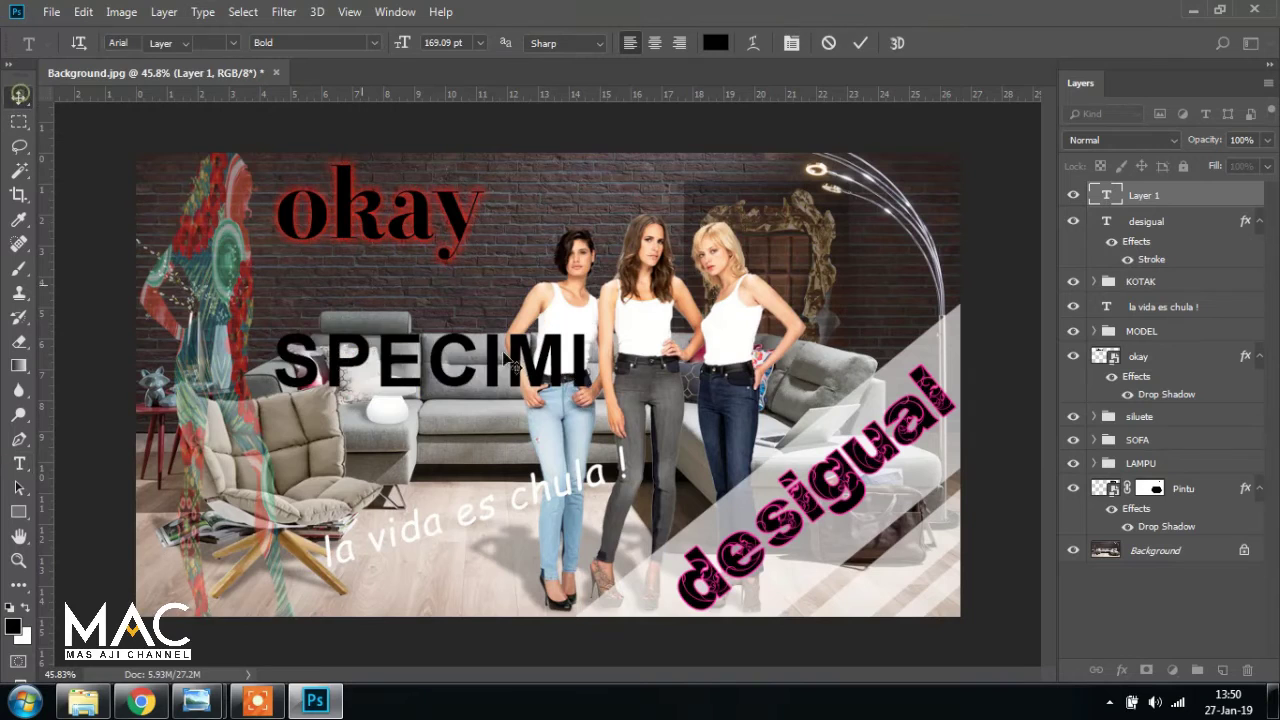
Recolour the whole SPECIMI text to white (ffffff) and commit the text edit
{"action": "left_click", "coordinate": [20, 464]}
{"action": "mouse_move", "coordinate": [197, 703]}
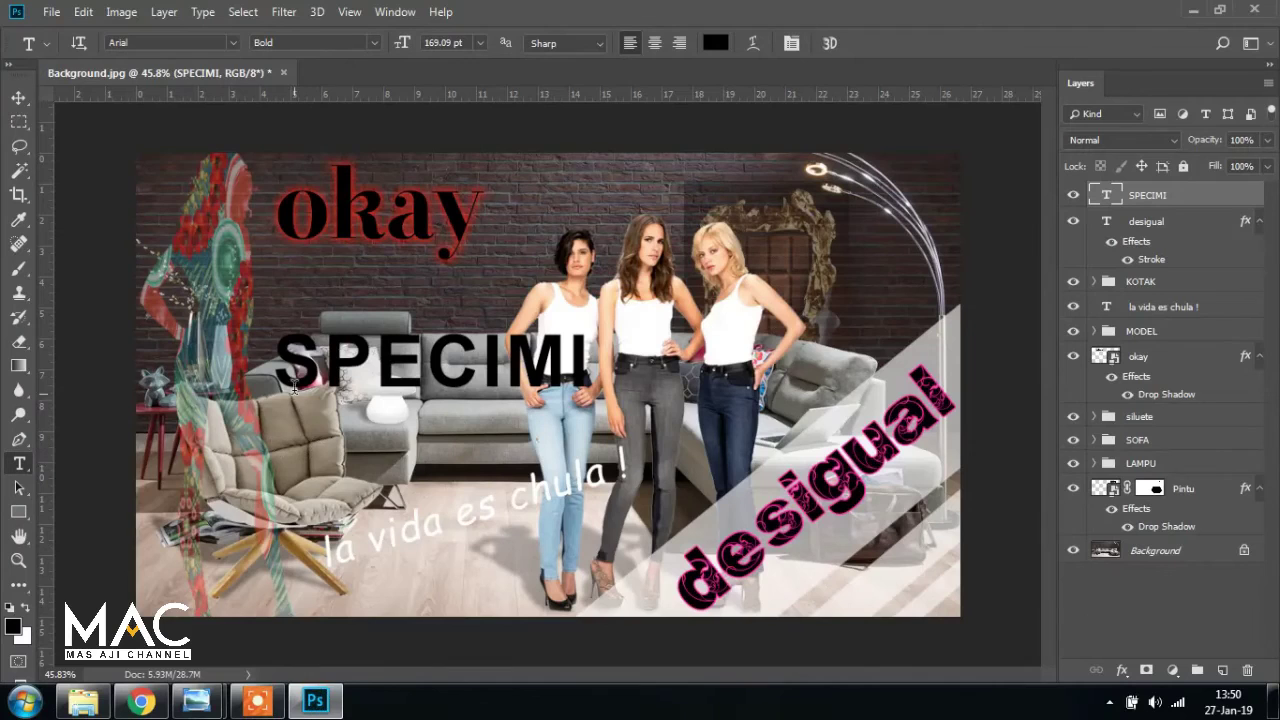
{"action": "left_click_drag", "start_coordinate": [290, 355], "coordinate": [594, 360]}
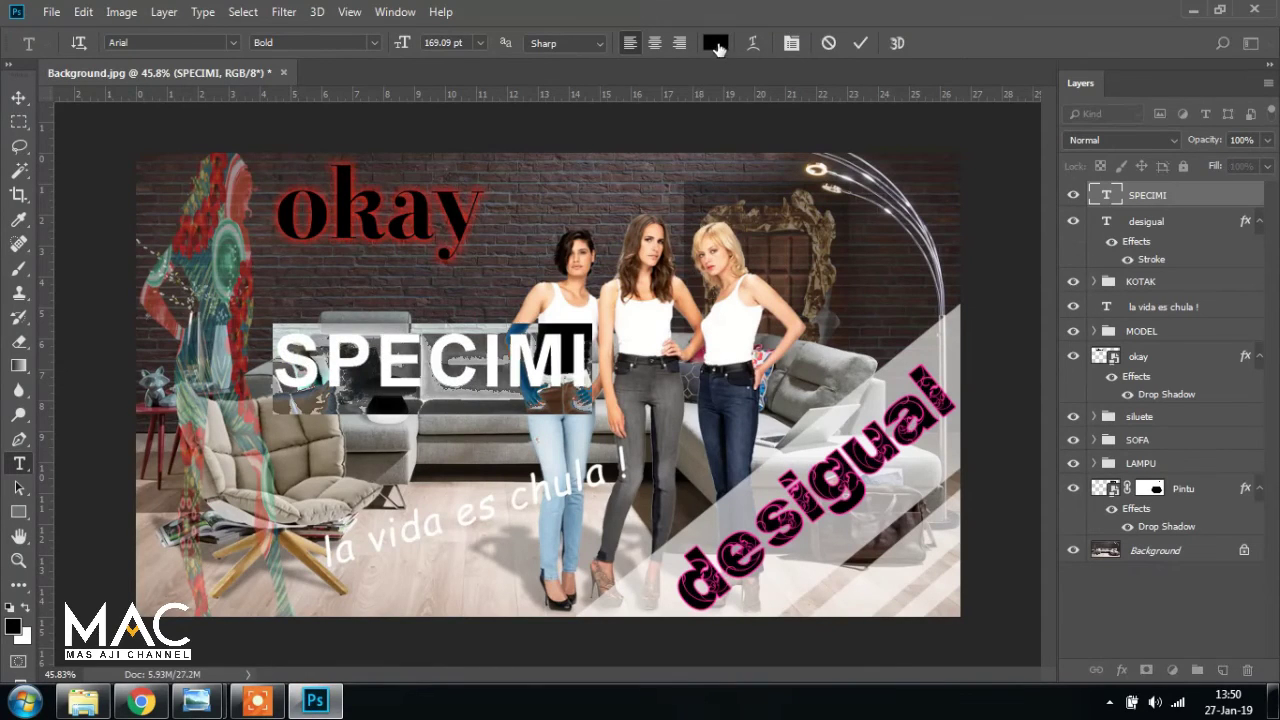
{"action": "left_click", "coordinate": [716, 44]}
{"action": "type", "text": "ffffff"}
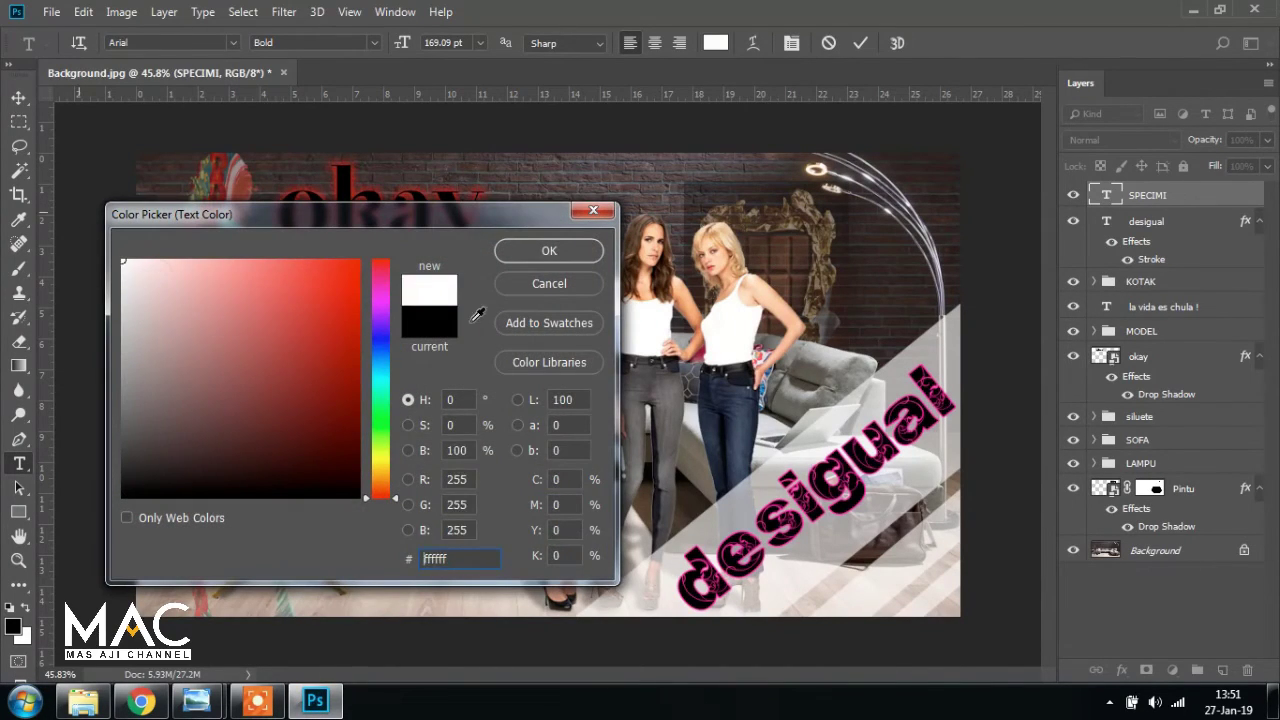
{"action": "left_click", "coordinate": [536, 251]}
{"action": "left_click", "coordinate": [19, 99]}
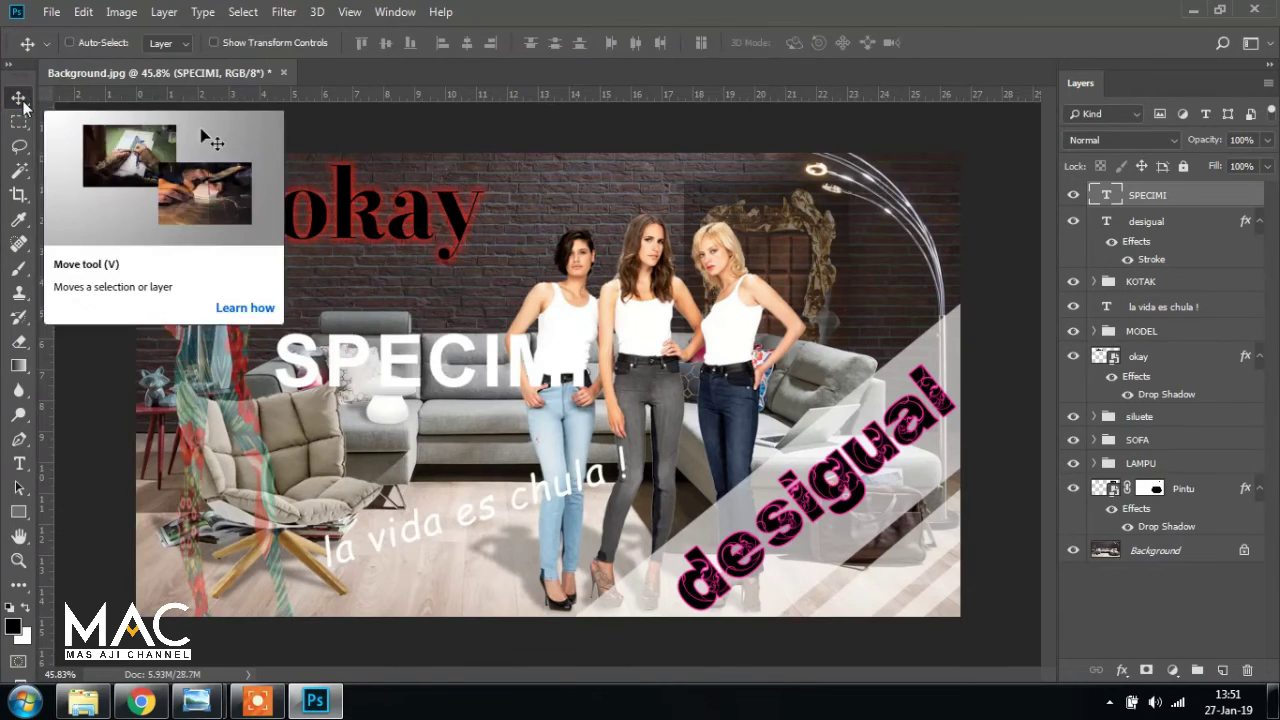
Scale the SPECIMI text to about 177%, rotate it about -18.7°, and place it diagonally across the sofa and models
{"action": "key", "text": "ctrl+t"}
{"action": "left_click_drag", "start_coordinate": [604, 321], "coordinate": [845, 244]}
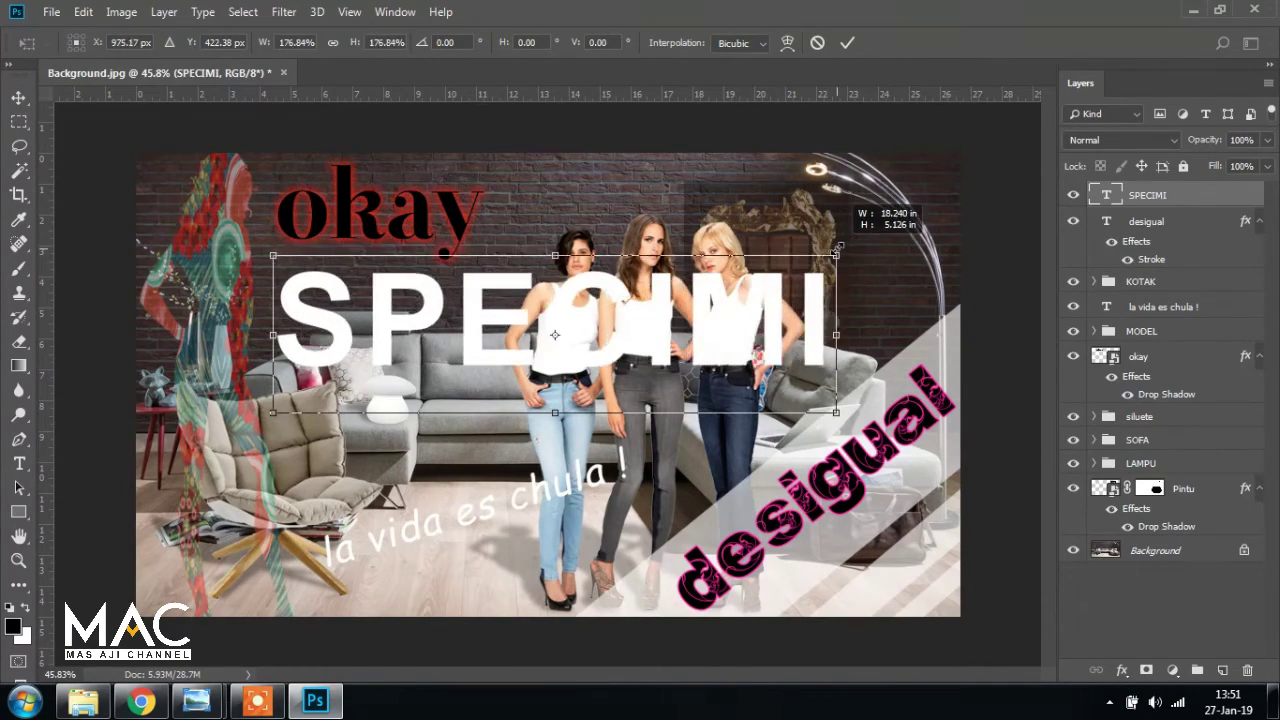
{"action": "left_click_drag", "start_coordinate": [838, 431], "coordinate": [862, 333]}
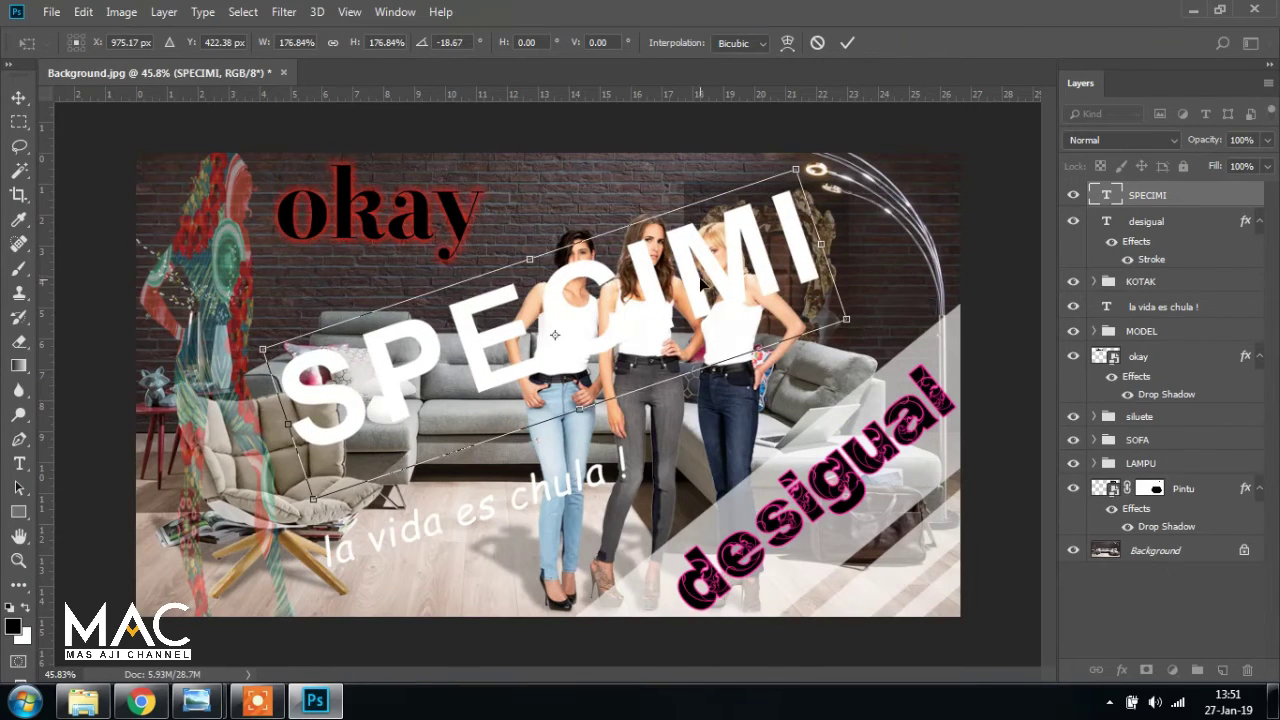
{"action": "left_click_drag", "start_coordinate": [701, 285], "coordinate": [679, 350]}
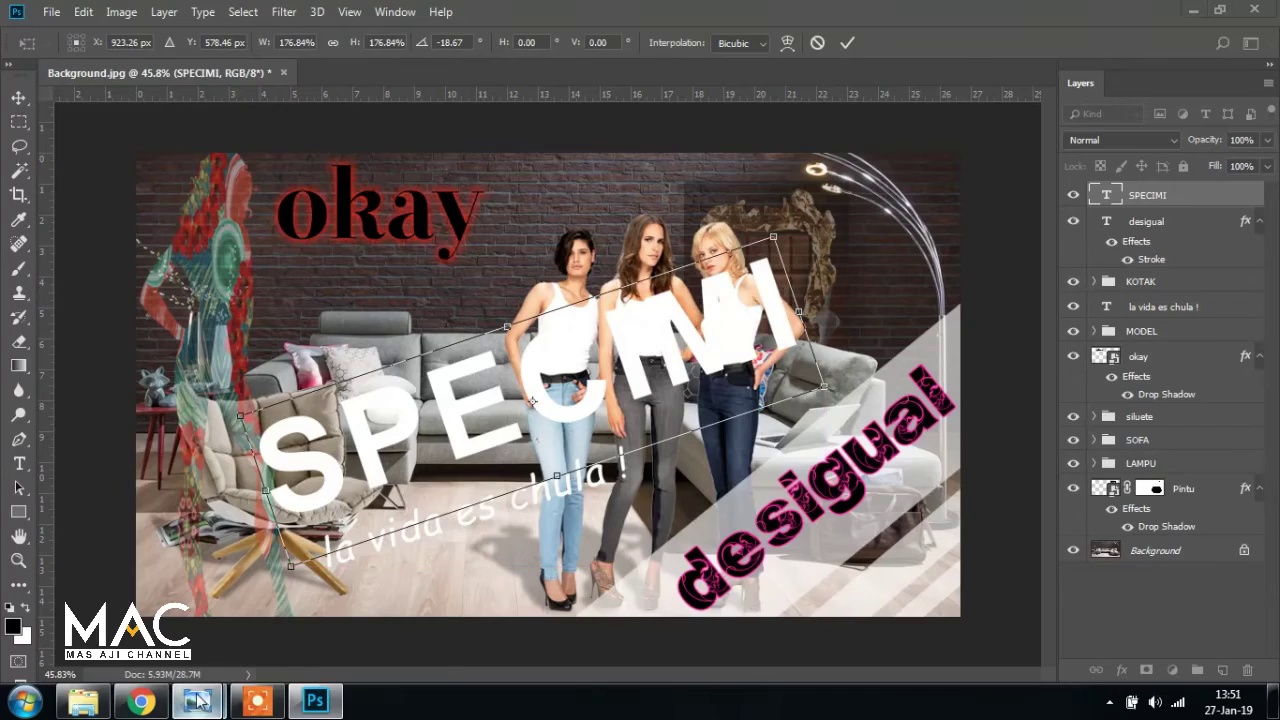
Check the partiel meuble reference image, move the SPECIMI text slightly up, and apply the transform
{"action": "left_click", "coordinate": [198, 701]}
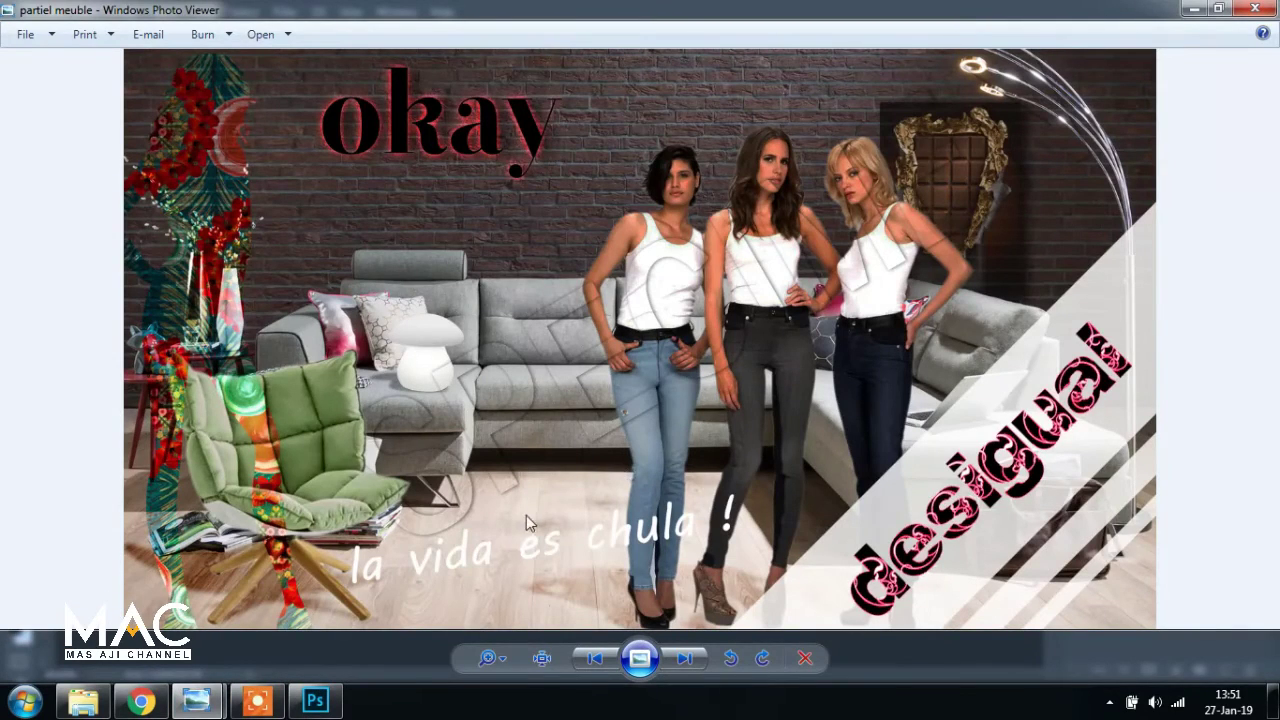
{"action": "left_click", "coordinate": [315, 701]}
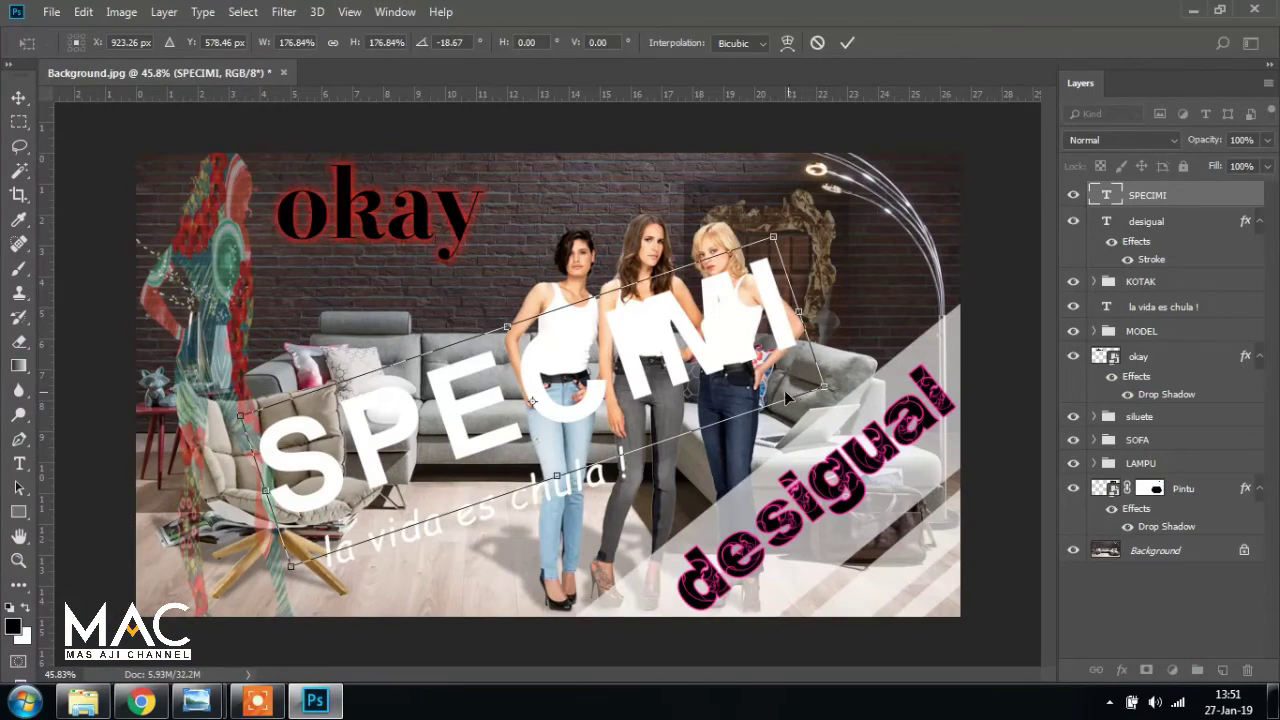
{"action": "left_click_drag", "start_coordinate": [726, 341], "coordinate": [727, 314]}
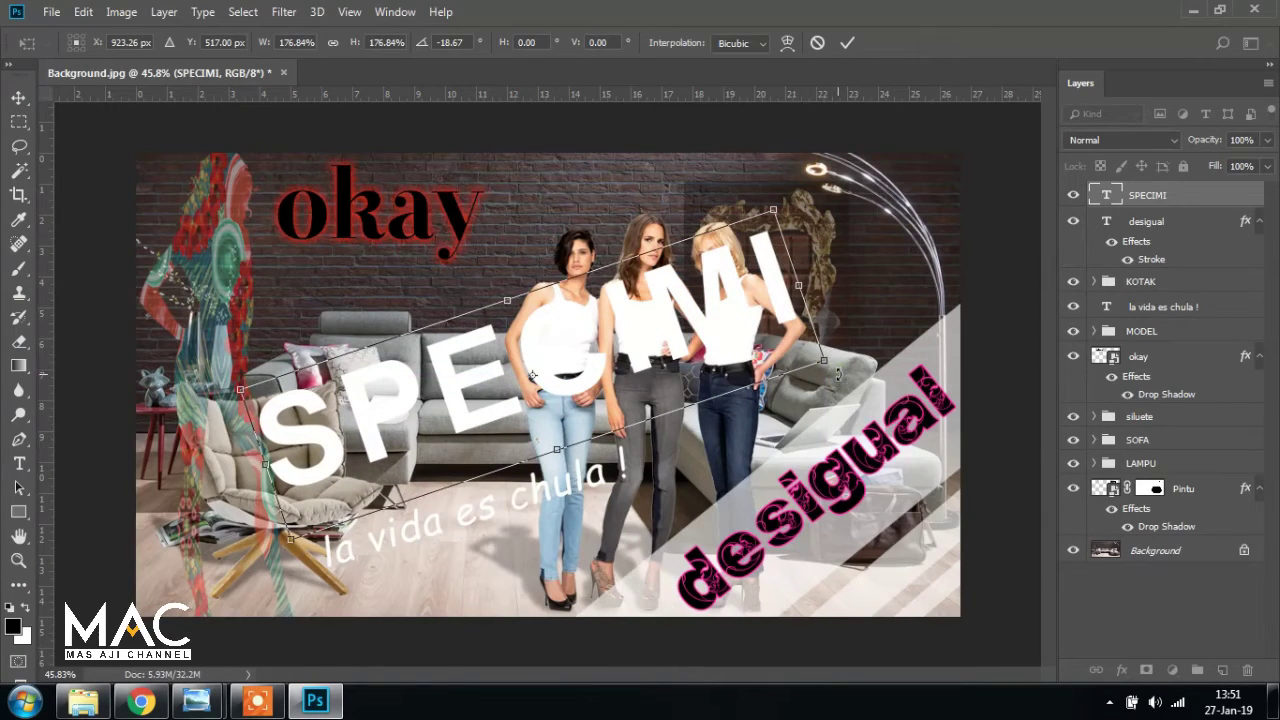
{"action": "left_click_drag", "start_coordinate": [838, 374], "coordinate": [842, 377]}
{"action": "key", "text": "Return"}
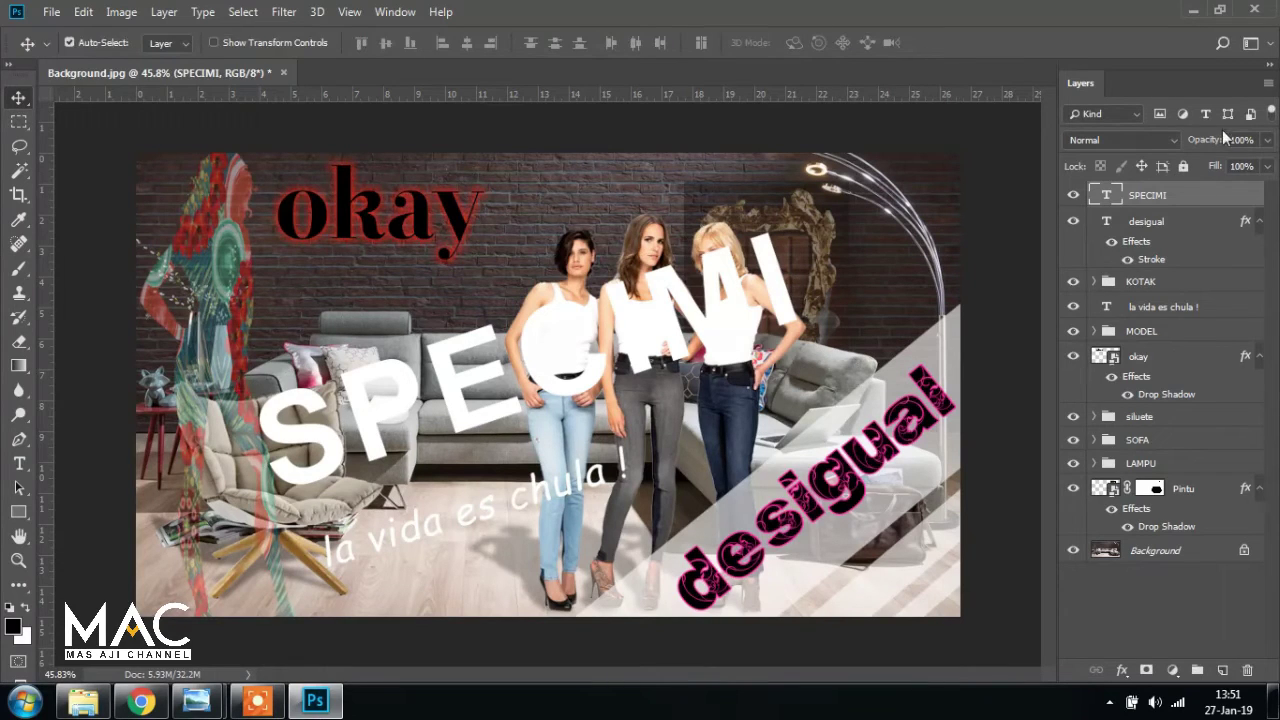
Set the SPECIMI layer's opacity to 35% and compare it with the partiel meuble reference image
{"action": "left_click_drag", "start_coordinate": [1212, 142], "coordinate": [1175, 141]}
{"action": "left_click", "coordinate": [1240, 141]}
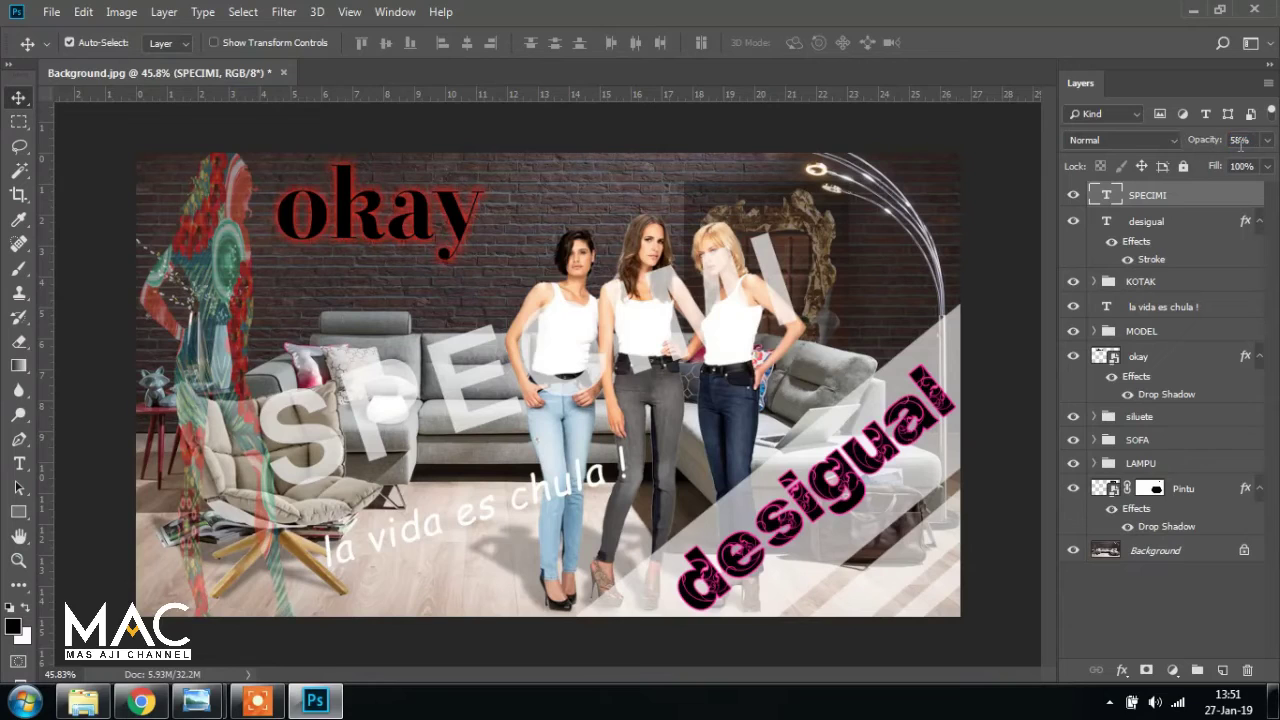
{"action": "type", "text": "35"}
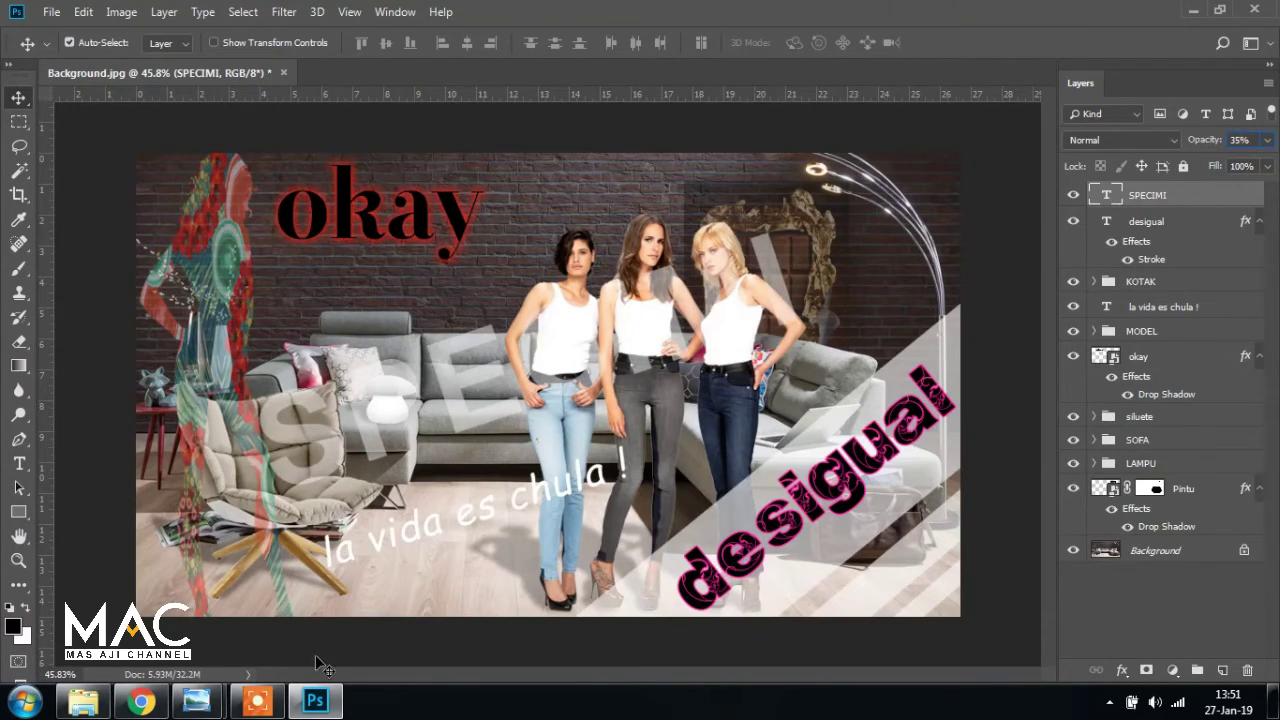
{"action": "mouse_move", "coordinate": [196, 700]}
{"action": "left_click", "coordinate": [168, 616]}
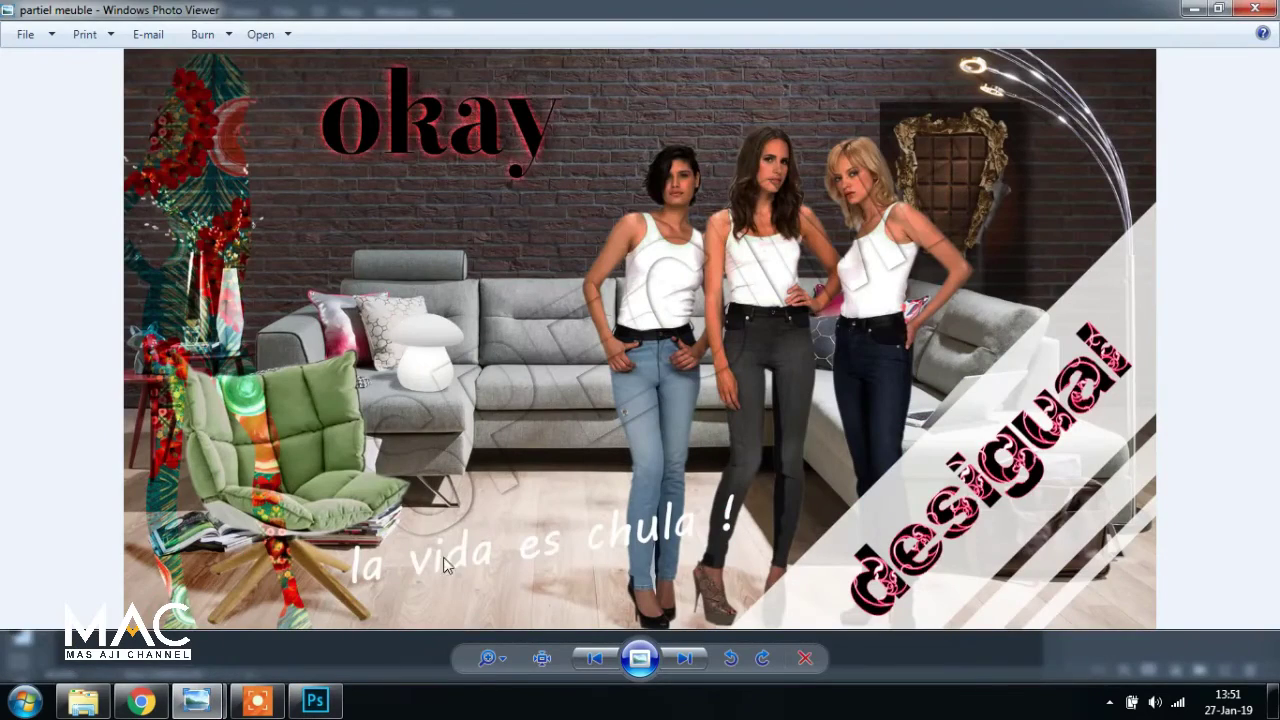
{"action": "left_click", "coordinate": [315, 700]}
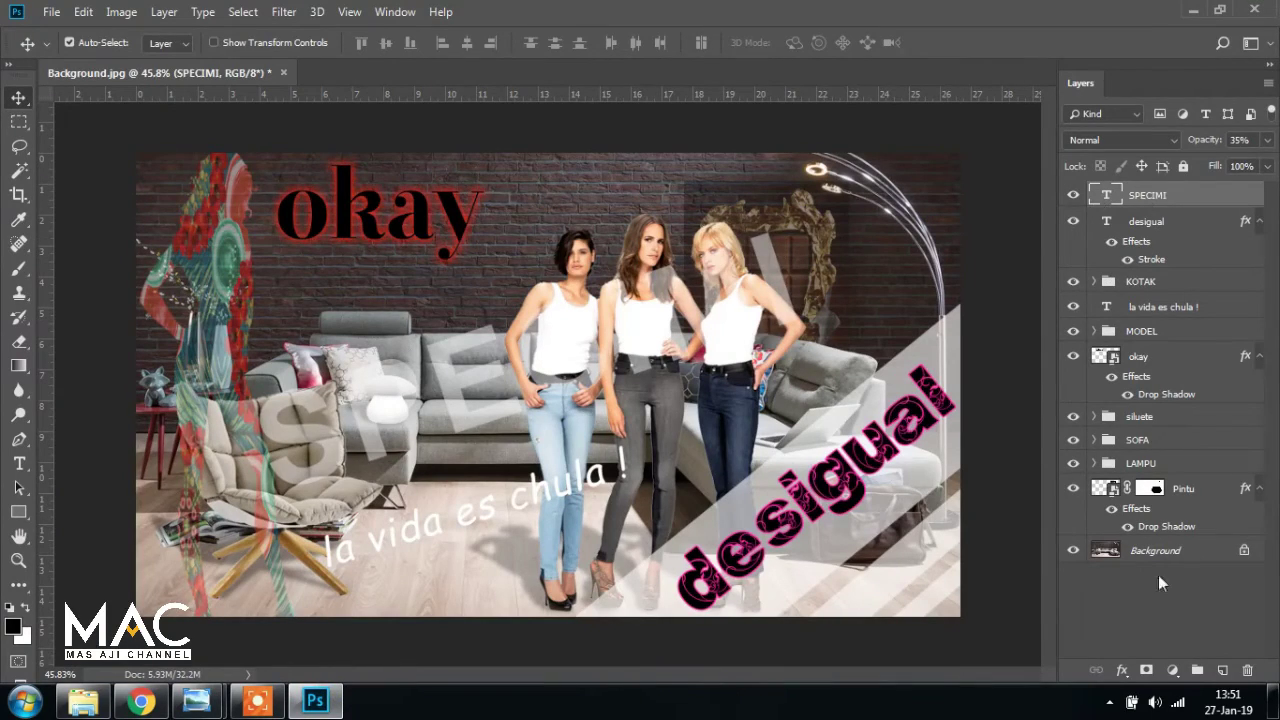
Add a black (000000) drop shadow to the SPECIMI layer and apply the layer style
{"action": "left_click", "coordinate": [1122, 670]}
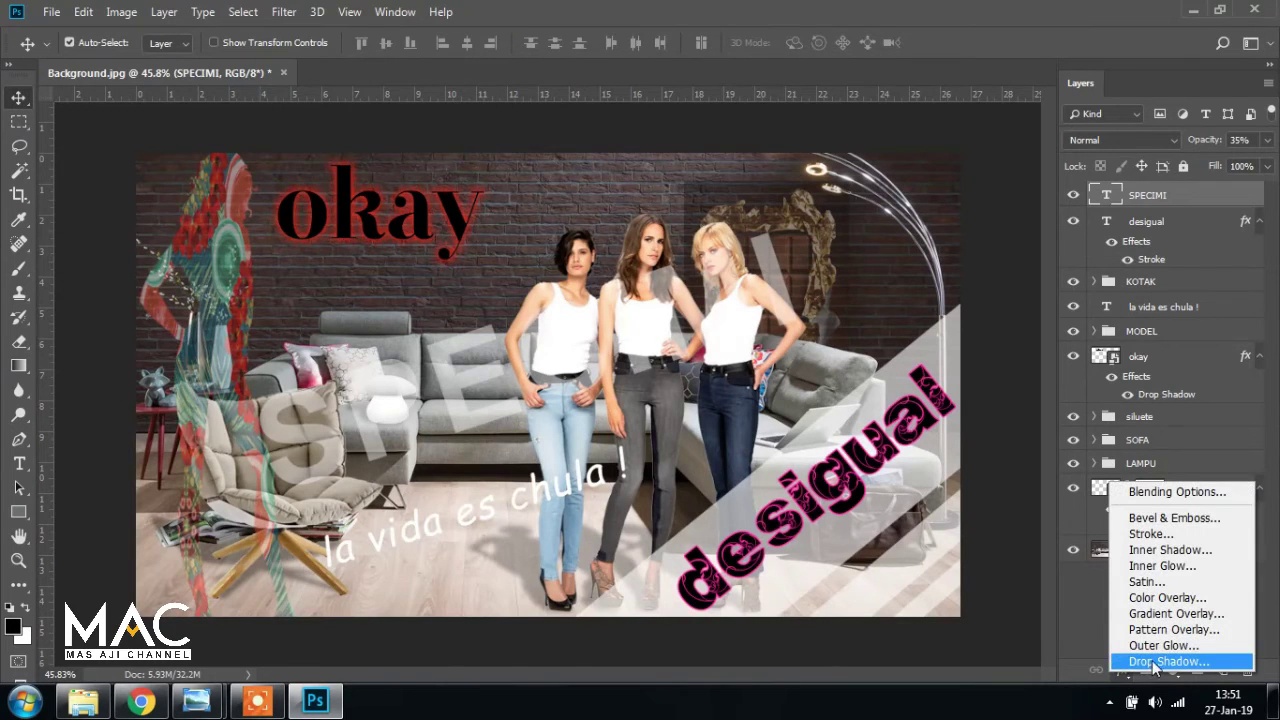
{"action": "left_click", "coordinate": [1160, 661]}
{"action": "left_click_drag", "start_coordinate": [425, 102], "coordinate": [1001, 176]}
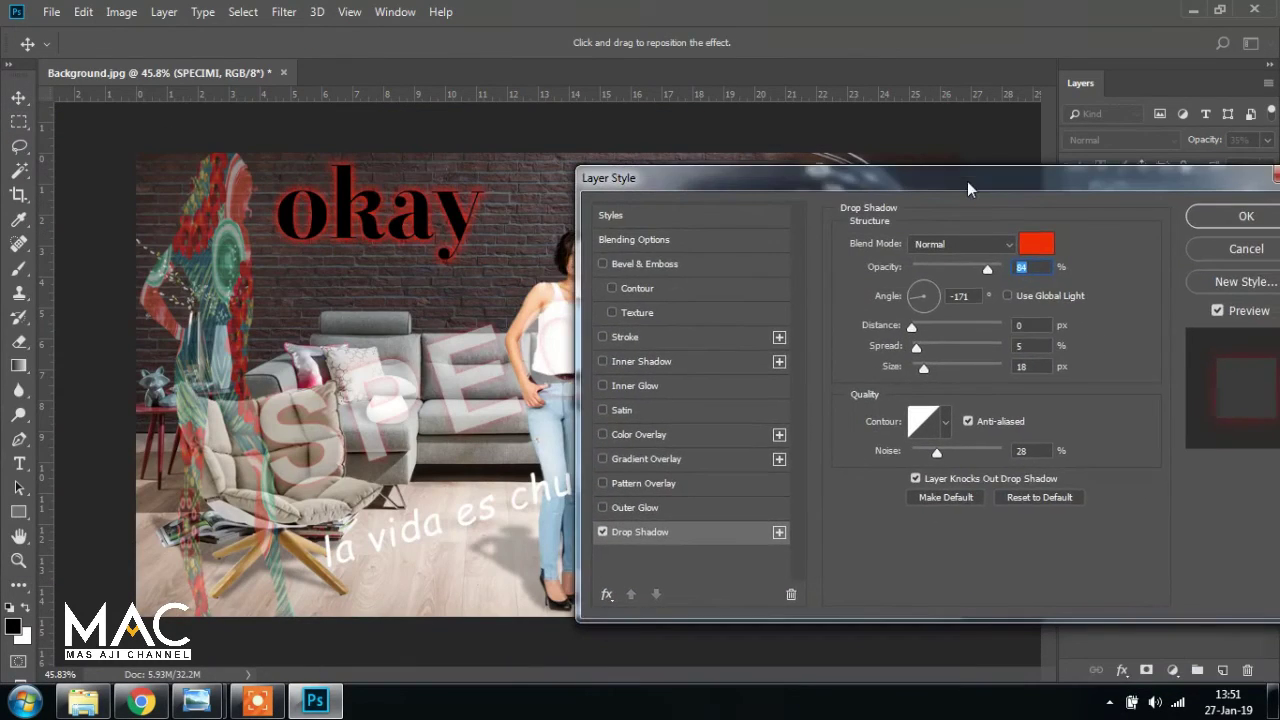
{"action": "left_click", "coordinate": [1035, 248]}
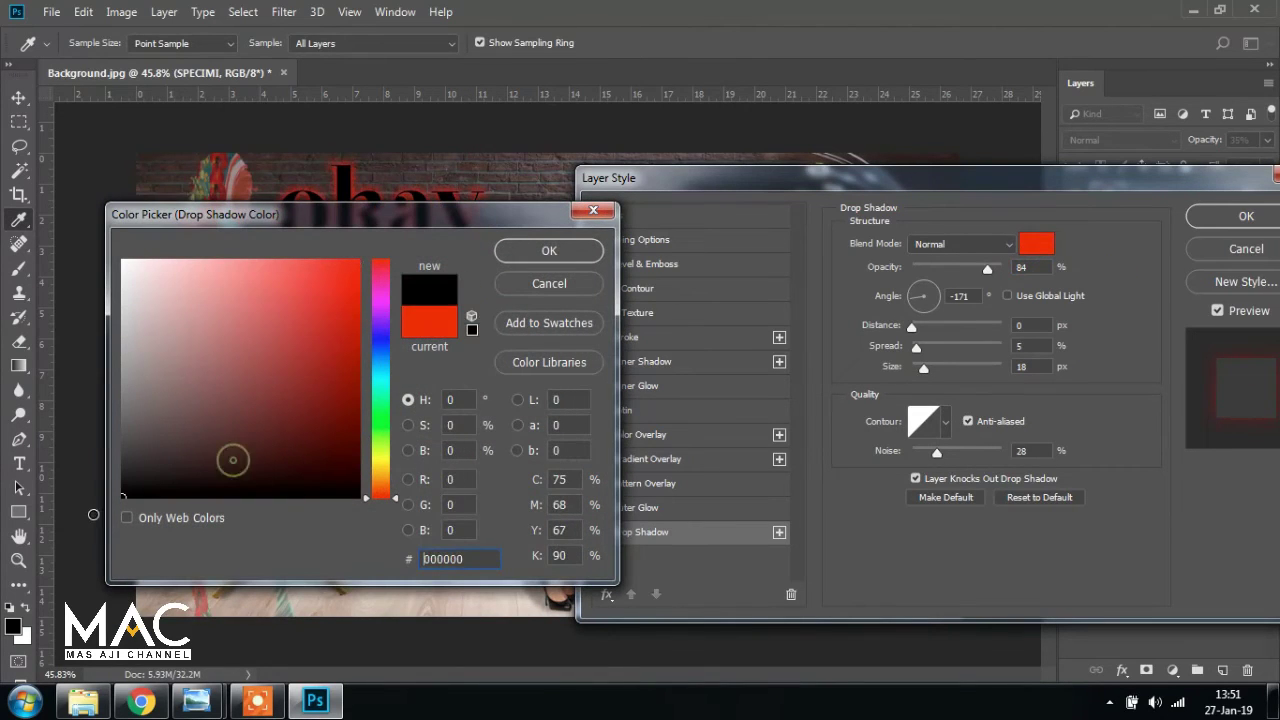
{"action": "left_click", "coordinate": [549, 251]}
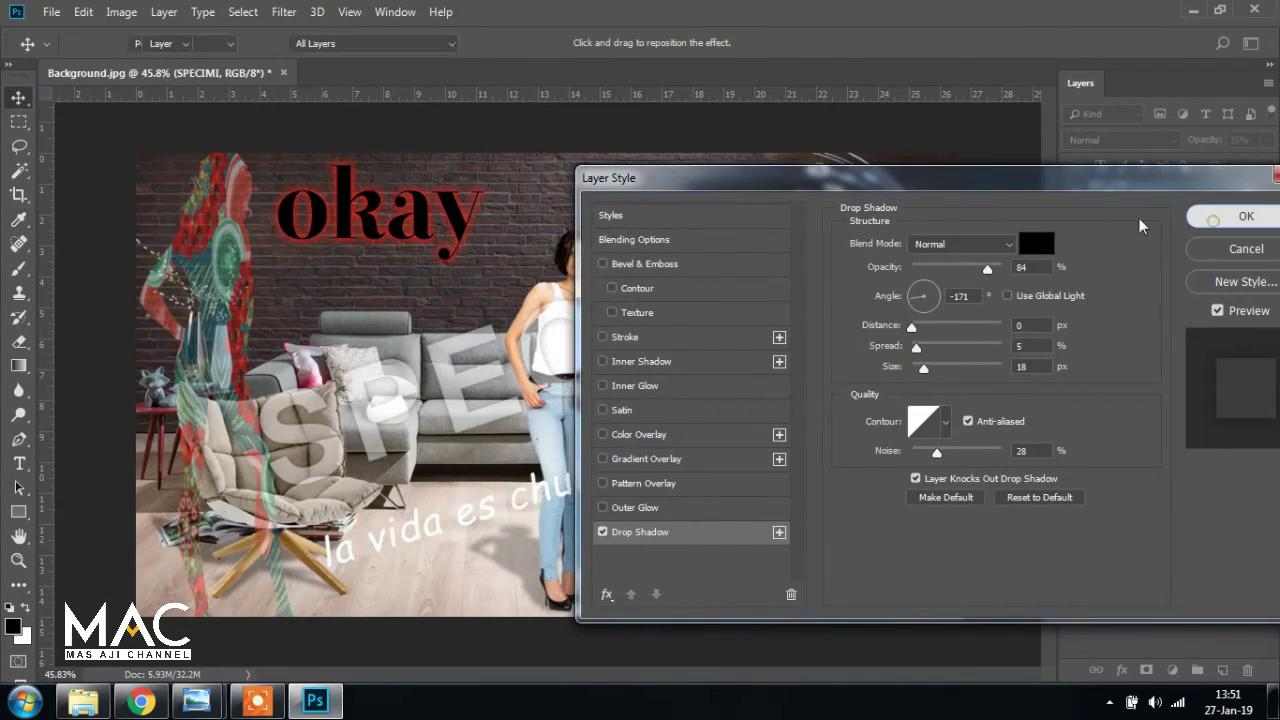
{"action": "left_click", "coordinate": [1212, 218]}
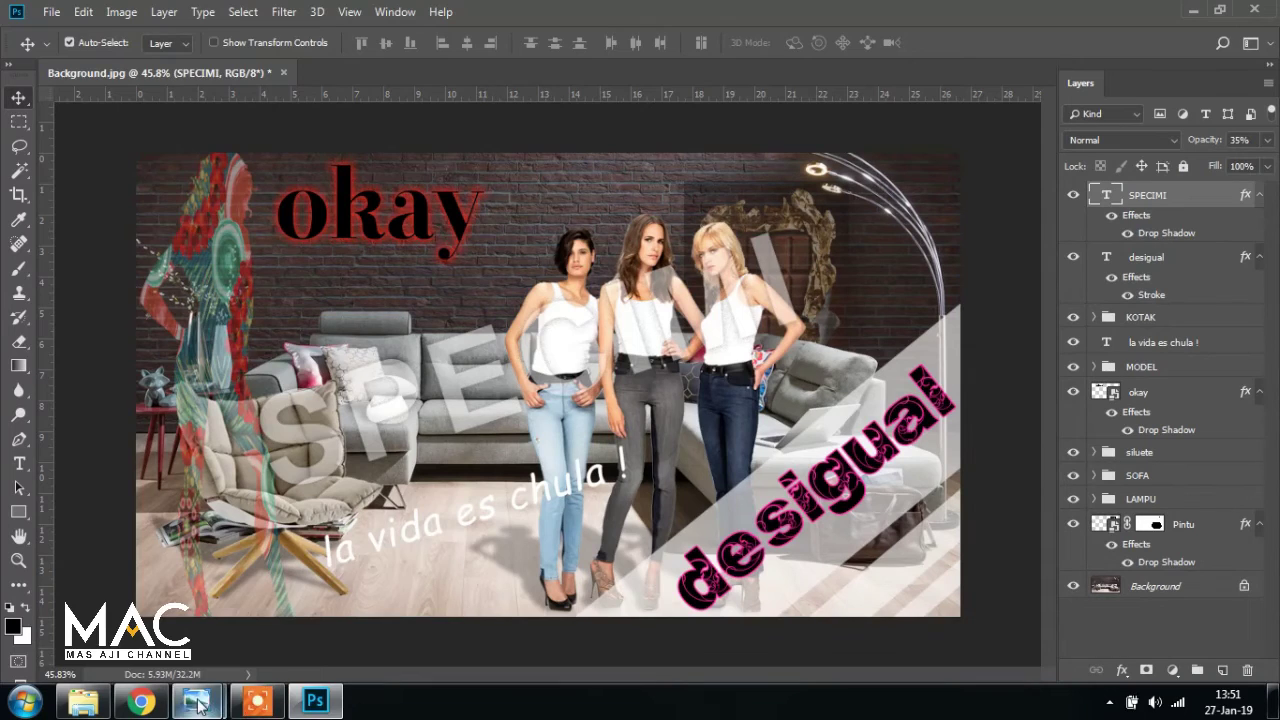
After checking the reference image, set the SPECIMI drop shadow to 100% opacity, 0% noise and 9 px size, with a small distance
{"action": "left_click", "coordinate": [120, 610]}
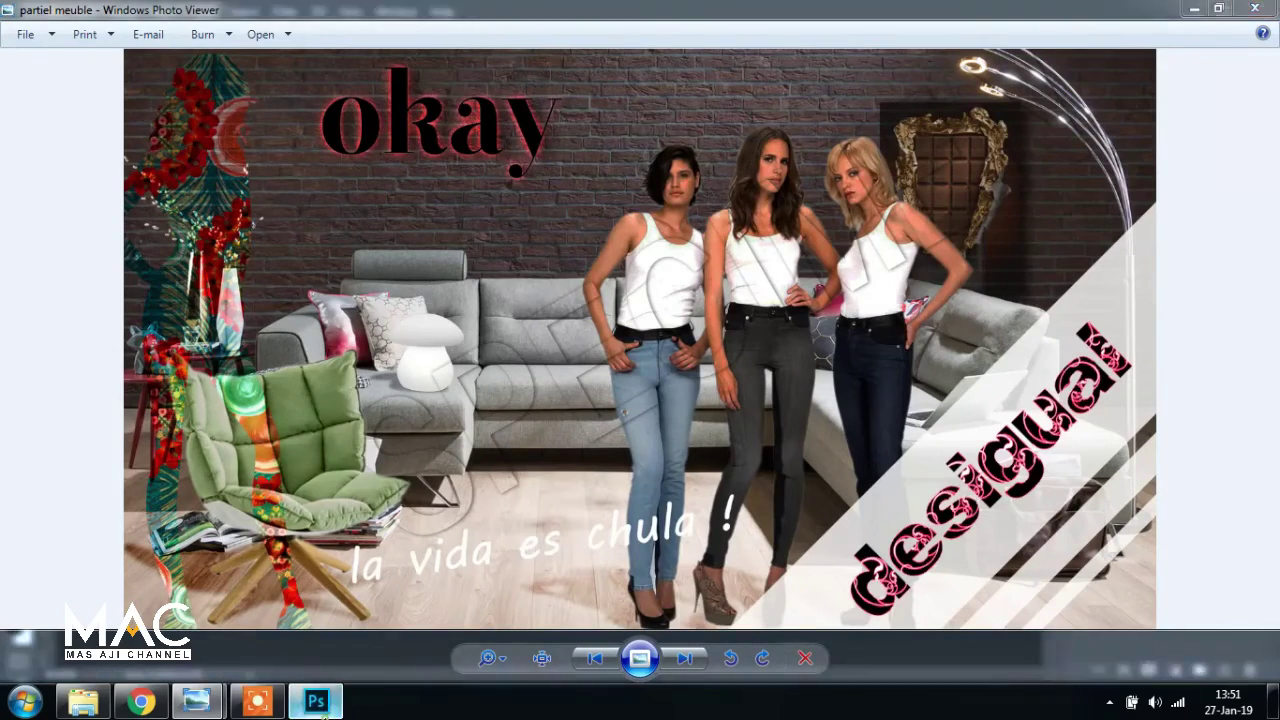
{"action": "left_click", "coordinate": [318, 703]}
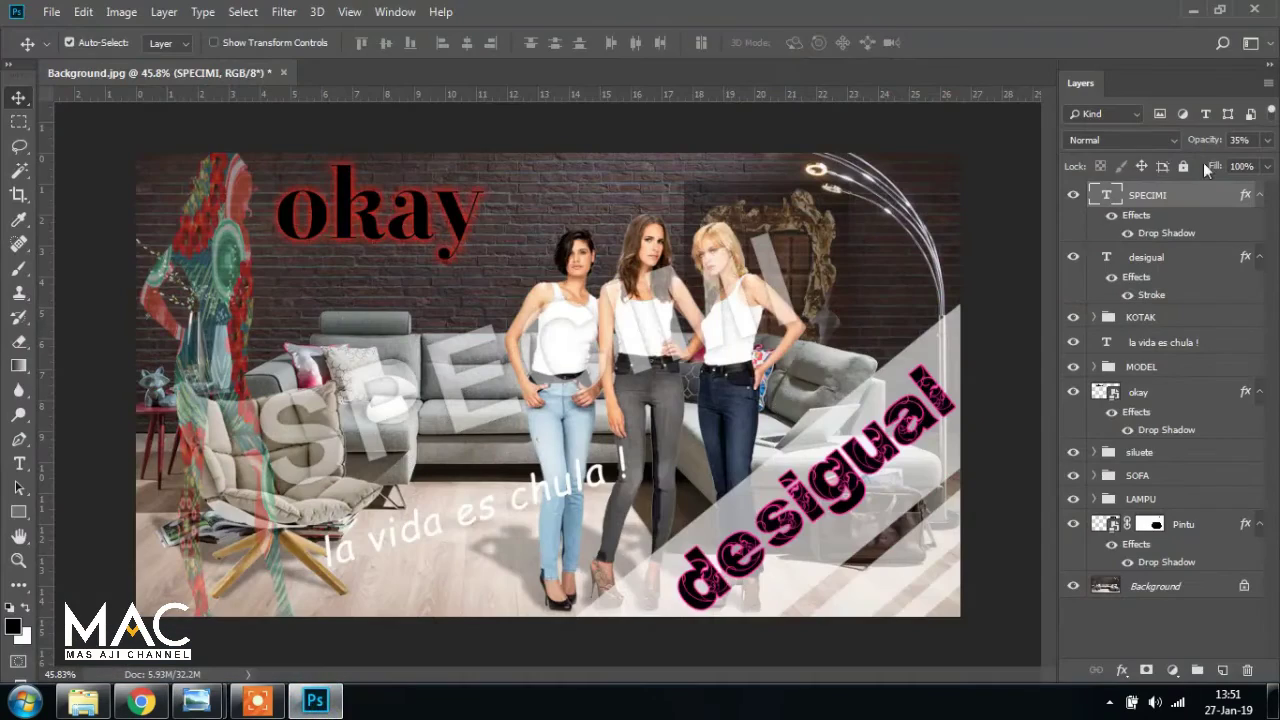
{"action": "double_click", "coordinate": [1181, 234]}
{"action": "left_click_drag", "start_coordinate": [767, 176], "coordinate": [1013, 192]}
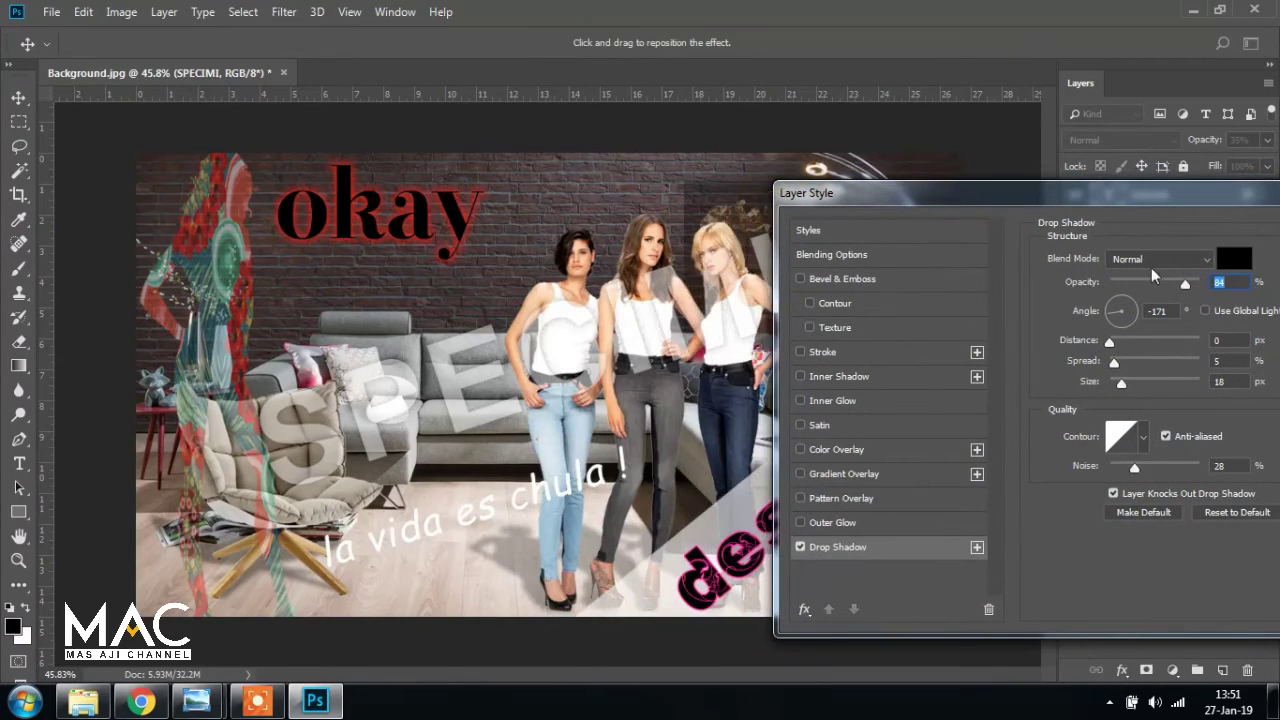
{"action": "left_click_drag", "start_coordinate": [1185, 284], "coordinate": [1202, 284]}
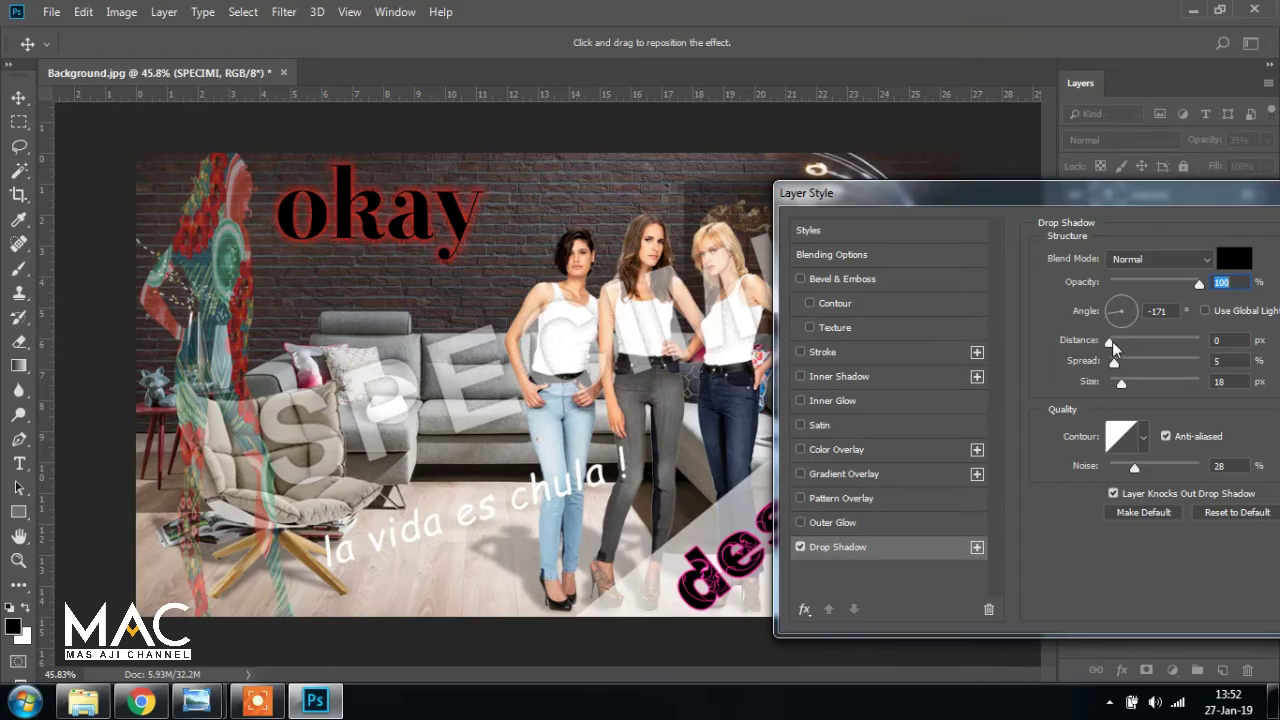
{"action": "left_click_drag", "start_coordinate": [1112, 341], "coordinate": [1122, 345]}
{"action": "left_click_drag", "start_coordinate": [1133, 465], "coordinate": [1063, 470]}
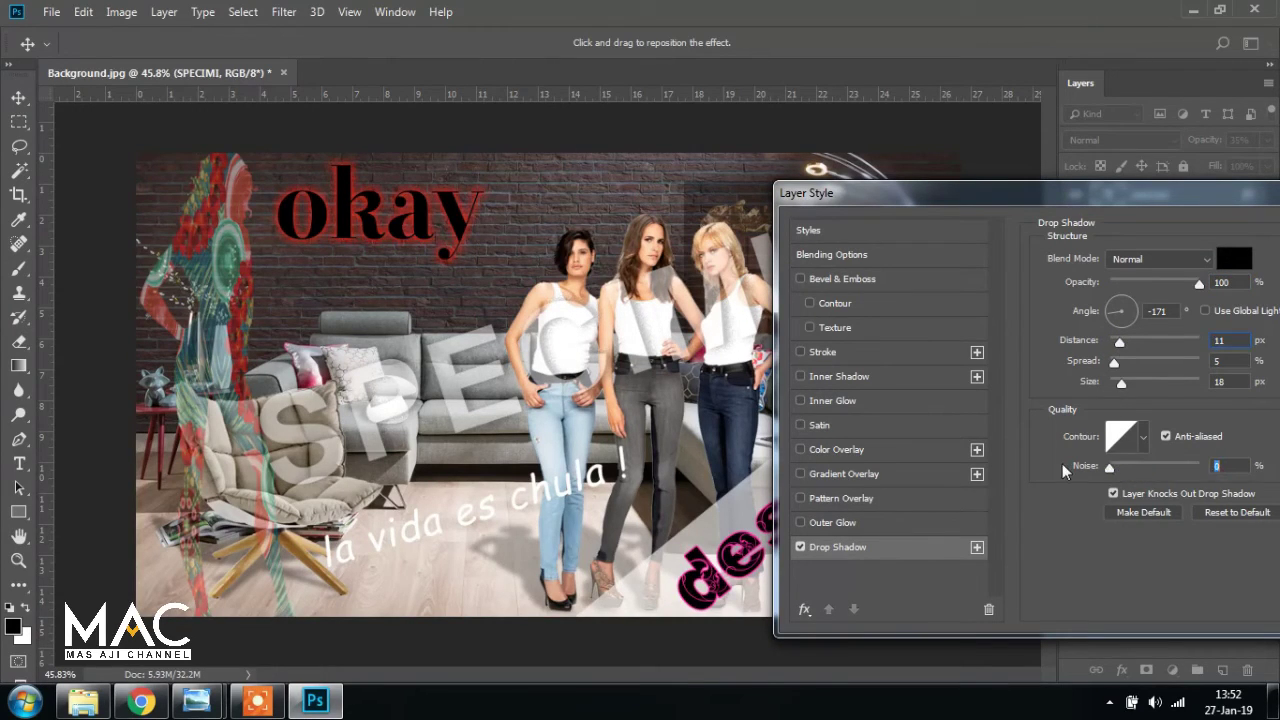
{"action": "left_click_drag", "start_coordinate": [1118, 383], "coordinate": [1119, 346]}
Compare the shadowed SPECIMI text with the partiel meuble reference image and apply the revised layer style
{"action": "left_click_drag", "start_coordinate": [1048, 208], "coordinate": [1109, 324]}
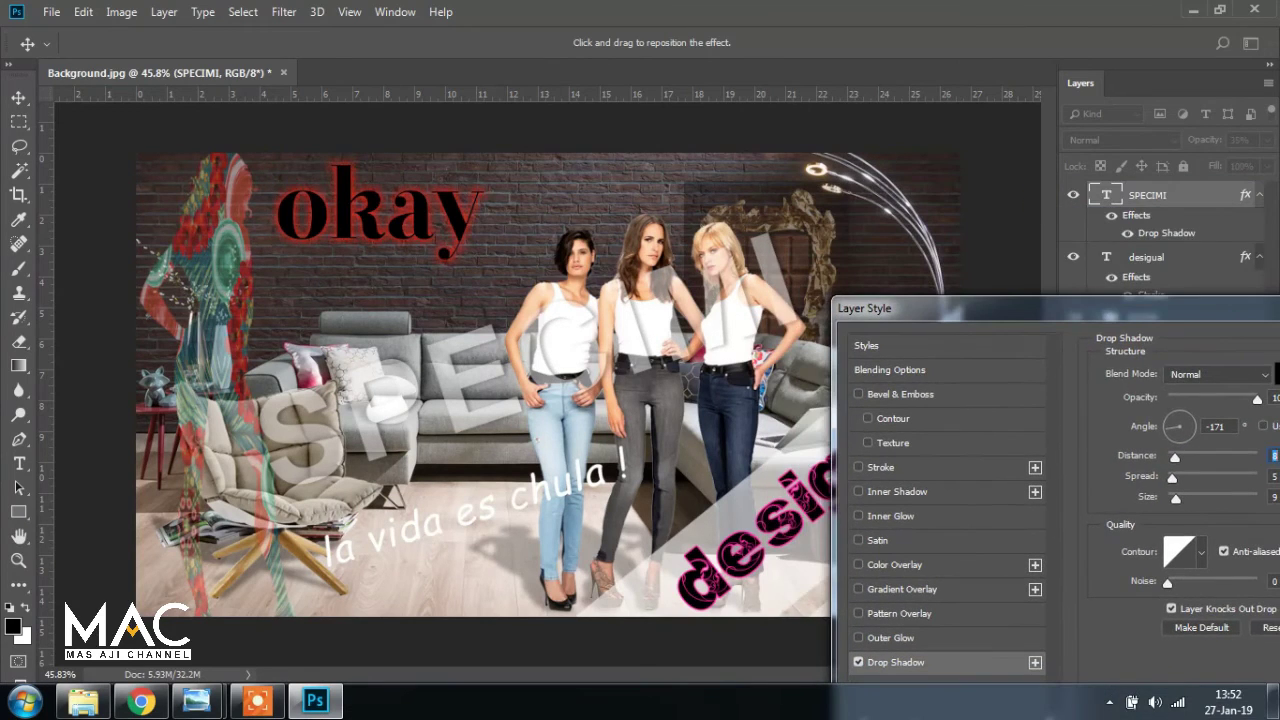
{"action": "mouse_move", "coordinate": [197, 701]}
{"action": "left_click", "coordinate": [190, 606]}
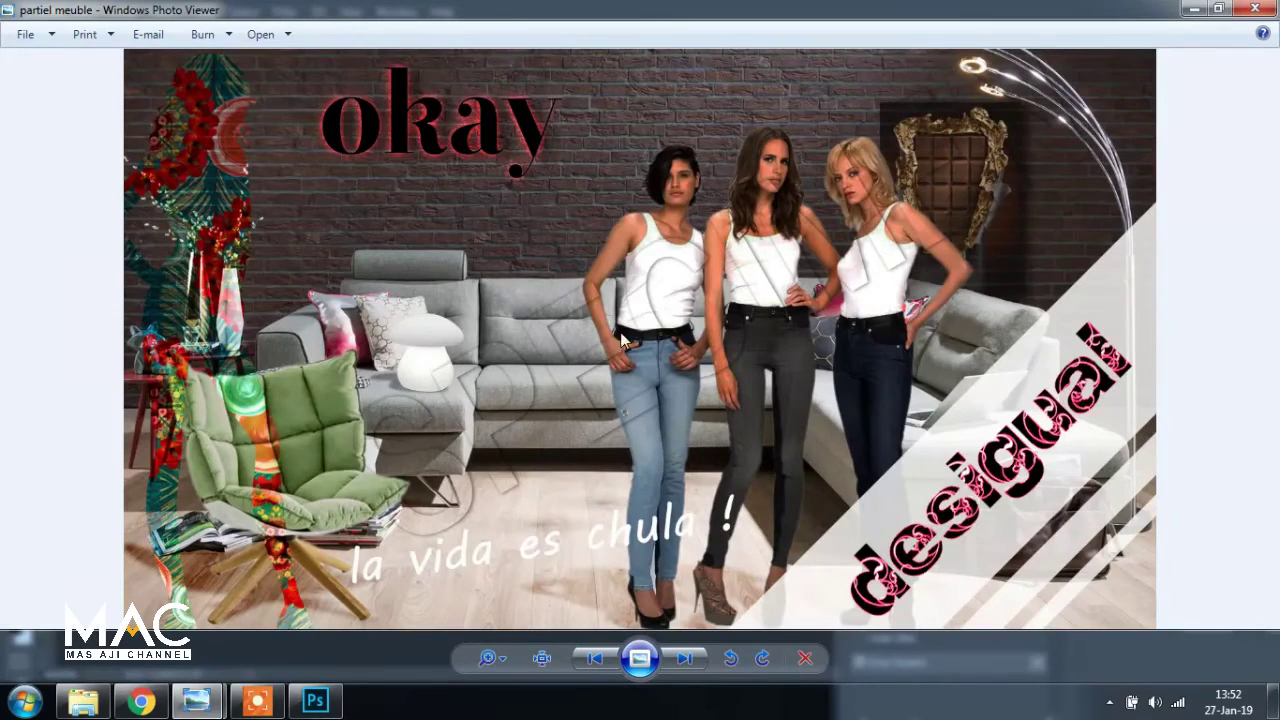
{"action": "left_click", "coordinate": [315, 701]}
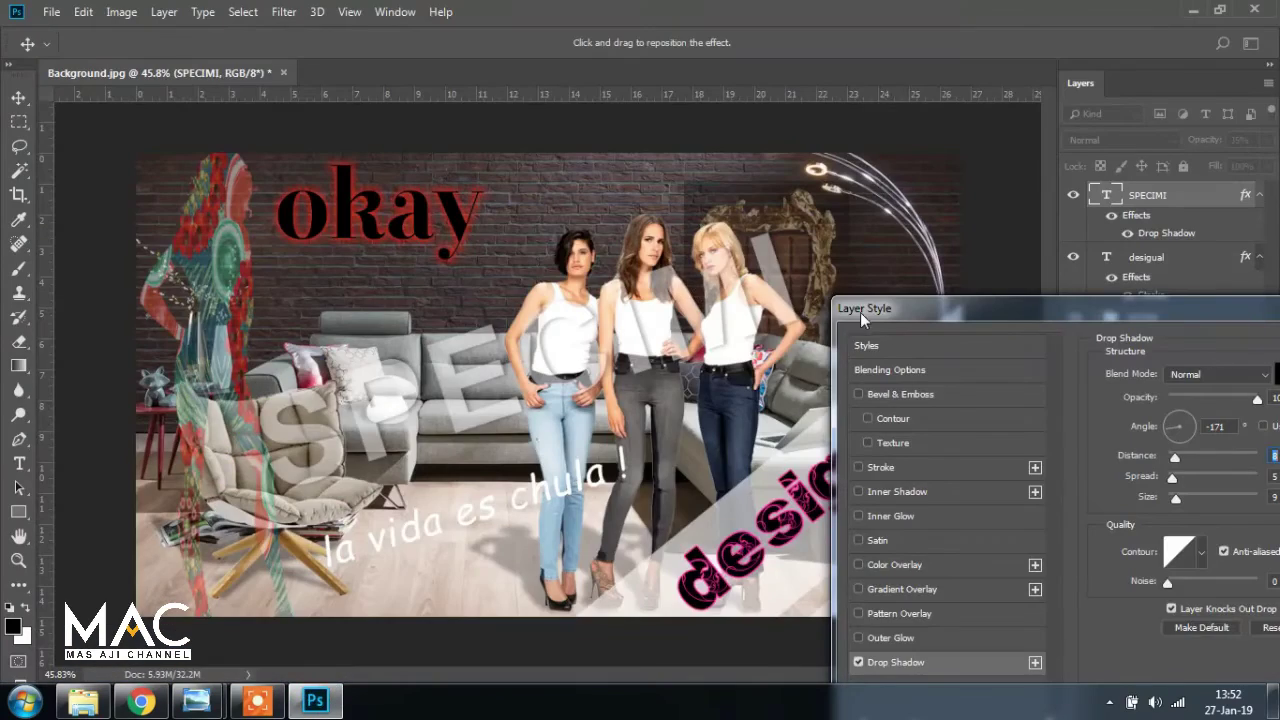
{"action": "left_click_drag", "start_coordinate": [860, 311], "coordinate": [129, 243]}
{"action": "left_click", "coordinate": [778, 272]}
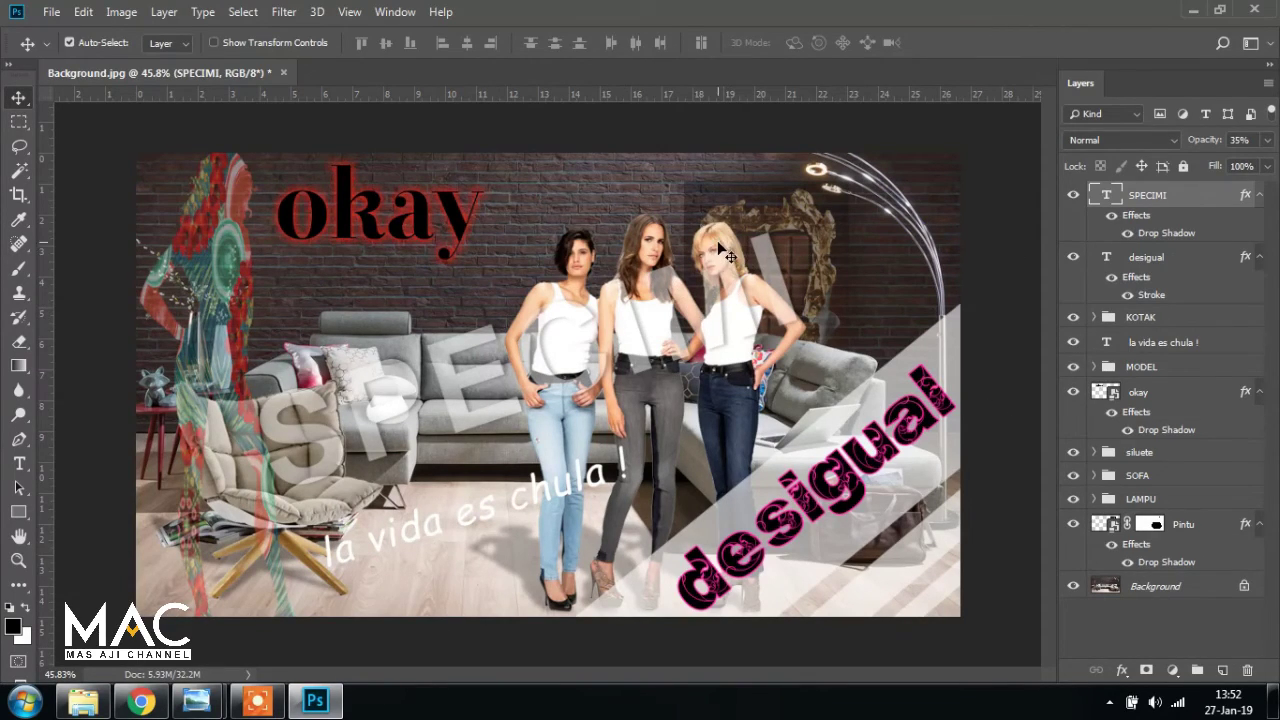
{"action": "mouse_move", "coordinate": [196, 702]}
{"action": "left_click", "coordinate": [120, 615]}
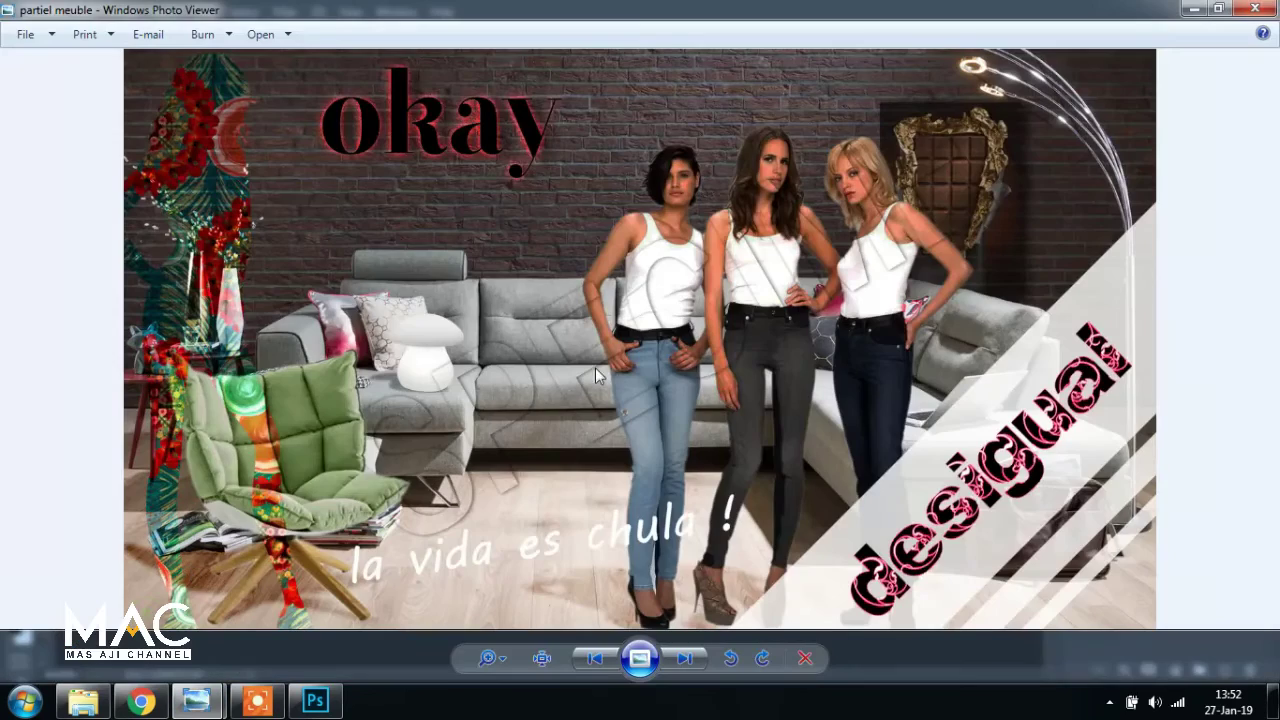
{"action": "left_click", "coordinate": [315, 700]}
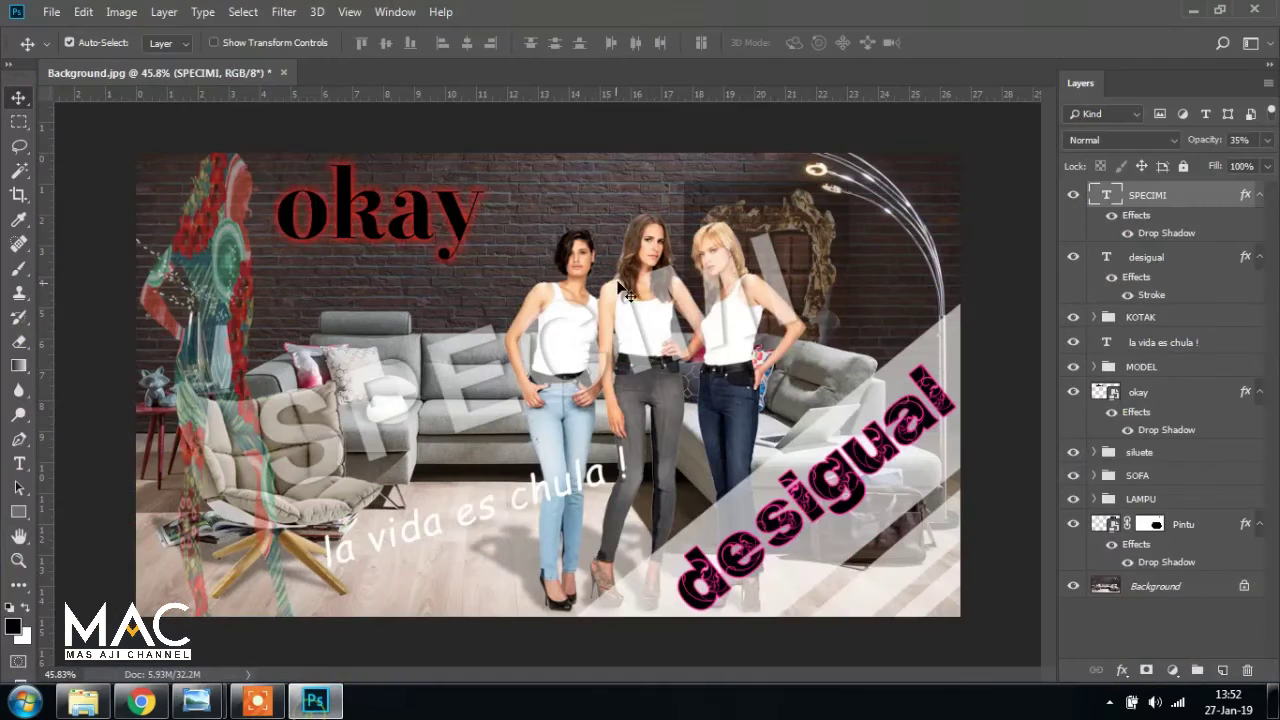
Add a Curves adjustment layer directly above the Model layer inside the MODEL group
{"action": "left_click", "coordinate": [1182, 318]}
{"action": "left_click", "coordinate": [1163, 370]}
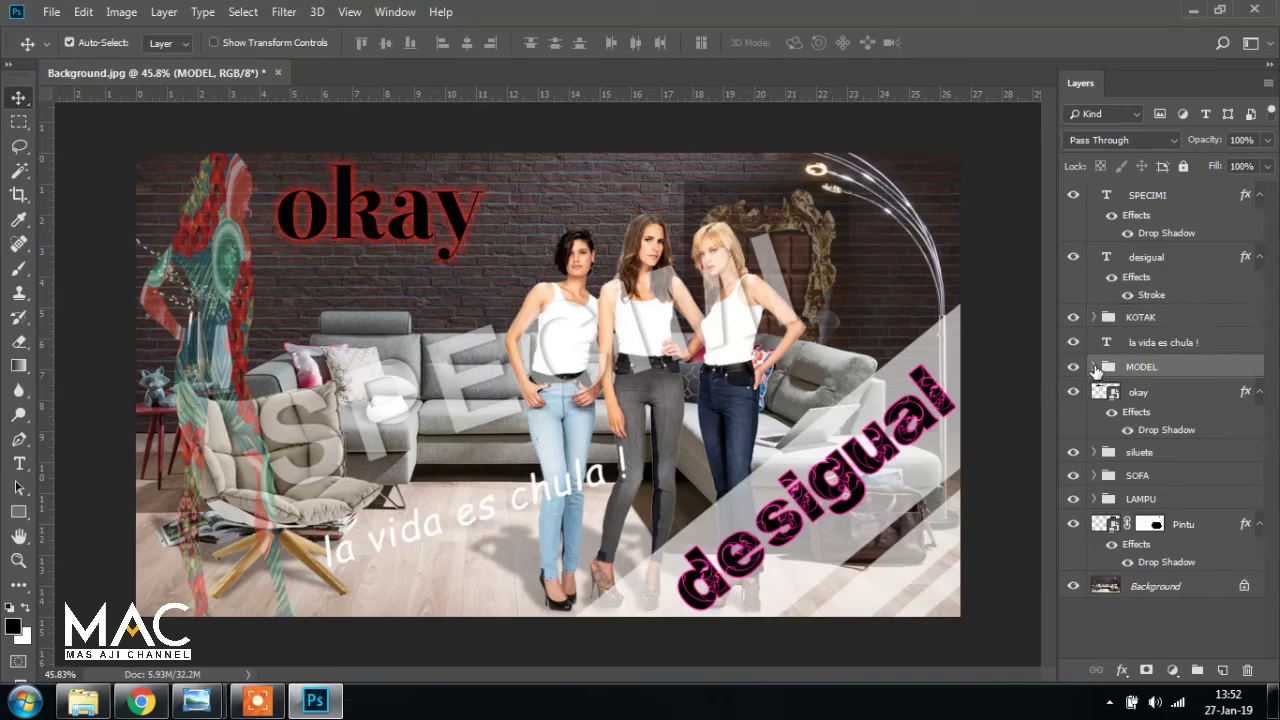
{"action": "left_click", "coordinate": [1095, 369]}
{"action": "left_click", "coordinate": [1158, 392]}
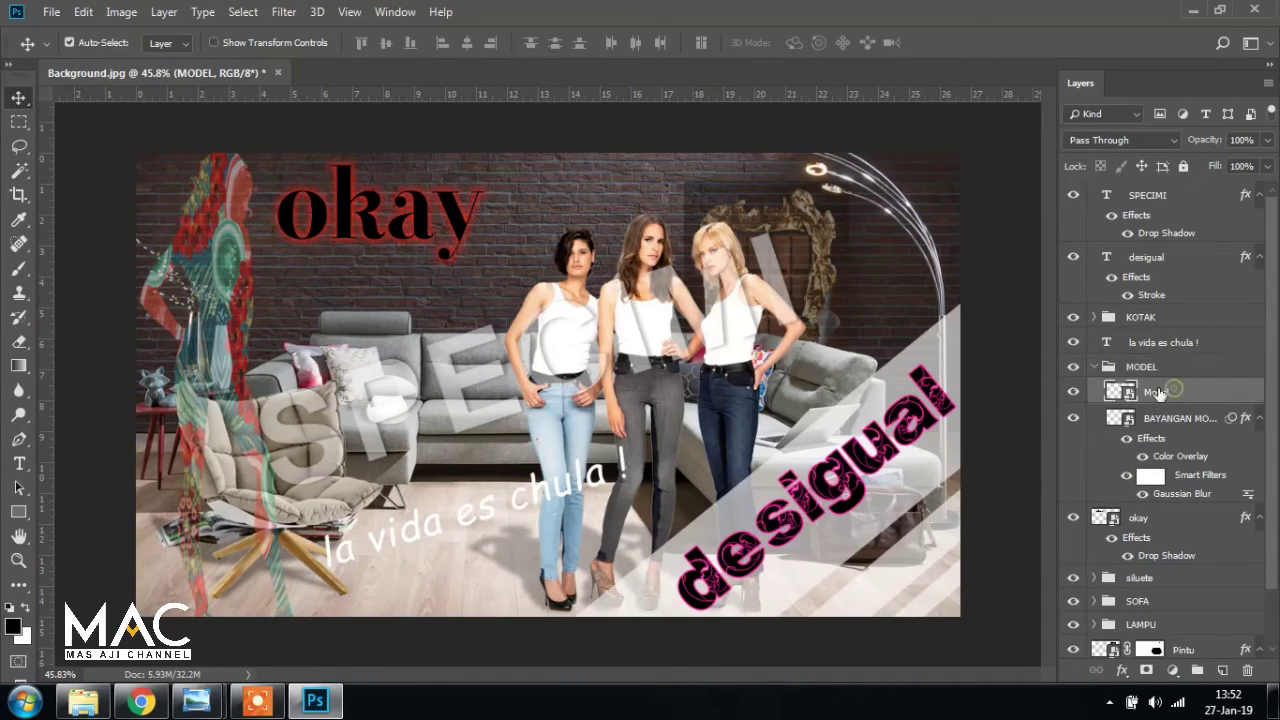
{"action": "left_click", "coordinate": [1173, 670]}
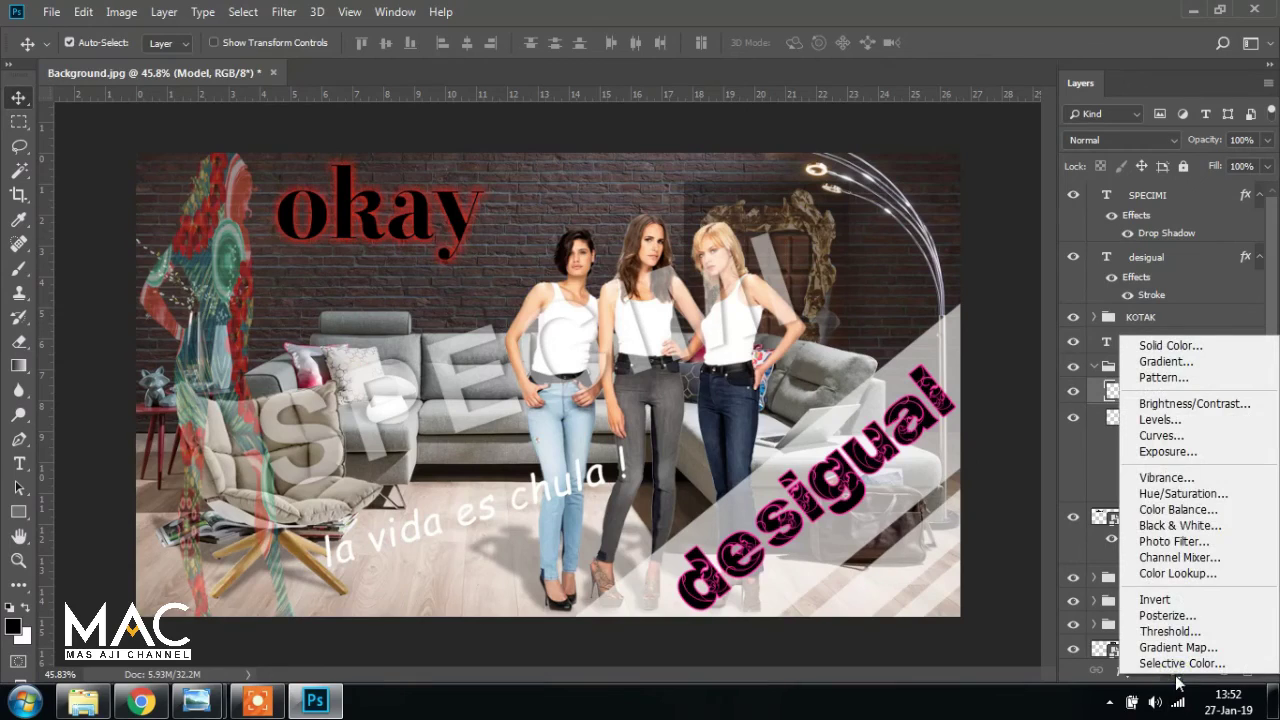
{"action": "left_click", "coordinate": [1160, 436]}
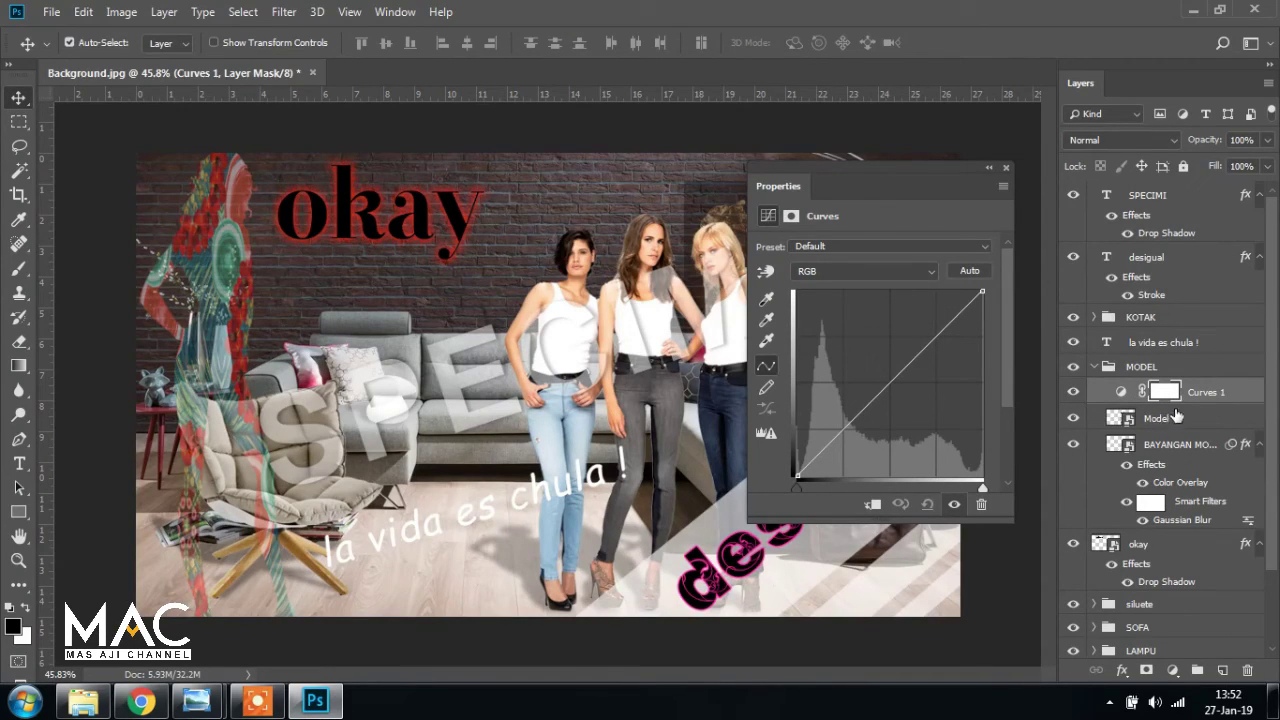
Clip the Curves adjustment to the Model layer and pull the RGB curve's midpoint slightly down to darken the models' midtones
{"action": "right_click", "coordinate": [1197, 391]}
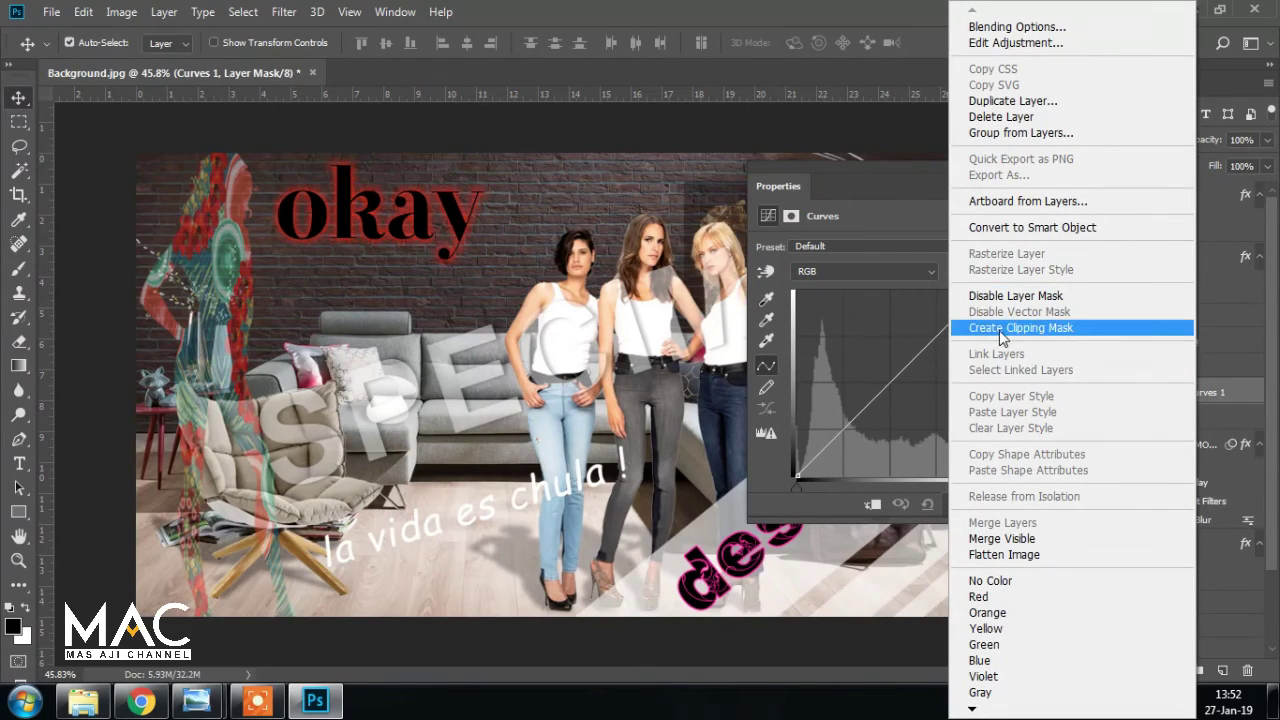
{"action": "left_click", "coordinate": [1067, 333]}
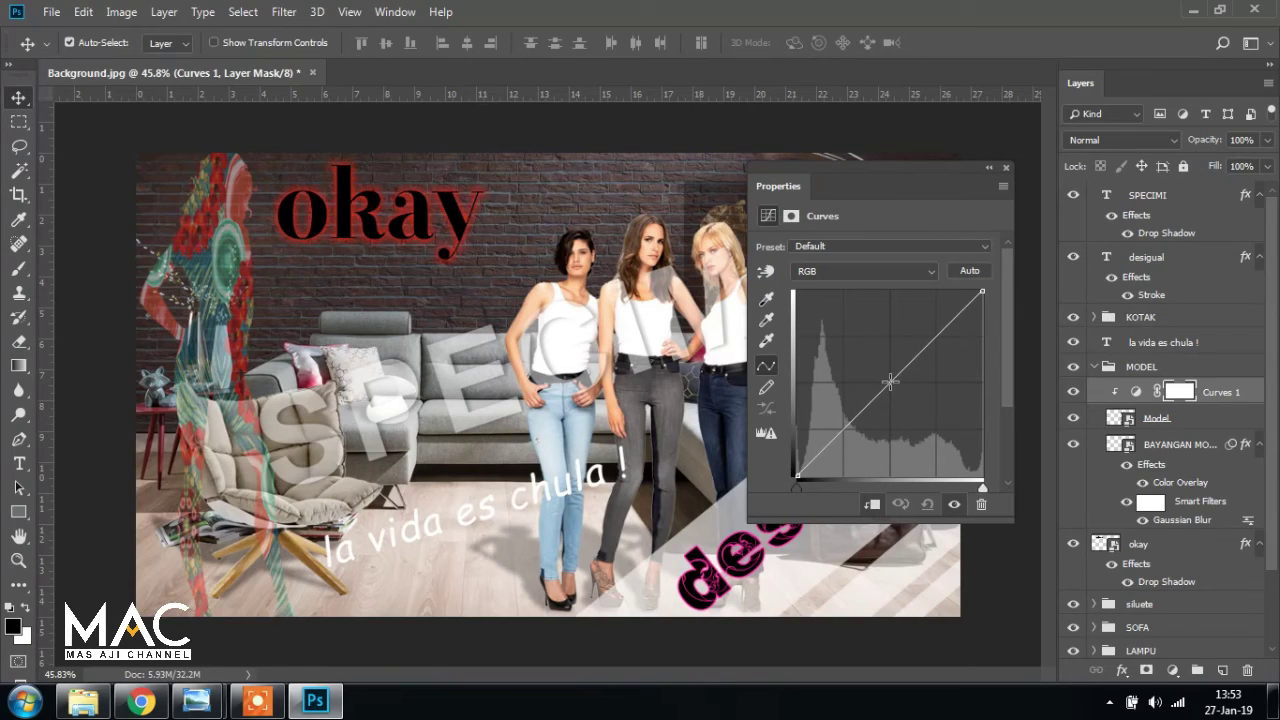
{"action": "mouse_move", "coordinate": [890, 381]}
{"action": "left_mouse_down"}
{"action": "mouse_move", "coordinate": [901, 404]}
{"action": "mouse_move", "coordinate": [880, 354]}
{"action": "mouse_move", "coordinate": [897, 394]}
{"action": "left_mouse_up"}
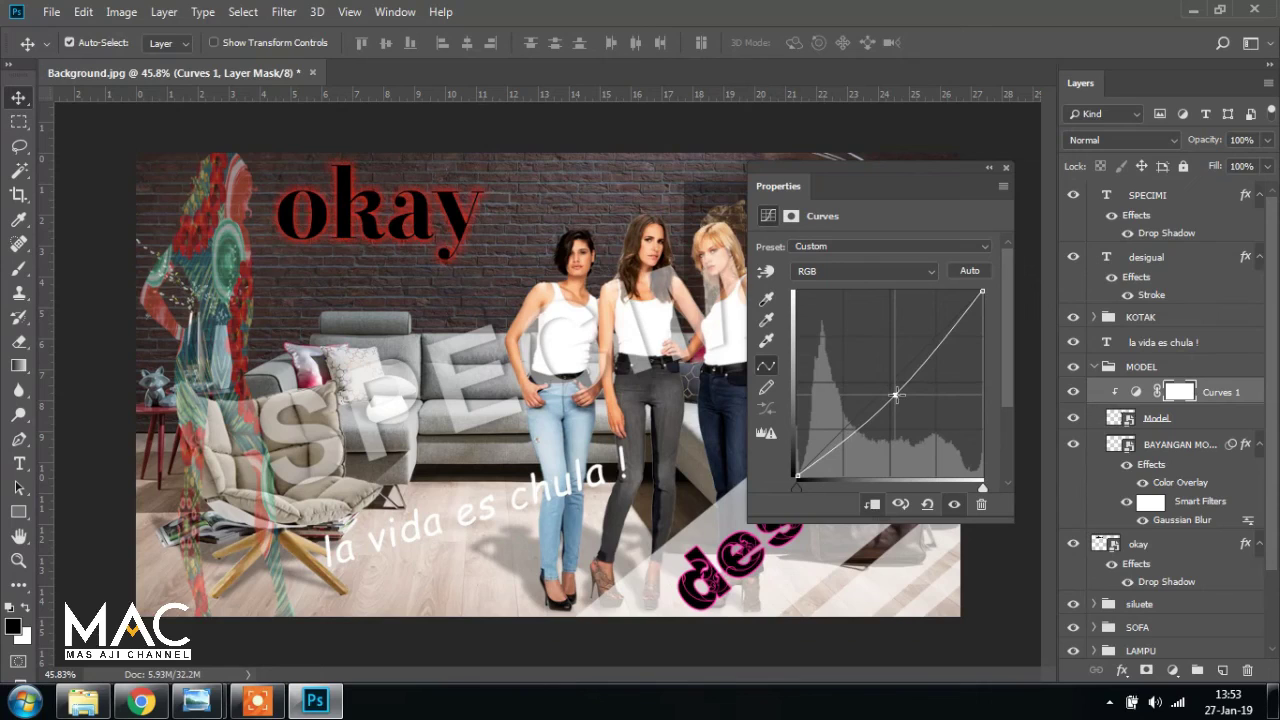
{"action": "left_click", "coordinate": [949, 338]}
{"action": "left_click_drag", "start_coordinate": [843, 438], "coordinate": [895, 391]}
{"action": "left_click", "coordinate": [1004, 168]}
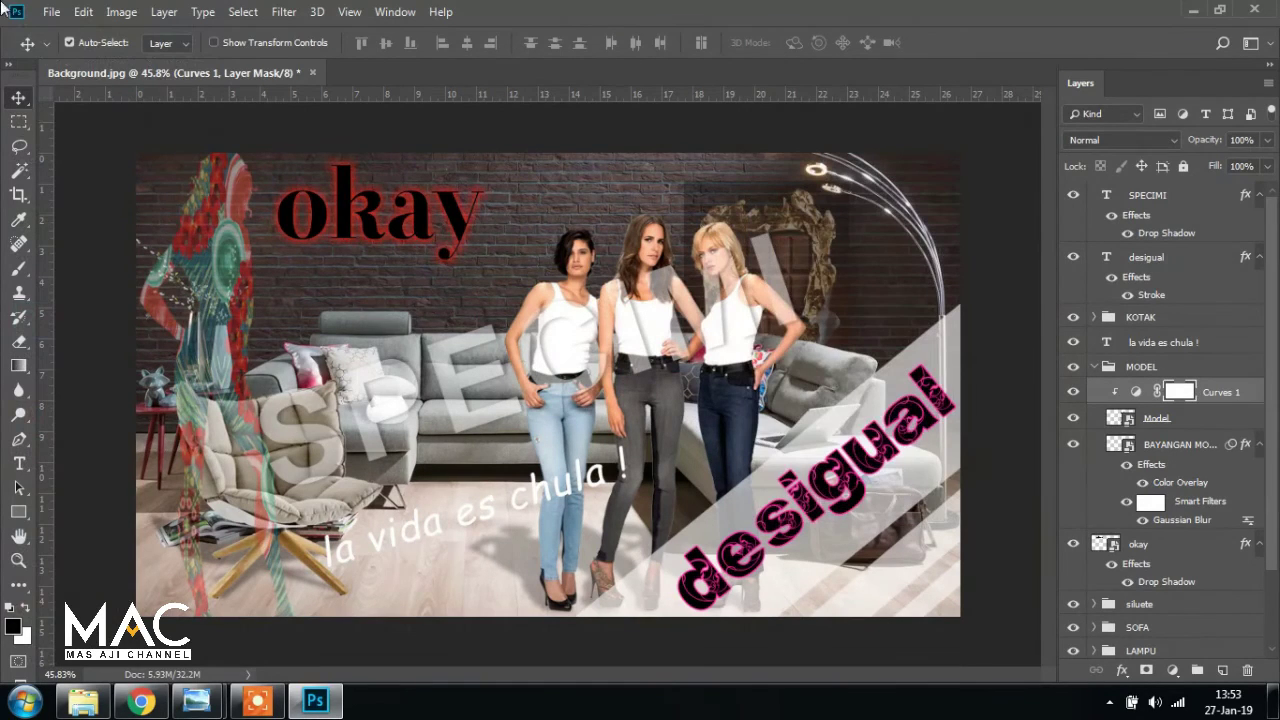
Collapse the MODEL group and set the opacity of the Pintu layer, the ornate door behind the models, to 55%
{"action": "left_click", "coordinate": [821, 292]}
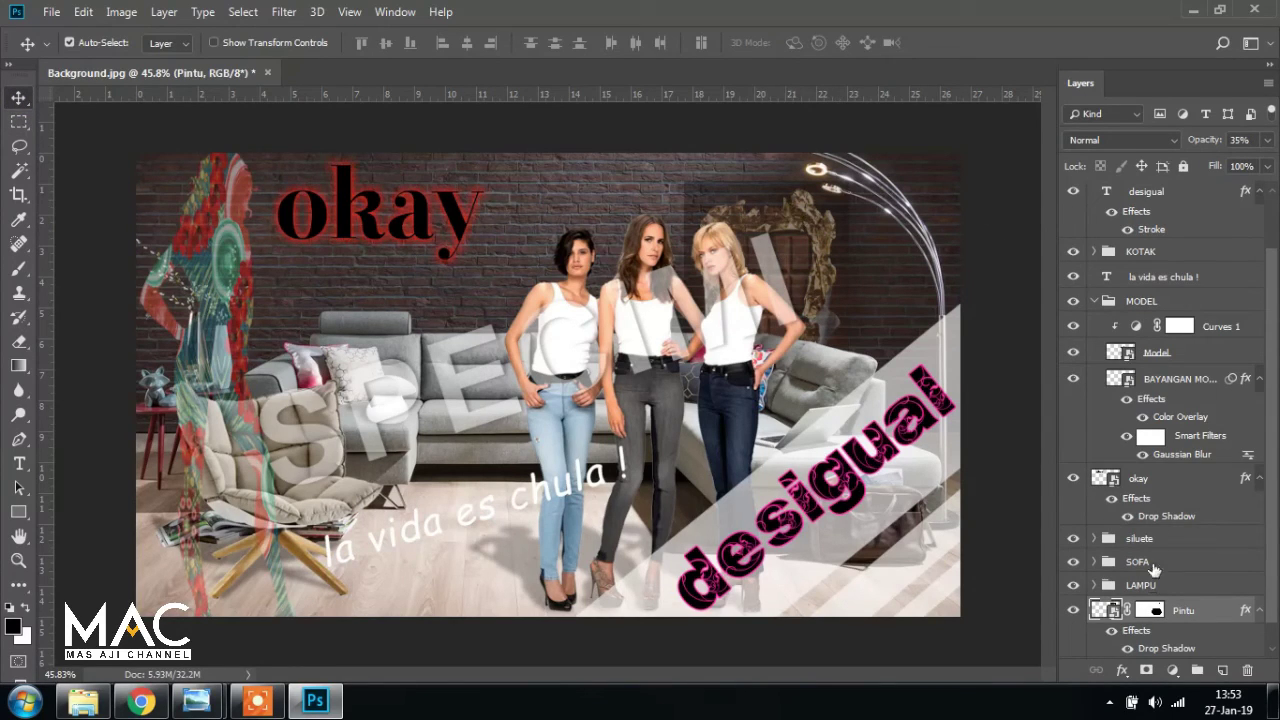
{"action": "left_click", "coordinate": [1095, 301]}
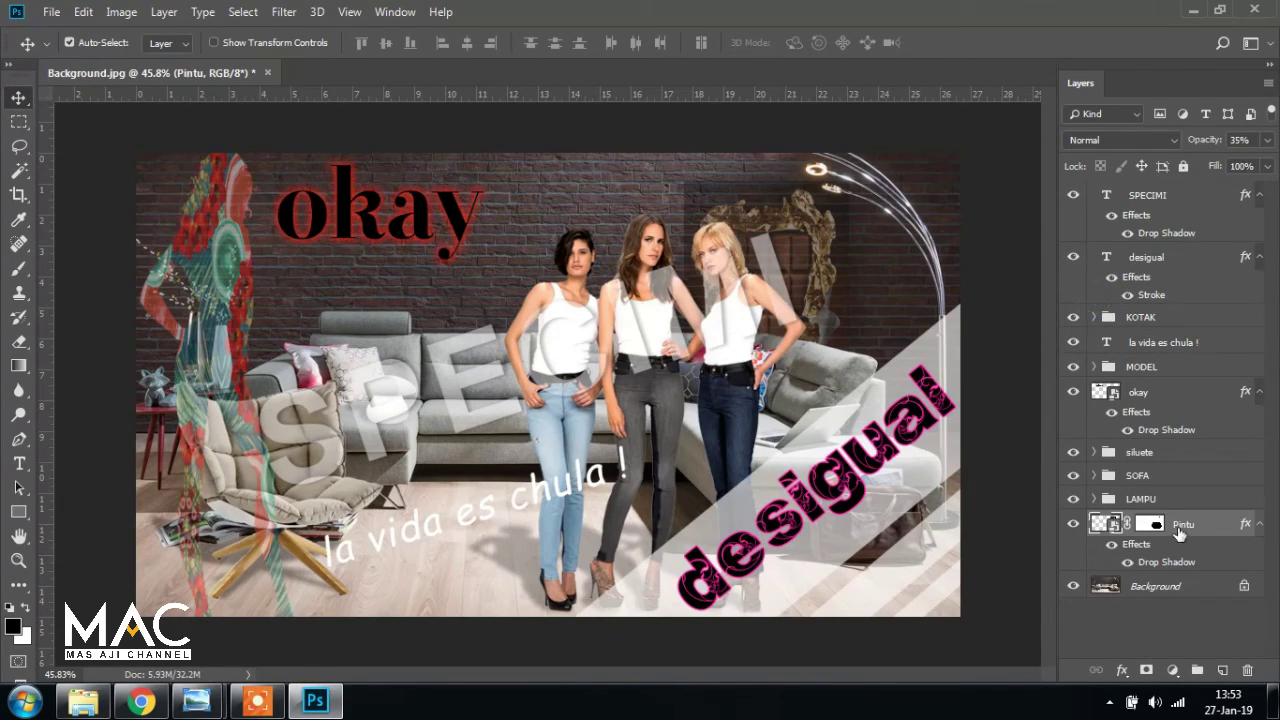
{"action": "left_click_drag", "start_coordinate": [1194, 144], "coordinate": [1214, 147]}
{"action": "left_click", "coordinate": [1239, 141]}
{"action": "type", "text": "55"}
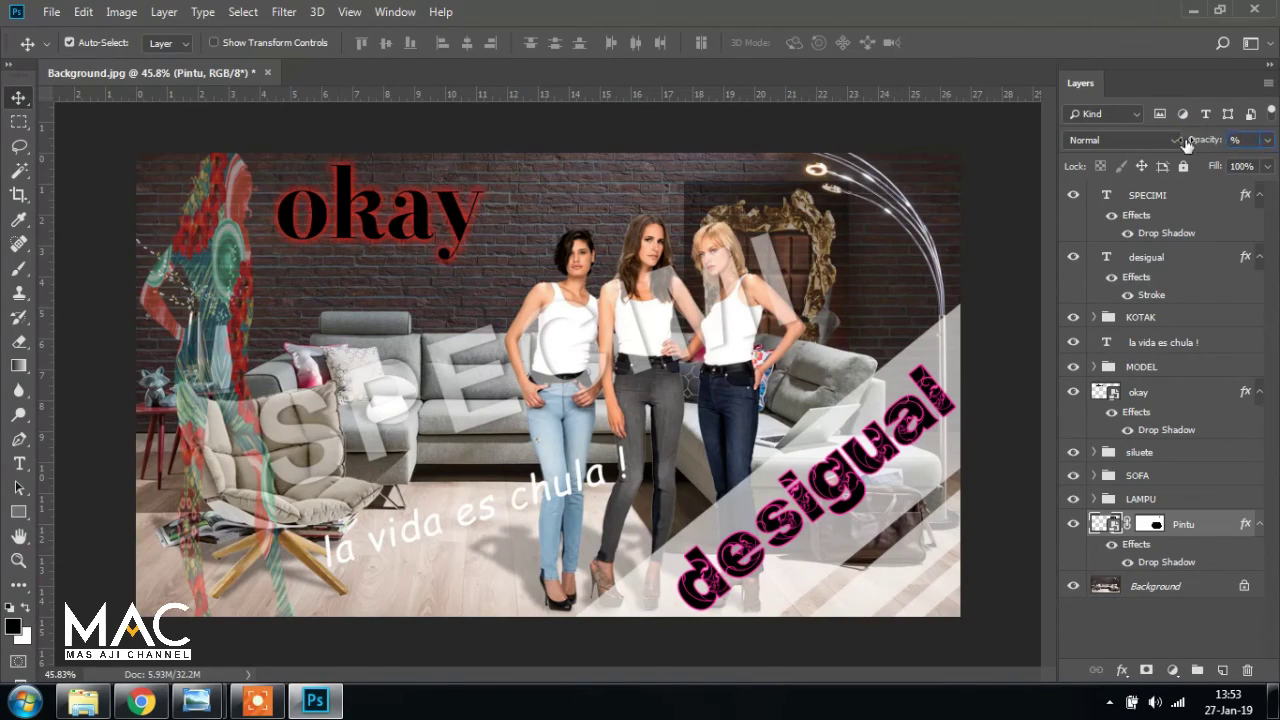
{"action": "key", "text": "Return"}
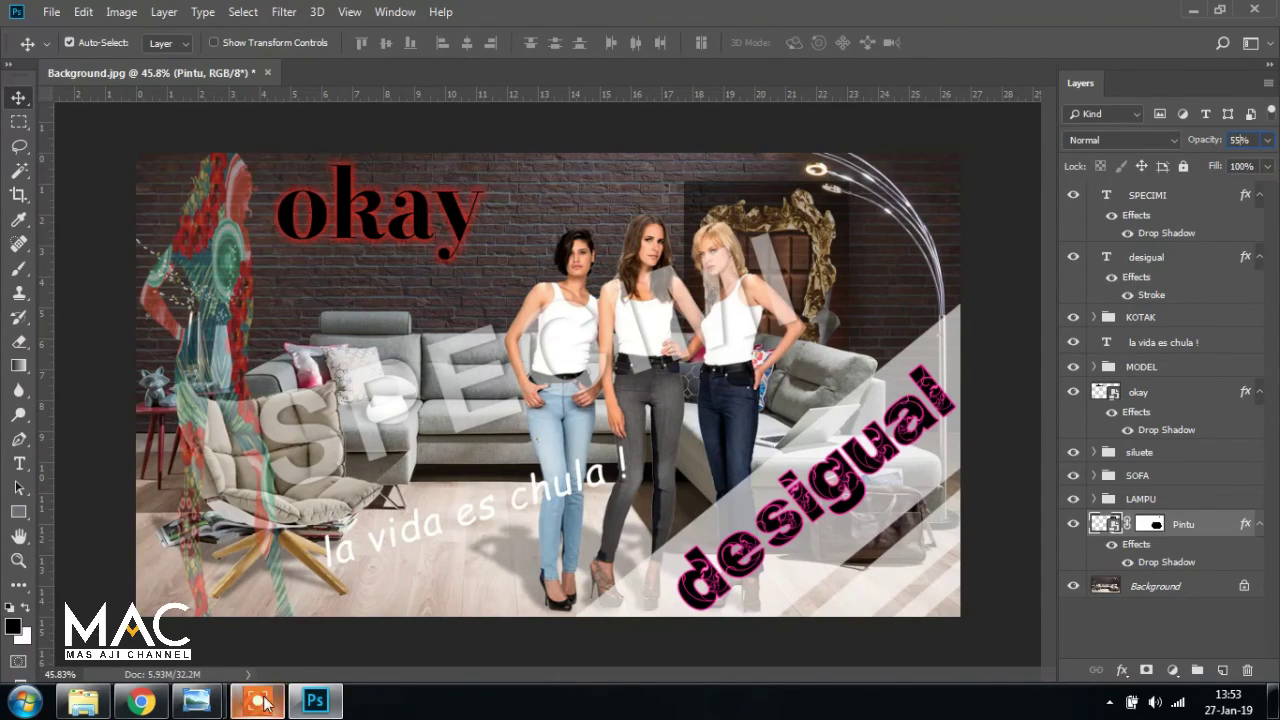
Compare the composition with the partiel meuble reference image in Windows Photo Viewer and return to Photoshop
{"action": "mouse_move", "coordinate": [196, 702]}
{"action": "left_click", "coordinate": [94, 595]}
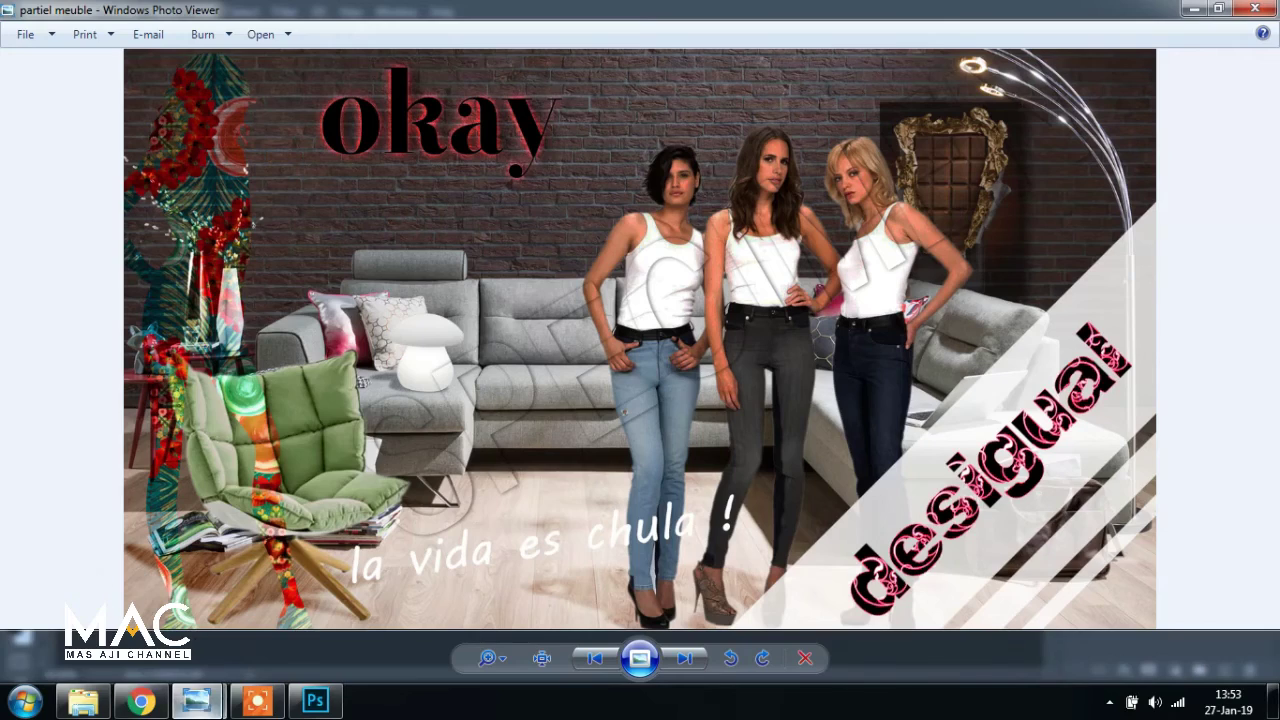
{"action": "left_click", "coordinate": [141, 702]}
{"action": "left_click", "coordinate": [315, 702]}
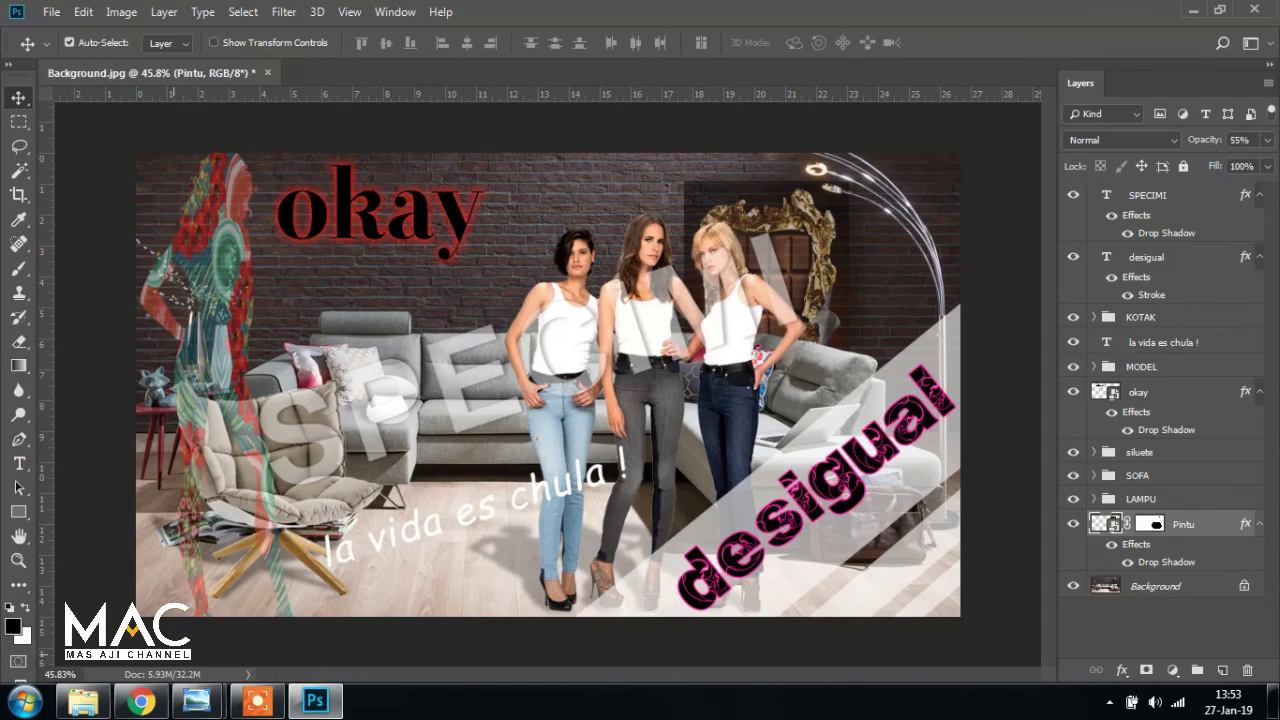
Open the REQUEST image from the project folder, review the requester's message, and switch back to Photoshop
{"action": "left_click", "coordinate": [83, 702]}
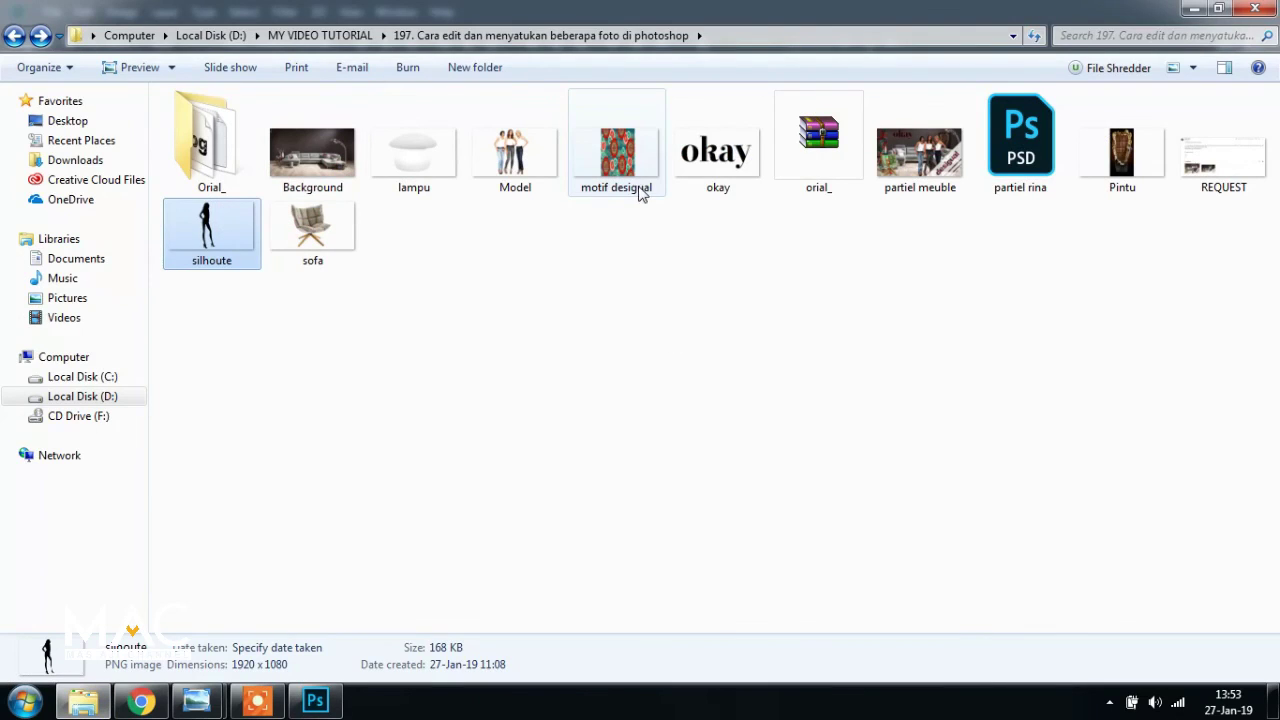
{"action": "double_click", "coordinate": [1220, 175]}
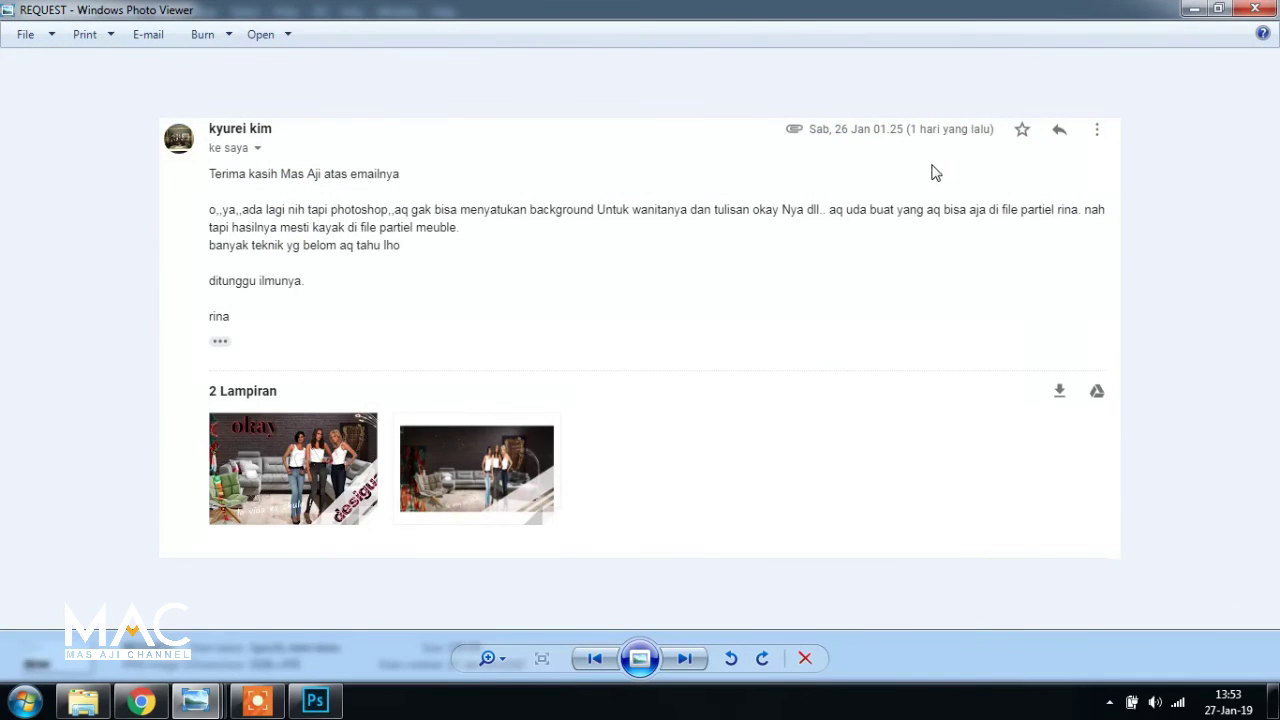
{"action": "left_click", "coordinate": [315, 701]}
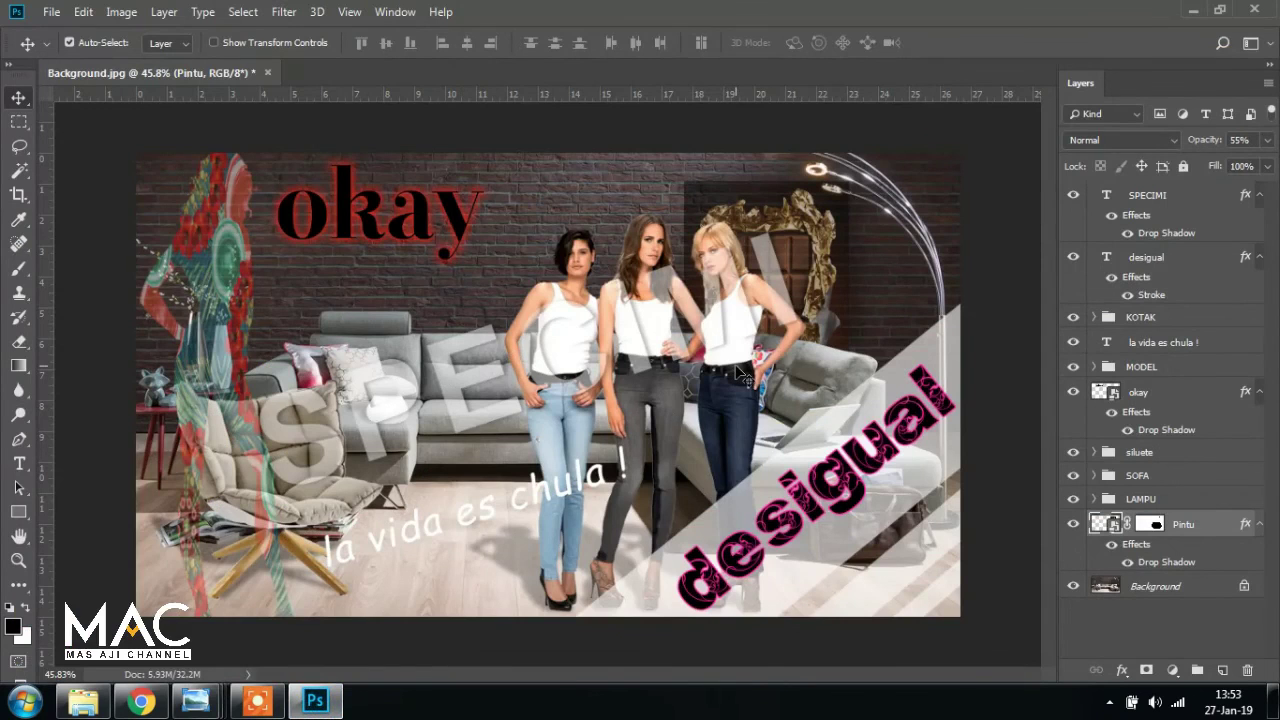